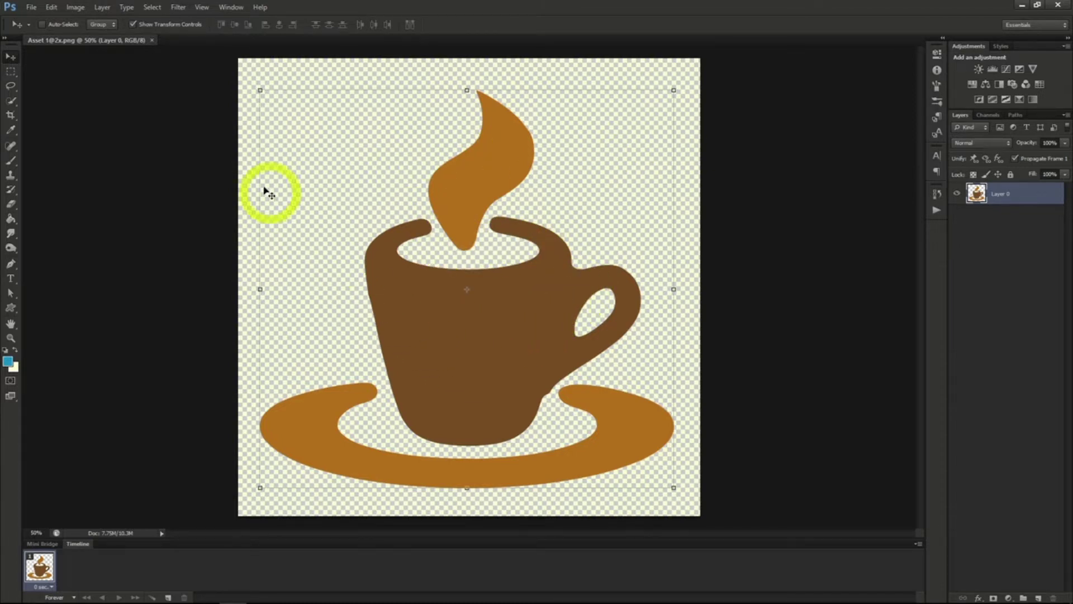
Step: Try the Color Negative (RGB) preset in a direct Curves adjustment on the coffee cup layer
left_click(76, 7)
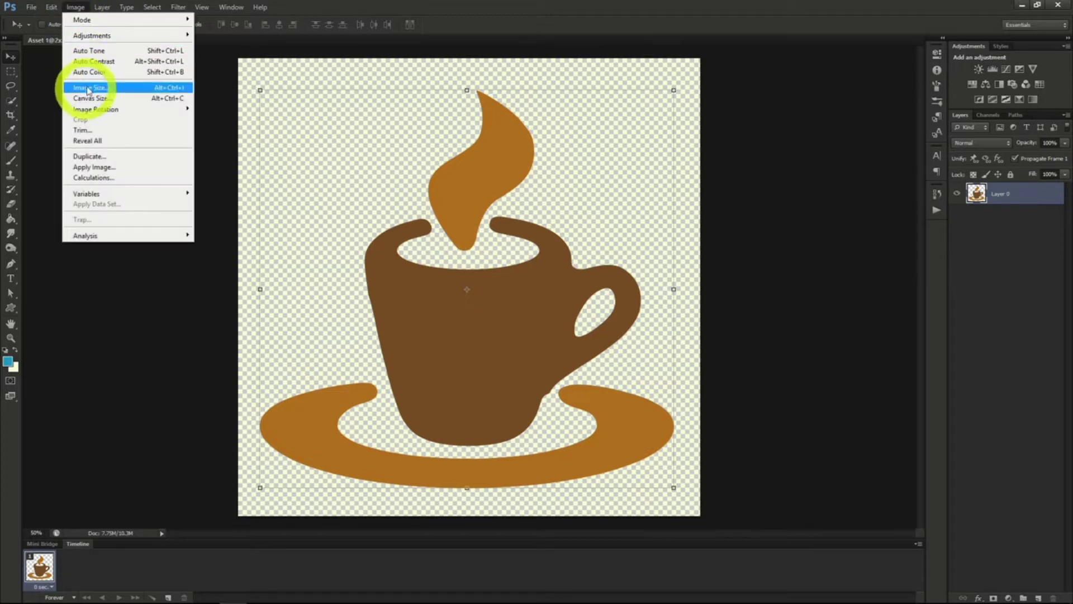
mouse_move(124, 40)
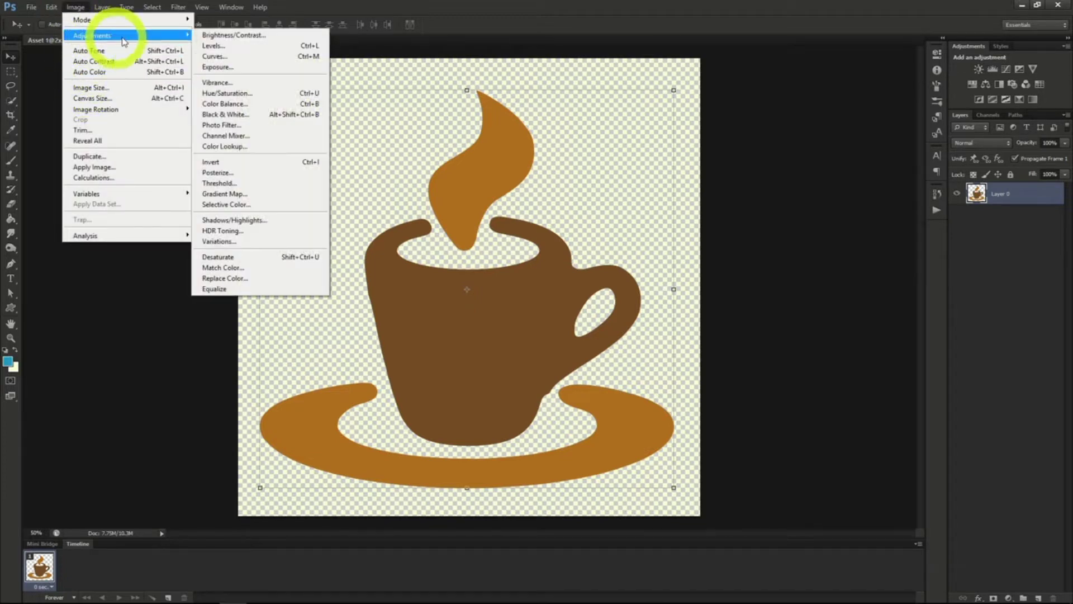
left_click(225, 58)
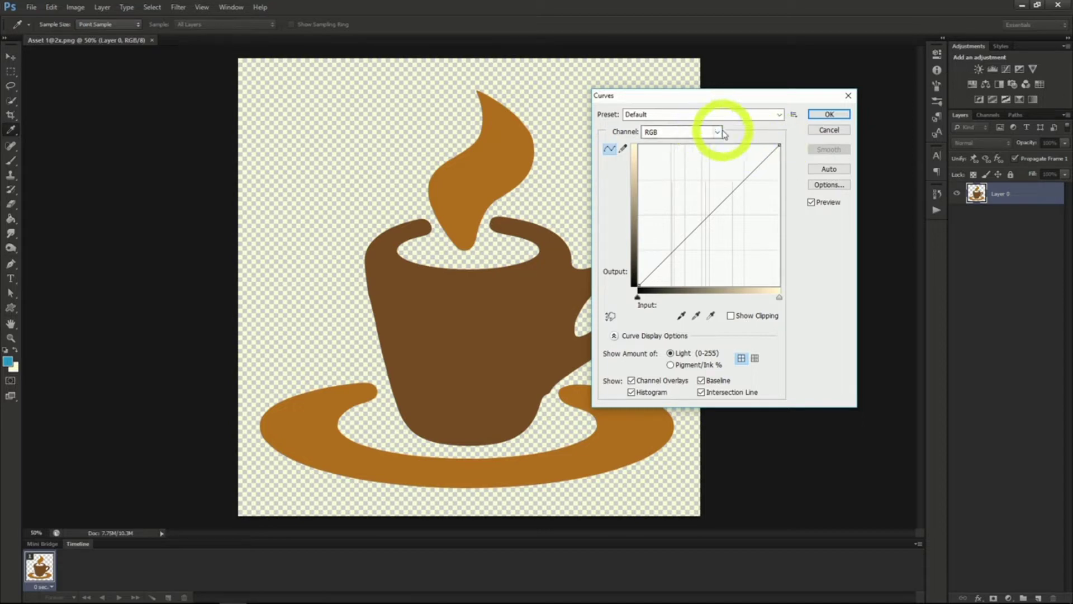
left_click(766, 114)
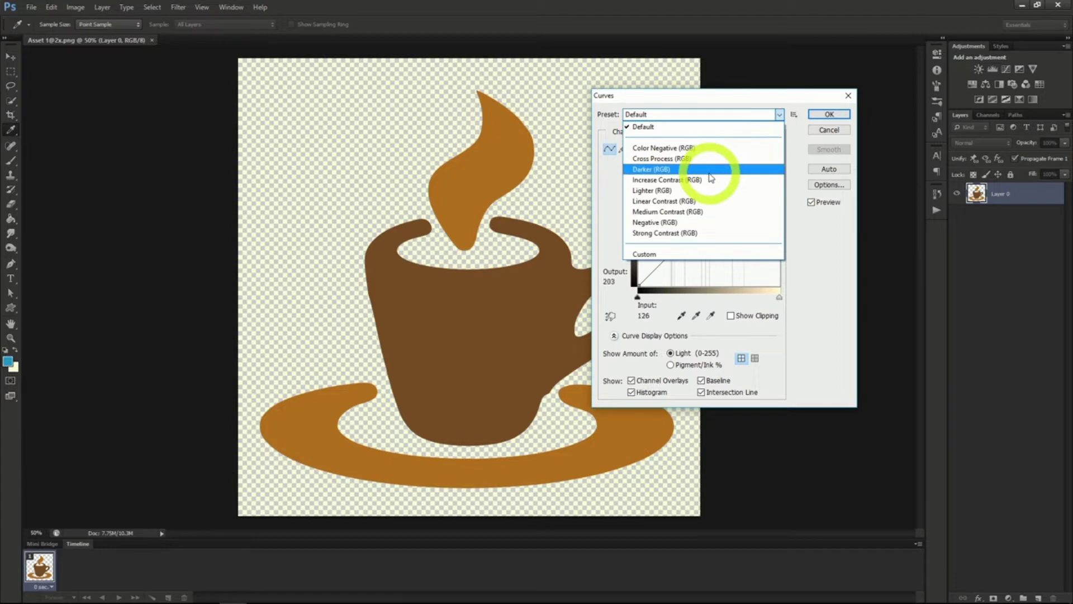
left_click(691, 148)
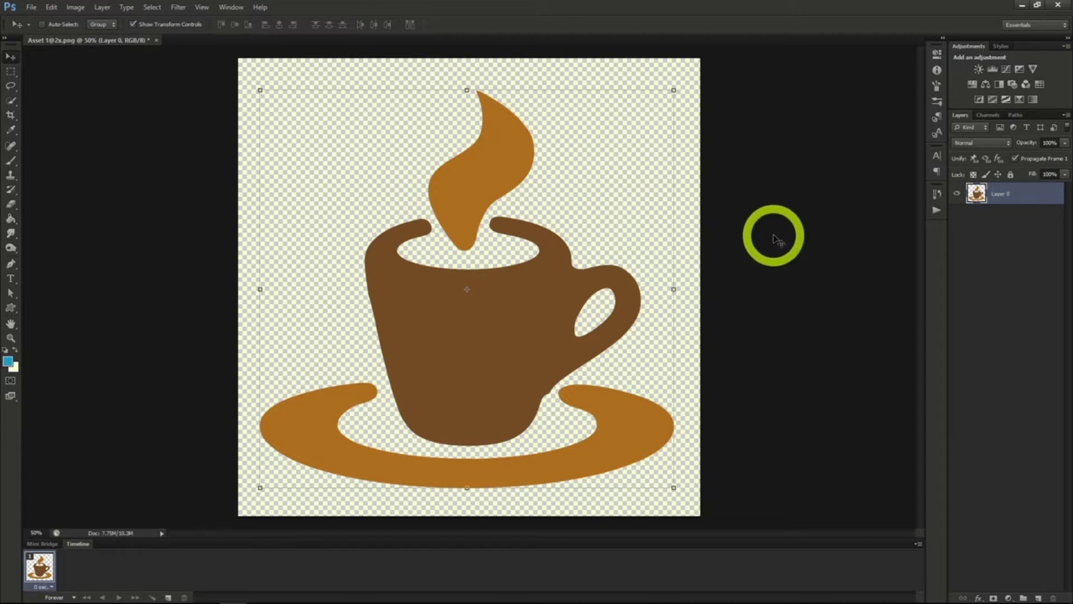
Step: Add a Curves adjustment layer named Curves 1 above the cup layer and toggle its visibility off and on
left_click(104, 7)
mouse_move(144, 106)
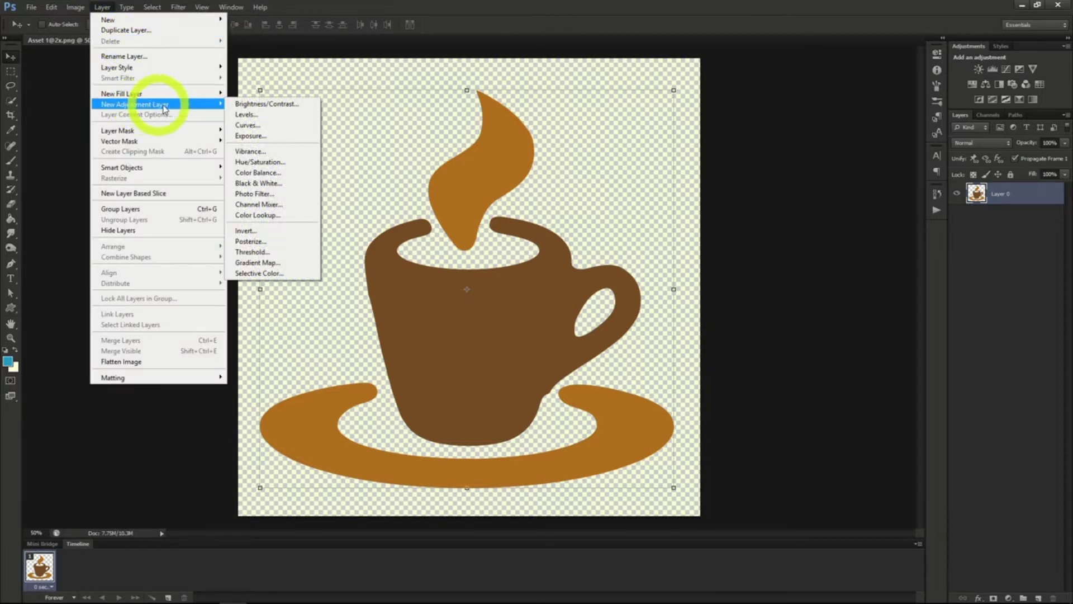
left_click(271, 126)
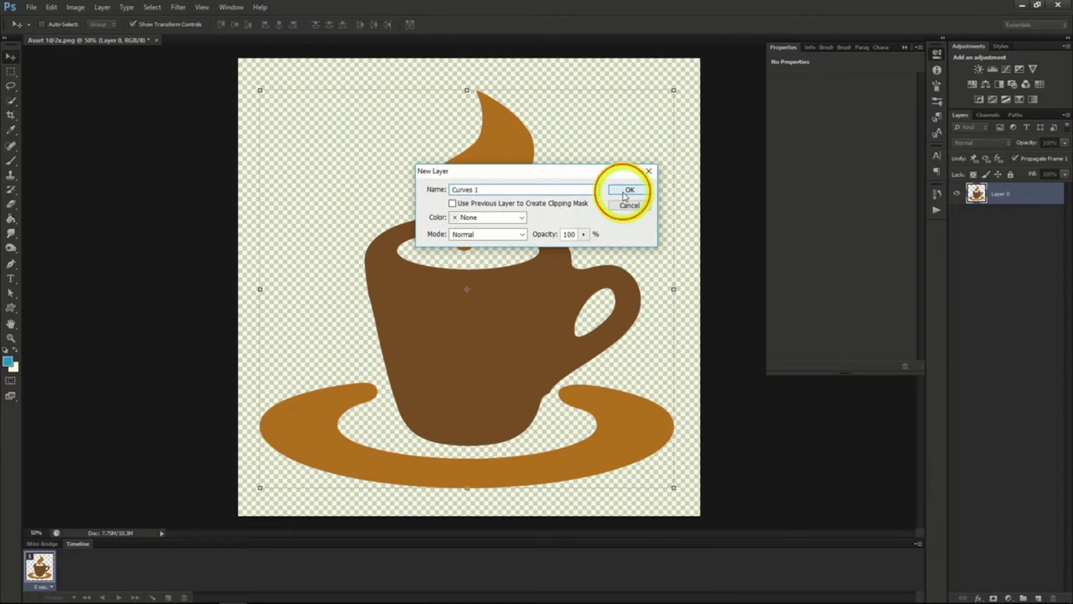
left_click(628, 190)
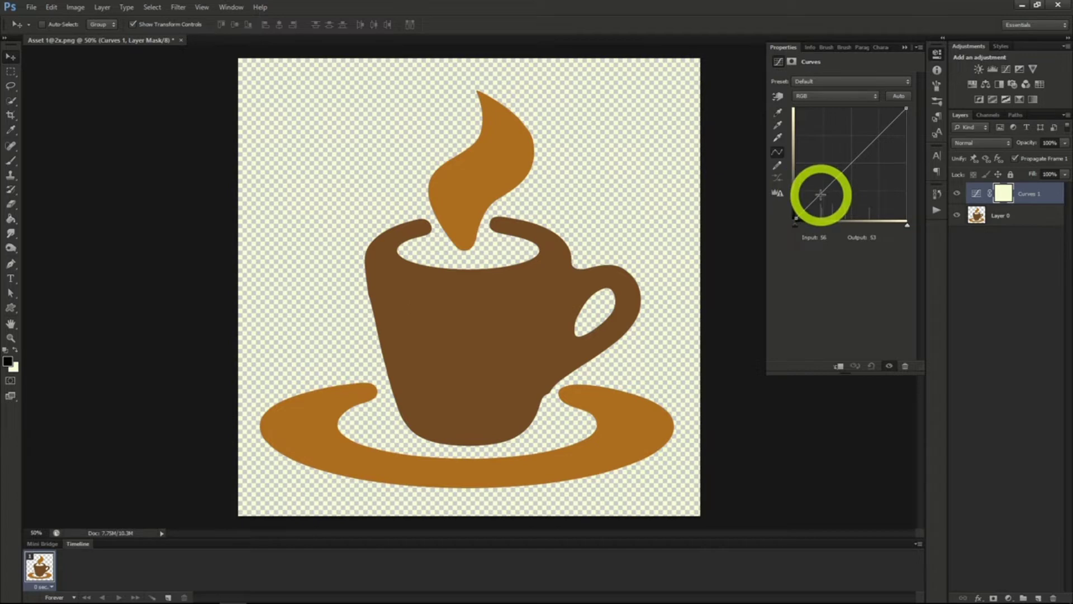
left_click(956, 194)
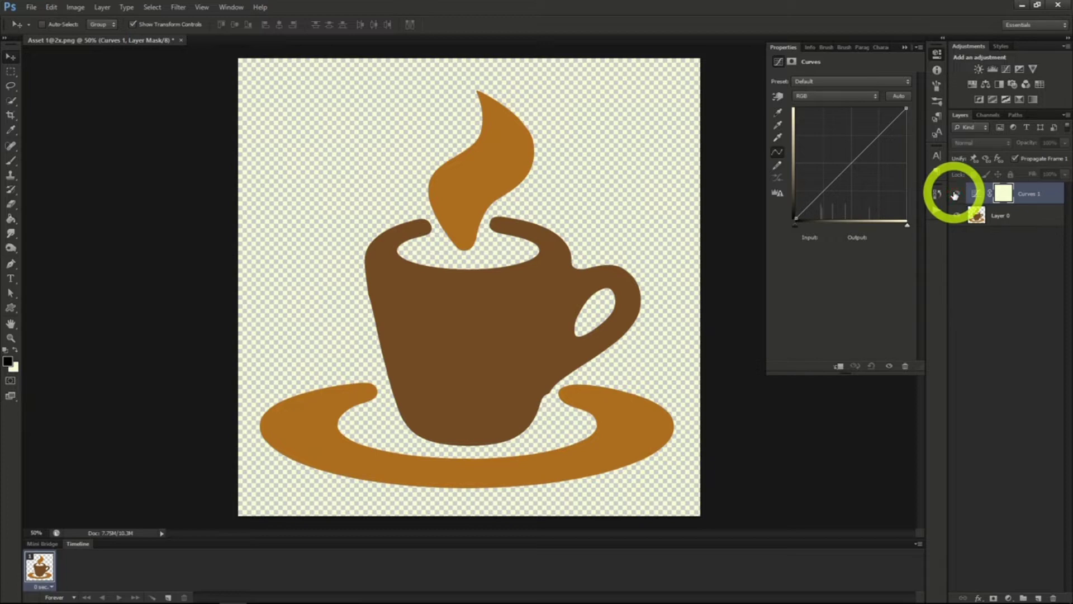
left_click(955, 194)
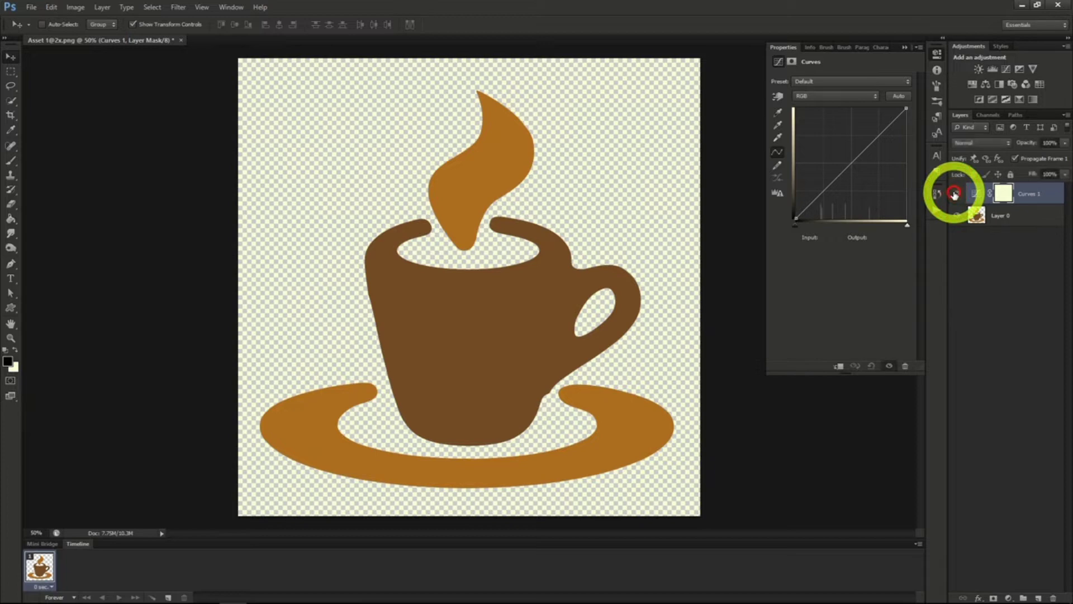
Step: Add shadow, midtone and highlight points to the RGB curve, lower the shadow point to about input 88, output 20, and raise the highlight point
left_click(820, 196)
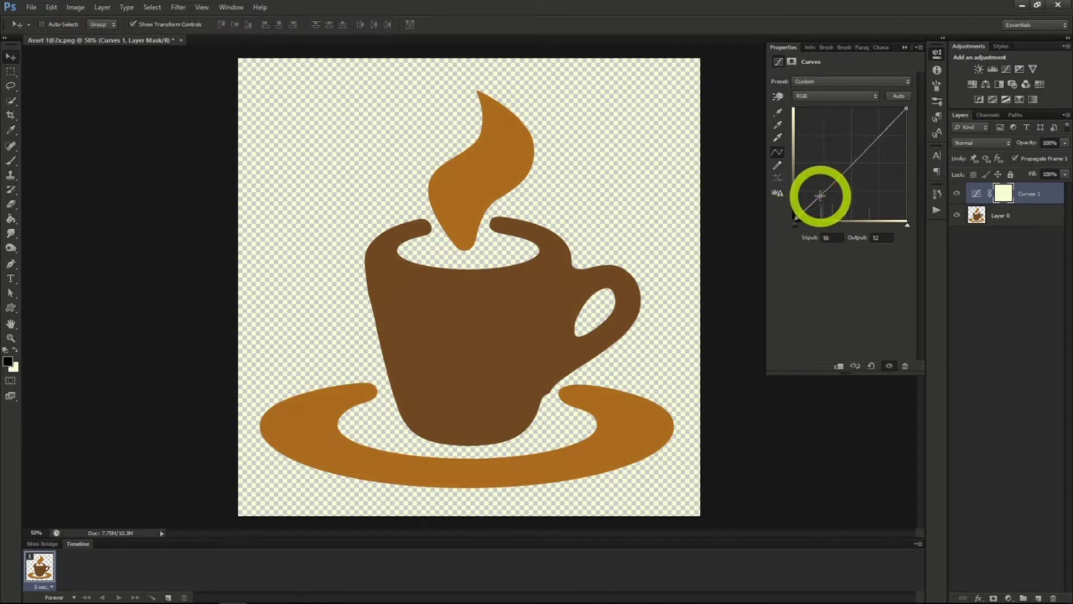
left_click(850, 166)
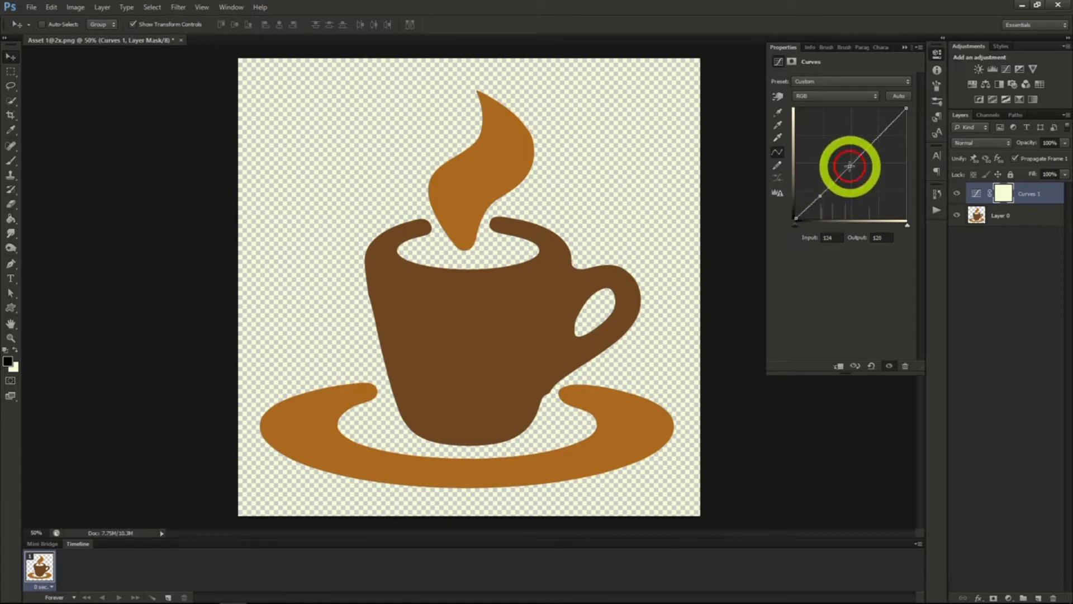
left_click(875, 140)
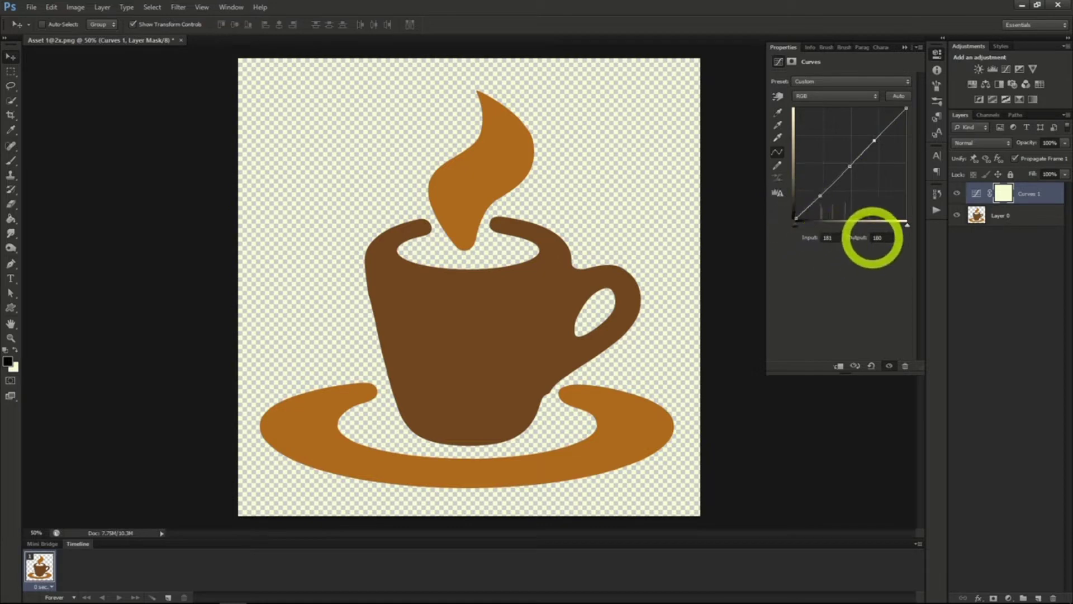
left_click_drag(821, 194, 833, 210)
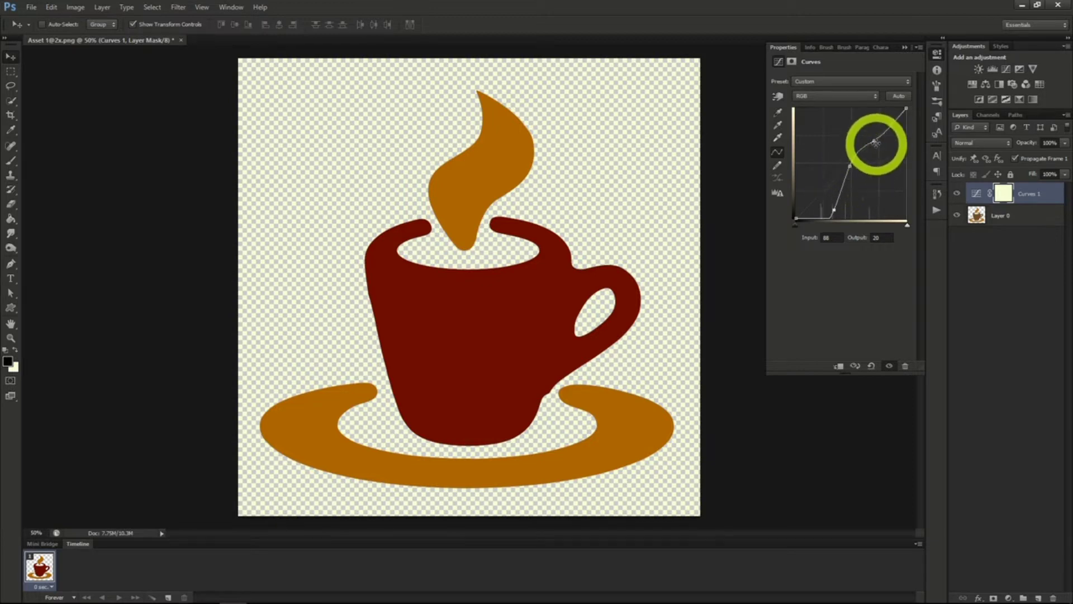
left_click_drag(874, 140, 850, 131)
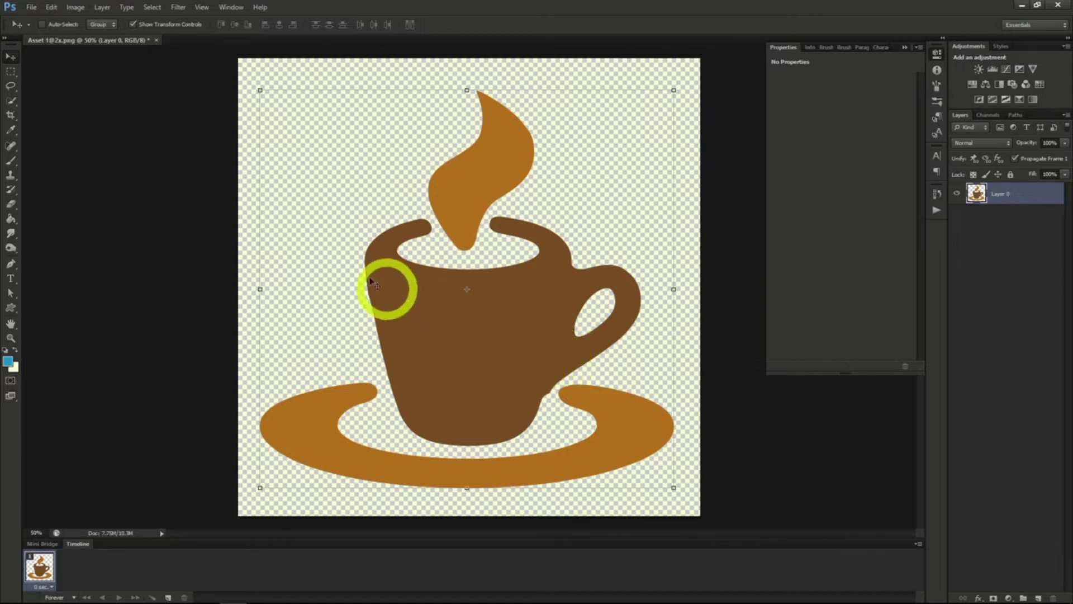
Step: Add a Brightness/Contrast adjustment layer above the cup layer with brightness -61 and contrast 55
left_click(75, 7)
mouse_move(106, 35)
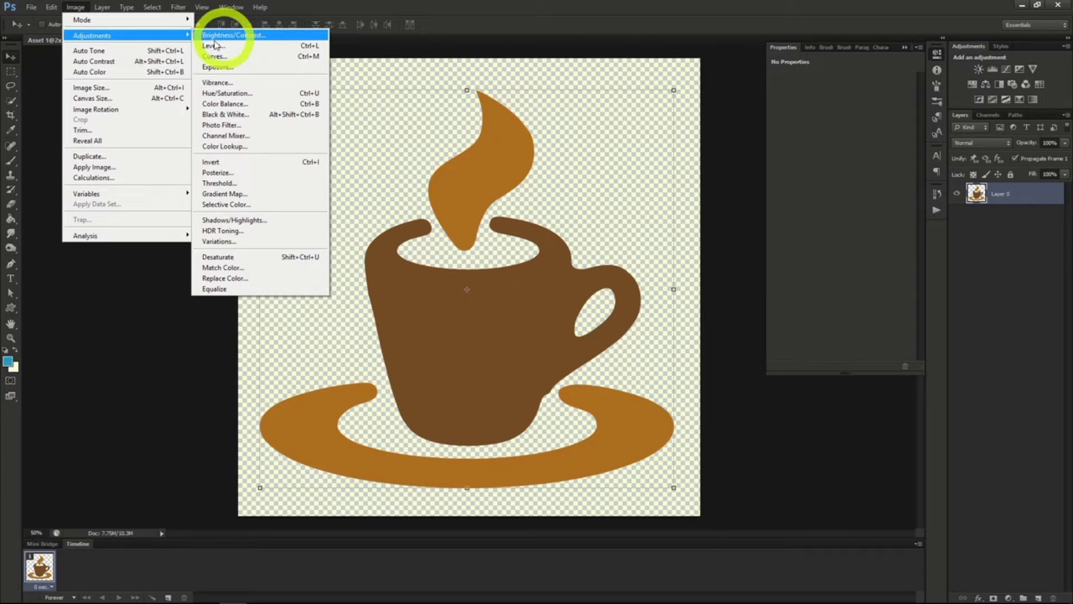
left_click(103, 7)
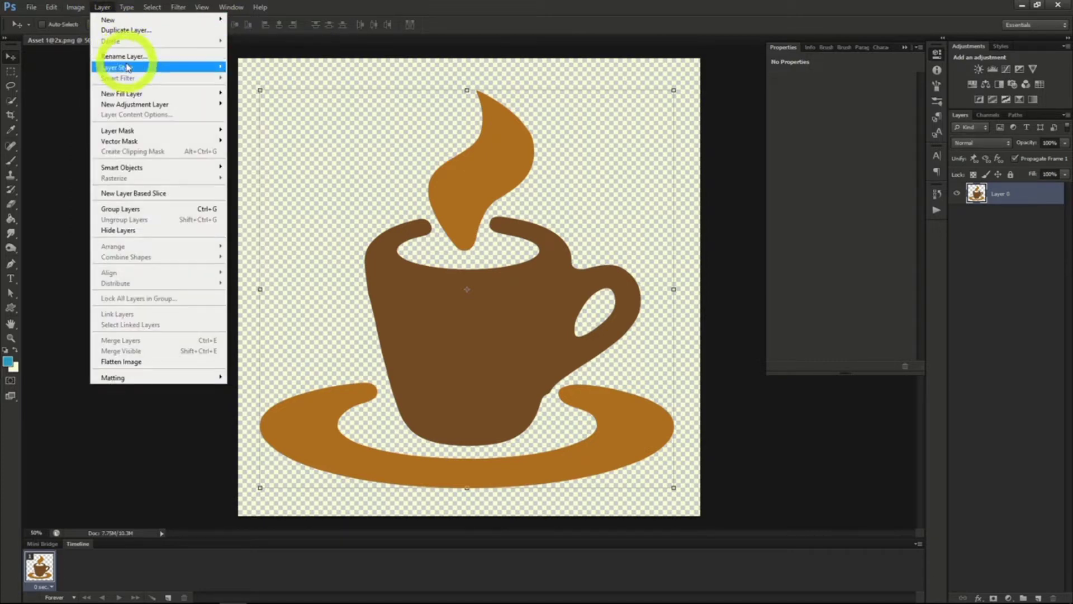
mouse_move(134, 106)
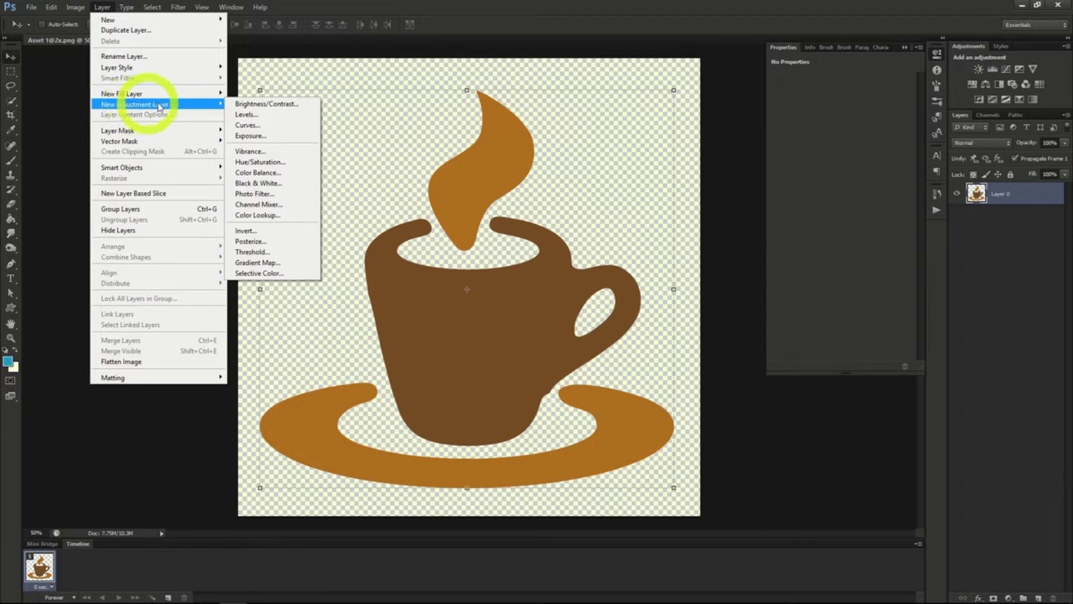
left_click(262, 104)
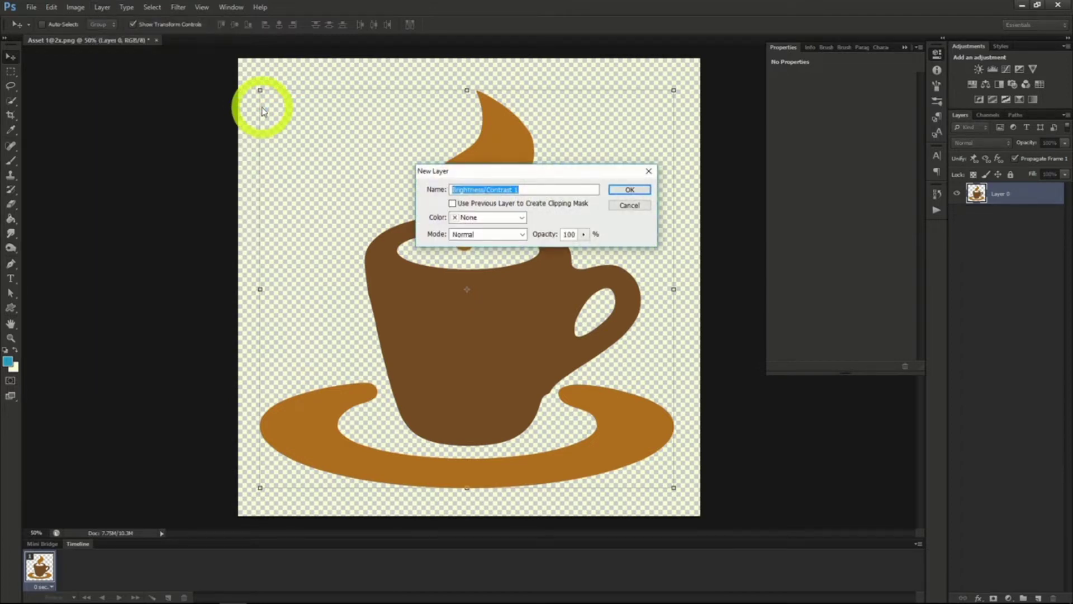
left_click(628, 190)
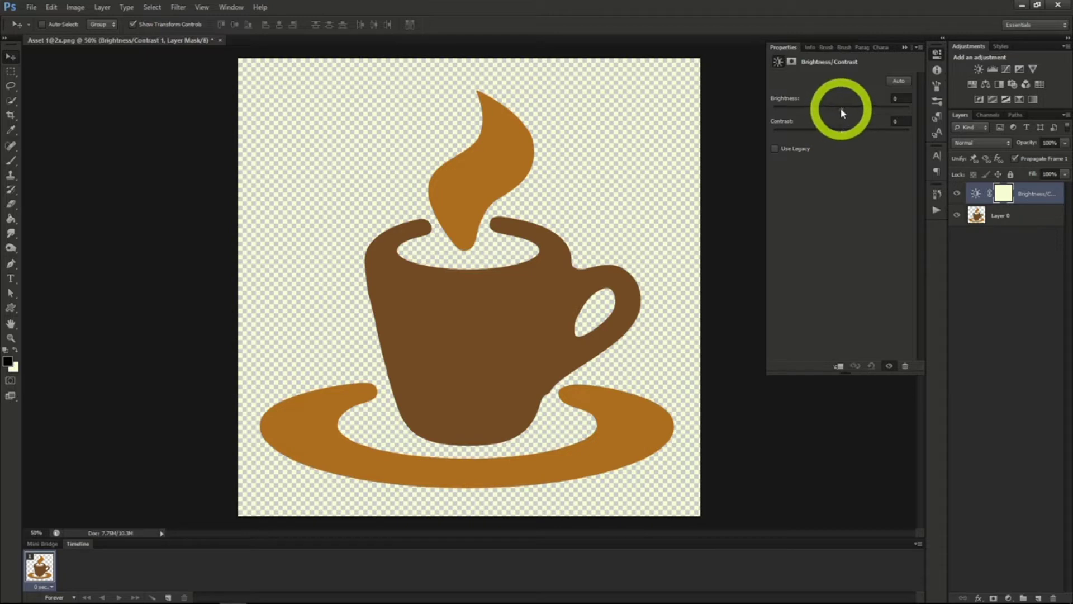
left_click_drag(841, 110, 869, 112)
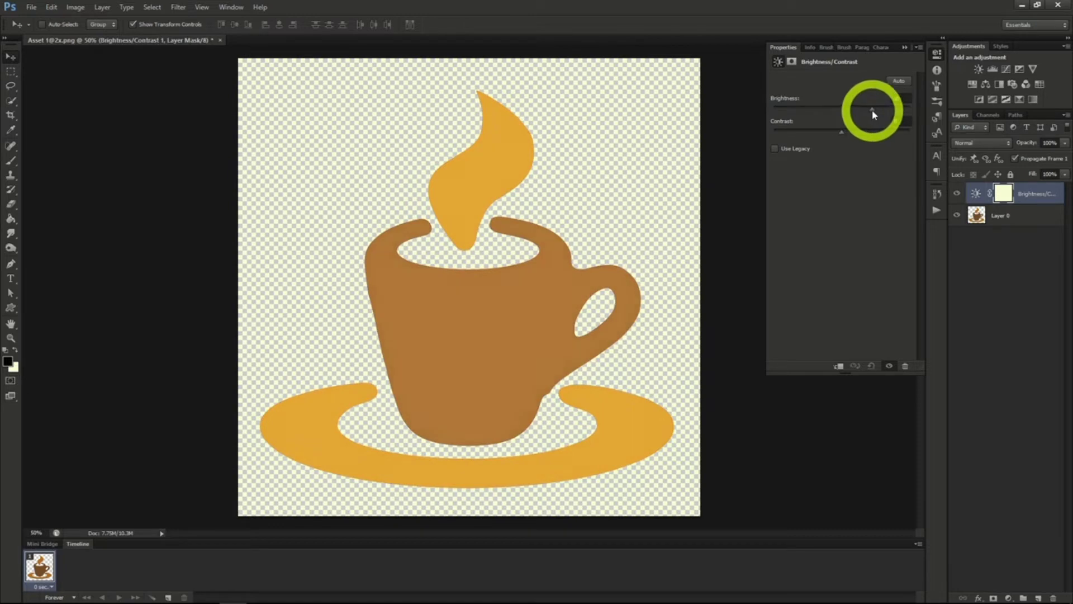
left_click_drag(839, 135, 813, 110)
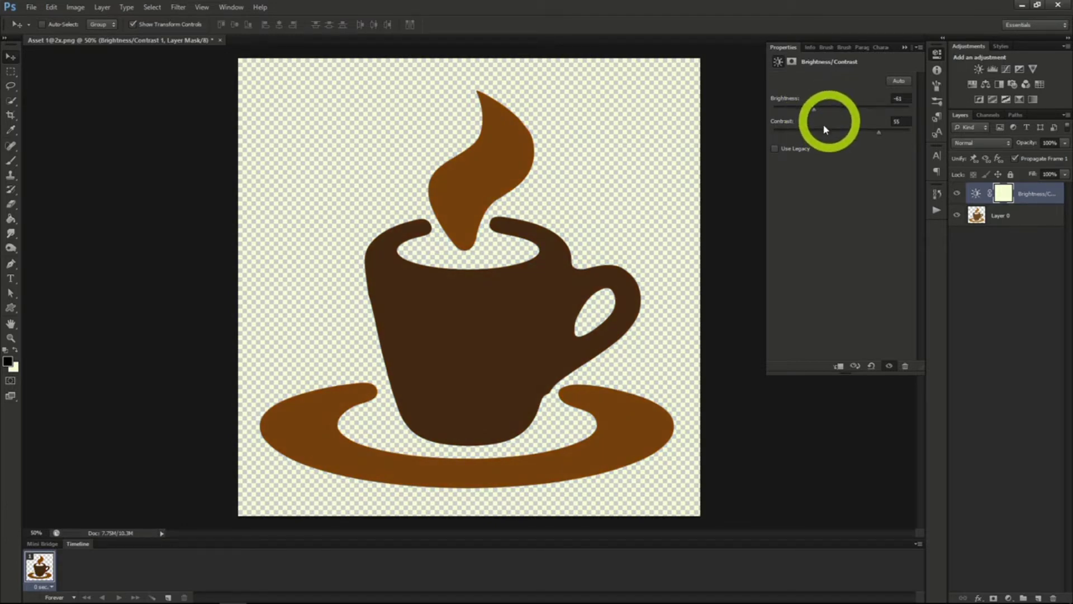
Step: Add an Exposure adjustment layer and try different settings, including exposure -1.60, offset +0.1240 and gamma correction 1.05
left_click(103, 15)
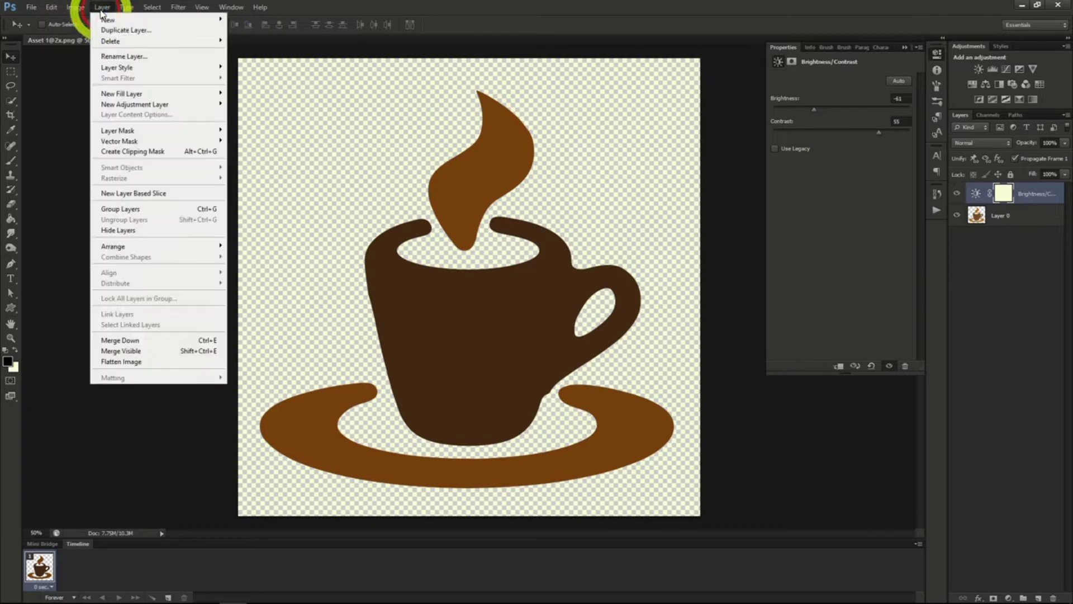
mouse_move(142, 106)
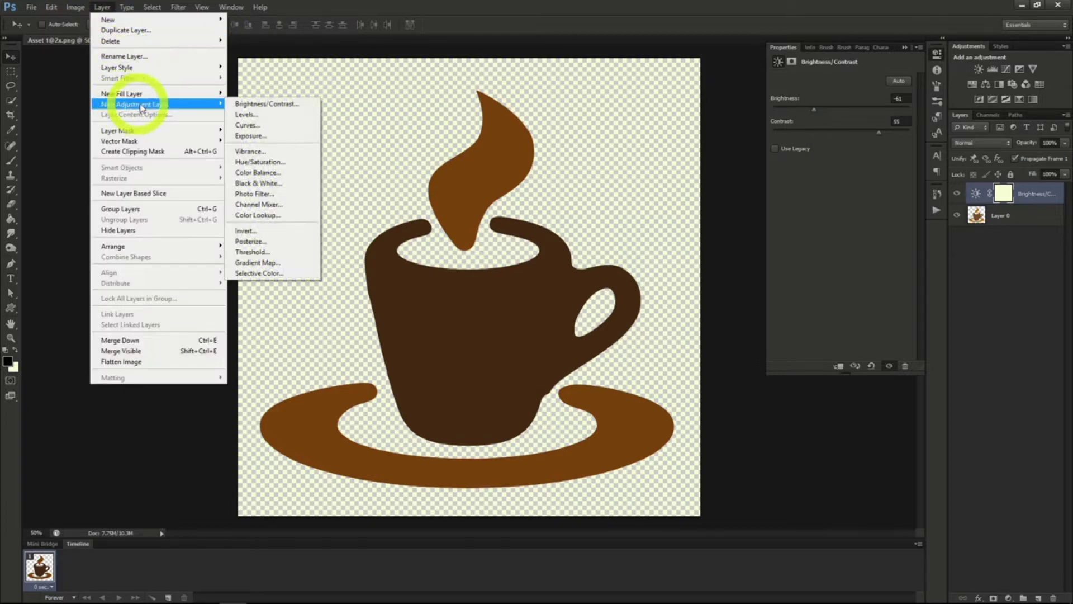
left_click(273, 137)
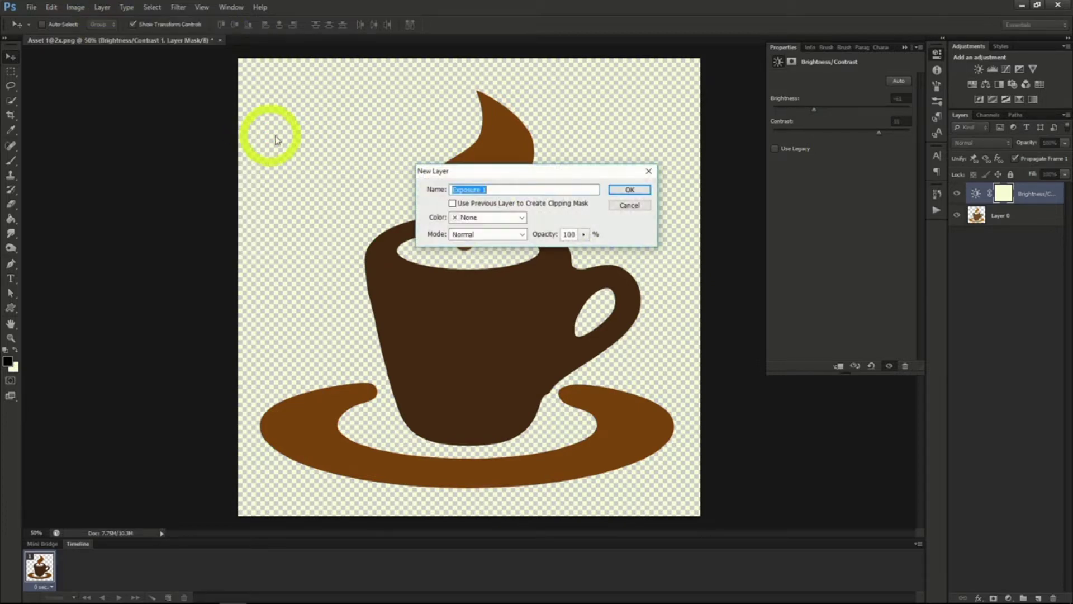
left_click(630, 190)
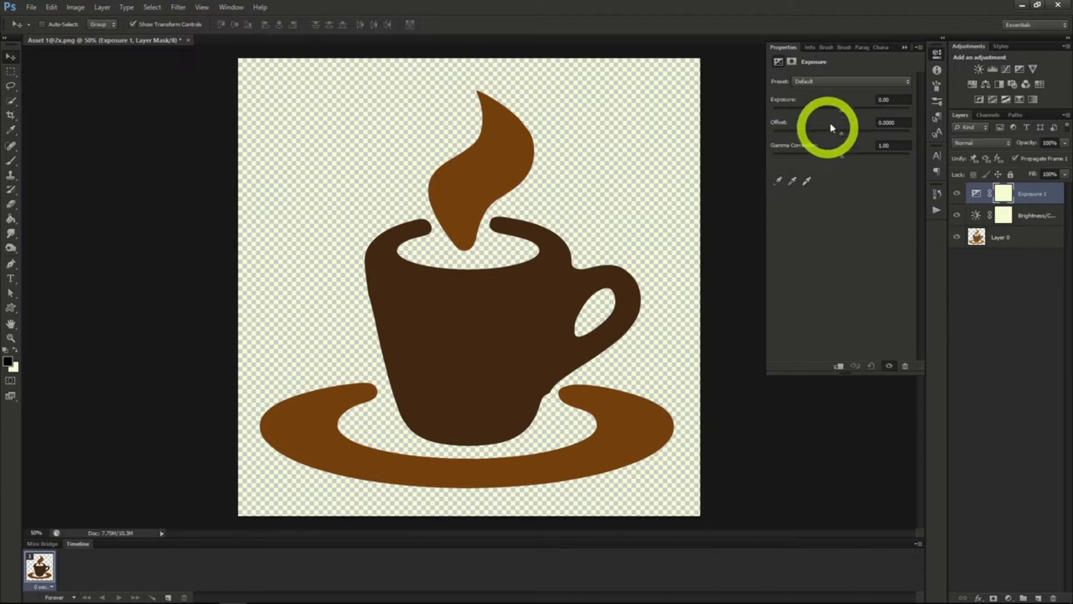
left_click_drag(842, 110, 849, 161)
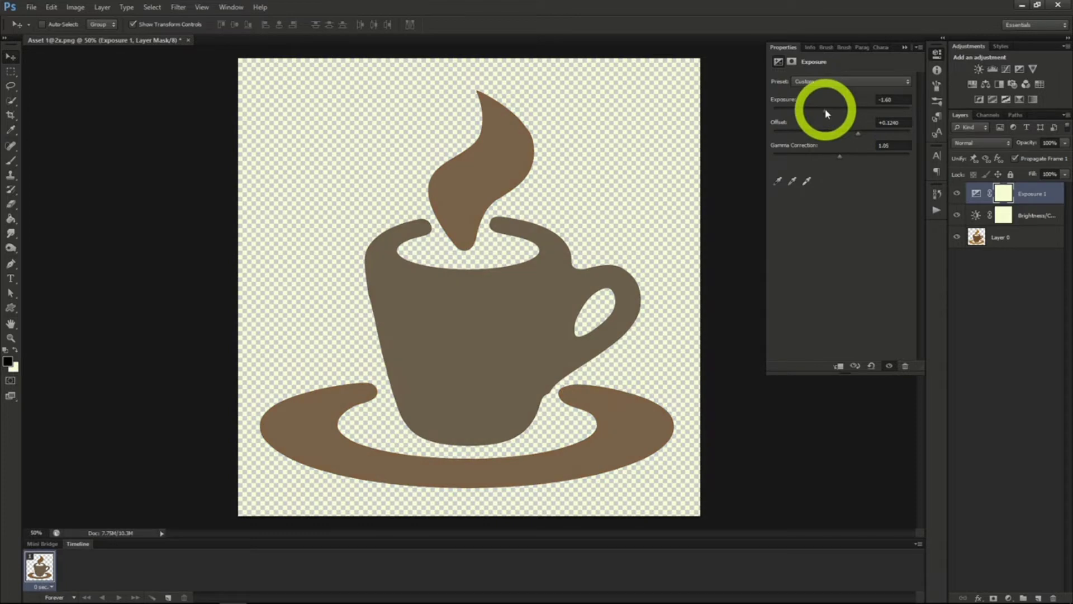
left_click_drag(827, 114, 854, 159)
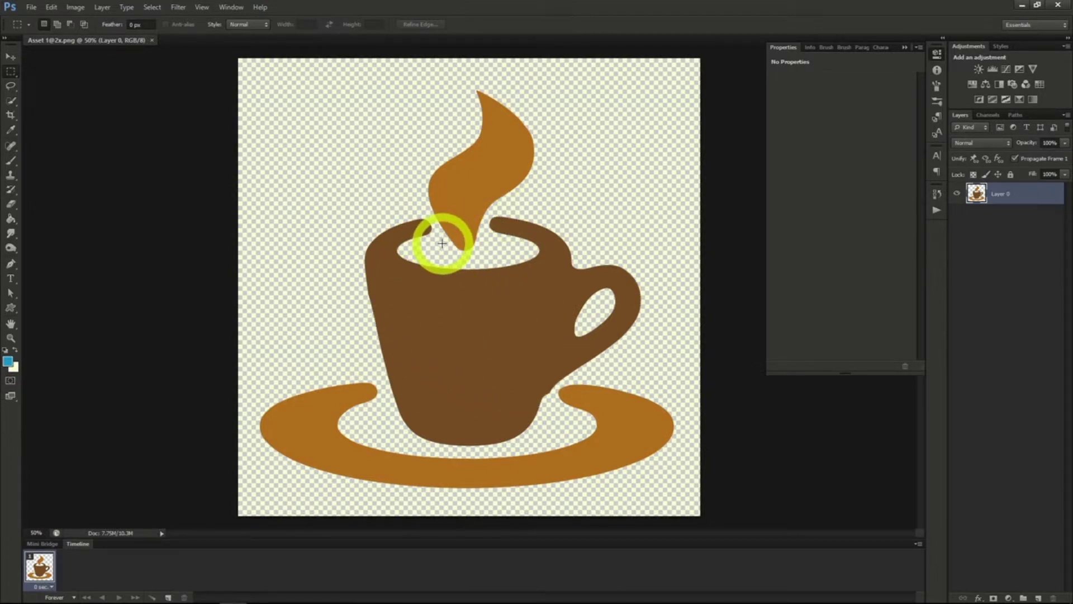
Step: Add a Hue/Saturation adjustment layer named Hue/Saturation 1 above the cup layer
left_click(103, 6)
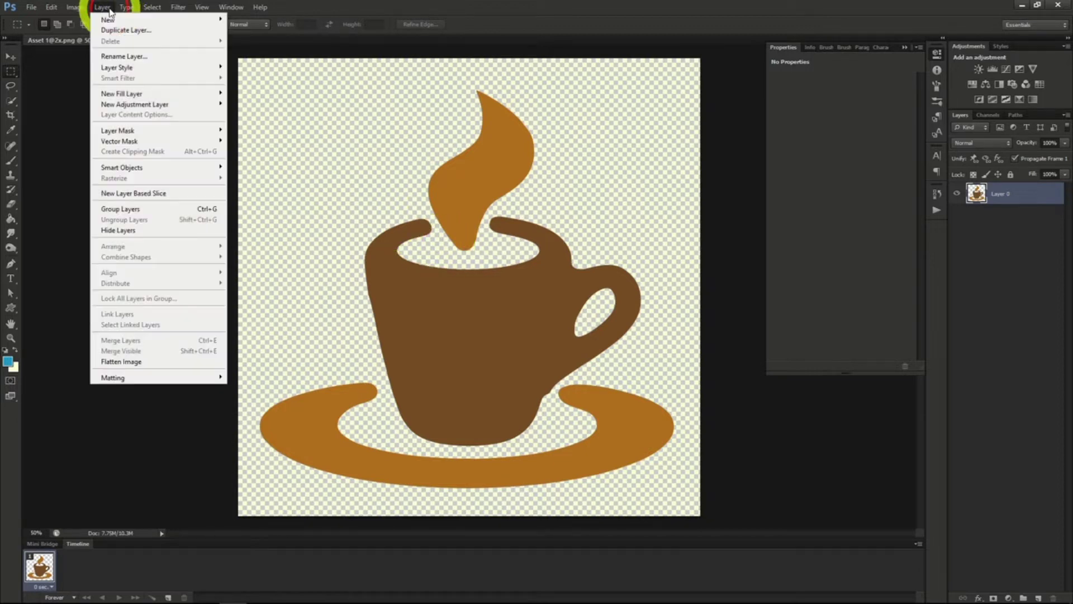
mouse_move(144, 108)
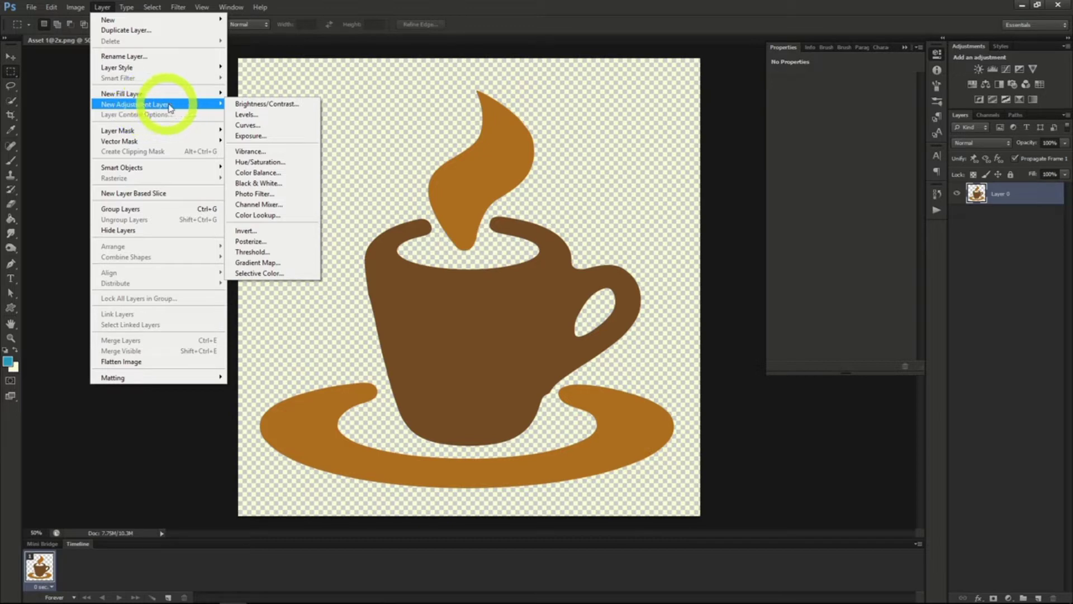
left_click(260, 162)
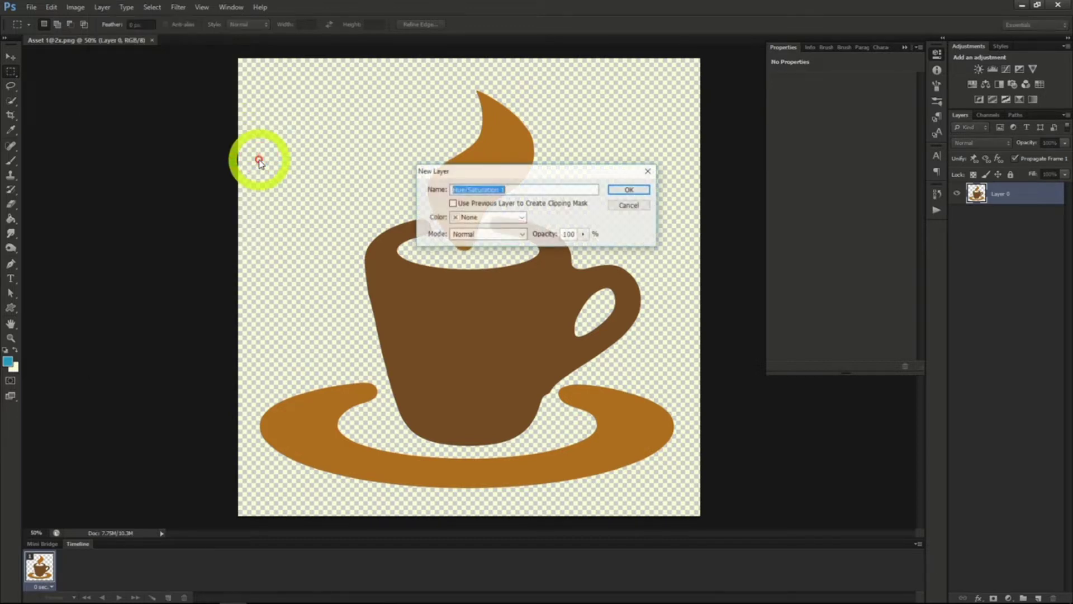
left_click(629, 190)
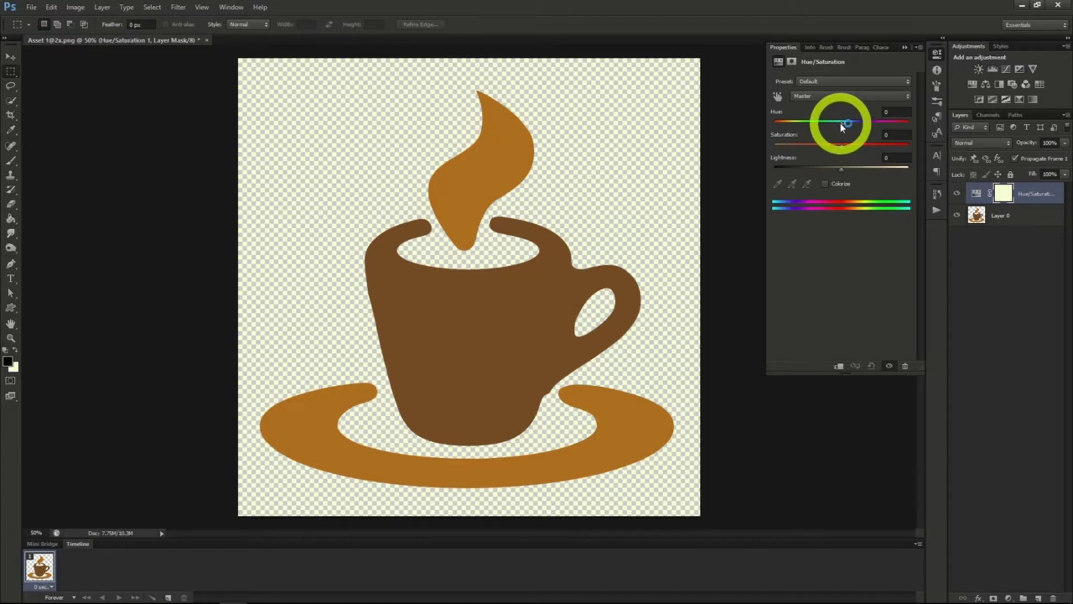
Step: Recolor the cup image by setting hue to about +162, saturation to +48 and lightness to +2
left_click(845, 149)
left_click_drag(844, 147, 844, 173)
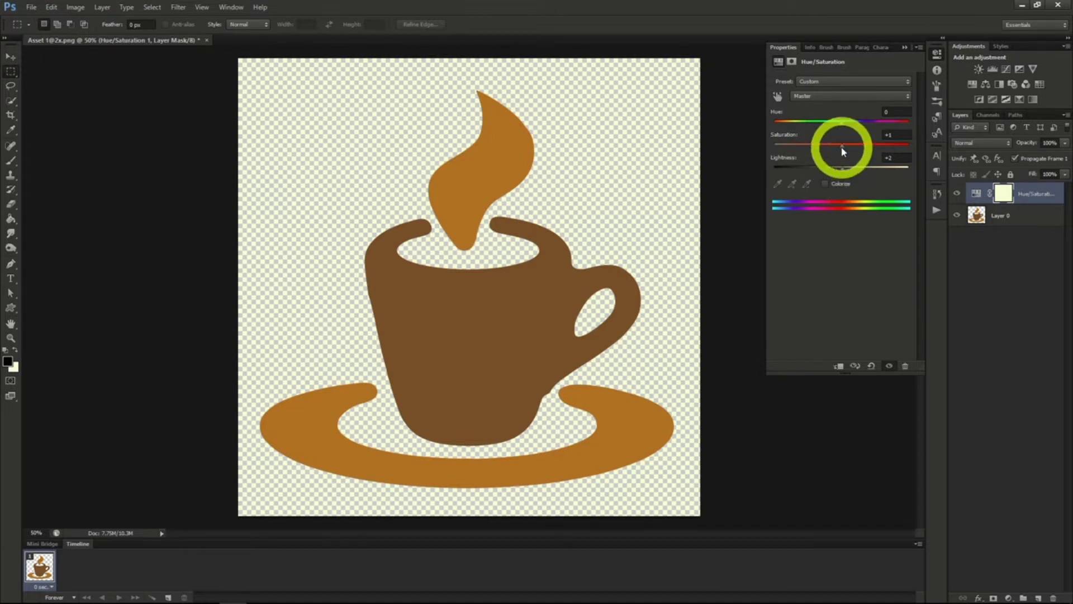
left_click(843, 150)
left_click_drag(843, 150, 875, 152)
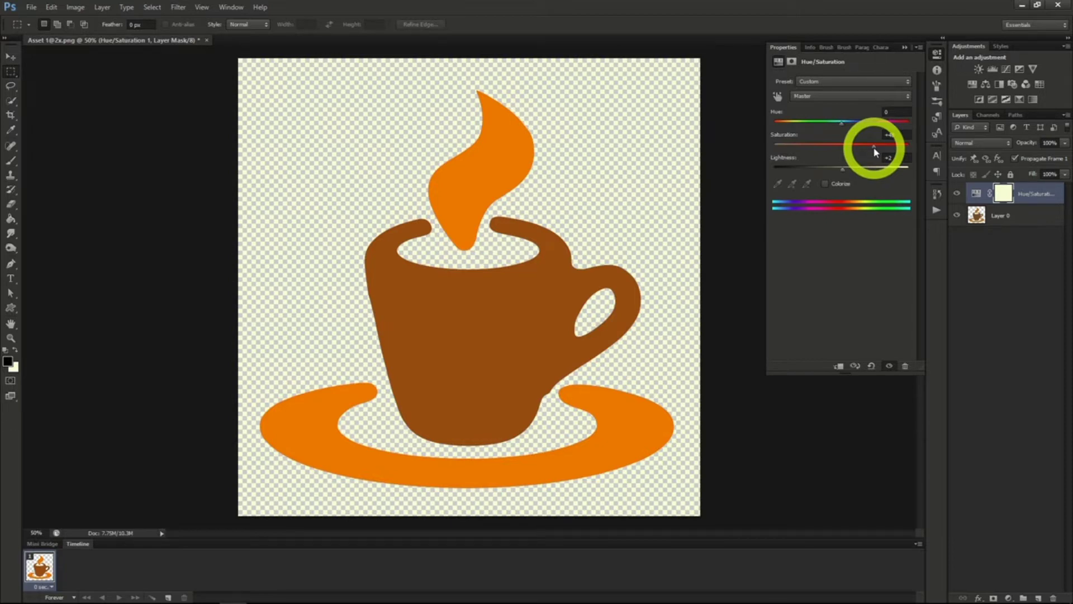
left_click_drag(842, 122, 907, 132)
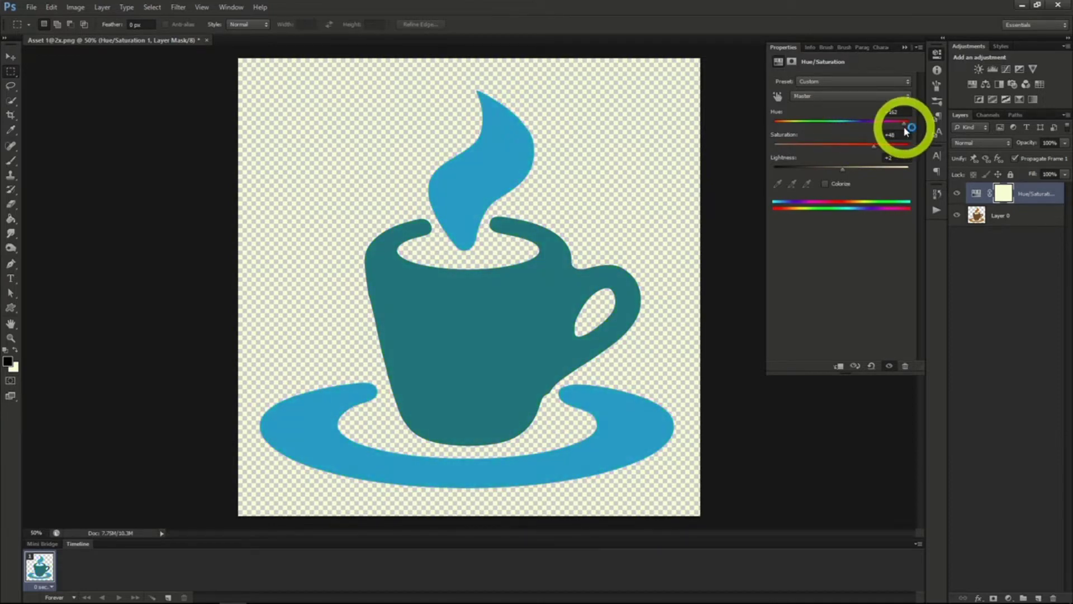
Step: Darken the recolored cup by lowering the Hue/Saturation lightness to about -8
left_click(845, 169)
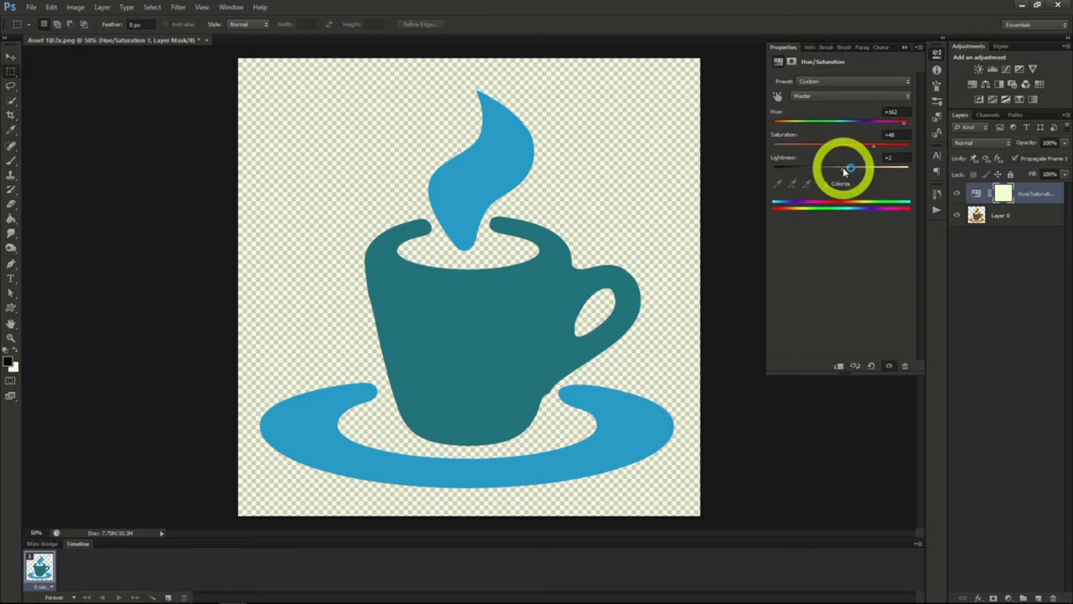
mouse_move(844, 167)
left_mouse_down()
mouse_move(862, 167)
mouse_move(842, 169)
left_mouse_up()
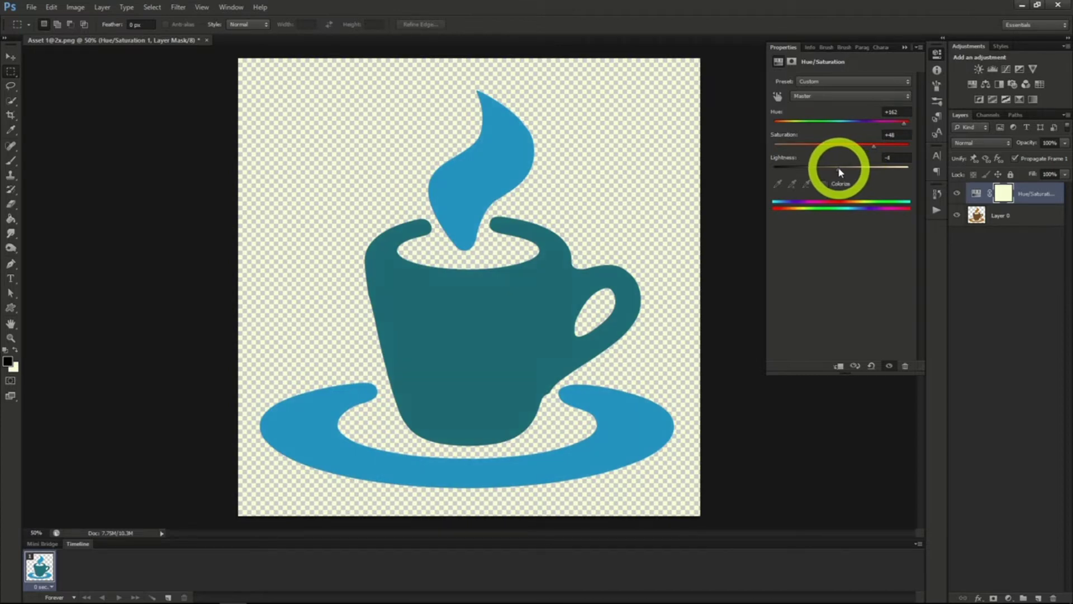
left_click(837, 170)
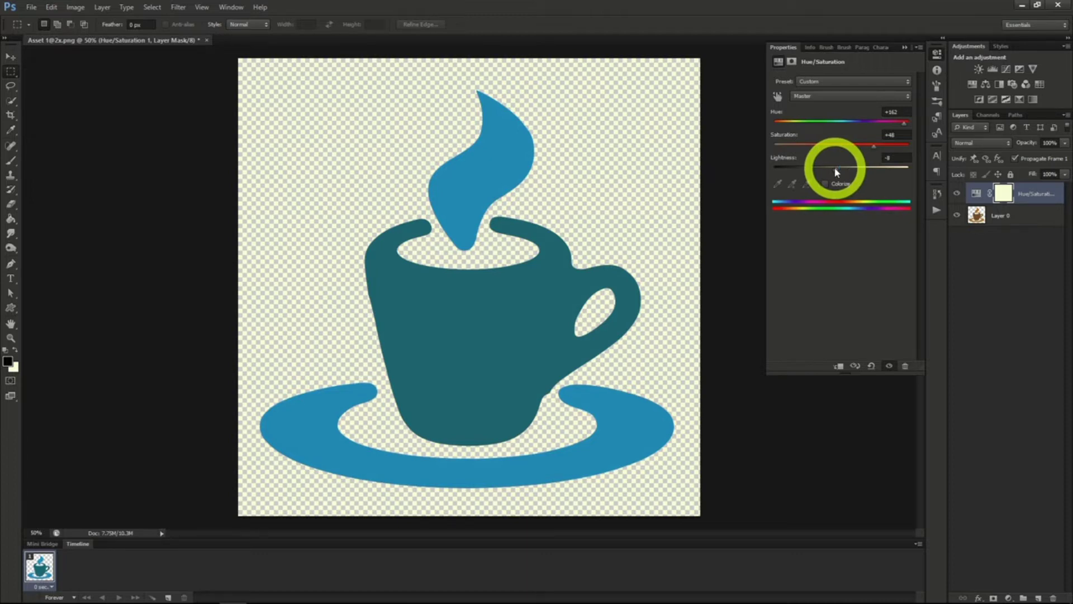
left_click(549, 262)
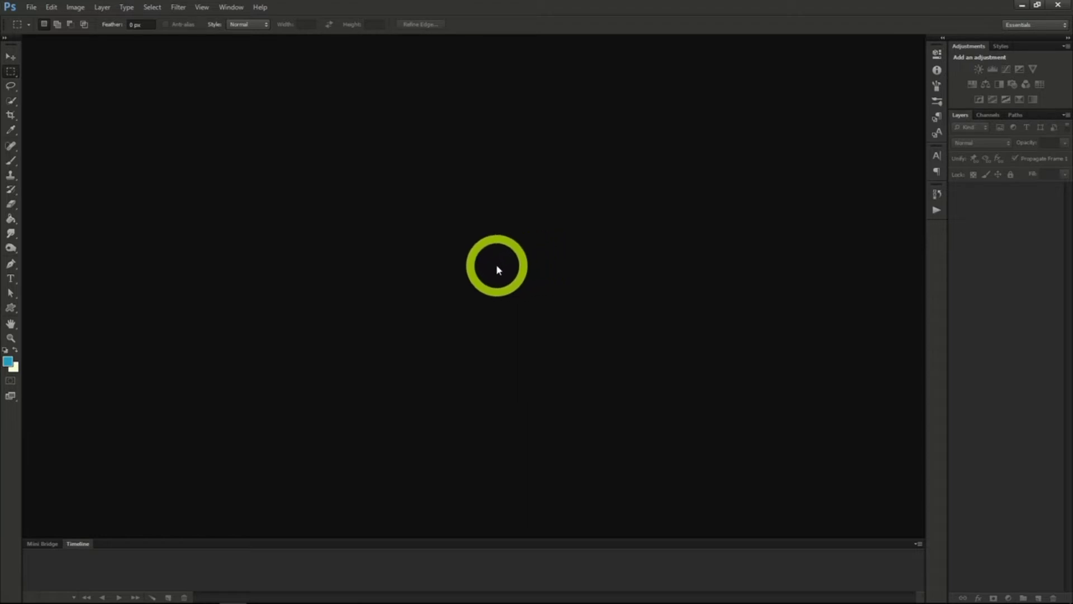
Step: Create a new RGB document 970 pixels wide and 90 pixels high at 72 pixels/inch with transparent background contents
left_click(31, 8)
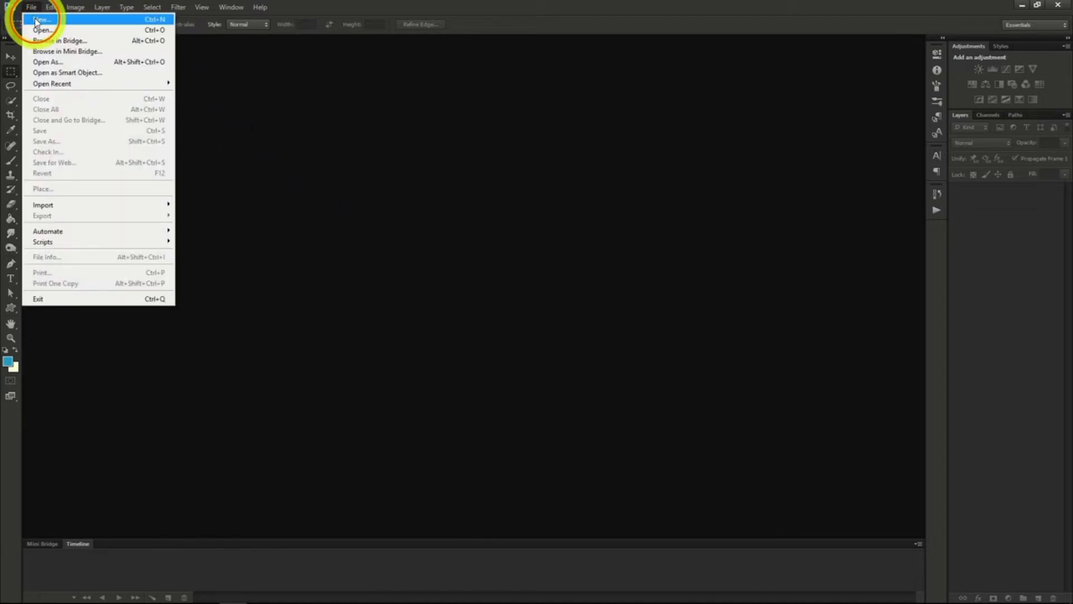
left_click(41, 19)
left_click(396, 246)
left_click_drag(396, 246, 316, 239)
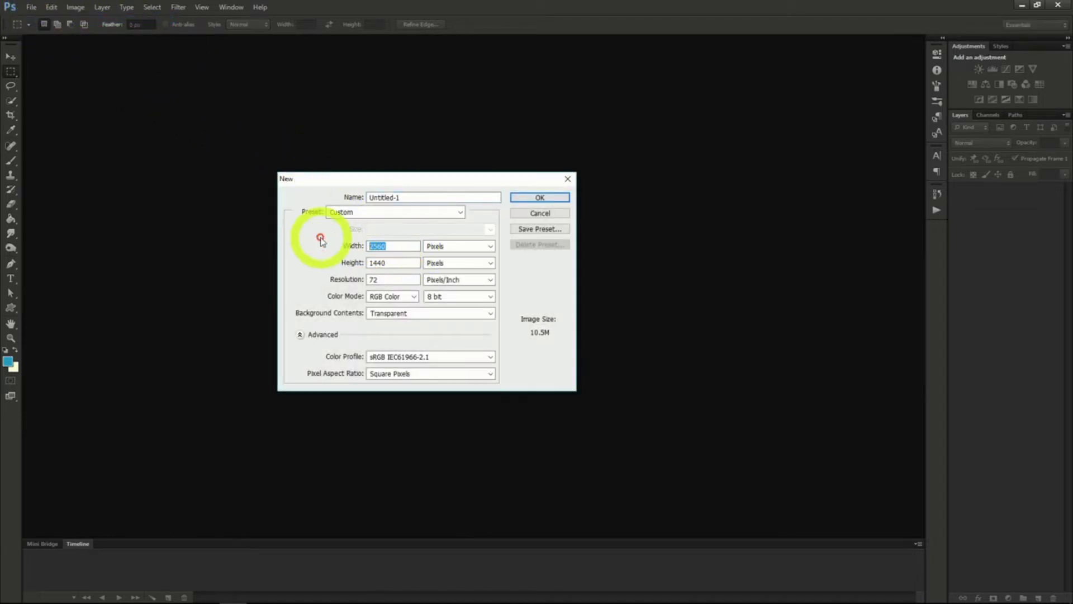
type("970")
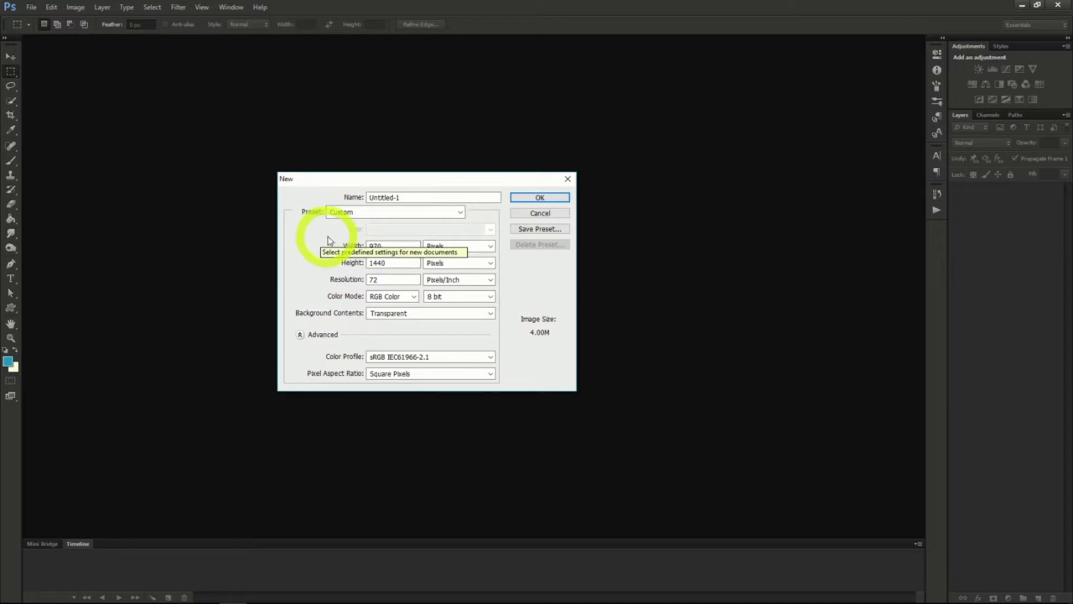
left_click_drag(384, 263, 340, 267)
type("90")
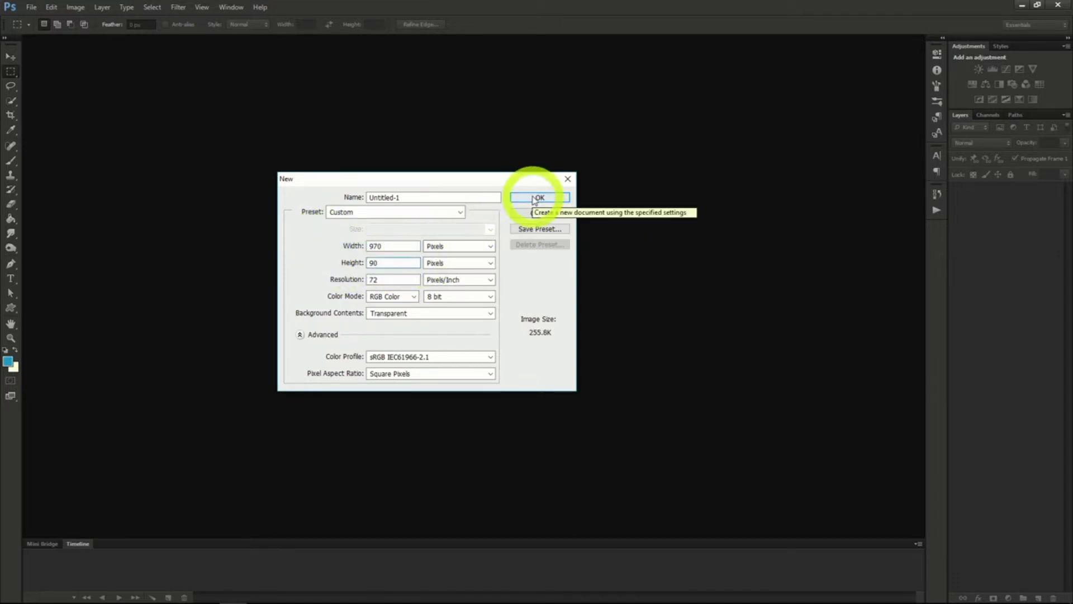
left_click(395, 263)
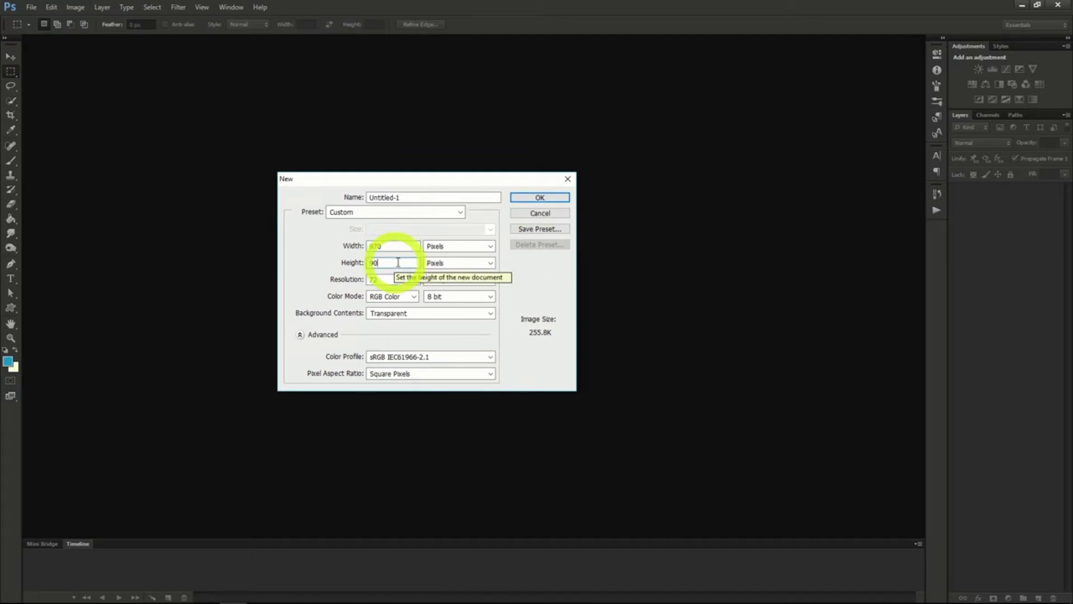
left_click(524, 199)
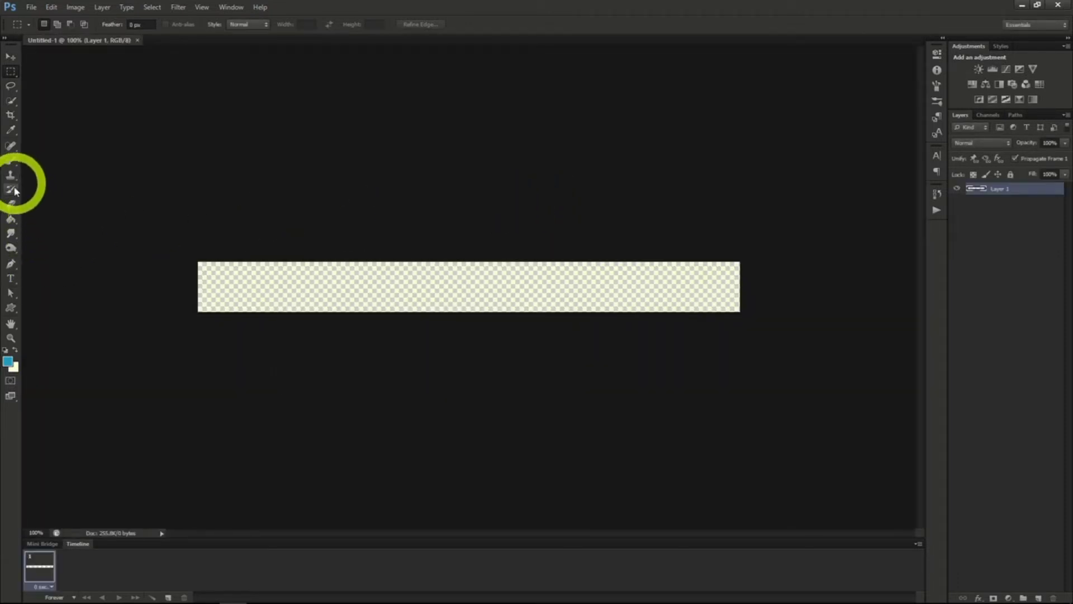
Step: Swap the foreground and background colors and fill the banner's Layer 1 with the light color using the Paint Bucket
left_click(12, 217)
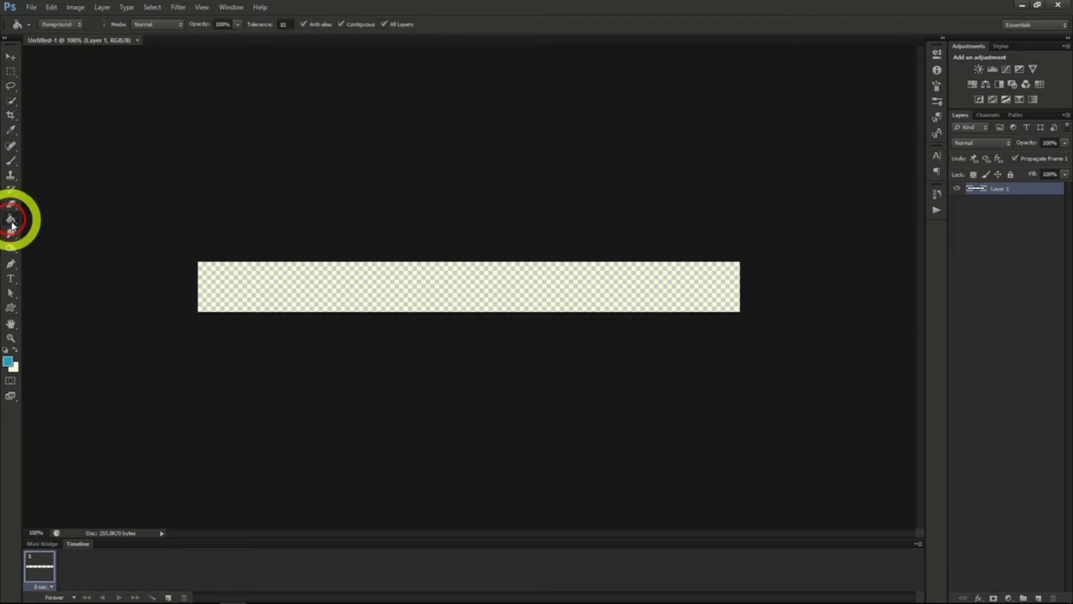
left_click(15, 349)
left_click(230, 282)
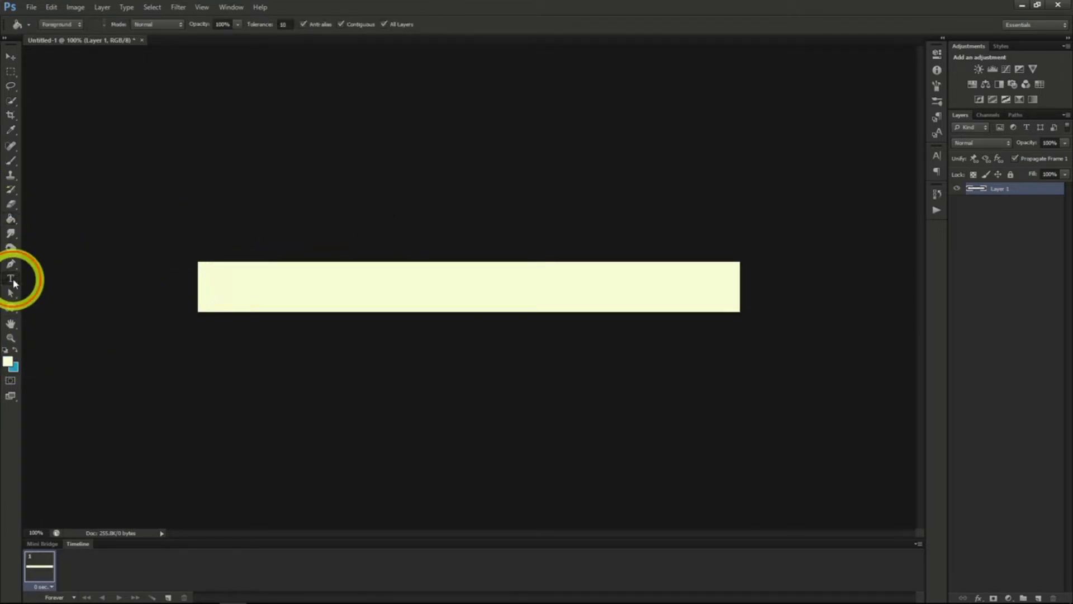
Step: Set the Type tool's text color to black (000000)
left_click(11, 278)
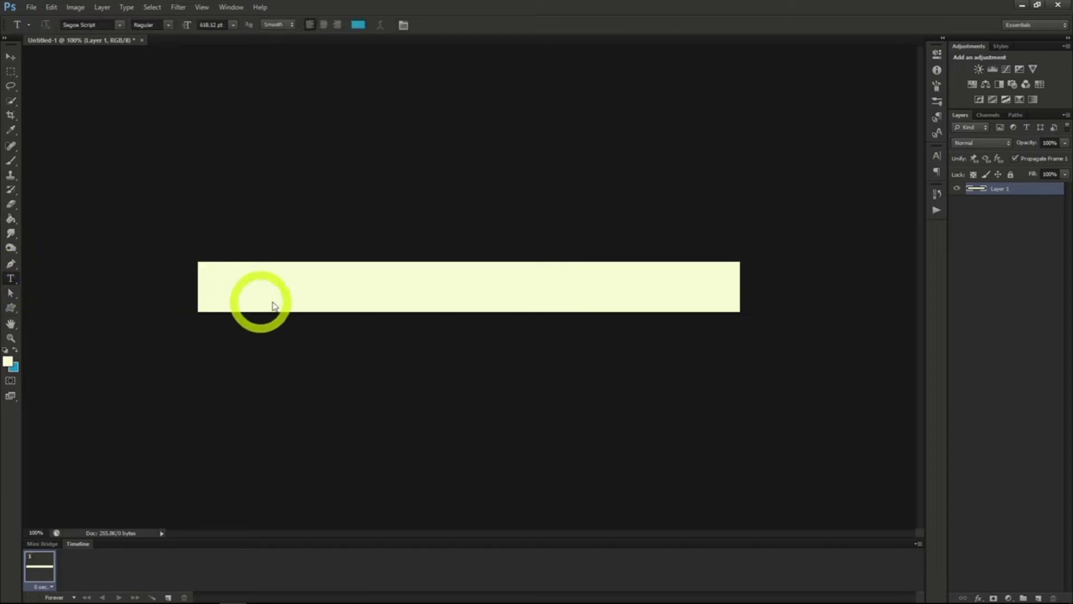
left_click(937, 156)
left_click(900, 220)
left_click_drag(827, 216, 891, 264)
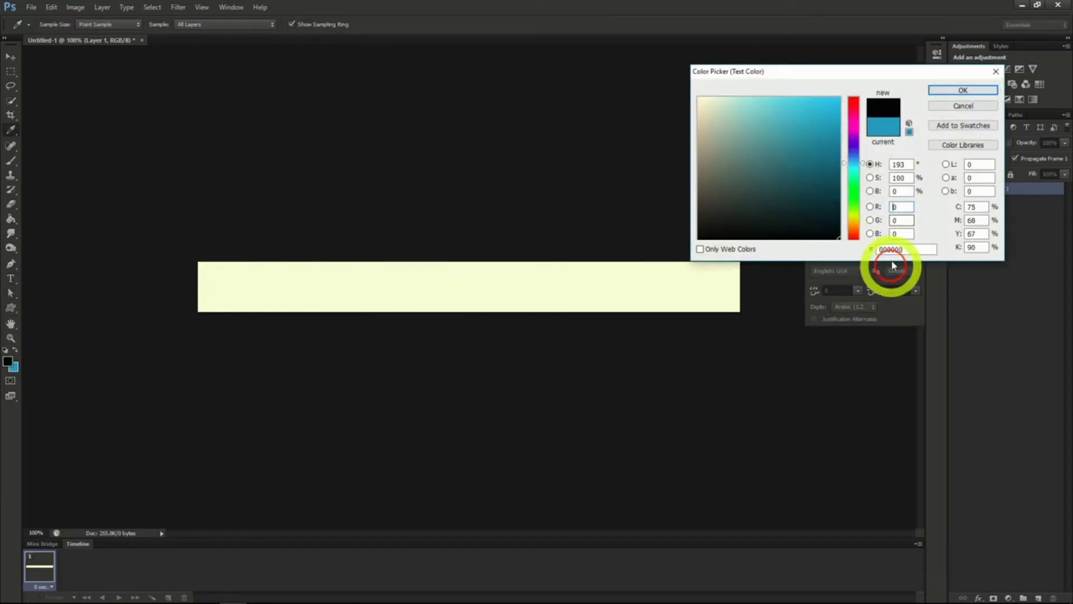
left_click(951, 89)
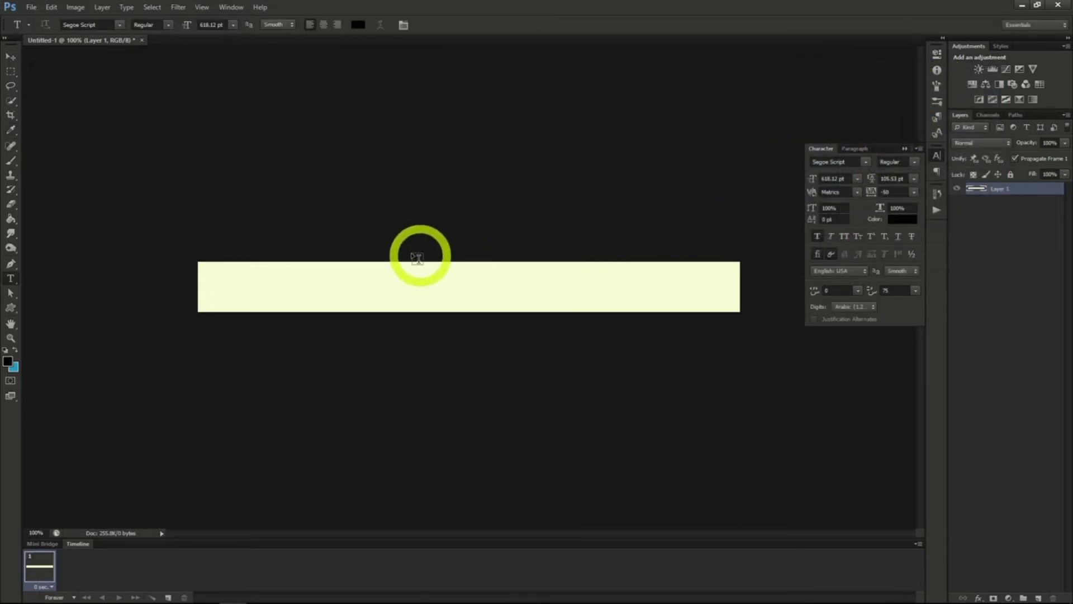
Step: Add the text "10 Apples for 3.99" in Segoe Script at 55.12 pt and center it horizontally on the banner
left_click(343, 262)
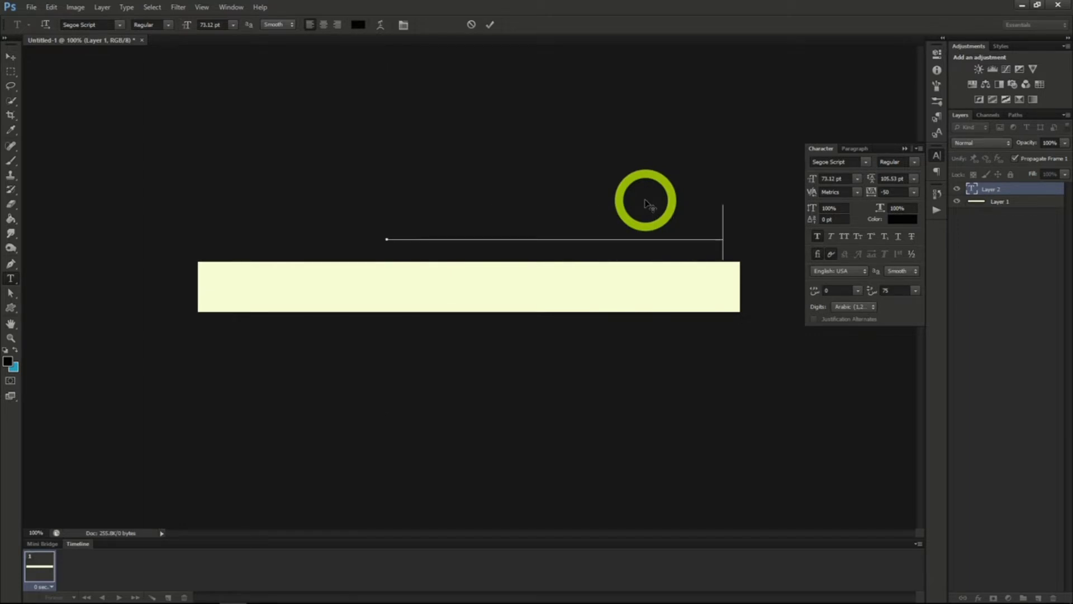
left_click_drag(599, 175, 520, 246)
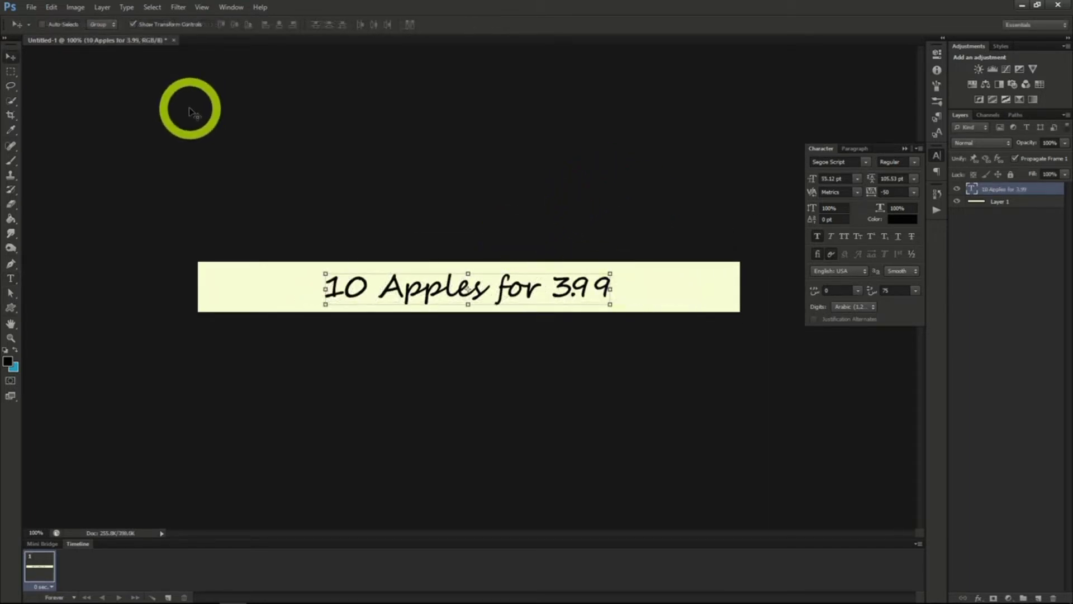
left_click(152, 7)
left_click(154, 22)
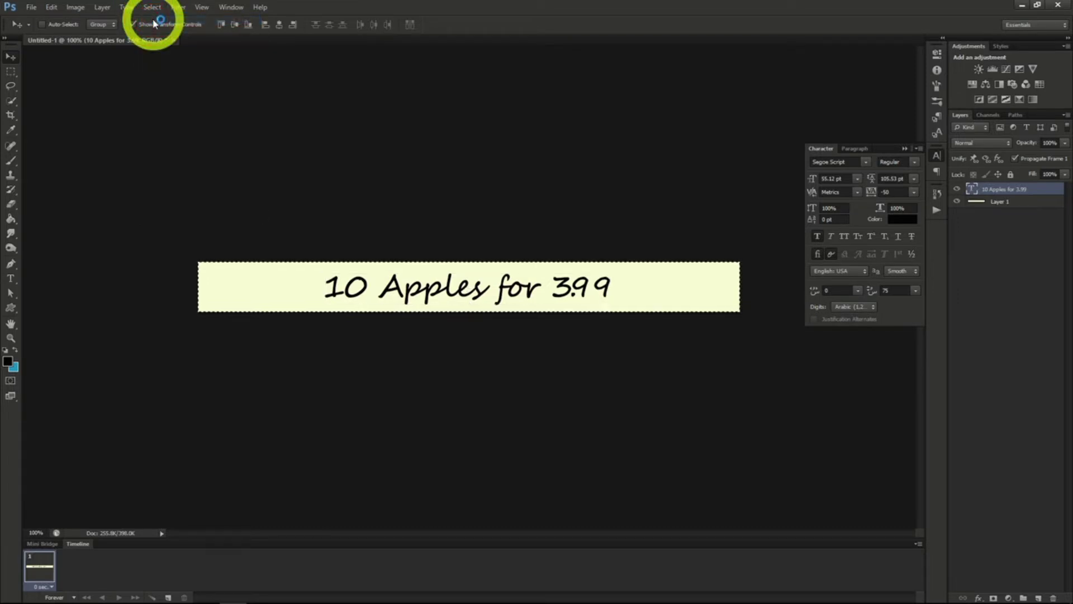
left_click(279, 27)
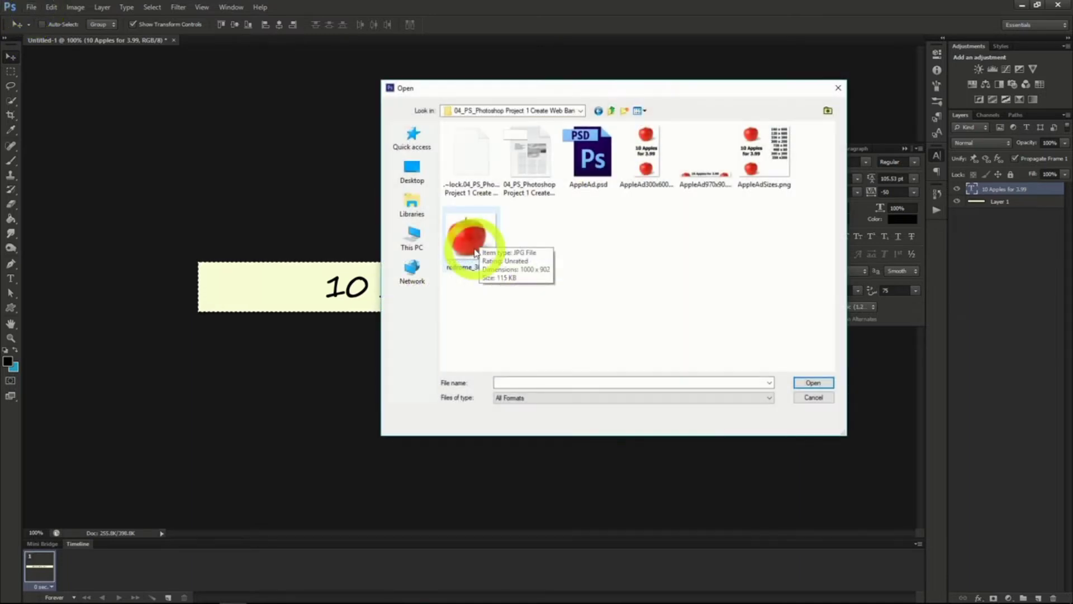
Step: Open the red apple JPG and copy the entire image
left_click(472, 246)
double_click(474, 252)
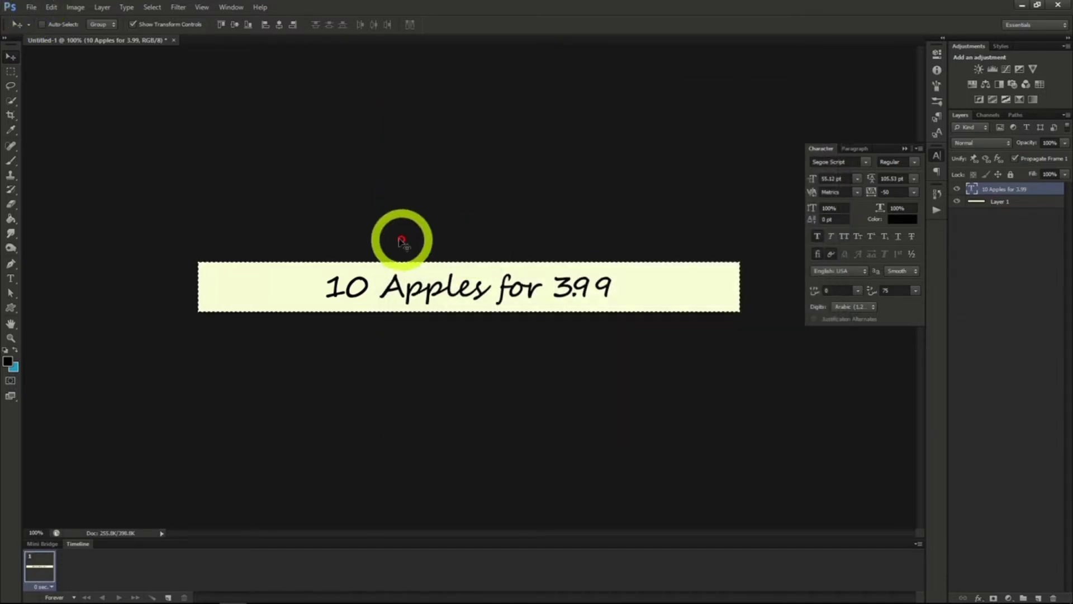
left_click(152, 7)
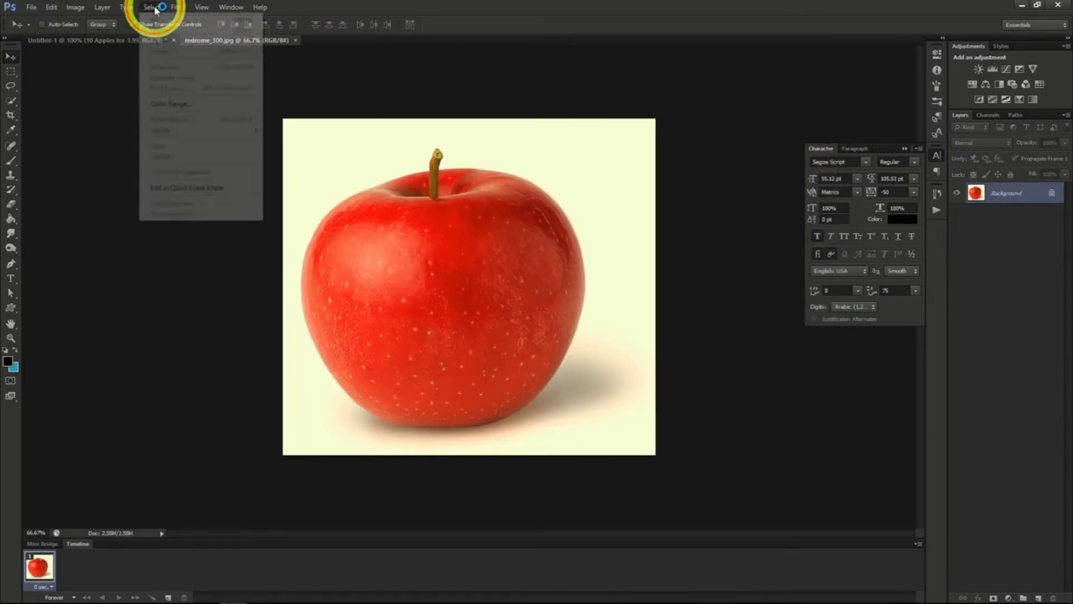
left_click(157, 19)
left_click(50, 7)
left_click(61, 83)
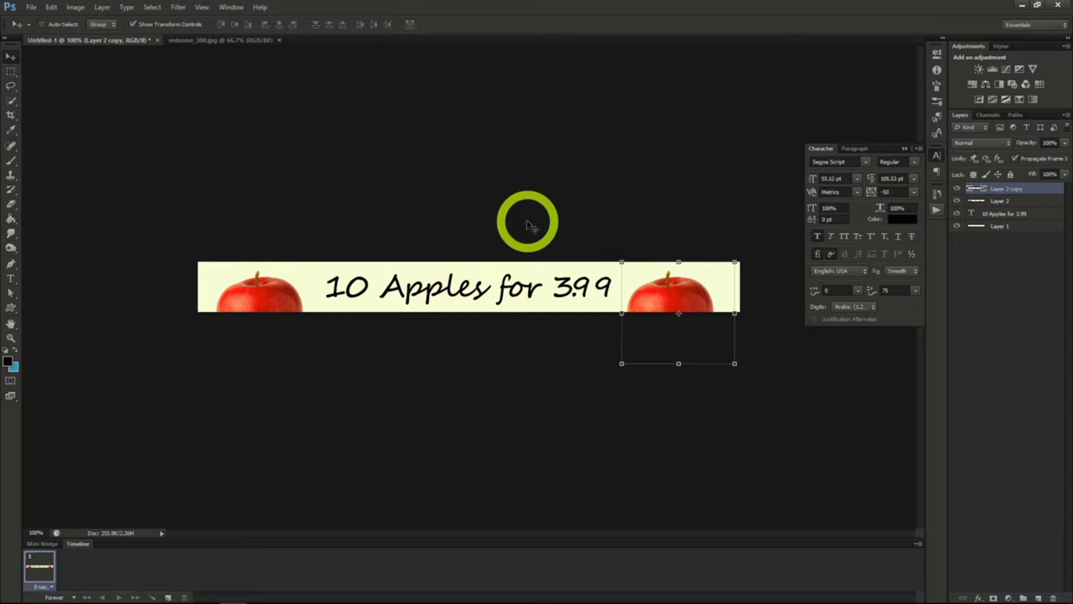
Step: Save the banner as a Photoshop file named appleAd1 in the web banner project folder
left_click(31, 7)
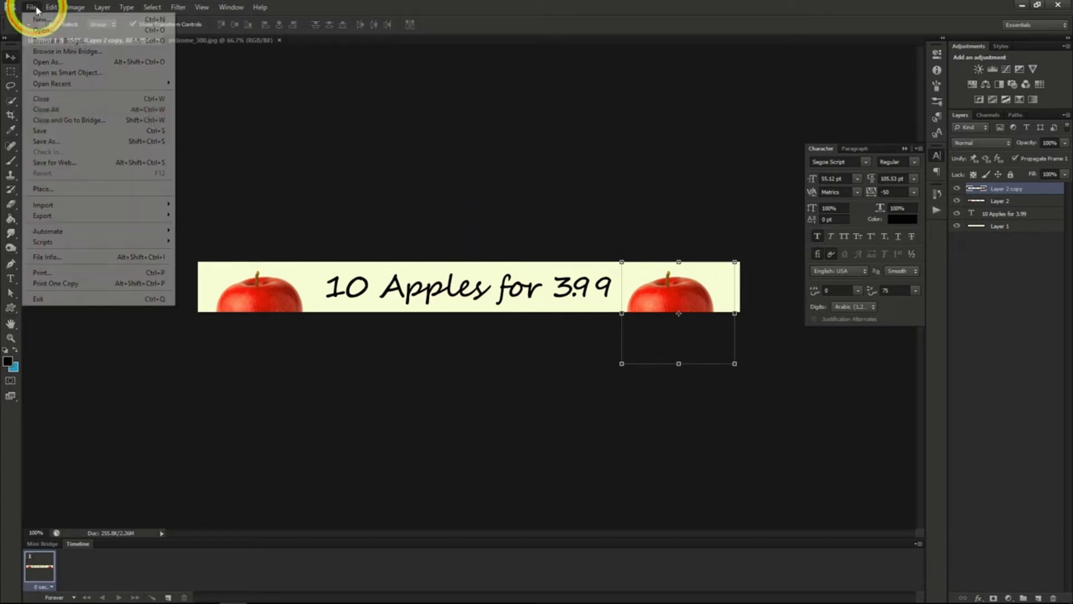
left_click(58, 133)
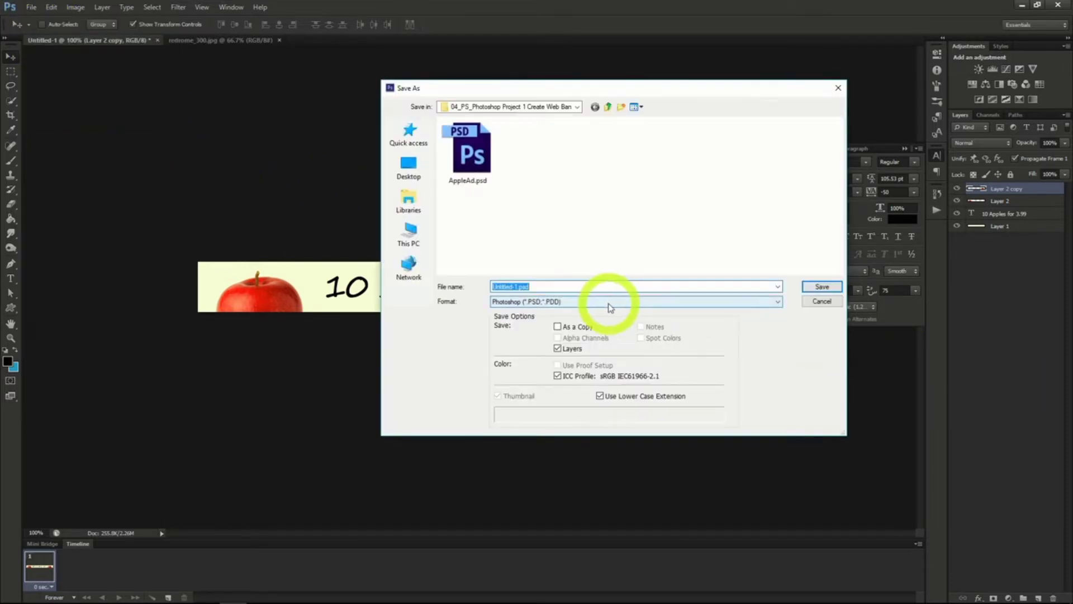
type("appleAd2")
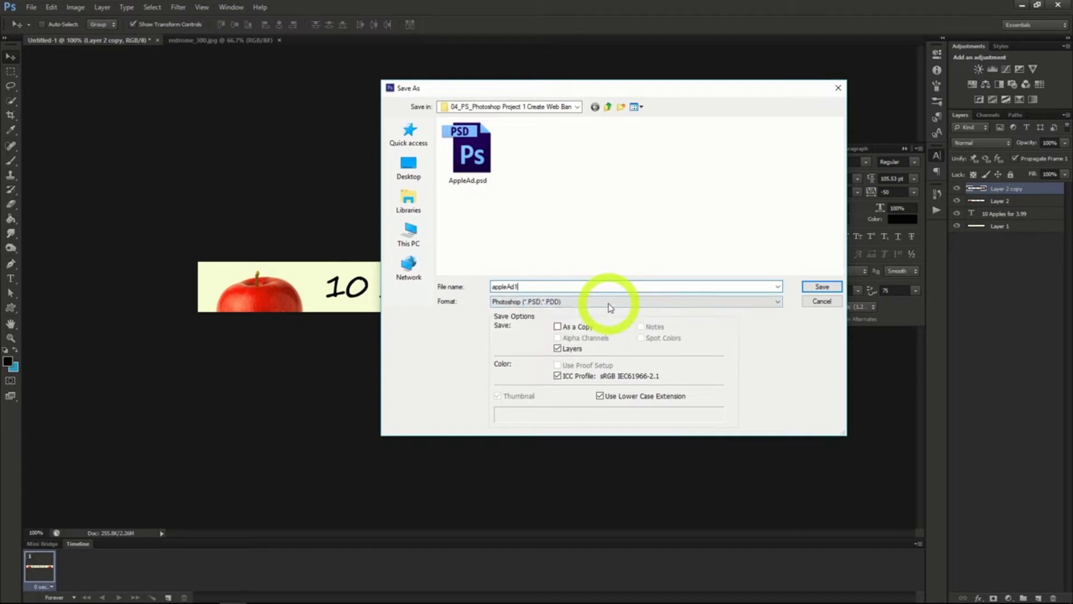
key("Return")
left_click(648, 182)
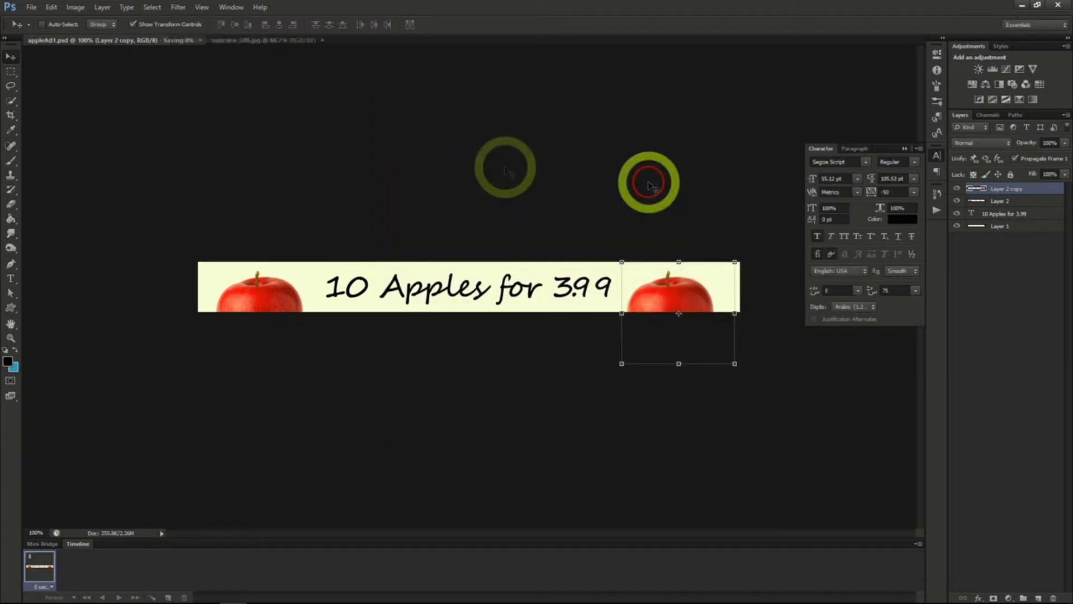
left_click(506, 170)
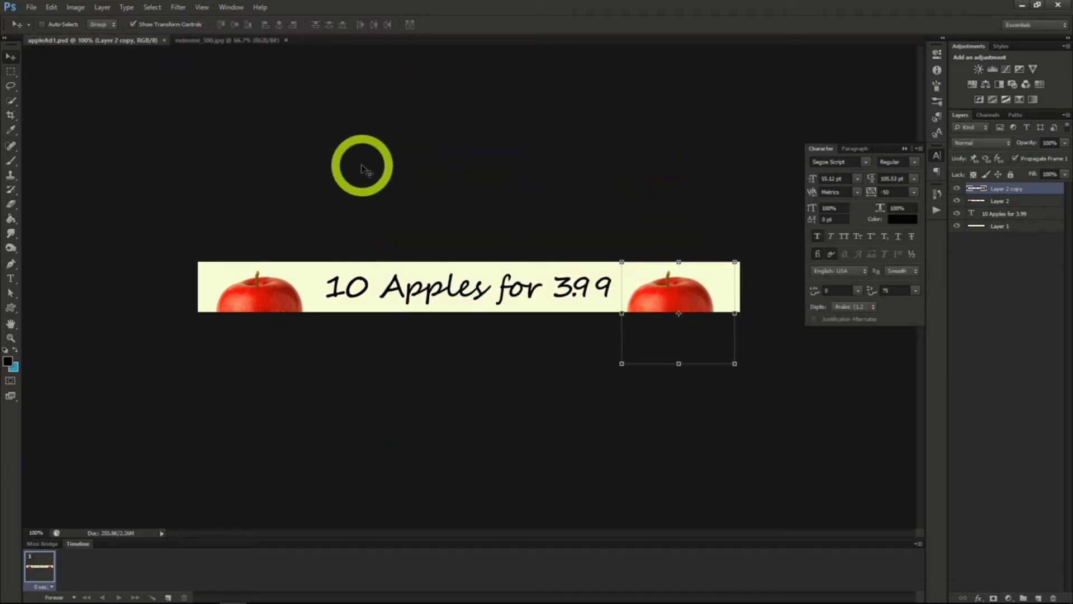
Step: Change the canvas size to 300 pixels wide and 600 pixels high, keeping the center anchor and accepting the clipping
left_click(77, 7)
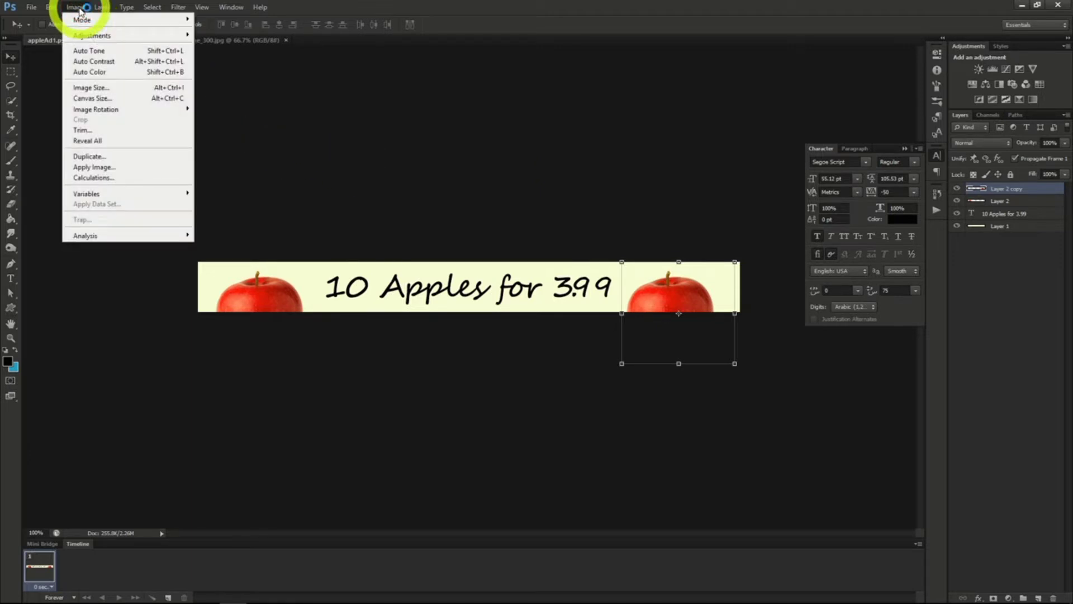
left_click(107, 100)
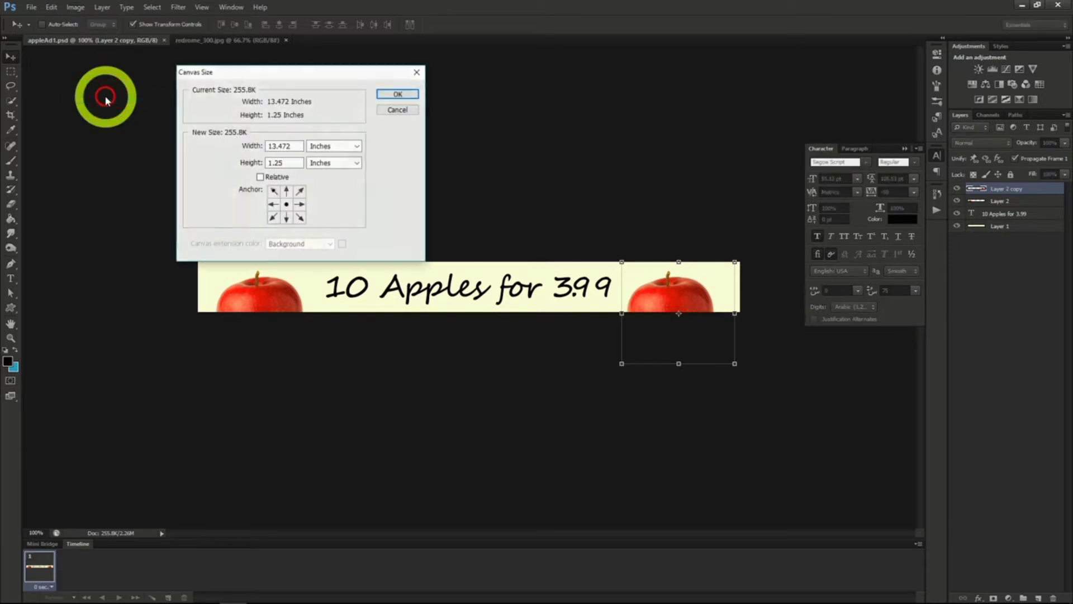
left_click(323, 149)
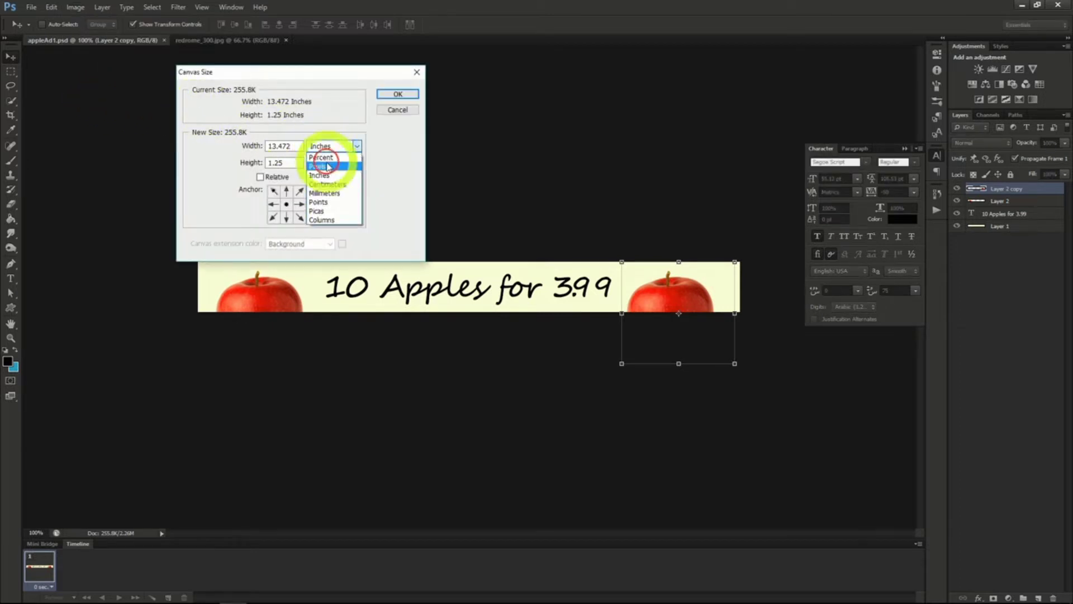
left_click(328, 166)
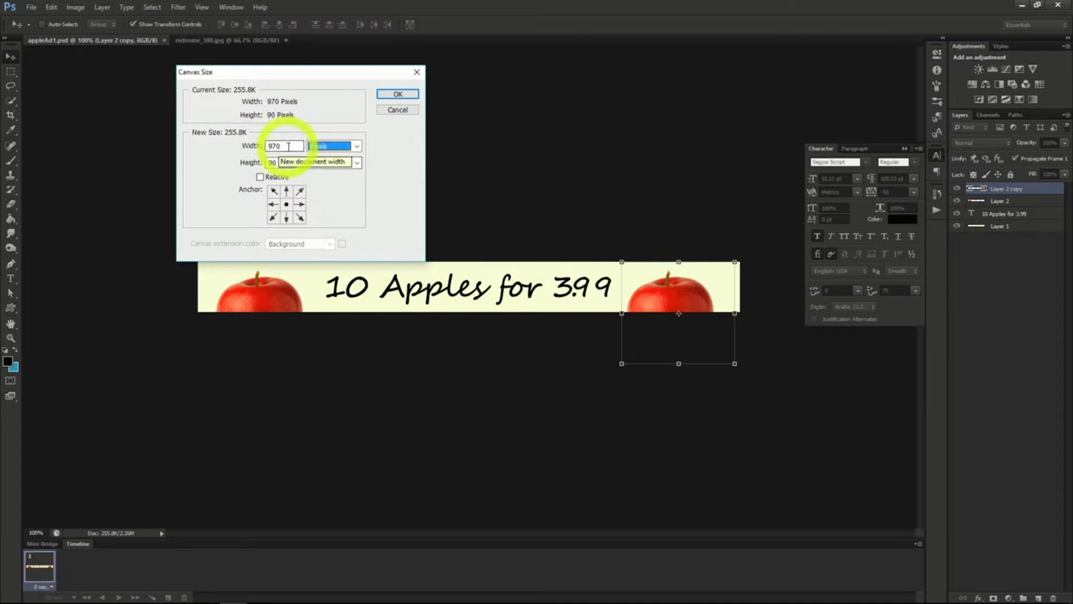
left_click(231, 144)
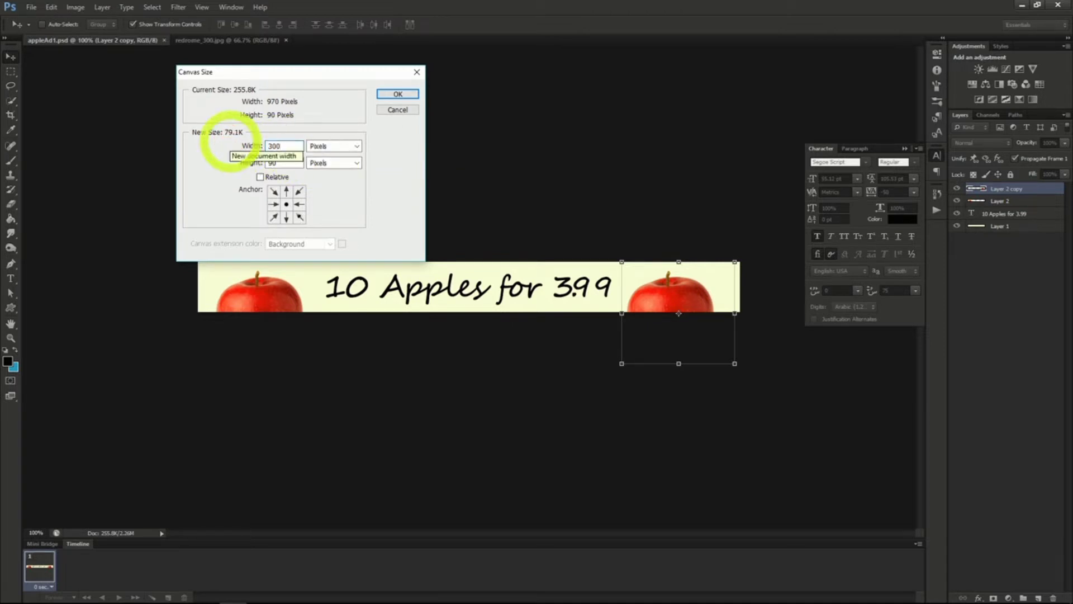
left_click(232, 160)
type("600")
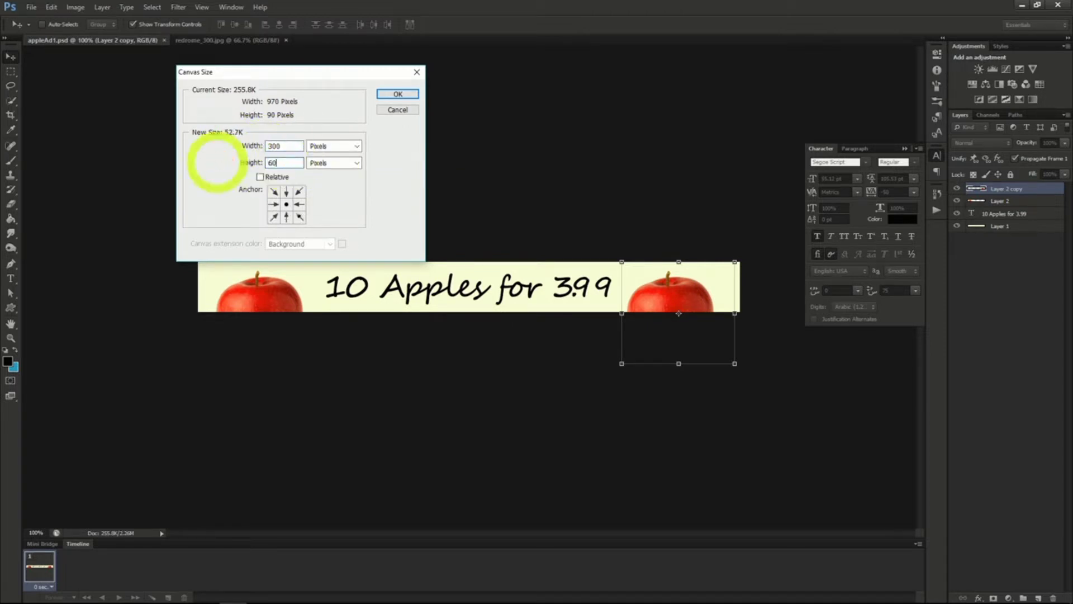
left_click(397, 95)
left_click(548, 168)
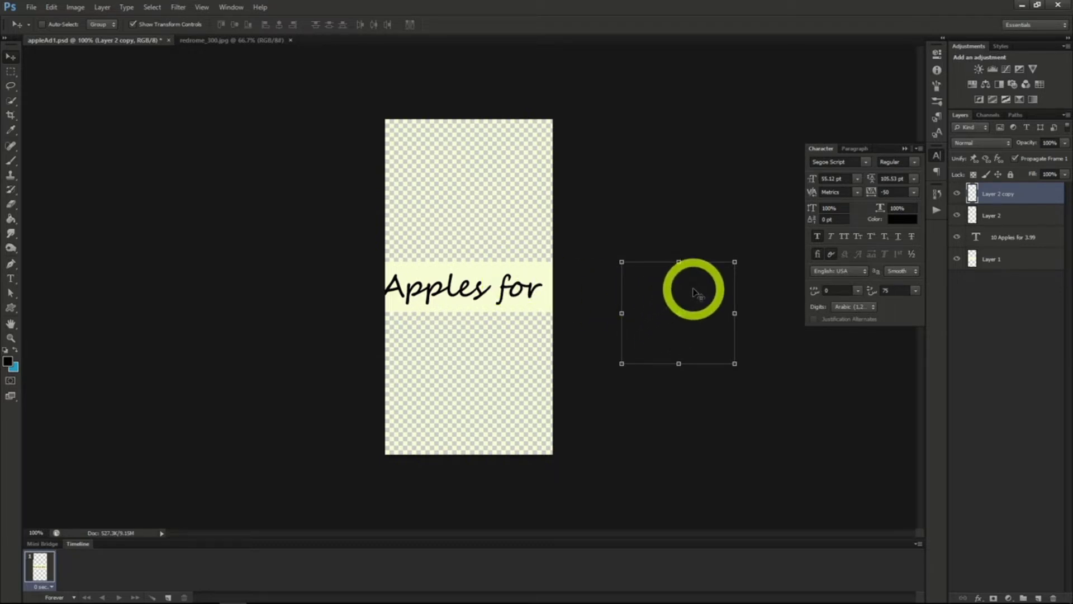
Step: Move one apple image to the bottom of the 300 x 600 canvas and the other to the top
left_click_drag(702, 288, 492, 372)
left_click(979, 216)
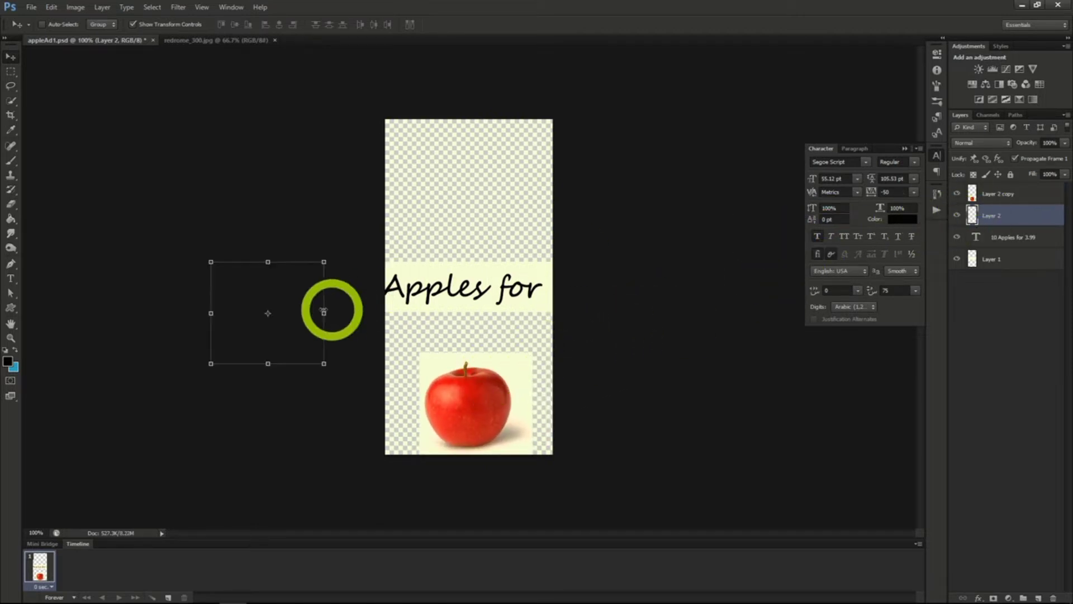
left_click_drag(287, 291, 397, 232)
left_click_drag(396, 232, 493, 148)
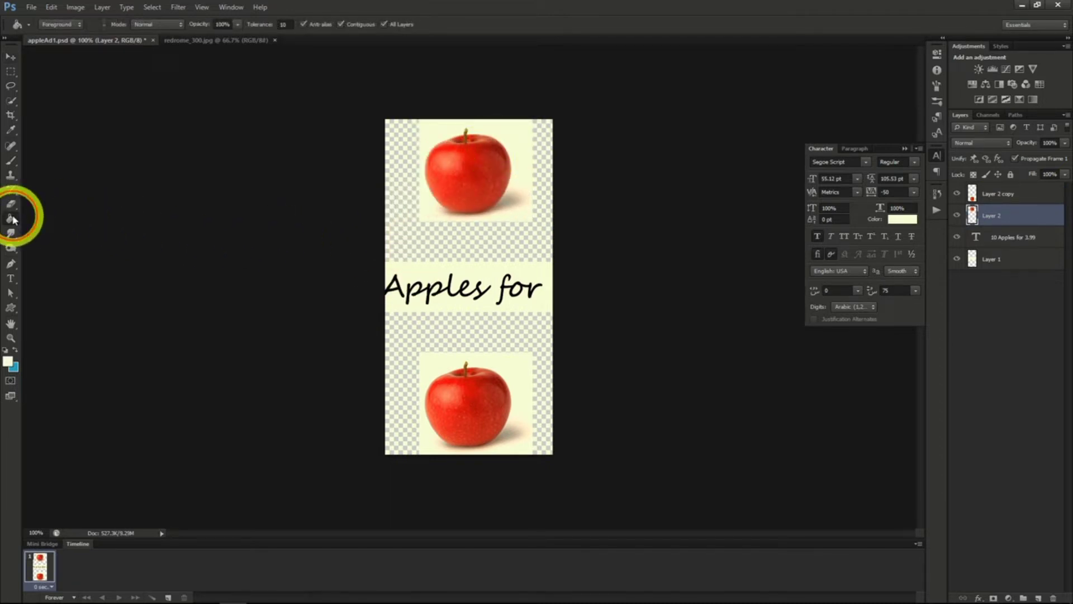
Step: Fill the transparent areas around the apples with the cream foreground color, then fill the same color on Layer 1
left_click(461, 255)
left_click(459, 333)
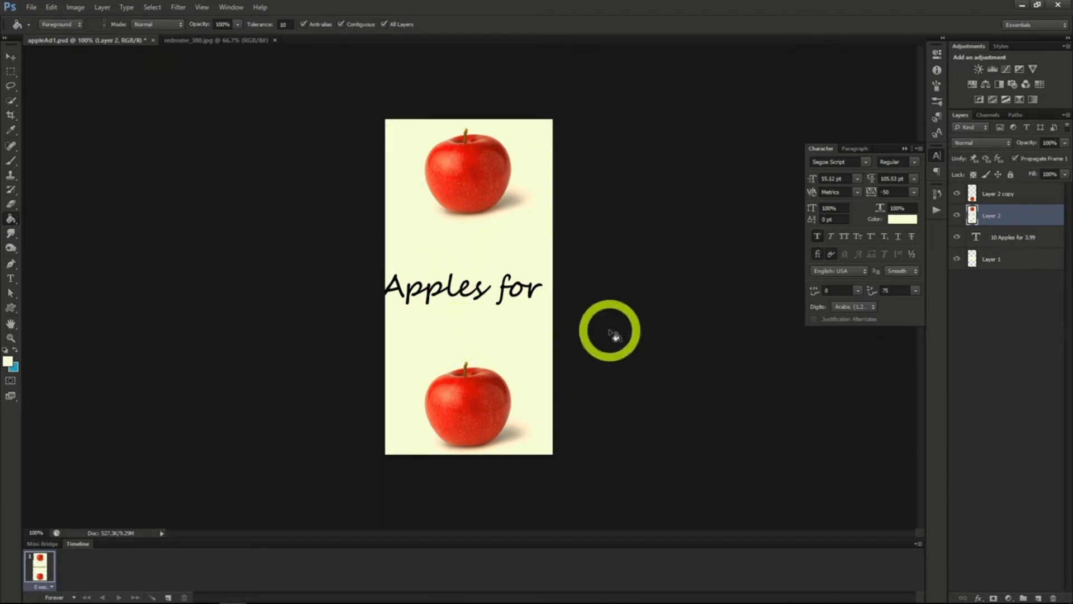
left_click(1000, 260)
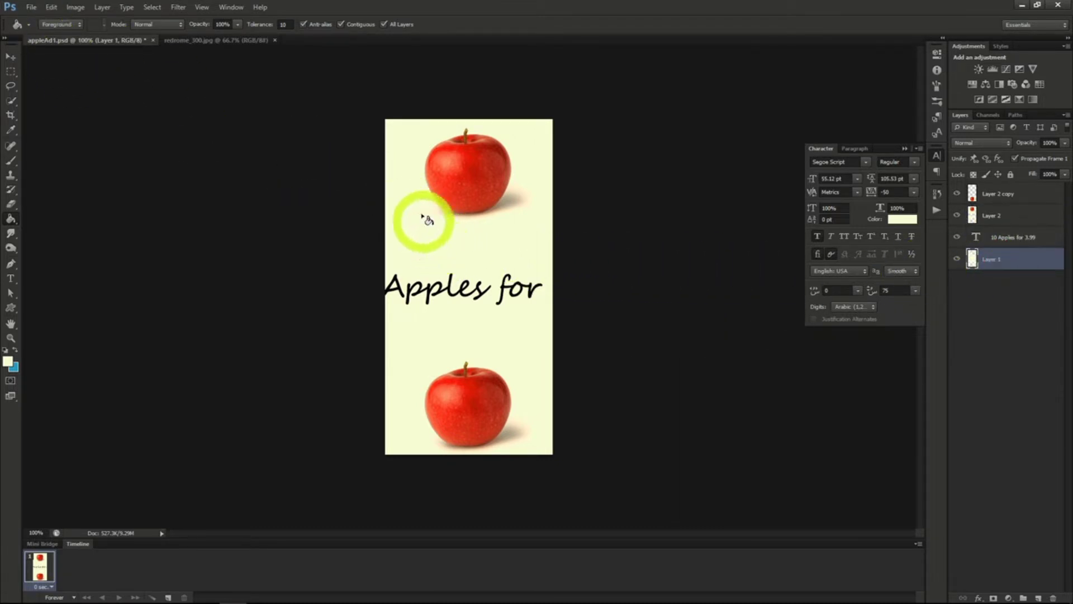
left_click(407, 191)
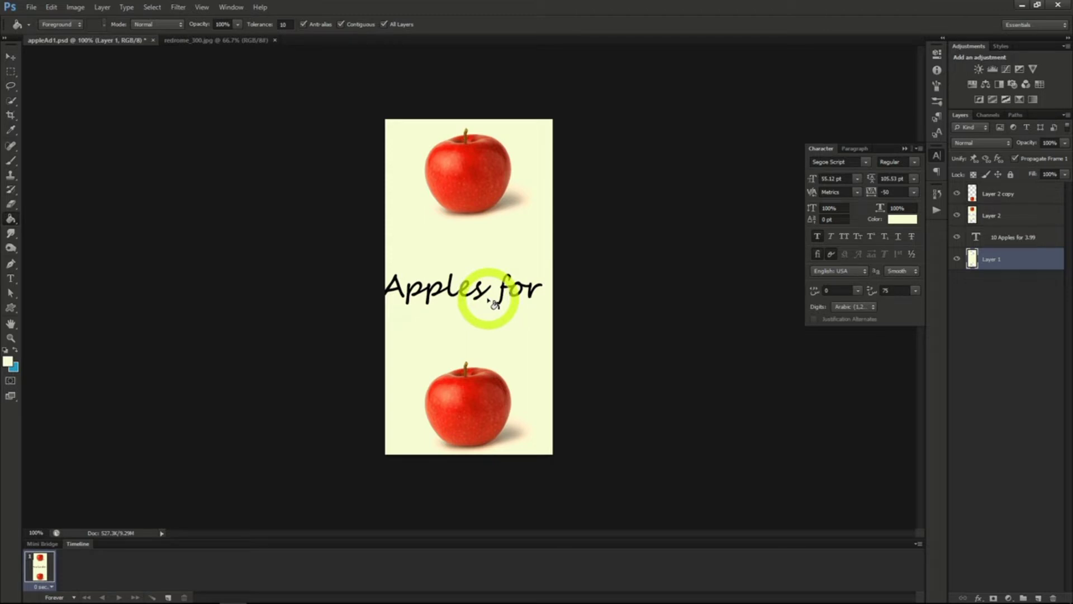
Step: Break the banner text onto a second line after "10 Apples" and move it between the two apples
left_click(10, 278)
left_click(386, 290)
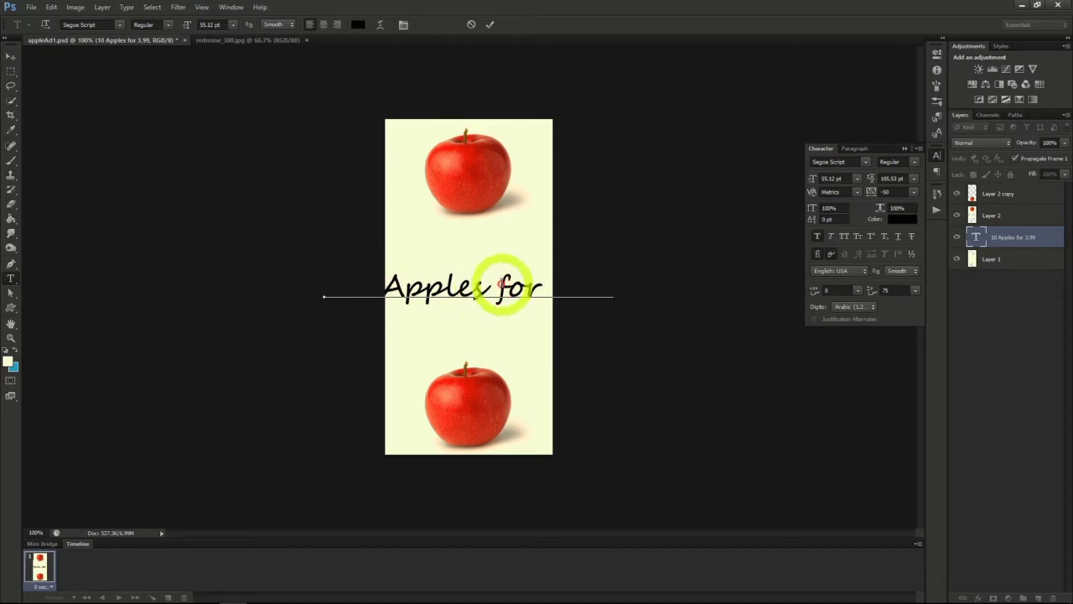
left_click(10, 56)
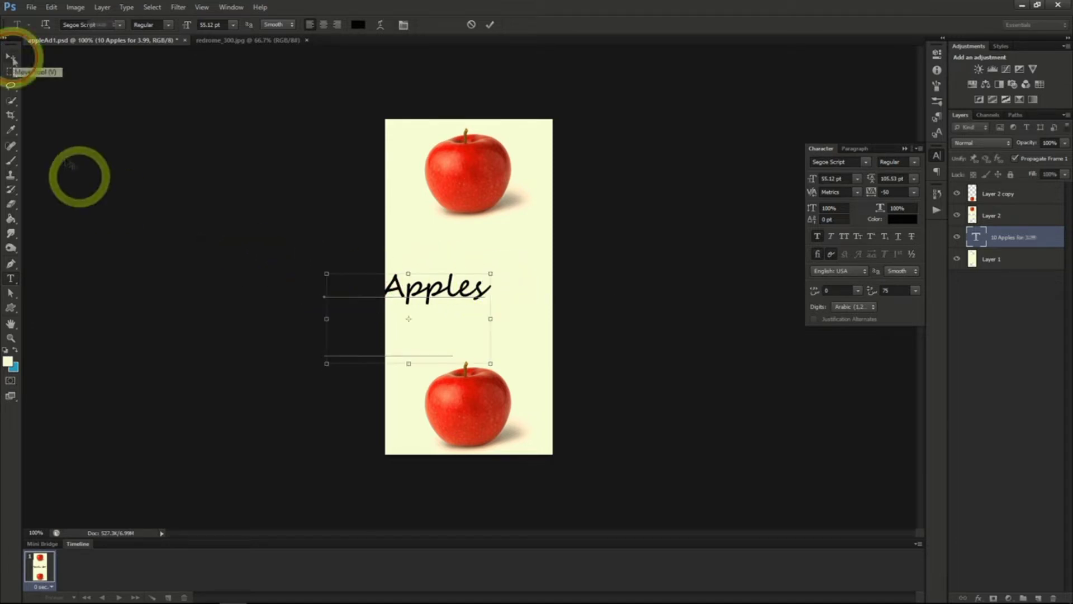
left_click_drag(383, 287, 613, 278)
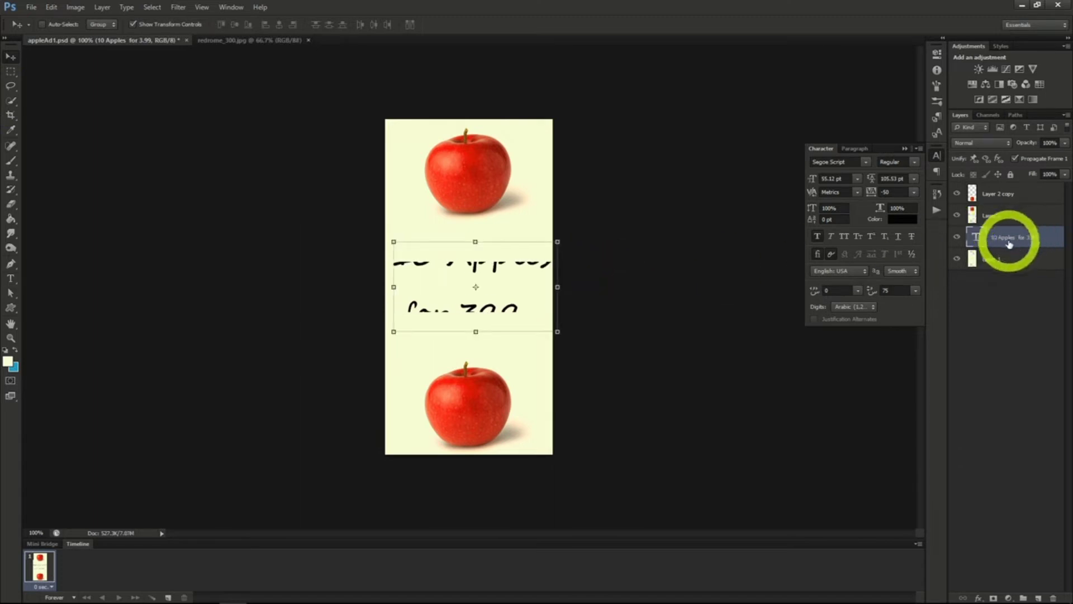
Step: Bring the text layer to the top of the layer stack and center-align its two lines between the apples
left_click_drag(1009, 244, 1001, 185)
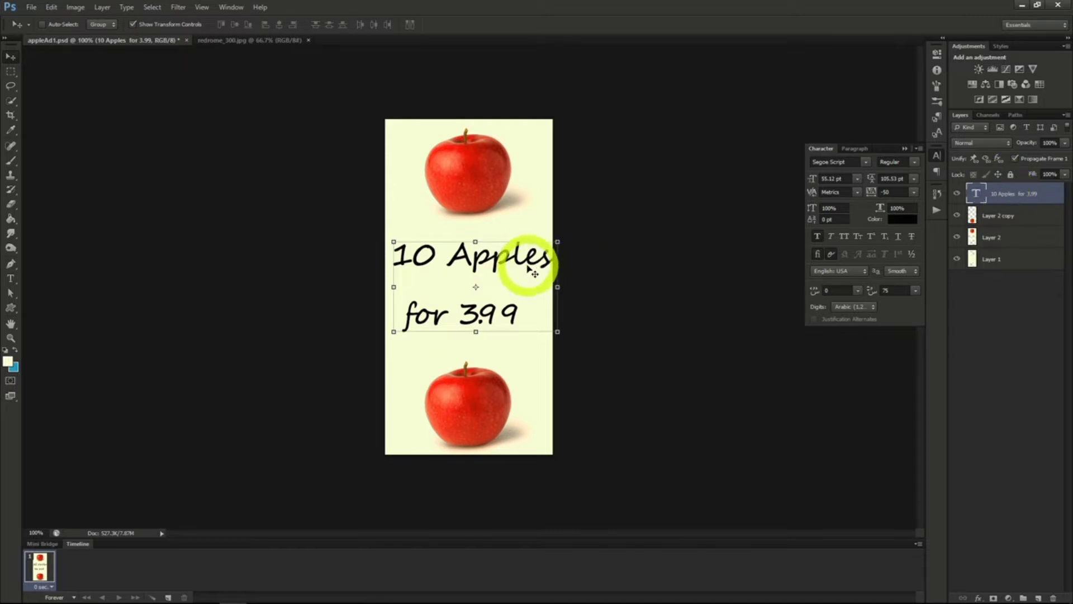
left_click_drag(506, 268, 503, 271)
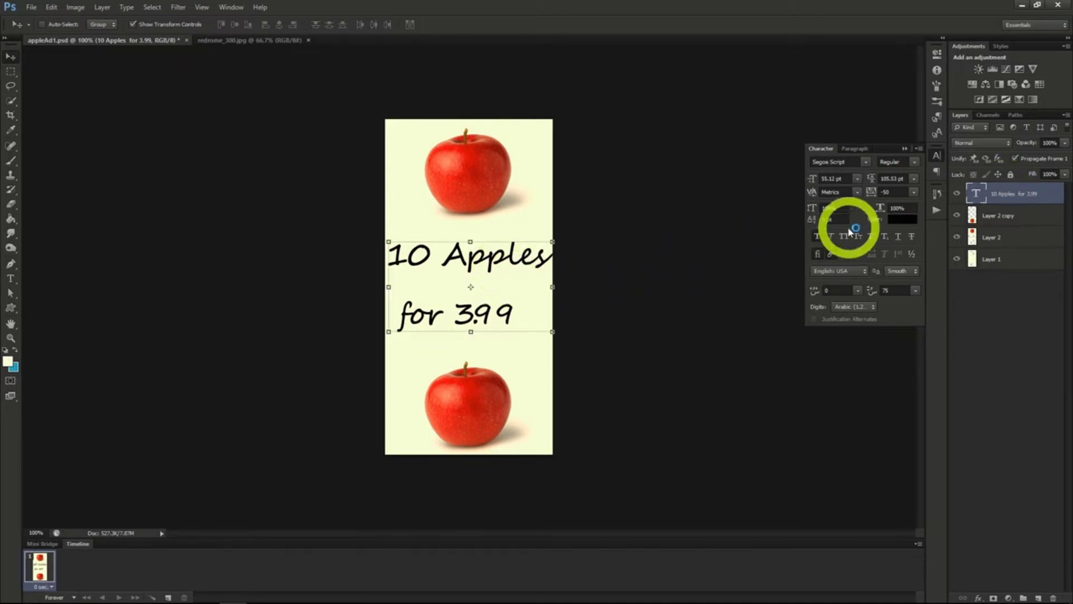
left_click(859, 152)
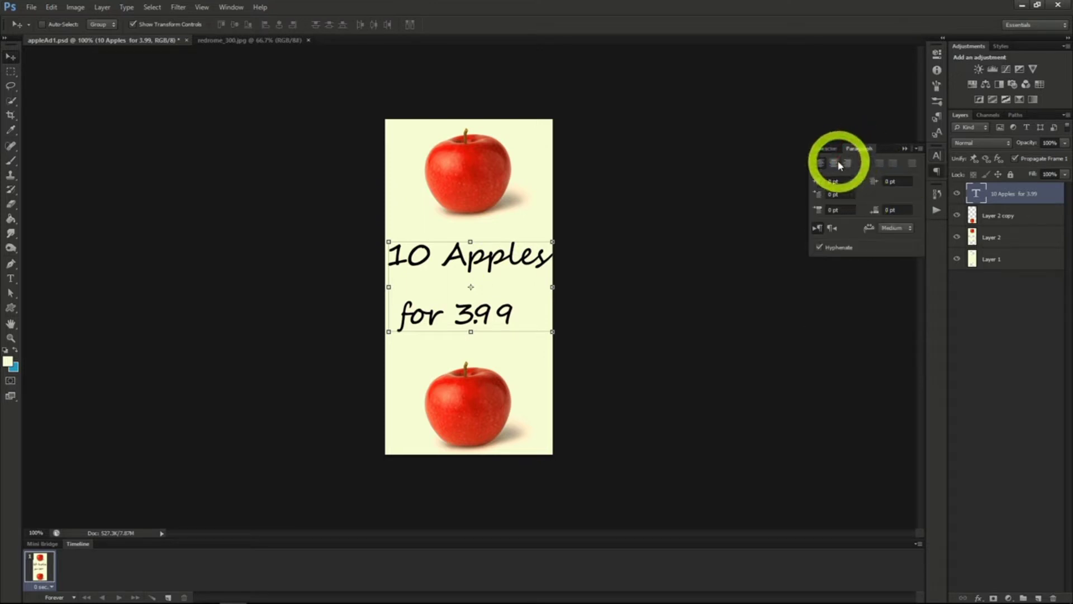
left_click(834, 164)
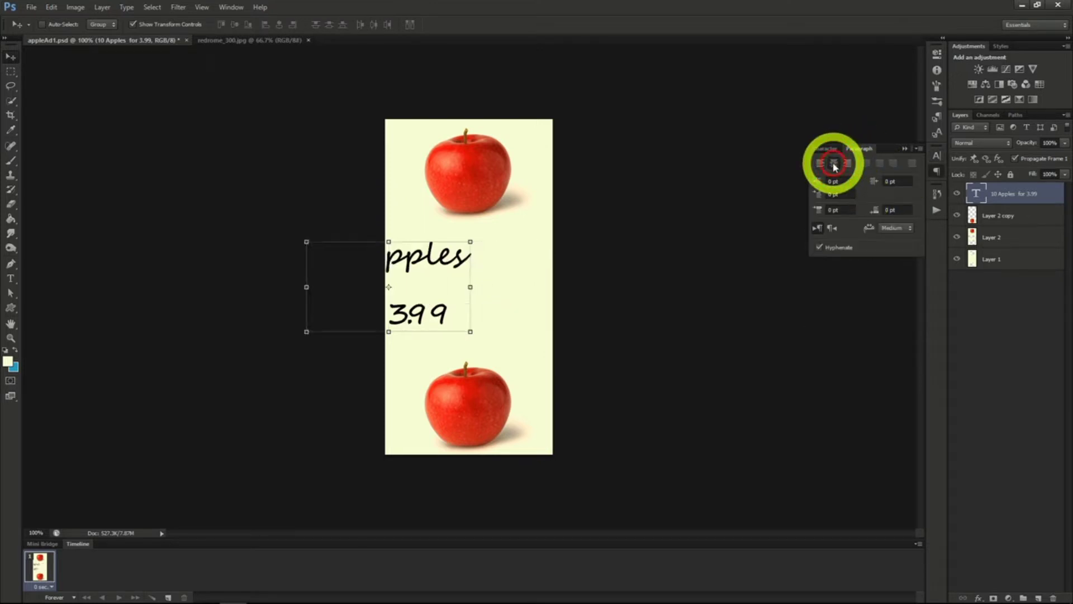
left_click_drag(522, 292, 603, 291)
left_click(825, 149)
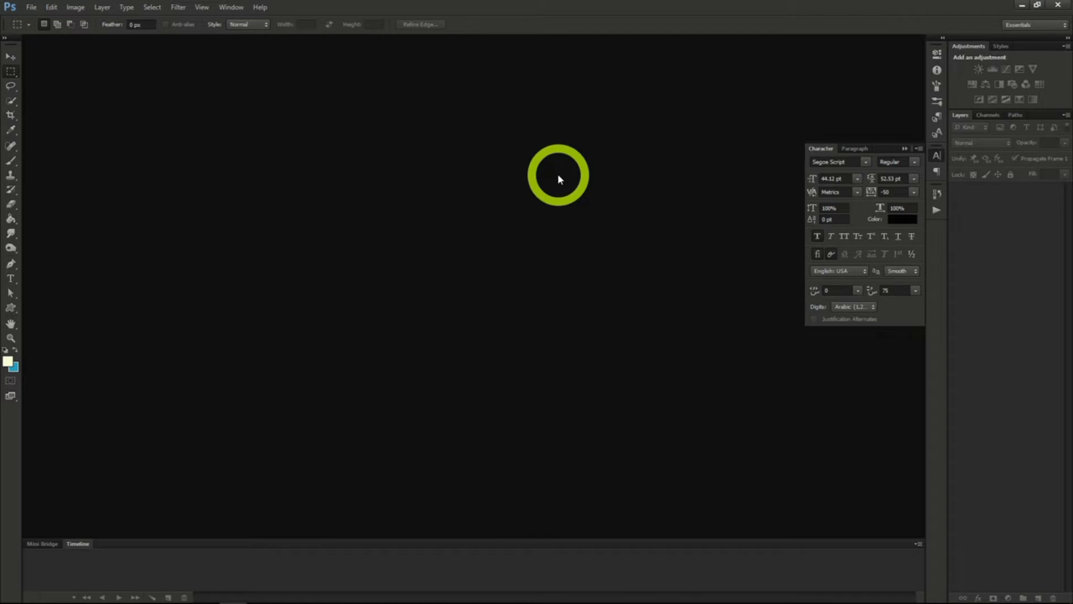
Step: Create a new transparent RGB document 2560 pixels wide and 1440 pixels high at 72 pixels/inch
left_click(31, 8)
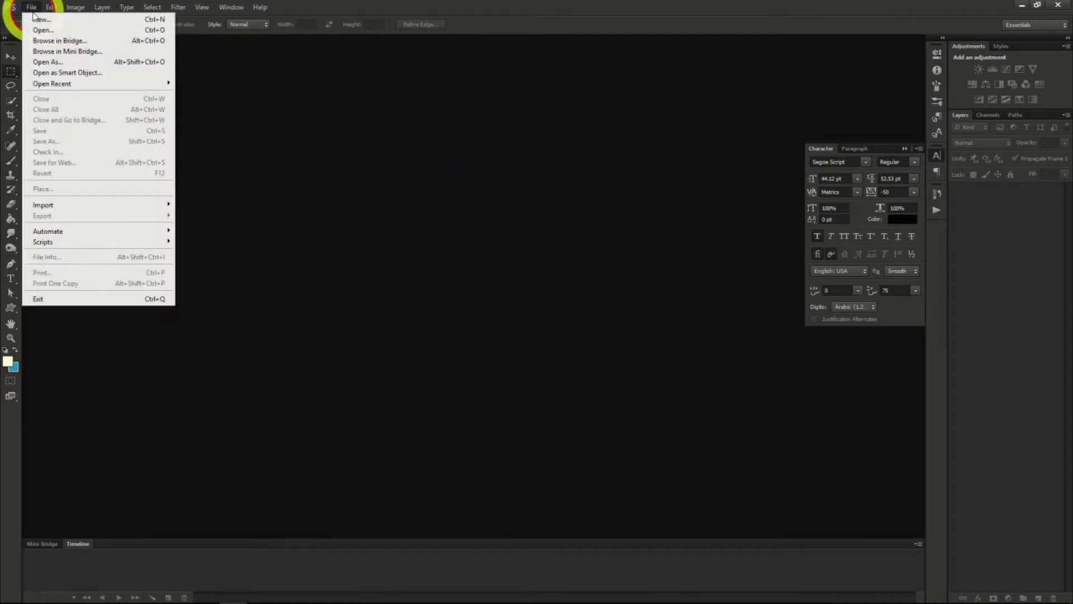
left_click(37, 22)
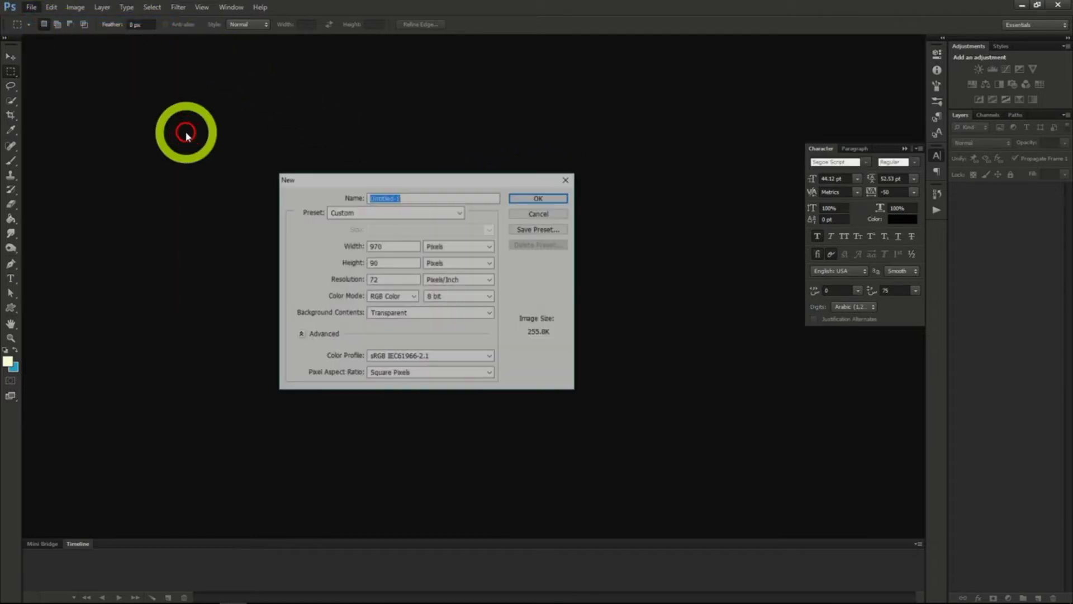
double_click(392, 246)
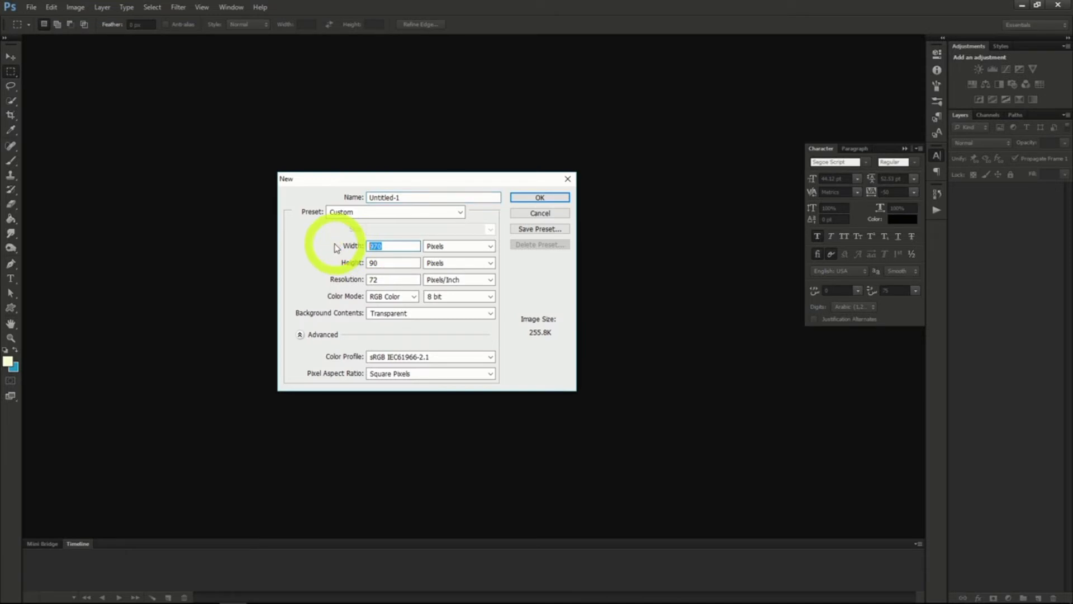
type("2560")
double_click(385, 264)
type("144")
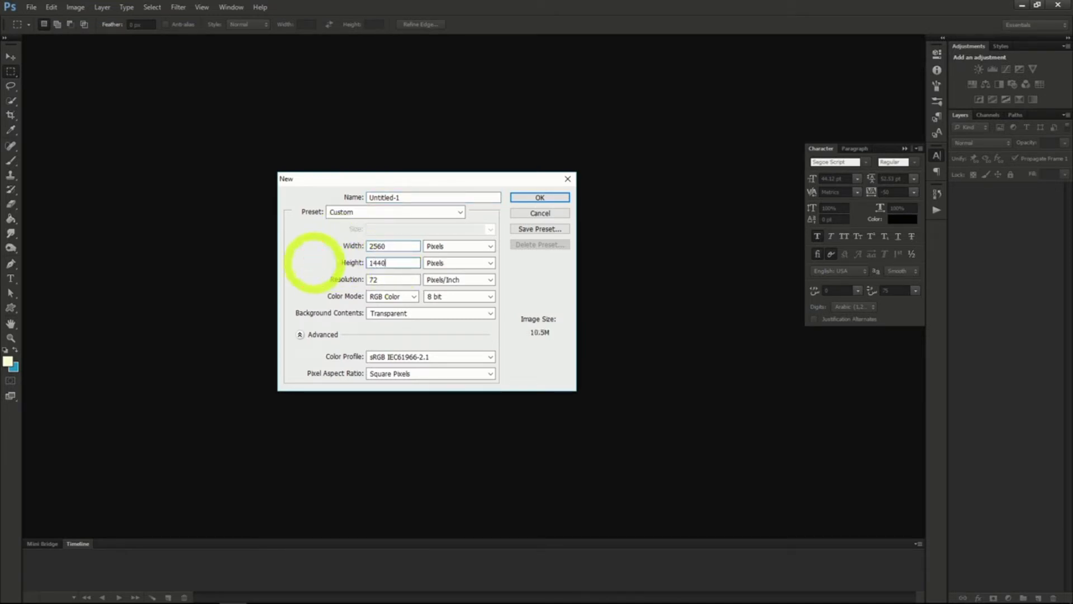
type("0")
left_click(538, 197)
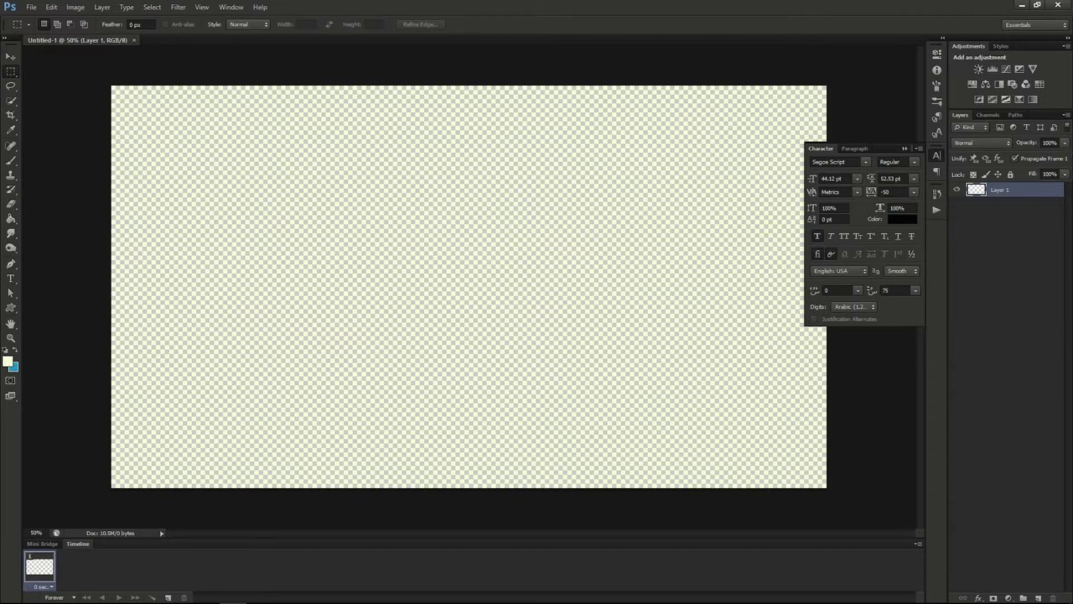
Step: Place the blue space background image in the document, enlarged beyond the edges to cover the whole canvas
left_click_drag(1067, 129, 666, 304)
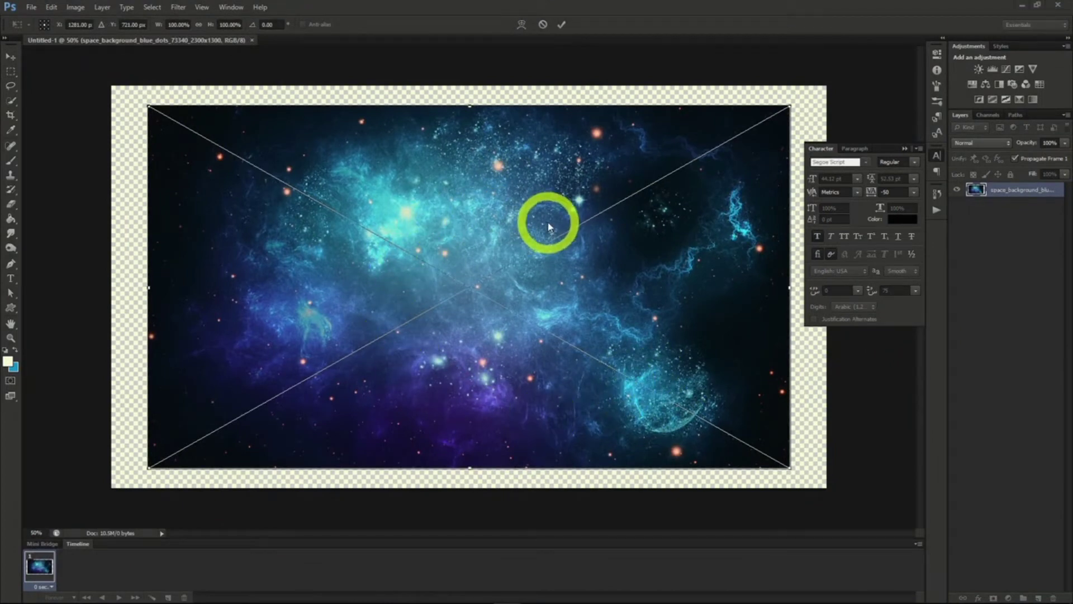
left_click_drag(790, 106, 865, 63)
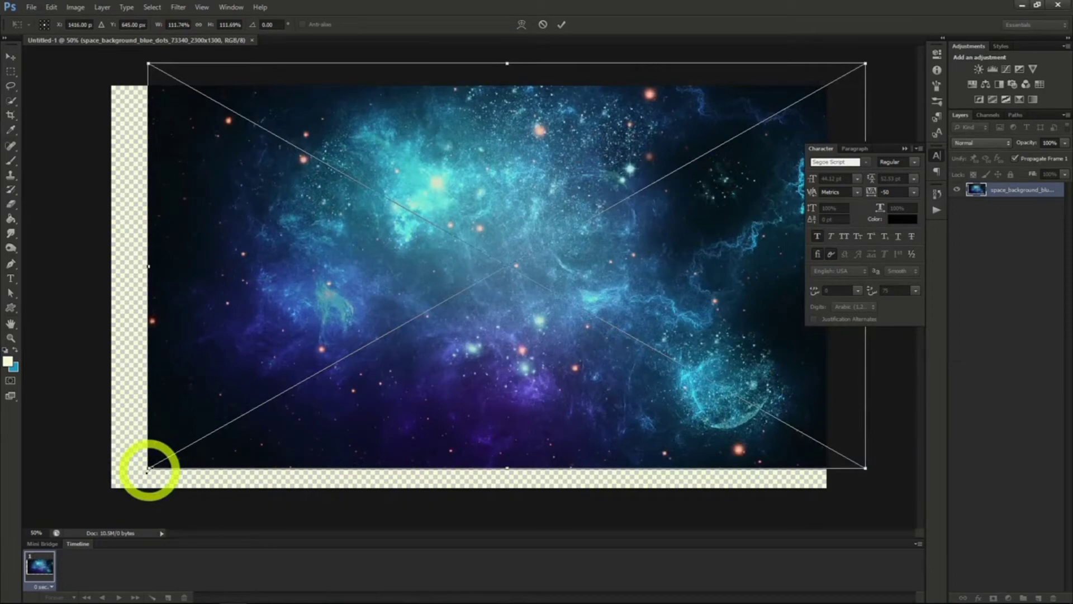
left_click_drag(148, 467, 83, 508)
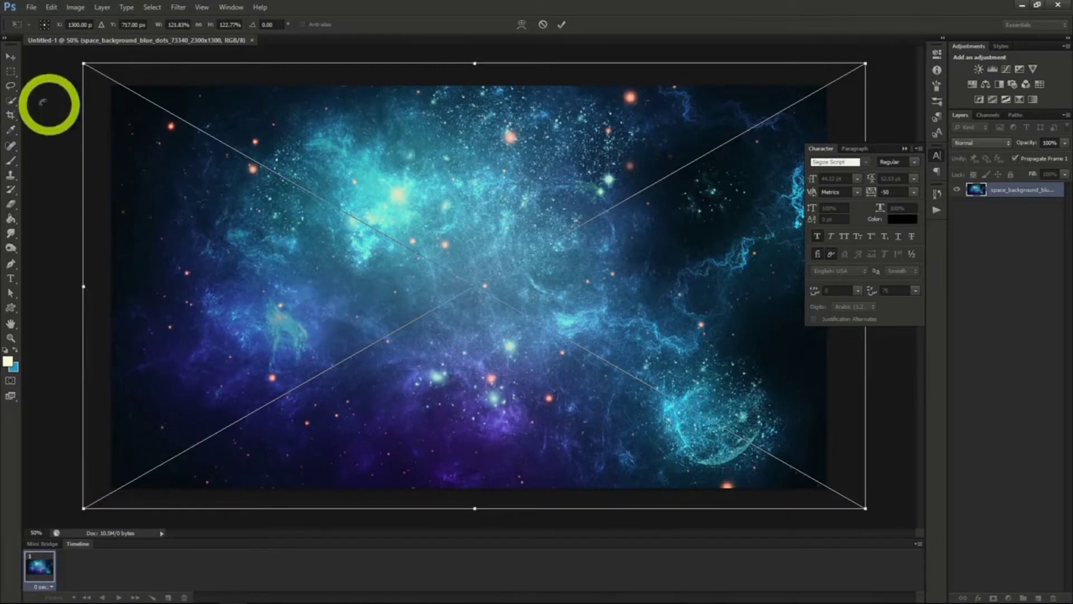
left_click(10, 57)
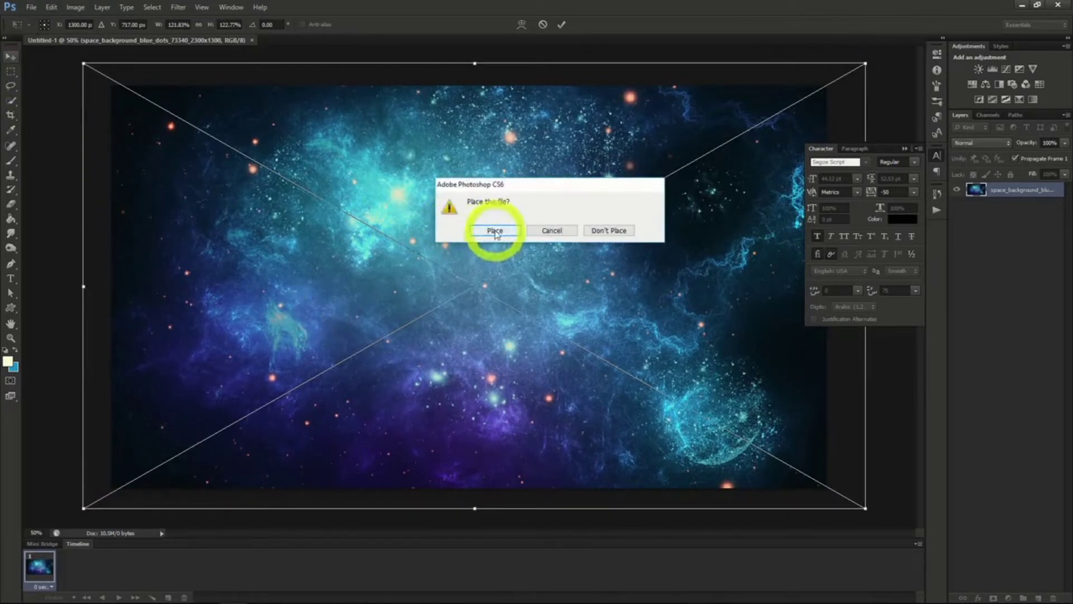
left_click(495, 230)
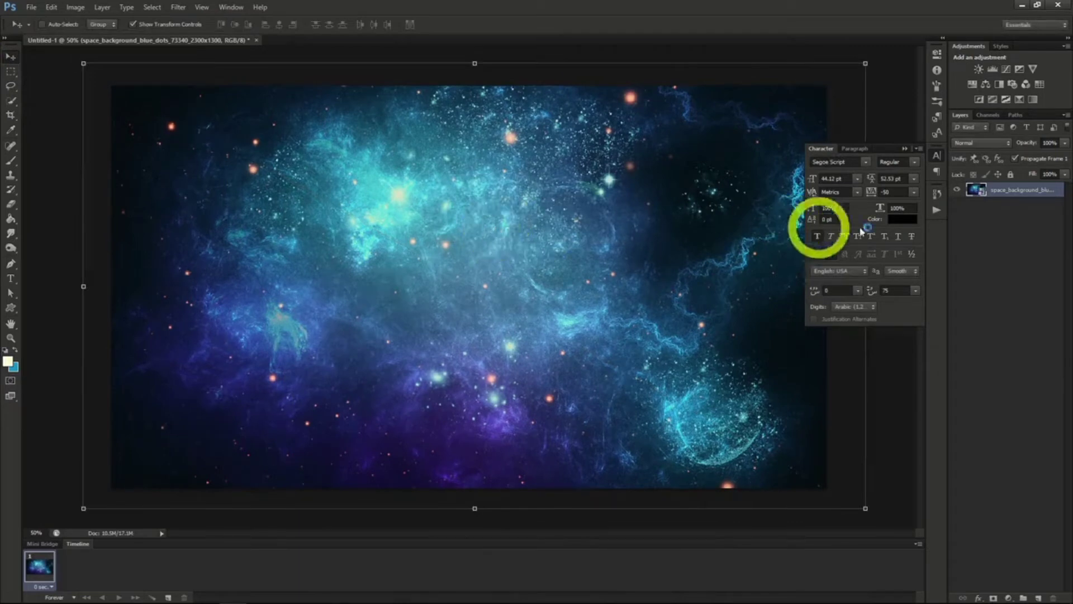
Step: Add the text "Deep Cosmos" in Segoe Script near the canvas center and set its size to 150.12 pt
key("t")
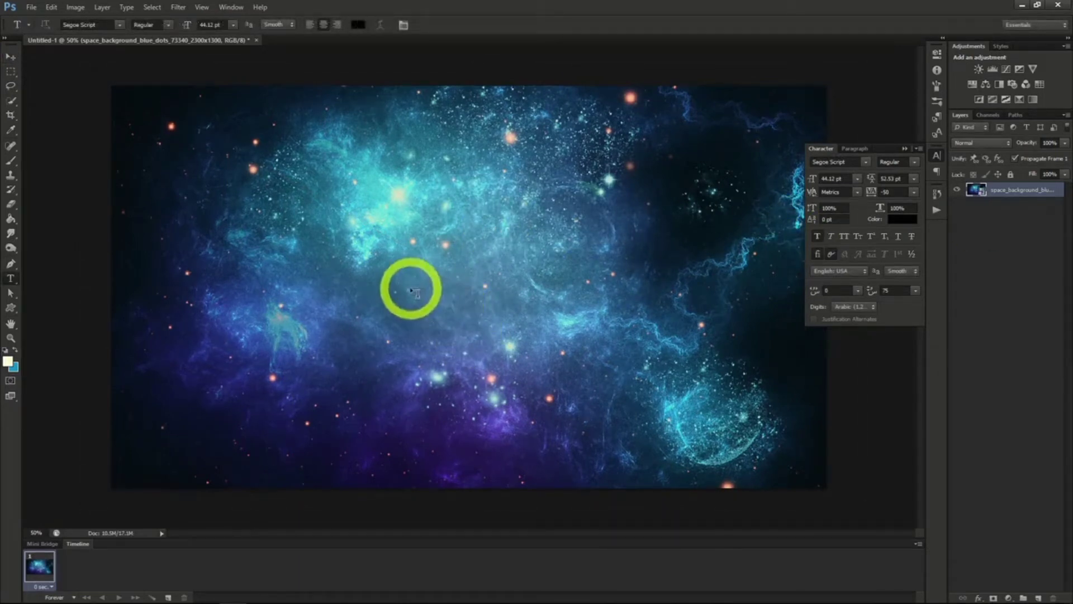
left_click(412, 287)
type("De")
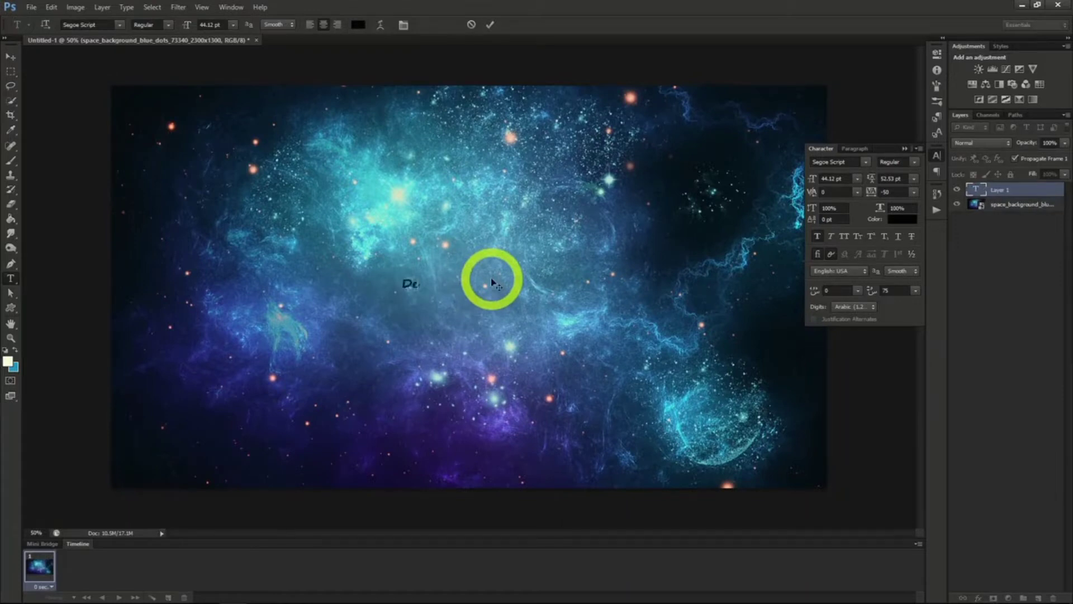
type("ep Cosmos")
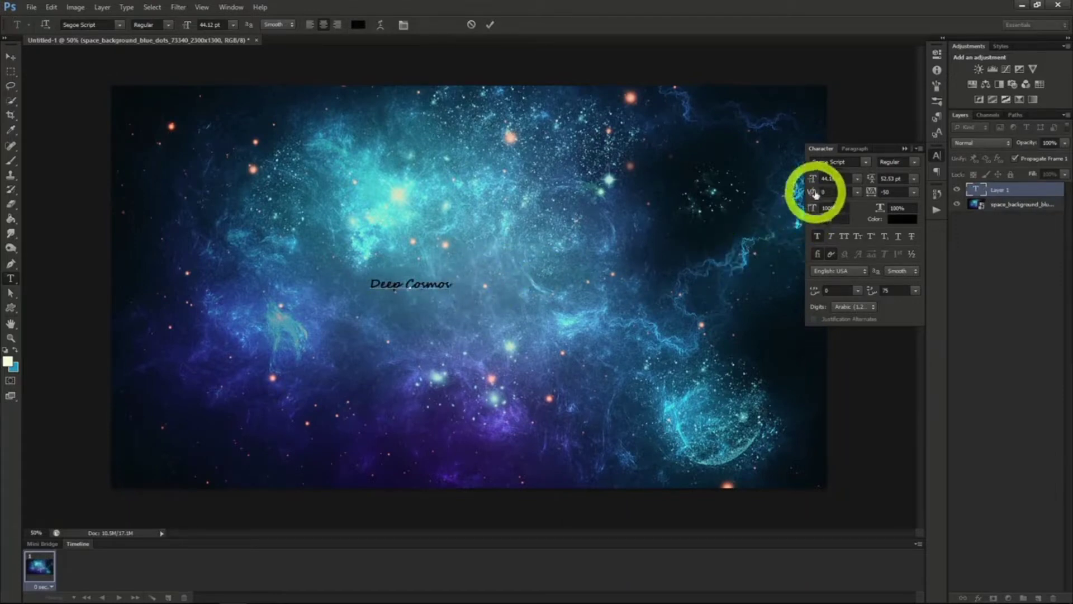
left_click(11, 56)
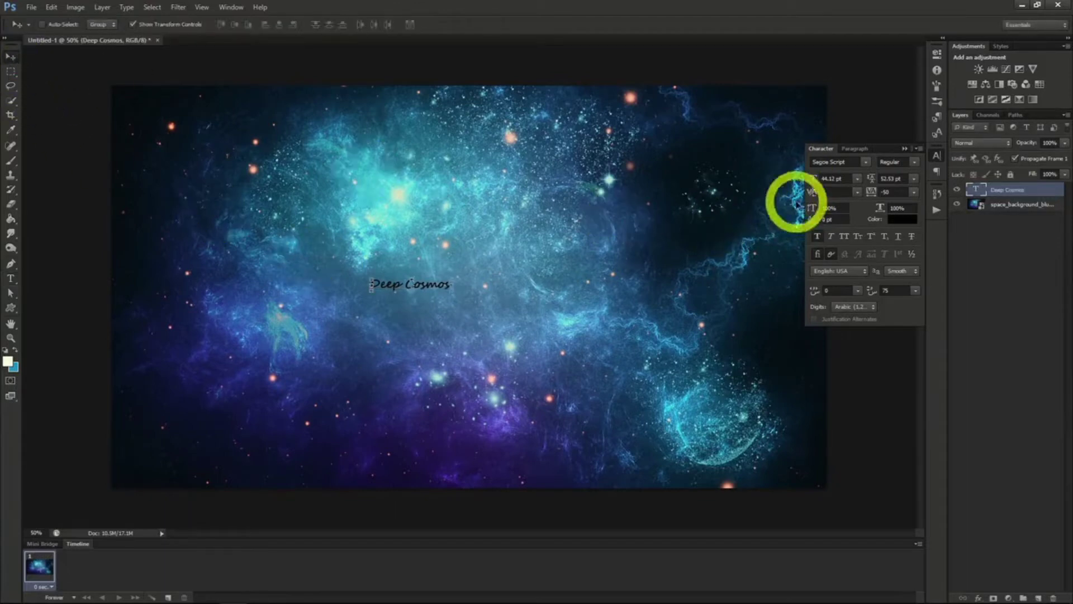
mouse_move(814, 179)
left_mouse_down()
mouse_move(844, 175)
mouse_move(833, 182)
left_mouse_up()
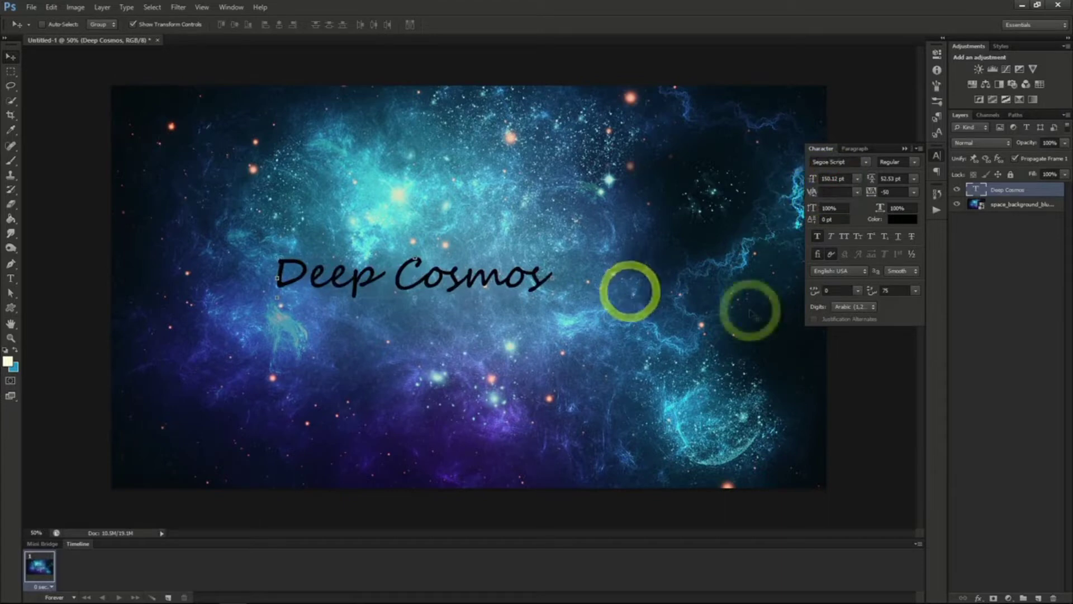
Step: Recolor the "Deep Cosmos" text with a dark blue sampled from the space background
left_click(898, 220)
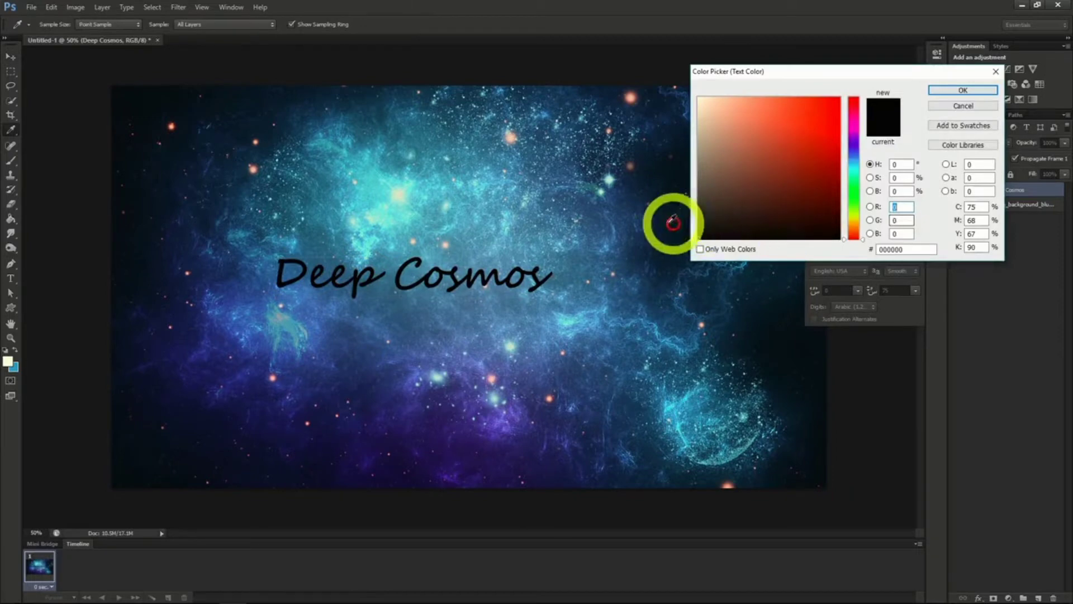
left_click(631, 227)
left_click(947, 93)
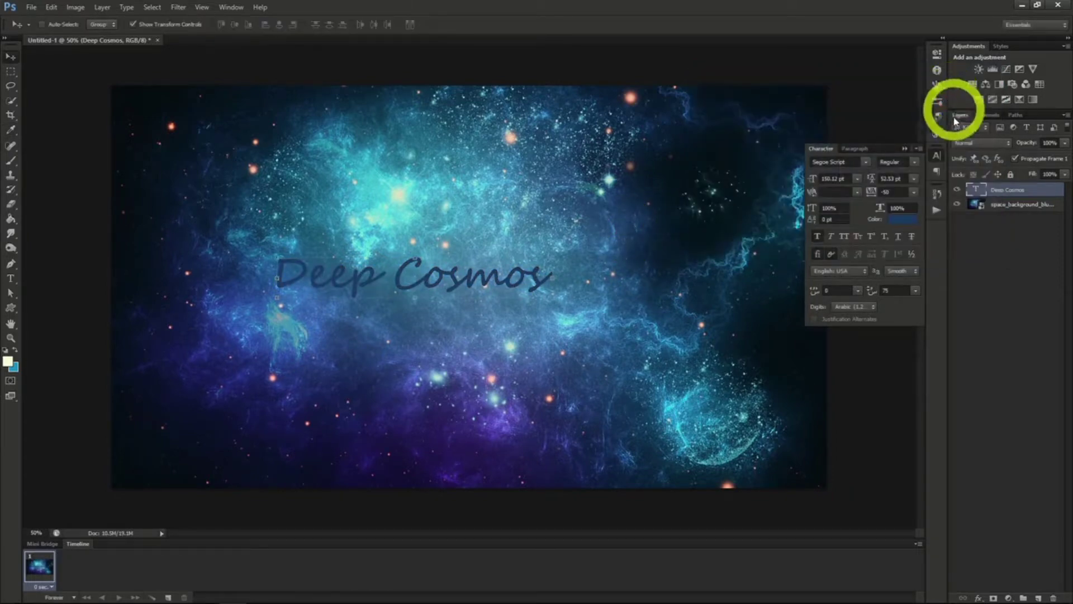
Step: Apply the Stroke and Inner Glow layer effects with their default settings to the "Deep Cosmos" text
right_click(1000, 190)
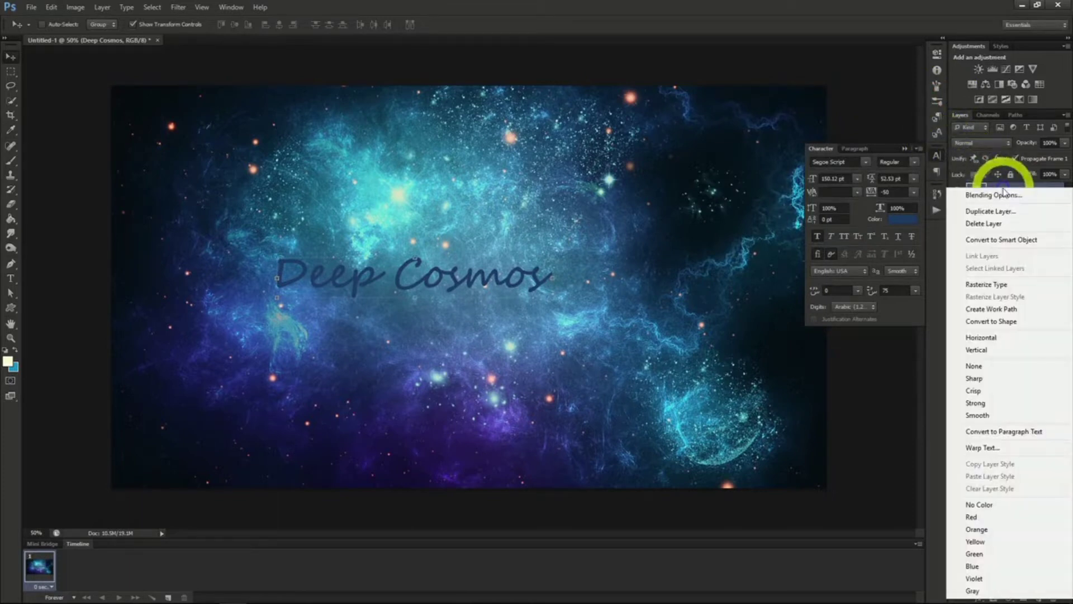
left_click(997, 196)
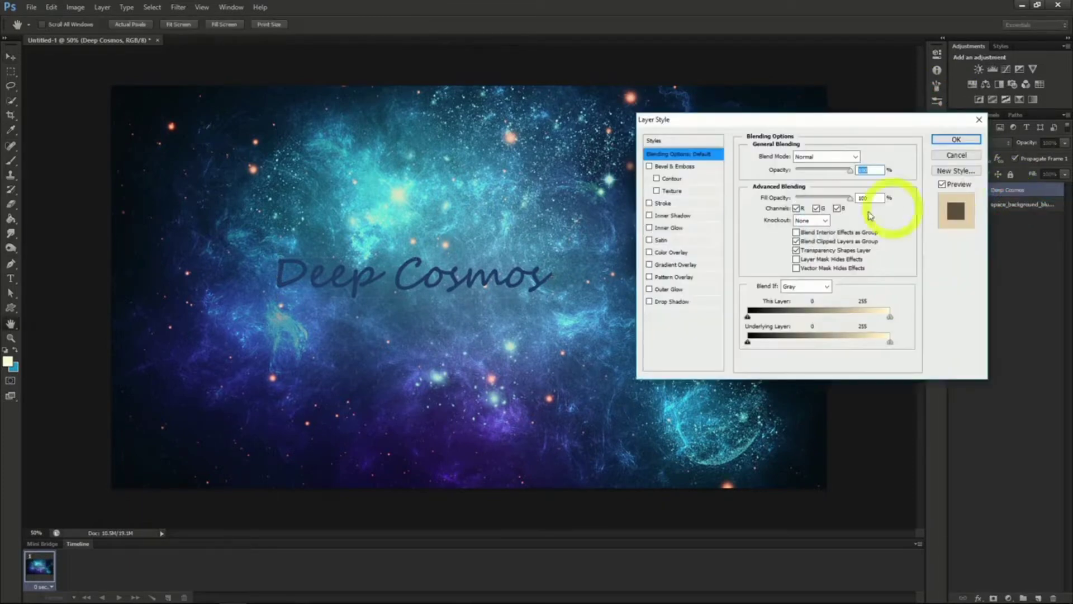
left_click(649, 204)
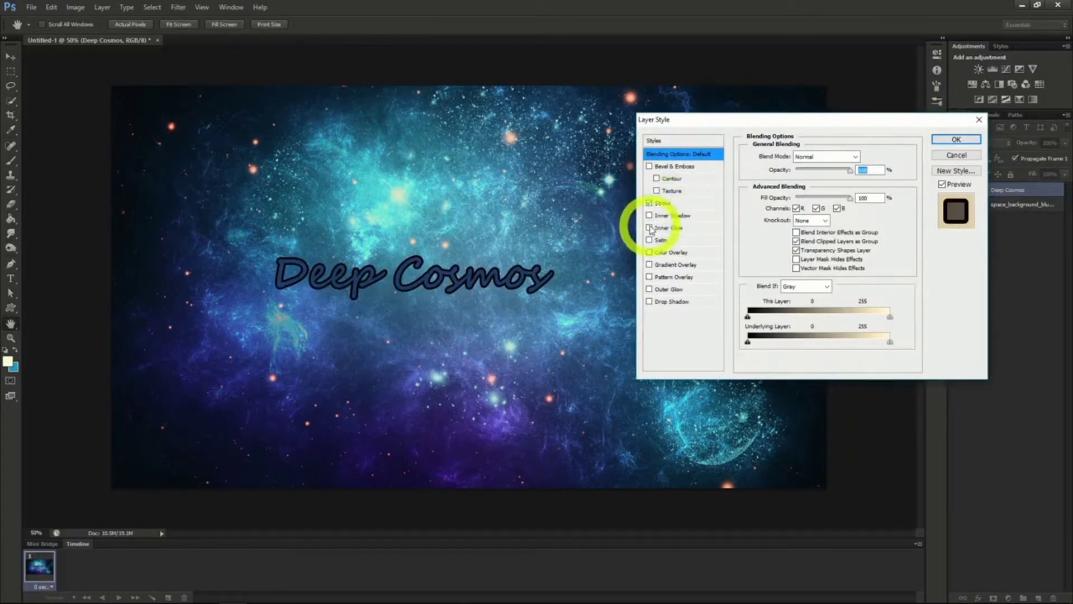
left_click(649, 227)
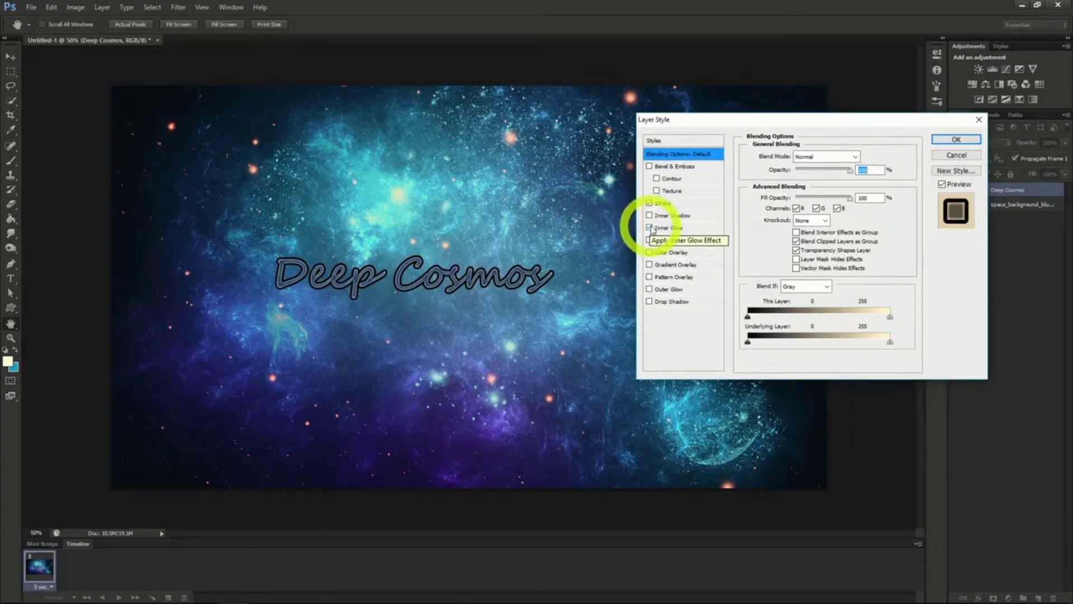
left_click(955, 140)
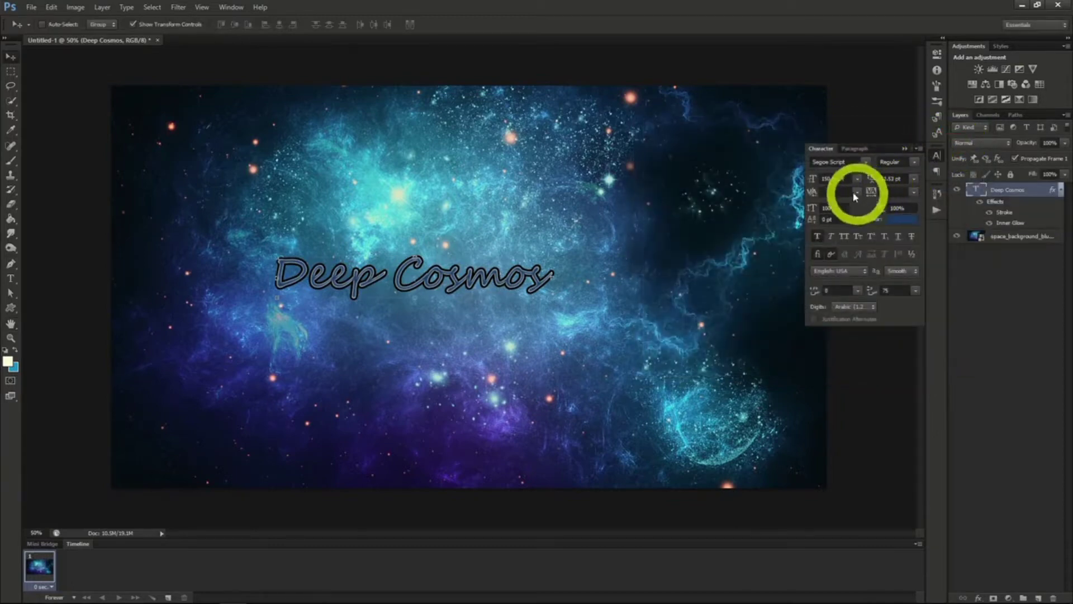
Step: Change the "Deep Cosmos" text's font to Master Of Break and move the text to the right side of the canvas
left_click(865, 161)
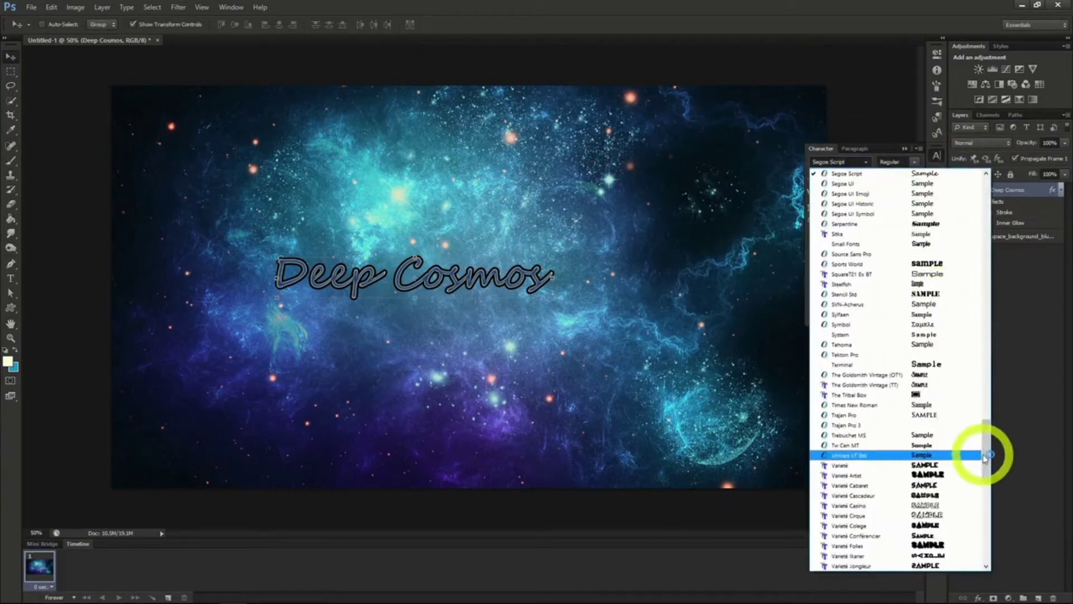
left_click_drag(987, 448, 986, 342)
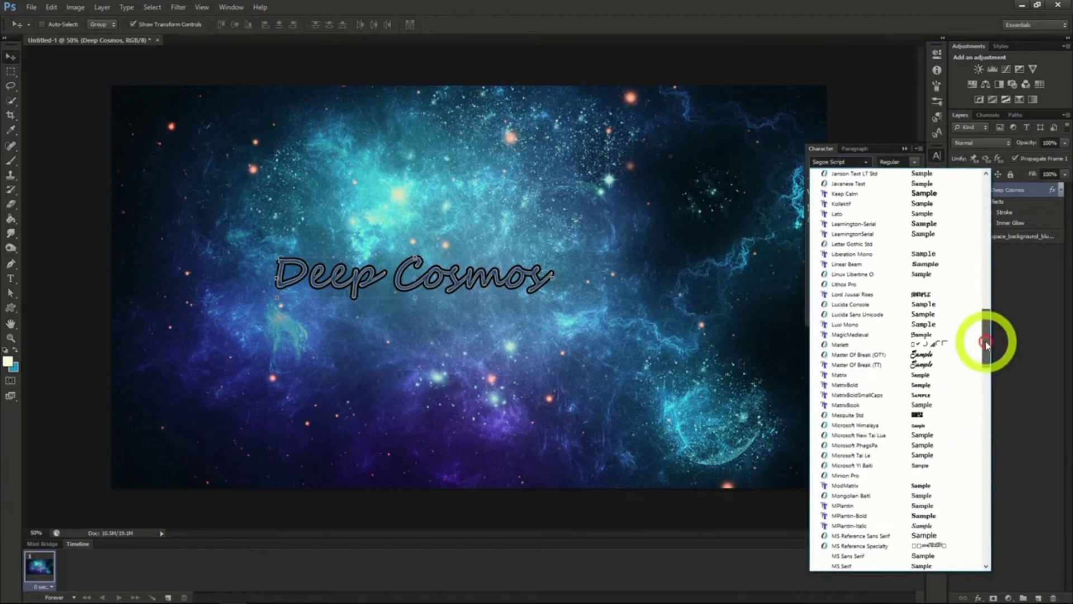
left_click(872, 363)
left_click_drag(698, 396, 828, 389)
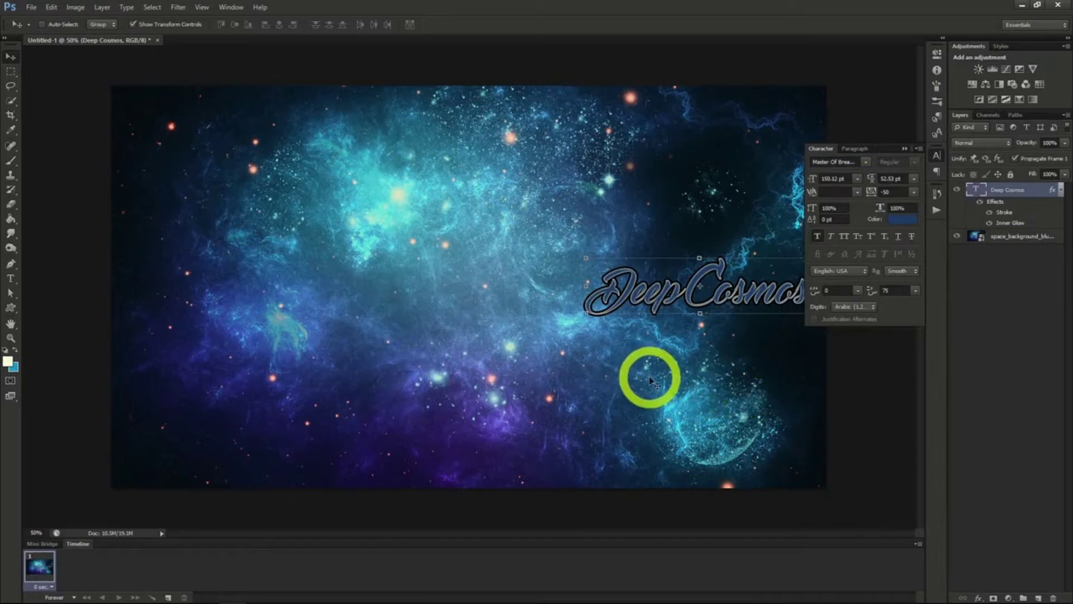
Step: Add a separate text layer reading "Space Exploration" slightly below the canvas center
left_click(11, 279)
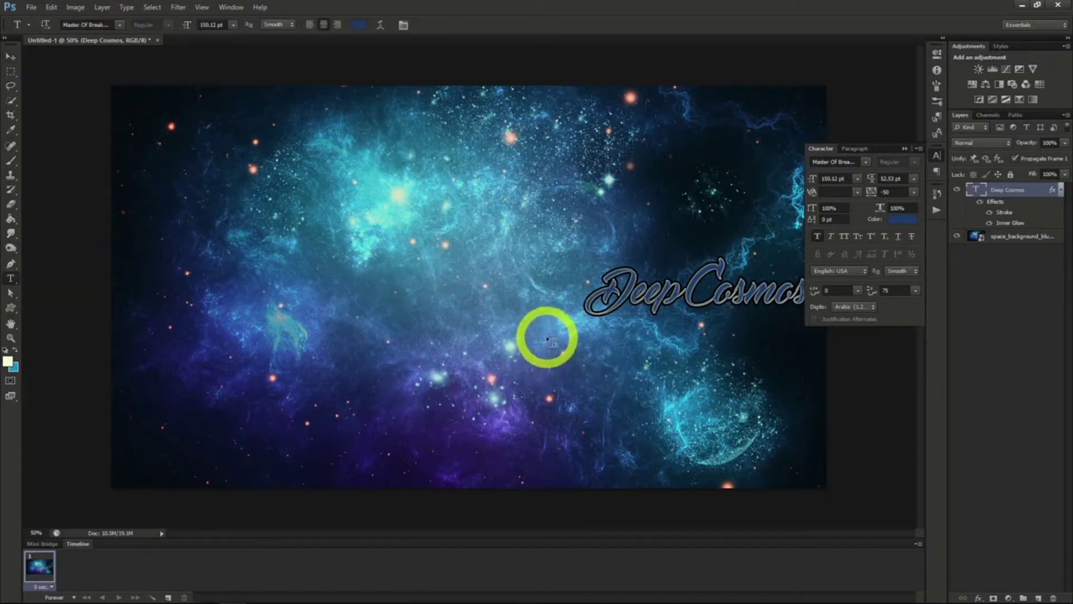
left_click(540, 335)
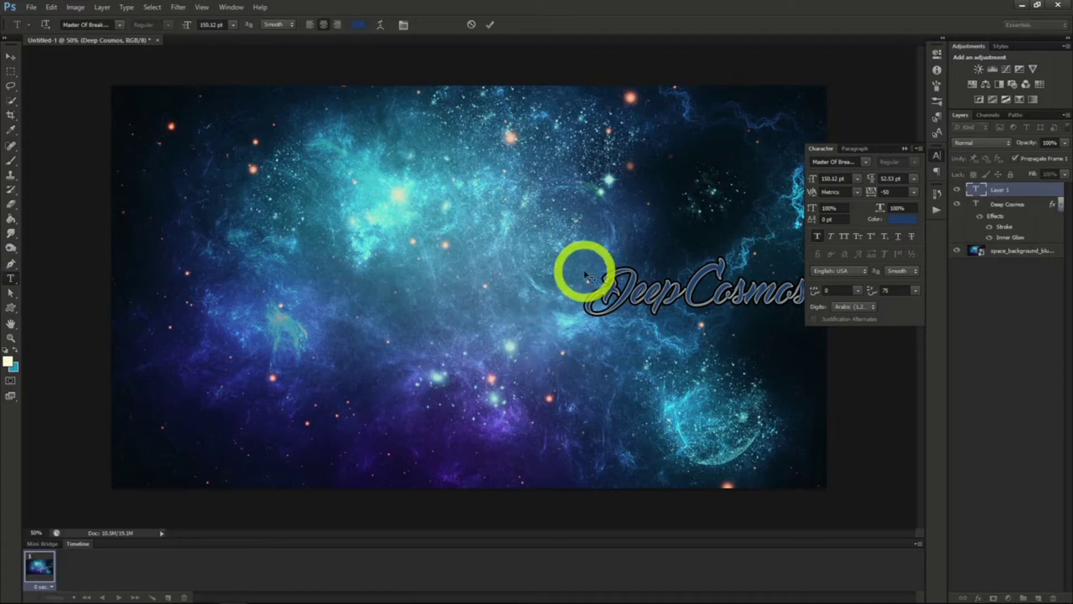
type("Space Explorati")
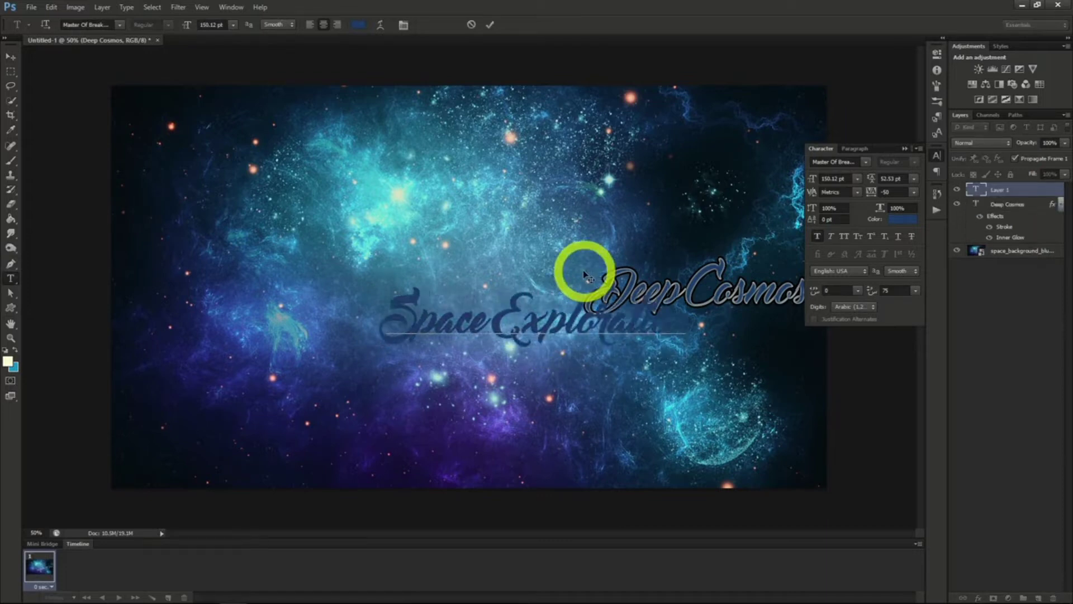
left_click(11, 56)
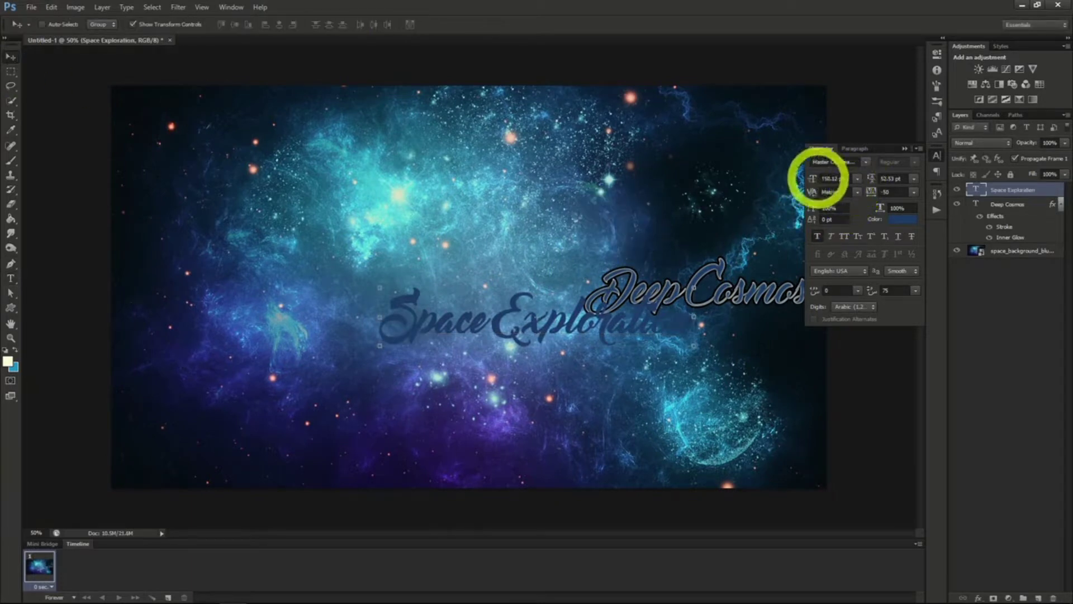
Step: Set the "Space Exploration" text's font to MPlantin-Bold and place it just beneath the "Deep Cosmos" title
left_click(868, 164)
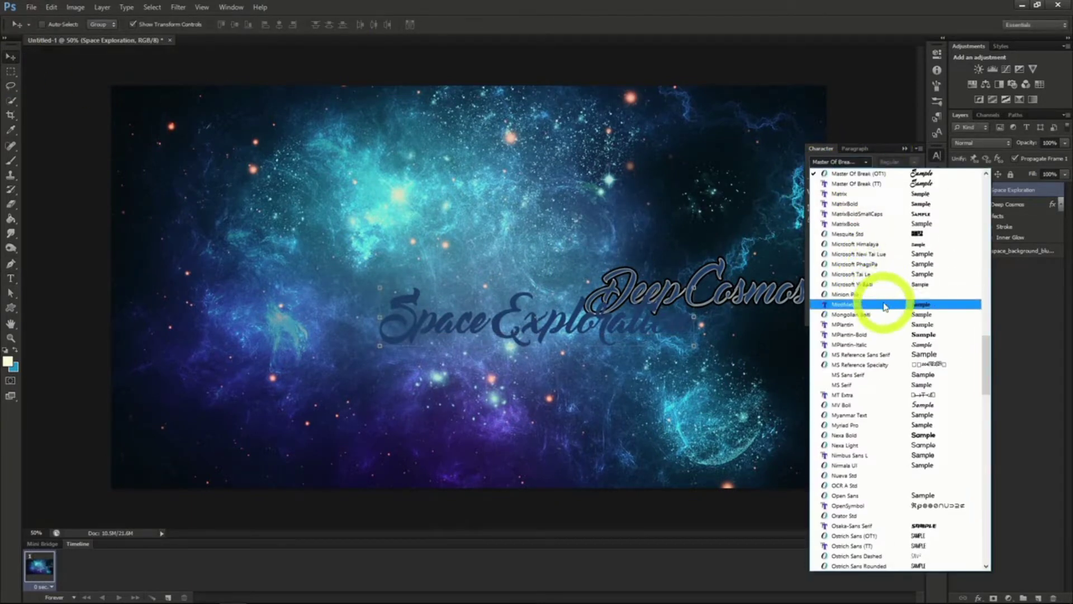
left_click(882, 334)
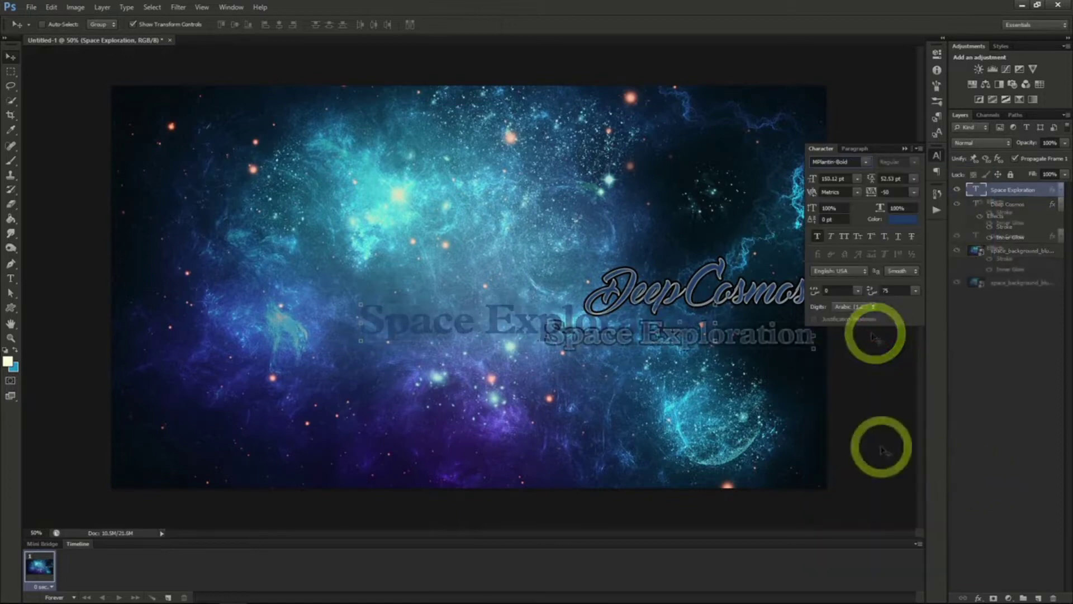
mouse_move(746, 344)
left_mouse_down()
mouse_move(745, 335)
mouse_move(750, 346)
left_mouse_up()
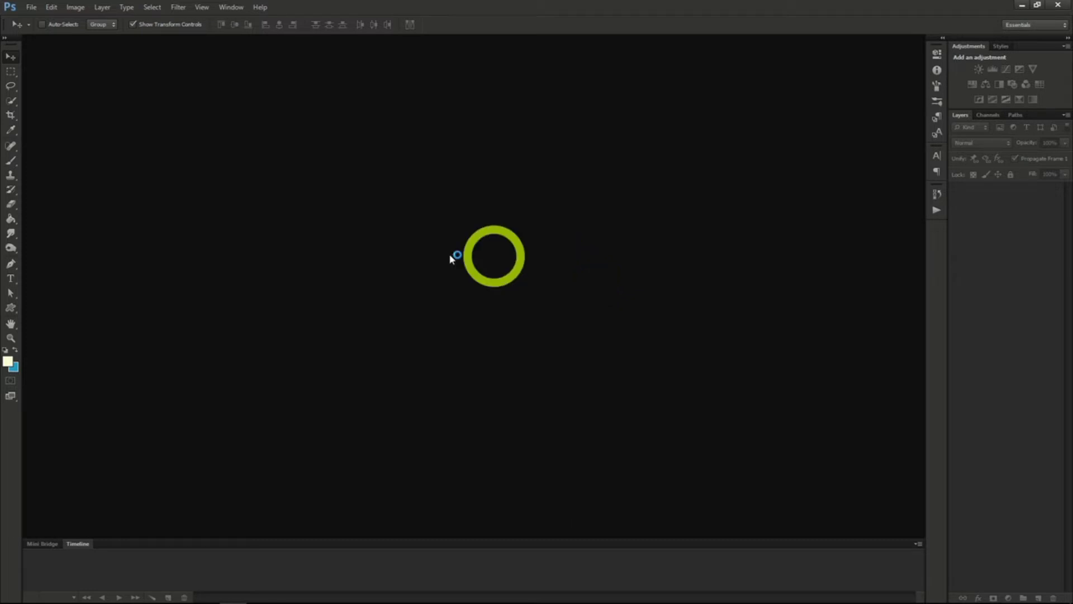
Step: Create a new transparent document 1200 pixels wide and 618 pixels high
left_click(32, 8)
left_click(40, 18)
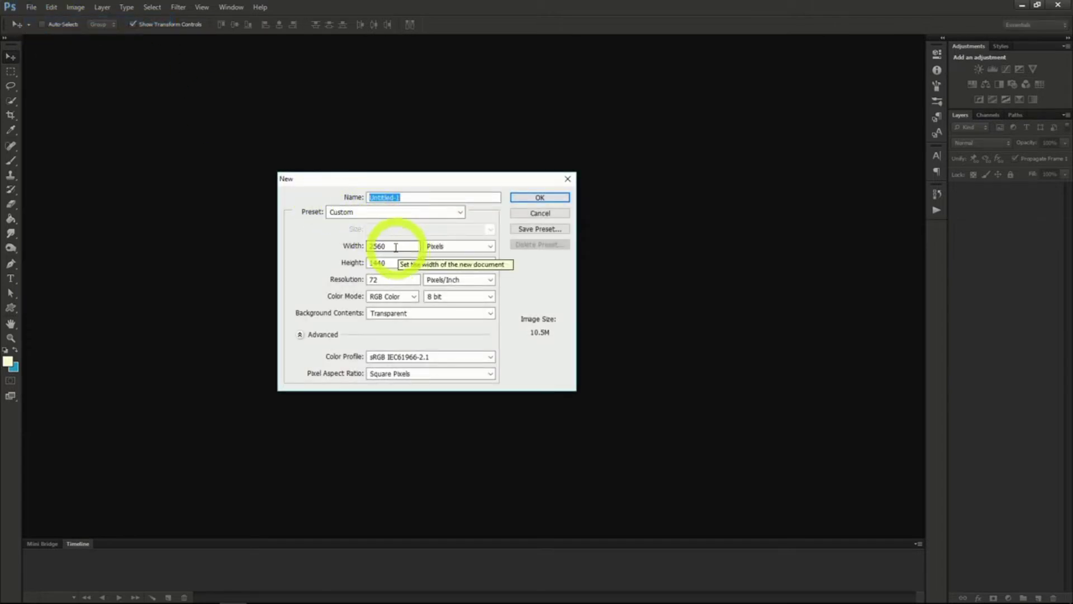
left_click_drag(399, 249, 324, 239)
type("1200")
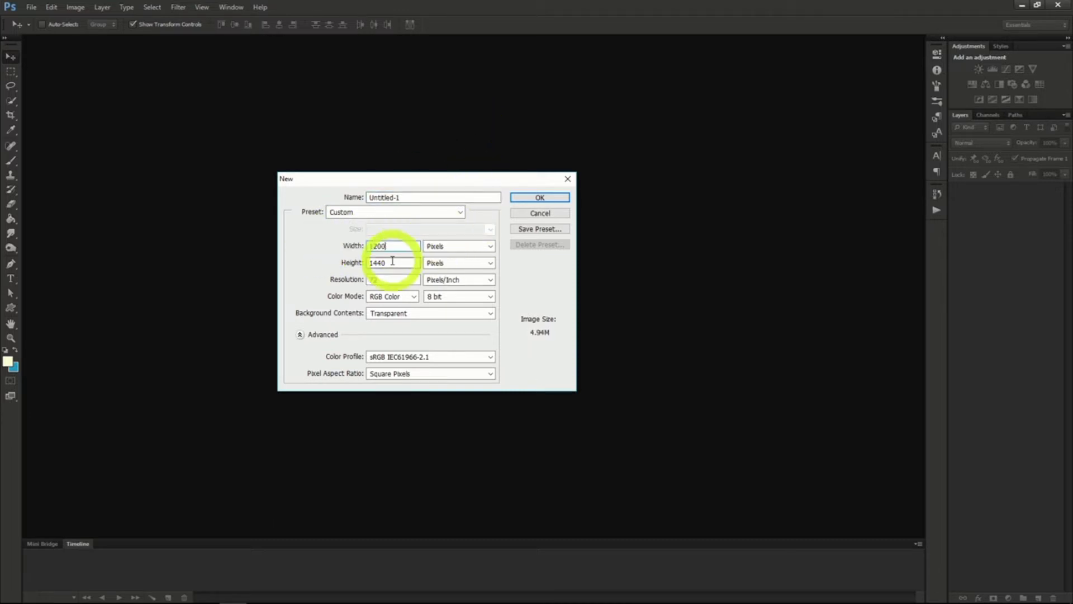
left_click_drag(392, 260, 319, 261)
type("618")
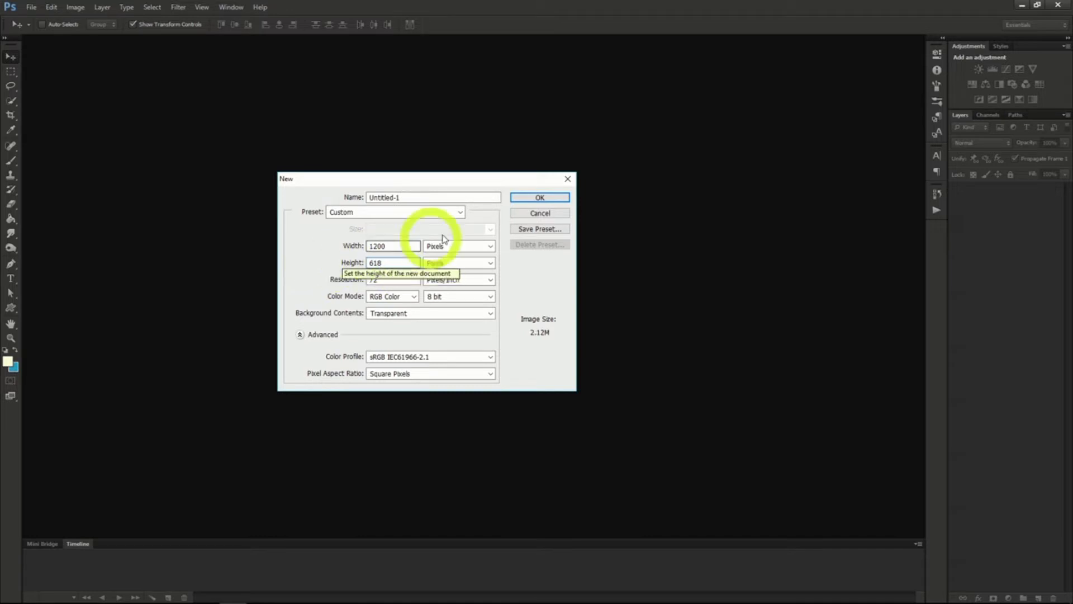
left_click(527, 199)
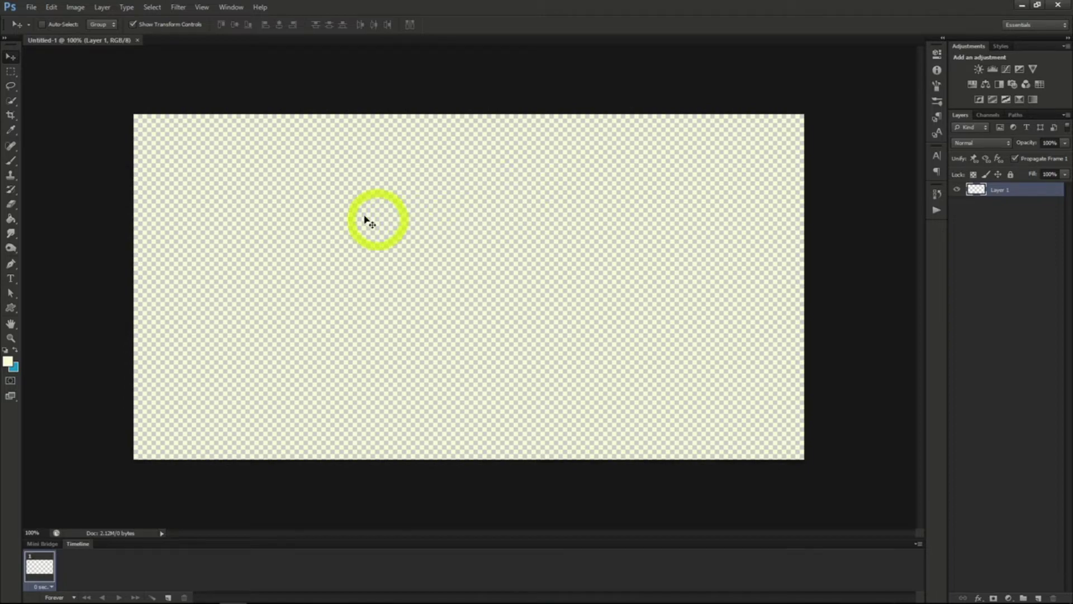
Step: Open the family_style_baja_lobster_dinner.jpg image for the new graphic
left_click(32, 7)
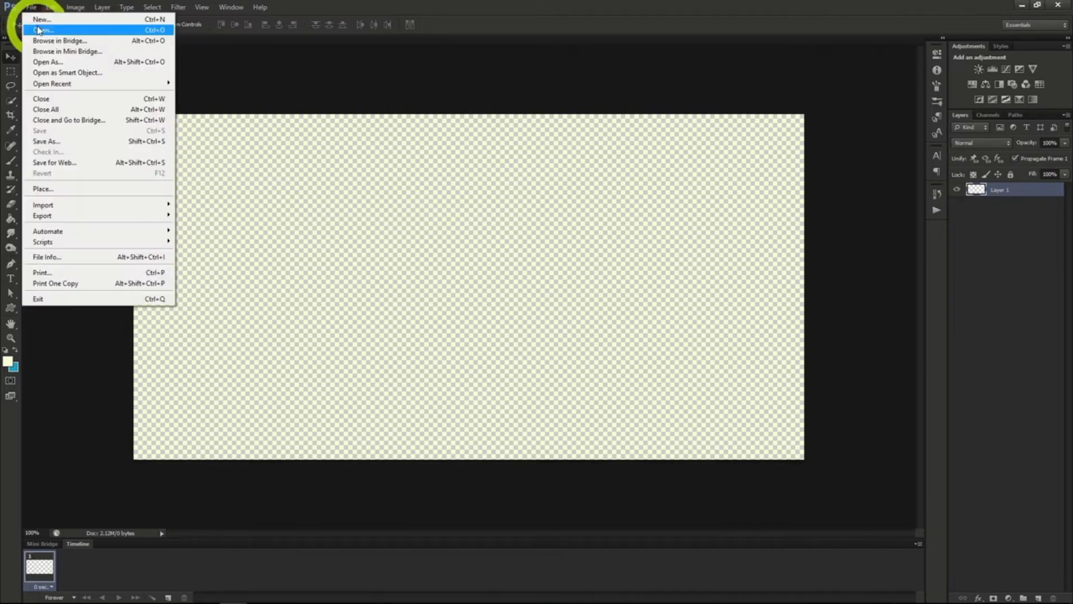
left_click(39, 29)
left_click(463, 163)
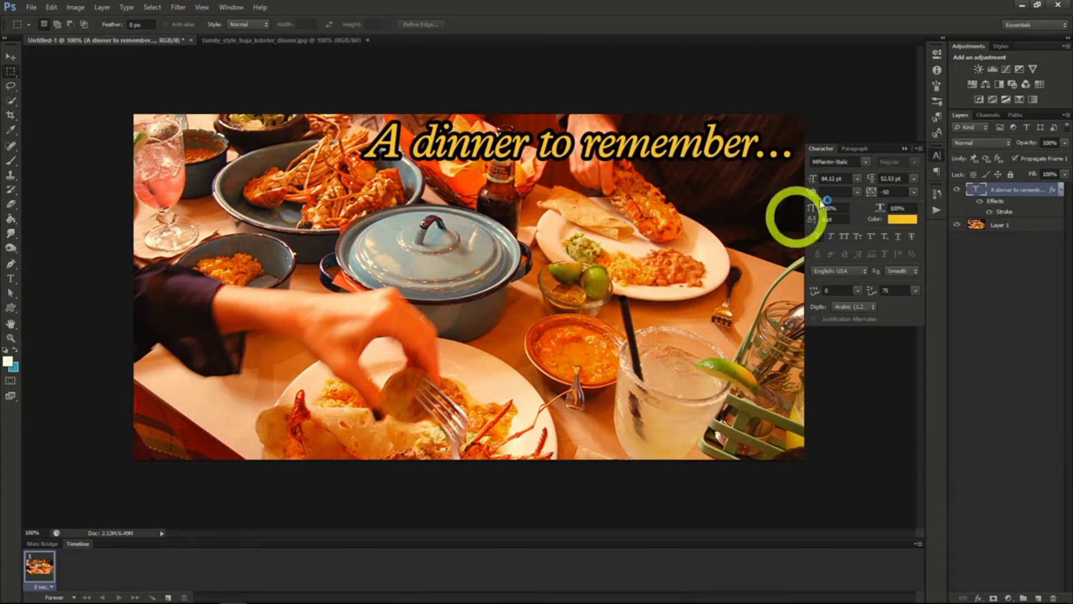
Step: Apply a black Inner Glow in Normal blend mode to the dinner photo layer, enlarged into a dark vignette around the edges
left_click(1000, 225)
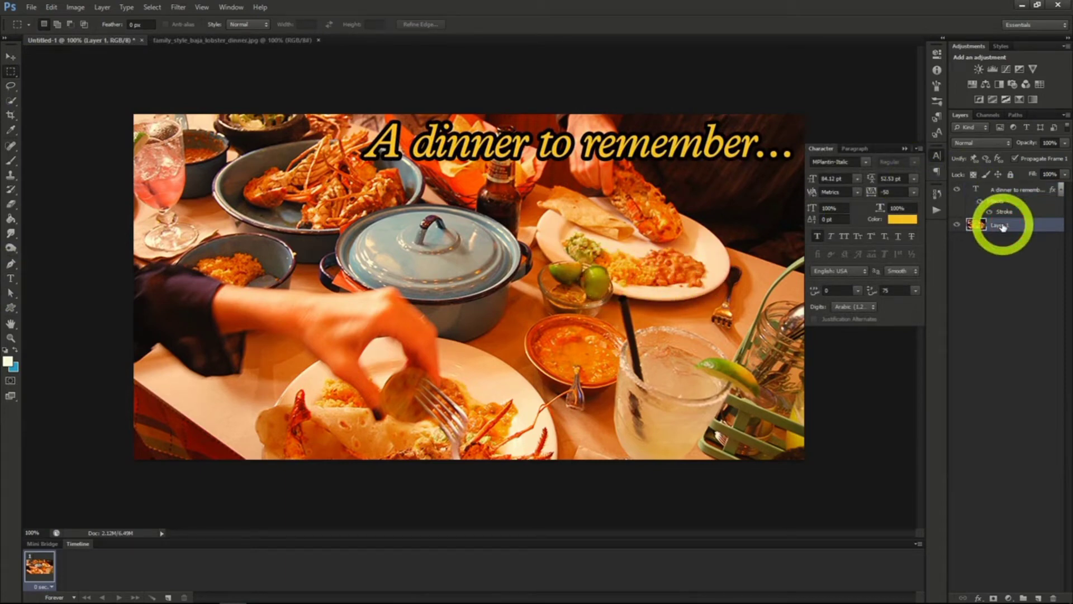
right_click(1002, 226)
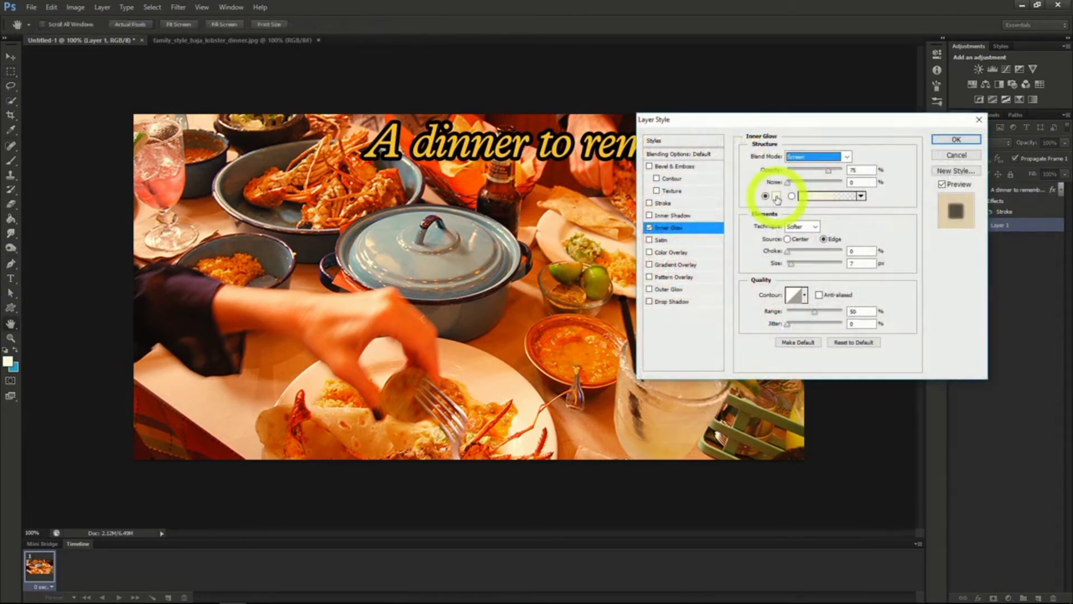
left_click(777, 197)
left_click_drag(774, 191, 840, 239)
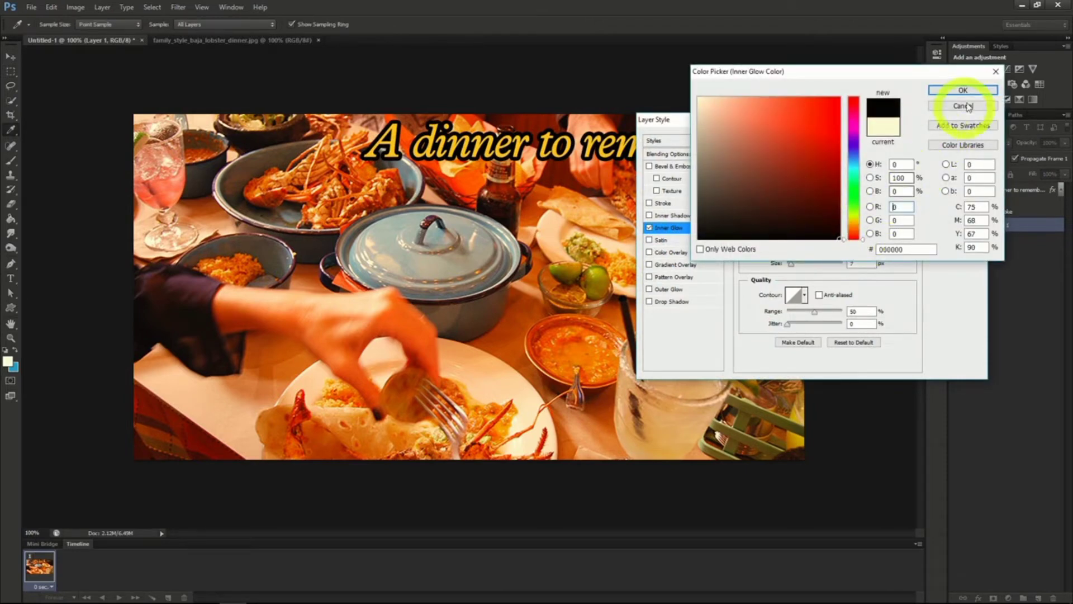
left_click(963, 90)
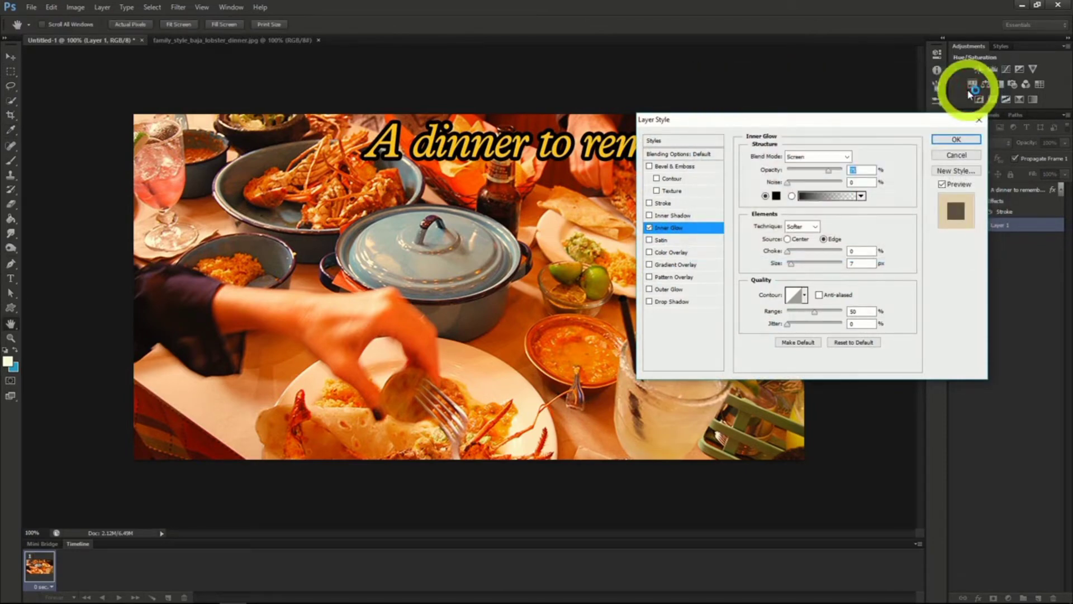
left_click(820, 157)
left_click(816, 164)
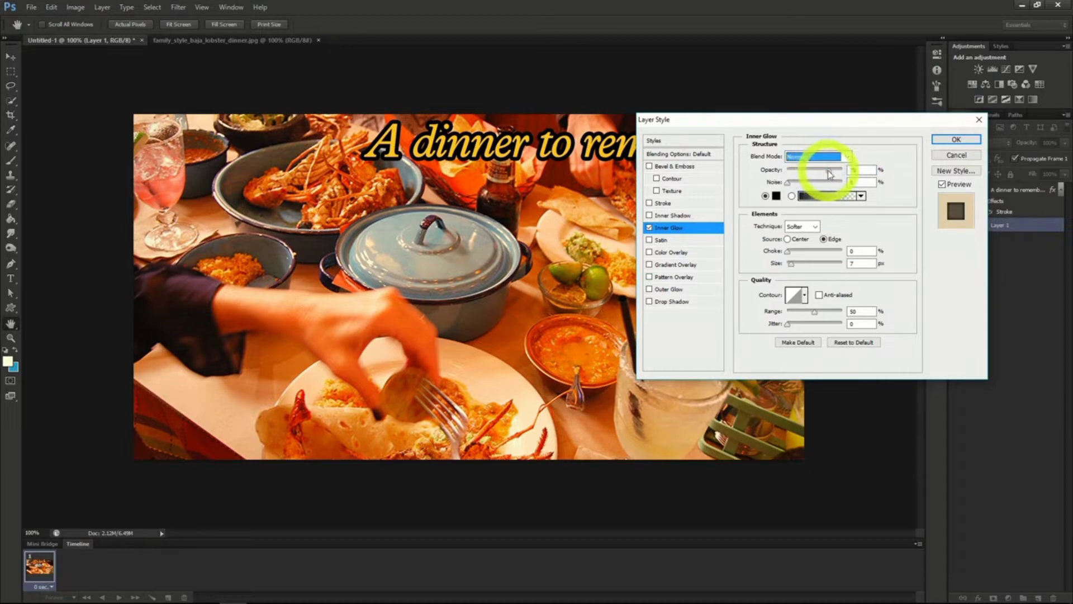
left_click(956, 139)
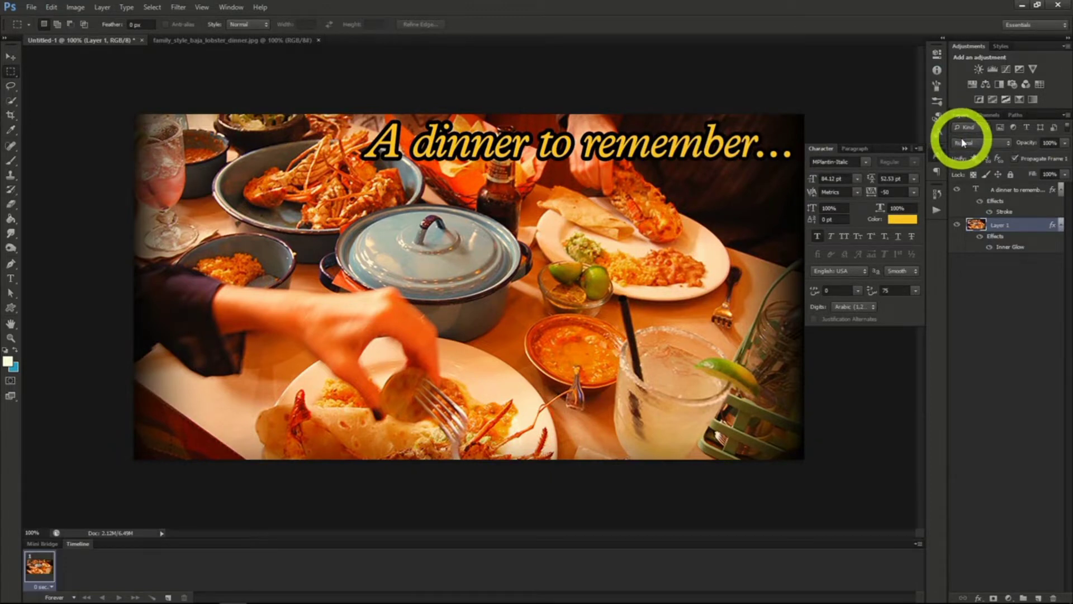
Step: Create a new transparent document 851 pixels wide and 315 pixels high at 72 pixels/inch
left_click(579, 276)
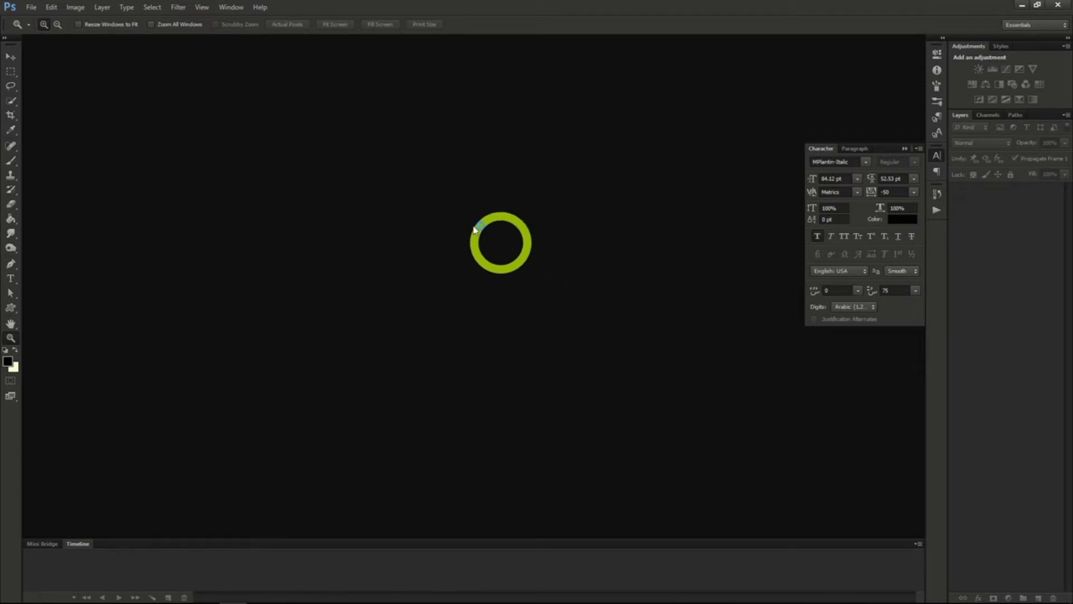
left_click(32, 8)
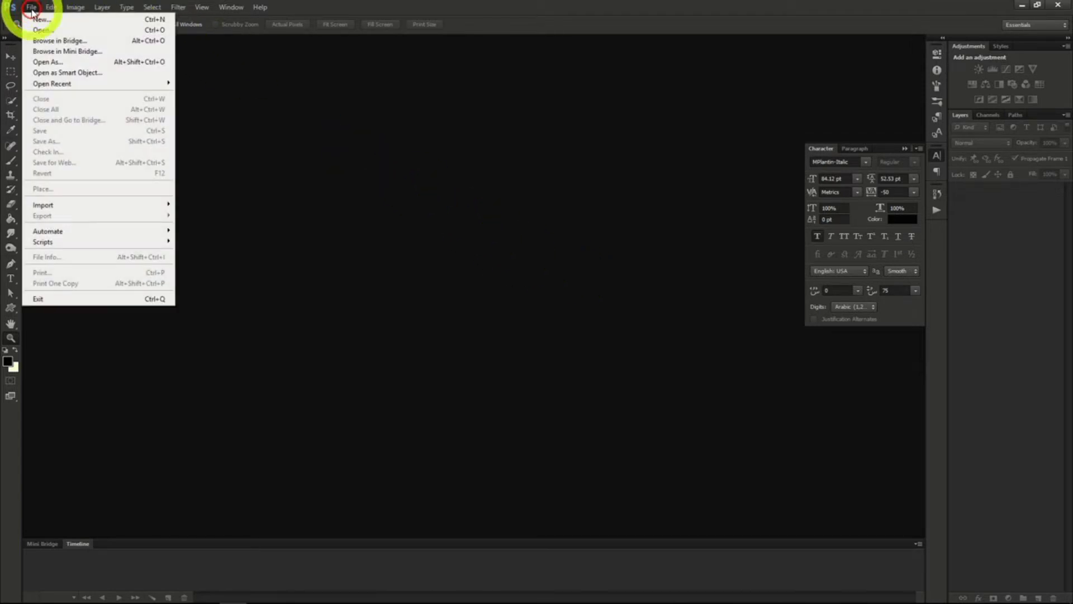
left_click(43, 22)
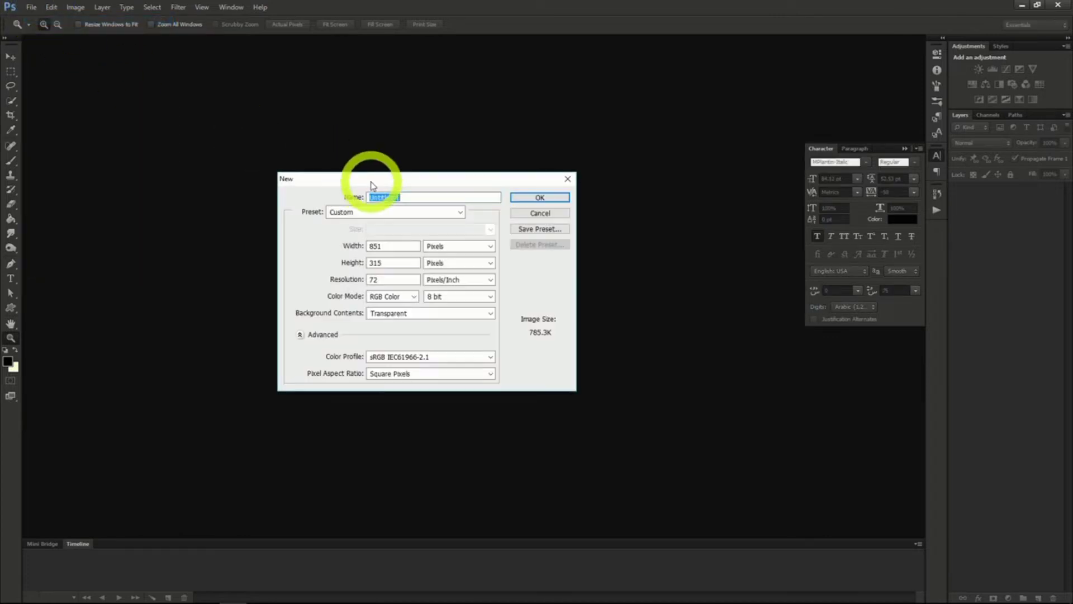
left_click(389, 246)
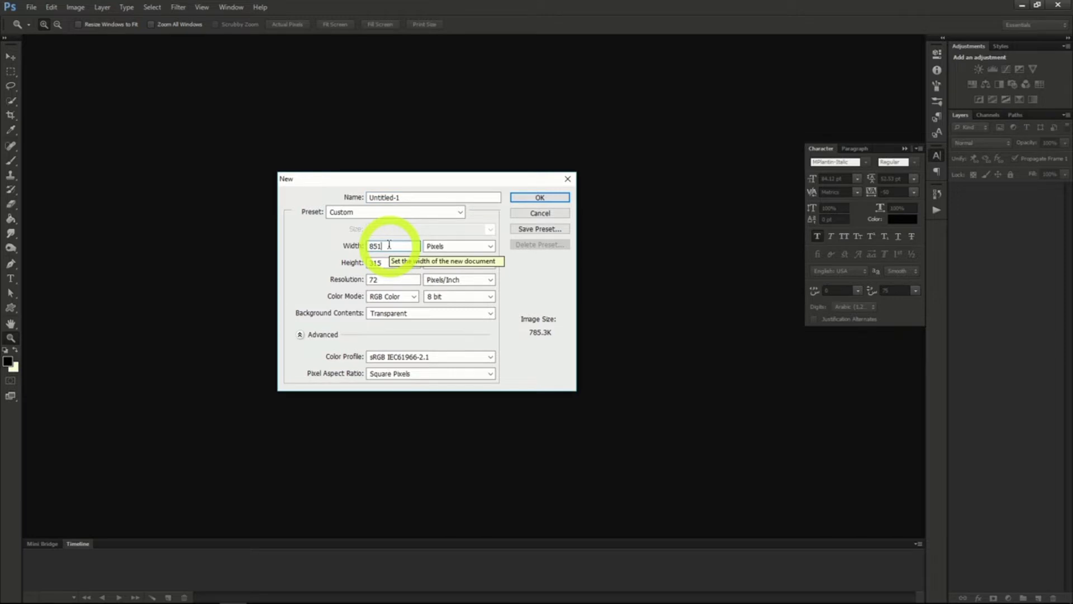
left_click(386, 262)
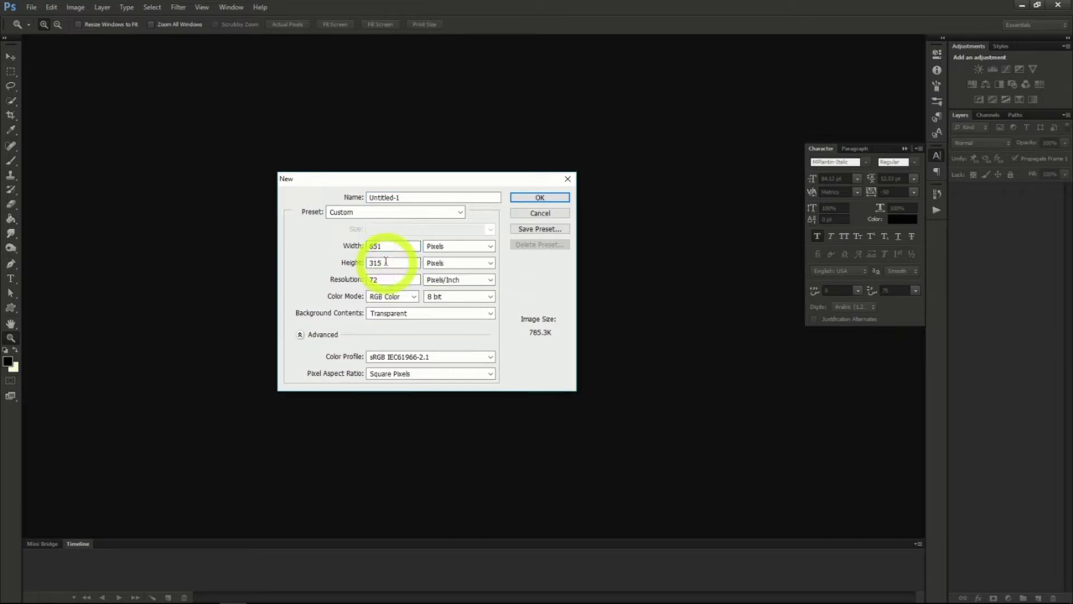
left_click(555, 200)
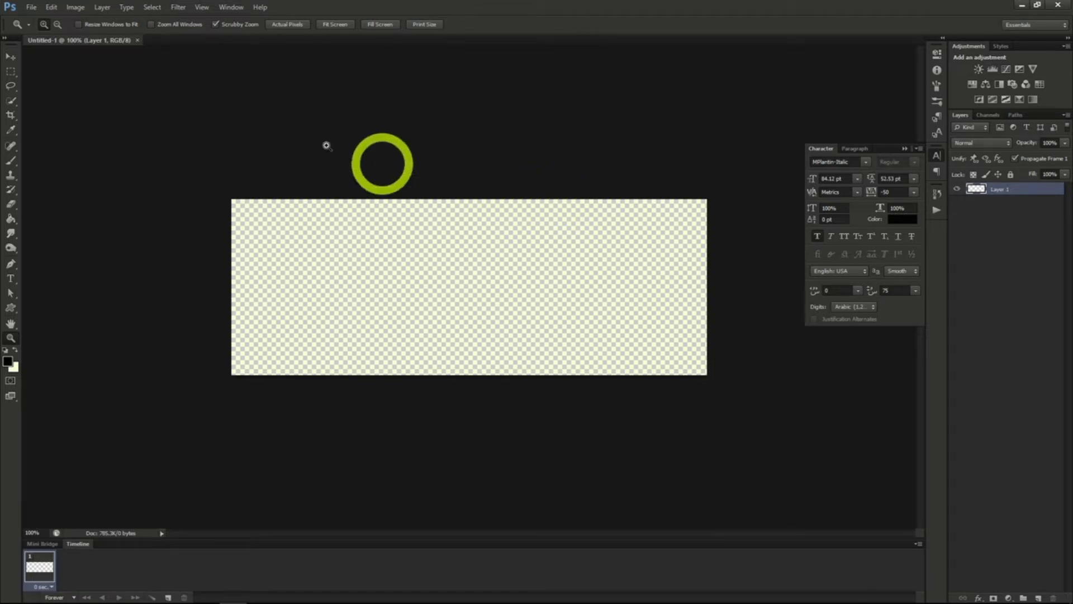
Step: Open the science laboratory room image from the 07_PS_Photoshop Project 4 folder
left_click(32, 7)
left_click(44, 30)
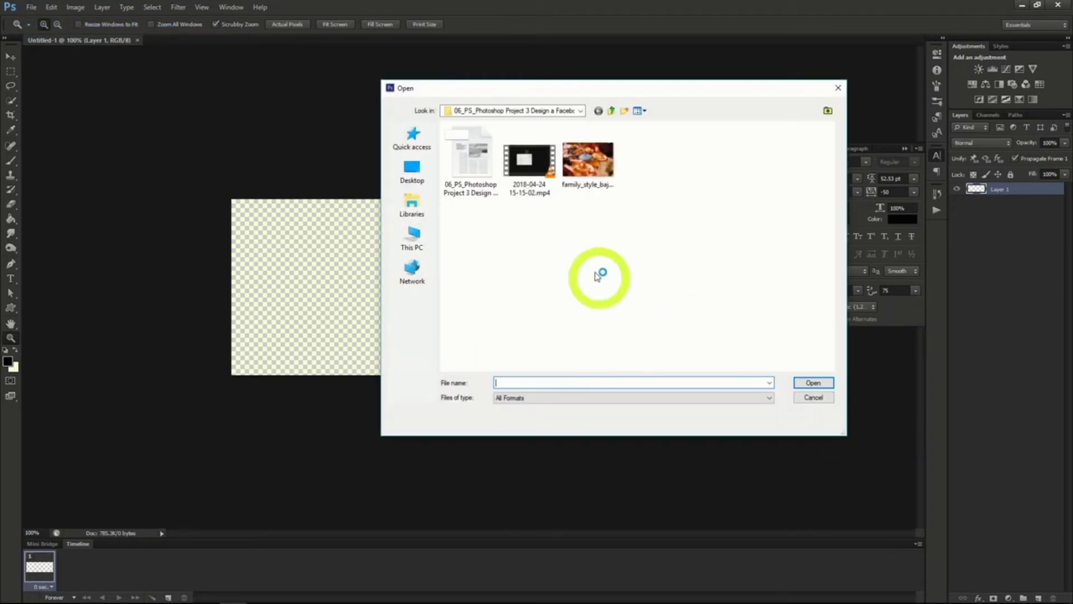
left_click(611, 110)
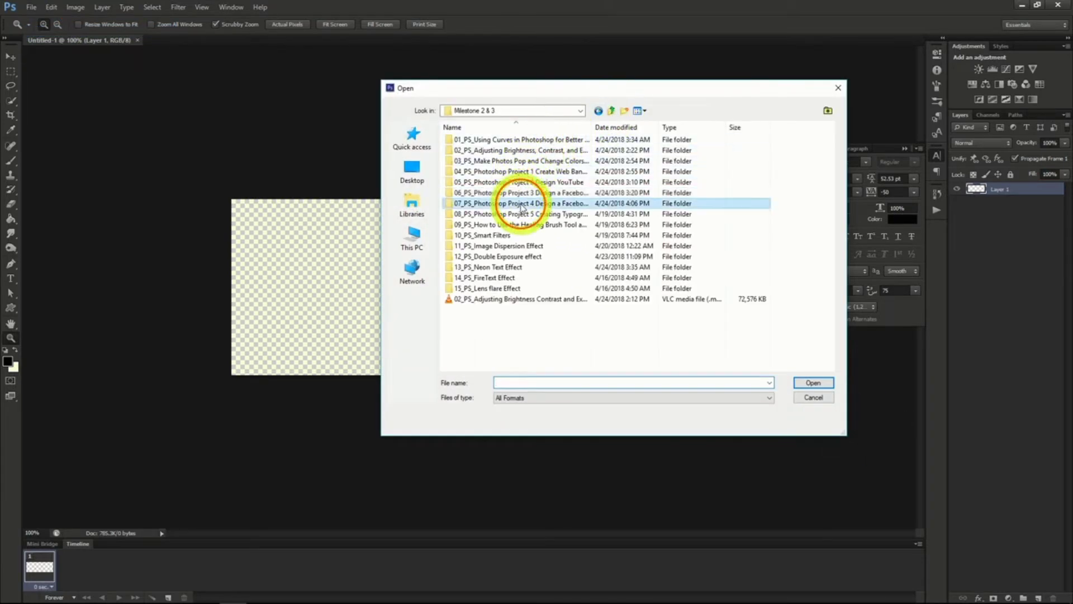
double_click(520, 203)
double_click(649, 169)
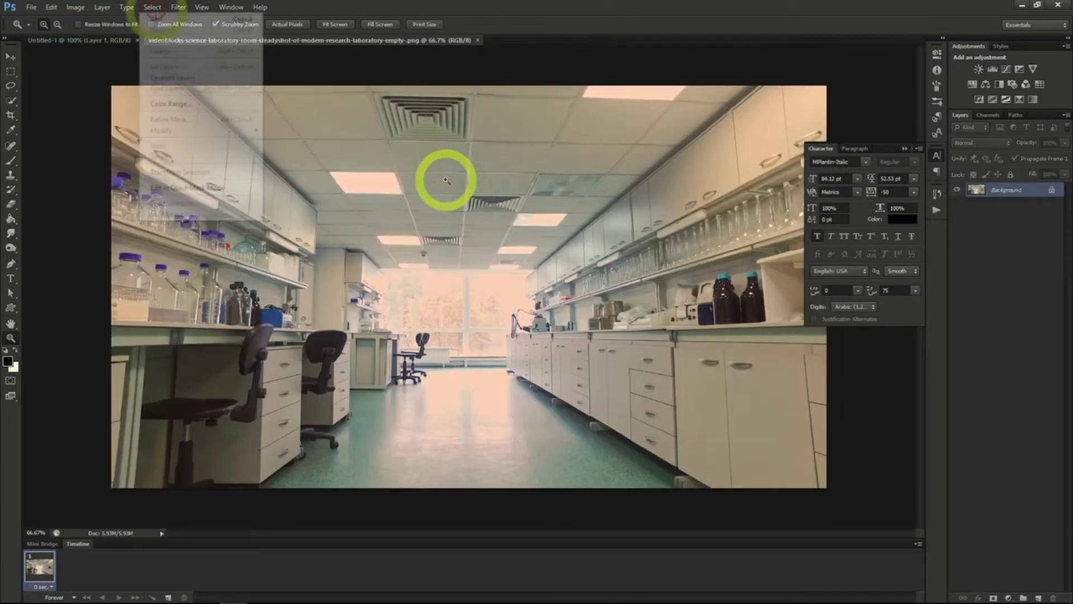
Step: Copy the entire laboratory image and paste it into the 851 x 315 document
left_click(152, 8)
left_click(167, 19)
left_click(51, 7)
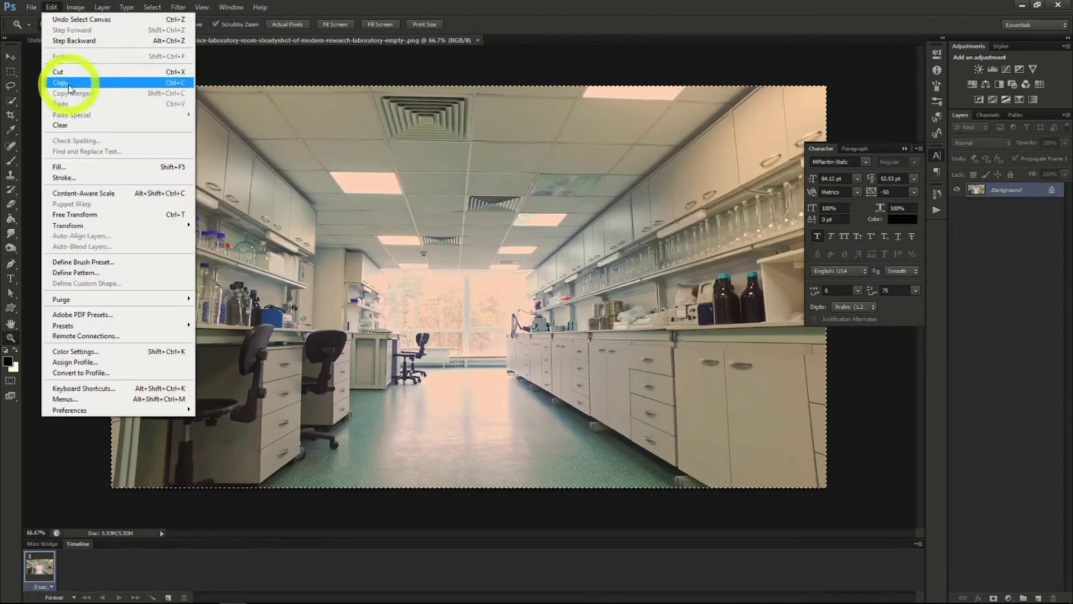
left_click(63, 83)
left_click(74, 41)
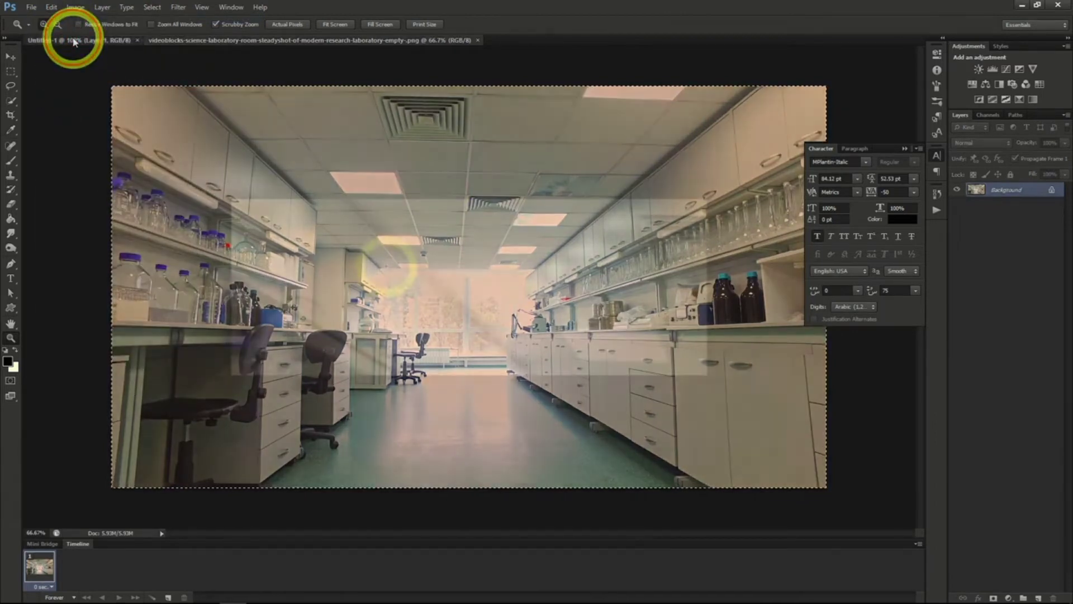
key("ctrl+v")
Step: Move the pasted laboratory image so the bottles, chairs and bright window fill the canvas
left_click(11, 57)
left_click_drag(450, 293, 390, 220)
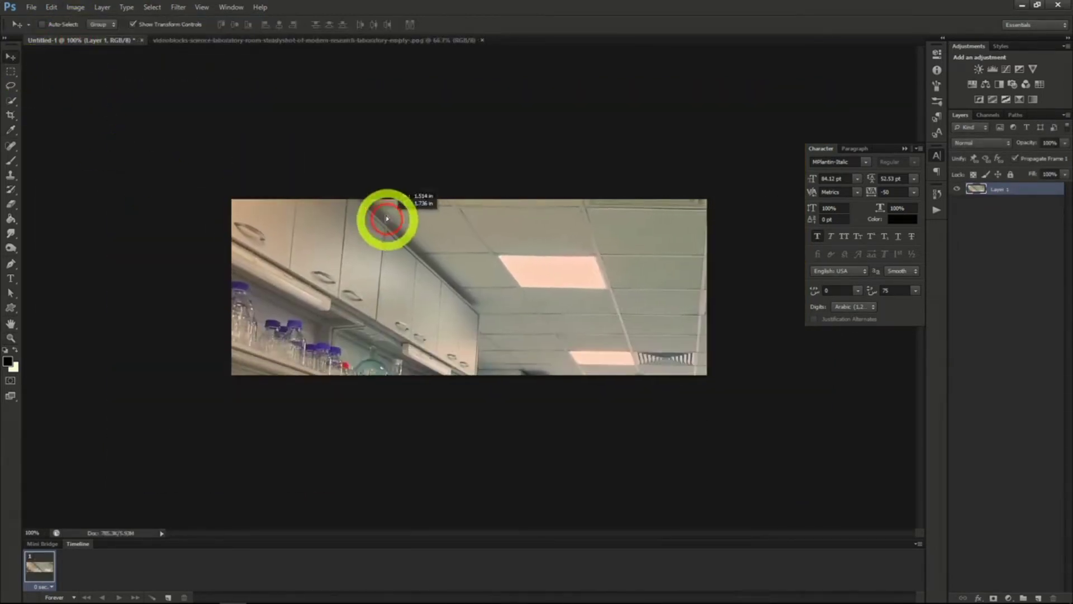
left_click_drag(492, 342, 460, 210)
left_click_drag(536, 268, 665, 292)
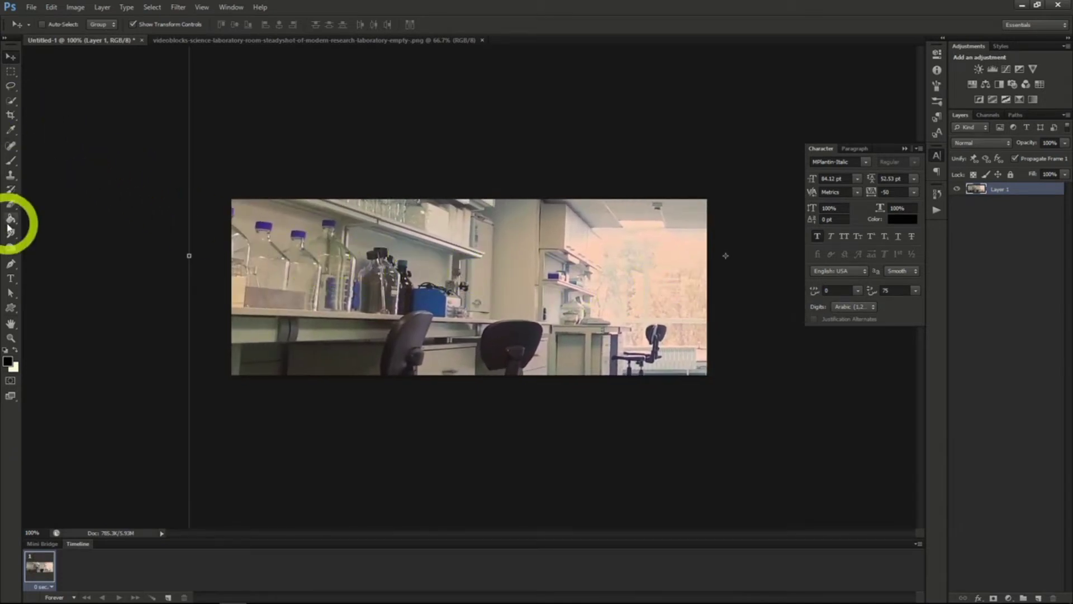
Step: Add the title text "Lab Crew 76" over the laboratory image
left_click(10, 278)
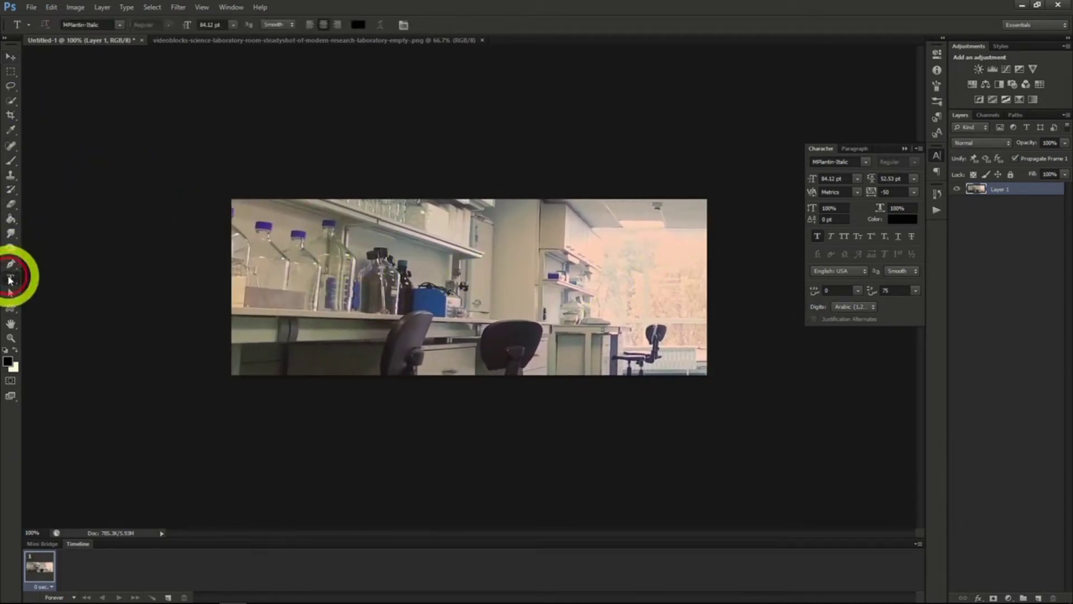
left_click(393, 290)
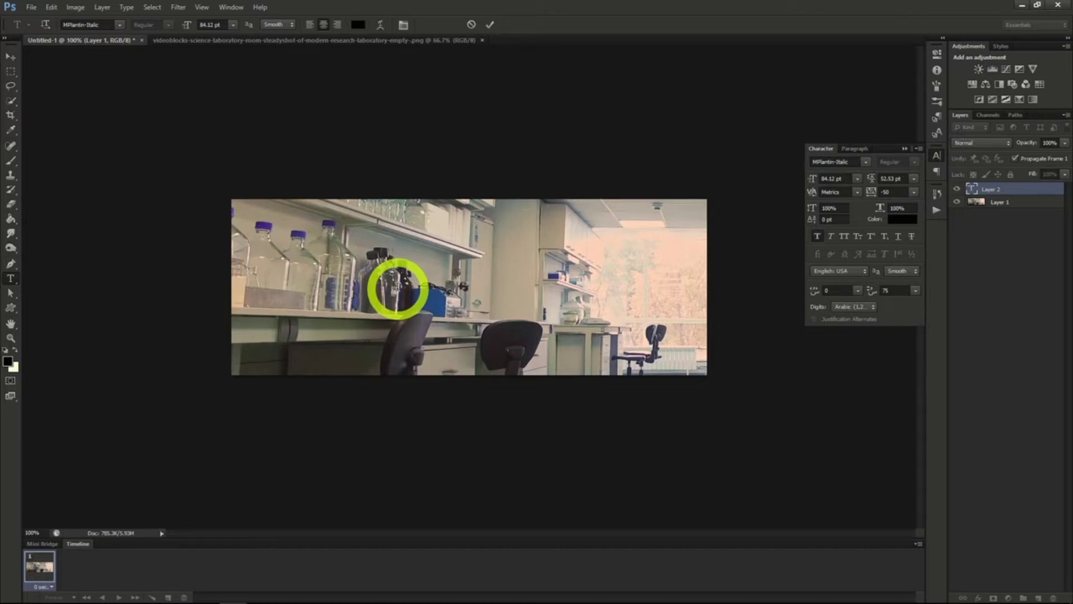
type("Lab")
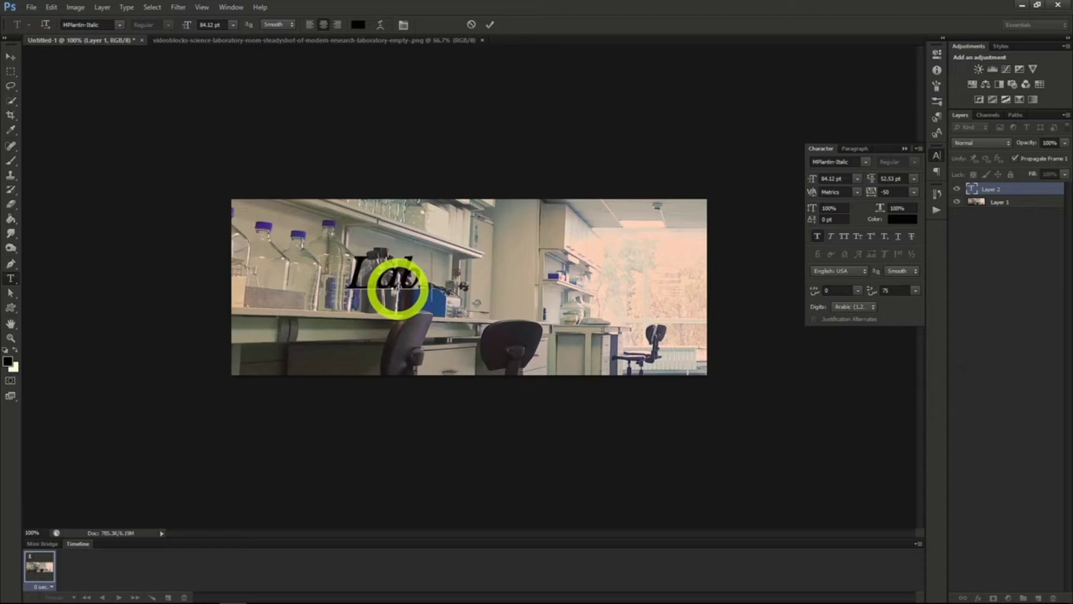
type(" Crew")
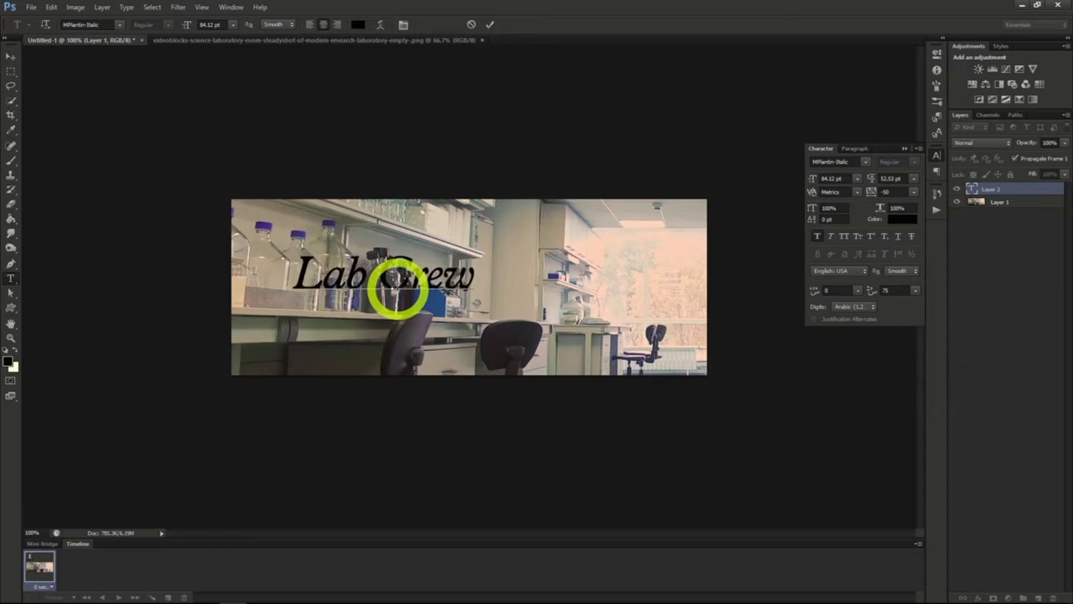
type(" 76")
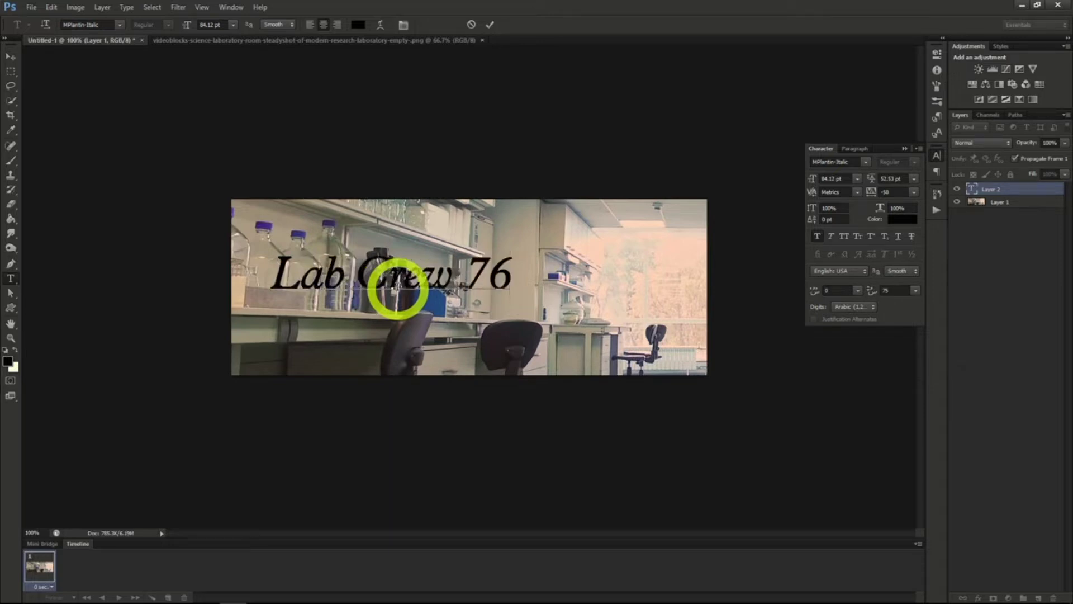
left_click(10, 56)
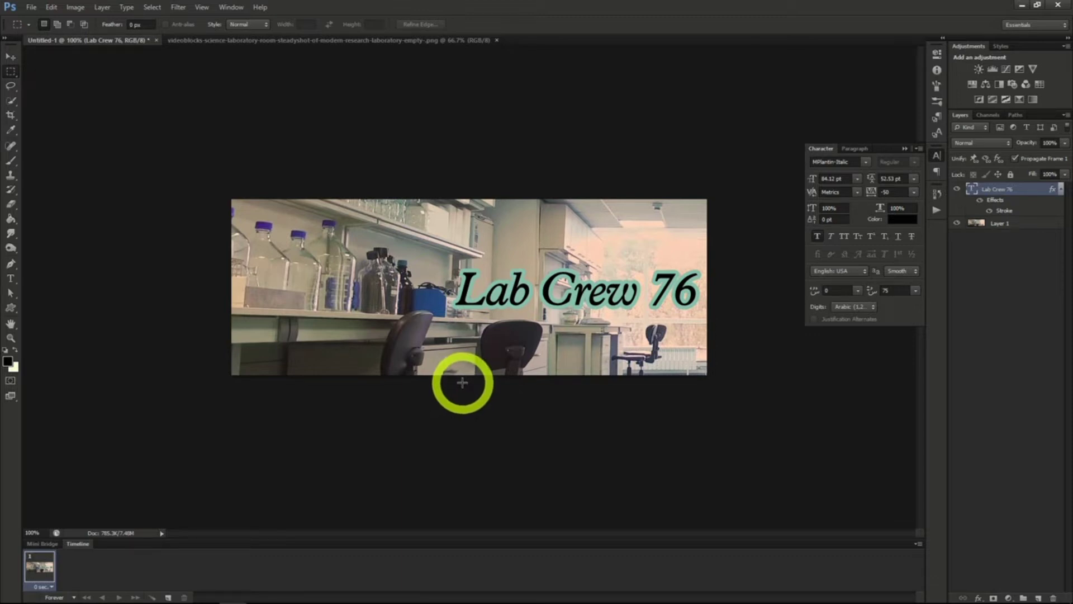
Step: Save the laboratory cover as a Photoshop file with Maximize Compatibility enabled
left_click(31, 8)
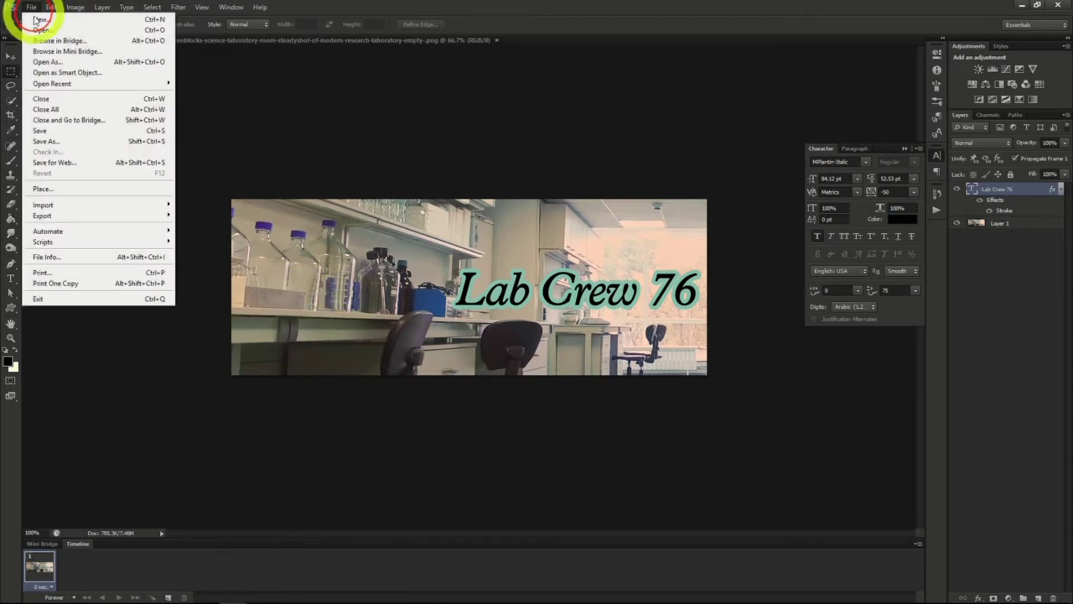
left_click(47, 141)
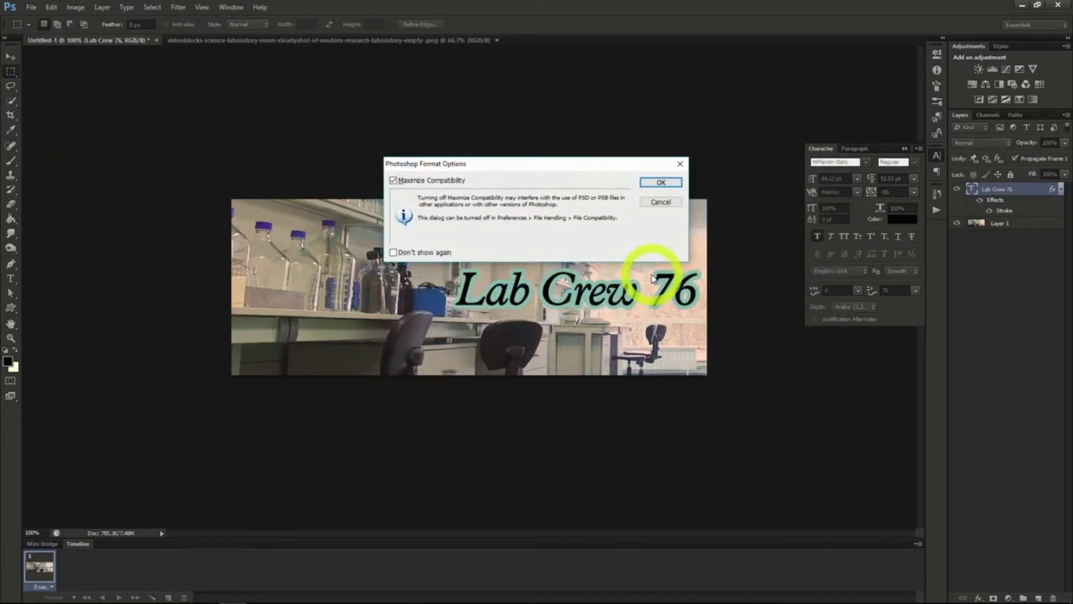
left_click(668, 184)
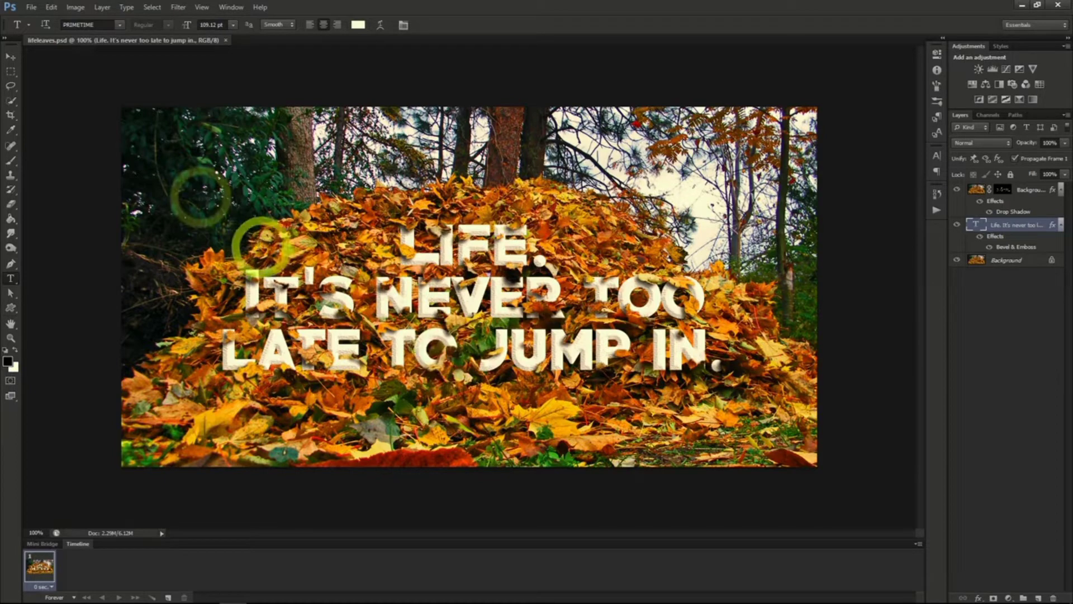
Step: Open the lifeleaves.png image of the autumn leaf pile
left_click(32, 7)
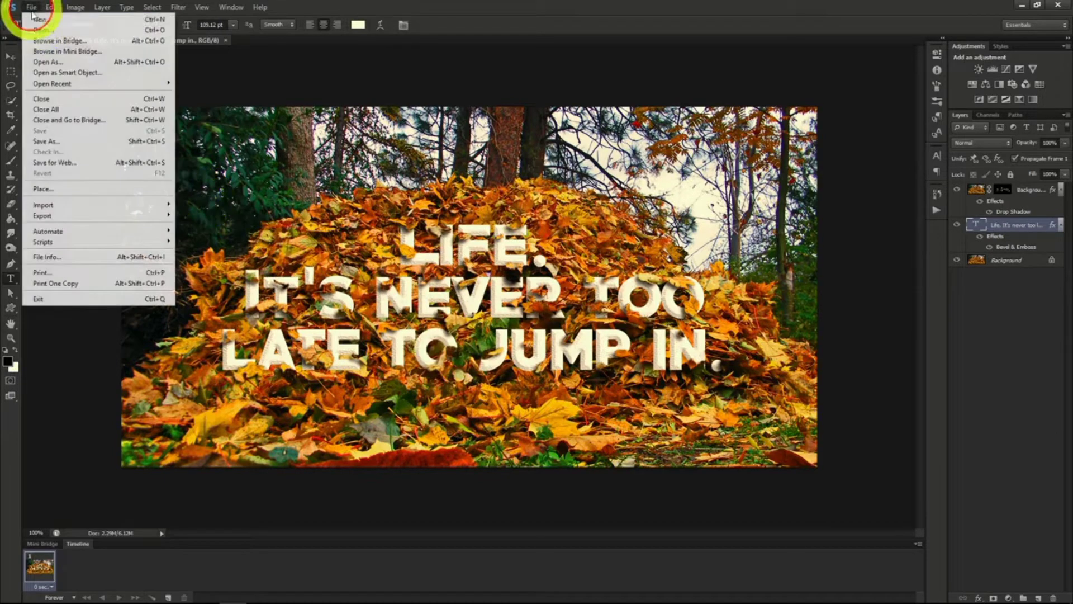
left_click(42, 31)
double_click(575, 163)
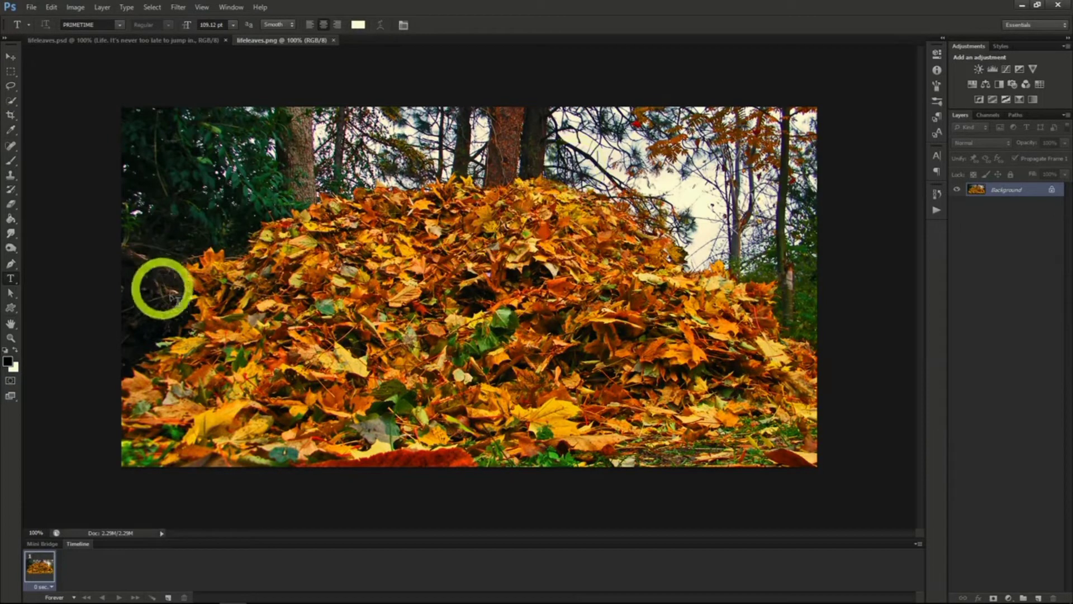
Step: Add three centred lines of text over the leaf pile reading "Life. / It's never too late / to jump in."
left_click(510, 223)
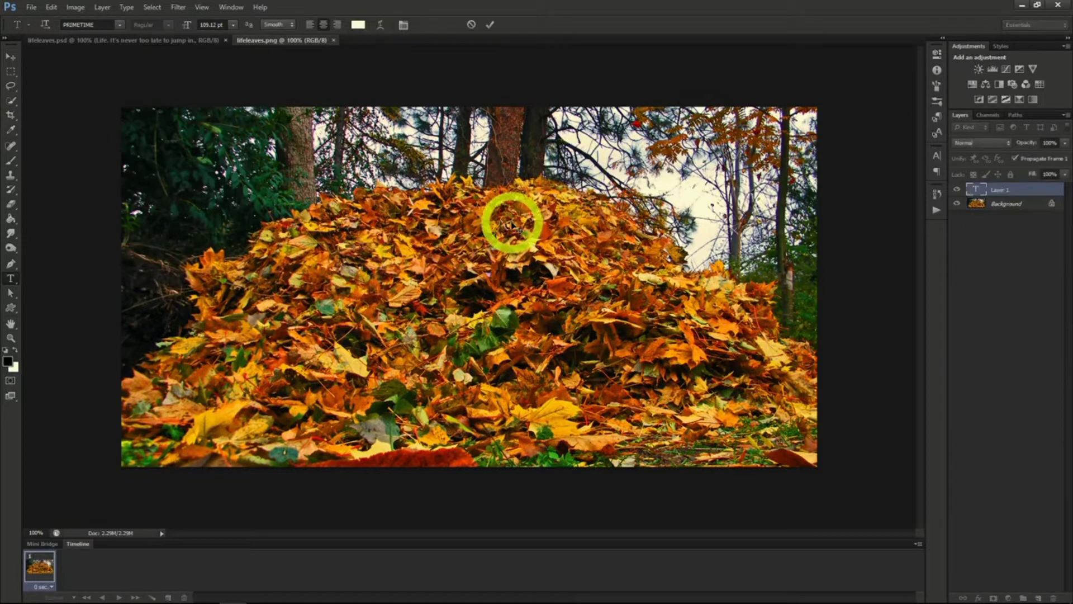
type("LIFE")
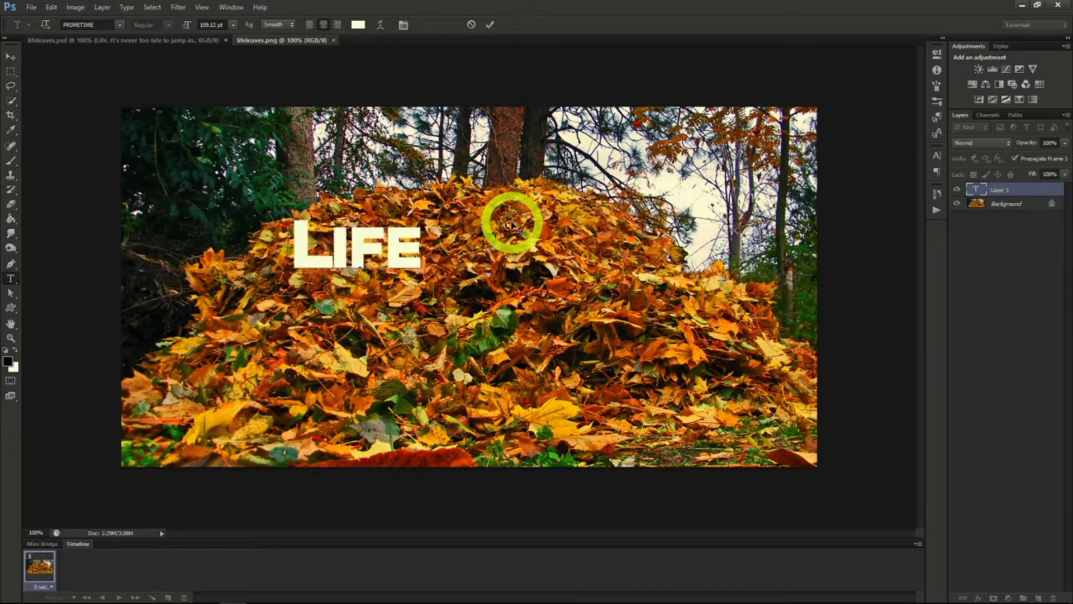
type(".")
key("Return")
type("It's never")
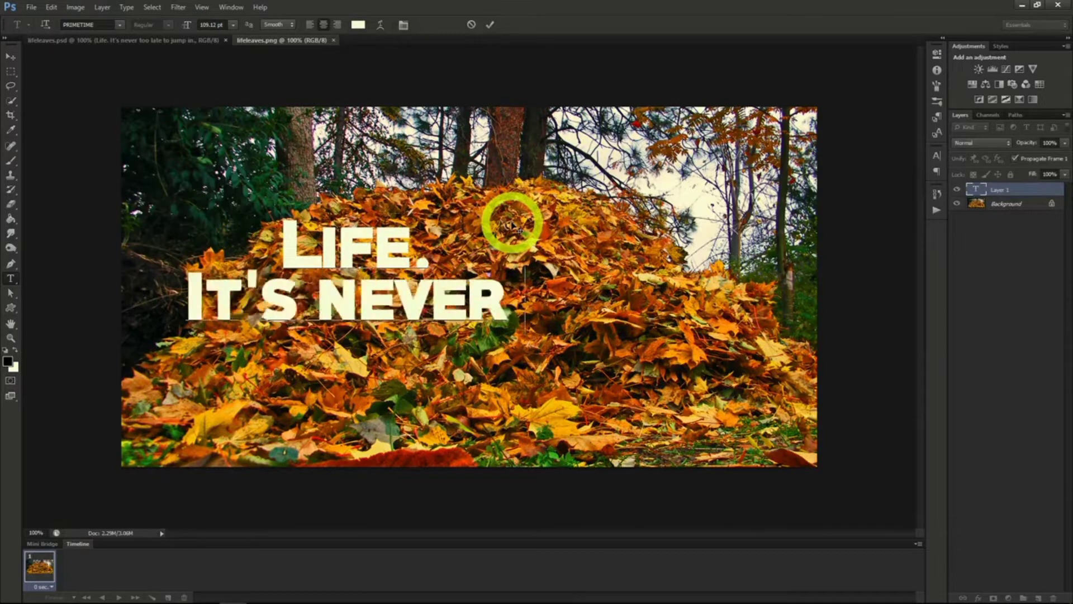
type(" too late")
key("Return")
type("t")
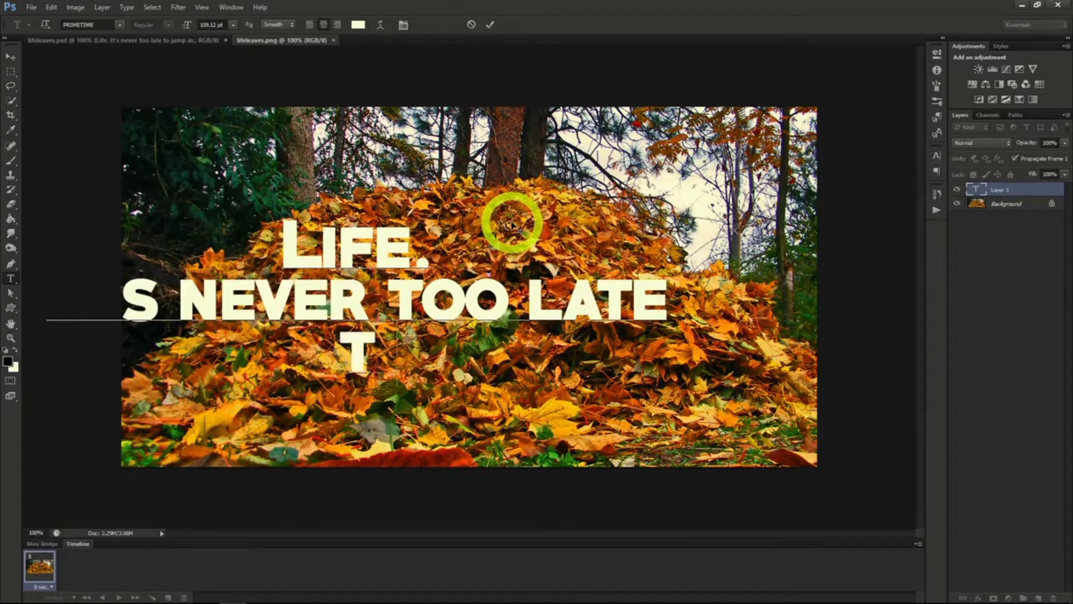
type("o jump in.")
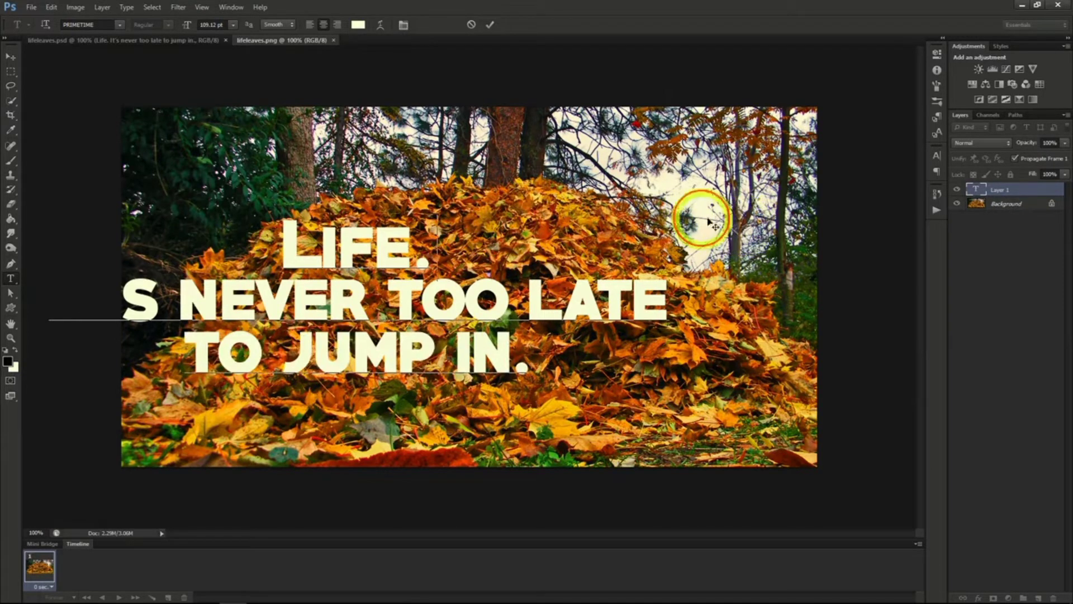
Step: Centre the text on the leaf pile and rewrap it so "late" starts the third line, reading "late to jump in."
left_click_drag(710, 221, 819, 233)
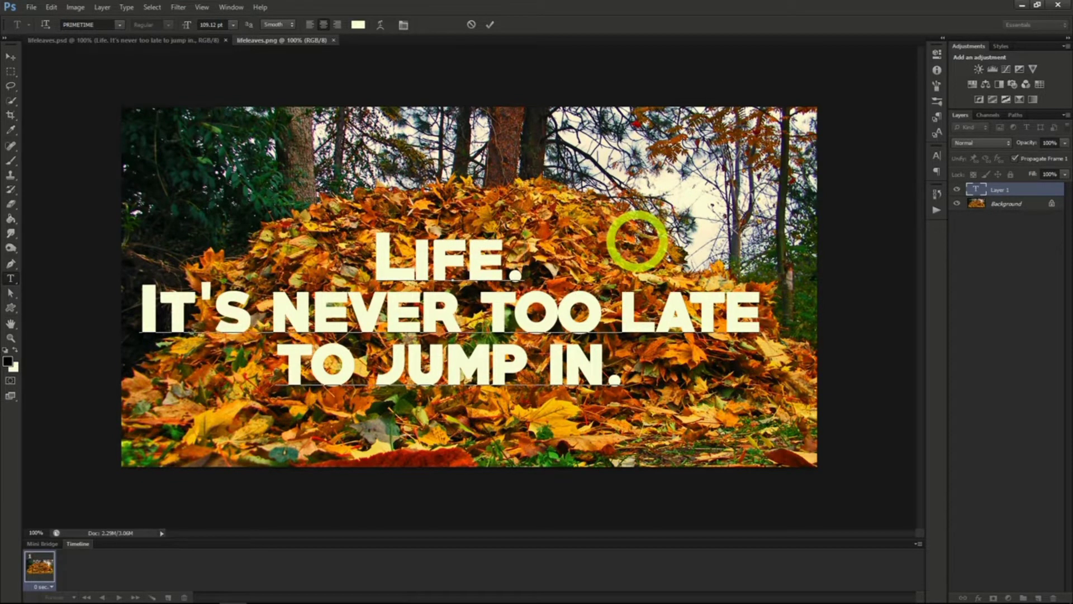
left_click(612, 309)
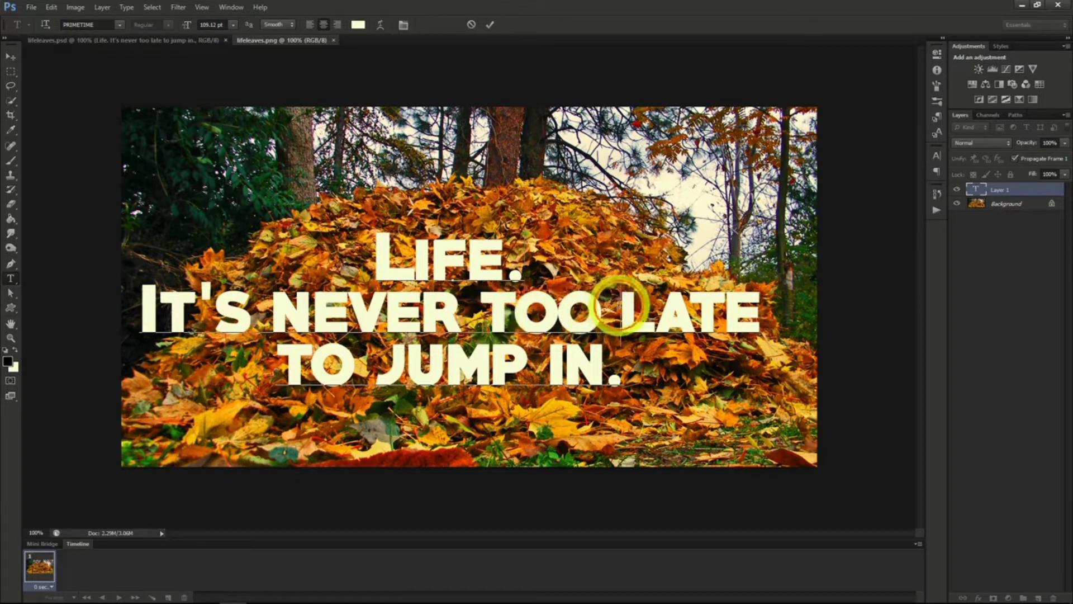
key("Return")
left_click(547, 362)
key("Delete")
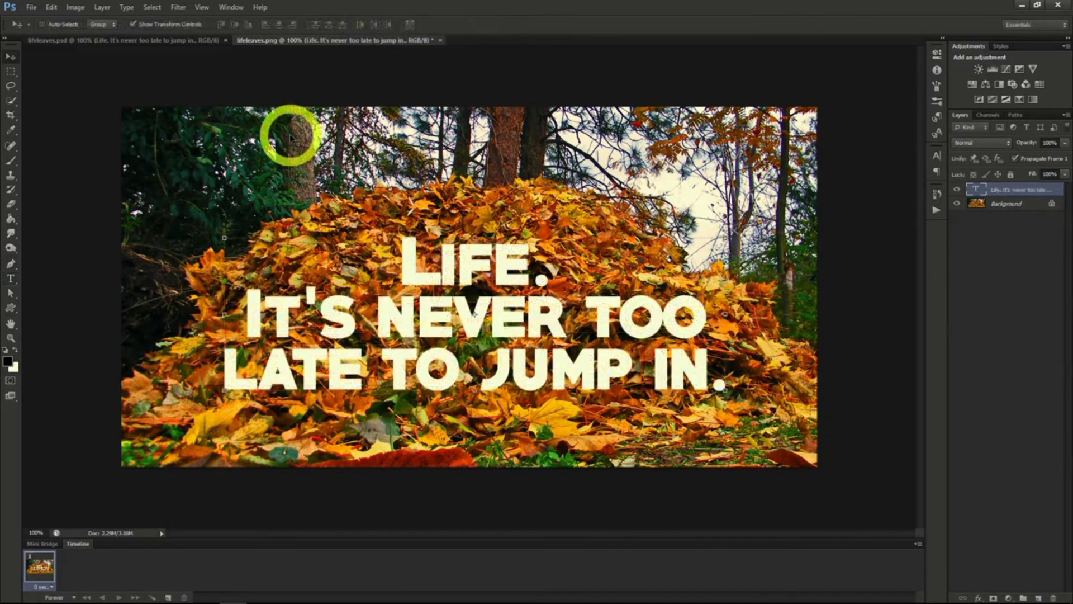
Step: Duplicate the Background layer above the text and lower the copy's opacity to 45%
left_click(1001, 205)
right_click(1000, 205)
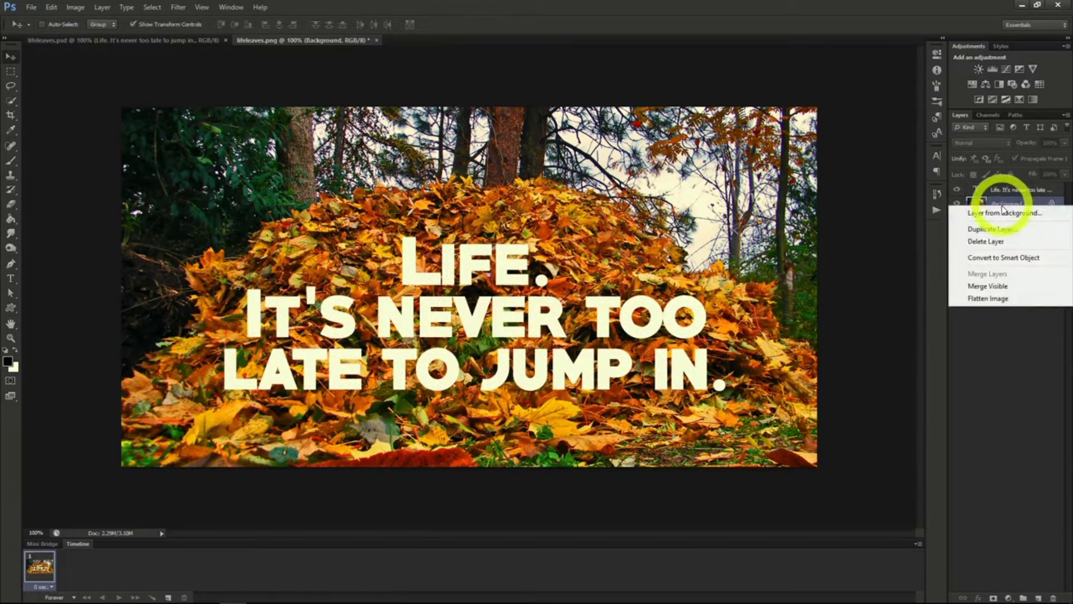
left_click(991, 230)
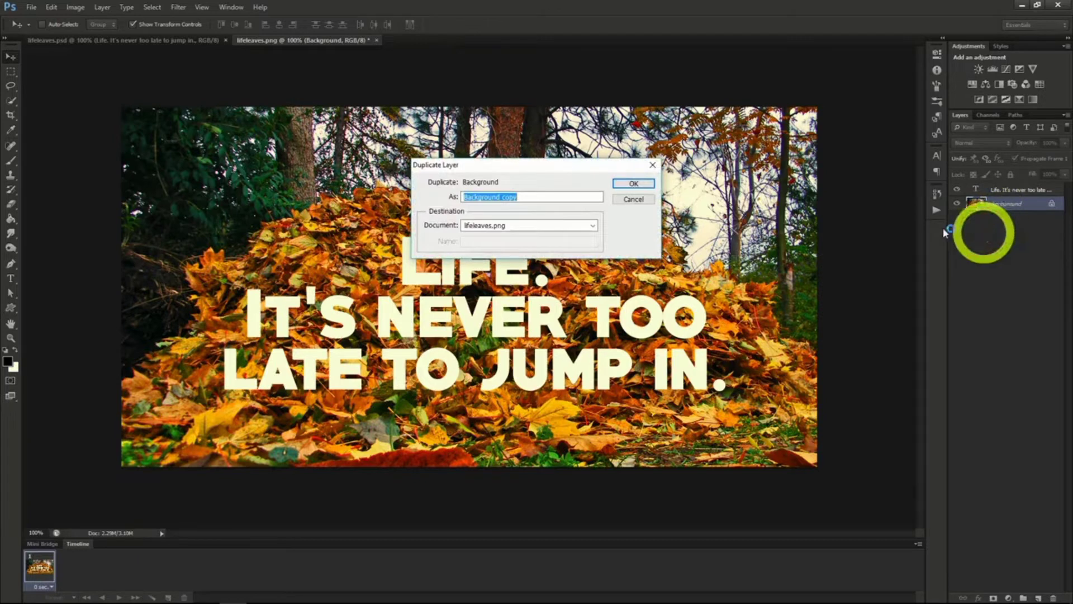
left_click(617, 185)
left_click(1064, 144)
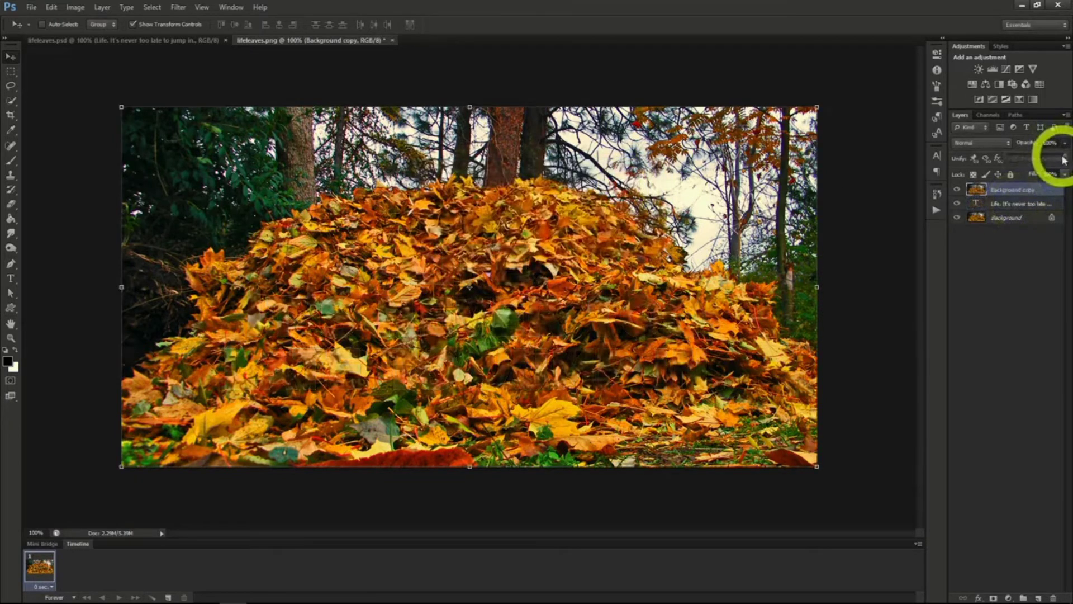
left_click_drag(1062, 159, 1034, 161)
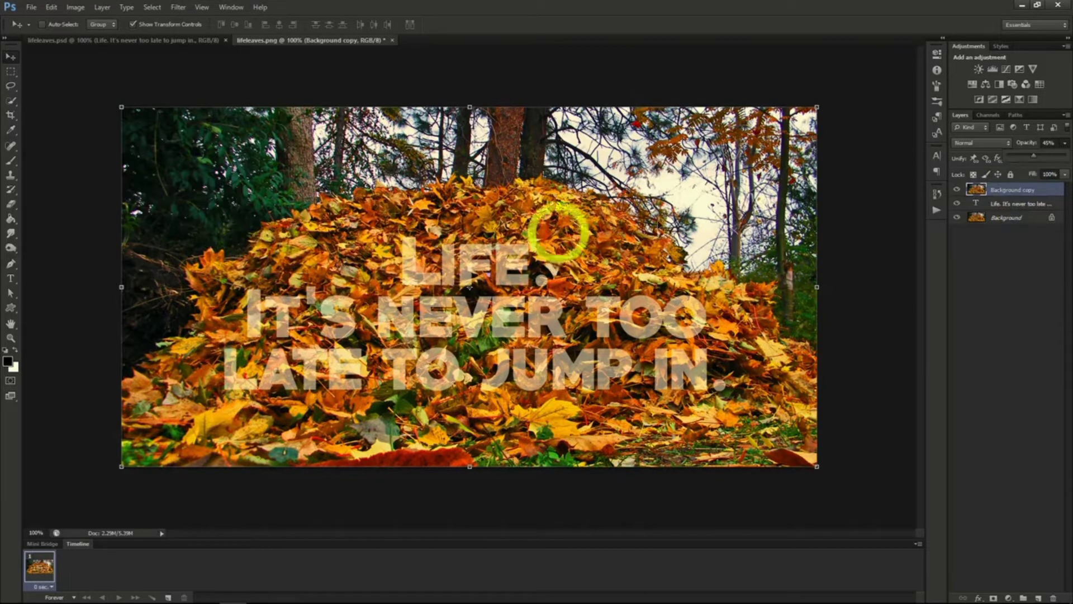
Step: Mask the Background copy to the quick-selected leaves overlapping the letters and set its opacity to 100%
left_click(11, 101)
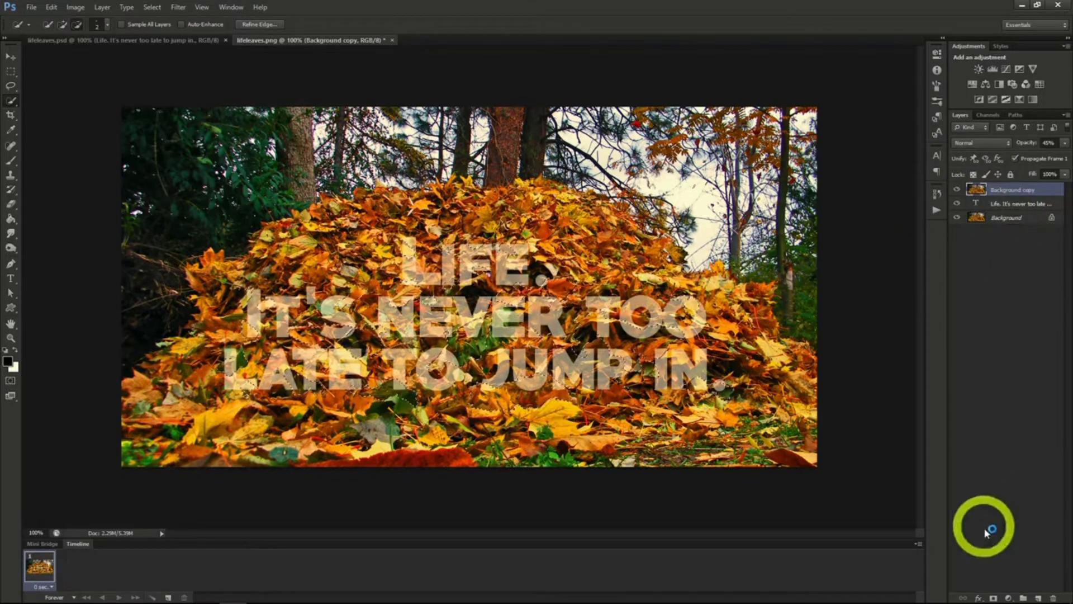
left_click(992, 597)
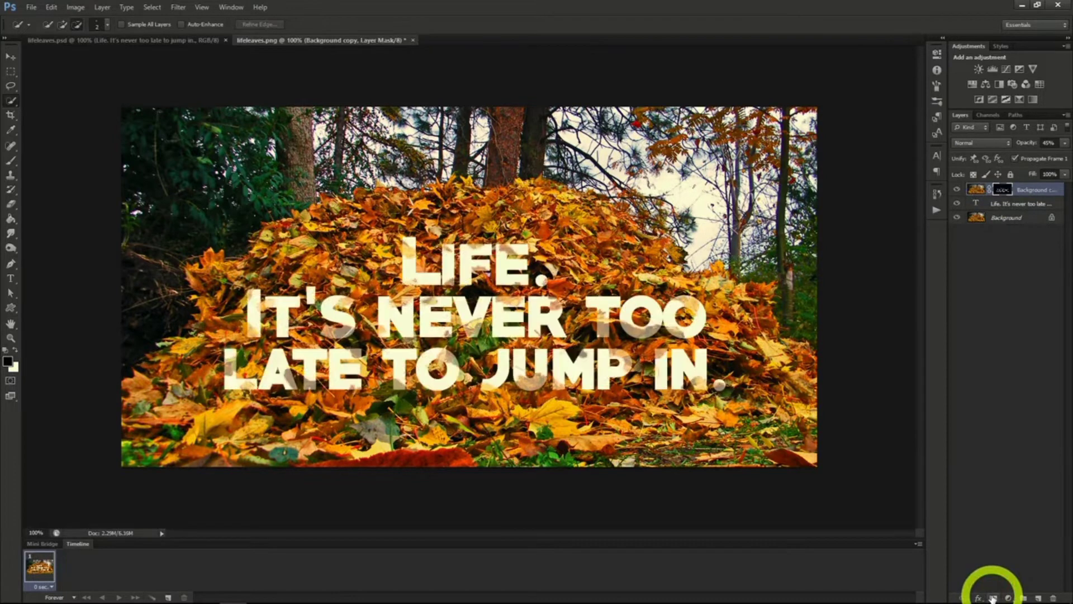
left_click(1063, 147)
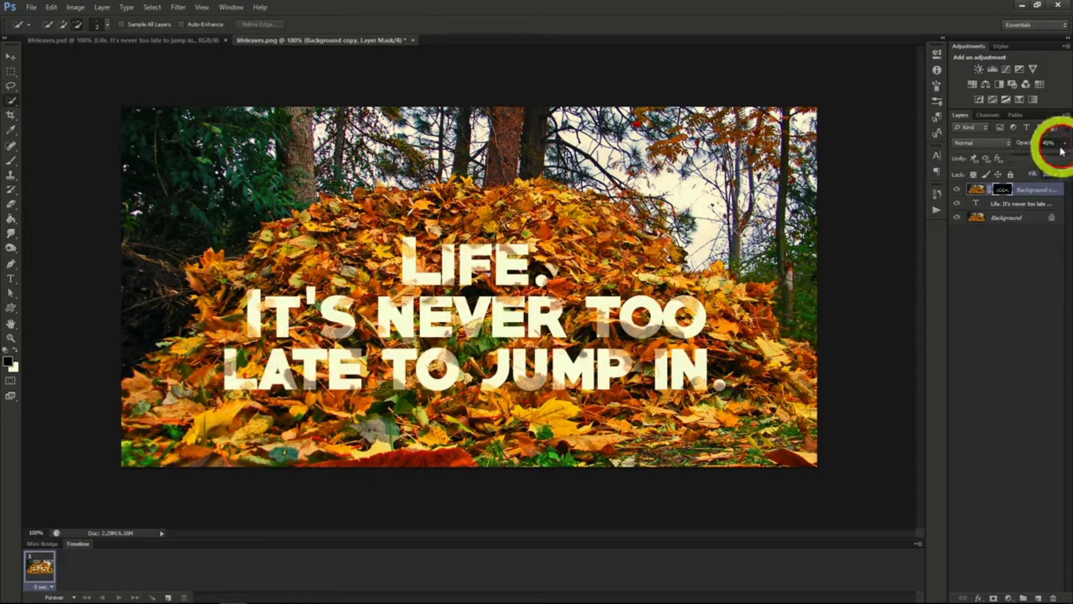
left_click_drag(1050, 159, 1068, 159)
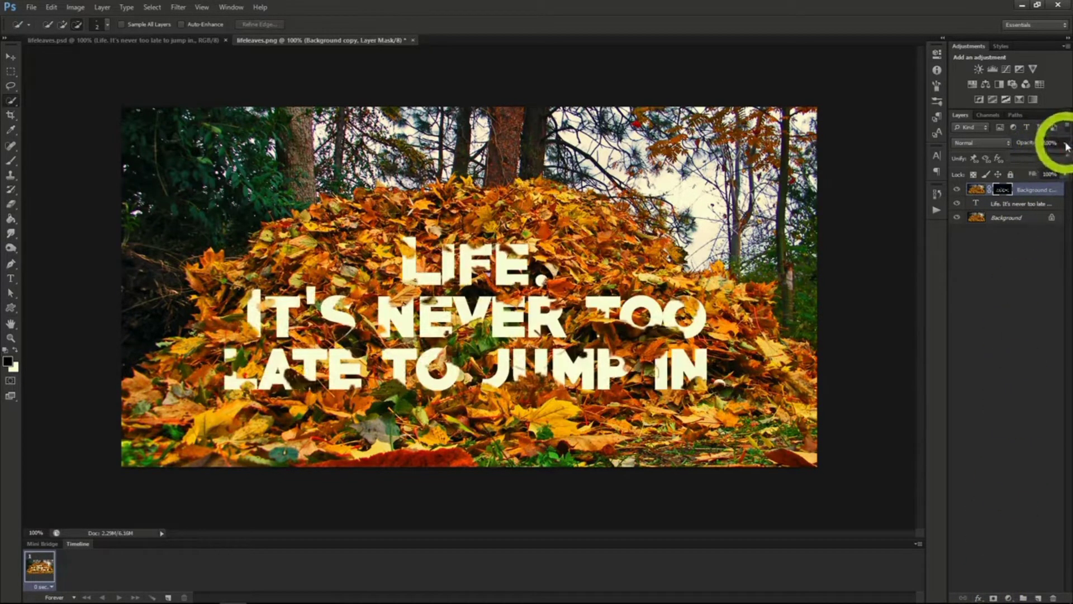
left_click(1066, 146)
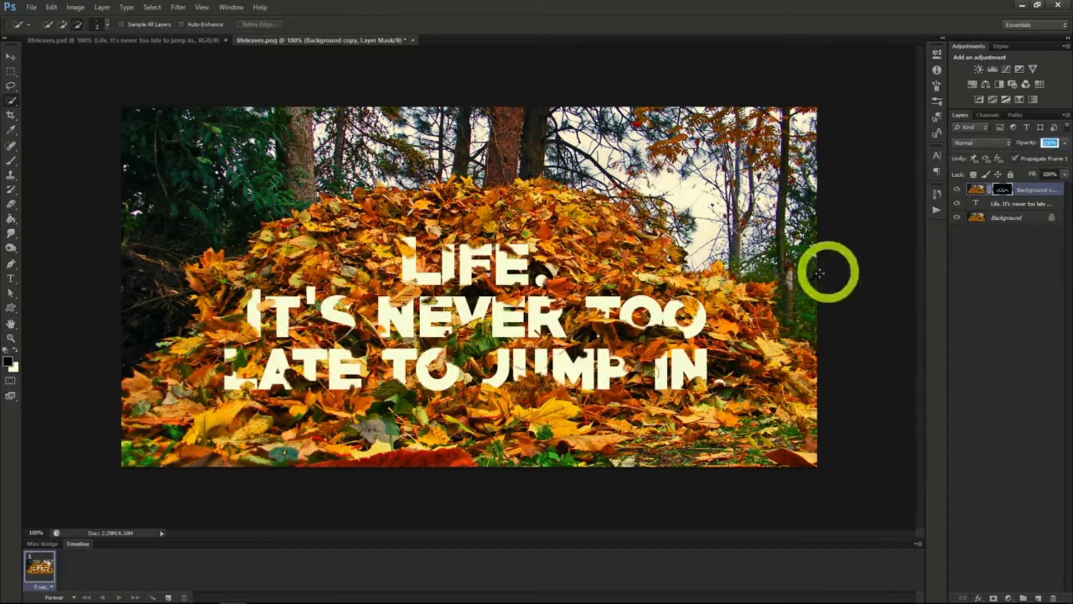
Step: Apply a Drop Shadow to the masked Background copy so the leaves cast shadows on the letters
right_click(1015, 197)
left_click(1015, 197)
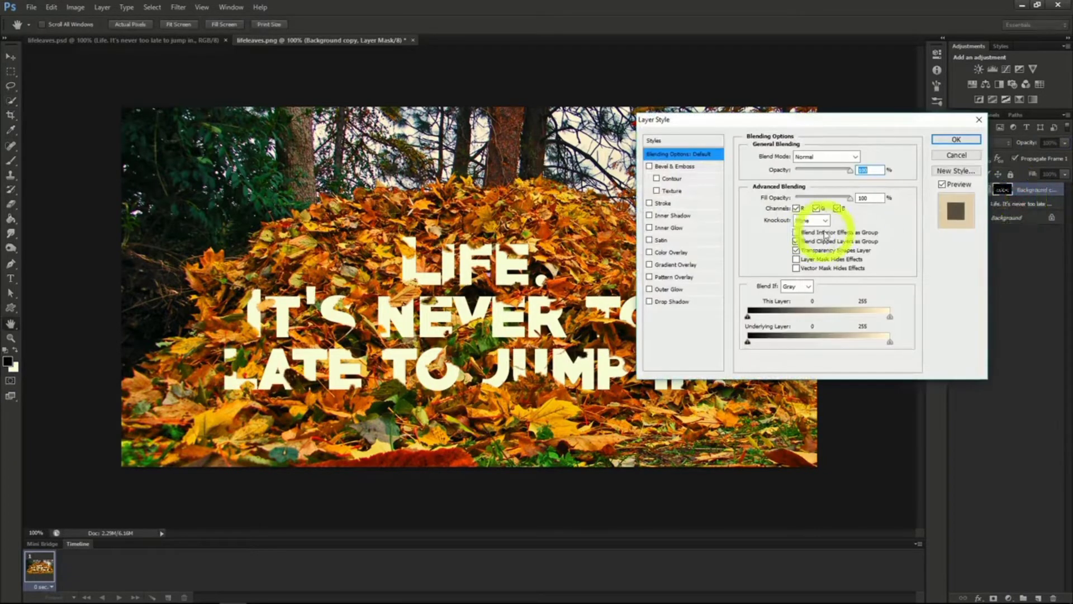
left_click(649, 301)
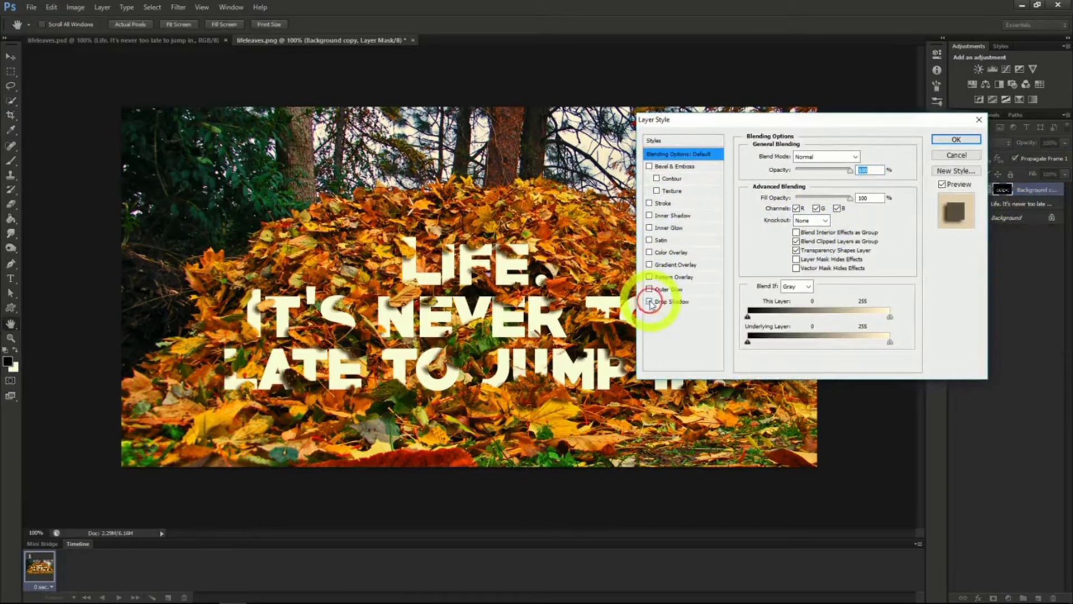
left_click(954, 140)
Step: Add a Pattern Overlay to the "Life. It's never too late..." text layer using the grey-brown stone-like pattern
left_click(1007, 225)
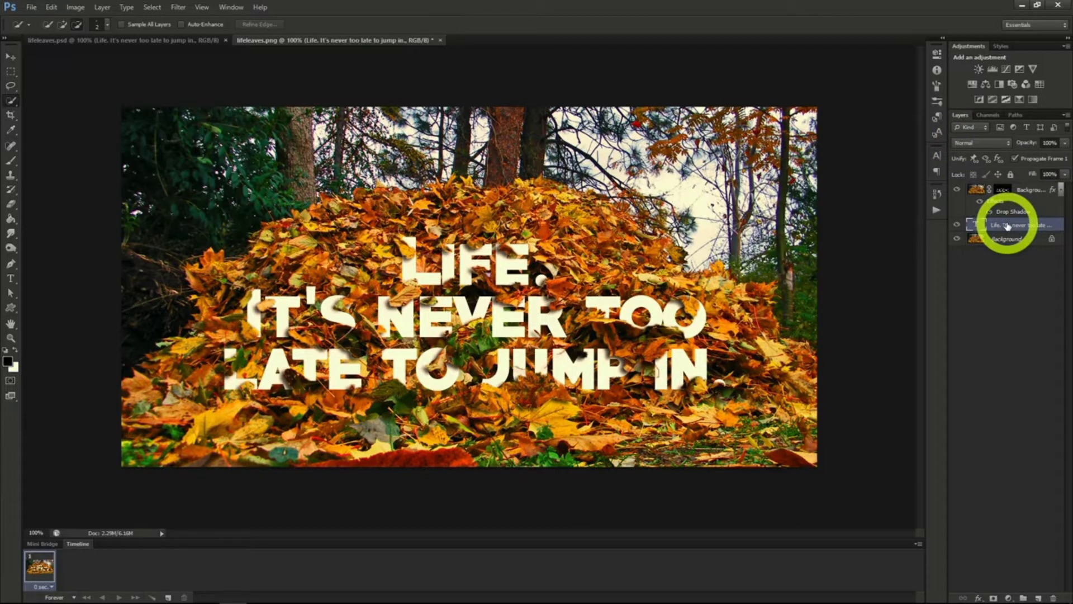
right_click(1007, 224)
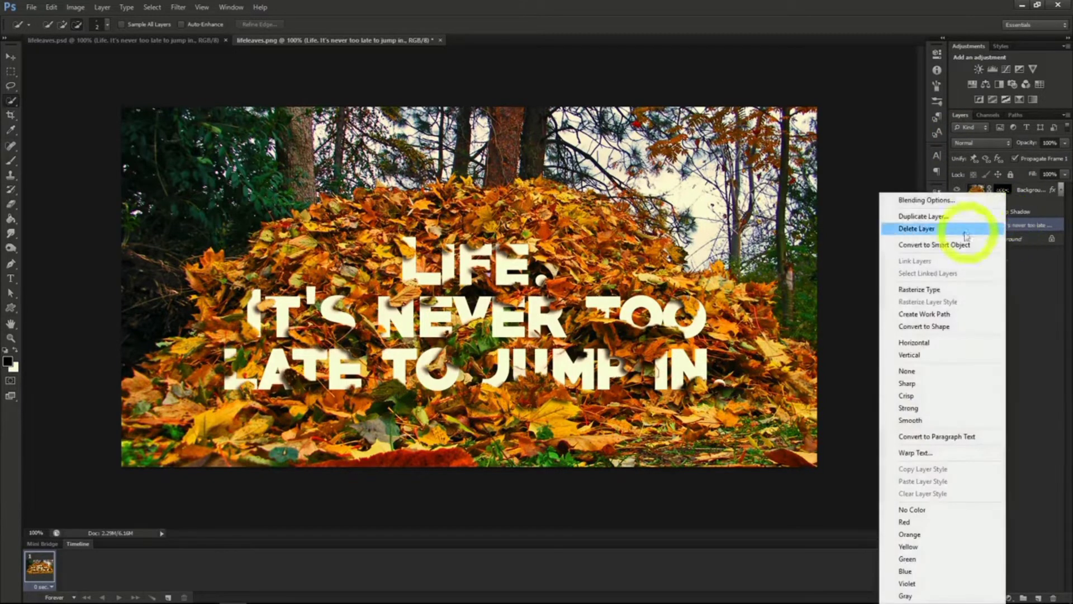
left_click(938, 202)
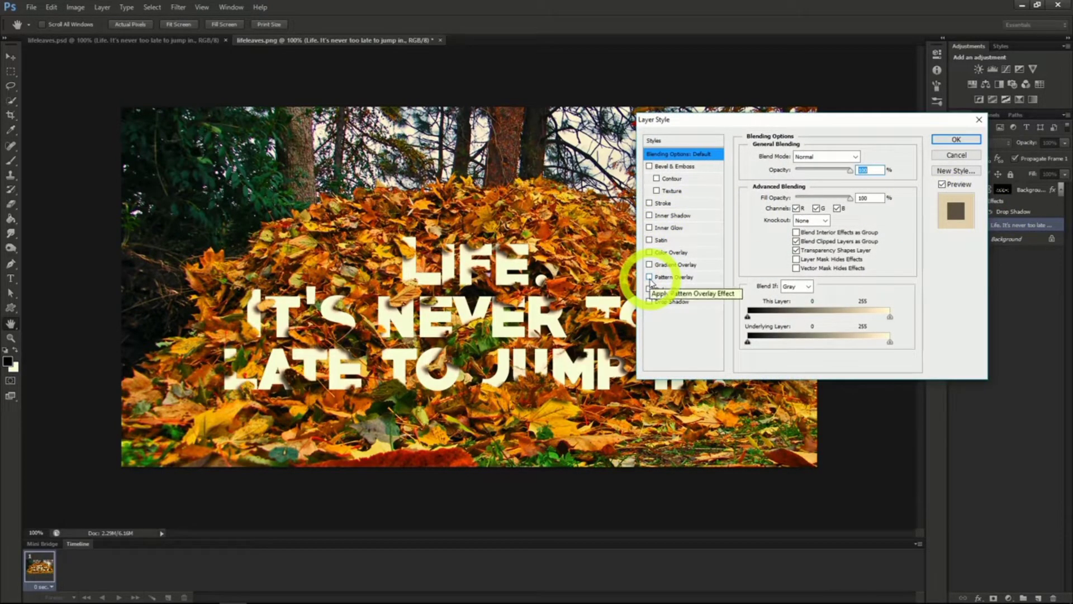
left_click(650, 278)
left_click(669, 278)
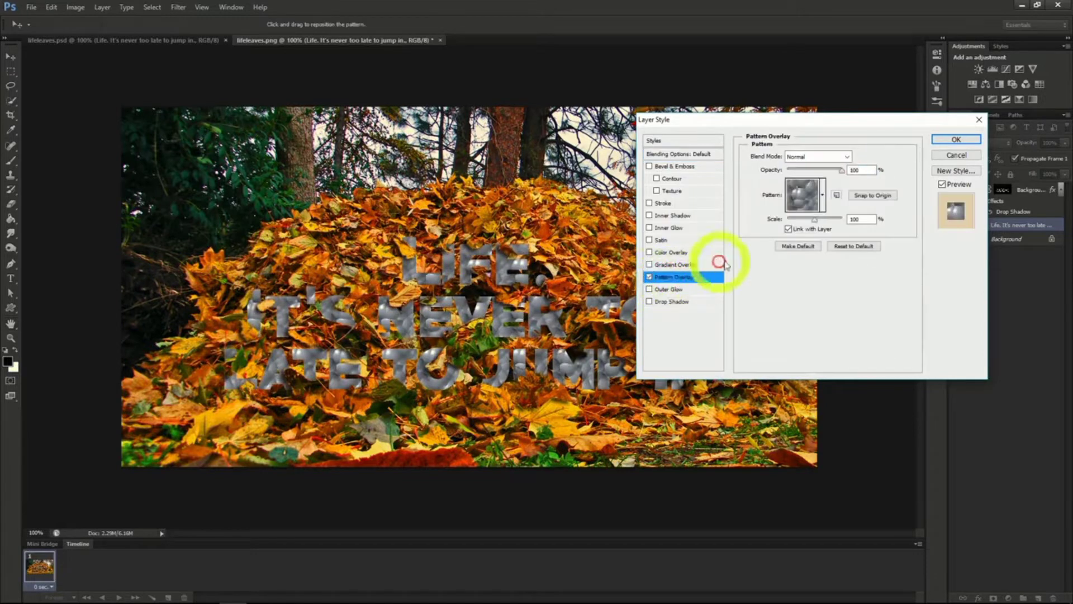
left_click(807, 196)
left_click(804, 229)
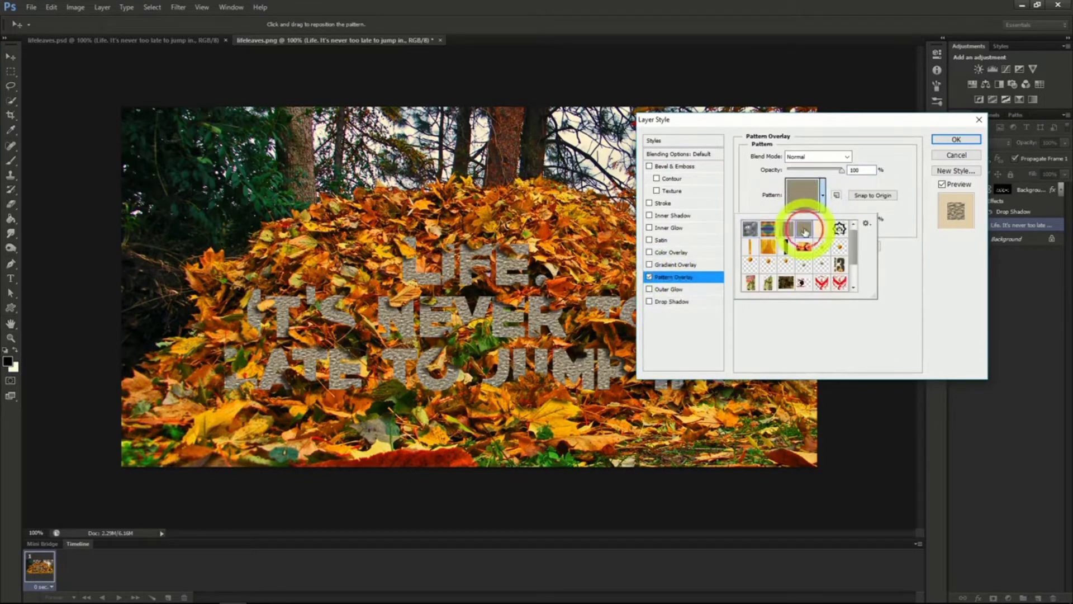
Step: Lower the text layer's Pattern Overlay opacity to about 20% and apply the layer style
left_click(832, 182)
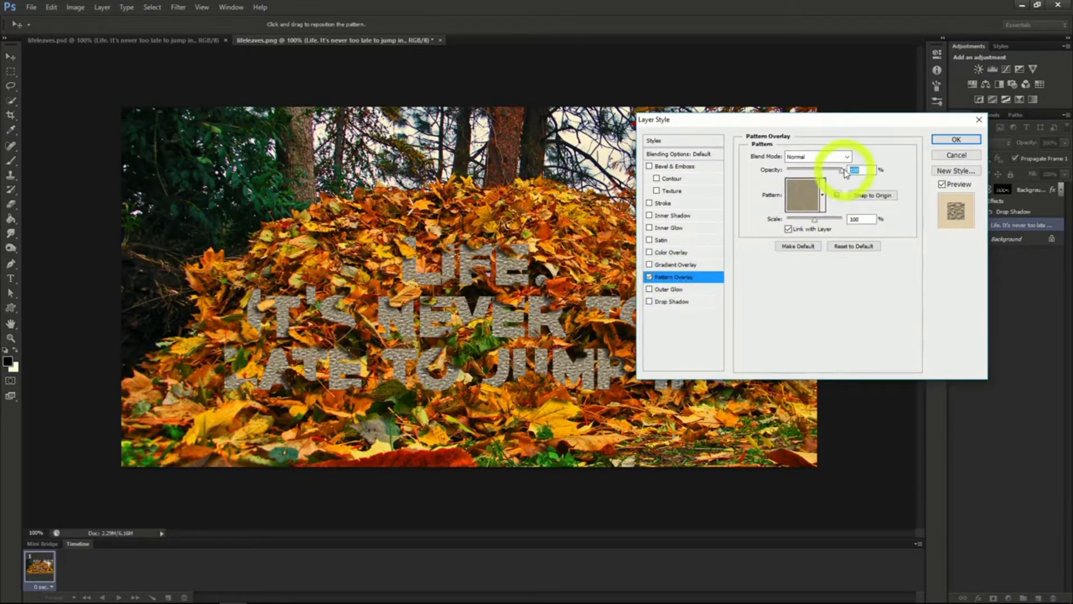
left_click_drag(841, 170, 799, 172)
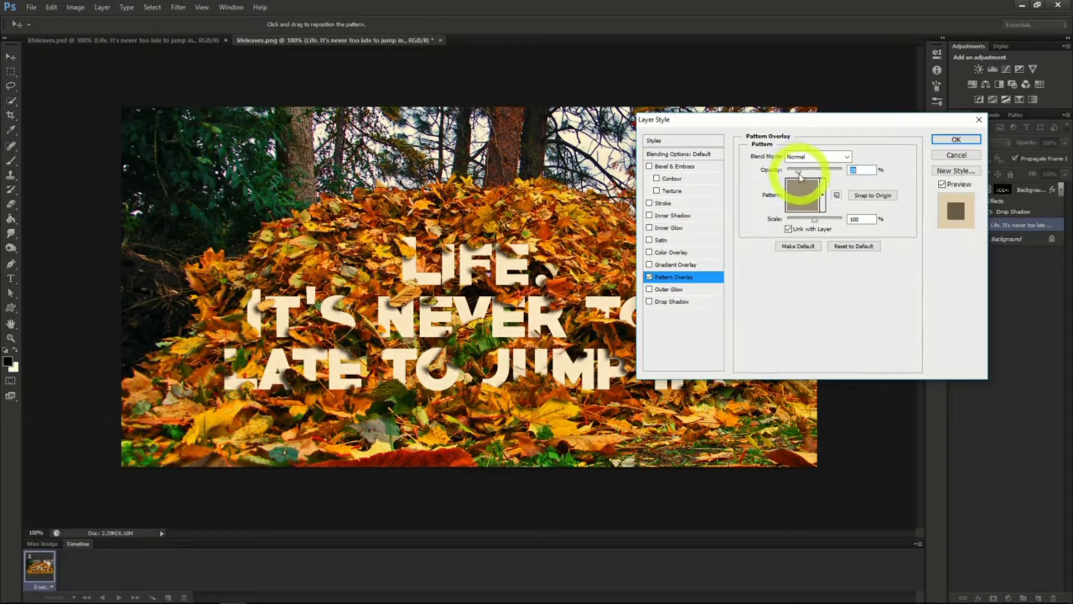
left_click(950, 139)
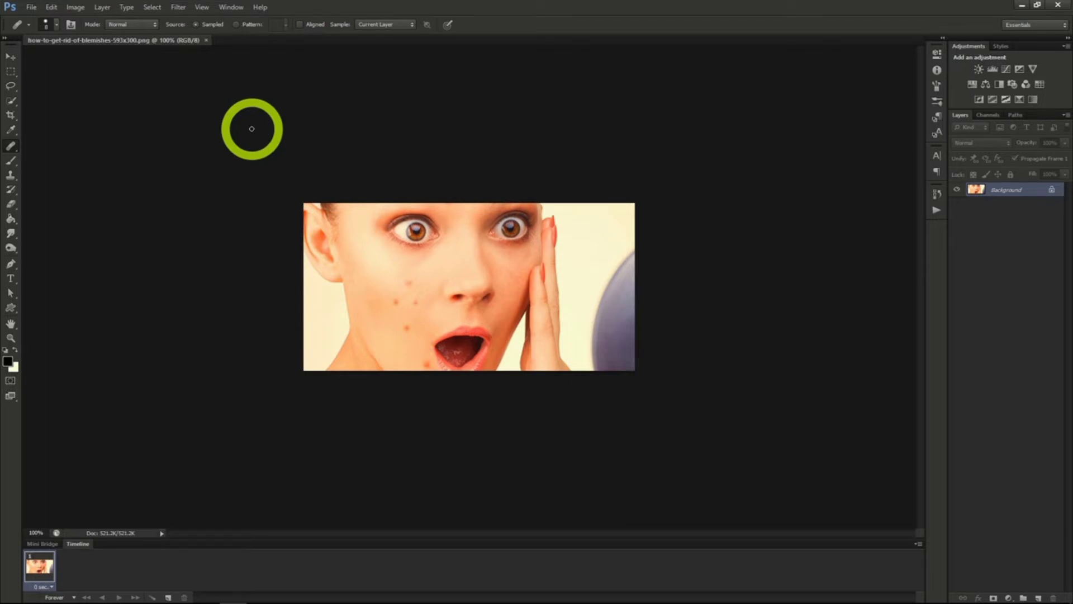
Step: Remove the three upper blemishes on the woman's cheek with the Healing Brush, sampling clean skin beside them
left_click(10, 132)
left_click(11, 145)
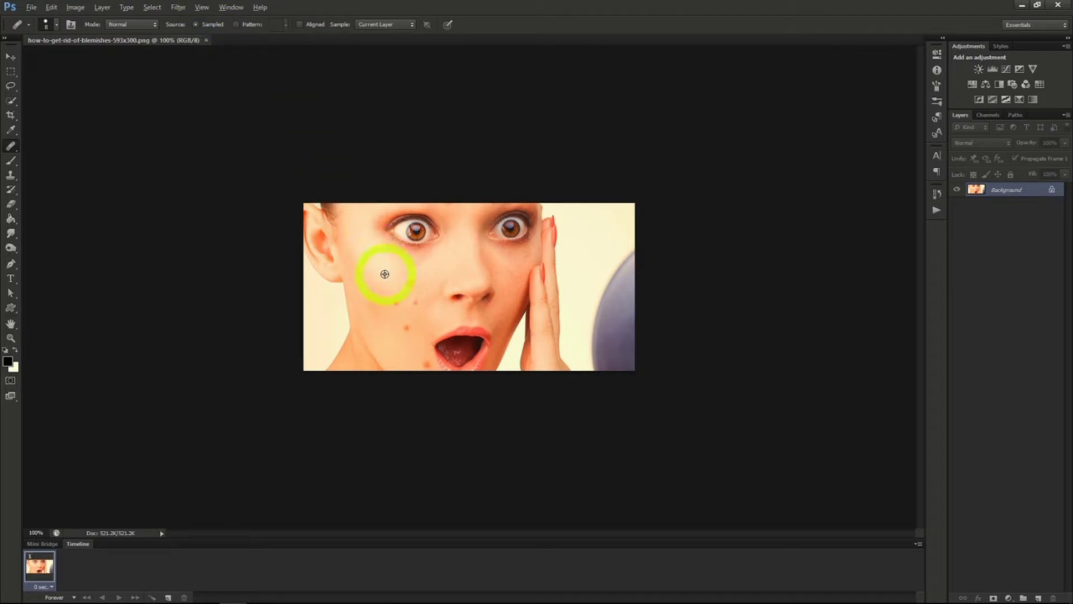
left_click(418, 277, "alt")
left_click(410, 284)
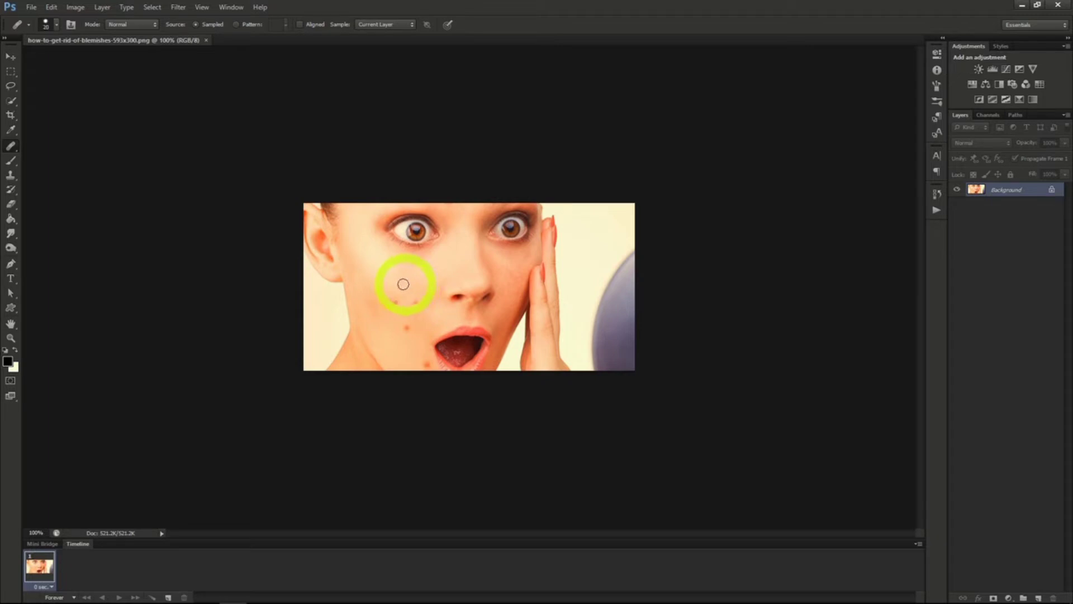
left_click(363, 281)
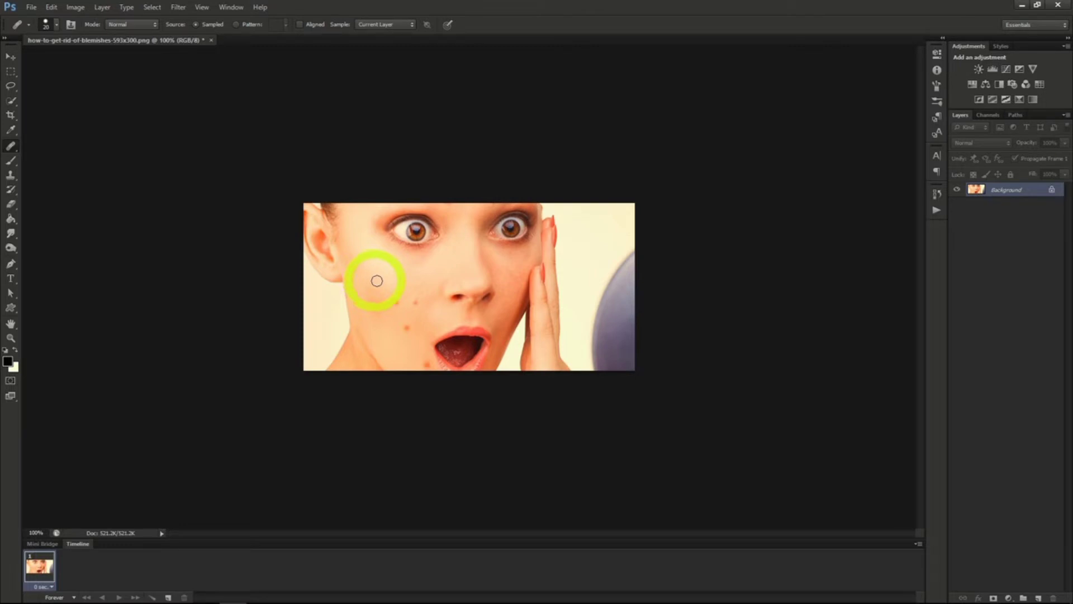
left_click_drag(404, 302, 419, 306)
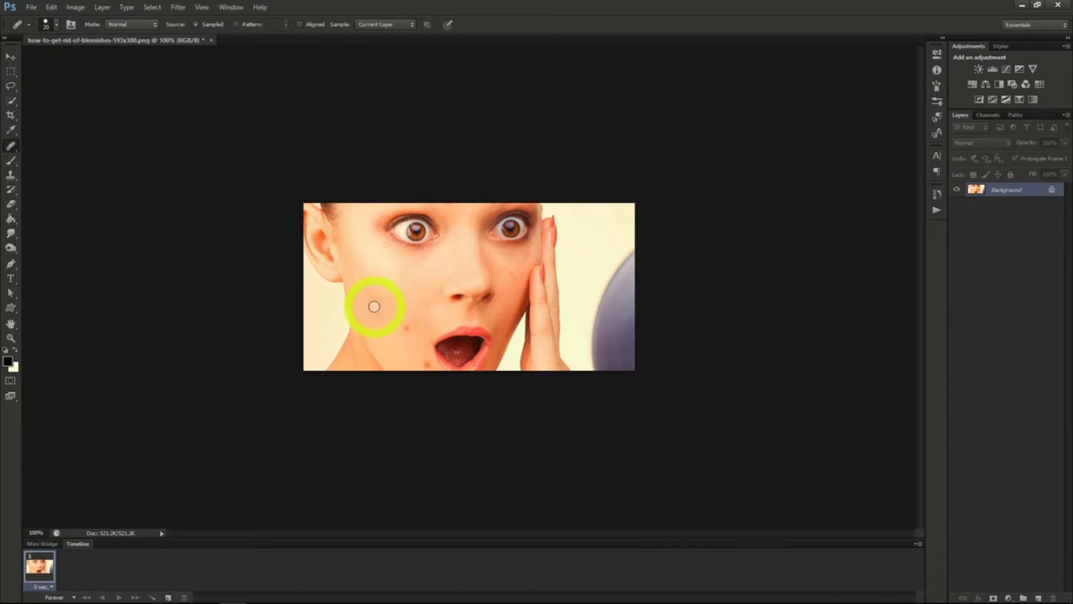
Step: Remove the remaining blemishes on the lower cheek and beside the mouth with the Spot Healing Brush in Proximity Match mode
right_click(9, 147)
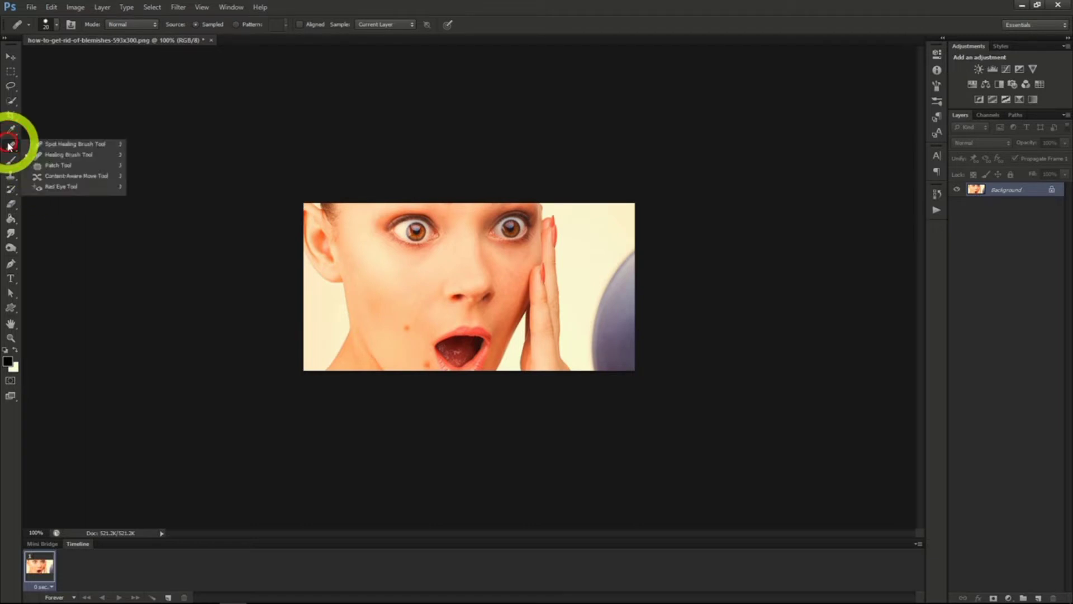
left_click(58, 146)
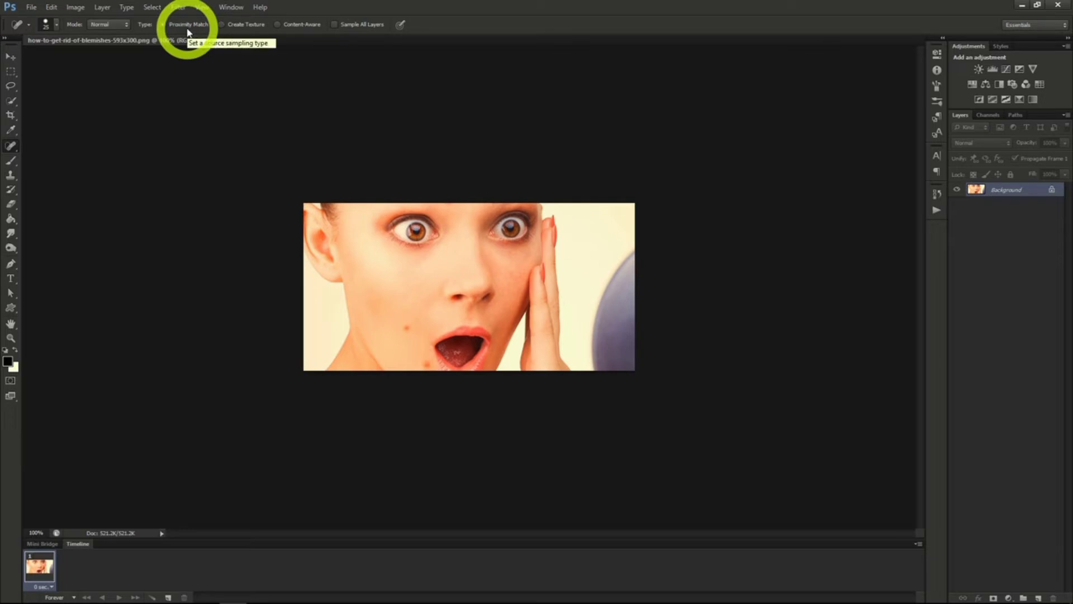
left_click(407, 330)
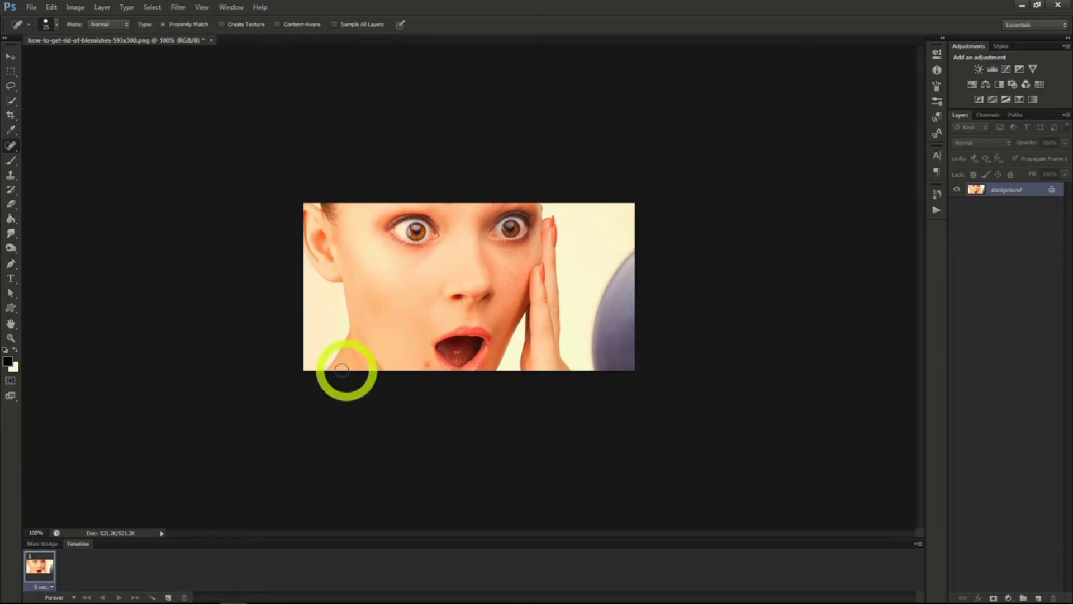
left_click(406, 352)
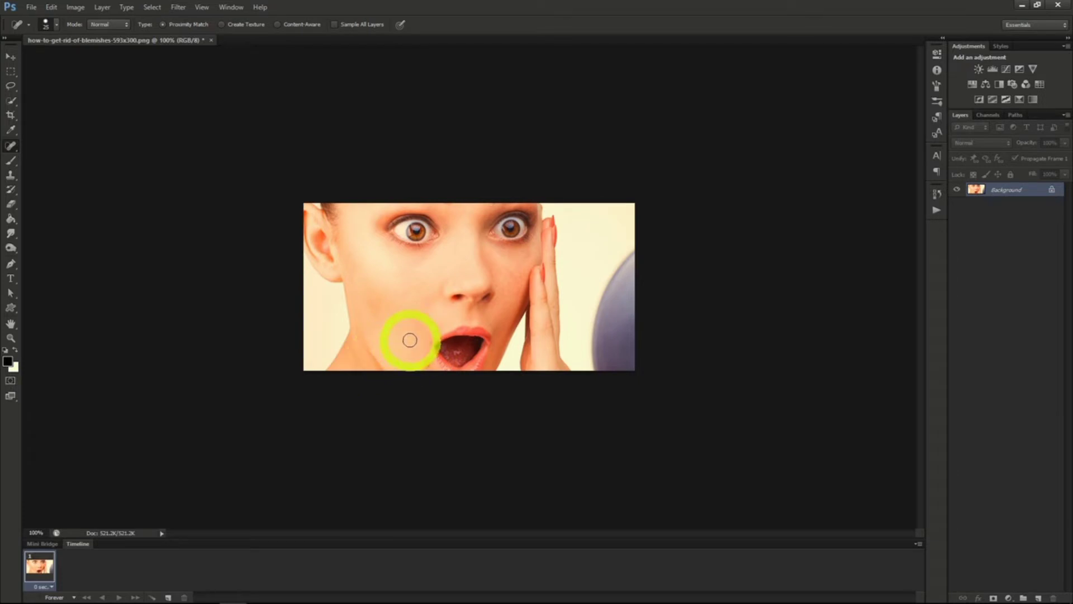
left_click(426, 363)
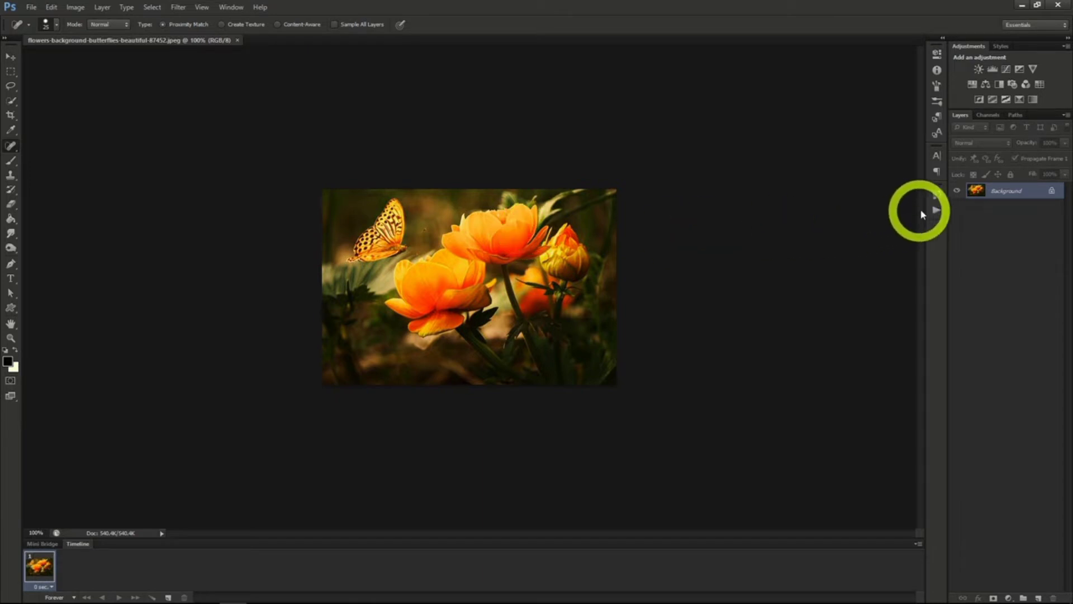
Step: Convert the flower photo's Background to a smart object and apply Stained Glass with cell size 2, border thickness 1 and light intensity 2
right_click(997, 191)
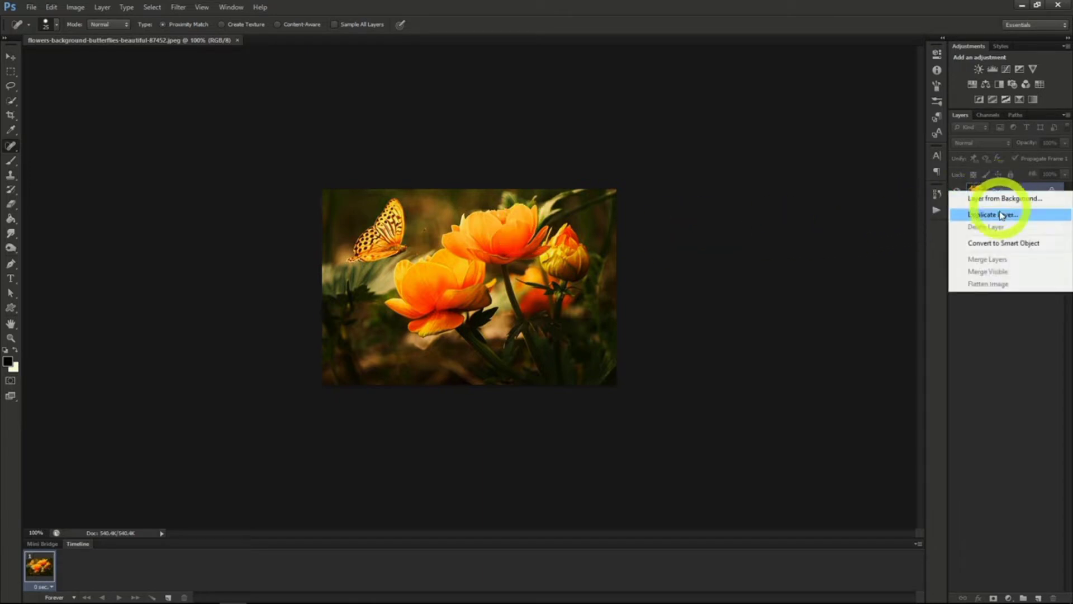
left_click(1000, 244)
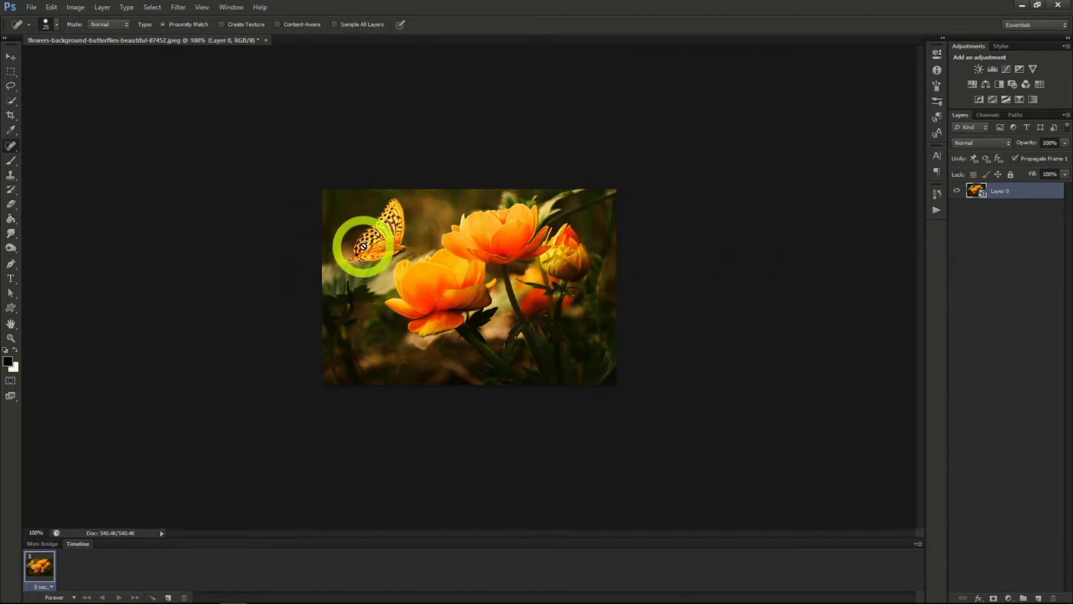
left_click(176, 7)
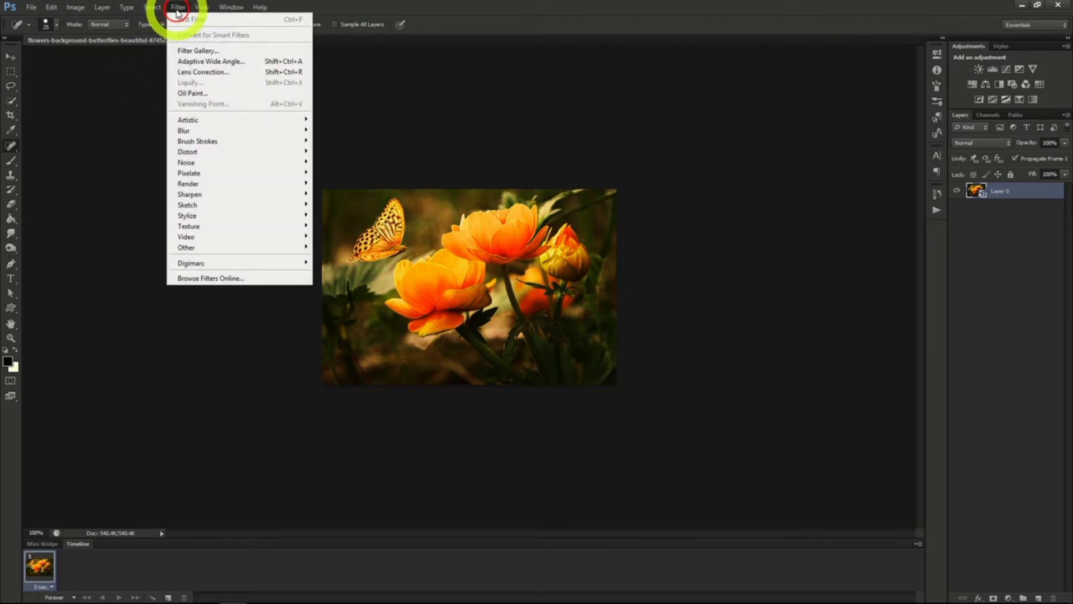
mouse_move(204, 225)
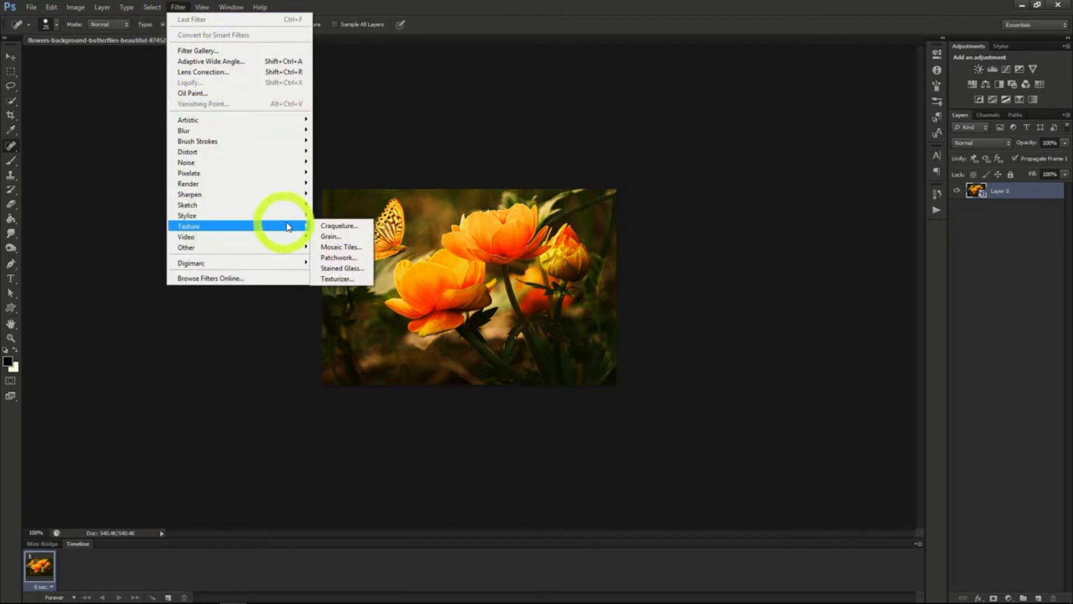
left_click(342, 267)
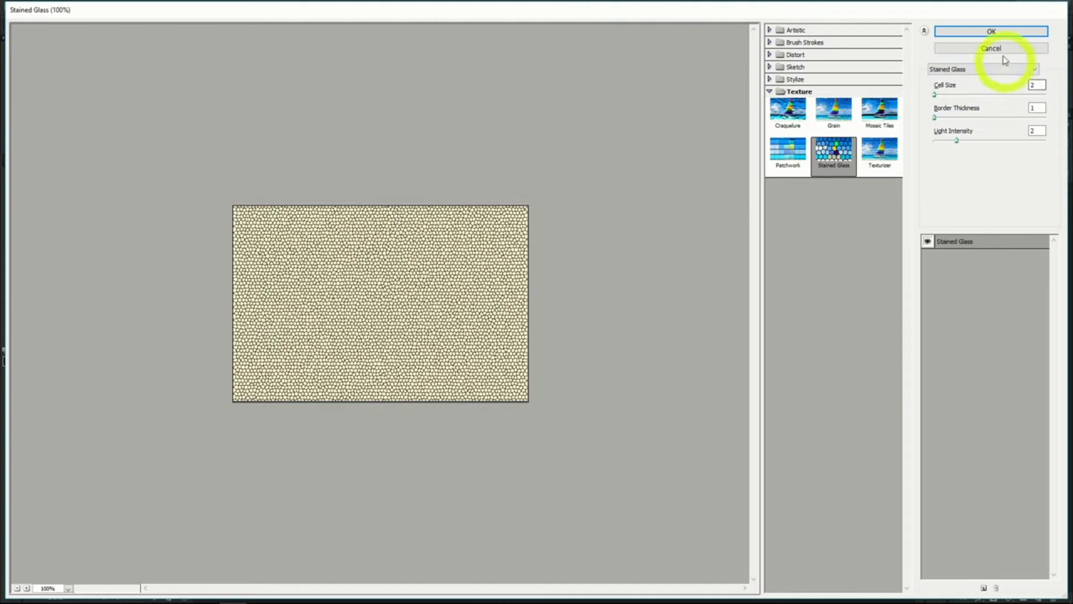
left_click(990, 32)
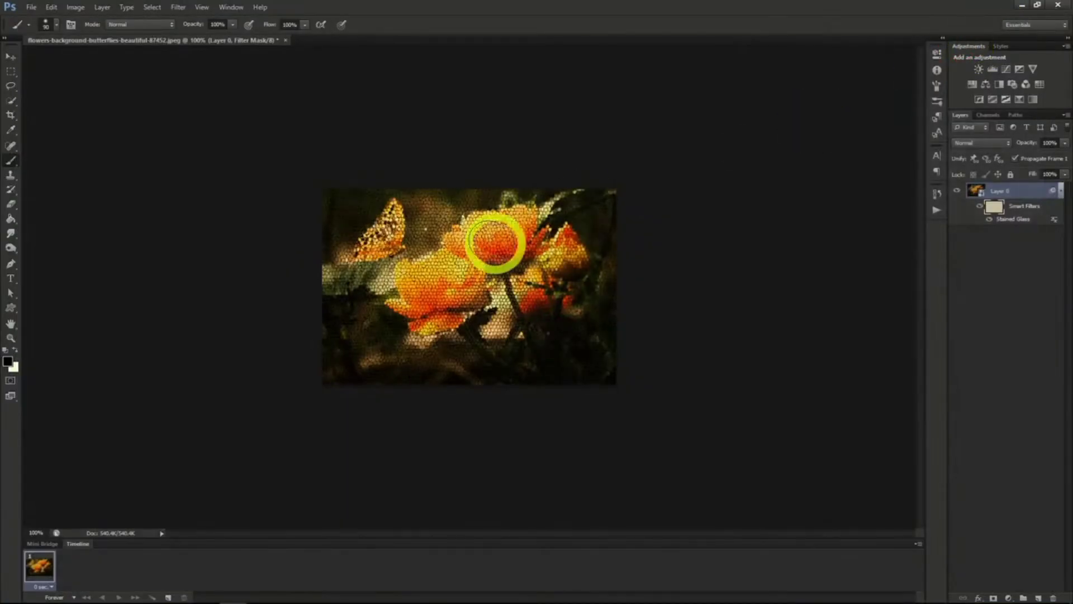
Step: Quick-select the butterfly and fill it with black on the smart filter mask to keep it free of the Stained Glass effect
mouse_move(495, 244)
left_mouse_down()
mouse_move(429, 256)
mouse_move(373, 245)
mouse_move(371, 233)
mouse_move(388, 240)
left_mouse_up()
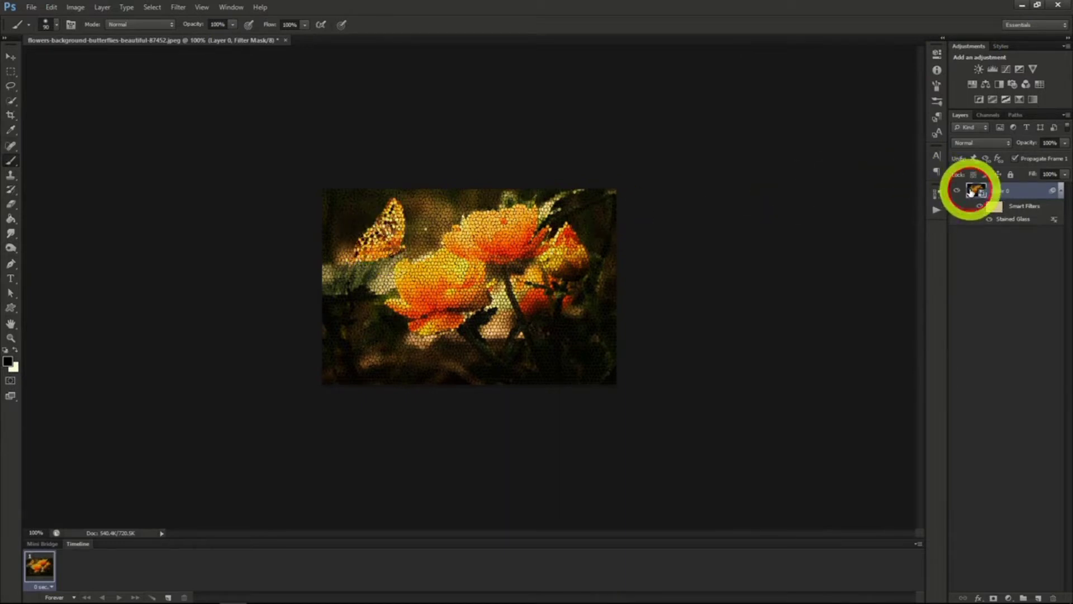
left_click(975, 190)
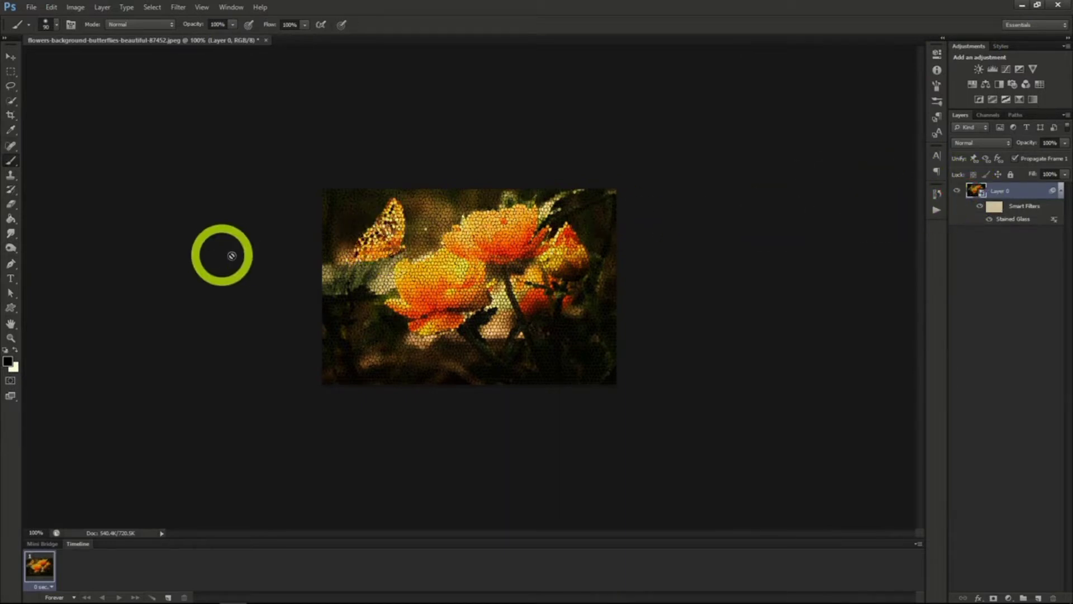
left_click(11, 100)
left_click(383, 232)
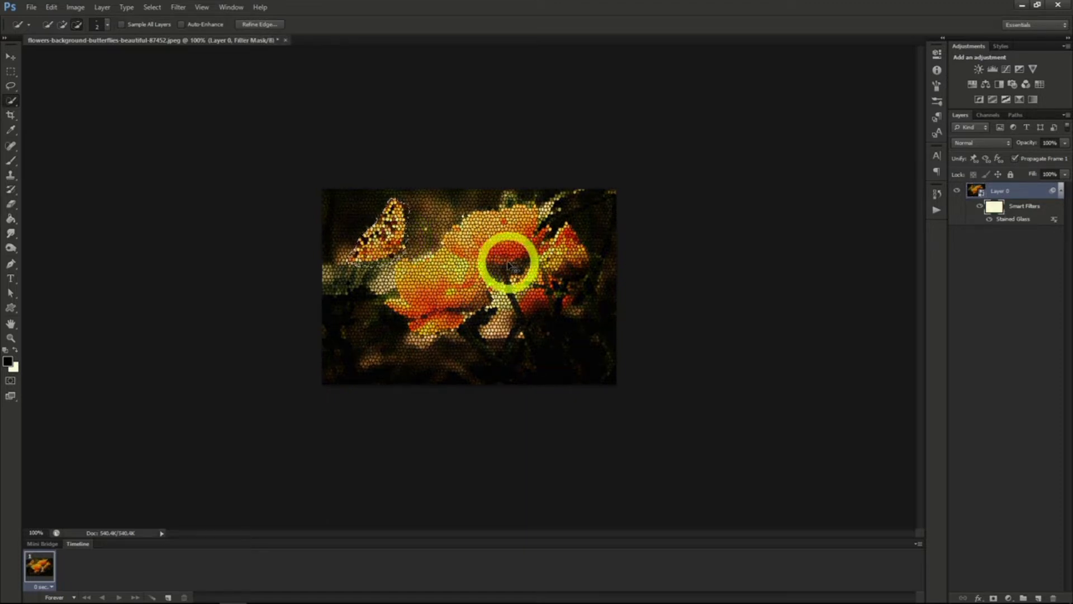
key("alt+BackSpace")
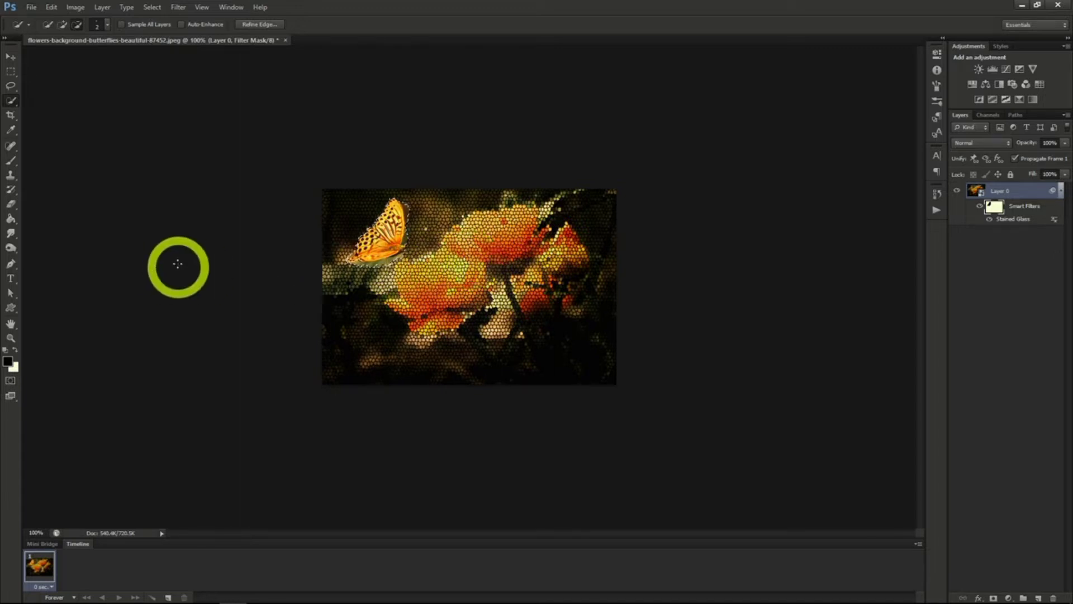
key("b")
key("x")
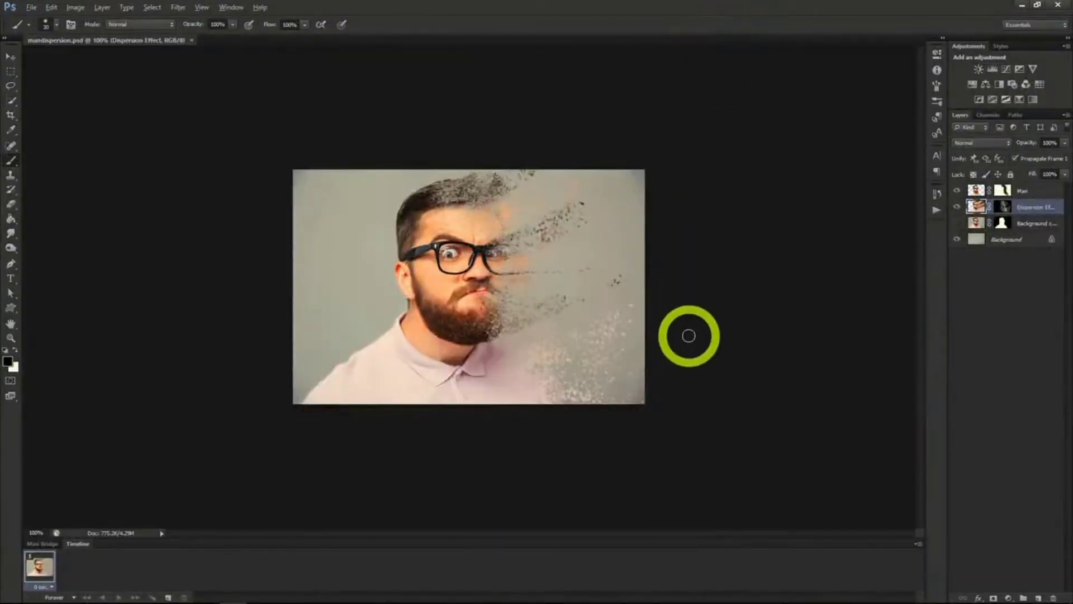
Step: Duplicate the Background layer of the bearded man's photo as "Background copy"
scroll(691, 333, "up", 2)
scroll(692, 333, "up", 1)
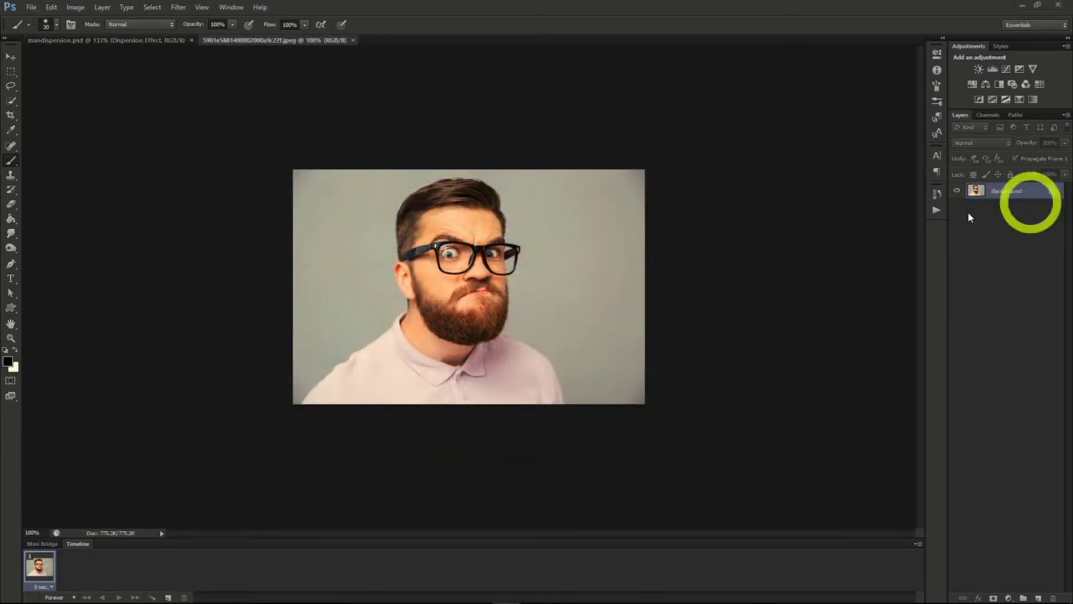
right_click(997, 191)
left_click(994, 219)
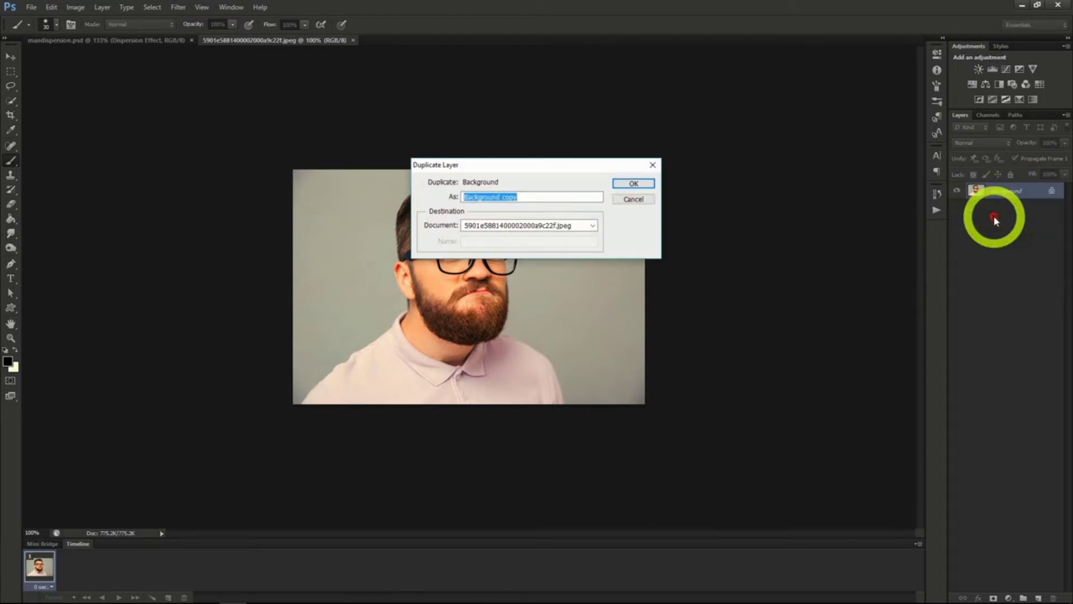
left_click(632, 184)
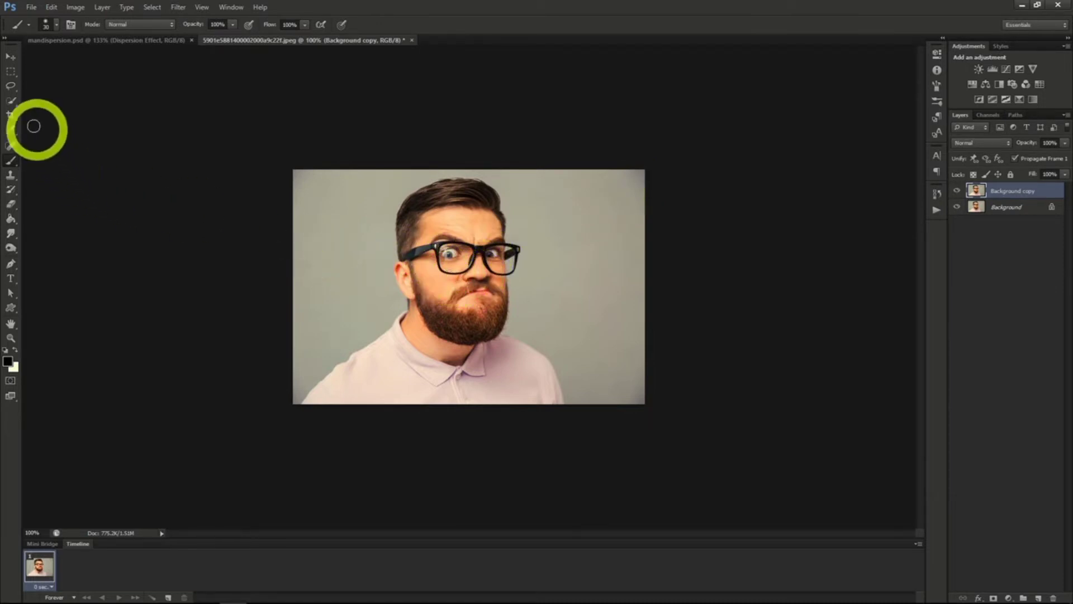
Step: Lasso loosely around the man on the Background layer and fill the selection with matching grey backdrop to remove him
left_click(11, 85)
key("alt+bracketleft")
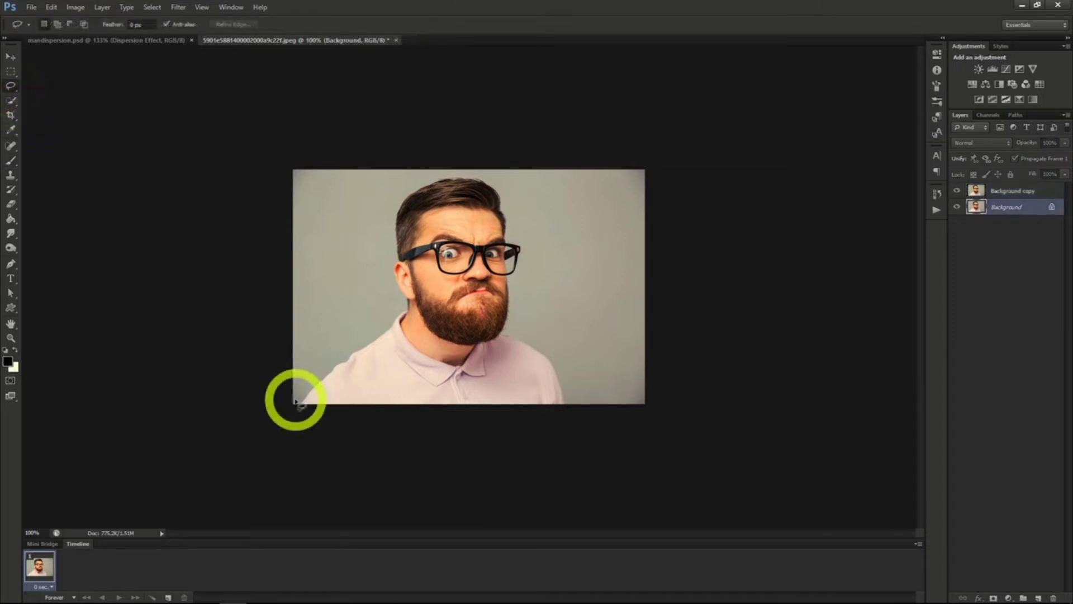
mouse_move(296, 400)
left_mouse_down()
mouse_move(325, 327)
mouse_move(376, 320)
mouse_move(383, 234)
mouse_move(404, 182)
mouse_move(491, 173)
mouse_move(517, 207)
mouse_move(532, 322)
mouse_move(565, 374)
mouse_move(567, 406)
mouse_move(499, 422)
mouse_move(345, 420)
mouse_move(287, 415)
mouse_move(296, 385)
left_mouse_up()
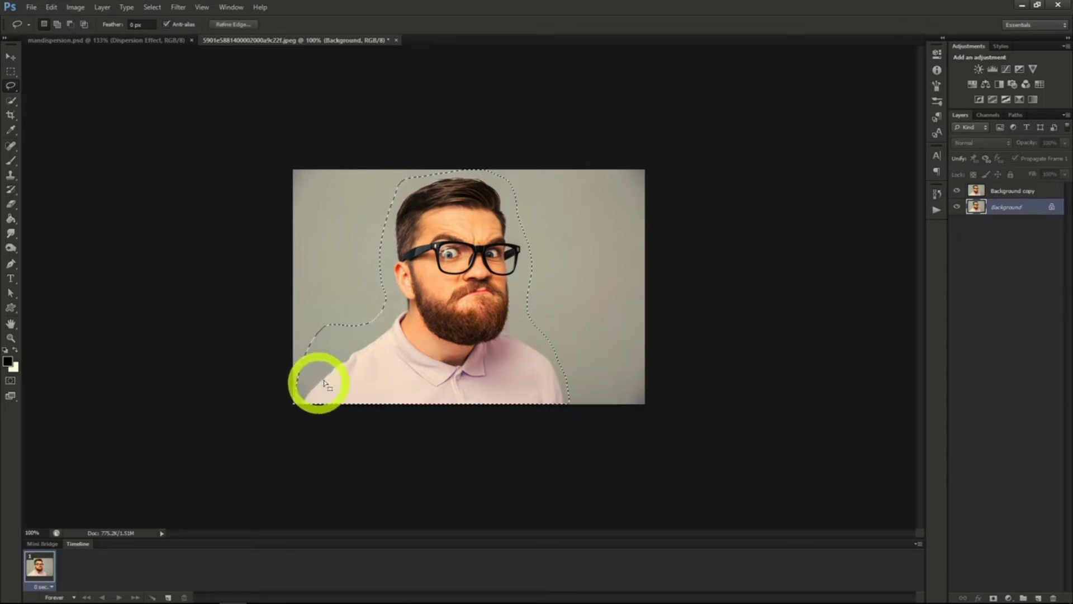
right_click(394, 347)
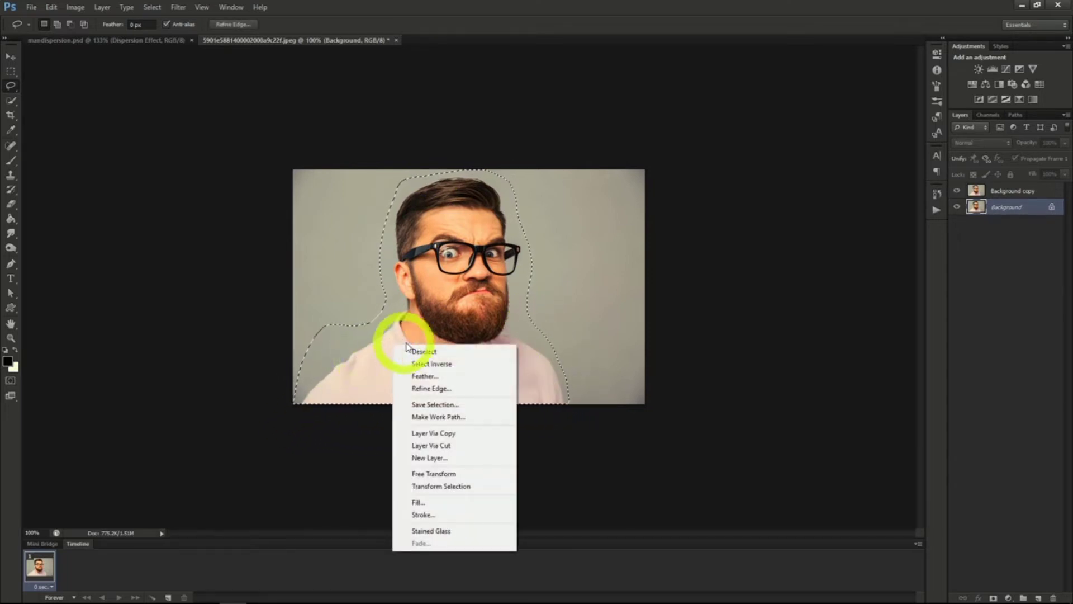
left_click(437, 503)
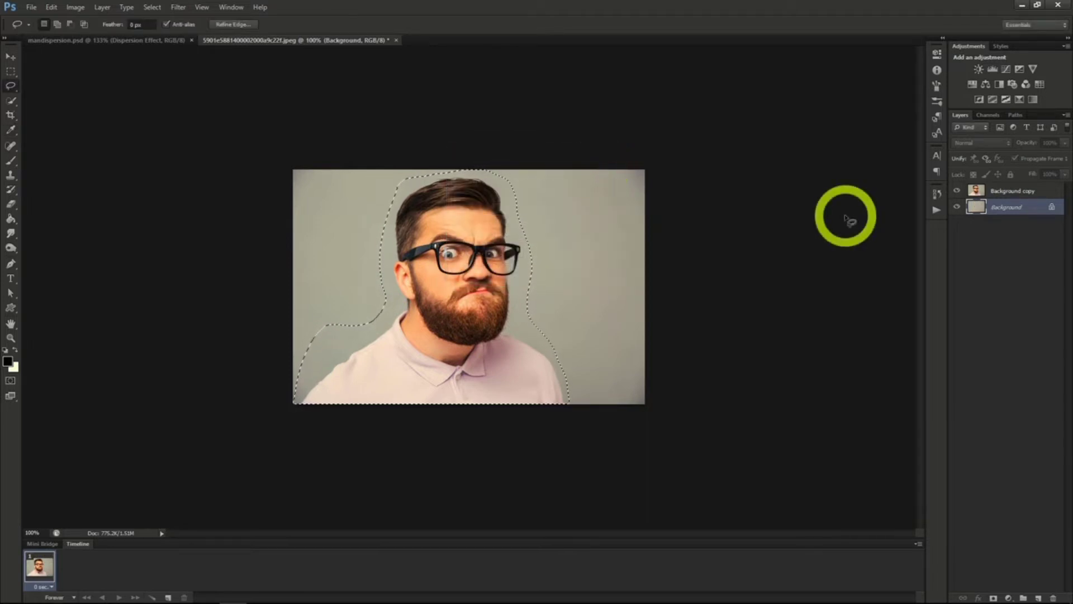
Step: Quick-select the man's head, glasses, beard and shirt on the Background copy layer, replacing the loose lasso selection
left_click(1010, 193)
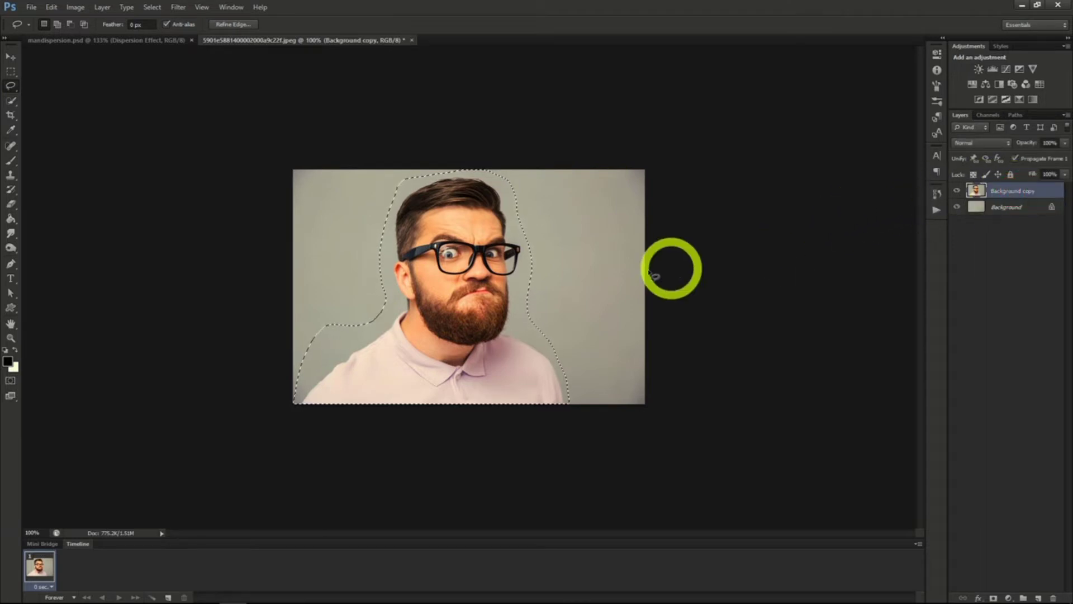
left_click(11, 100)
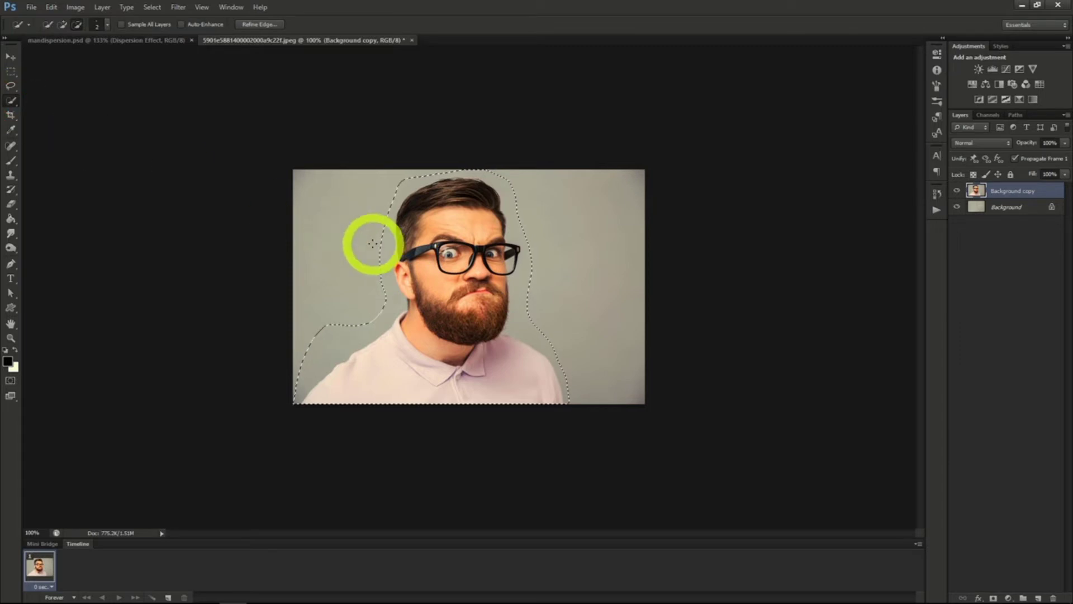
right_click(354, 244)
left_click(364, 248)
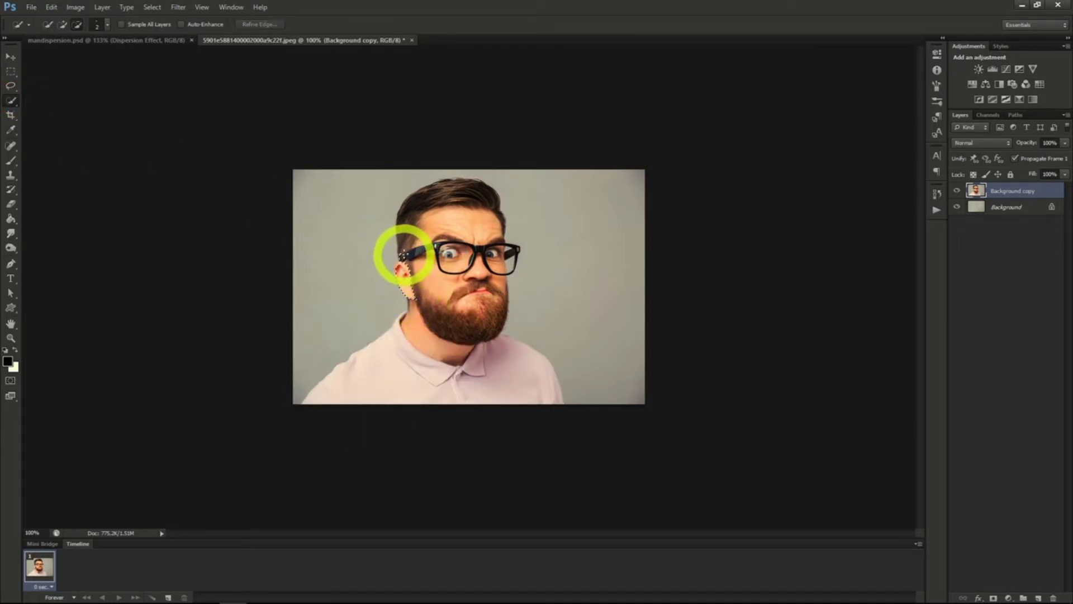
mouse_move(440, 190)
left_mouse_down()
mouse_move(476, 185)
mouse_move(492, 208)
mouse_move(503, 265)
mouse_move(492, 334)
mouse_move(466, 298)
mouse_move(462, 255)
mouse_move(437, 257)
left_mouse_up()
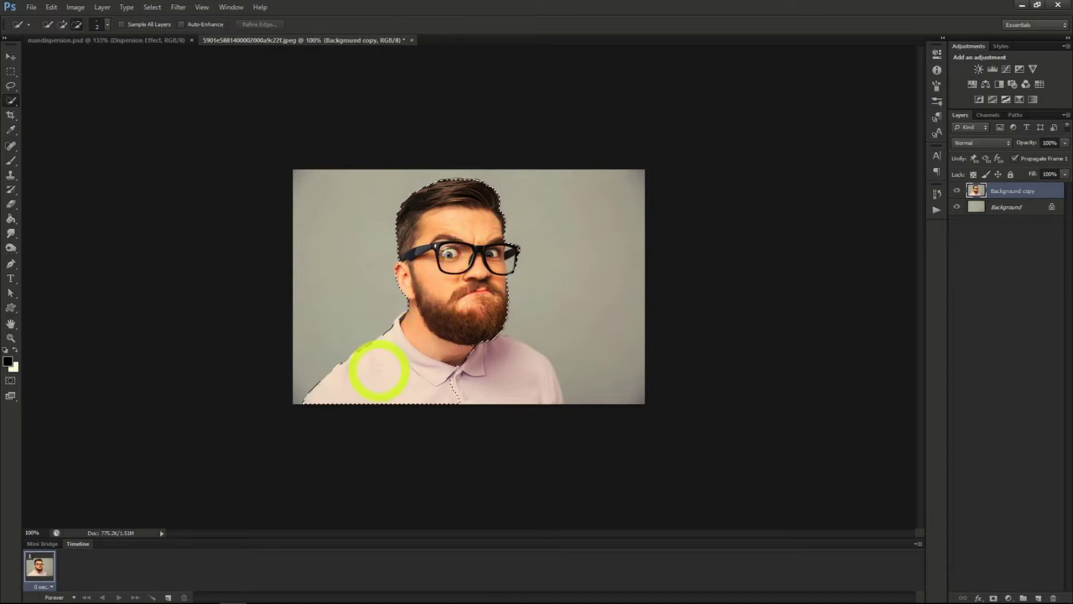
mouse_move(366, 378)
left_mouse_down()
mouse_move(520, 379)
mouse_move(412, 342)
mouse_move(401, 317)
mouse_move(403, 307)
mouse_move(441, 328)
mouse_move(430, 274)
mouse_move(470, 250)
mouse_move(468, 217)
left_mouse_up()
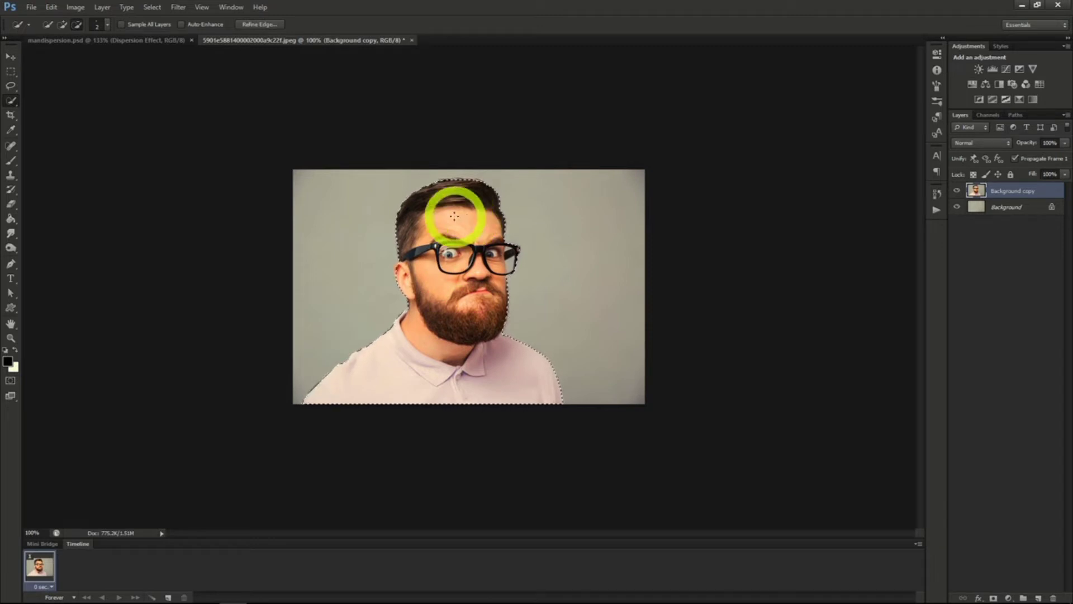
Step: Use Refine Edge on the man's selection with output set to Layer Mask on the Background copy layer
left_click(260, 25)
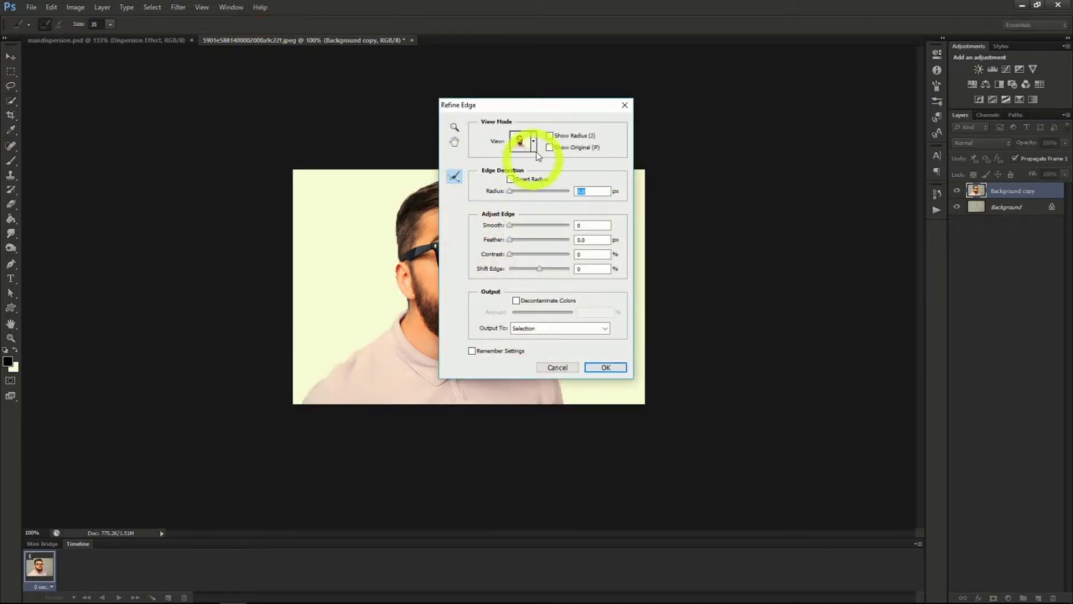
left_click_drag(541, 109, 767, 117)
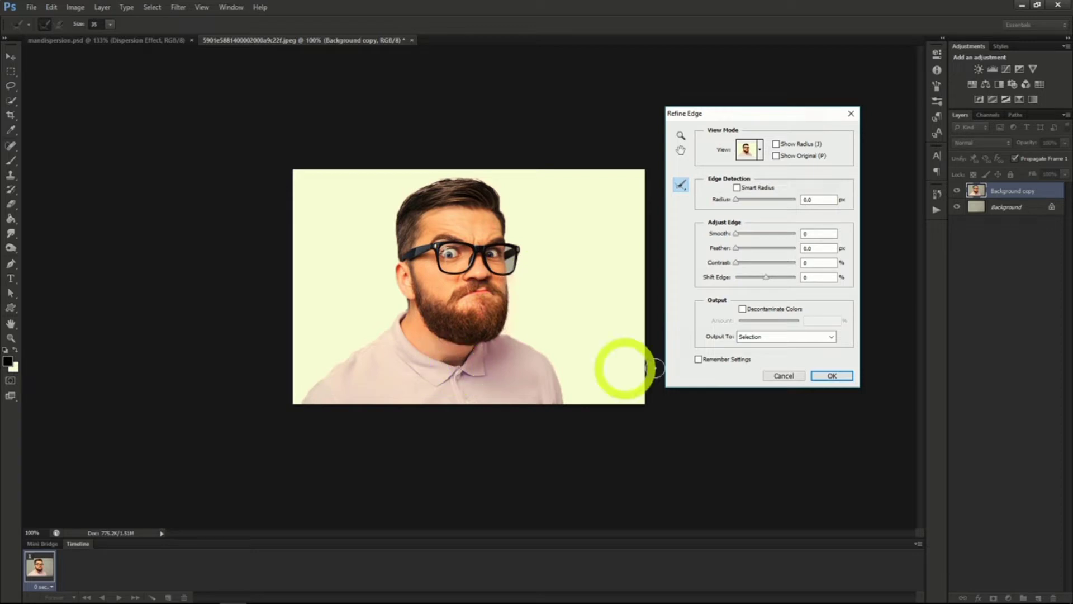
left_click(774, 339)
left_click(782, 353)
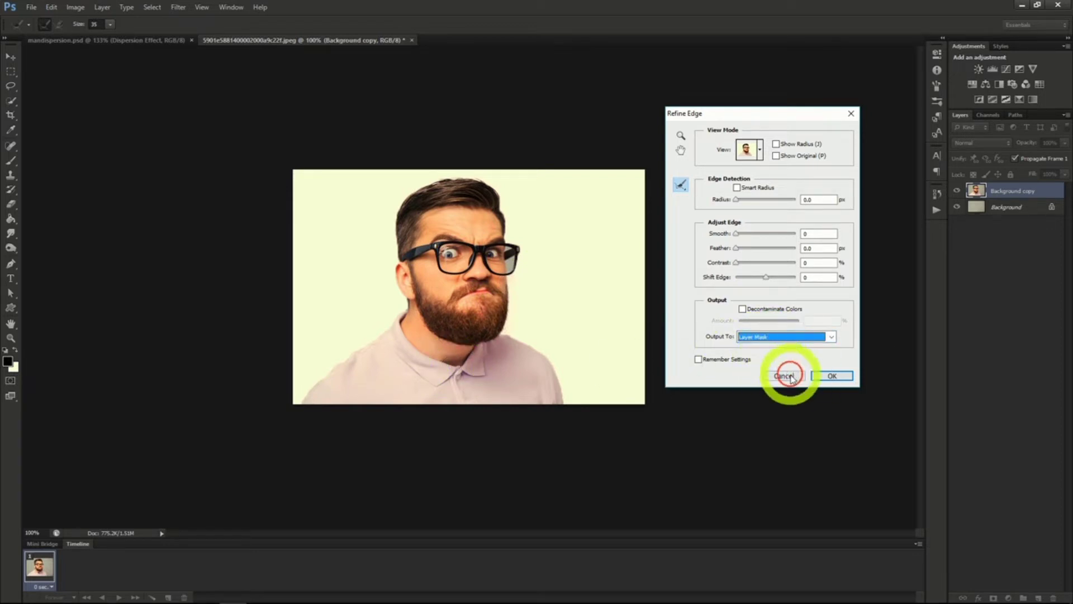
left_click(832, 376)
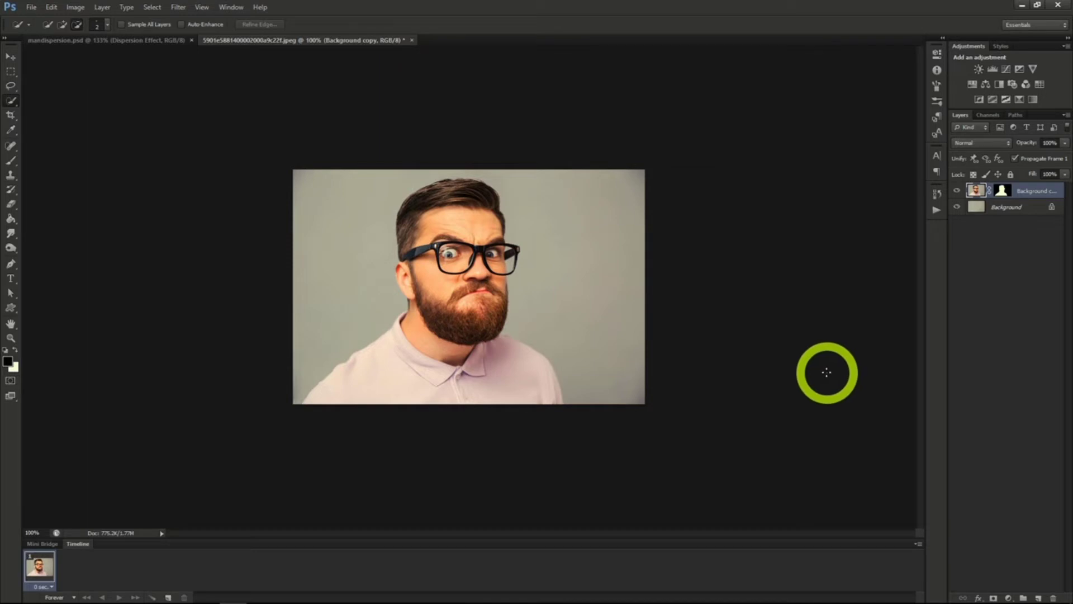
left_click(956, 193)
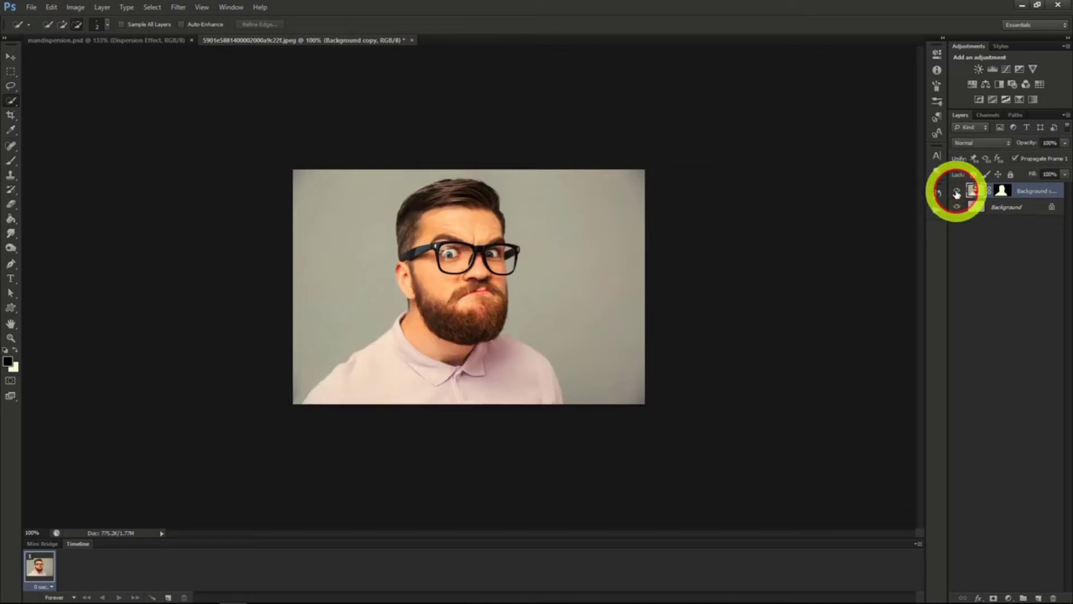
Step: Duplicate the masked Background copy layer as "Dispersion Effect", and duplicate that layer as "Man"
right_click(1012, 190)
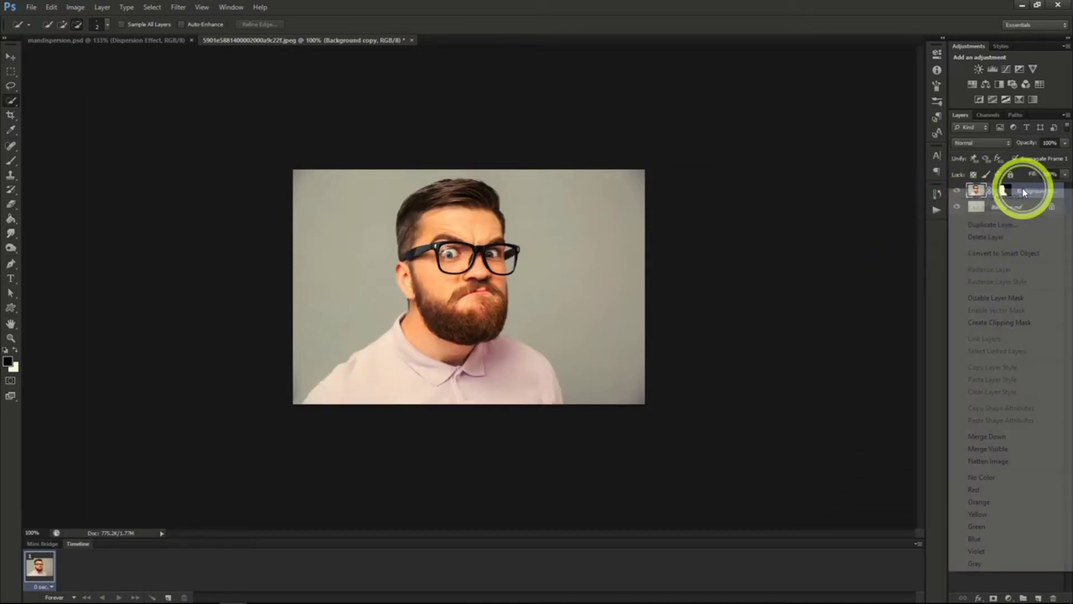
left_click(990, 224)
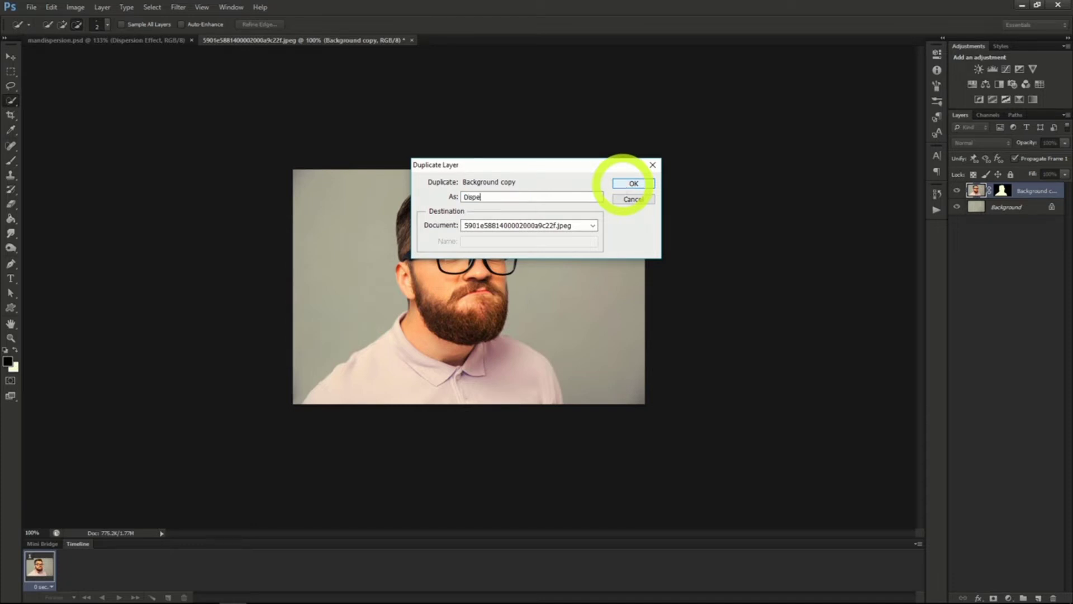
left_click(633, 183)
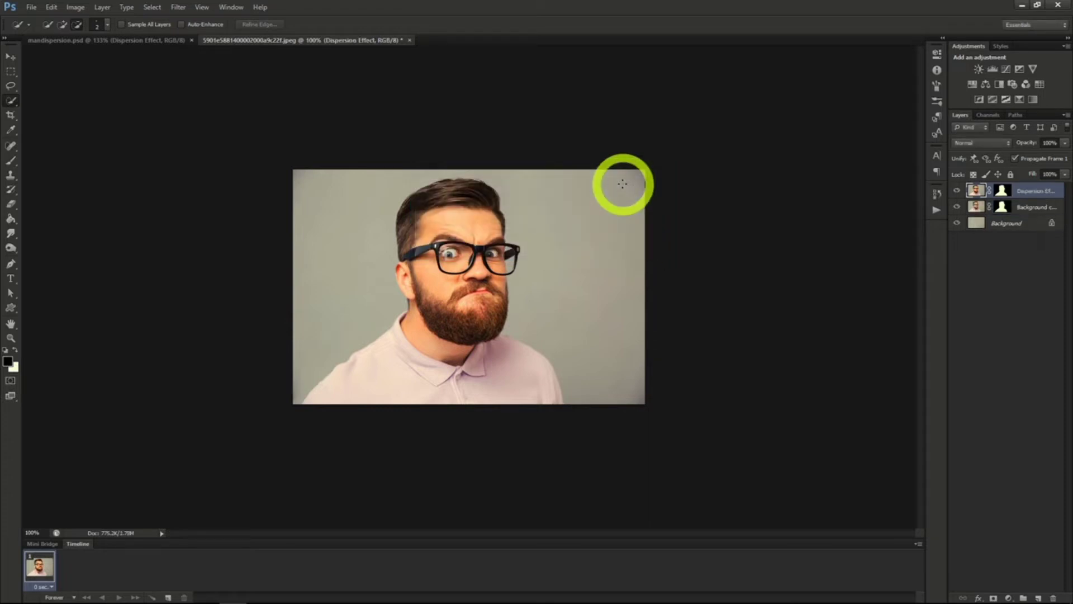
right_click(1022, 191)
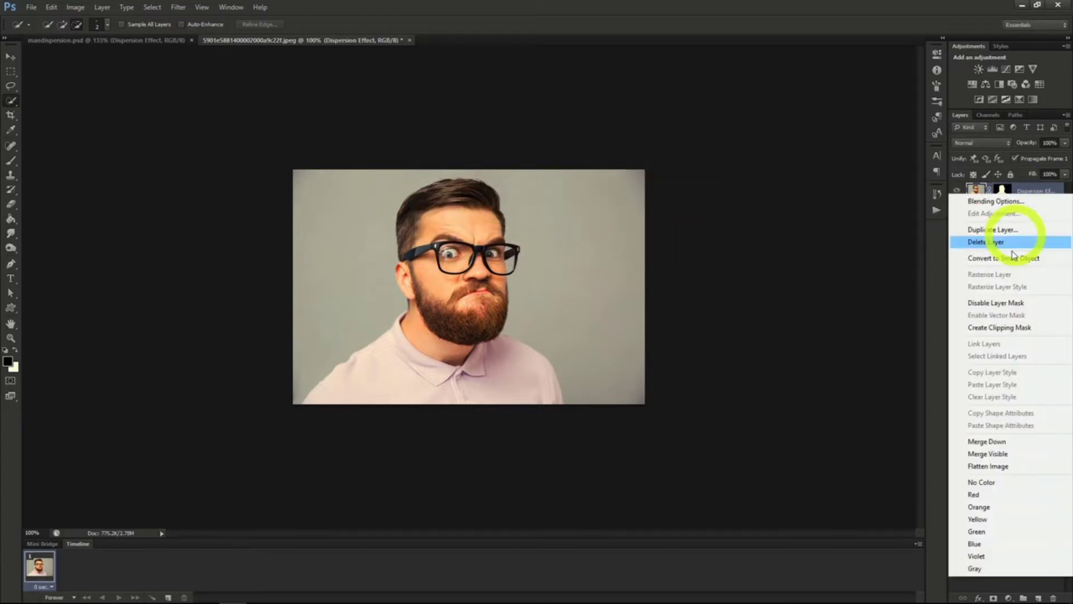
left_click(993, 229)
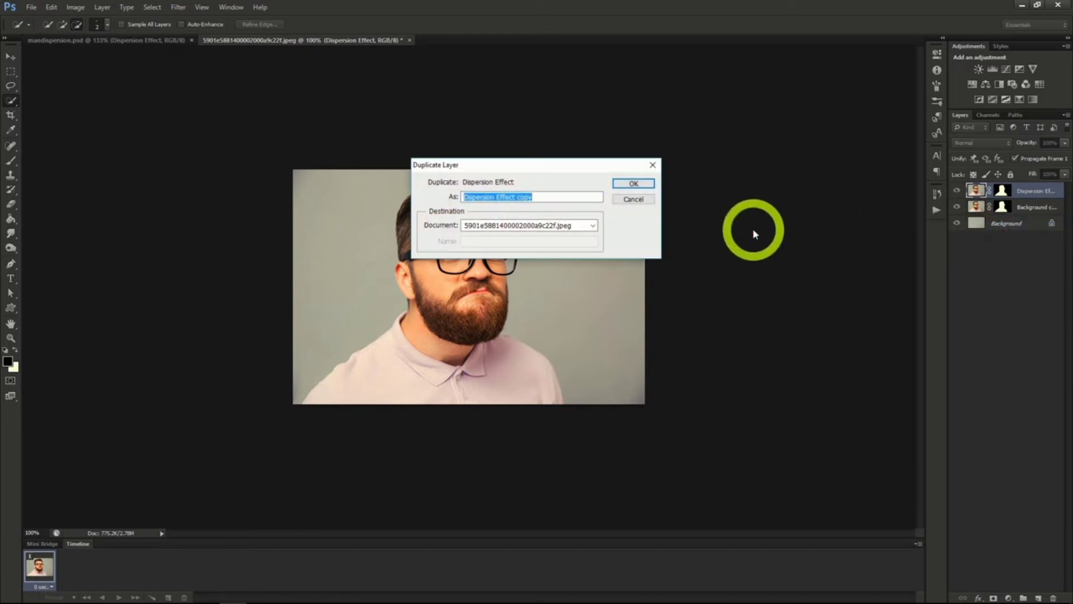
key("Return")
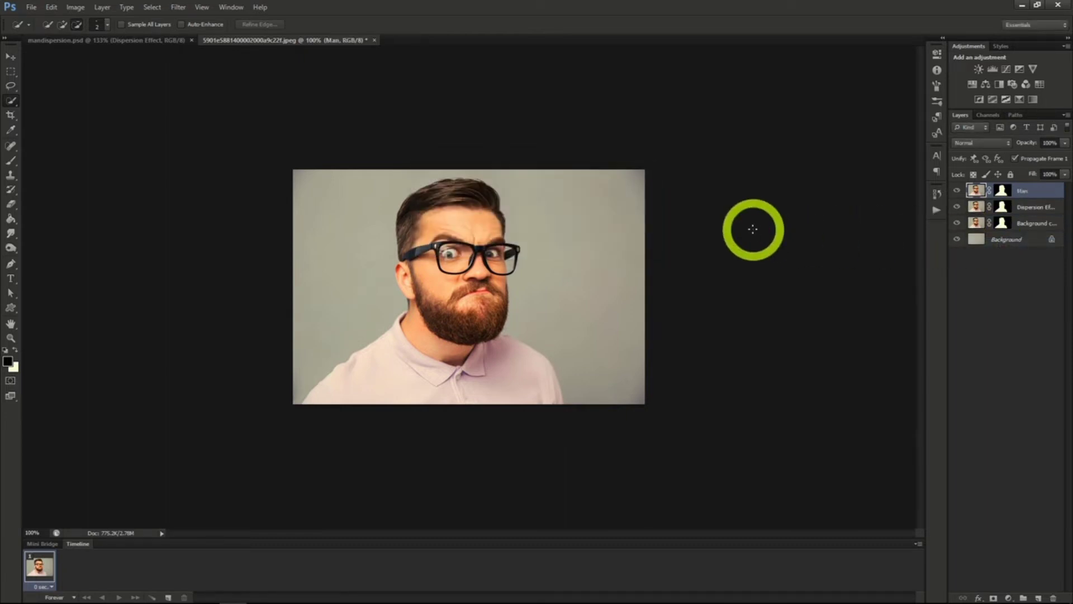
Step: Liquify the Dispersion Effect layer with brush size 100, smearing the man's face and shoulder outward to the photo's right edge
left_click(1023, 207)
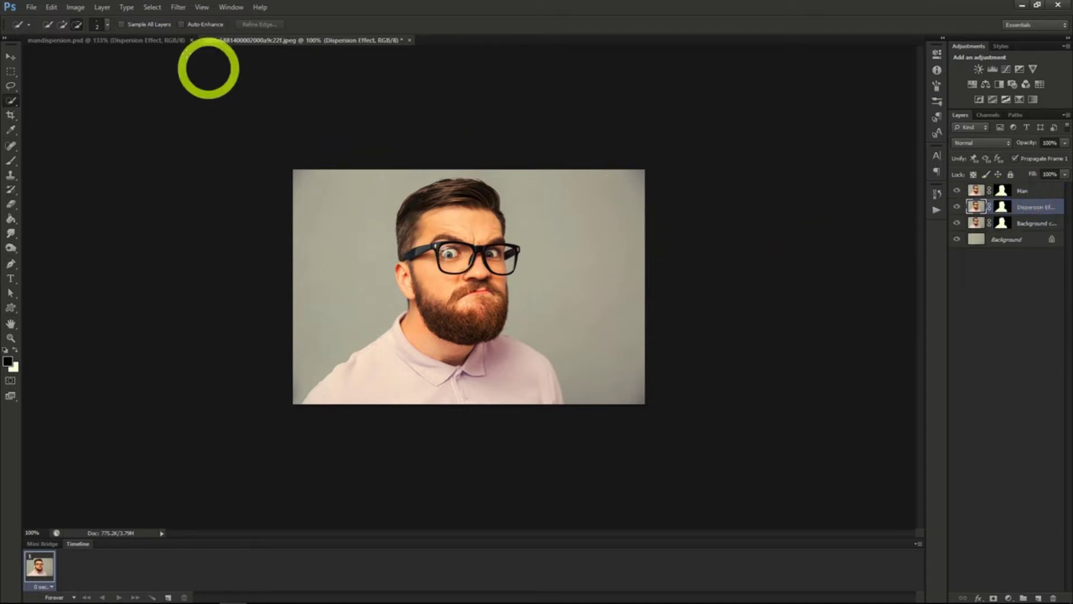
left_click(177, 8)
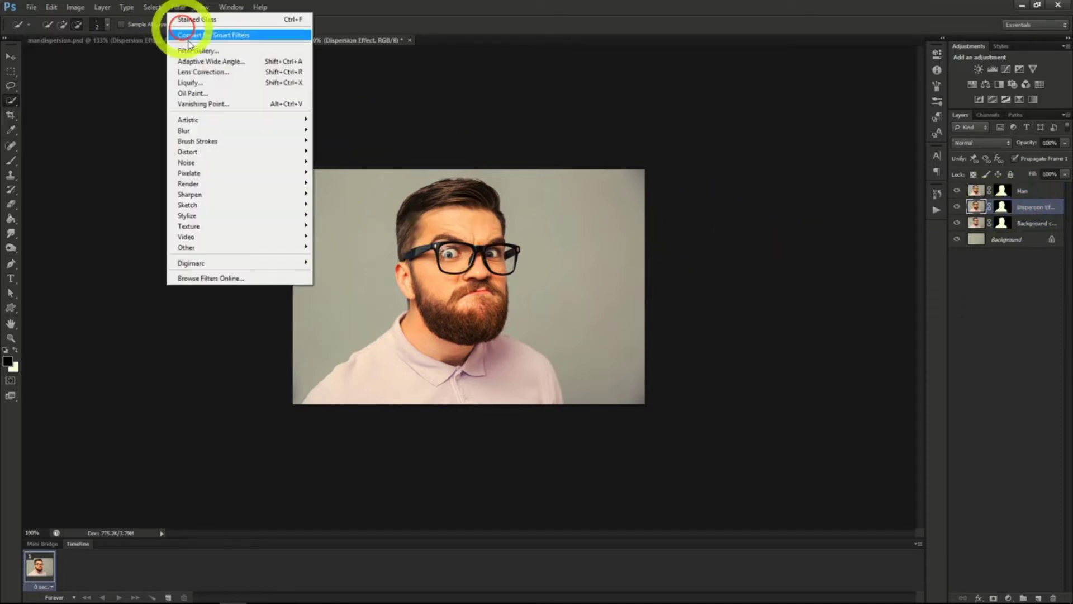
left_click(205, 85)
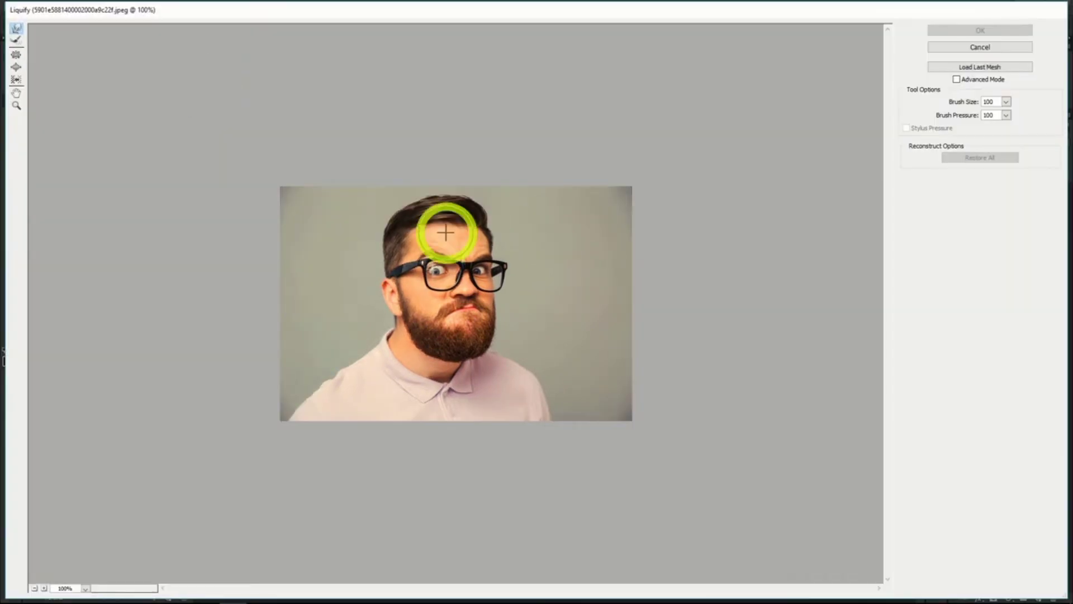
mouse_move(446, 233)
left_mouse_down()
mouse_move(455, 239)
mouse_move(491, 196)
mouse_move(540, 167)
left_mouse_up()
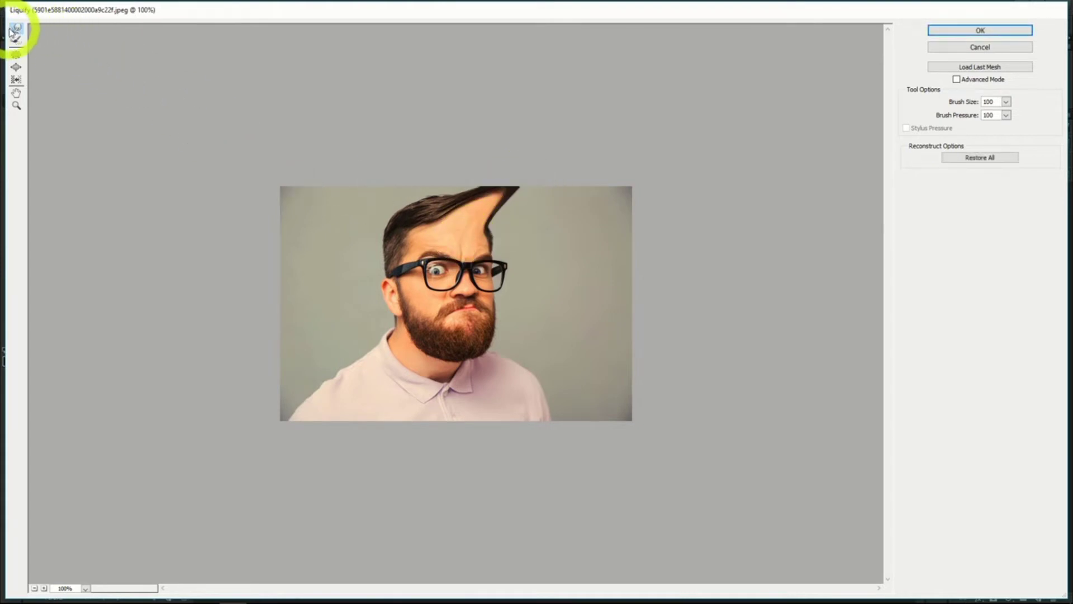
mouse_move(479, 232)
left_mouse_down()
mouse_move(539, 190)
mouse_move(496, 210)
mouse_move(536, 208)
mouse_move(498, 201)
mouse_move(443, 240)
mouse_move(653, 211)
mouse_move(476, 242)
mouse_move(552, 211)
mouse_move(649, 192)
mouse_move(512, 244)
mouse_move(673, 249)
mouse_move(496, 259)
mouse_move(681, 285)
mouse_move(604, 264)
mouse_move(685, 385)
left_mouse_up()
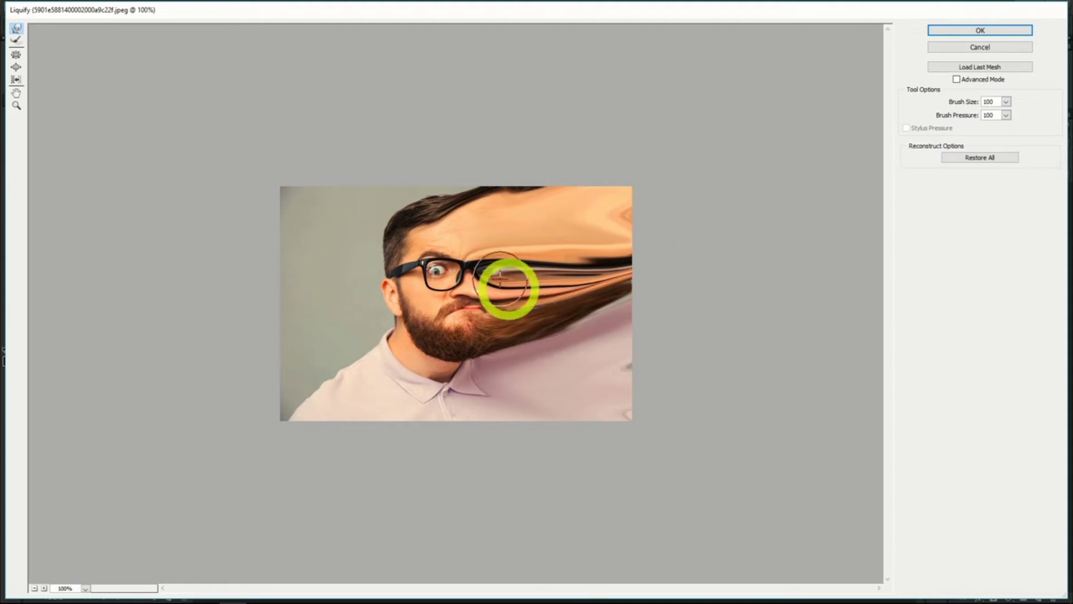
left_click(972, 31)
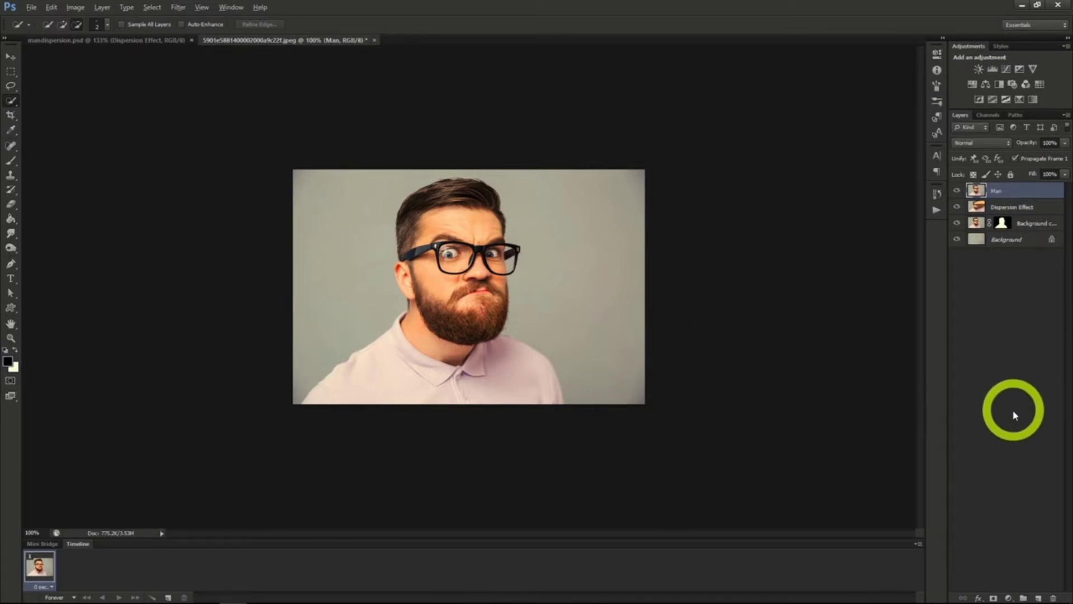
Step: Add a black layer mask to the Dispersion Effect layer and hide the Background copy layer
left_click(998, 206)
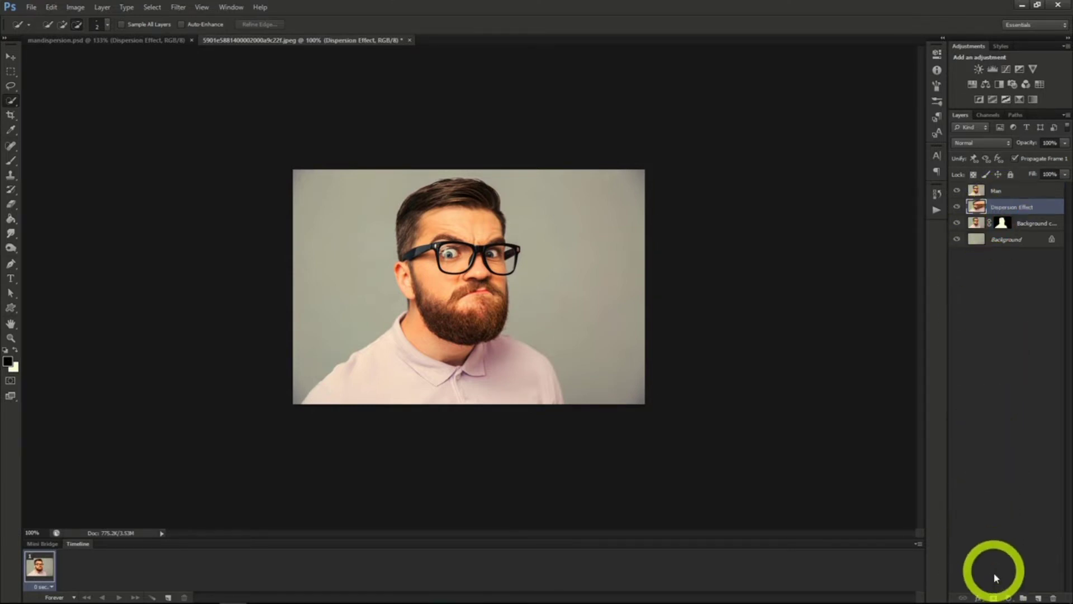
left_click(994, 598, "alt")
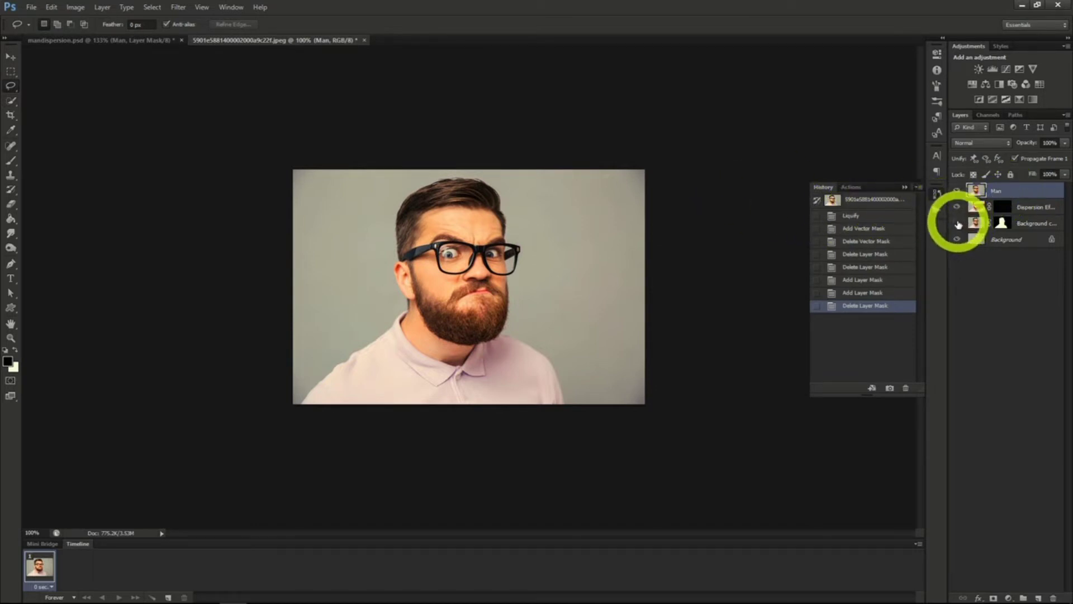
left_click(958, 223)
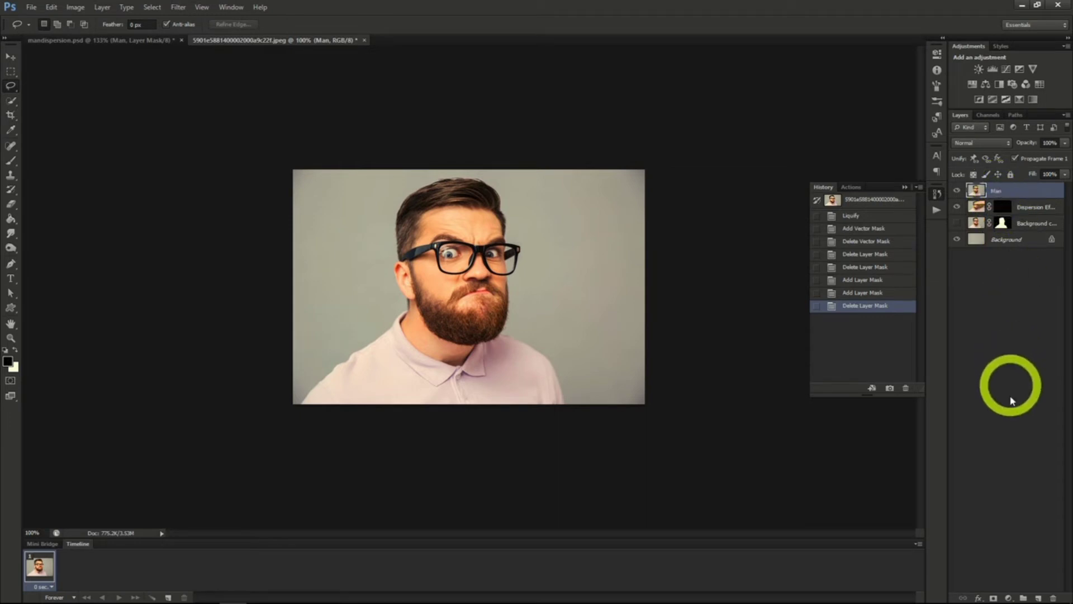
Step: Add a white layer mask to the Man layer and make that mask active for painting
left_click(993, 597)
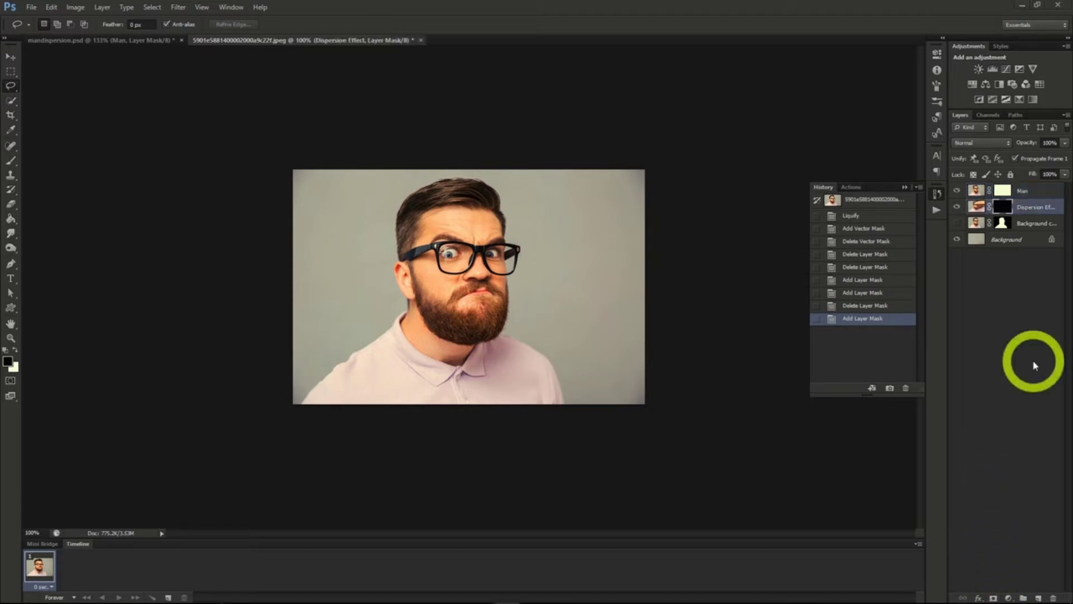
left_click(1002, 206)
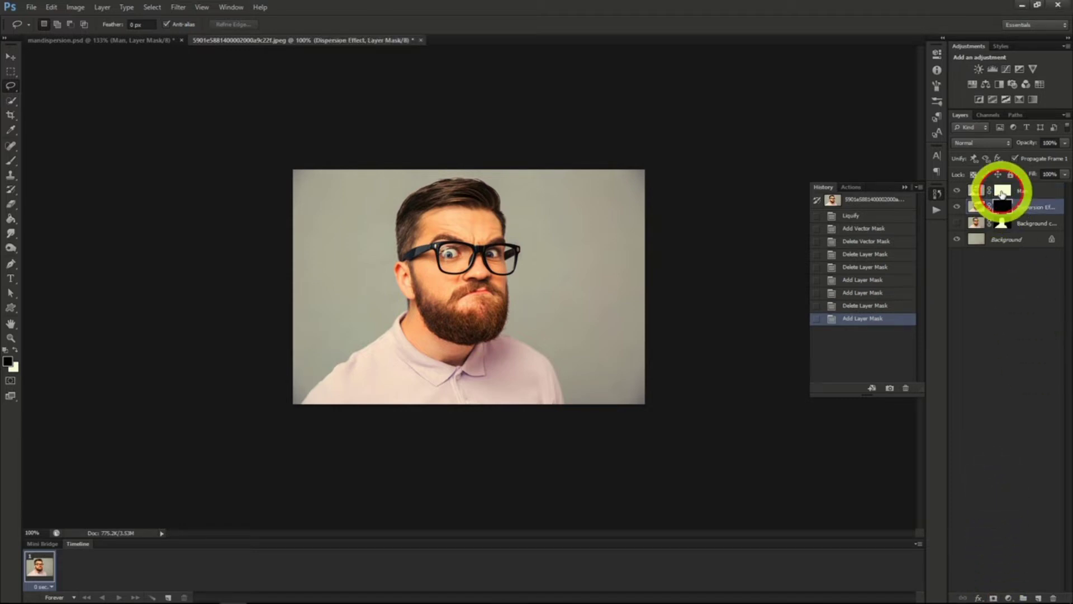
left_click(1002, 193)
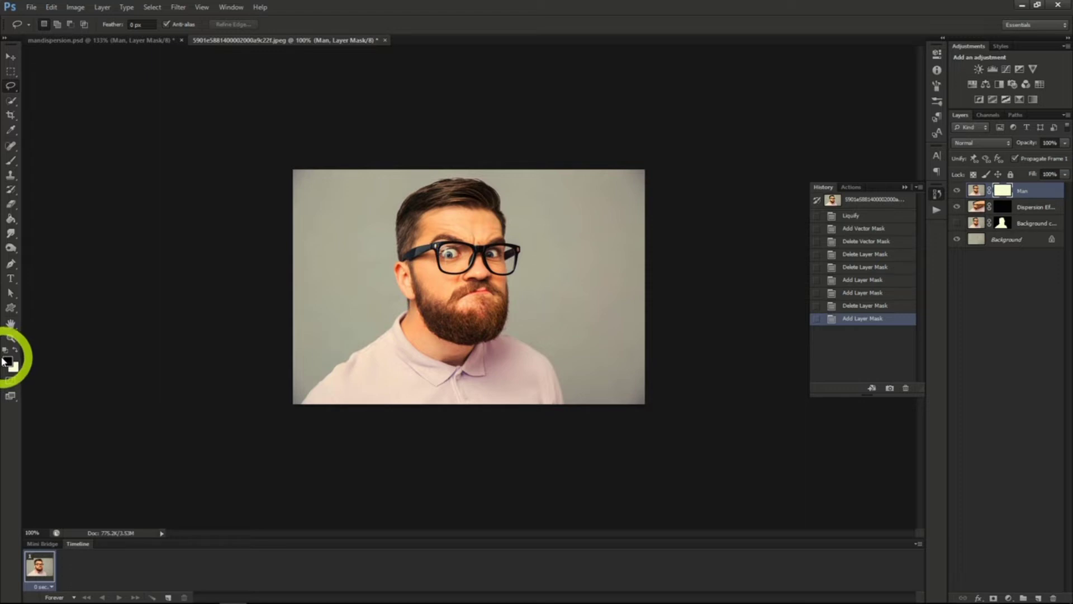
Step: Stamp the Man layer's mask in black with the particle brush at 400 px along the glasses-side face edge, hair and shoulder facing the empty backdrop
left_click(10, 162)
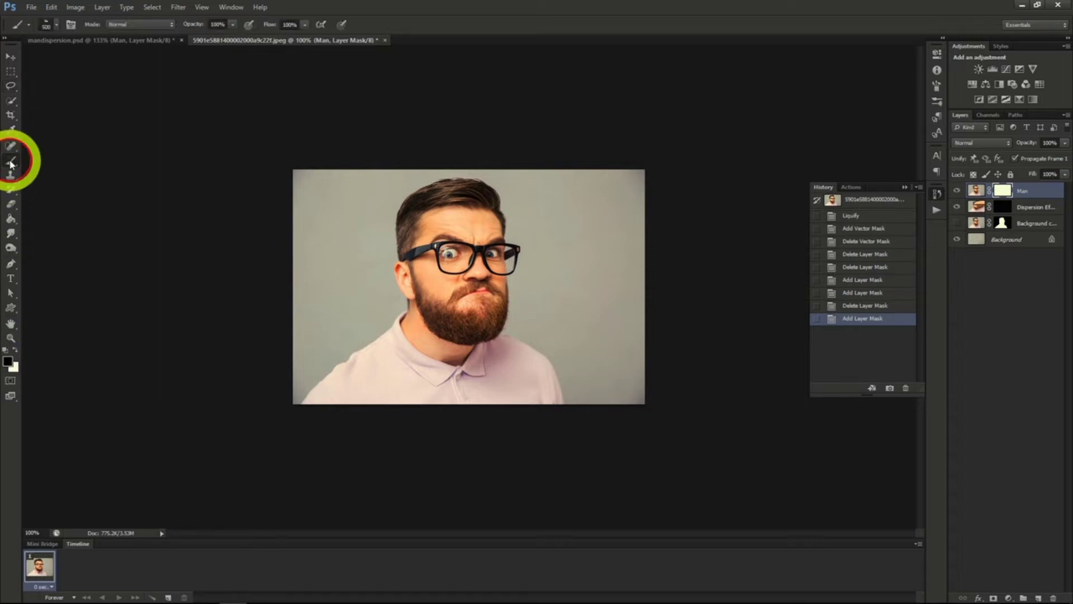
left_click(57, 24)
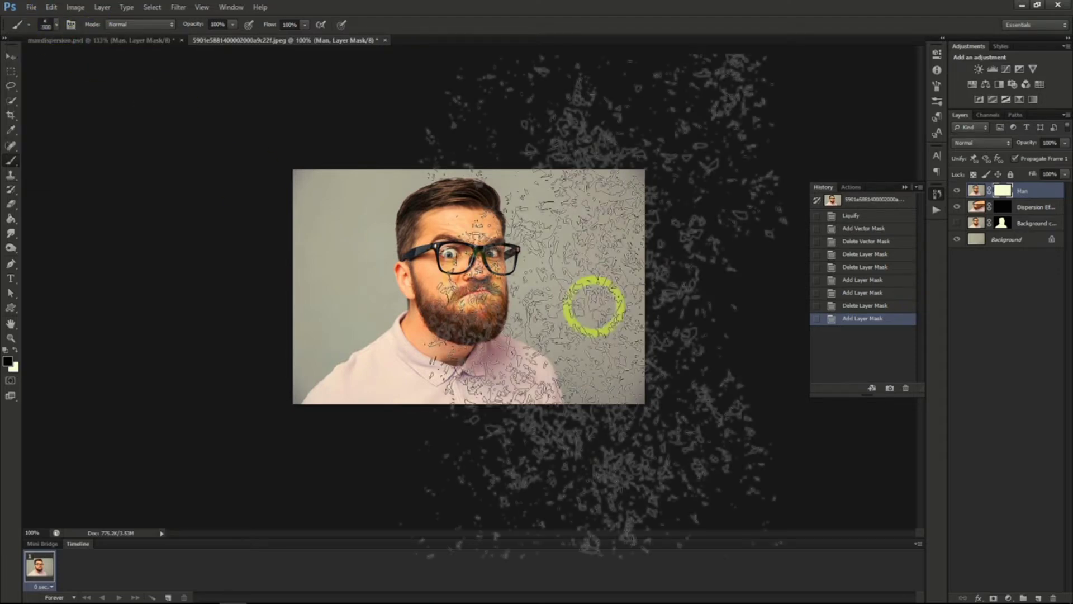
key("bracketleft")
key("bracketleft")
key("bracketleft")
key("bracketleft")
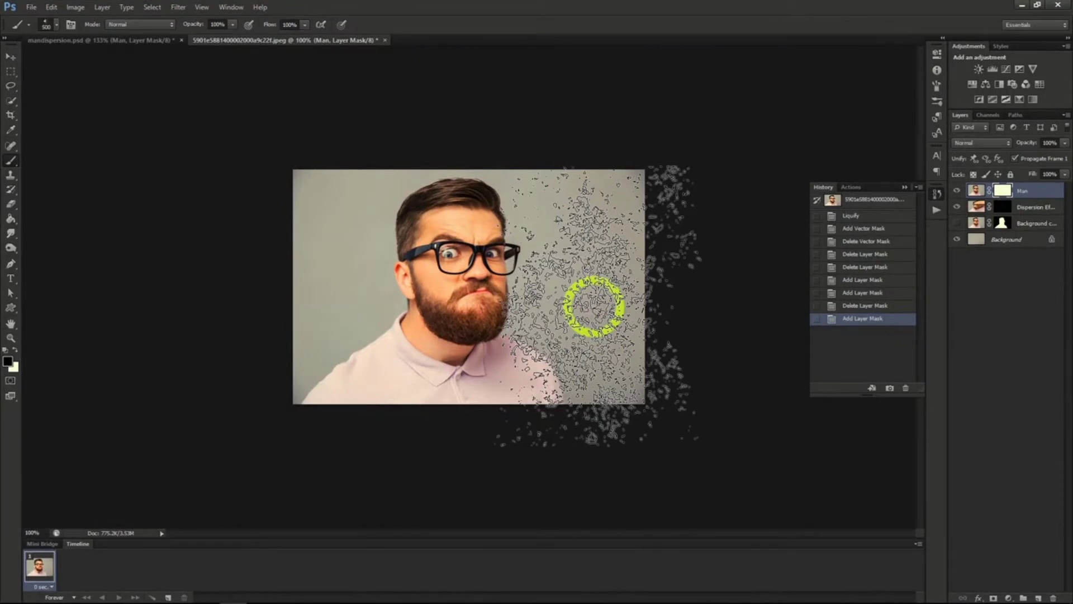
key("bracketleft")
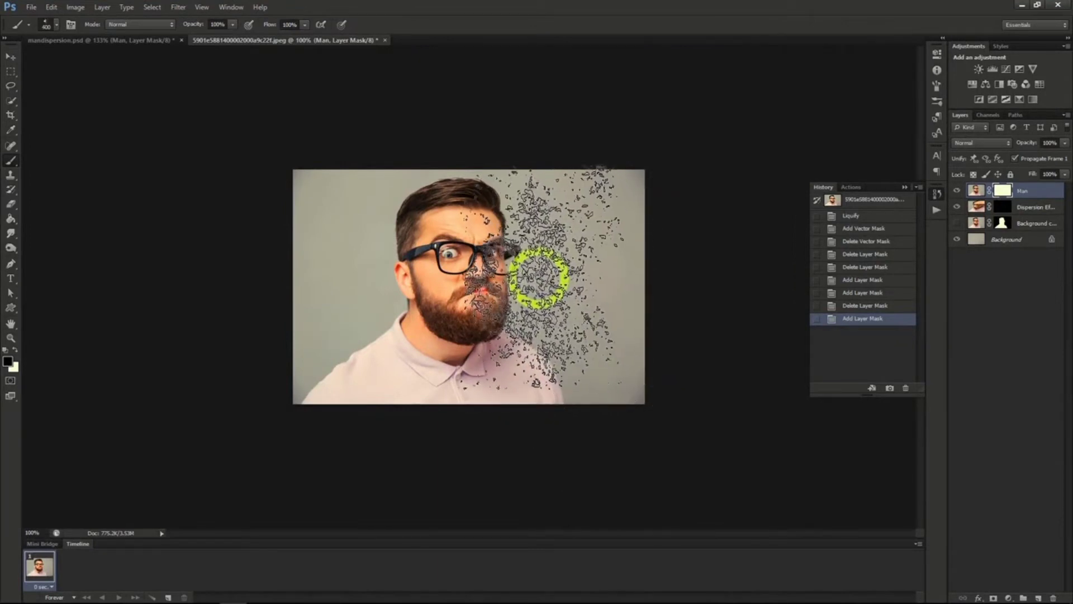
left_click(546, 262)
left_click(553, 224)
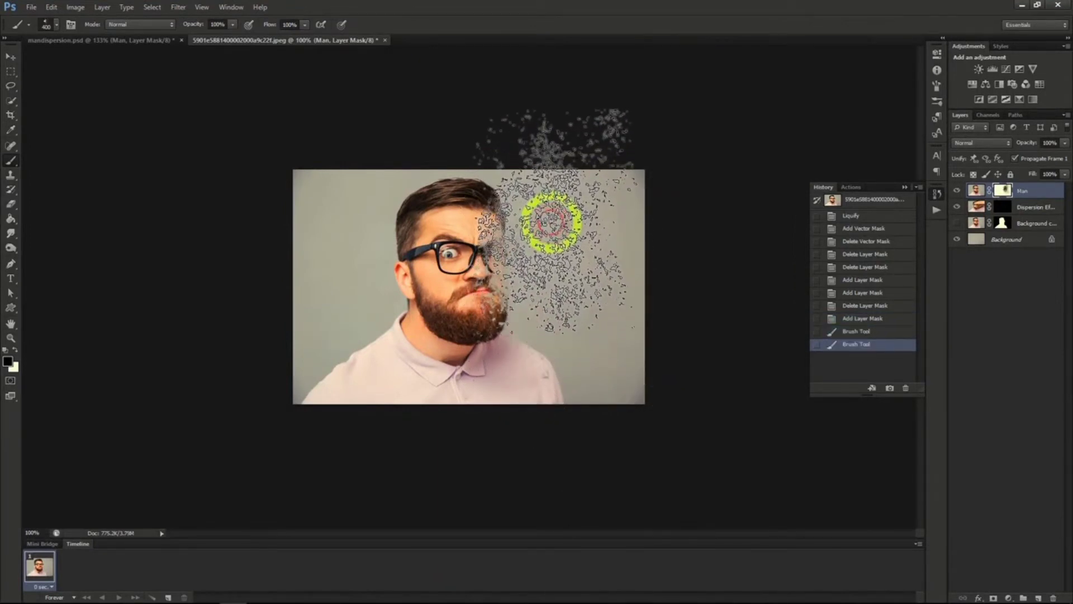
left_click(534, 182)
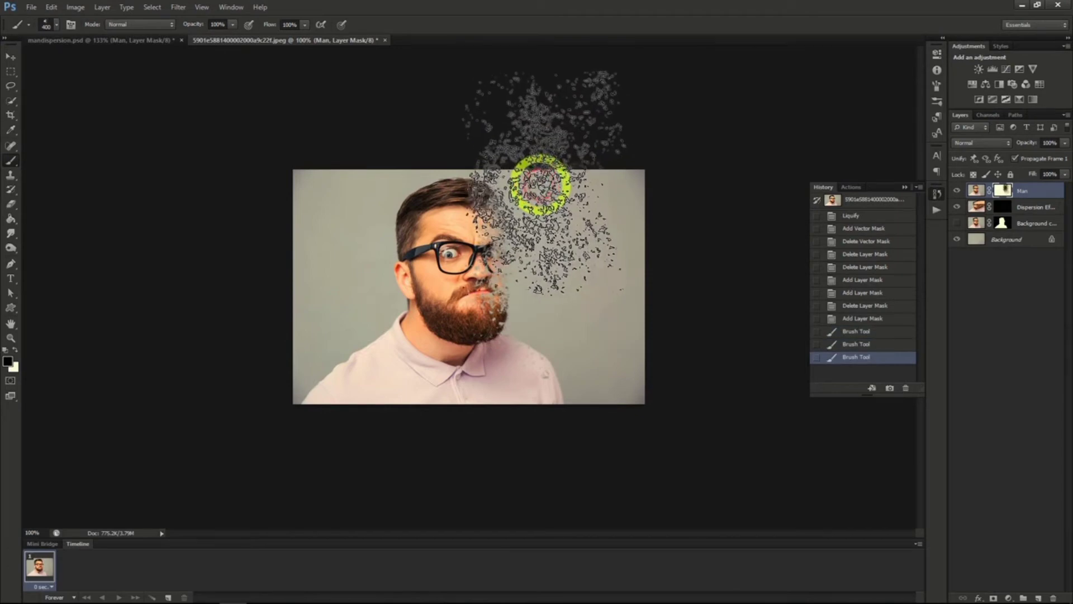
left_click(585, 330)
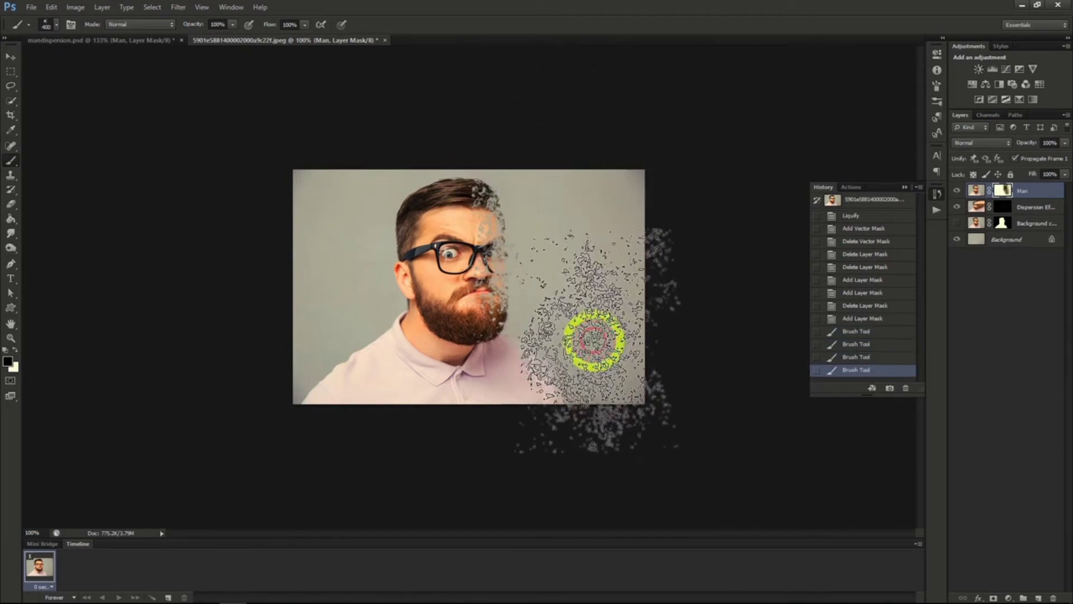
Step: Stamp white particles on the Dispersion Effect layer's mask beside the man's head, using another dispersion brush preset reduced to 400 px
left_click(1022, 209)
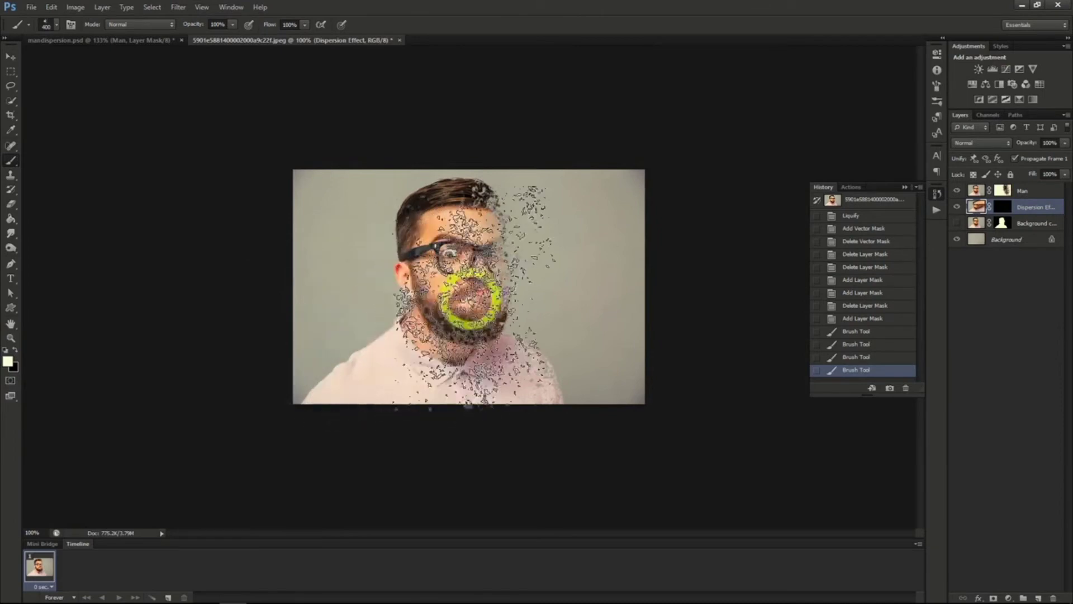
left_click(53, 24)
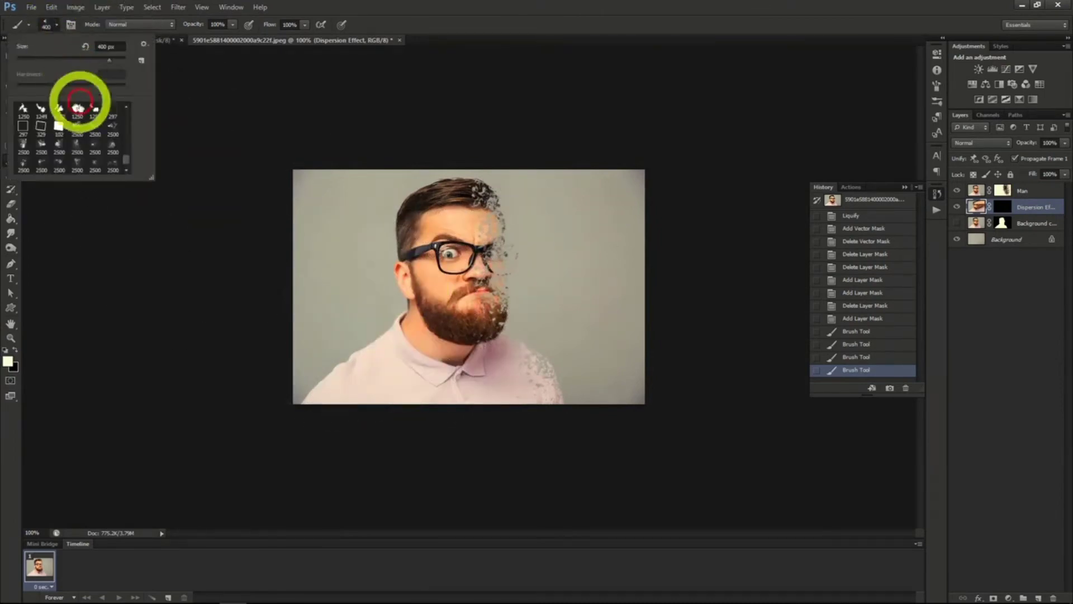
left_click(77, 145)
left_click(54, 24)
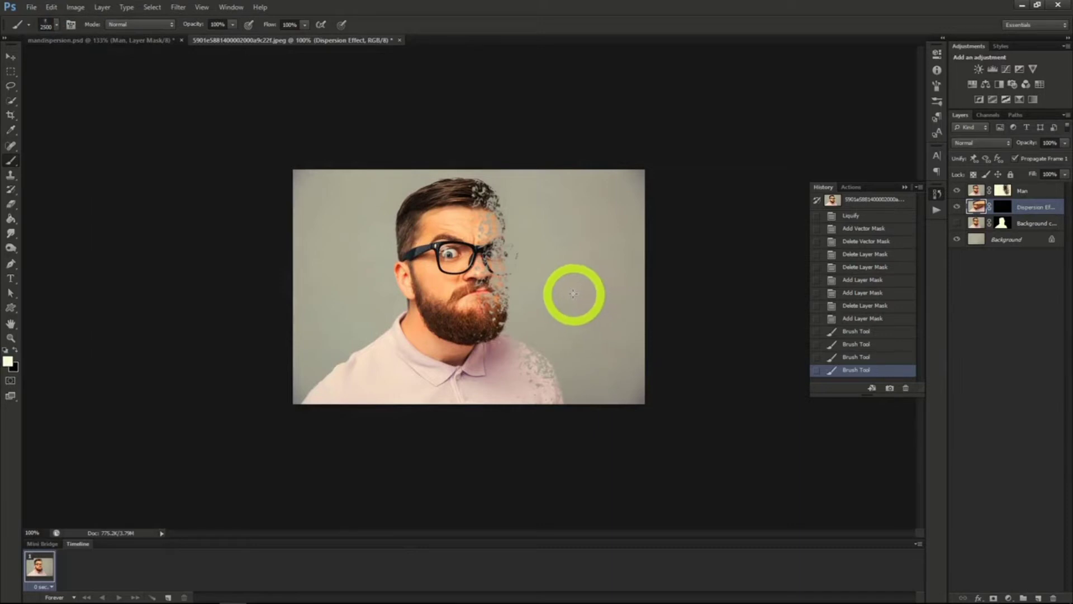
left_click(558, 278)
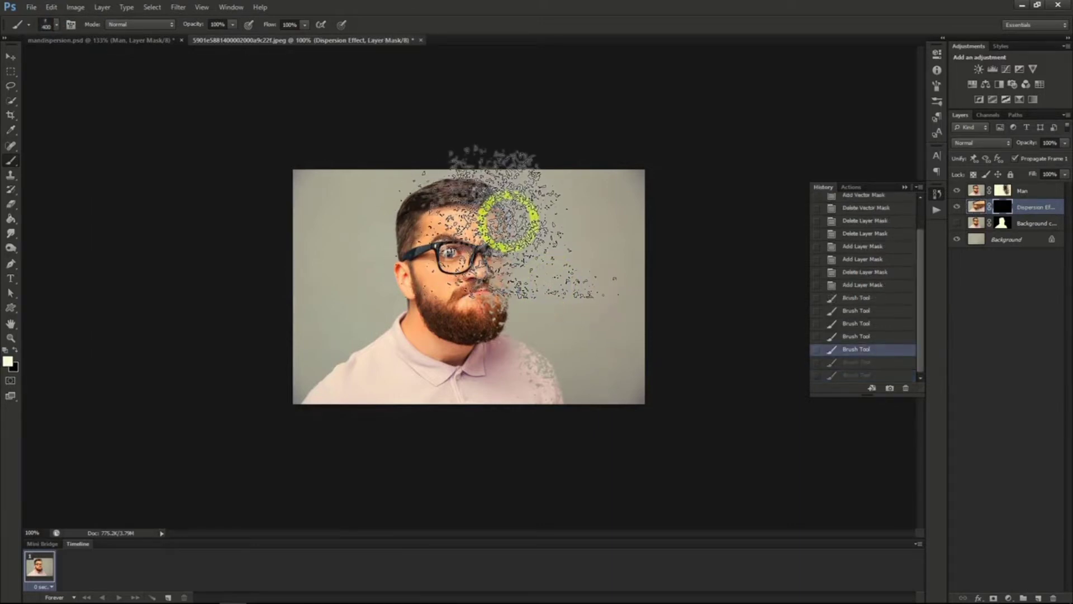
mouse_move(509, 220)
left_mouse_down()
mouse_move(528, 301)
mouse_move(595, 349)
mouse_move(614, 274)
mouse_move(616, 365)
mouse_move(641, 342)
mouse_move(657, 243)
mouse_move(609, 204)
left_mouse_up()
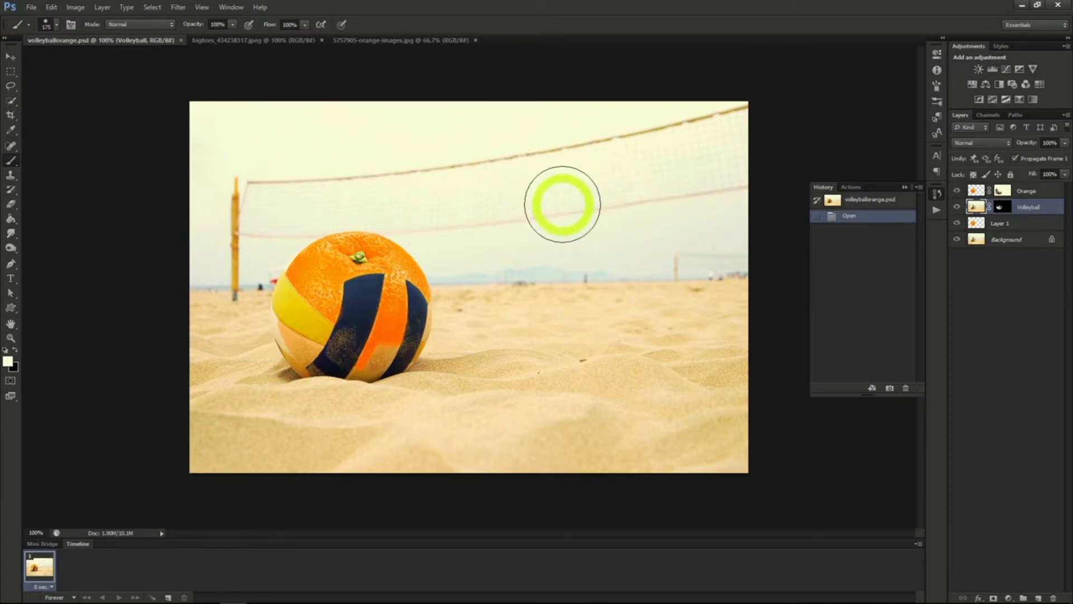
Step: Select the whole orange in 5757905-orange-images.jpg with Quick Selection and paste it into the volleyball photo
left_click(287, 41)
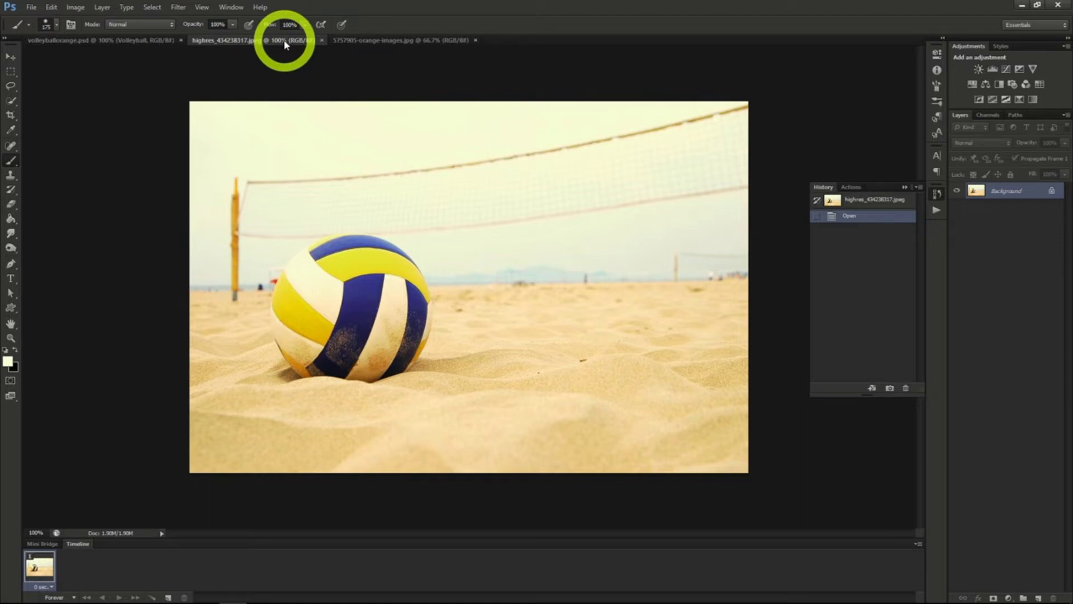
left_click(360, 41)
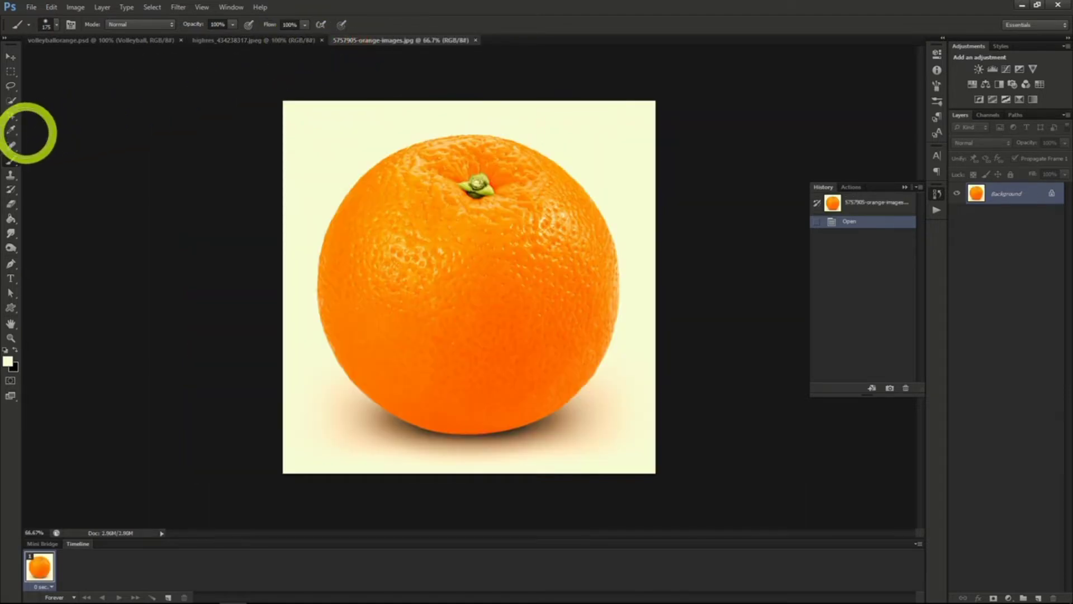
left_click(11, 100)
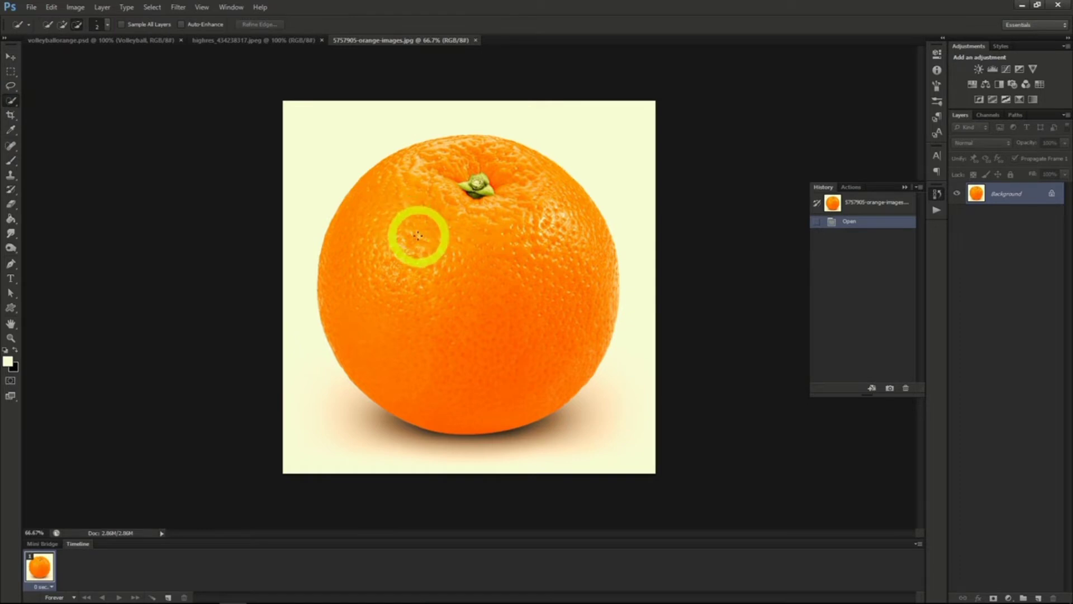
mouse_move(418, 235)
left_mouse_down()
mouse_move(442, 307)
mouse_move(492, 377)
mouse_move(559, 401)
mouse_move(571, 383)
left_mouse_up()
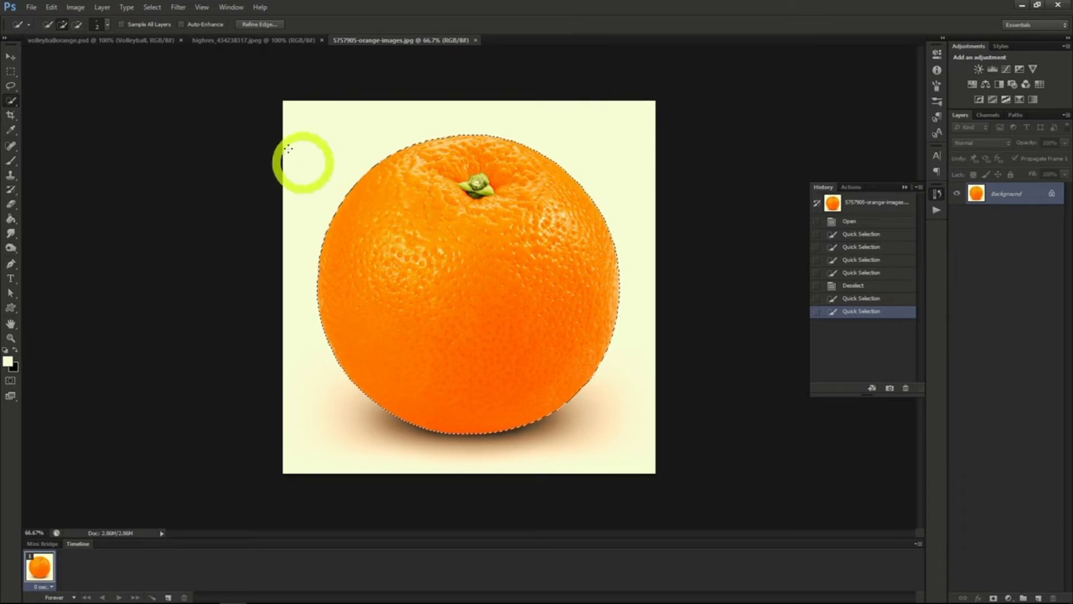
left_click(232, 42)
key("ctrl+v")
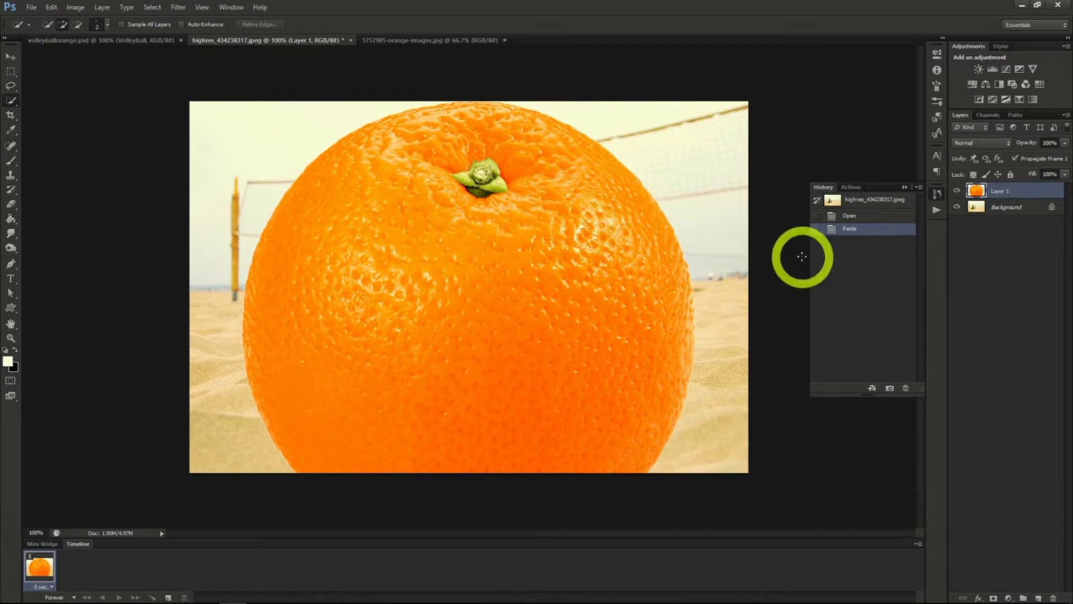
Step: Place a duplicate of the Background layer above the orange layer at 50% opacity
right_click(993, 210)
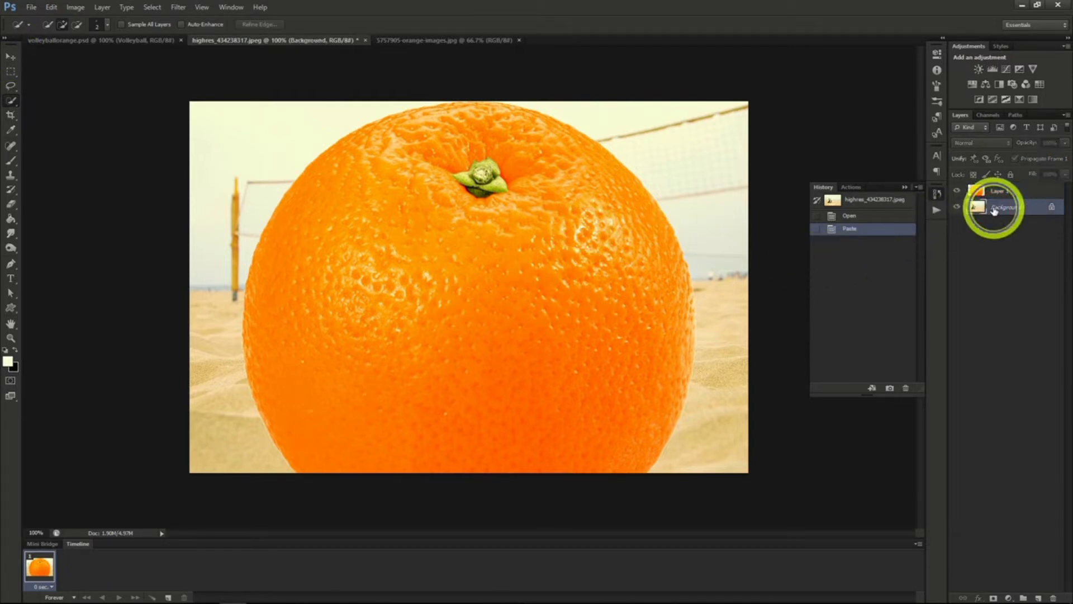
left_click(995, 227)
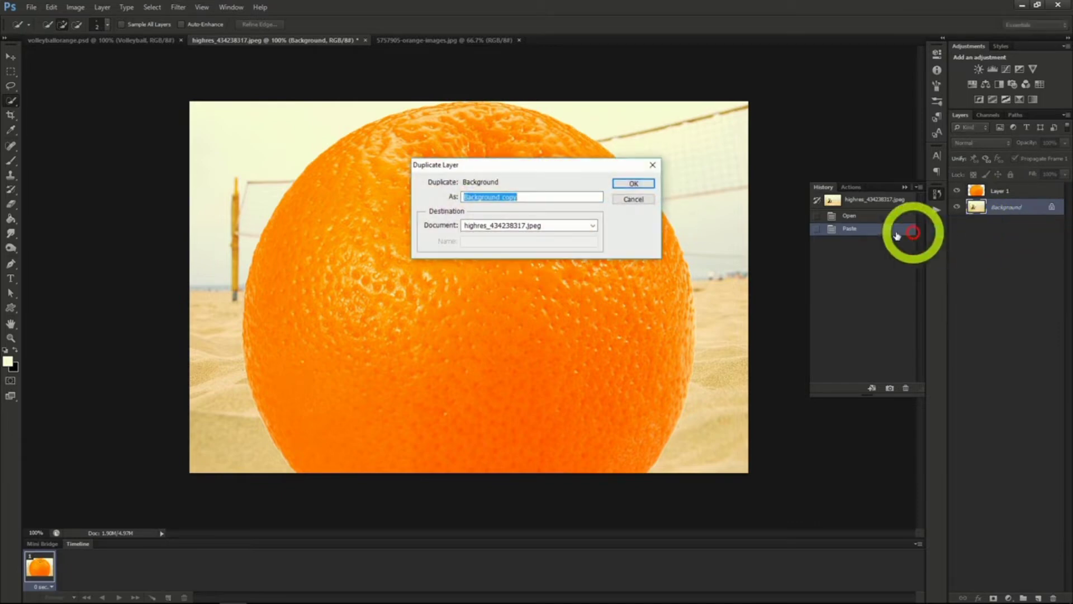
left_click(633, 183)
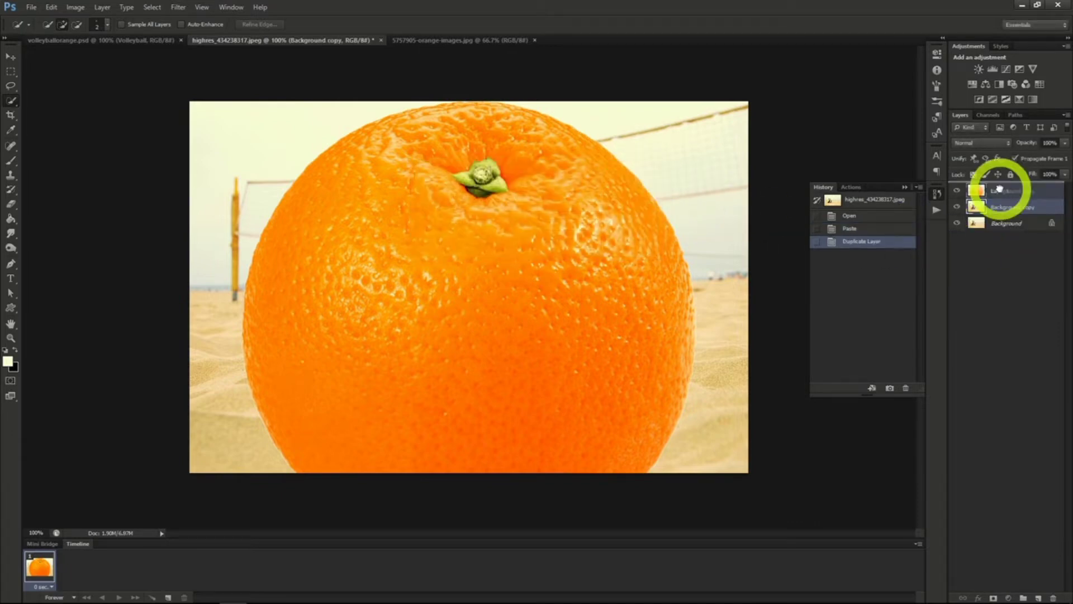
left_click_drag(998, 189, 1001, 192)
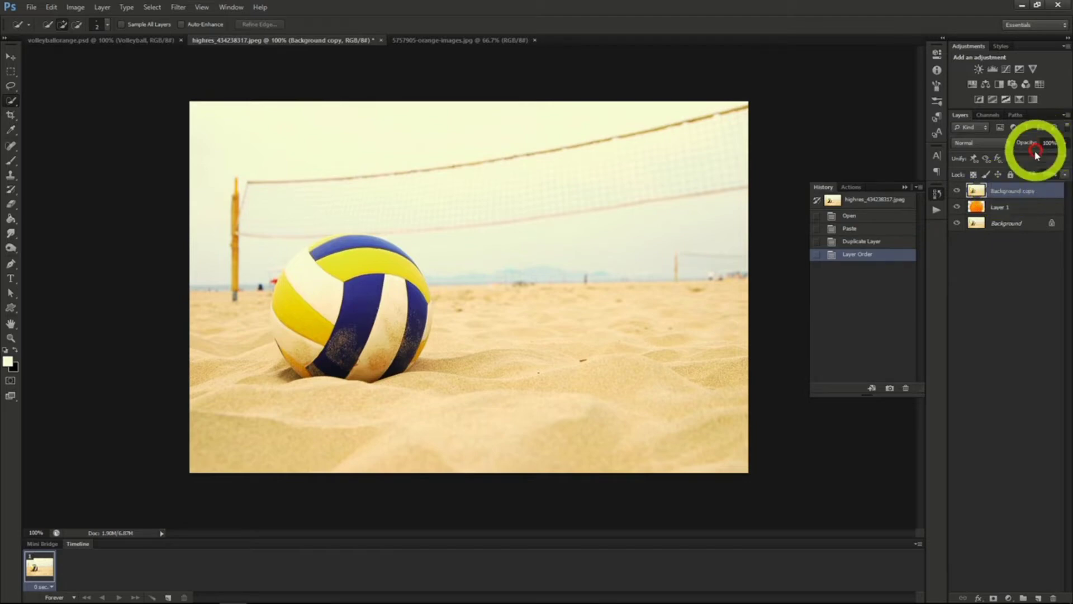
left_click_drag(1035, 152, 1038, 159)
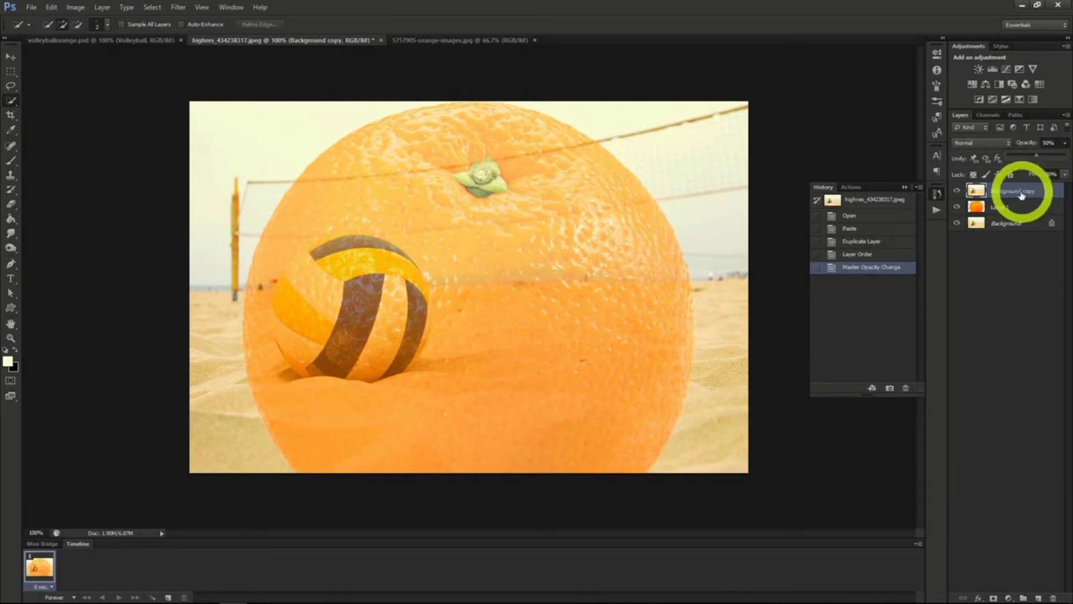
Step: Scale the orange on Layer 1 down with its aspect ratio locked and position it over the volleyball
left_click(1012, 208)
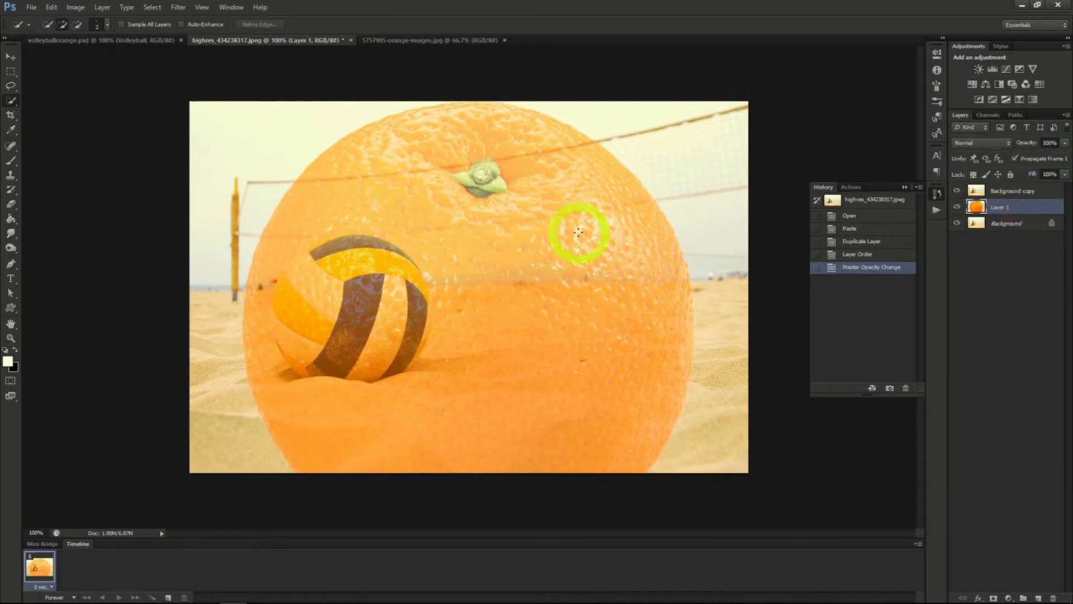
left_click(5, 58)
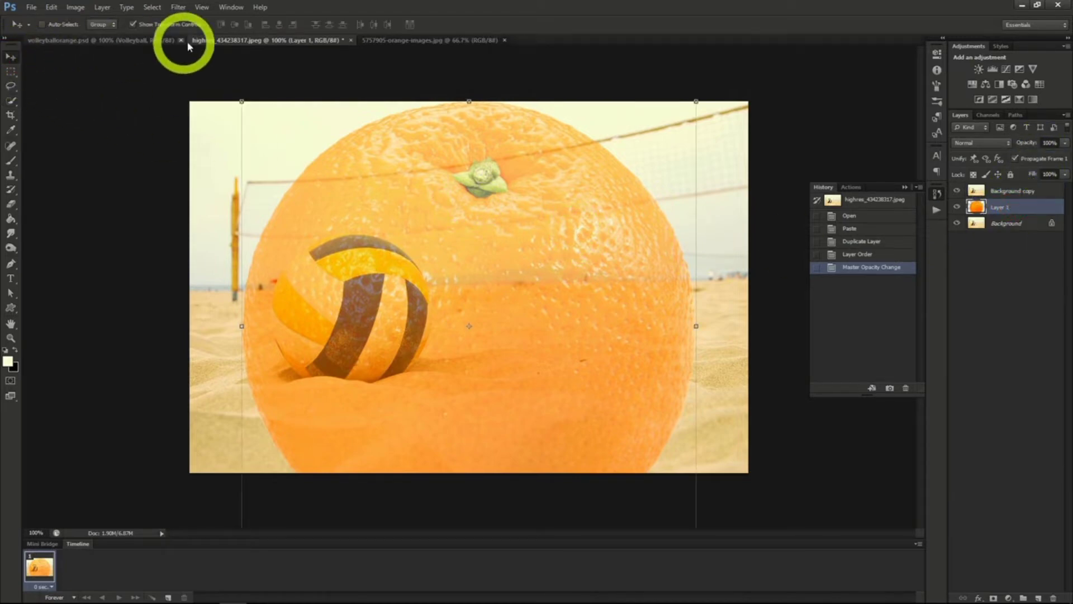
left_click(241, 101)
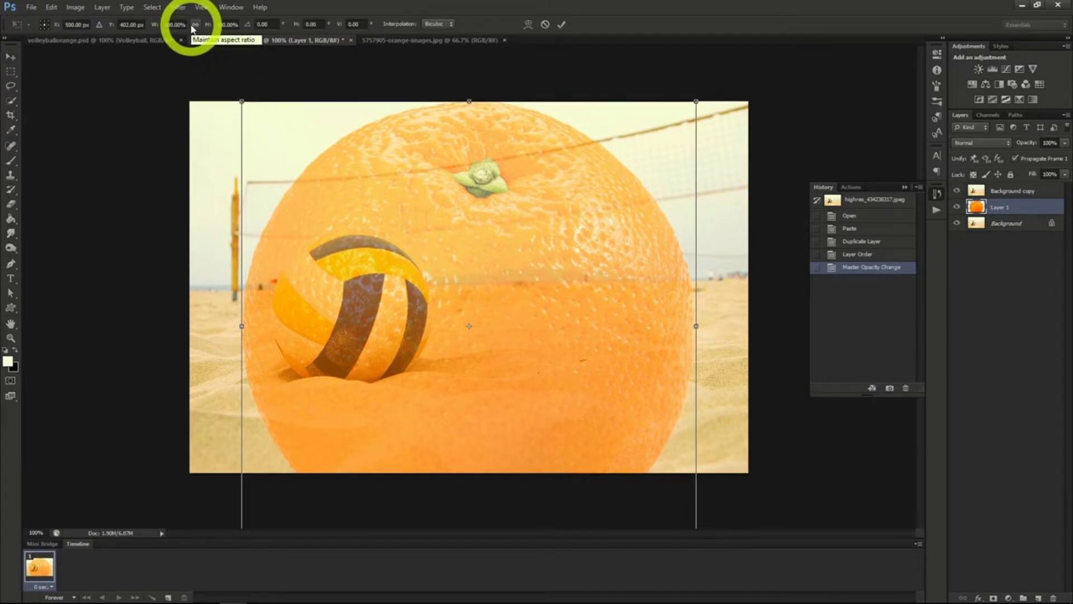
left_click(193, 26)
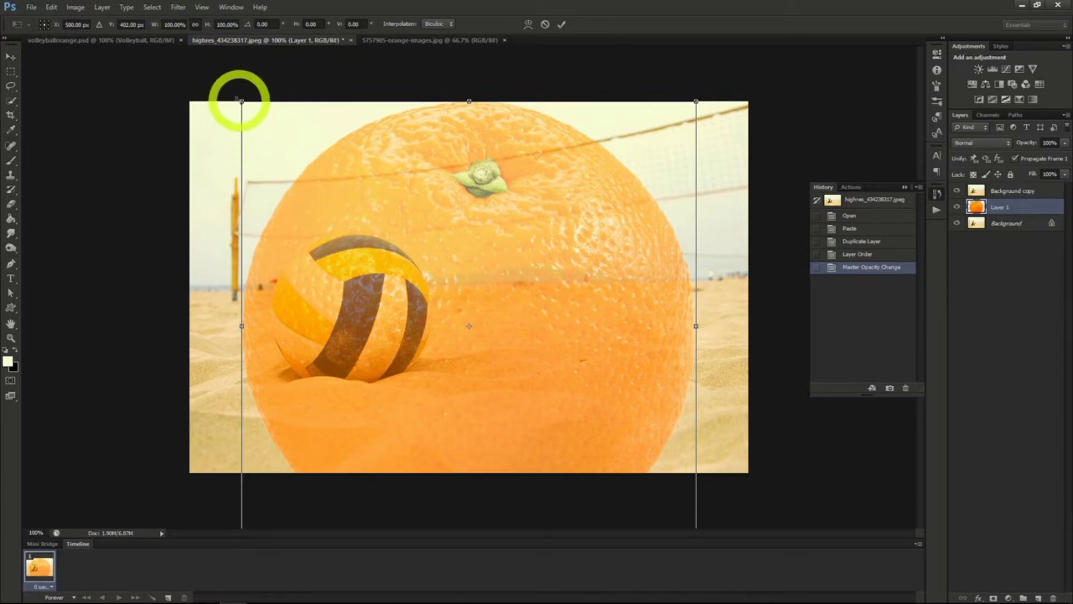
left_click_drag(241, 101, 492, 347)
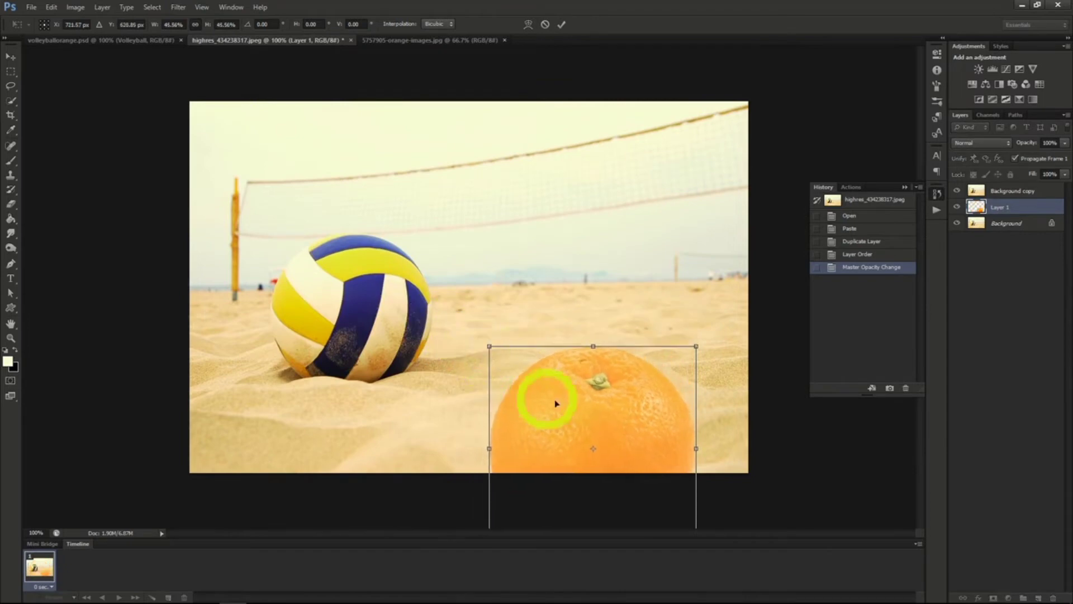
left_click_drag(546, 401, 343, 286)
left_click_drag(469, 437, 426, 394)
left_click_drag(359, 355, 368, 356)
left_click(8, 58)
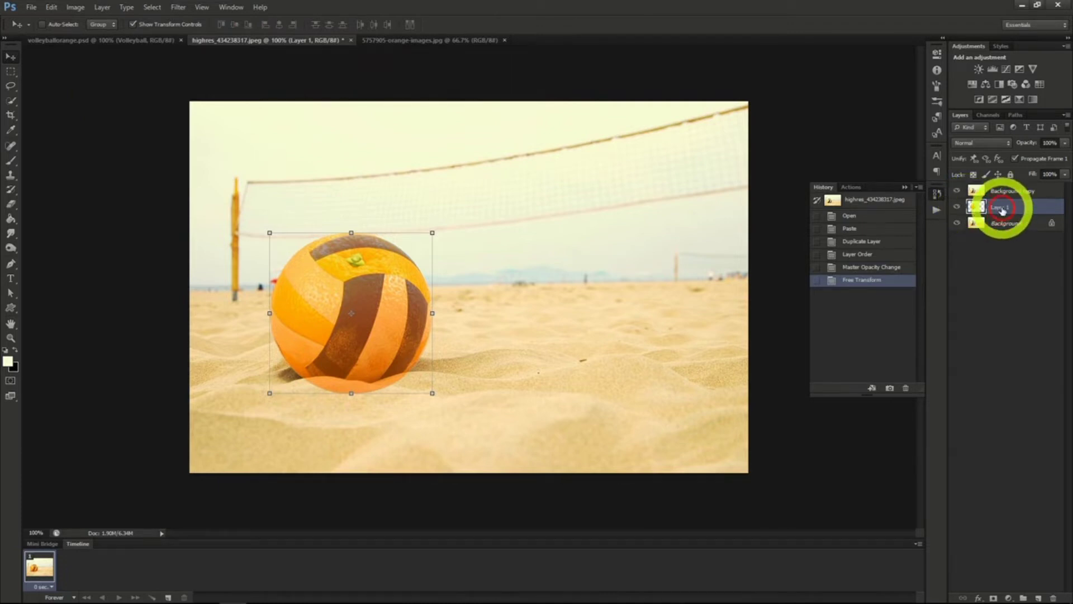
Step: Load the orange's outline as a selection and add it as a layer mask on the Background copy layer
left_click(977, 208, "ctrl")
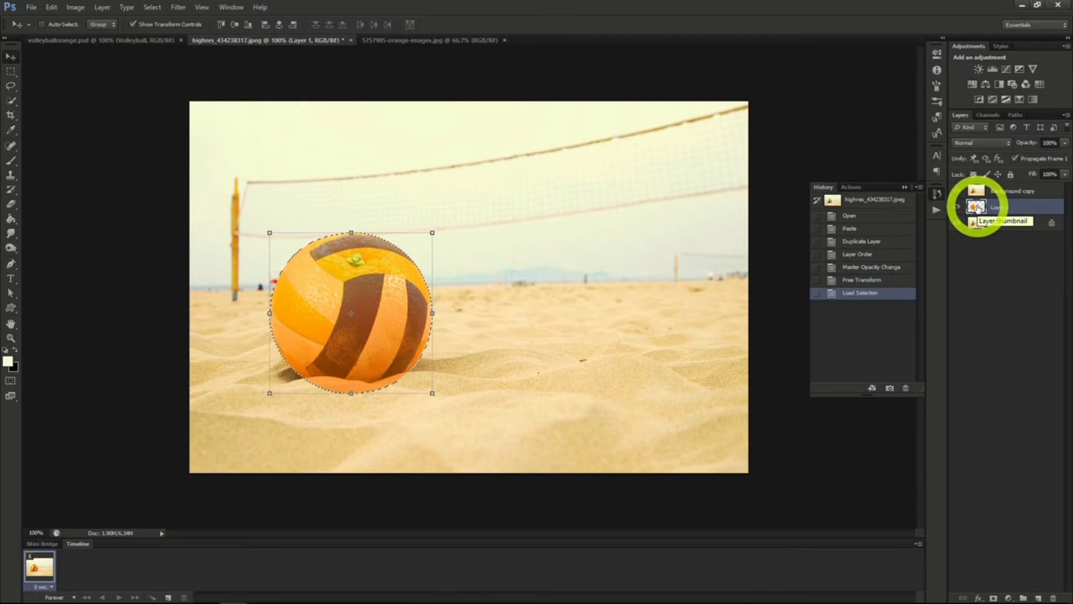
left_click(1009, 192)
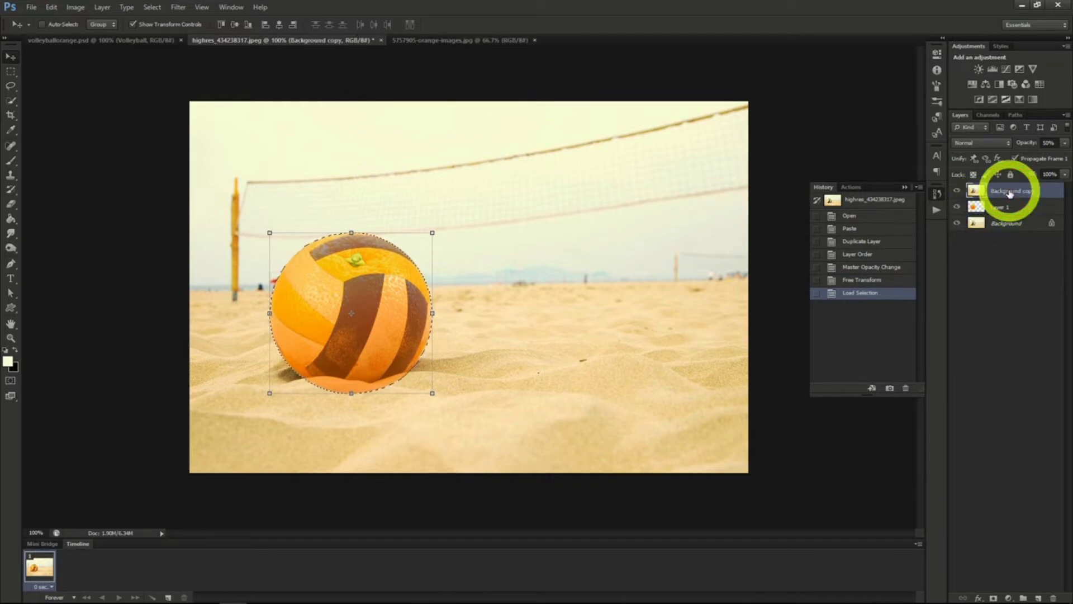
left_click(992, 597)
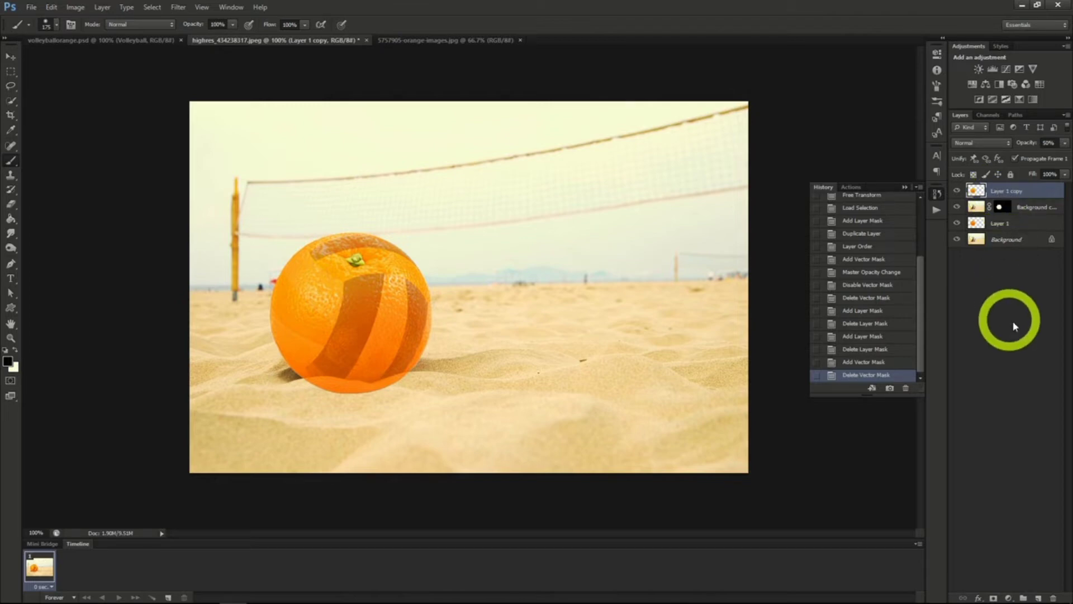
Step: Add a black layer mask to the Layer 1 copy and paint the orange peel into the selected volleyball panels
left_click(994, 597)
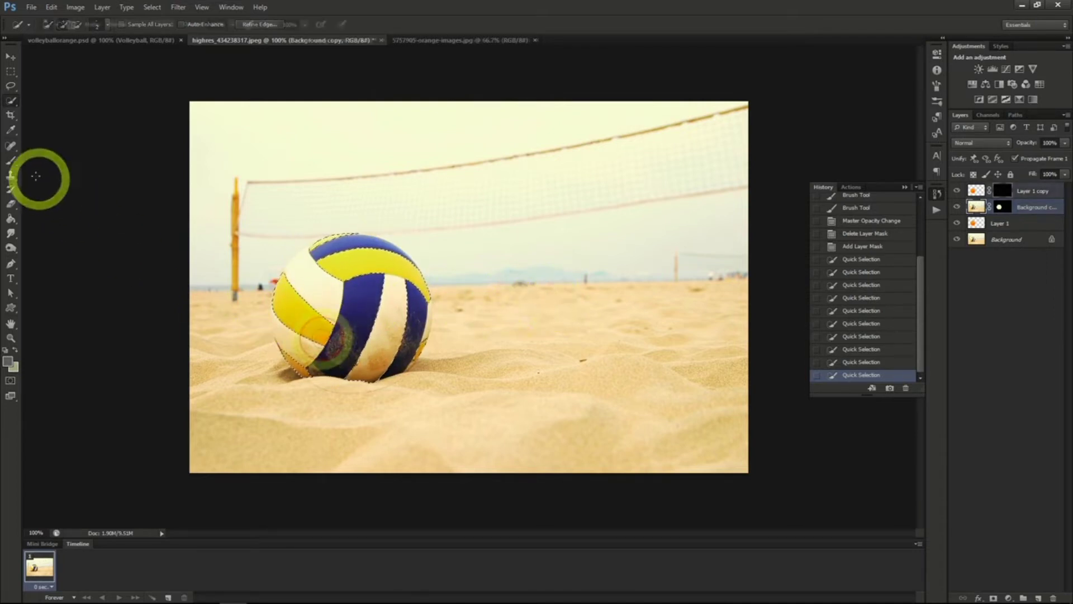
left_click(13, 161)
mouse_move(328, 342)
left_mouse_down()
mouse_move(271, 298)
mouse_move(282, 281)
mouse_move(327, 329)
mouse_move(294, 338)
mouse_move(284, 300)
mouse_move(324, 335)
left_mouse_up()
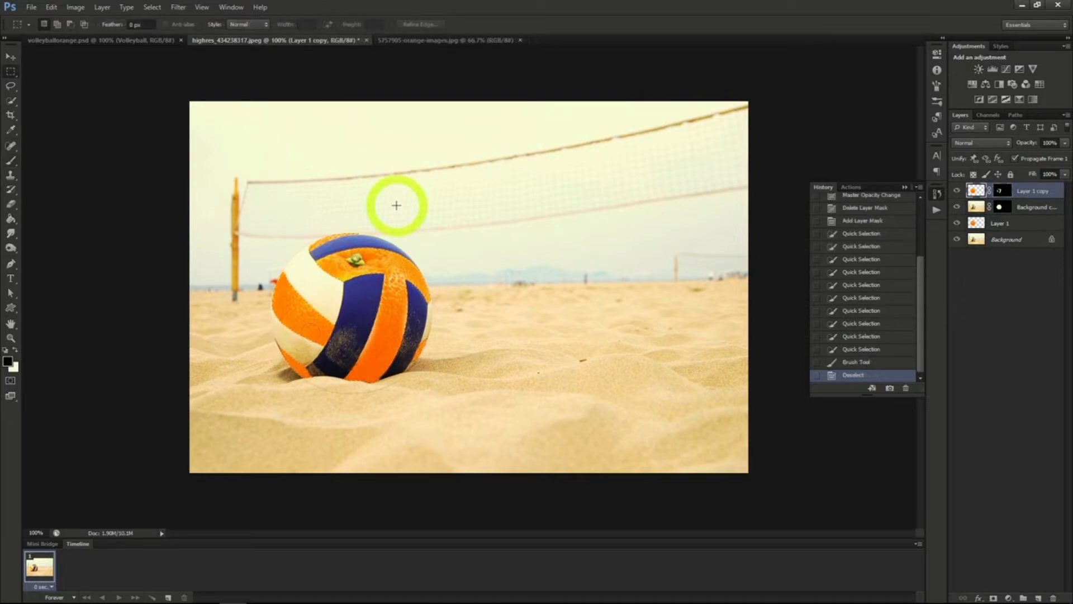
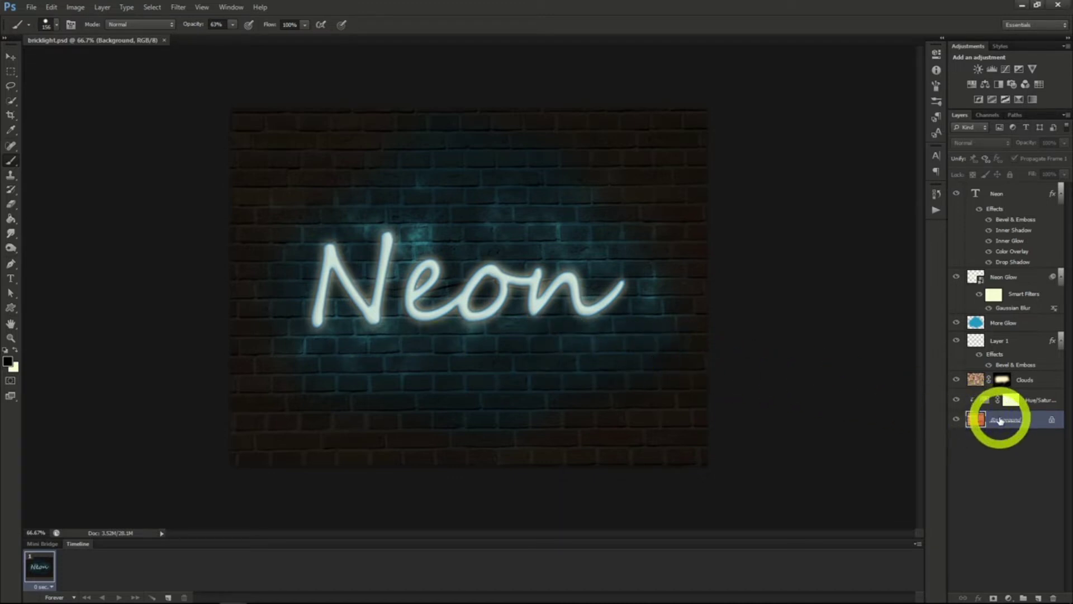
Step: Duplicate the Background brick layer of bricklight.psd into a new document
right_click(998, 418)
left_click(984, 442)
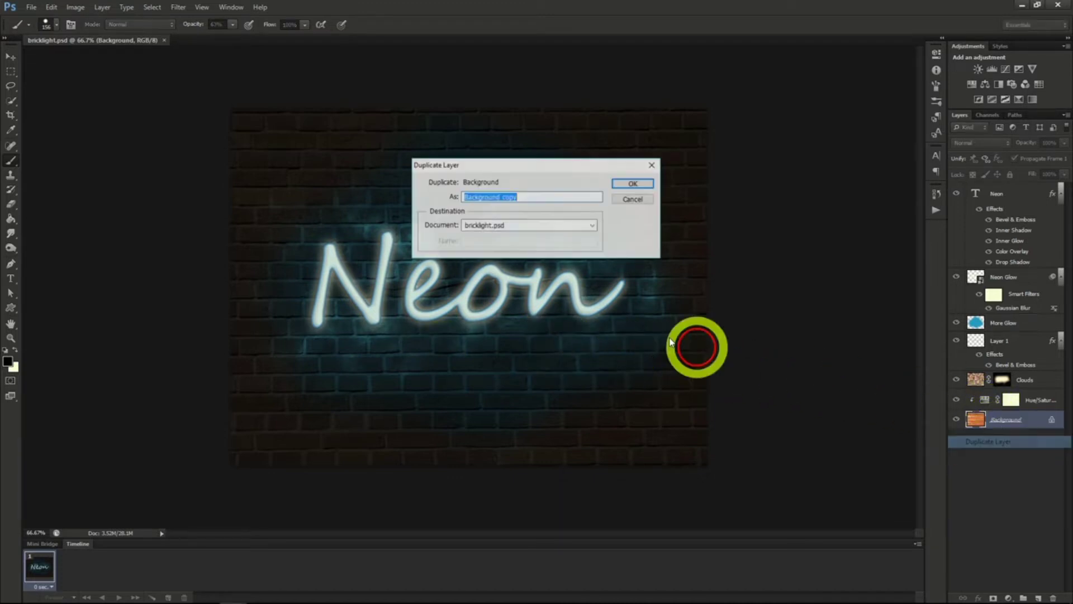
left_click(537, 226)
left_click(516, 247)
left_click(632, 184)
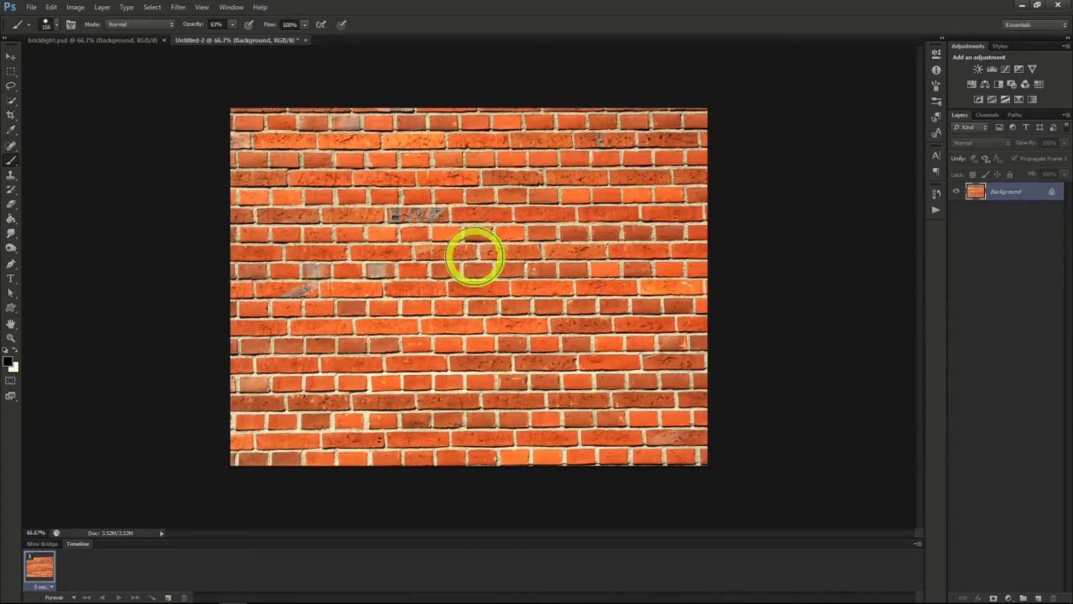
Step: Add the text "Neon" in Segoe Script, centre it on the brick wall and reduce its font size to 282.12 pt
left_click(937, 158)
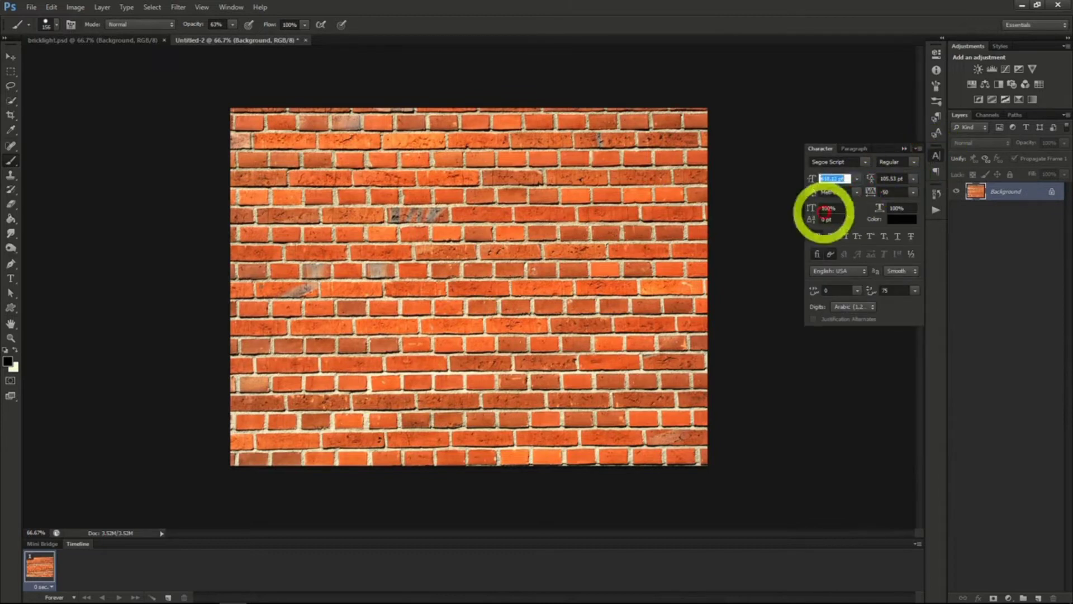
key("t")
left_click(366, 290)
type("Neon")
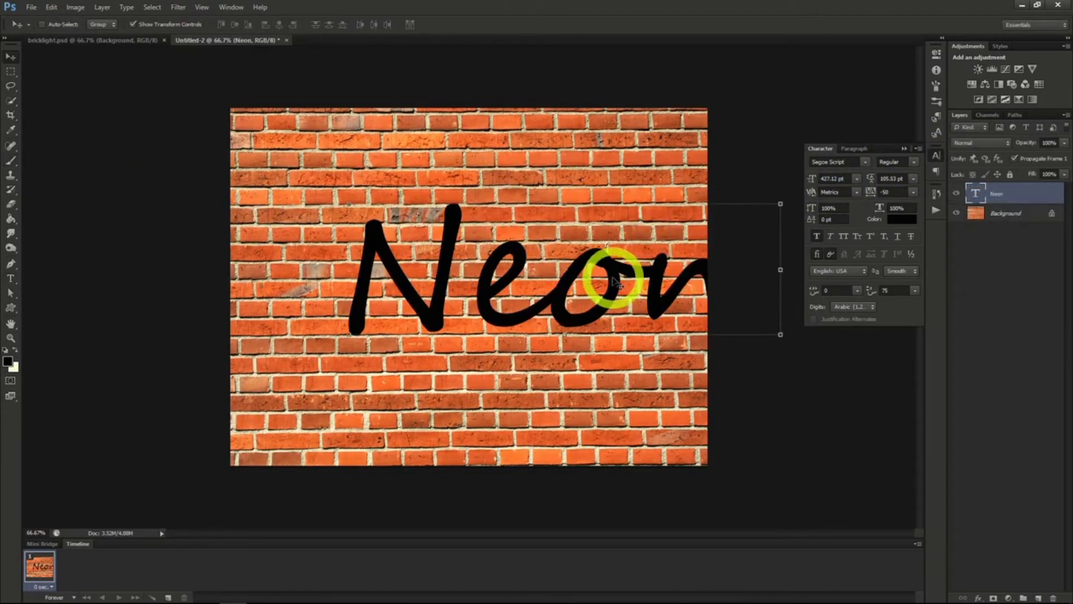
left_click_drag(615, 282, 541, 280)
left_click(805, 178)
left_click_drag(803, 178, 796, 177)
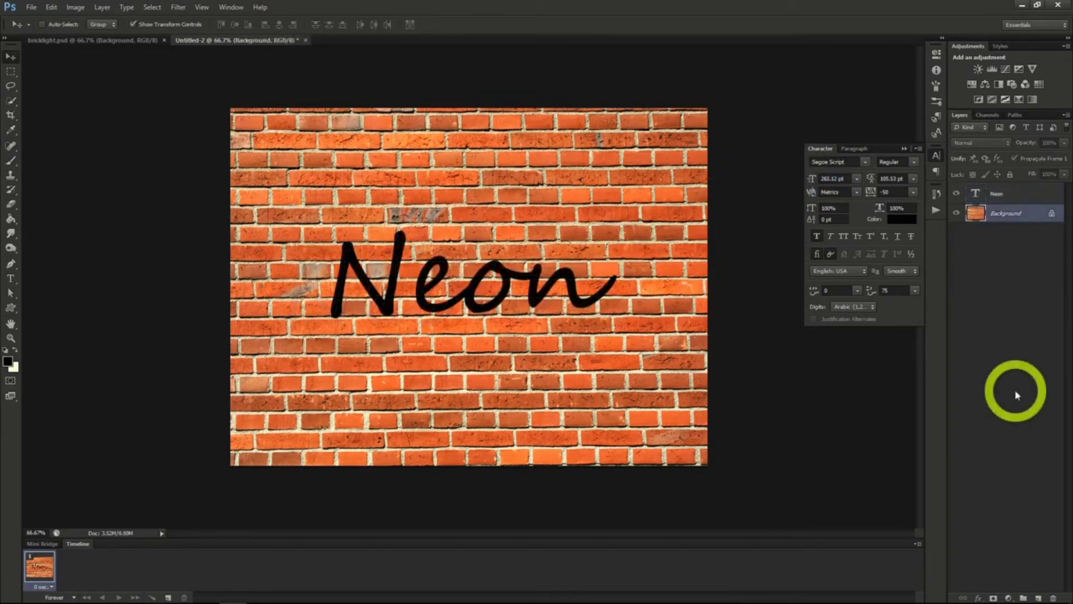
Step: Darken the bricks with a Hue/Saturation adjustment layer above the Background, with Saturation -70 and Lightness -87
left_click(1009, 282)
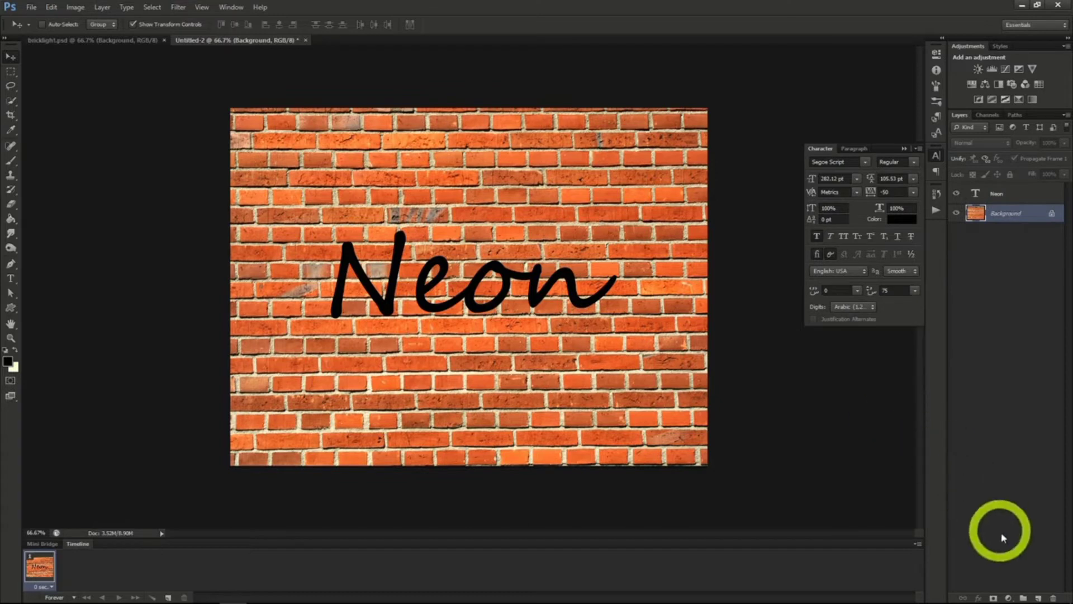
left_click(102, 8)
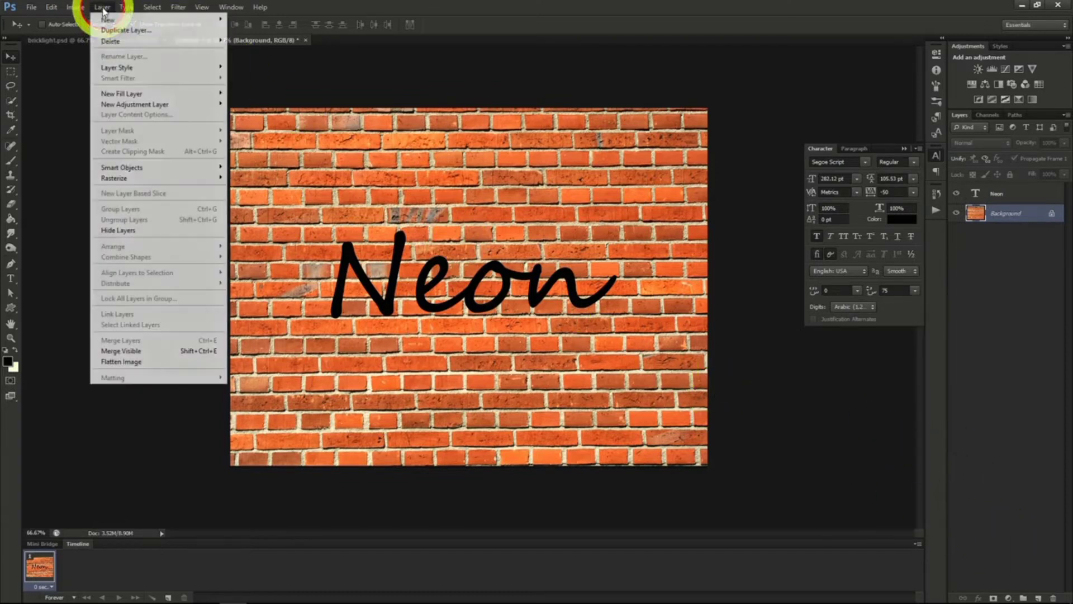
mouse_move(131, 104)
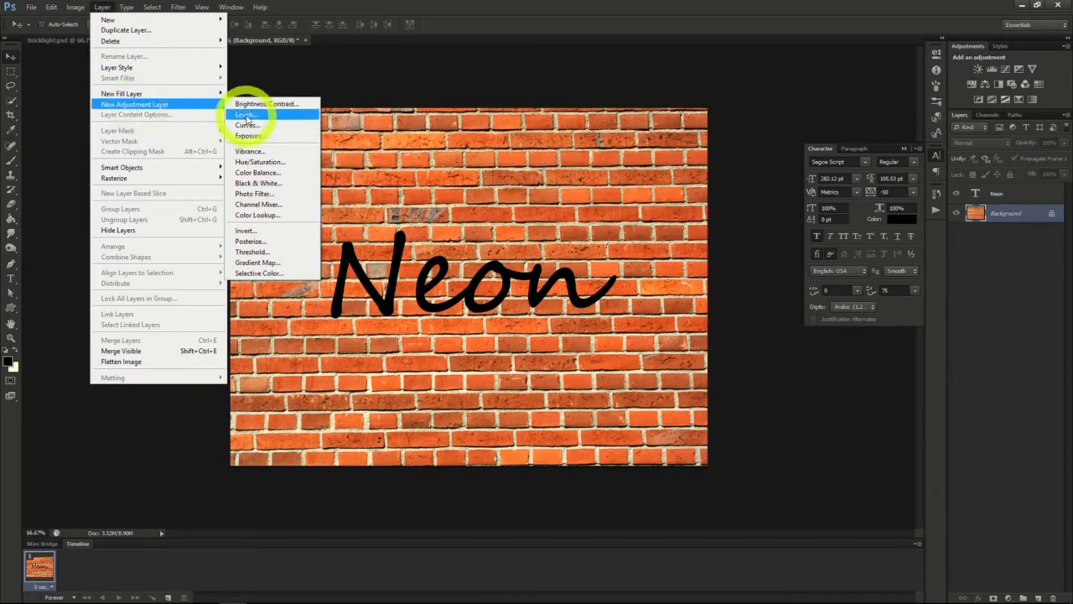
left_click(250, 163)
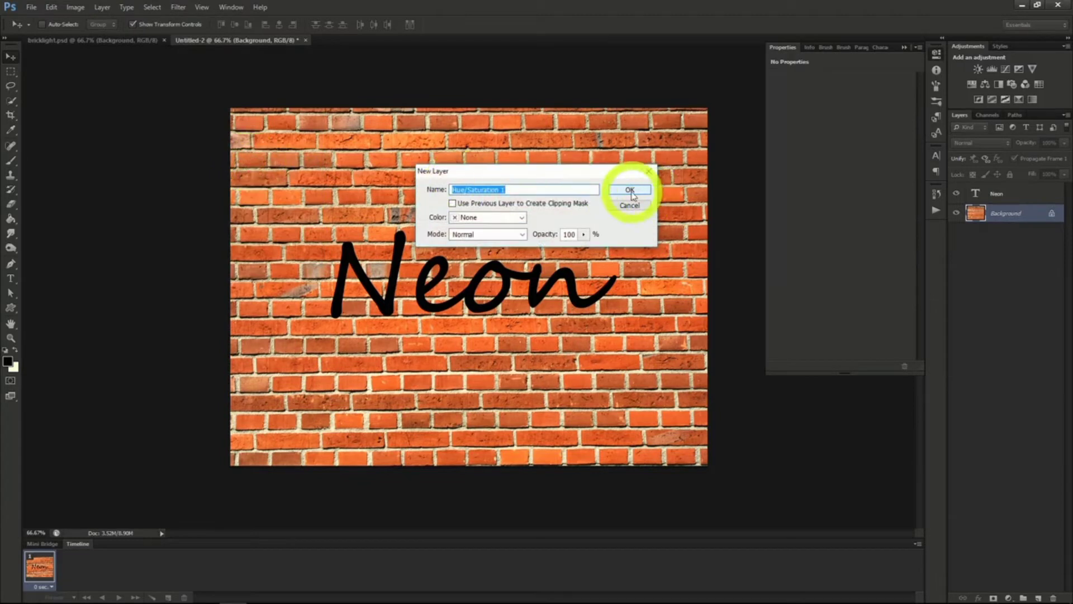
left_click(630, 190)
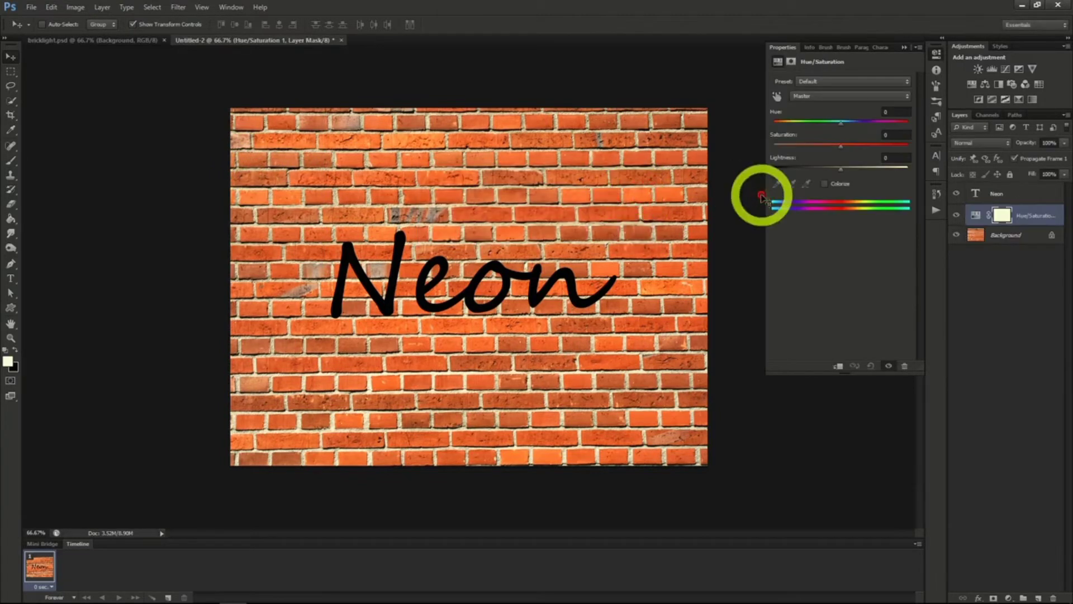
left_click_drag(822, 149, 783, 167)
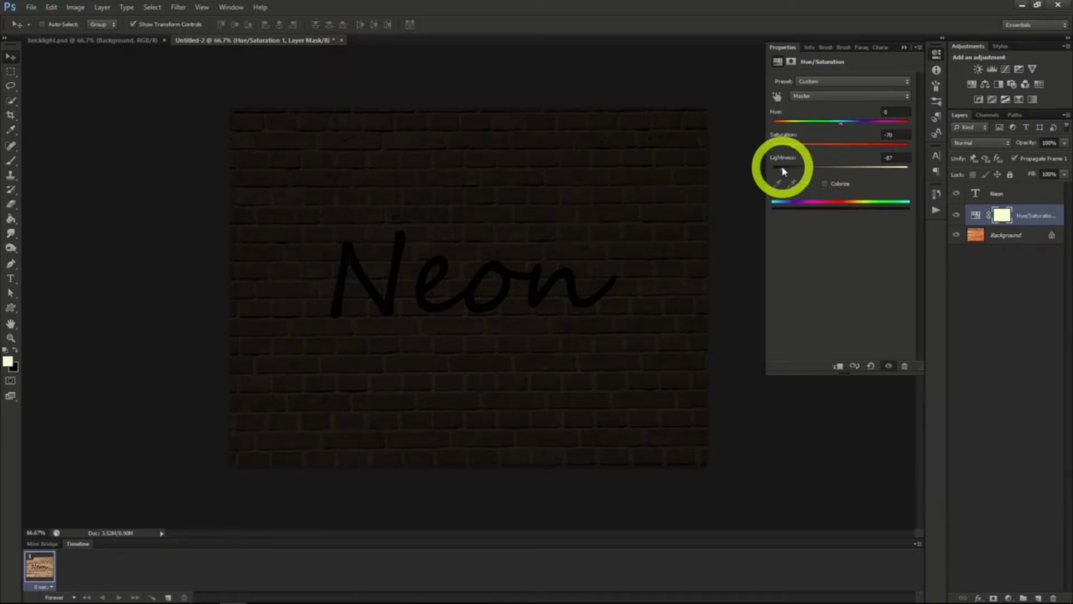
Step: Create a new layer above the Hue/Saturation layer and fill it with the Clouds filter
left_click(976, 215)
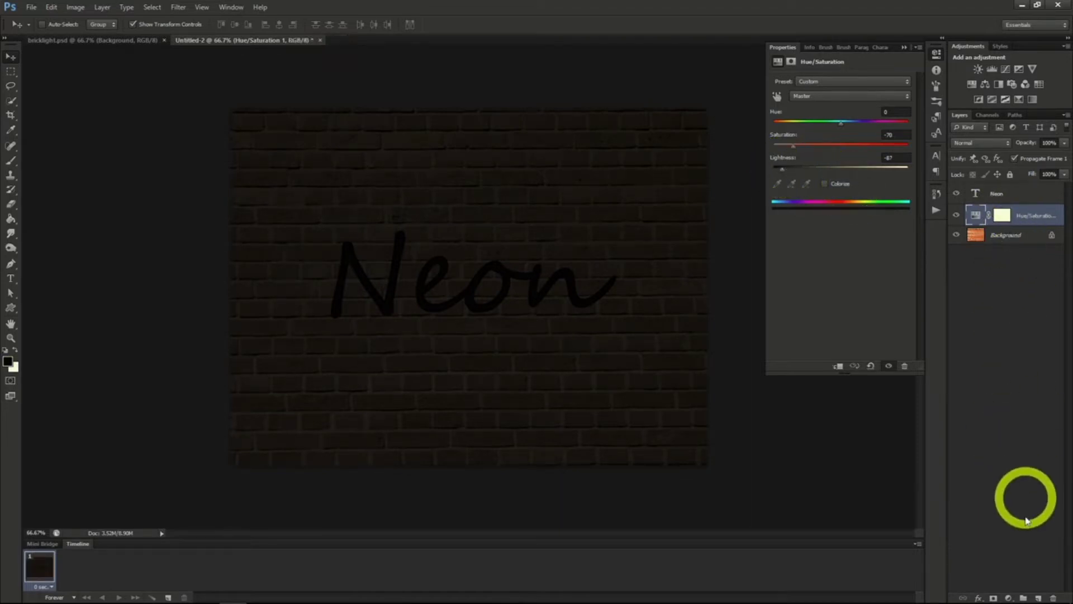
left_click(1038, 597)
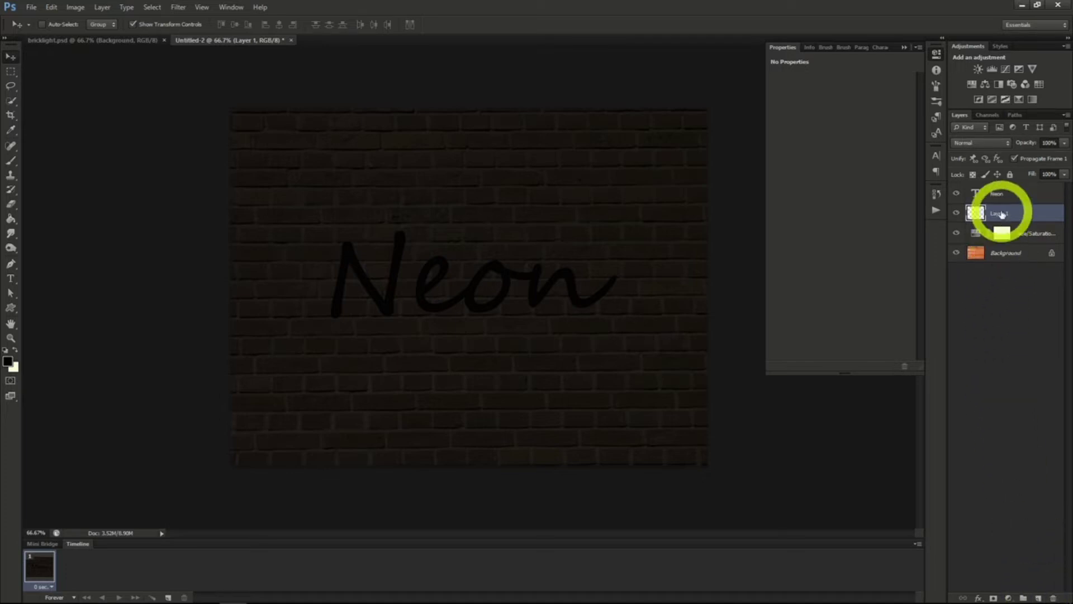
left_click(178, 8)
mouse_move(208, 183)
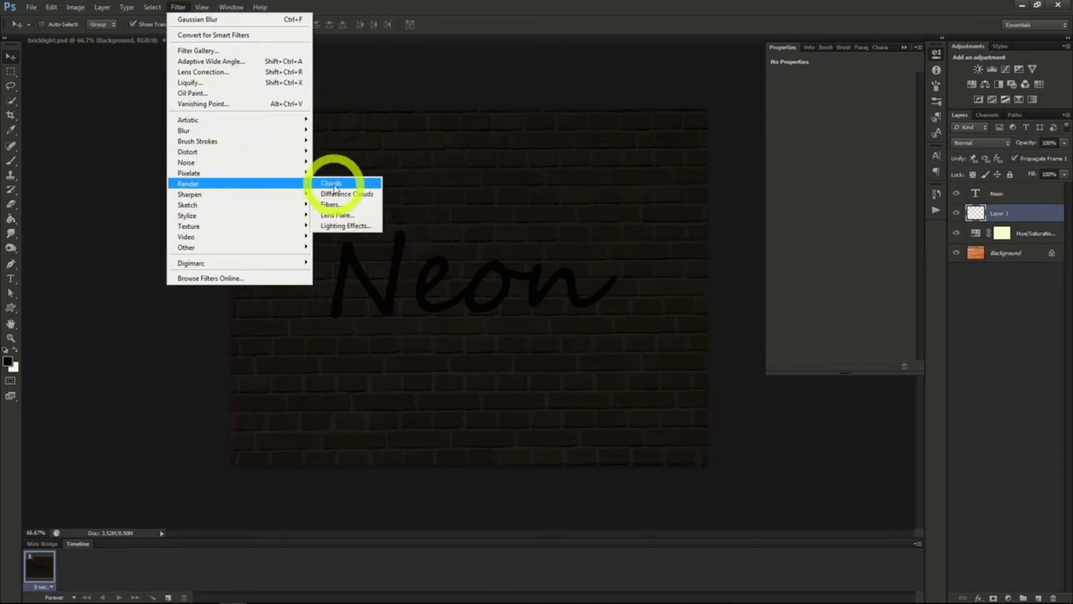
left_click(334, 182)
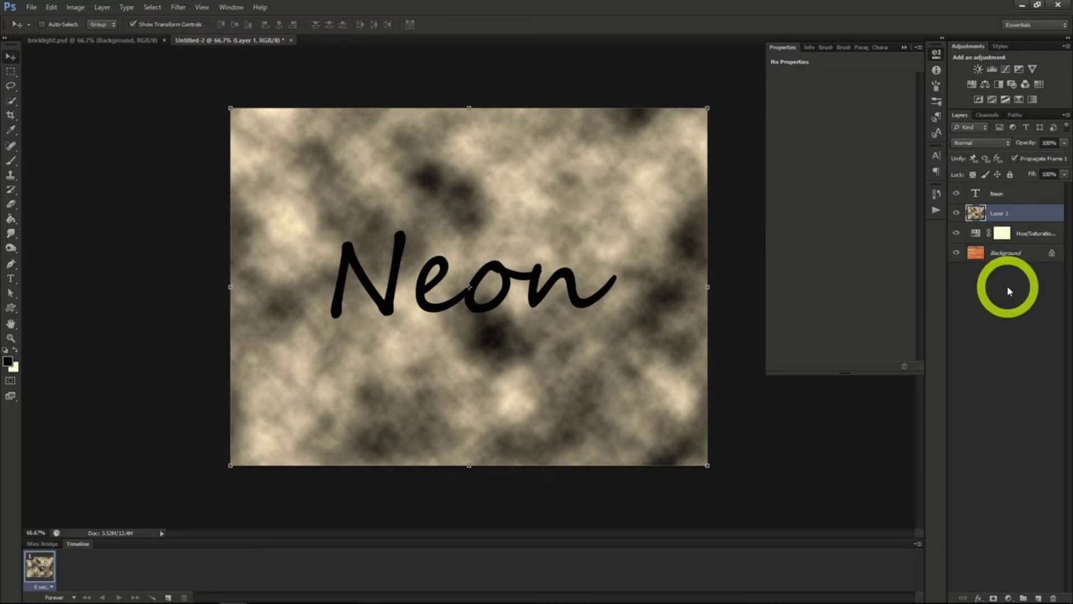
Step: Add a black layer mask to the clouds layer and set its blending mode to Divide
left_click(995, 598, "alt")
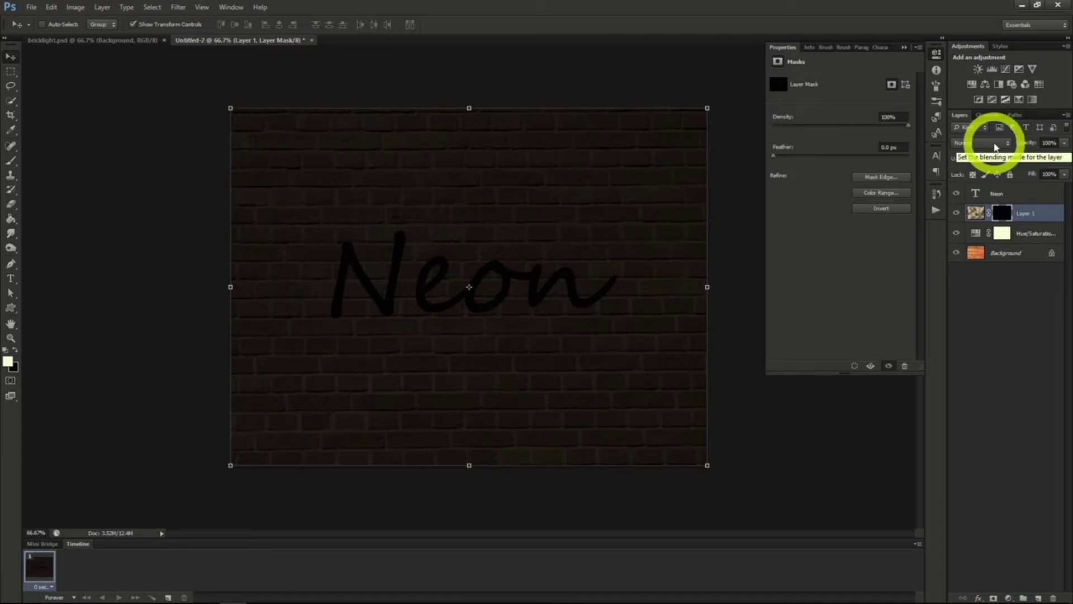
left_click(994, 147)
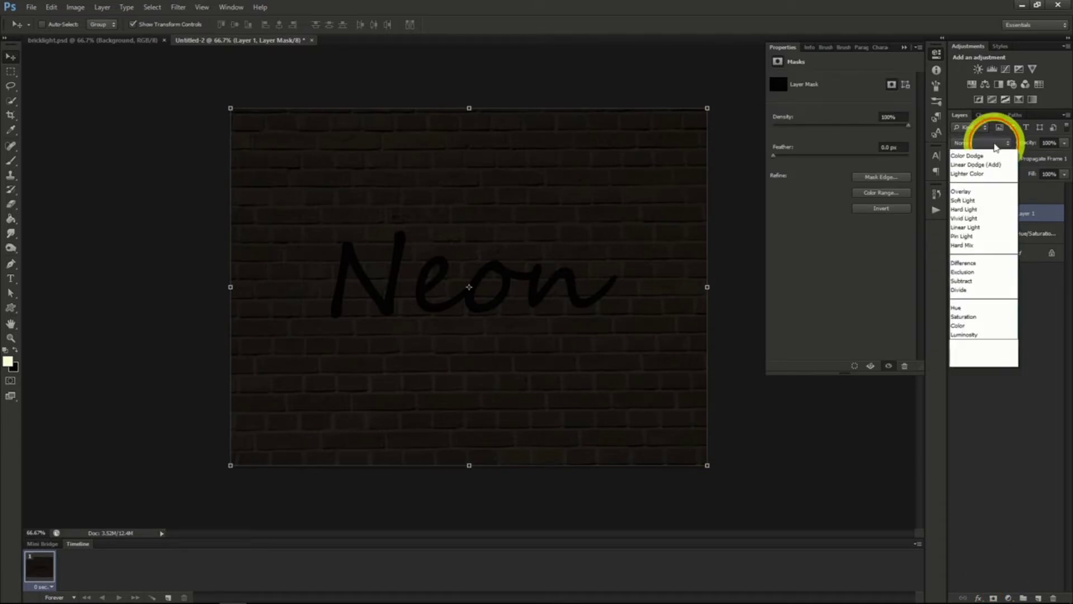
left_click(960, 386)
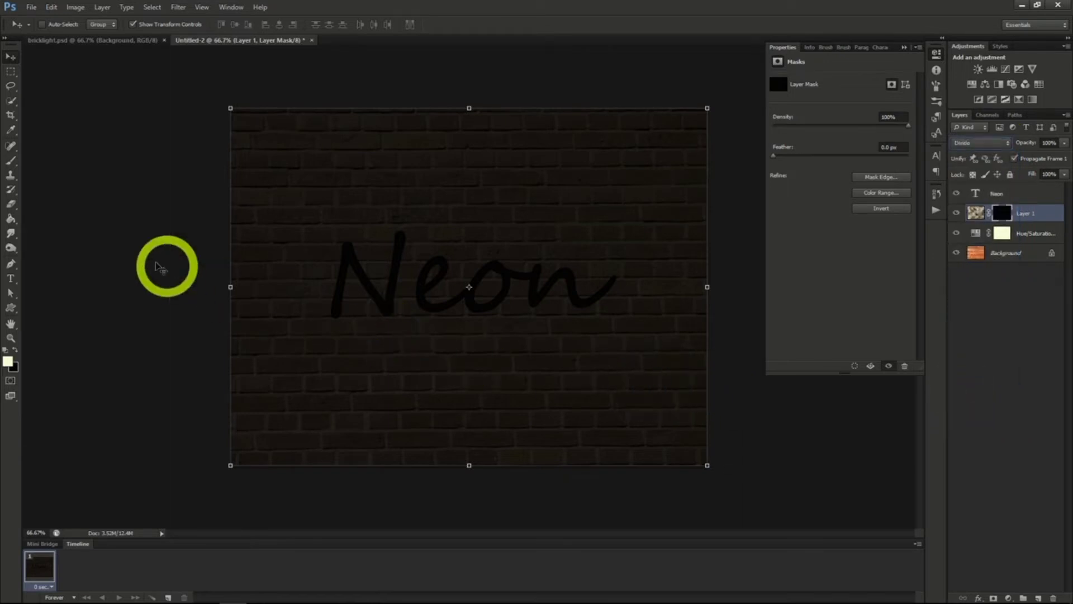
Step: Paint light on the clouds layer's mask around the Neon text with a soft 156 px brush at 50% opacity
left_click(11, 162)
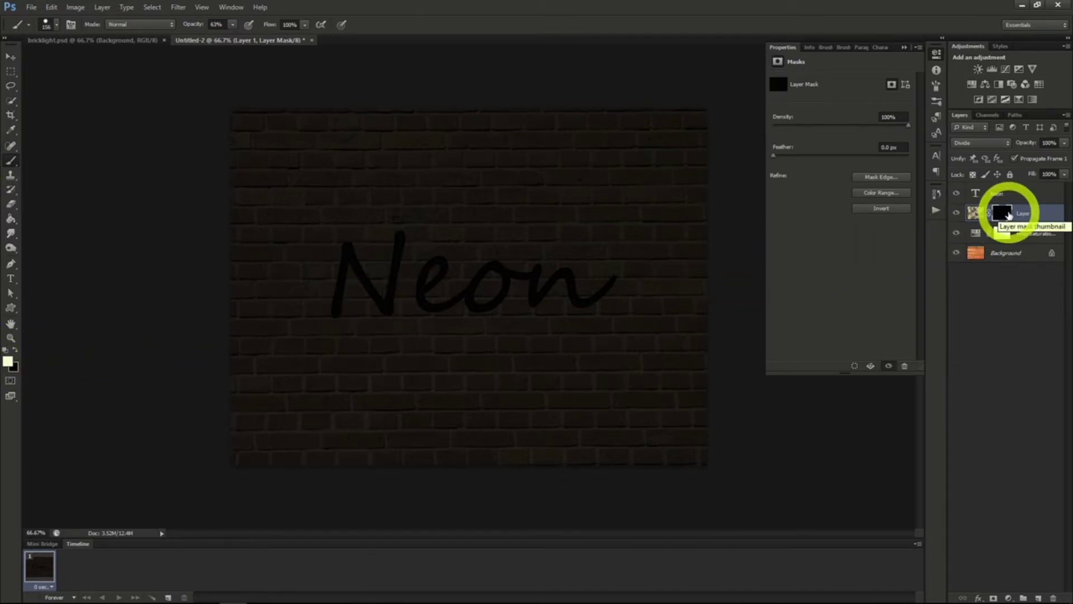
left_click(233, 25)
left_click_drag(226, 39, 227, 38)
left_click(56, 25)
left_click(78, 87)
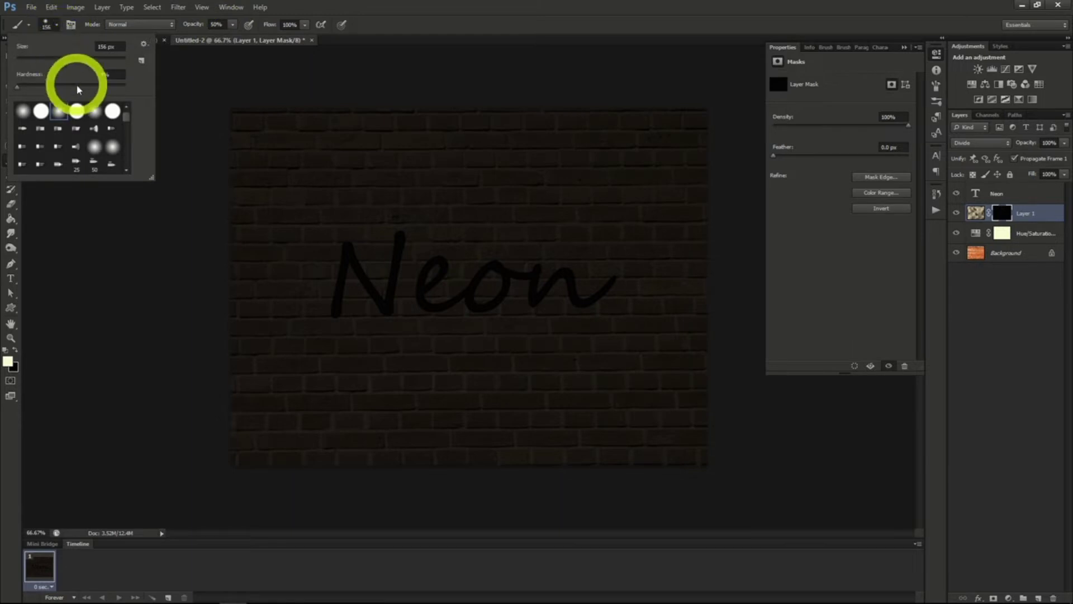
left_click(55, 28)
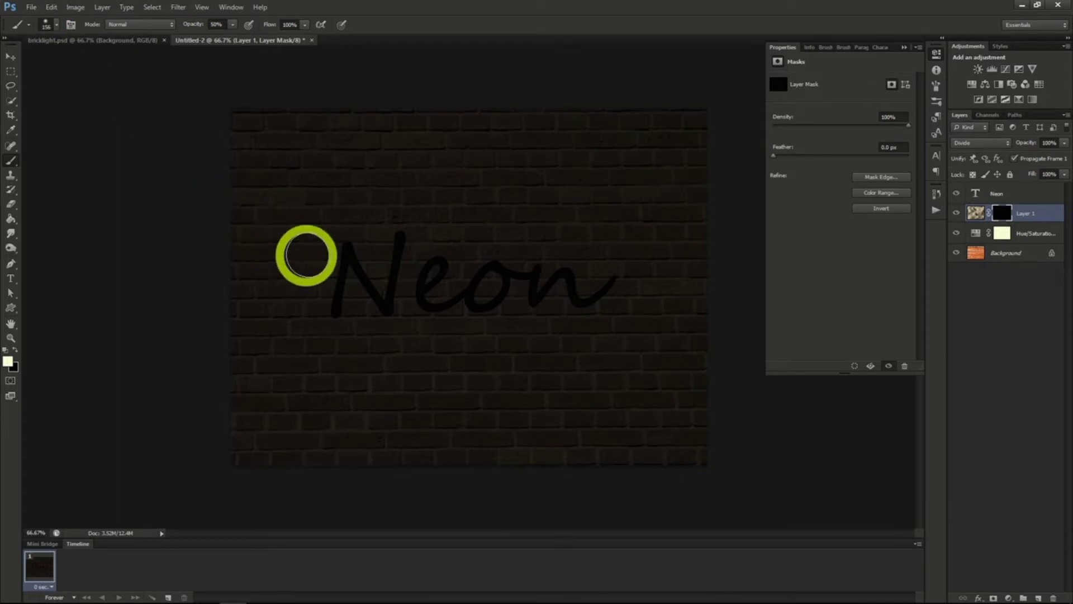
left_click_drag(353, 239, 307, 304)
mouse_move(401, 280)
left_mouse_down()
mouse_move(464, 292)
mouse_move(427, 277)
mouse_move(653, 289)
left_mouse_up()
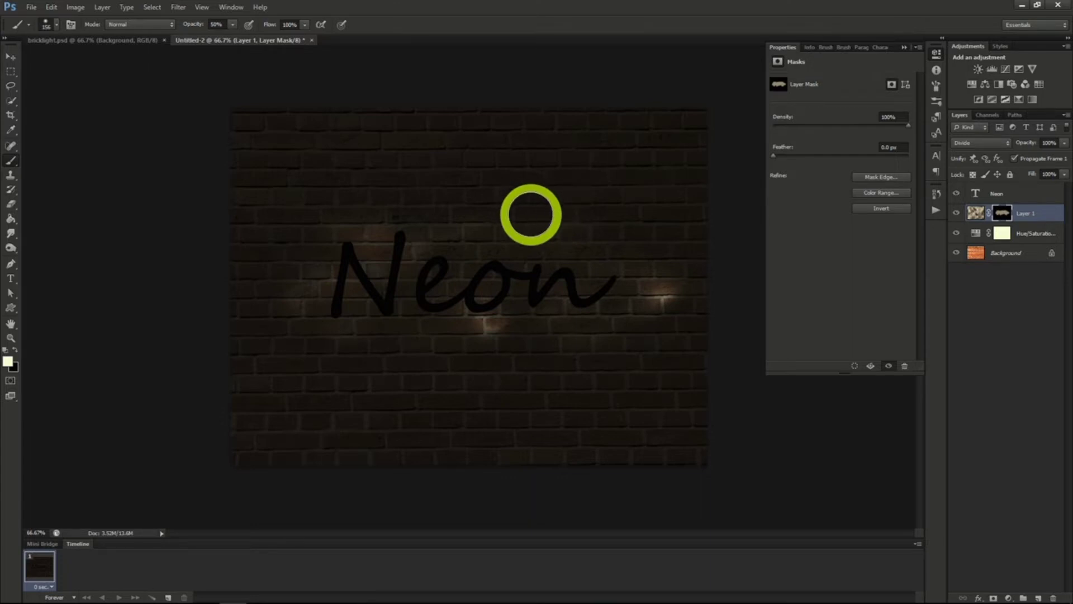
Step: Recolour the Neon text blue and give it a Bevel & Emboss with 185% depth, 3 px size and maximum soften
left_click(982, 191)
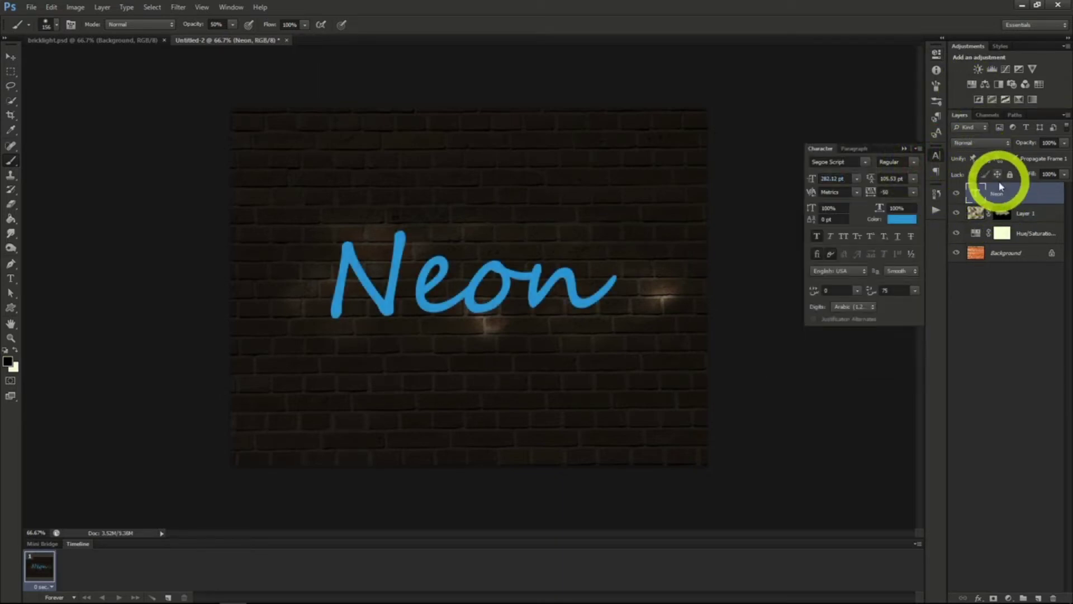
right_click(999, 188)
left_click(959, 206)
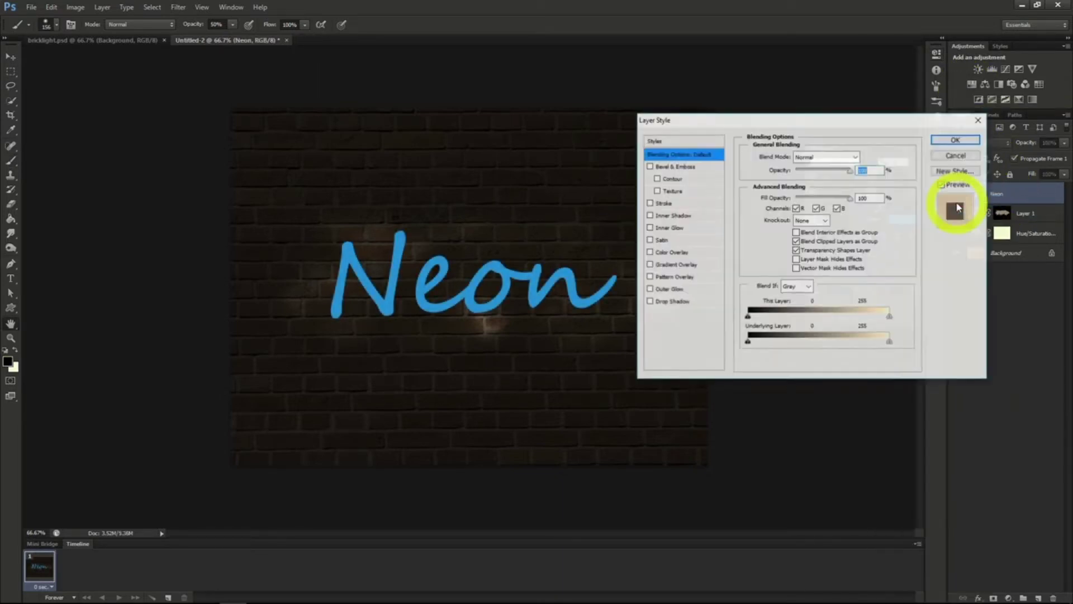
left_click(679, 167)
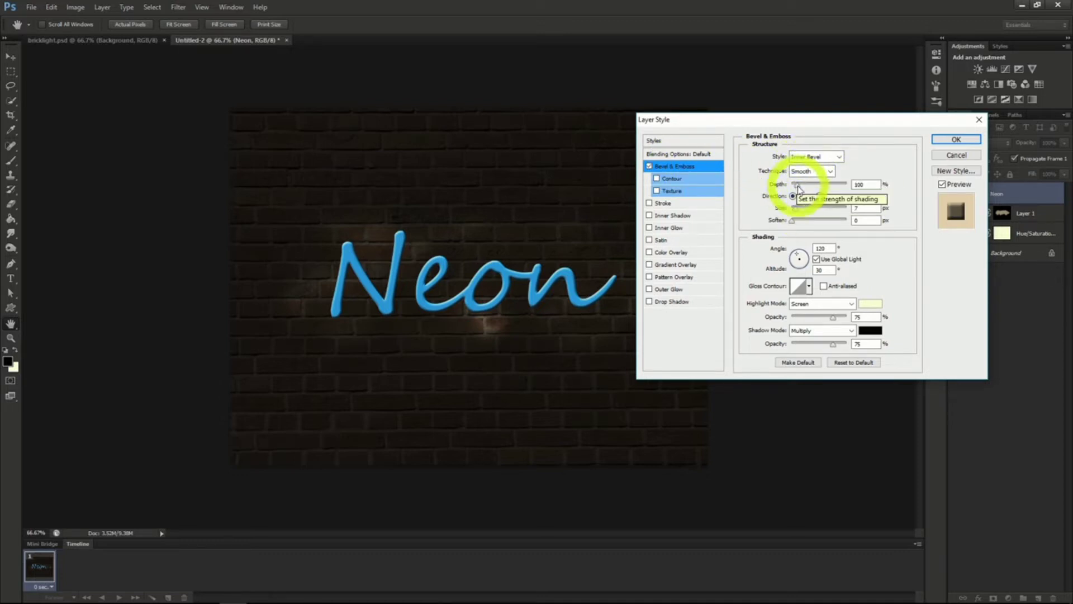
left_click_drag(798, 188, 800, 190)
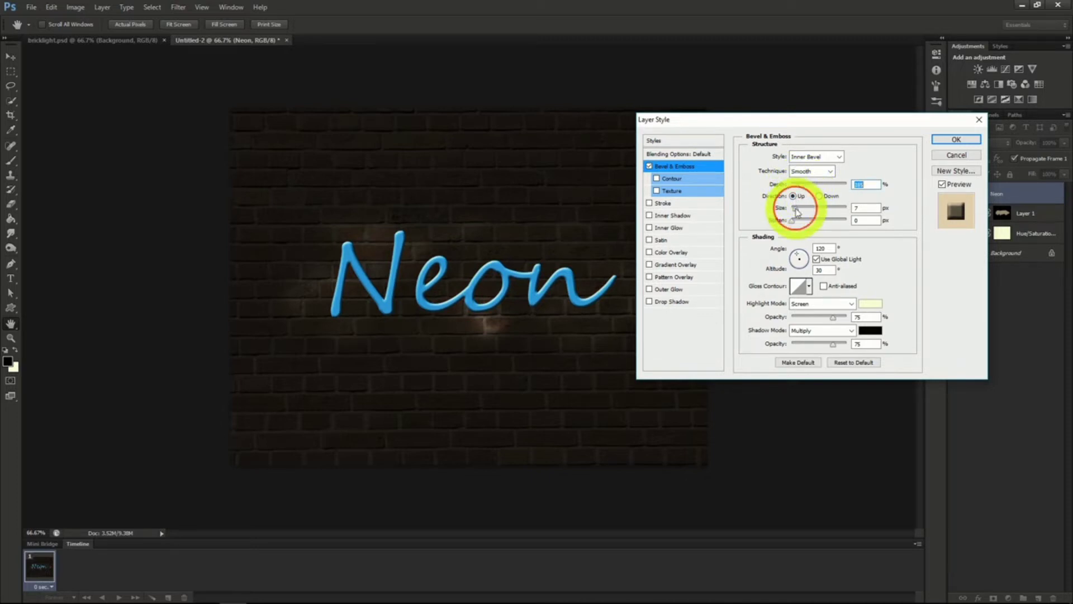
left_click_drag(796, 211, 855, 218)
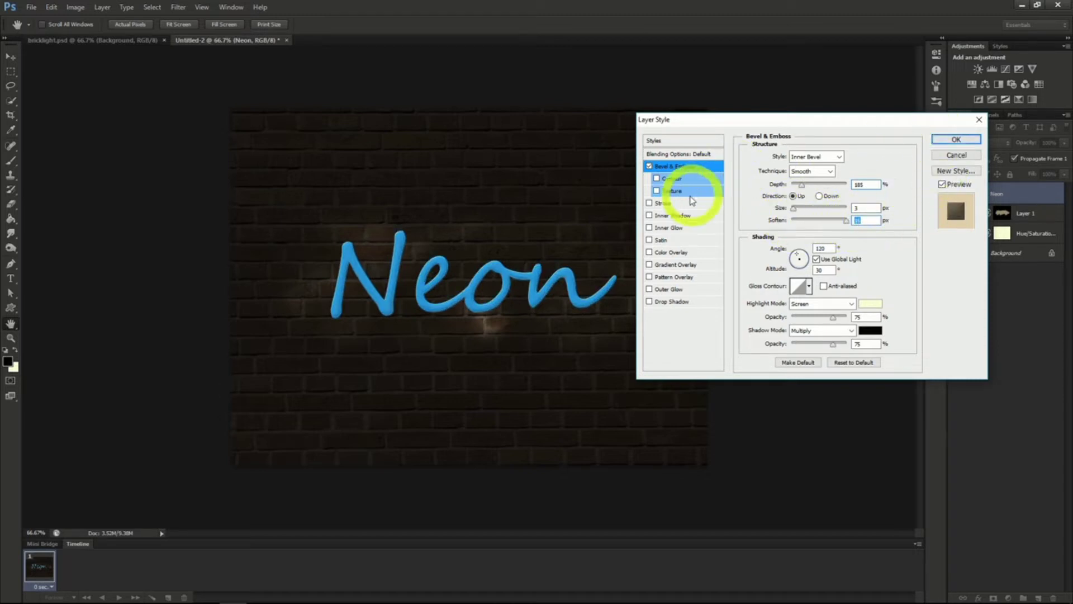
Step: Add an Inner Shadow to the Neon text with 40% opacity, 5 px distance and a slightly reduced size
left_click(670, 217)
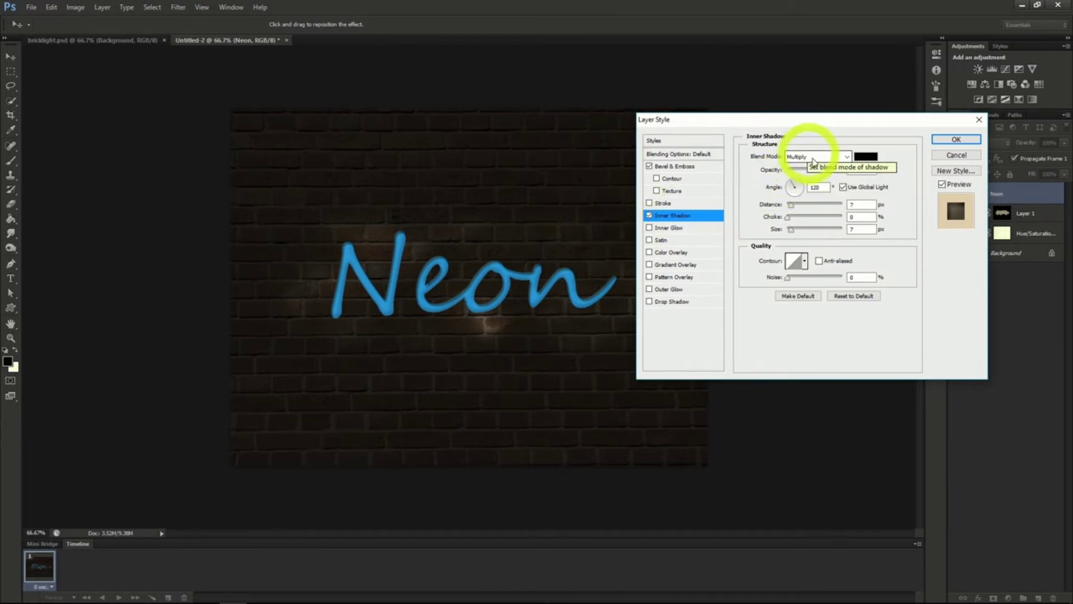
left_click_drag(829, 170, 812, 173)
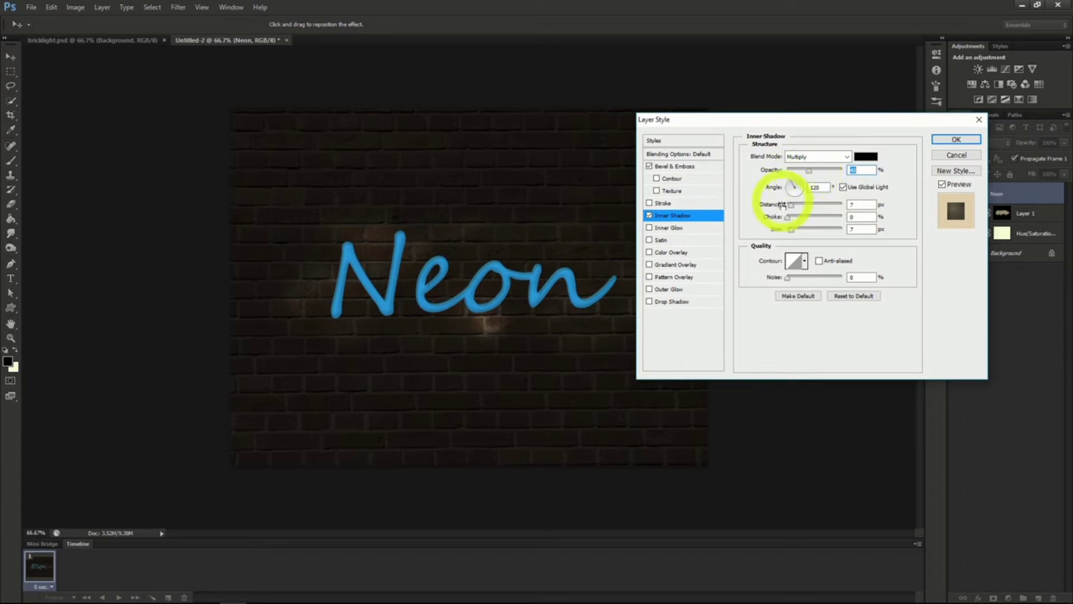
left_click_drag(790, 205, 787, 250)
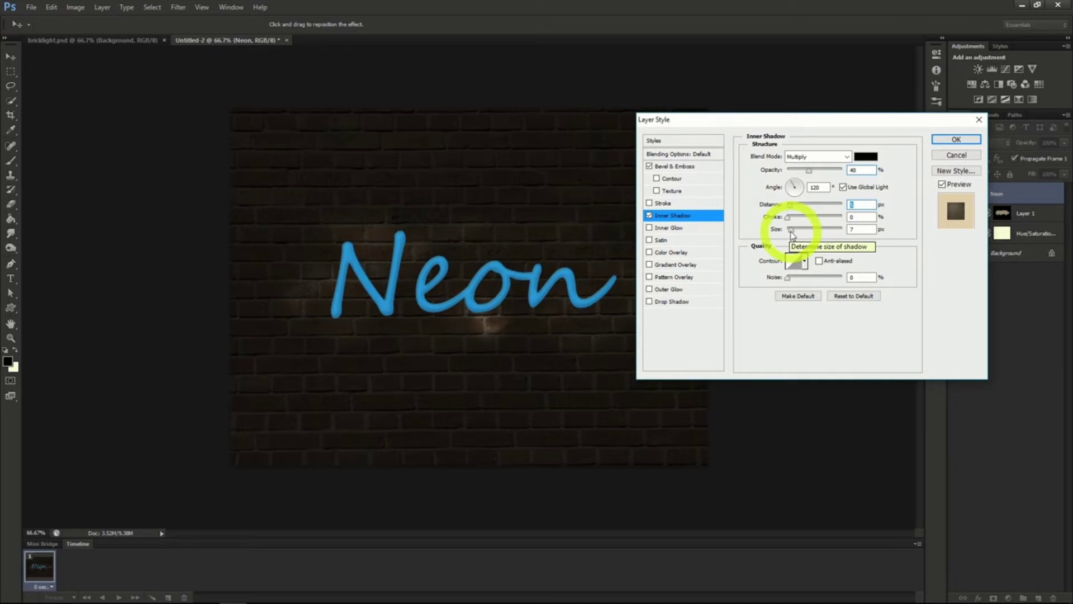
left_click(791, 230)
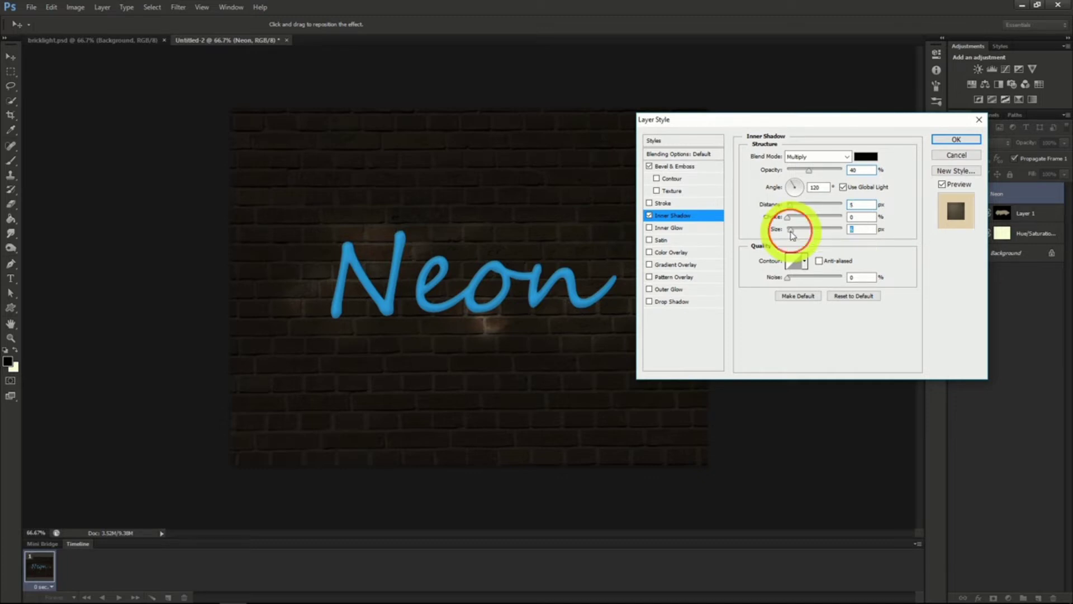
Step: Add an Inner Glow to the Neon text with a slightly adjusted size and Center as its source, and apply the layer style
left_click(674, 228)
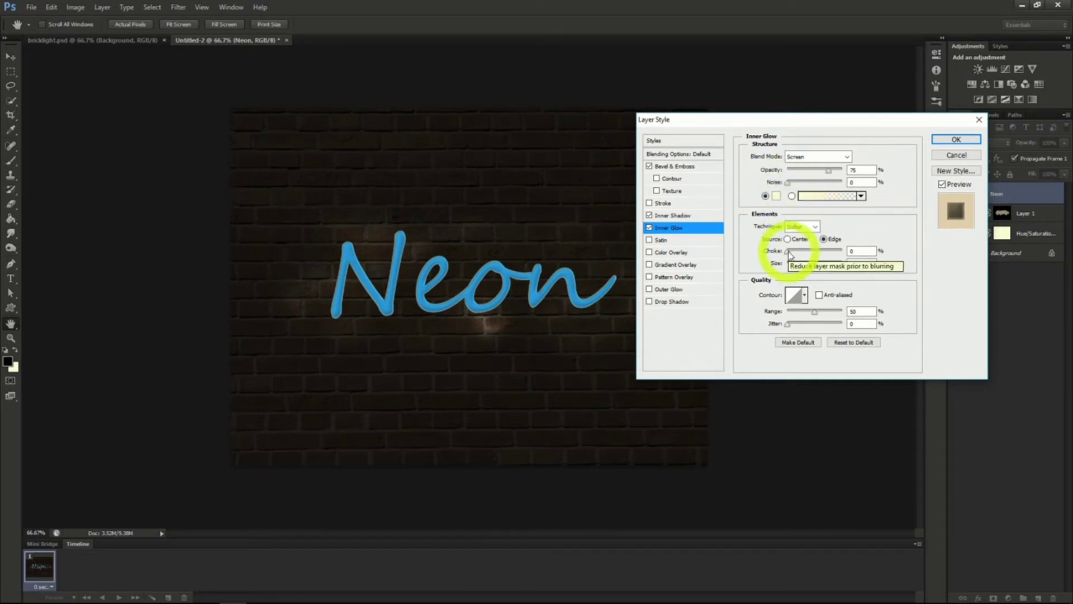
left_click_drag(791, 266, 792, 269)
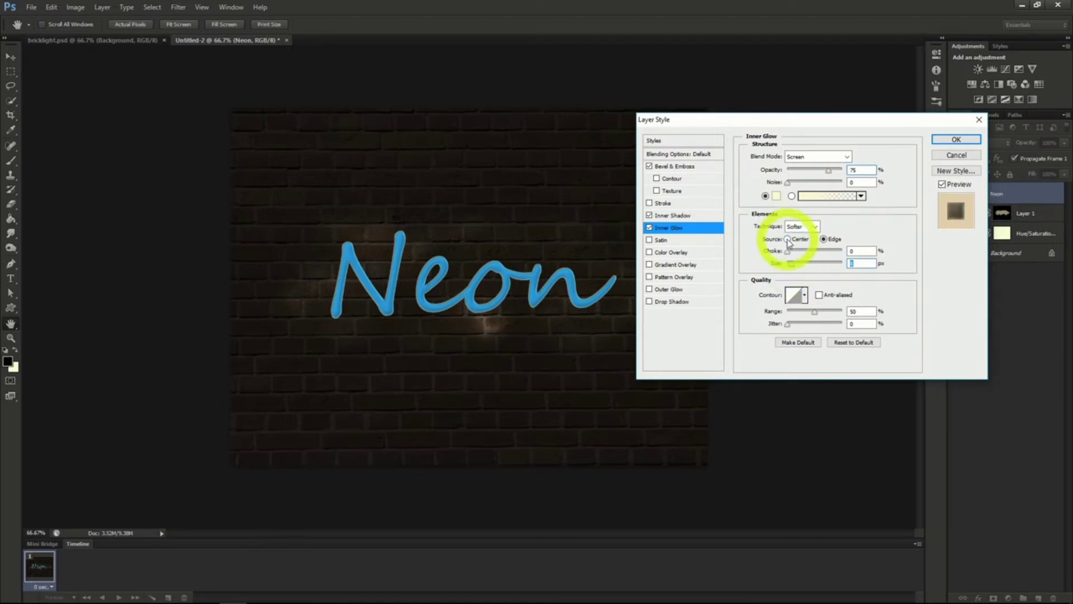
left_click(788, 240)
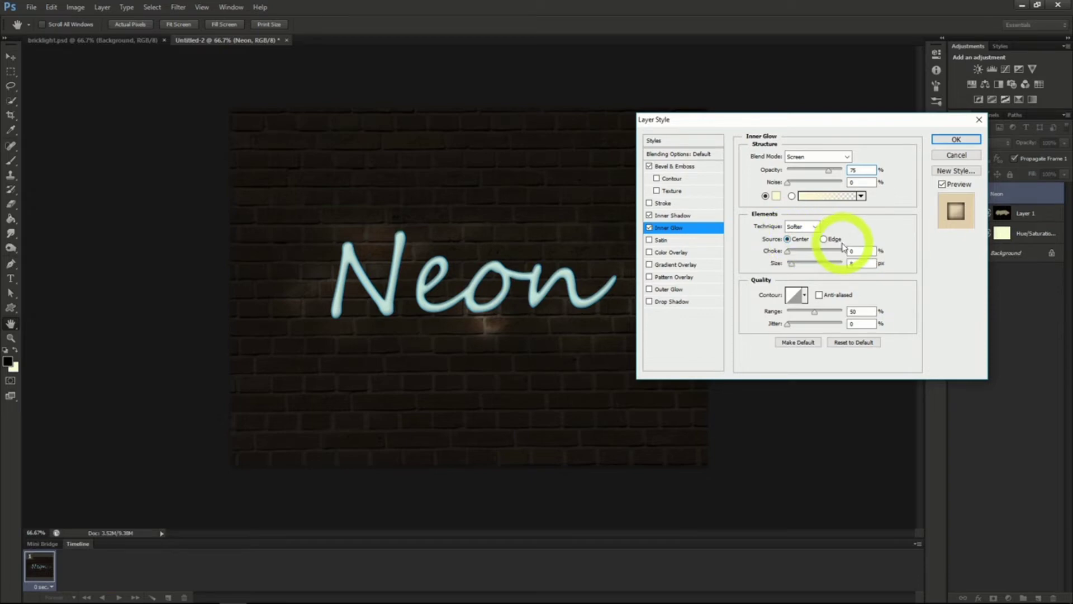
left_click(957, 140)
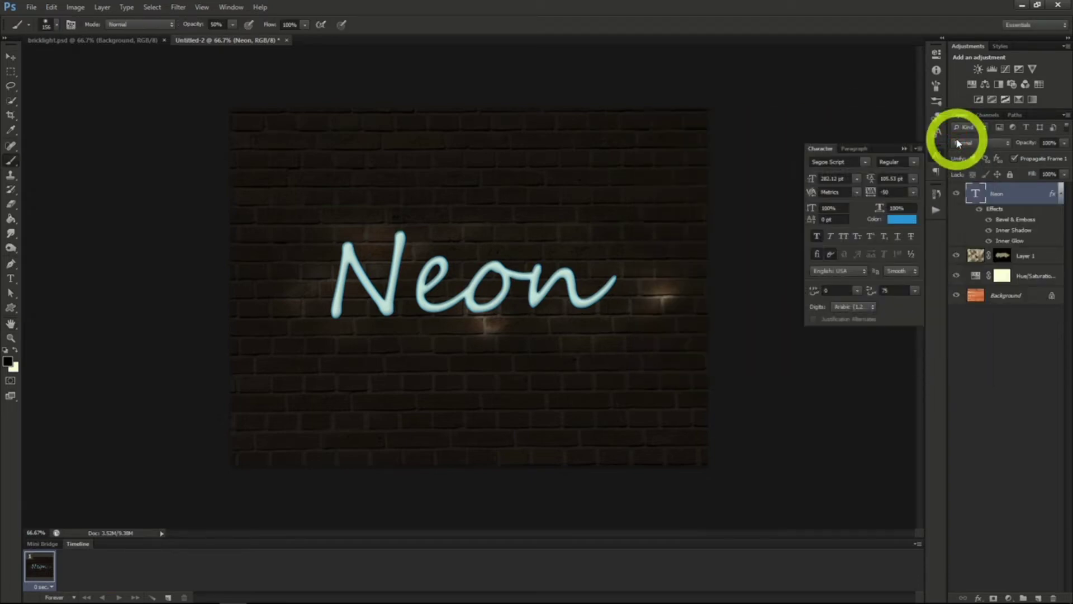
Step: Duplicate the Neon text layer, place the copy beneath the original and convert it to a smart object
right_click(999, 200)
left_click(944, 213)
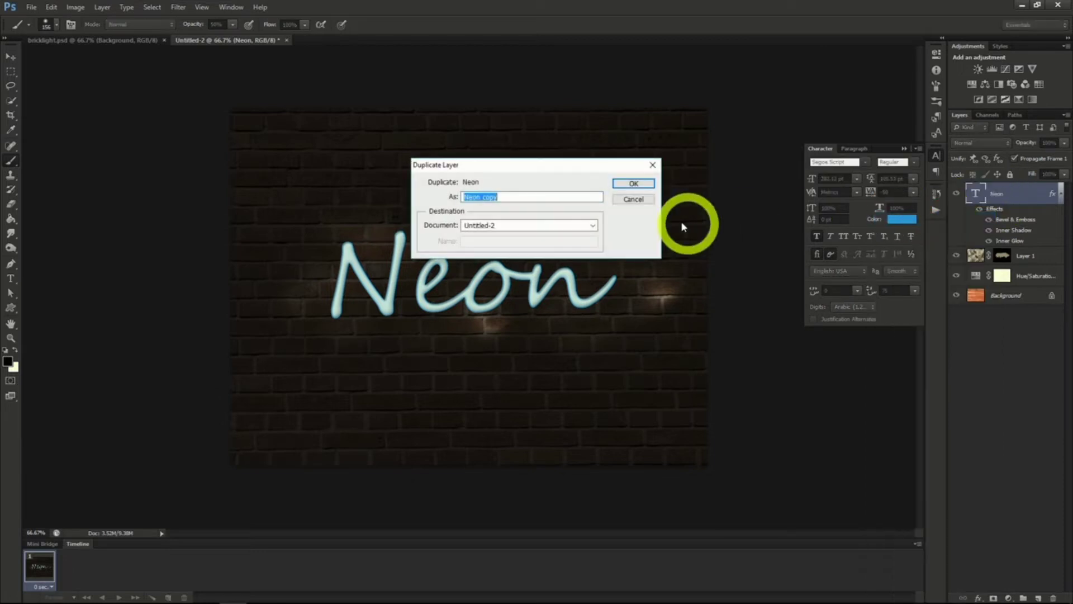
left_click(633, 183)
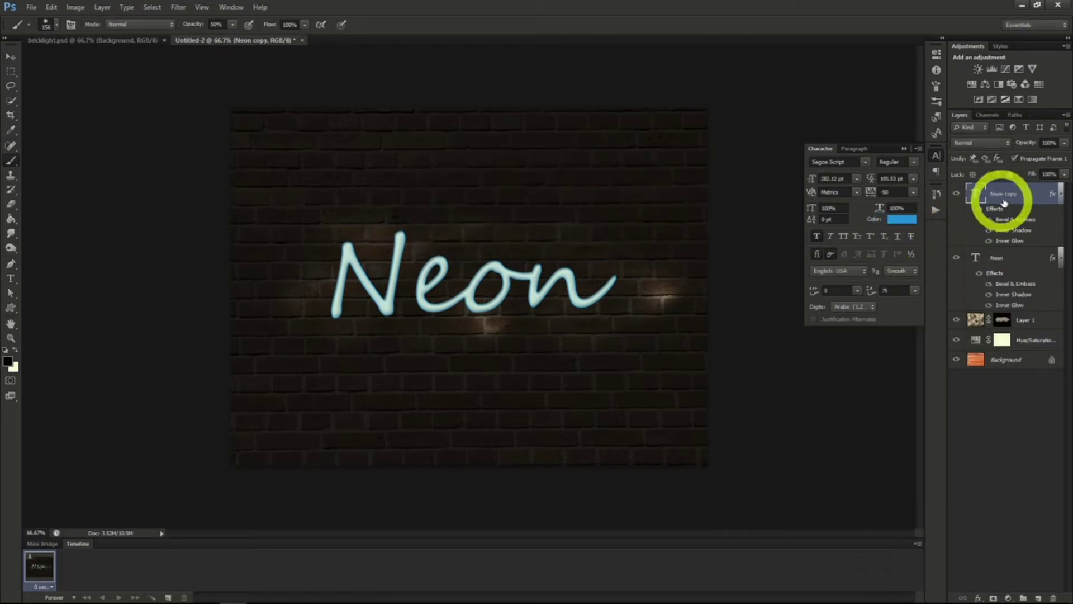
left_click_drag(1000, 200, 1009, 303)
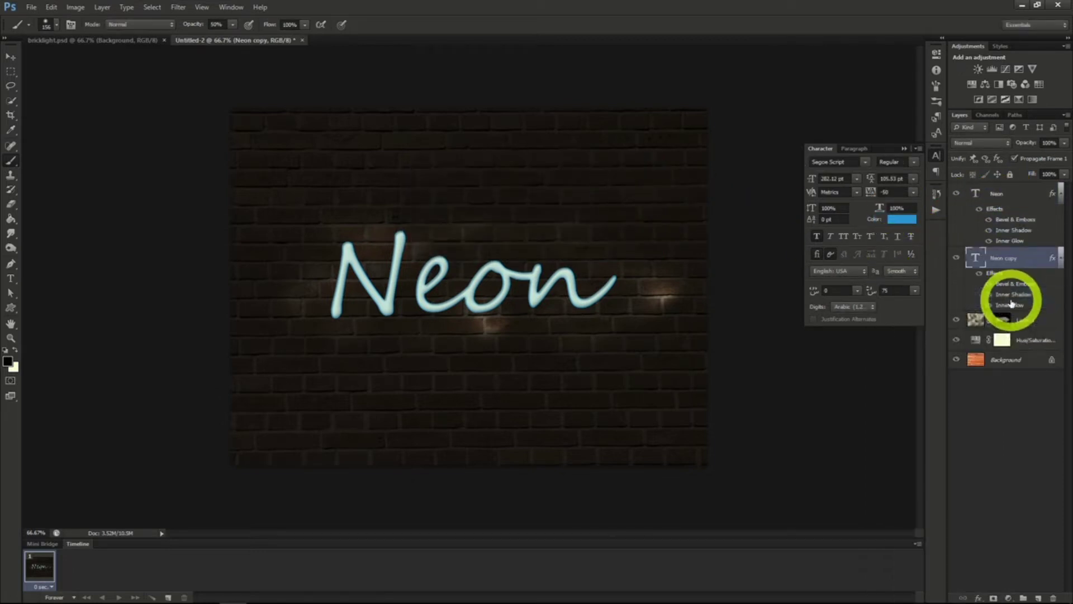
right_click(1000, 258)
left_click(948, 246)
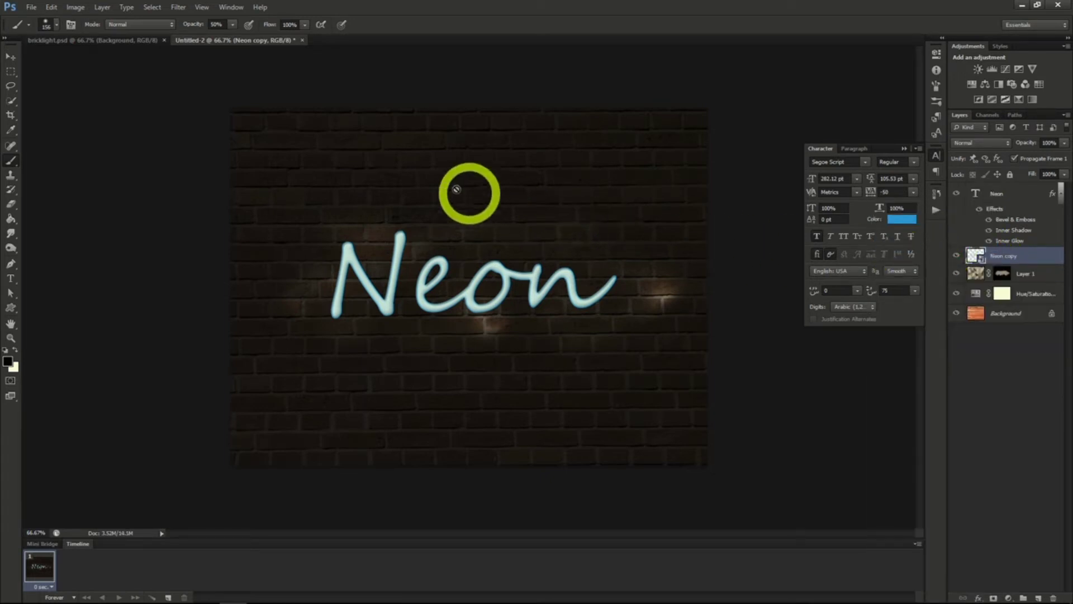
Step: Apply a Gaussian Blur with a radius of about 11 pixels to the Neon copy smart object
left_click(180, 8)
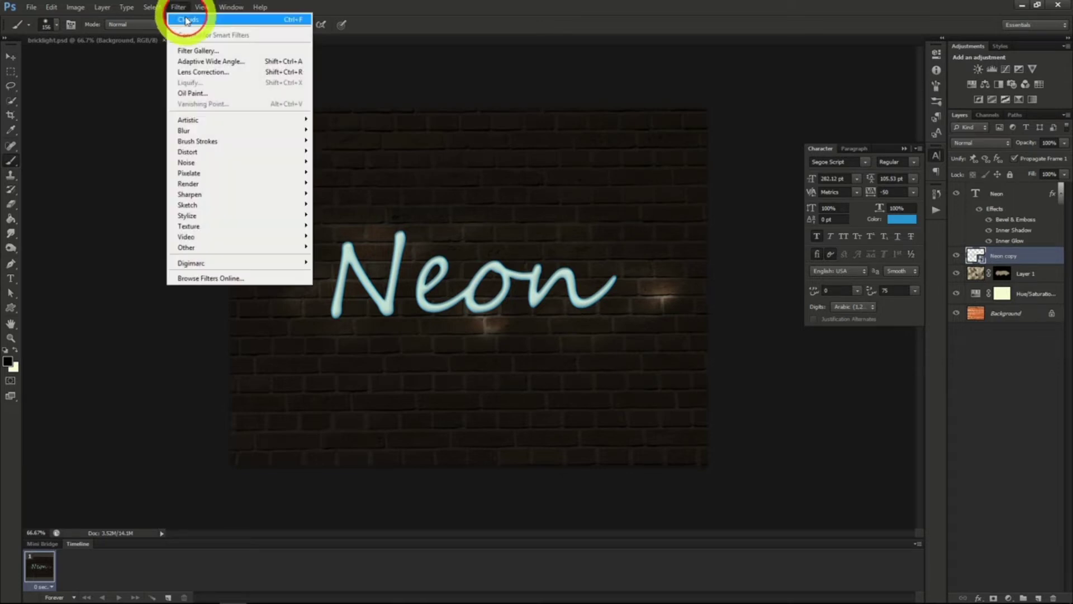
mouse_move(206, 129)
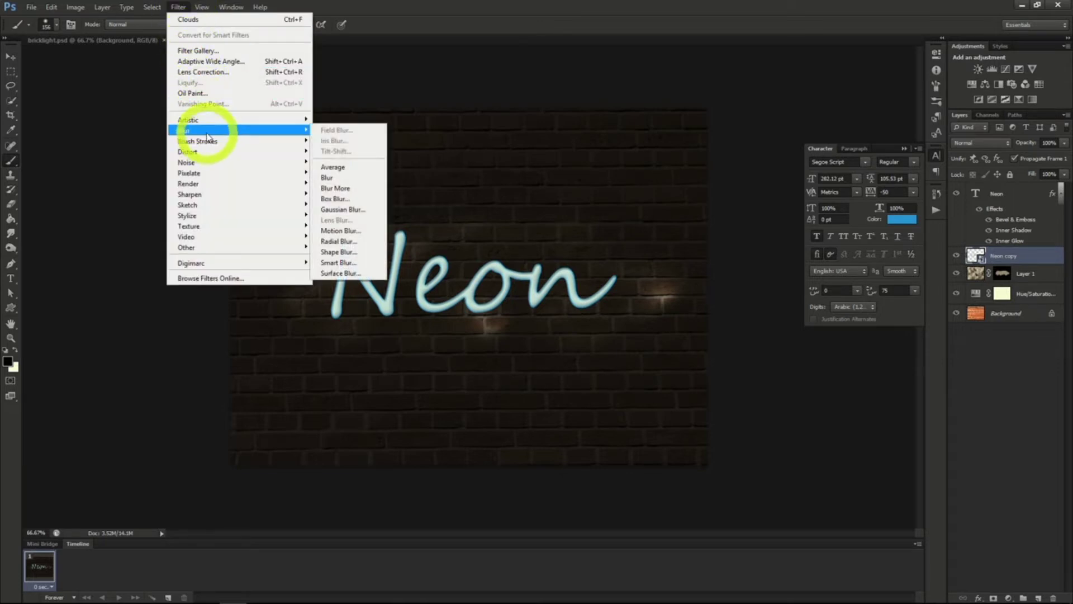
left_click(341, 211)
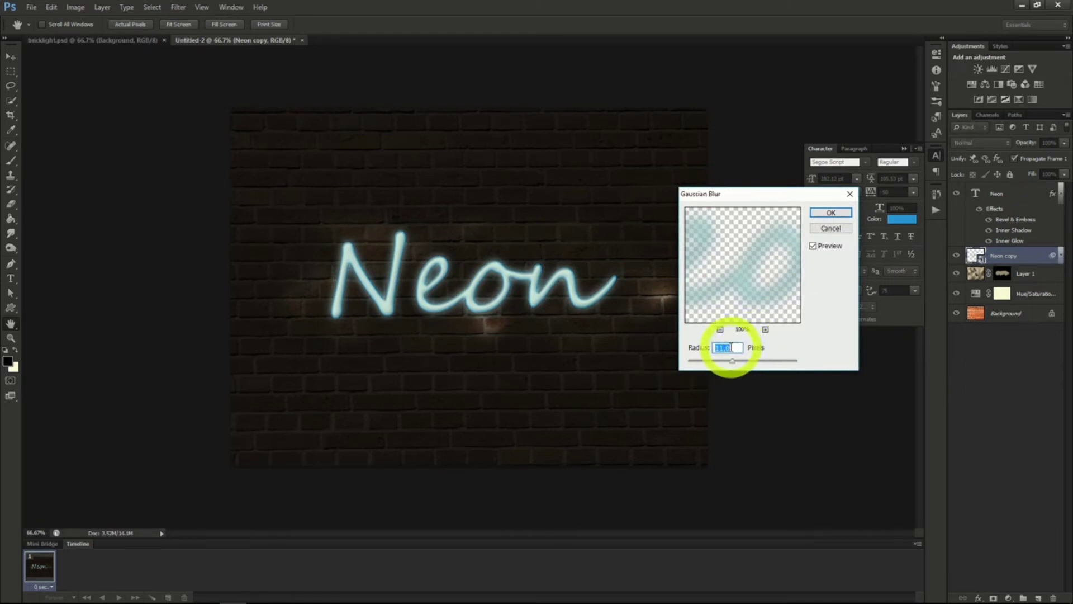
left_click(831, 212)
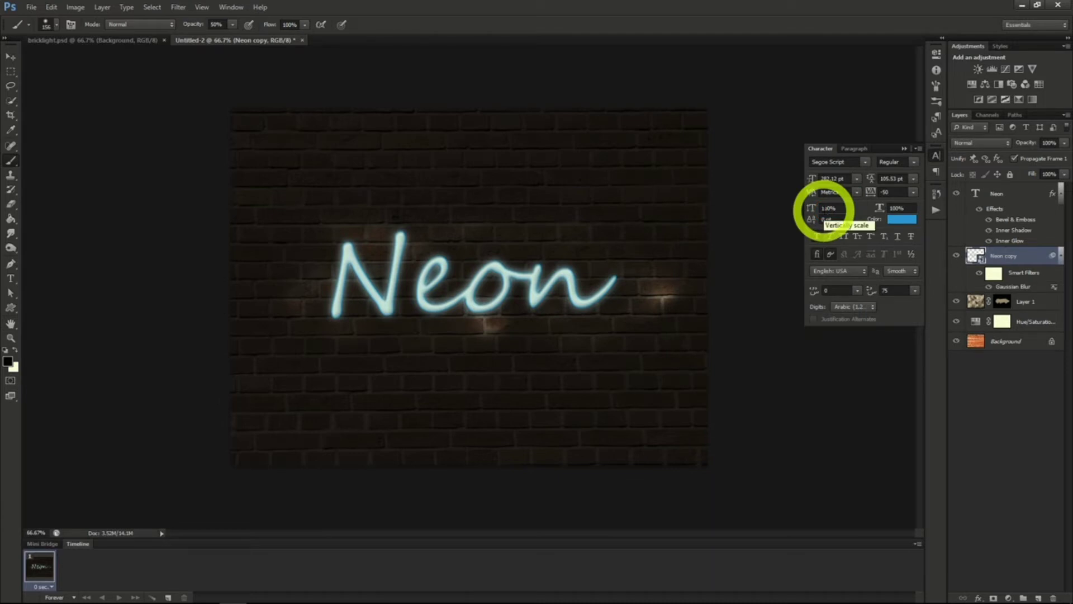
Step: Add a new layer directly above the masked clouds layer and set up a soft 13 px brush
left_click(1027, 301)
left_click(1038, 597)
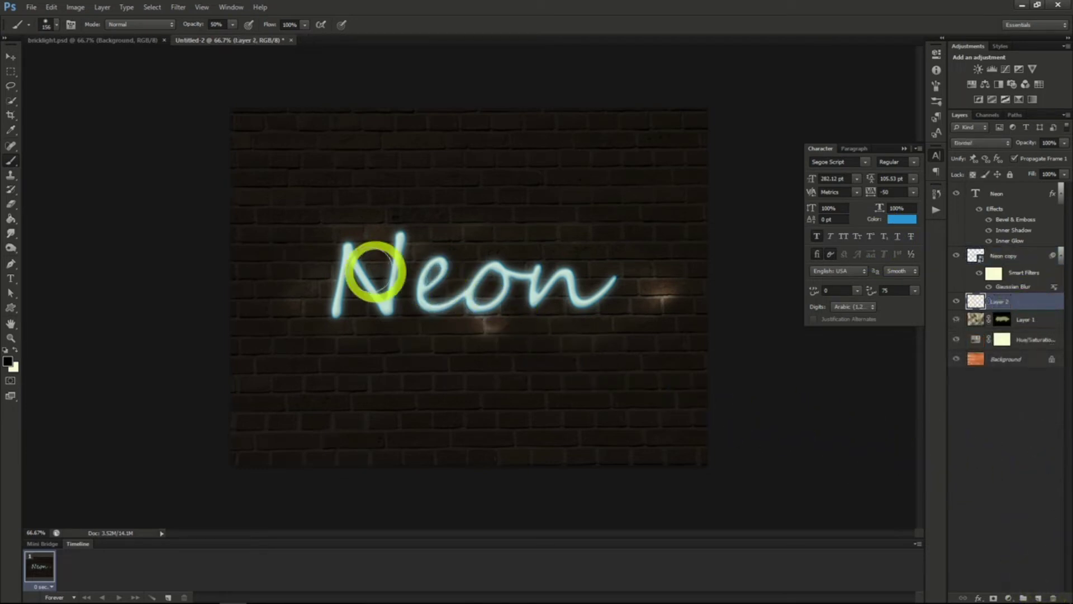
left_click(51, 33)
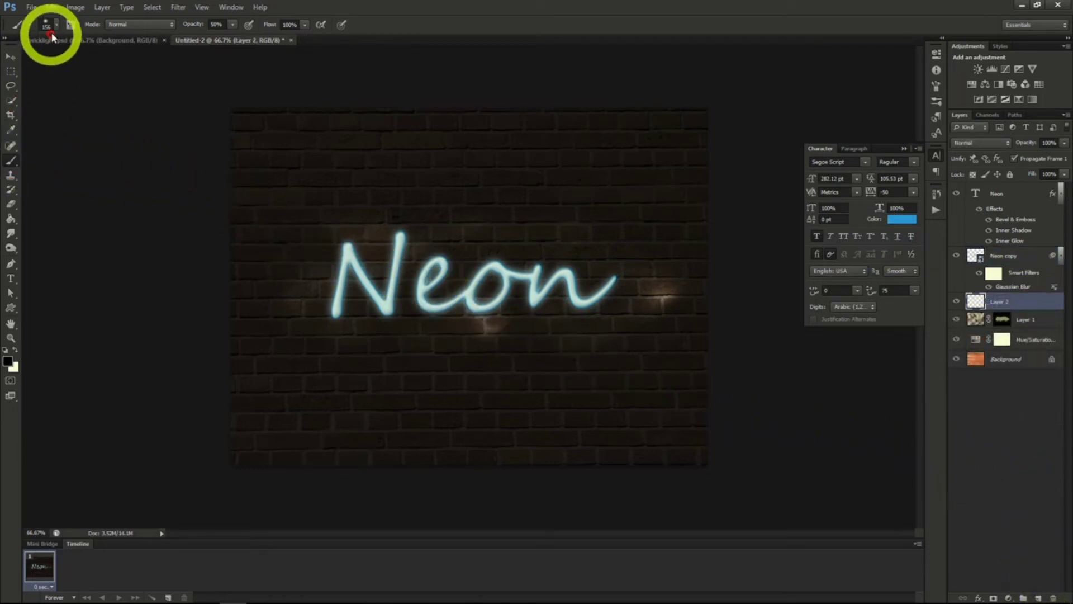
left_click(57, 26)
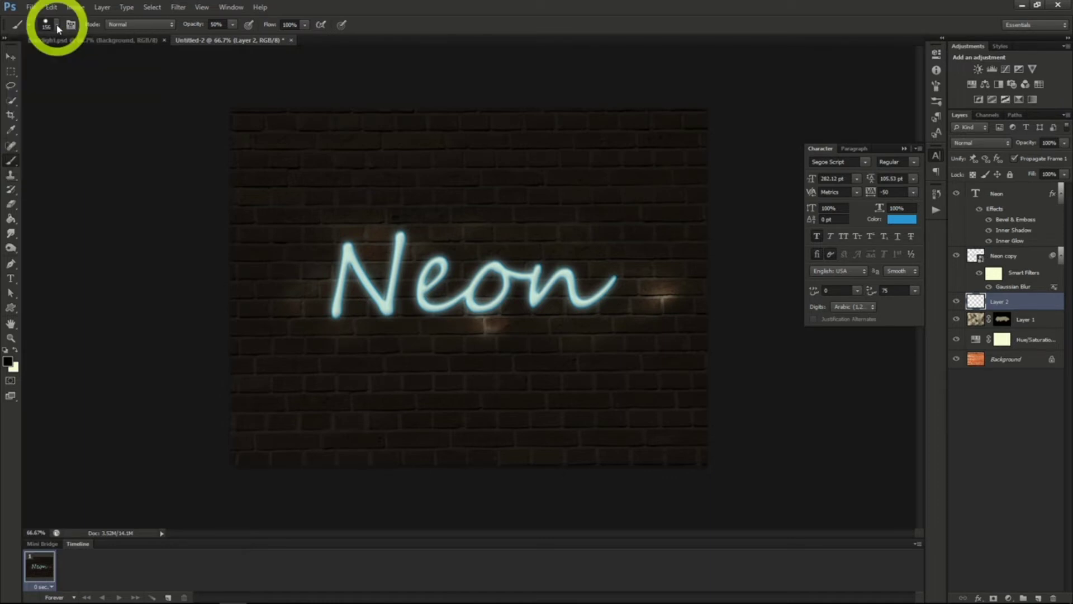
left_click(58, 29)
left_click_drag(82, 58, 35, 58)
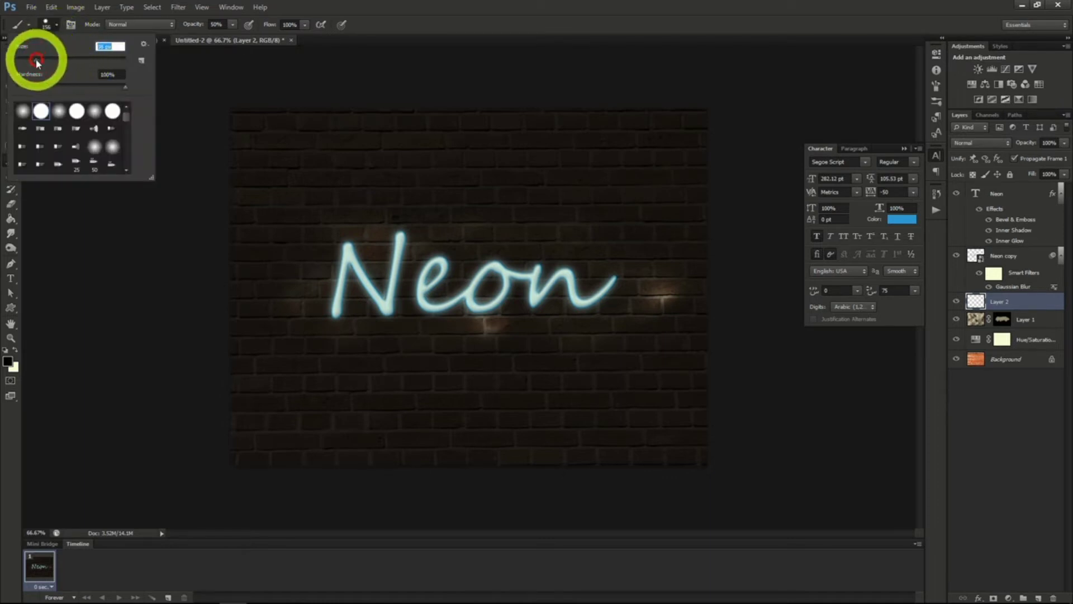
Step: Stroke a wavy pen path across the Neon letters with the Brush and Simulate Pressure, and delete the path
left_click(11, 263)
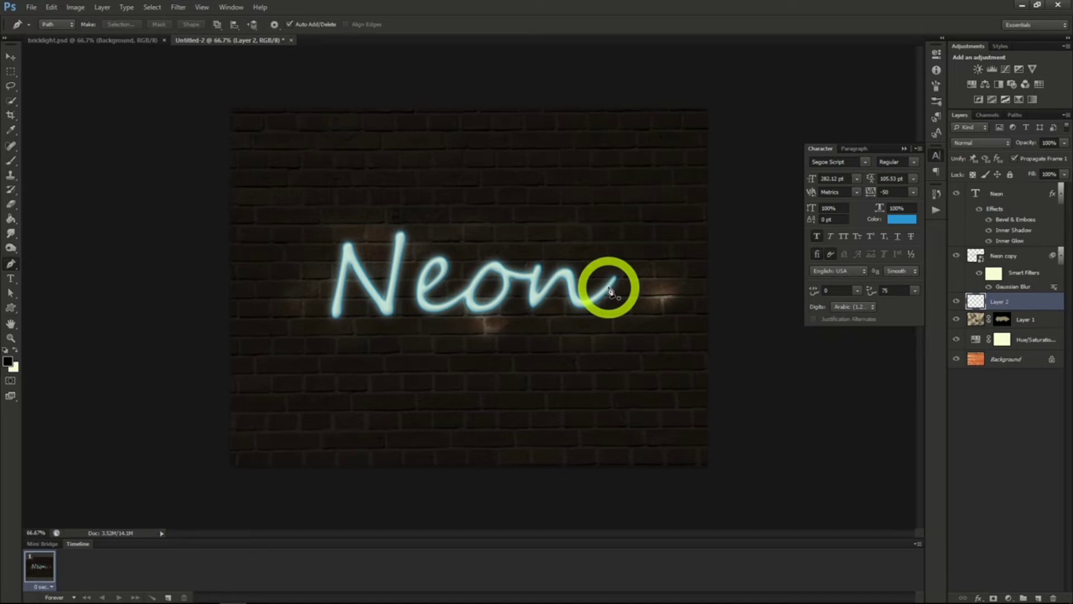
left_click_drag(609, 289, 540, 288)
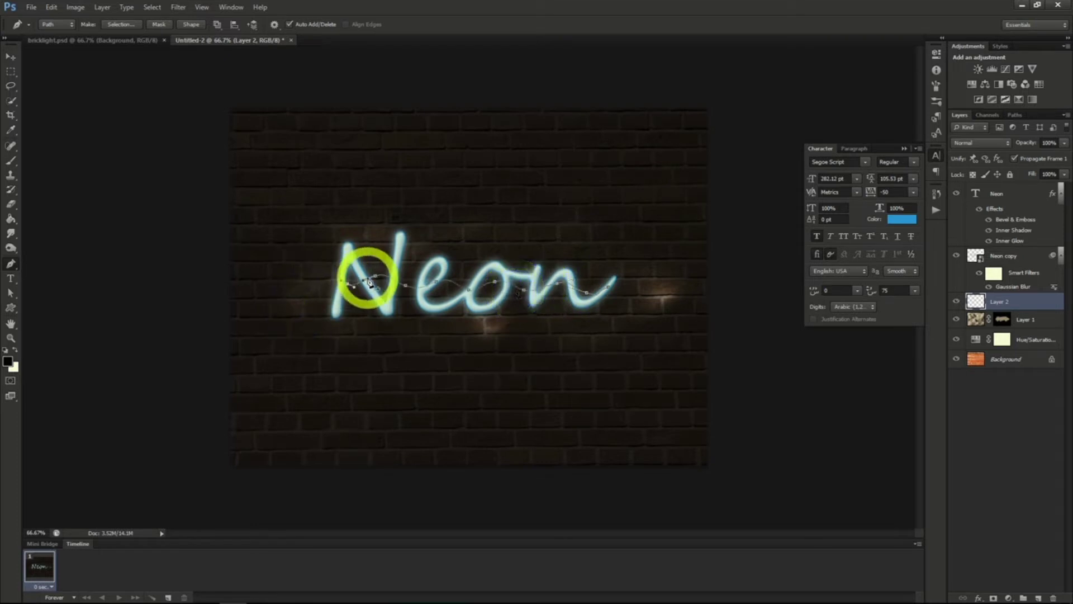
right_click(370, 281)
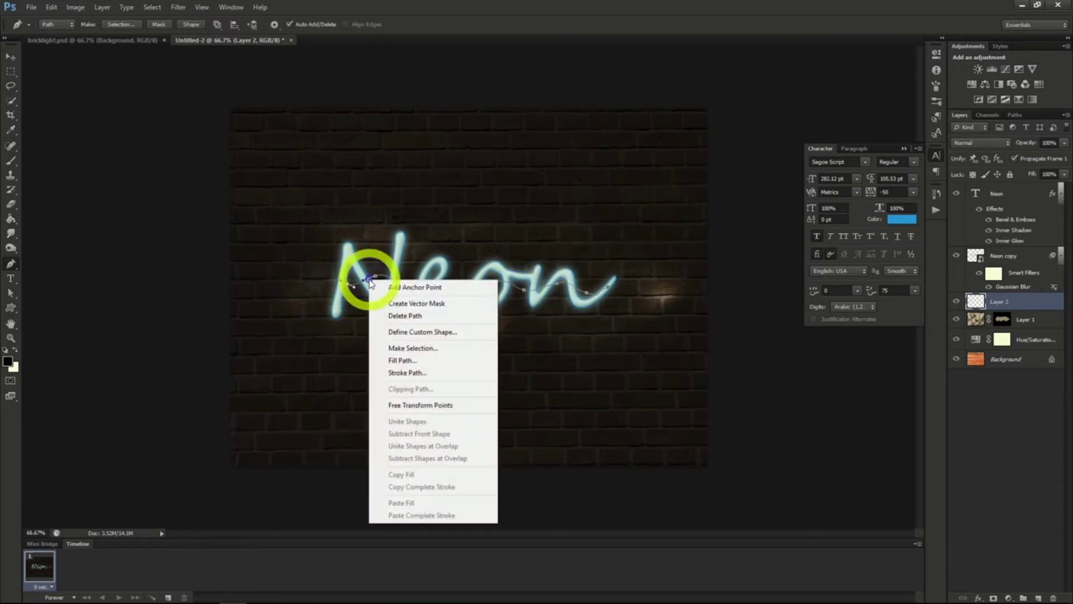
left_click(407, 372)
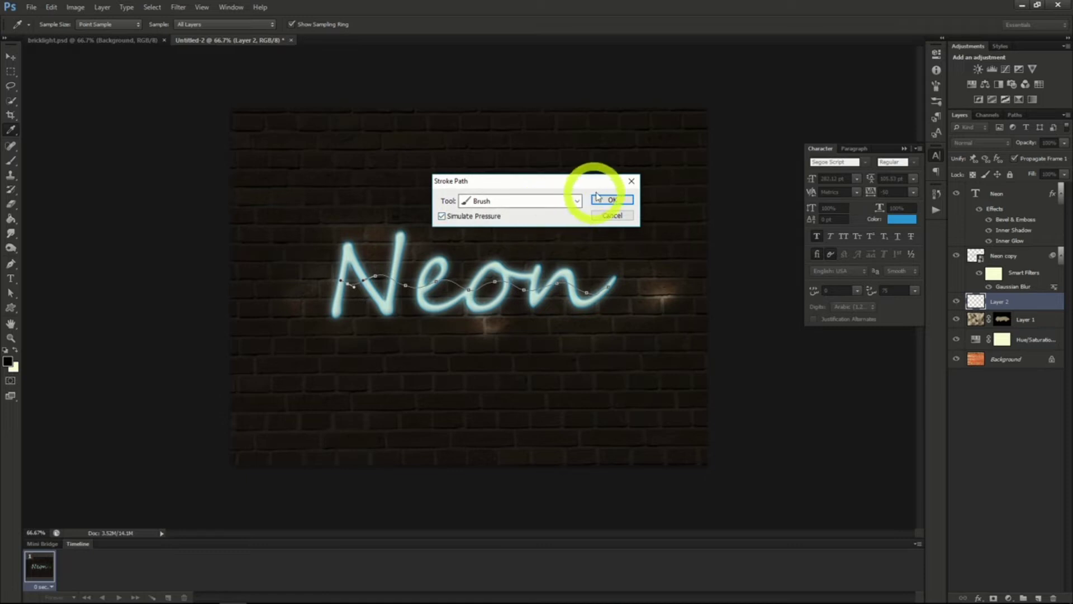
left_click(611, 200)
right_click(497, 286)
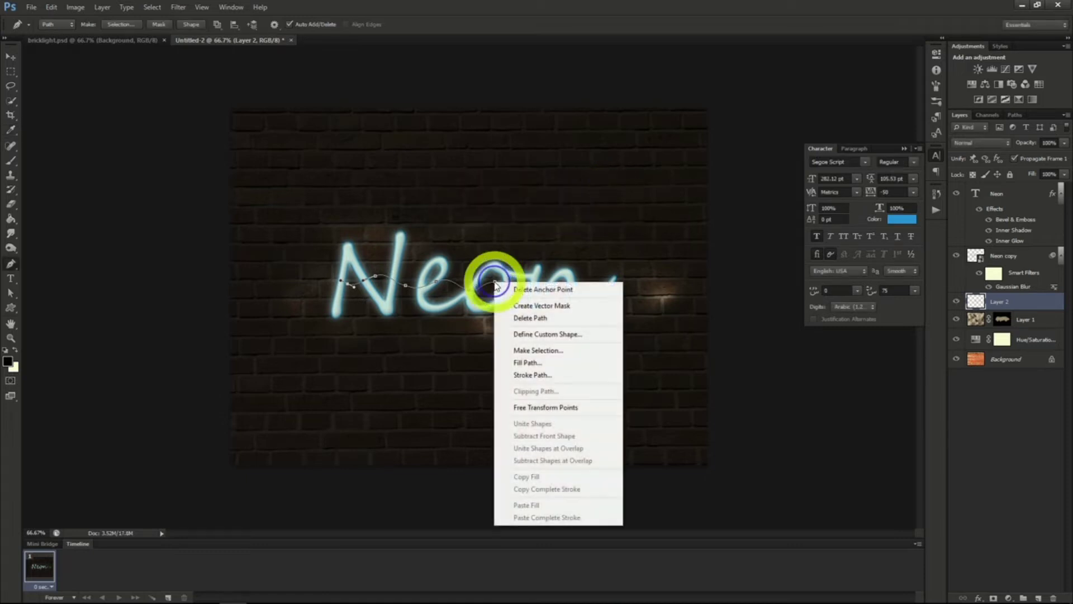
left_click(530, 318)
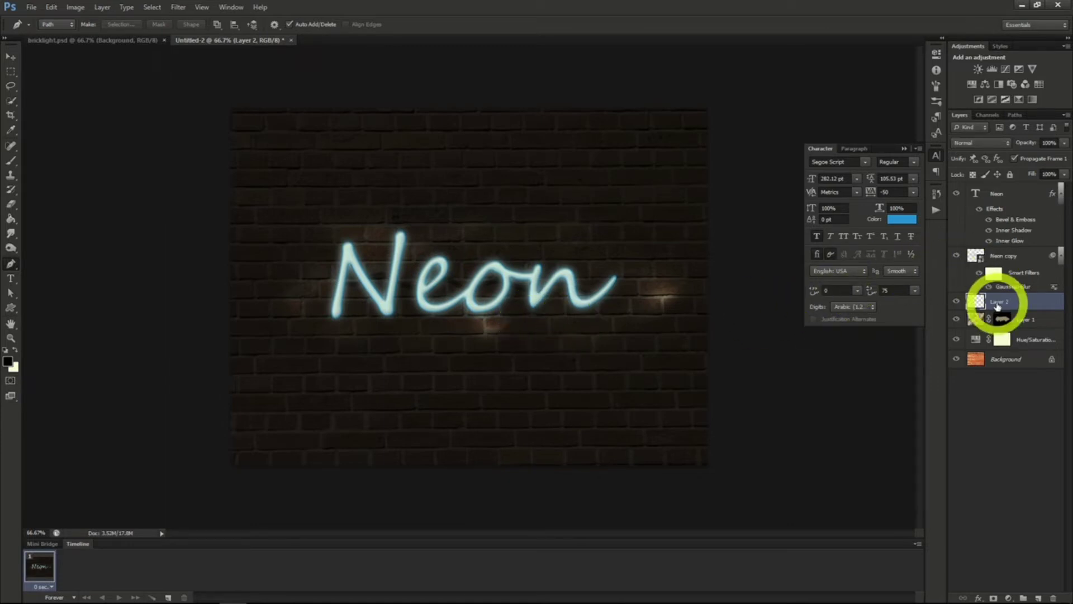
Step: Give the wavy cable layer a Bevel & Emboss with 245% depth, 0 px size and slight softening
right_click(997, 307)
left_click(919, 232)
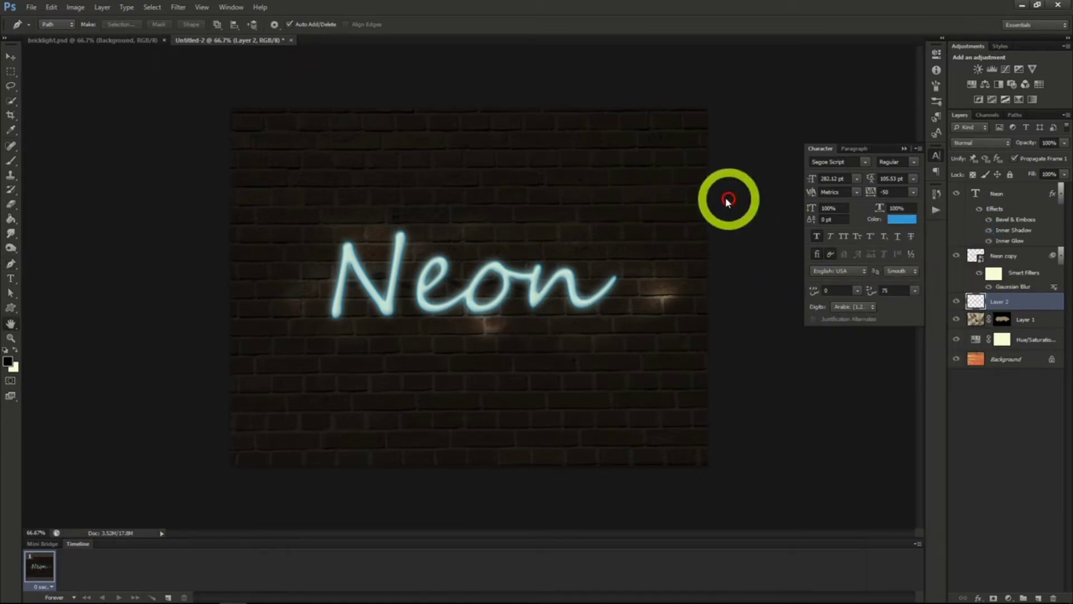
left_click(698, 166)
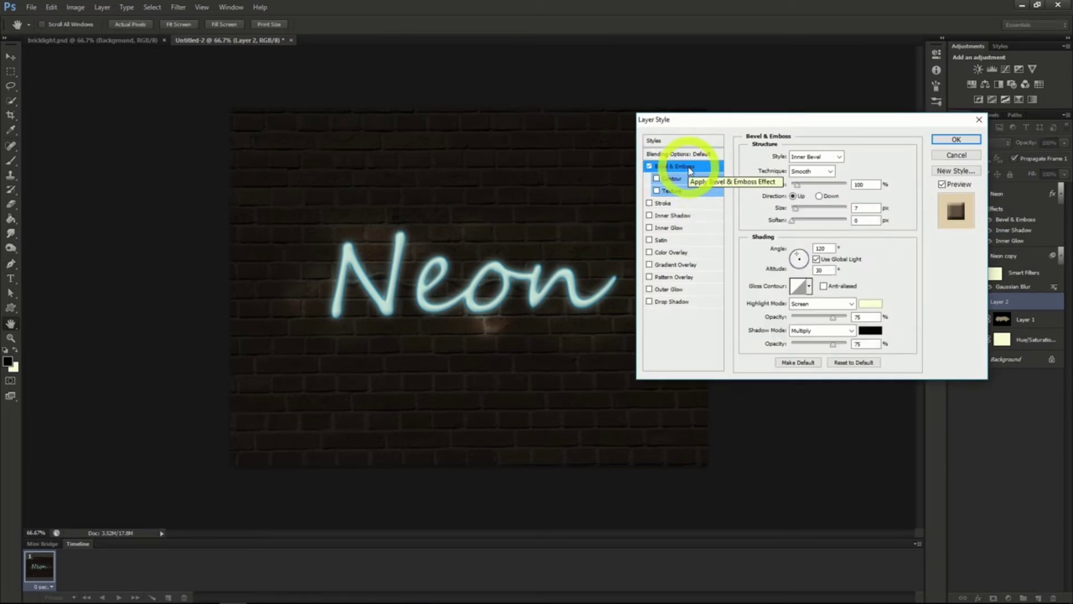
left_click(799, 187)
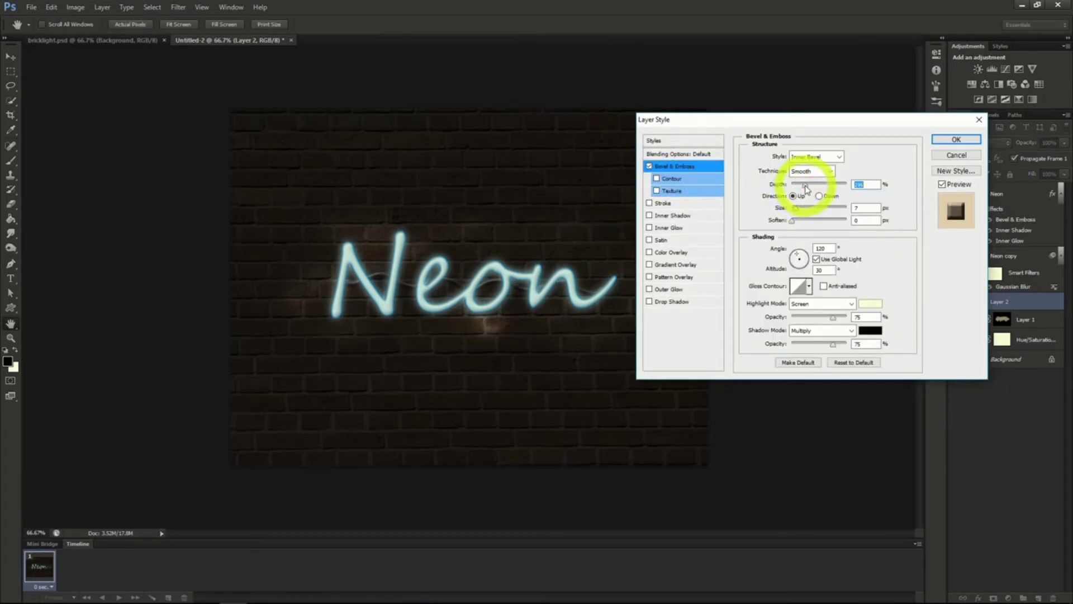
left_click(788, 208)
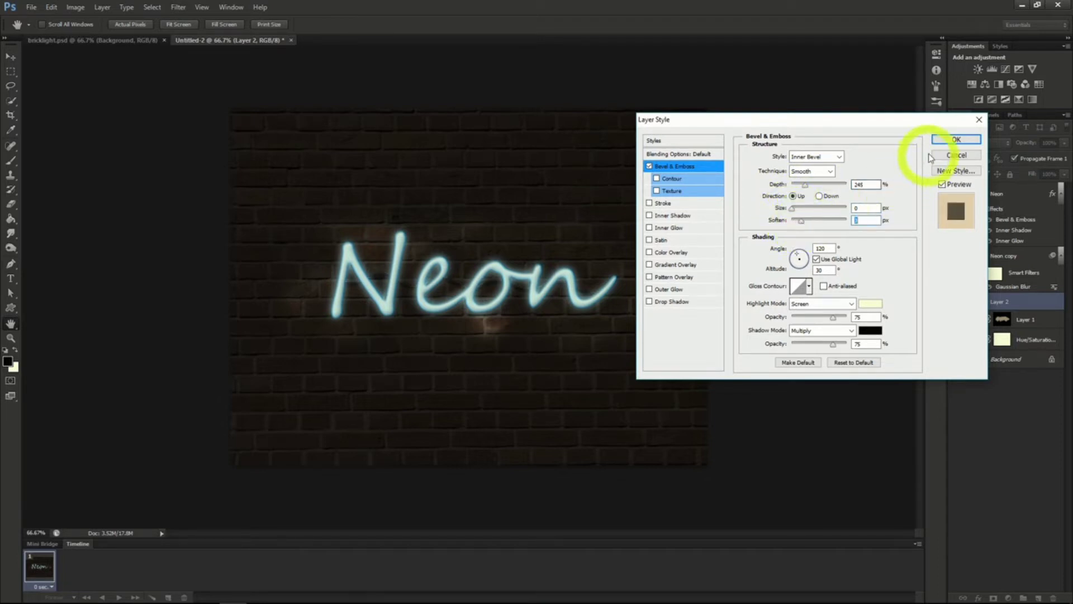
left_click(956, 139)
key("p")
left_click(945, 134)
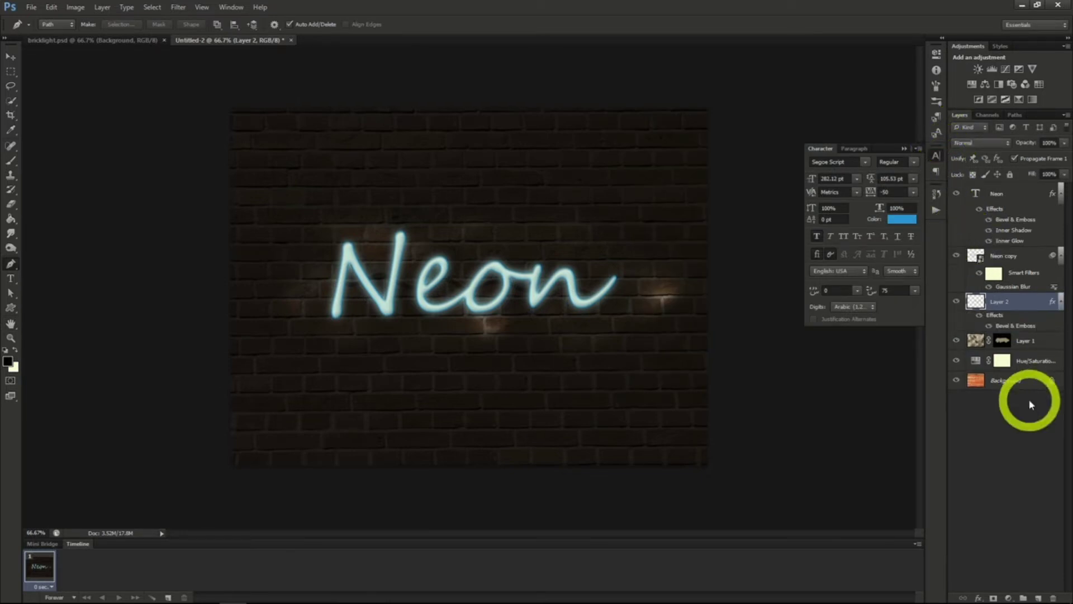
Step: Add another new layer above the cable layer and set the brush to 156 px and 63% opacity
left_click(1038, 598)
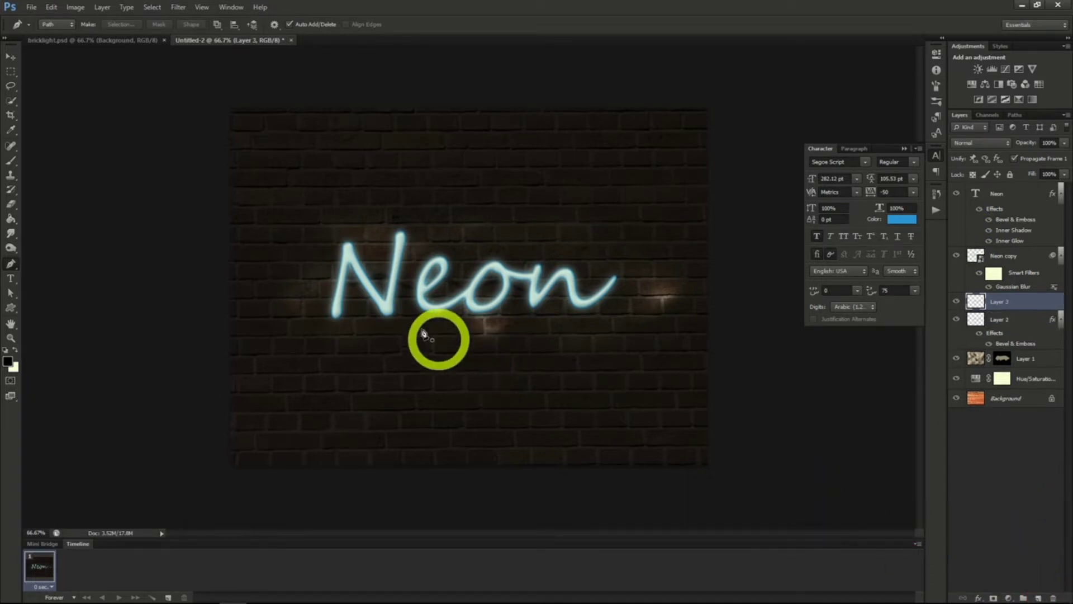
left_click(10, 161)
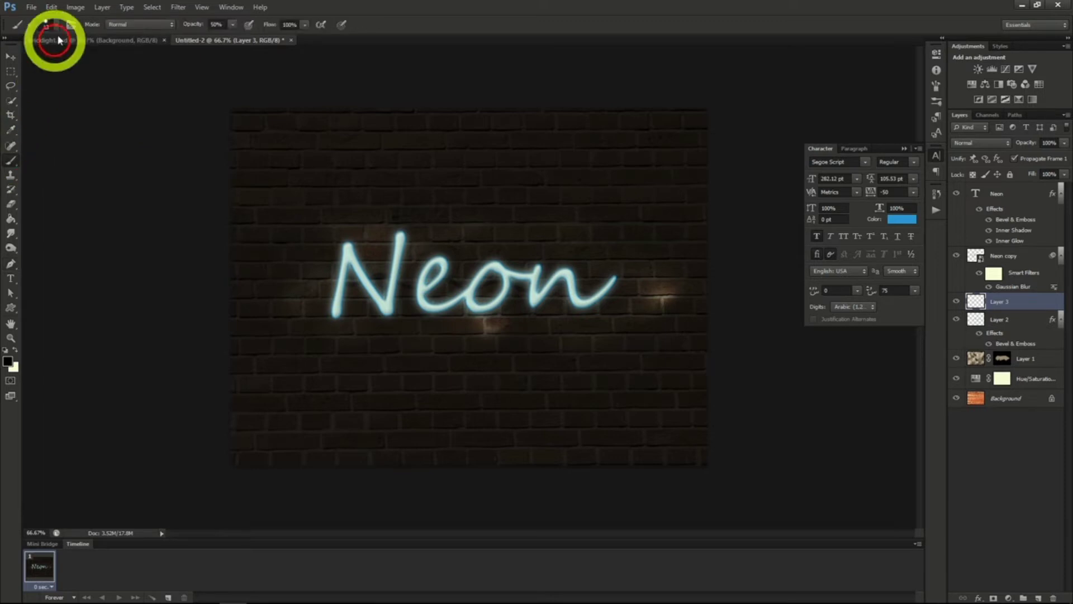
left_click(58, 25)
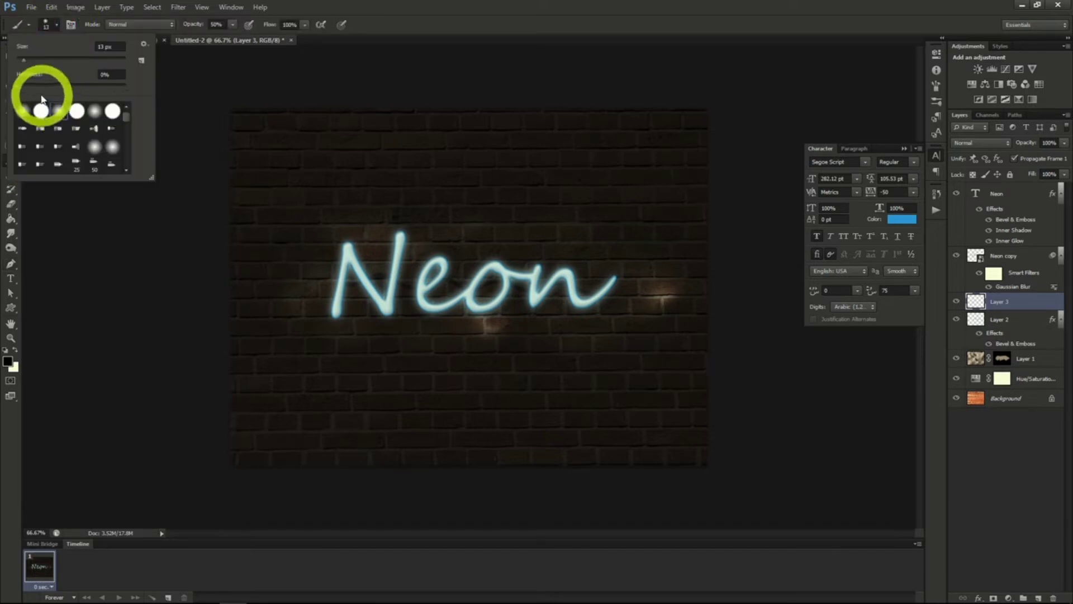
left_click_drag(23, 59, 87, 63)
left_click(57, 25)
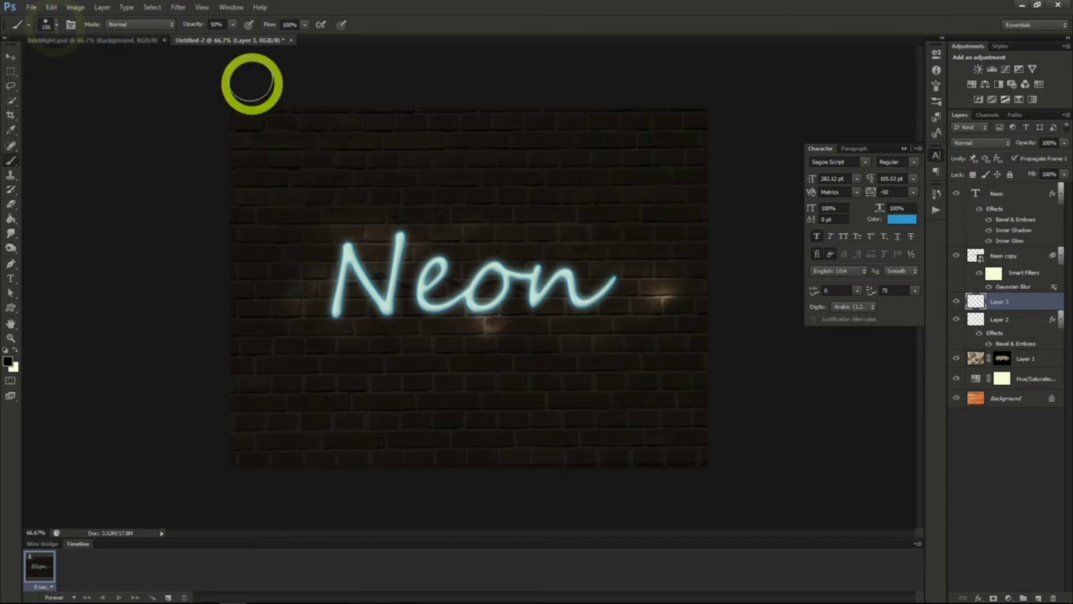
left_click(233, 26)
left_click_drag(230, 39, 235, 27)
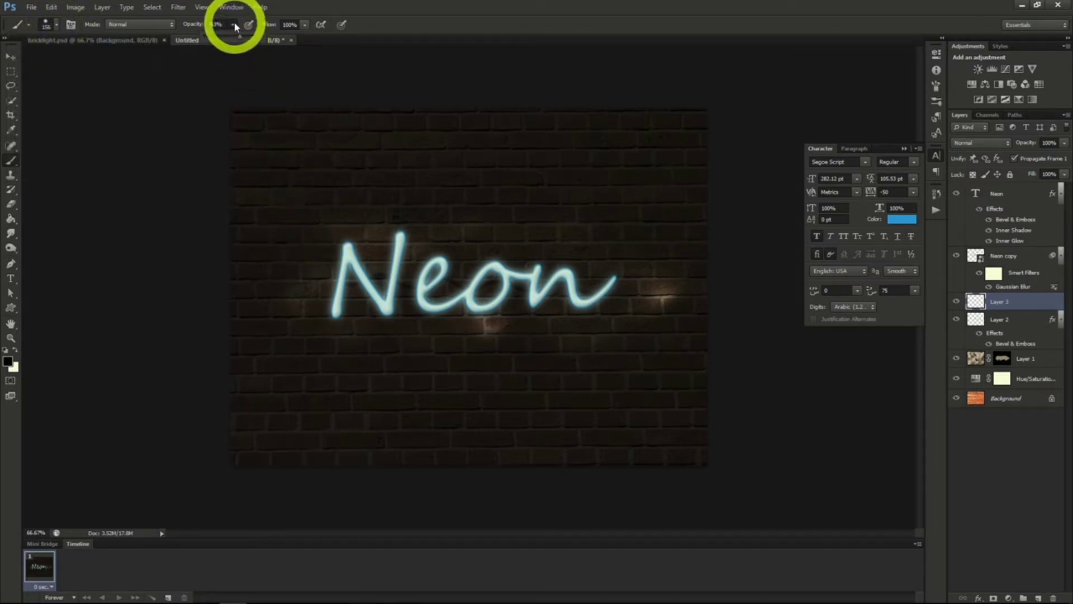
left_click(235, 27)
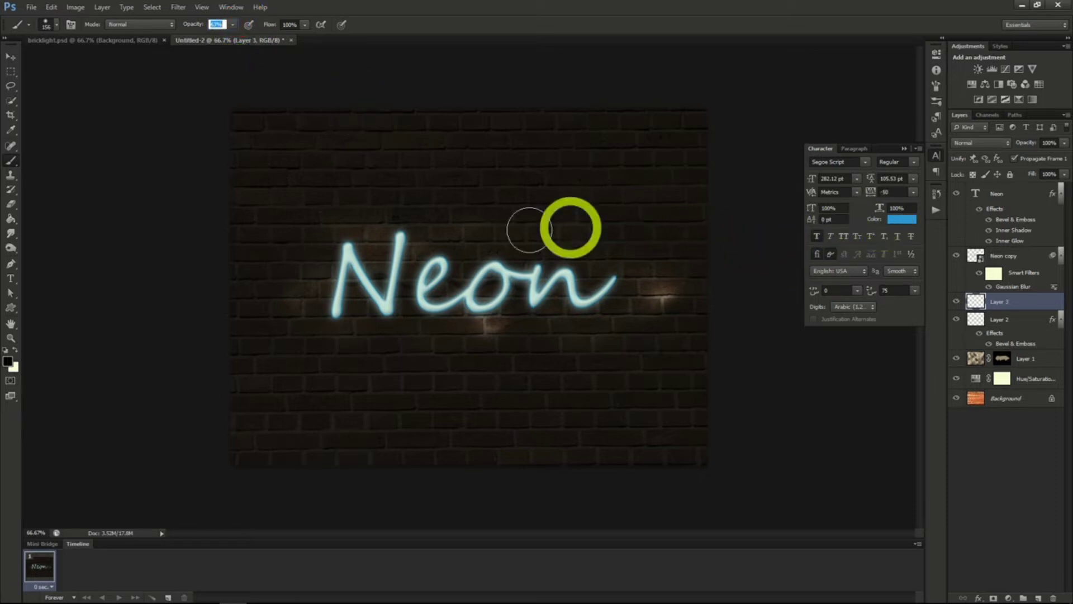
Step: Paint a large teal patch around the Neon text on the new layer and set its blend mode to Soft Light
left_click(8, 361)
left_click(312, 271)
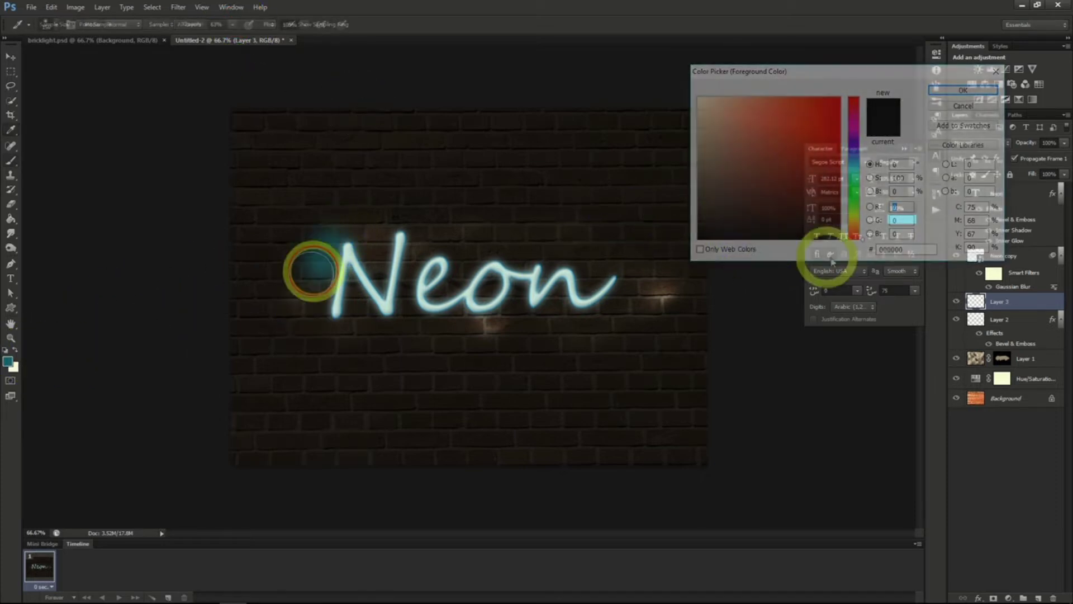
mouse_move(312, 271)
left_mouse_down()
mouse_move(314, 314)
mouse_move(373, 227)
mouse_move(361, 312)
mouse_move(398, 279)
mouse_move(417, 230)
mouse_move(383, 288)
mouse_move(408, 330)
mouse_move(464, 229)
mouse_move(442, 296)
mouse_move(713, 240)
left_mouse_up()
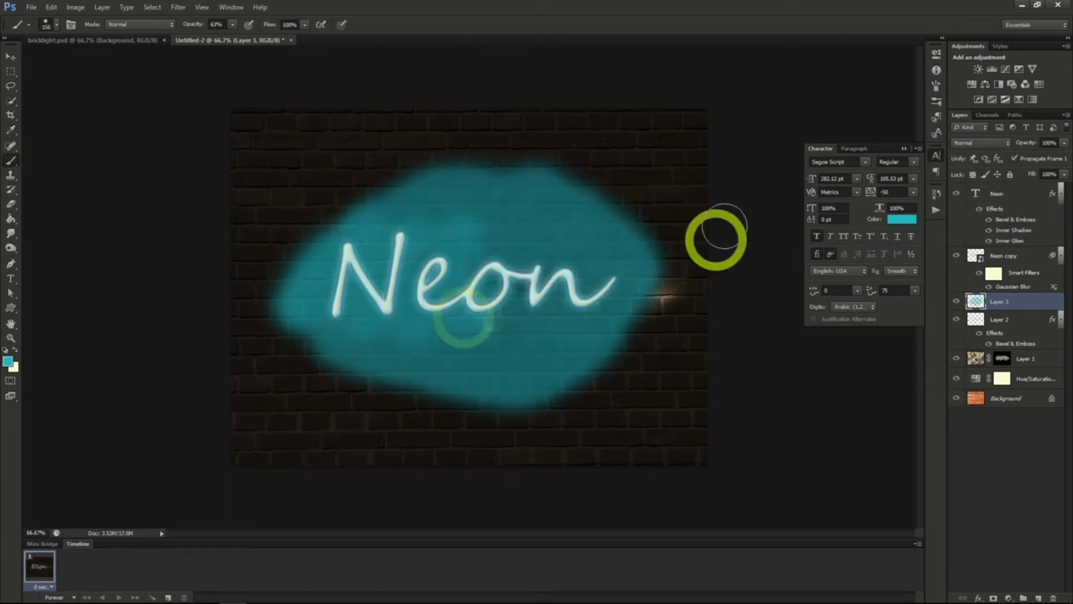
left_click(978, 143)
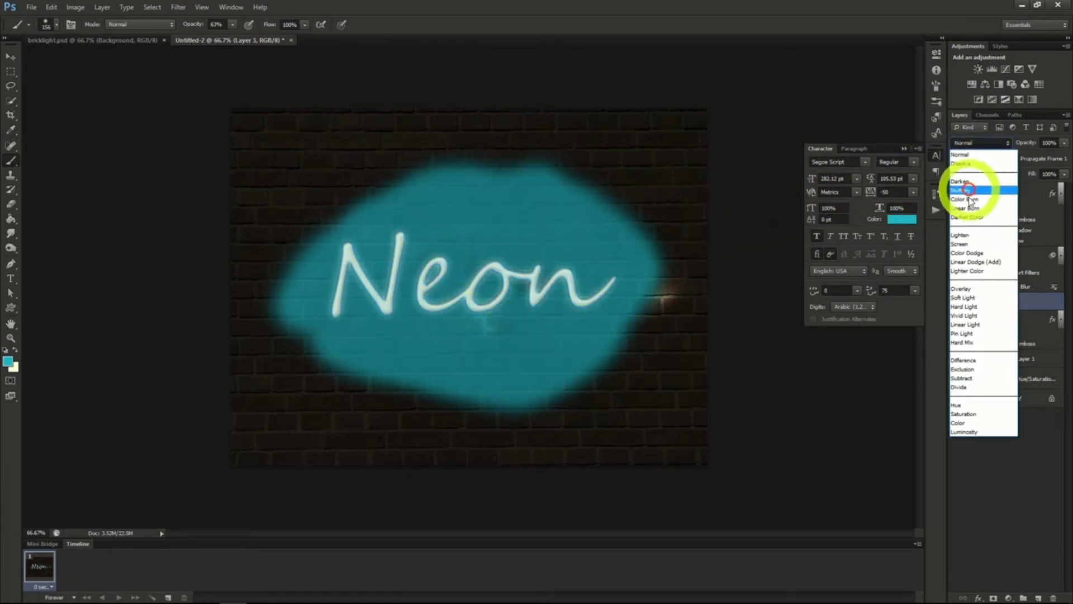
left_click(974, 298)
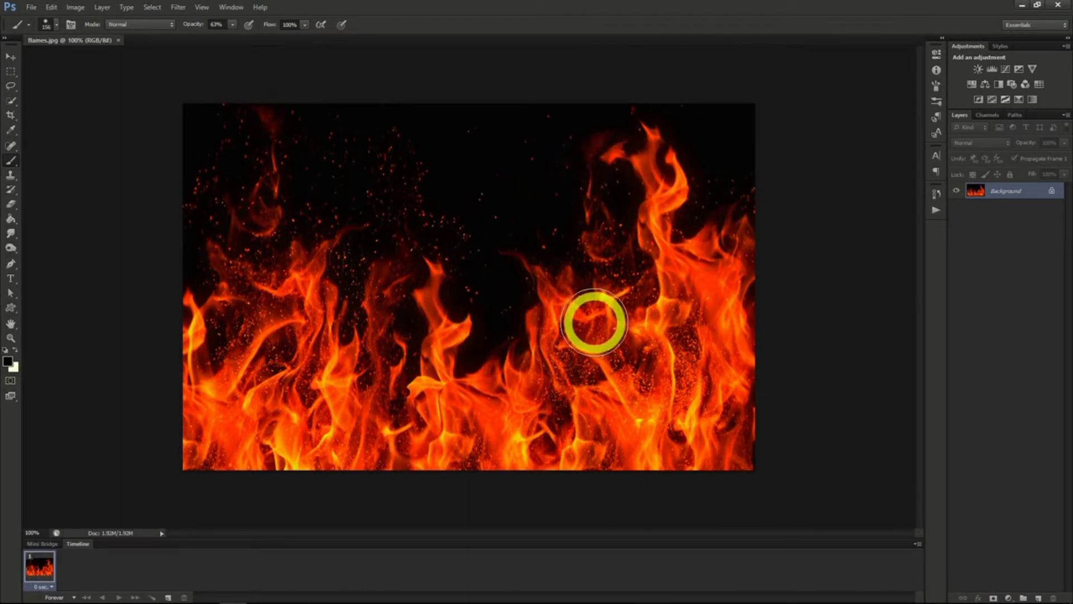
Step: Create a 1280 × 720 pixel document with transparent background contents and fill its layer with black
left_click(31, 8)
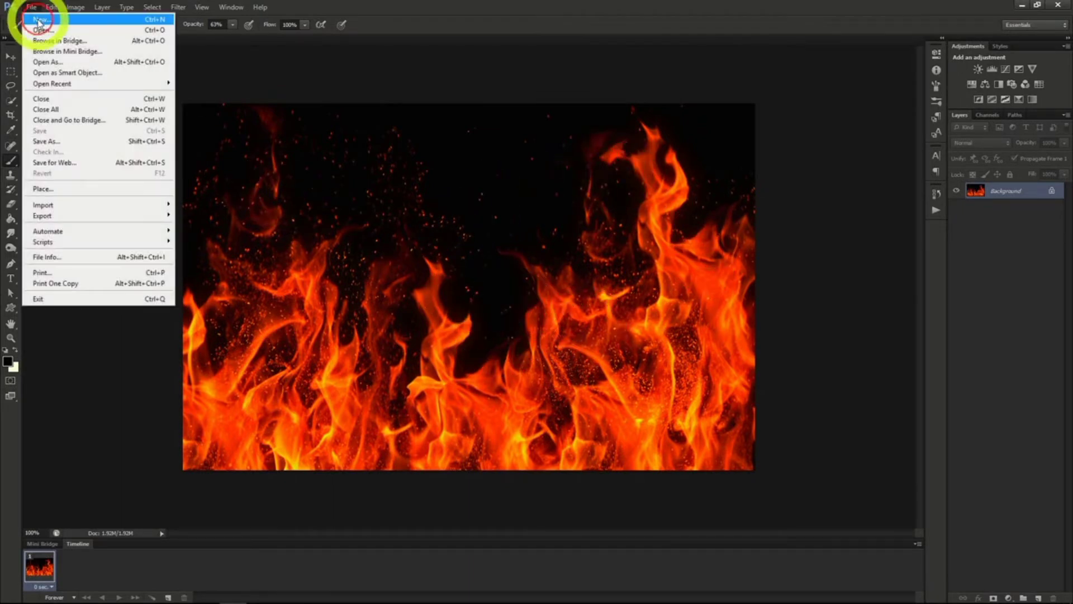
left_click(40, 21)
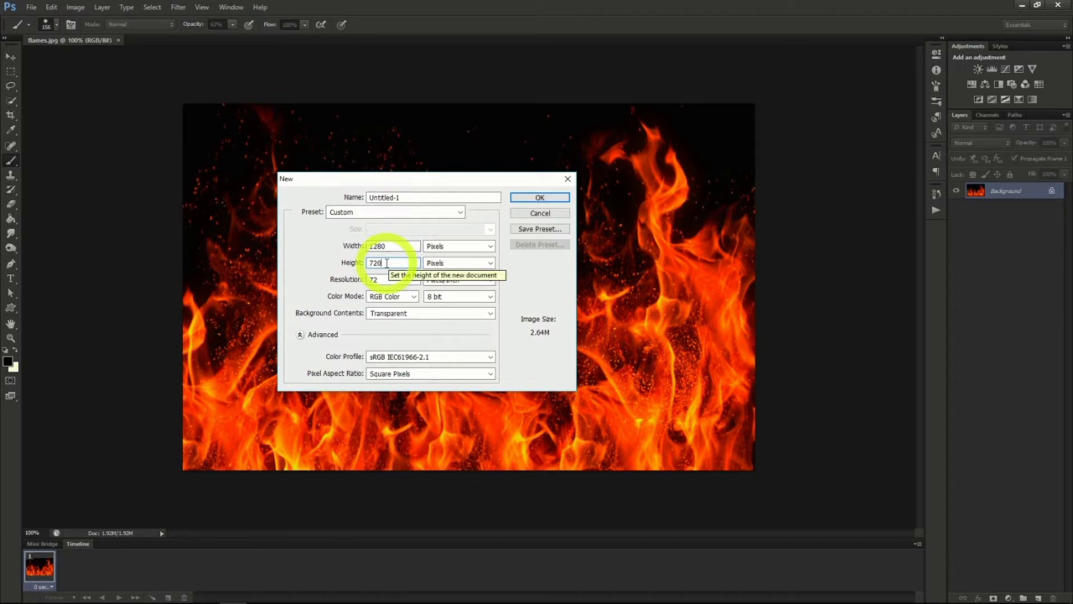
left_click(534, 197)
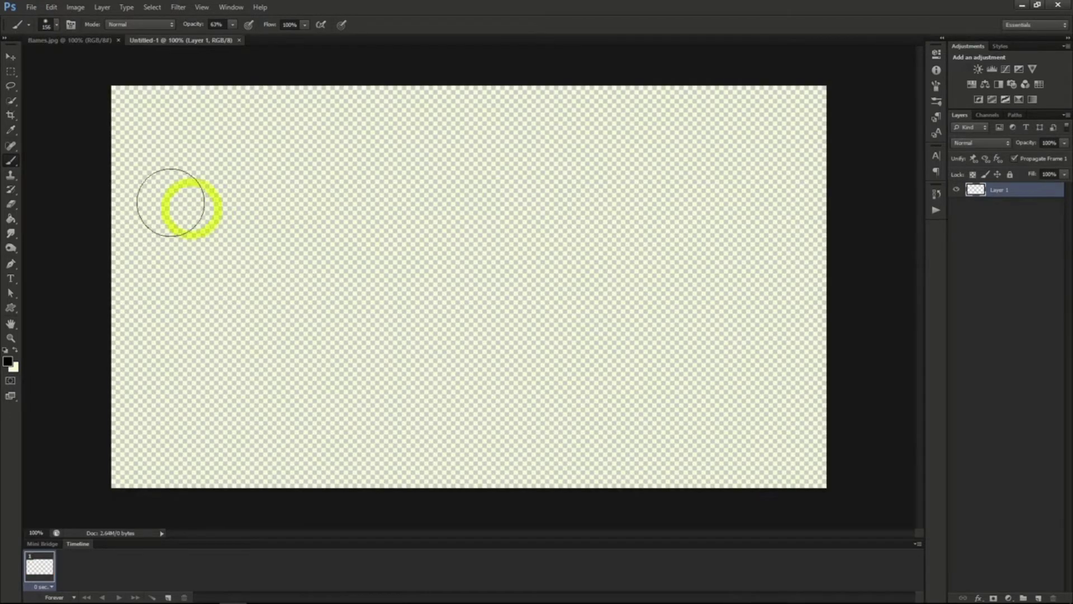
left_click(9, 221)
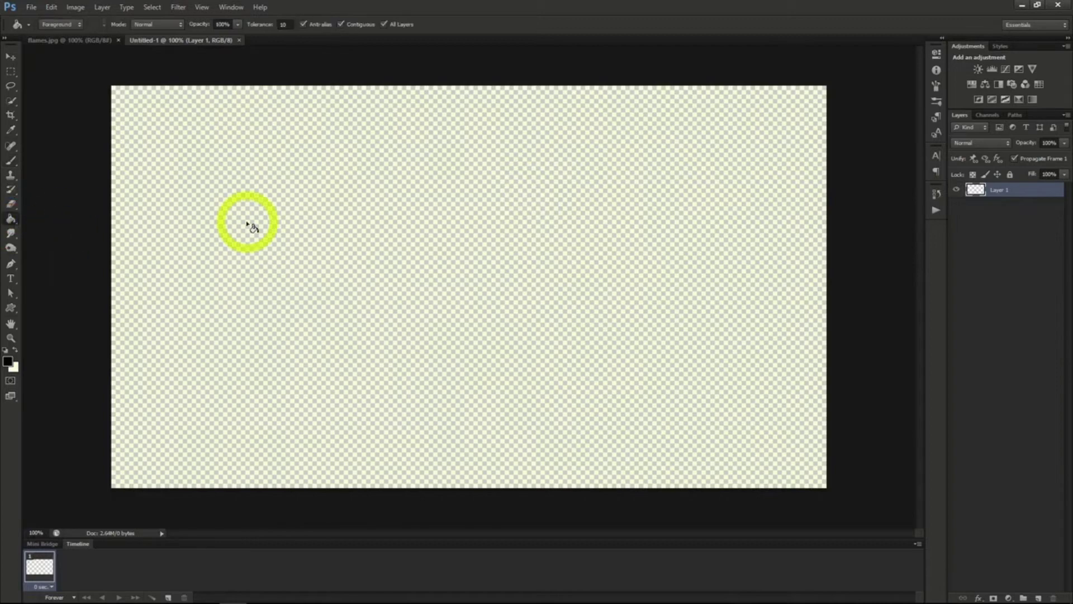
left_click(363, 272)
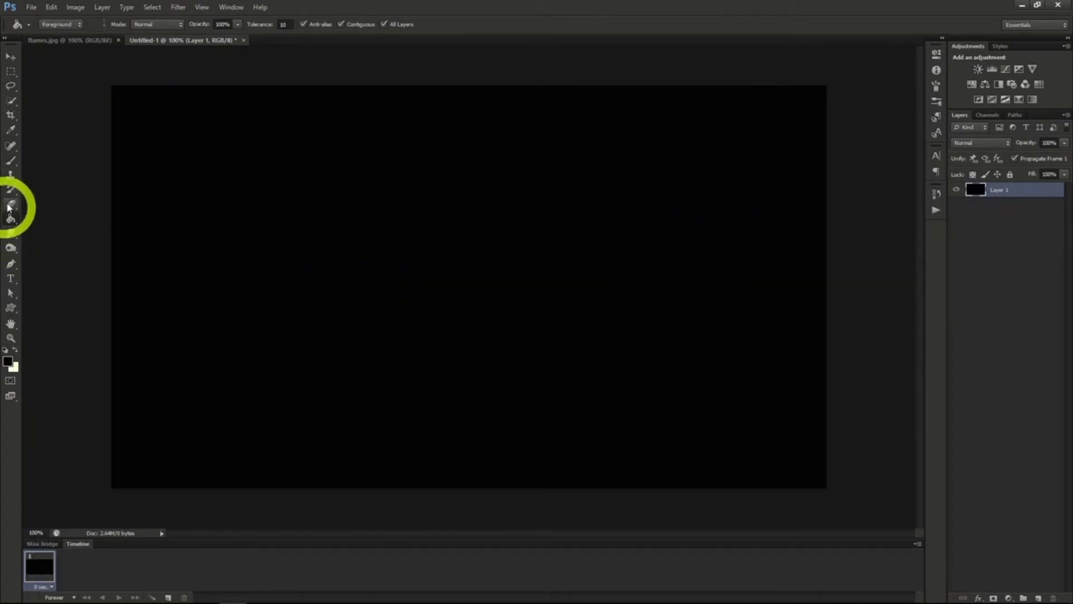
Step: Add the text FIRE in white Steelfish Regular at 282.12 pt on the black canvas
left_click(11, 279)
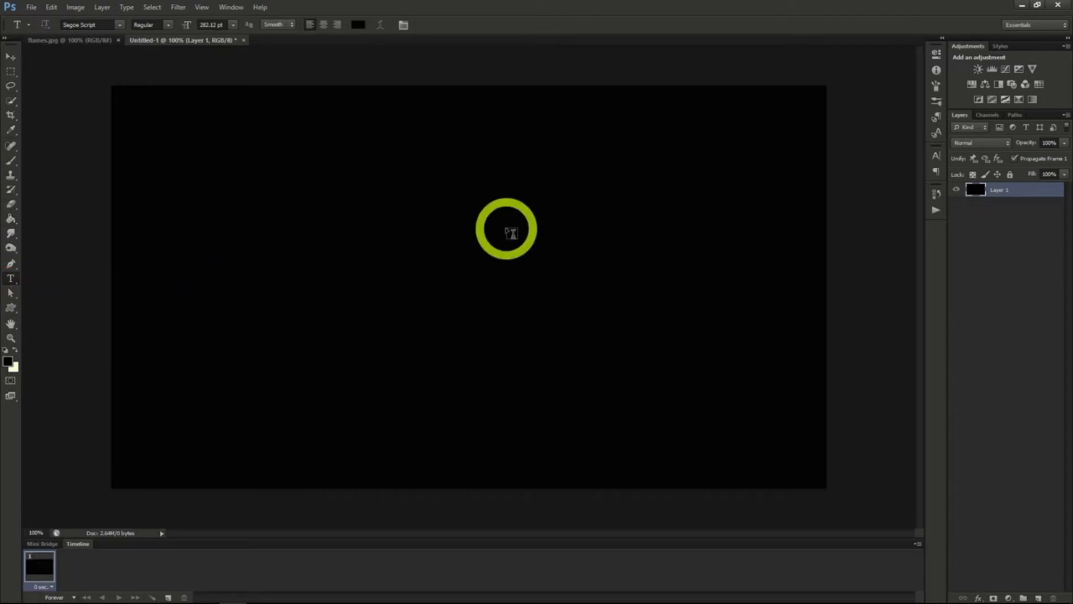
left_click(935, 156)
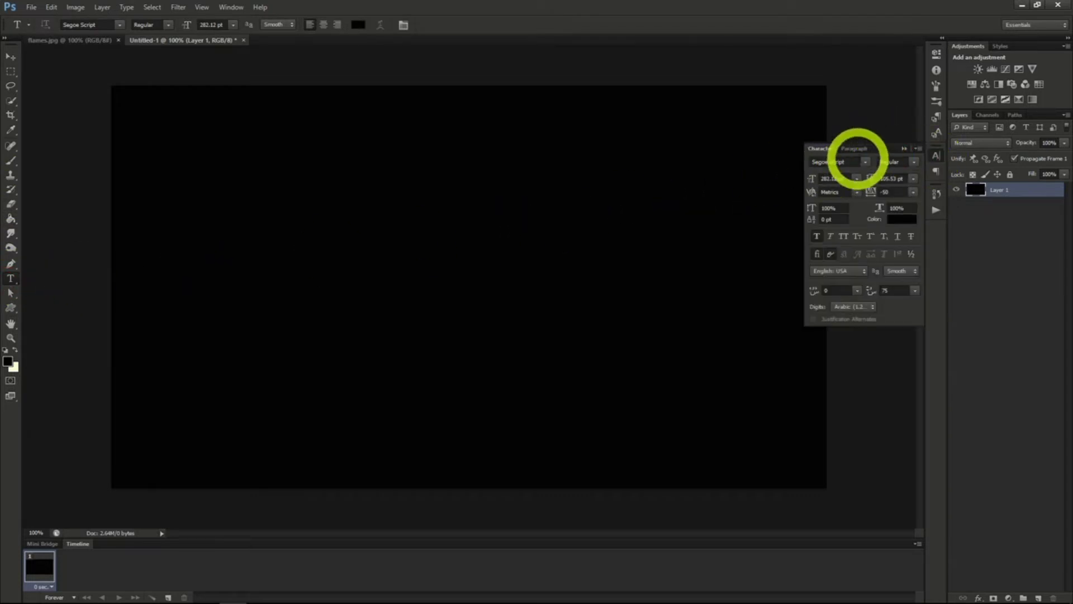
left_click(865, 162)
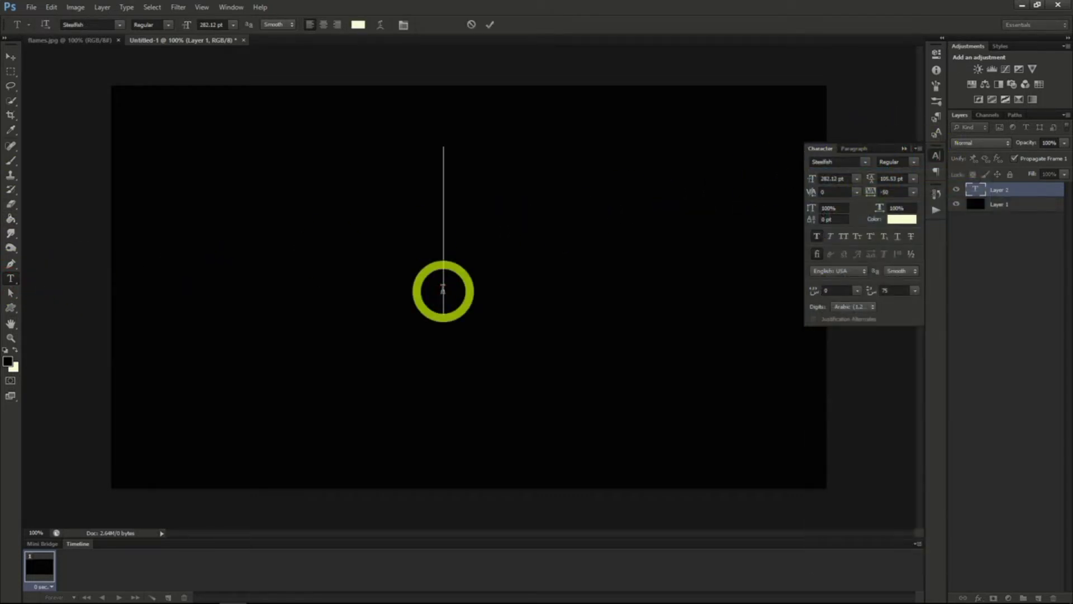
type("FIRE")
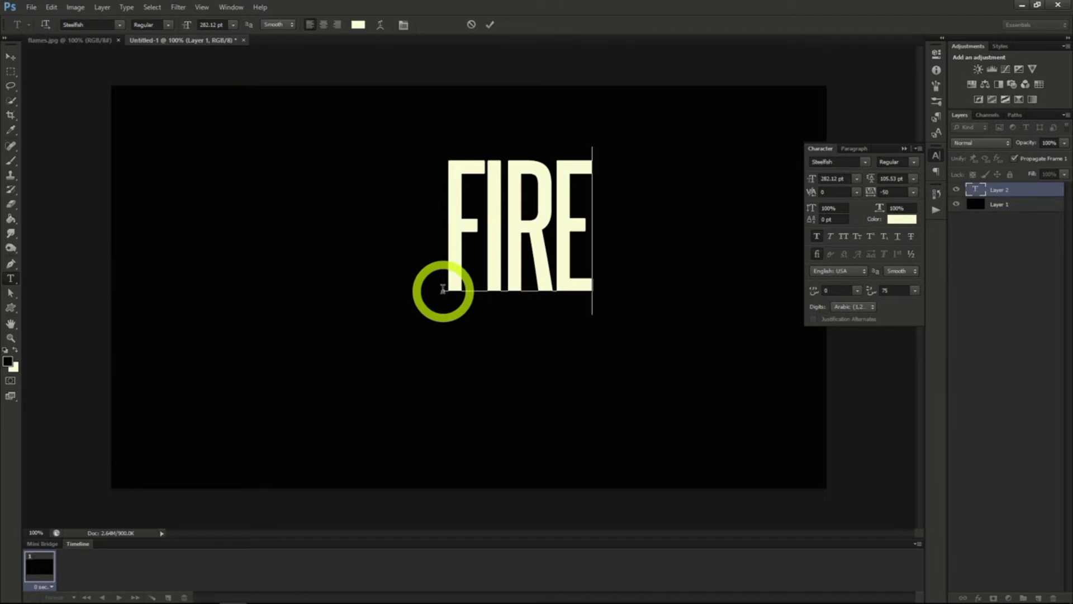
left_click(8, 61)
Step: Give the FIRE text layer an Outer Glow in red F70300
right_click(1014, 189)
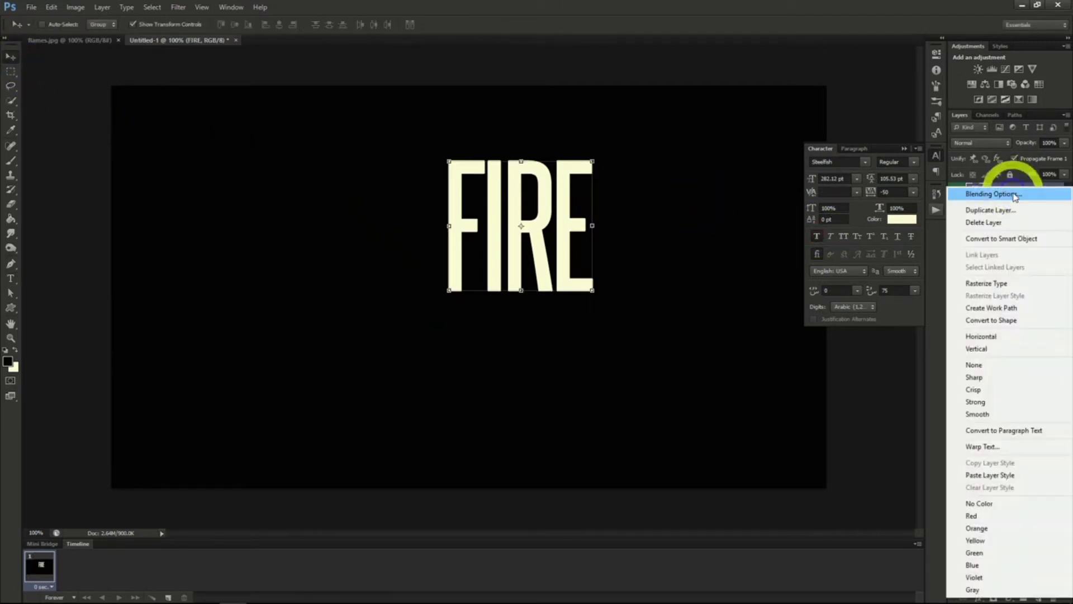
left_click(1014, 195)
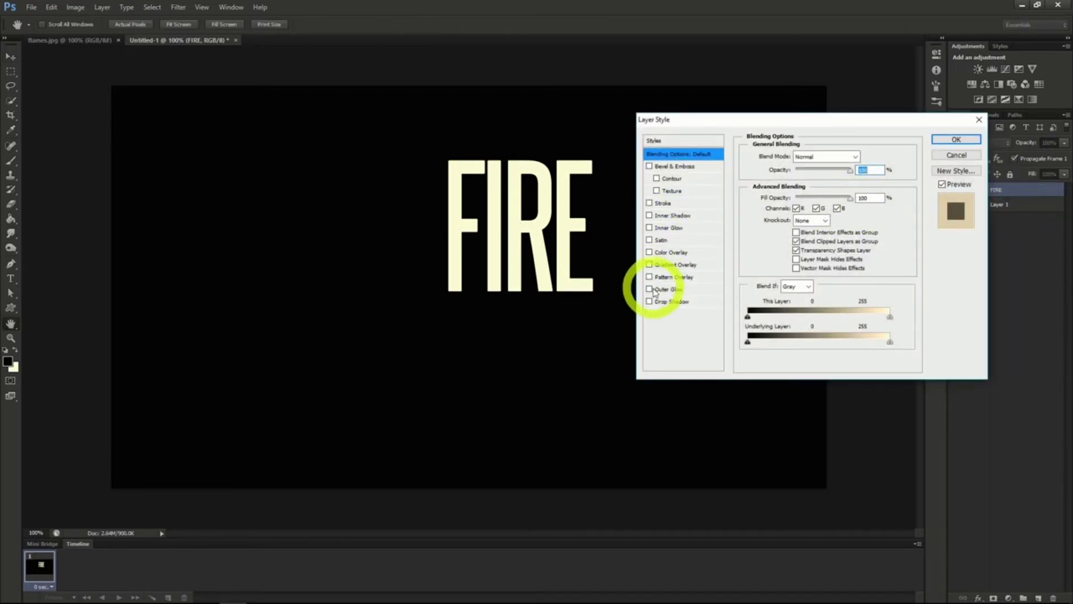
left_click(649, 289)
left_click(676, 290)
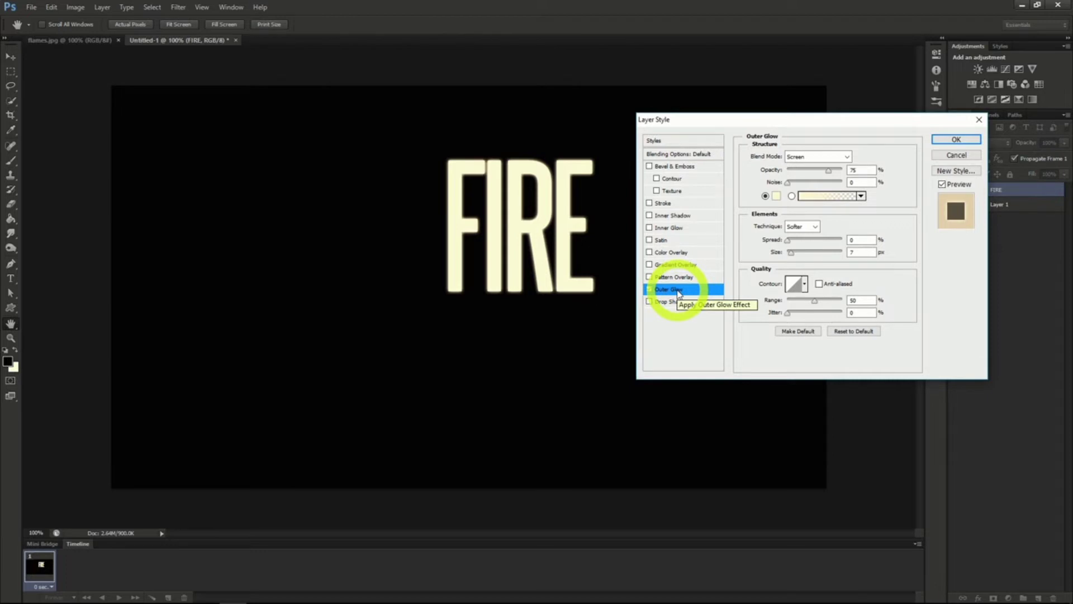
left_click(776, 196)
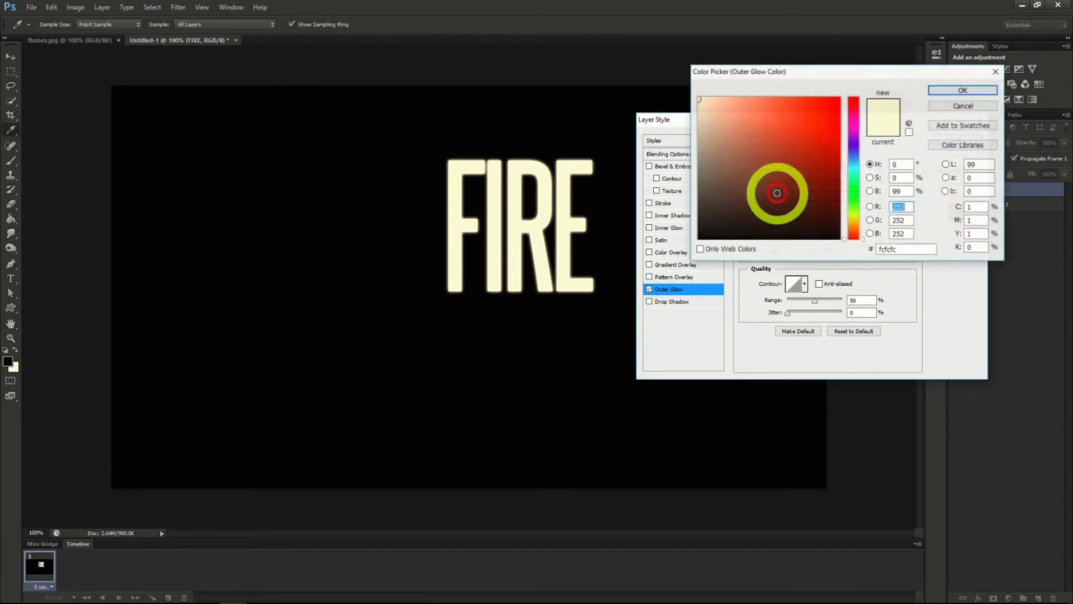
double_click(910, 250)
type("f")
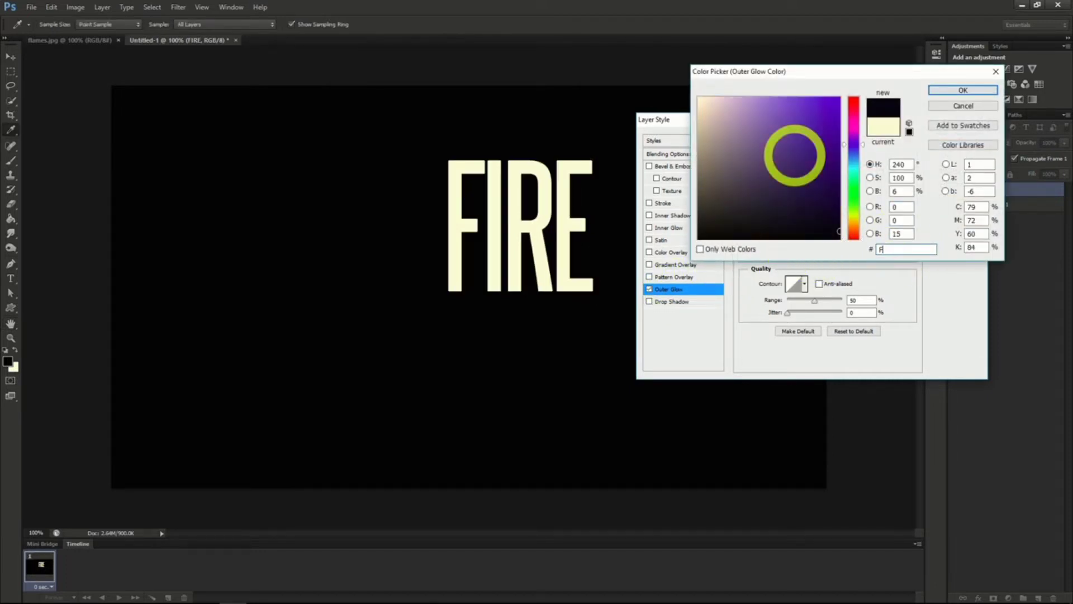
type("70300")
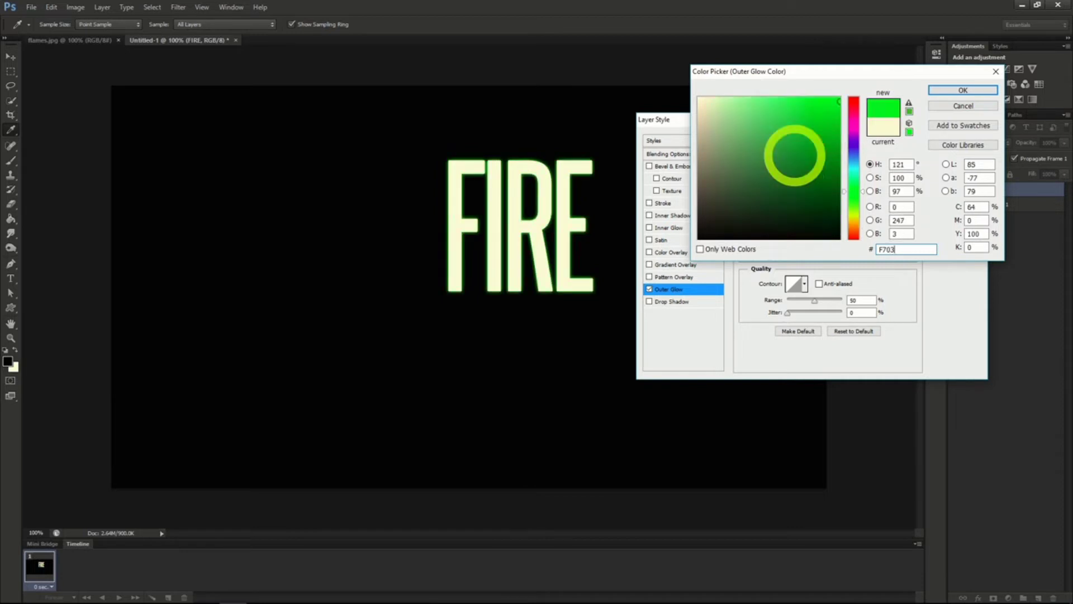
left_click(960, 91)
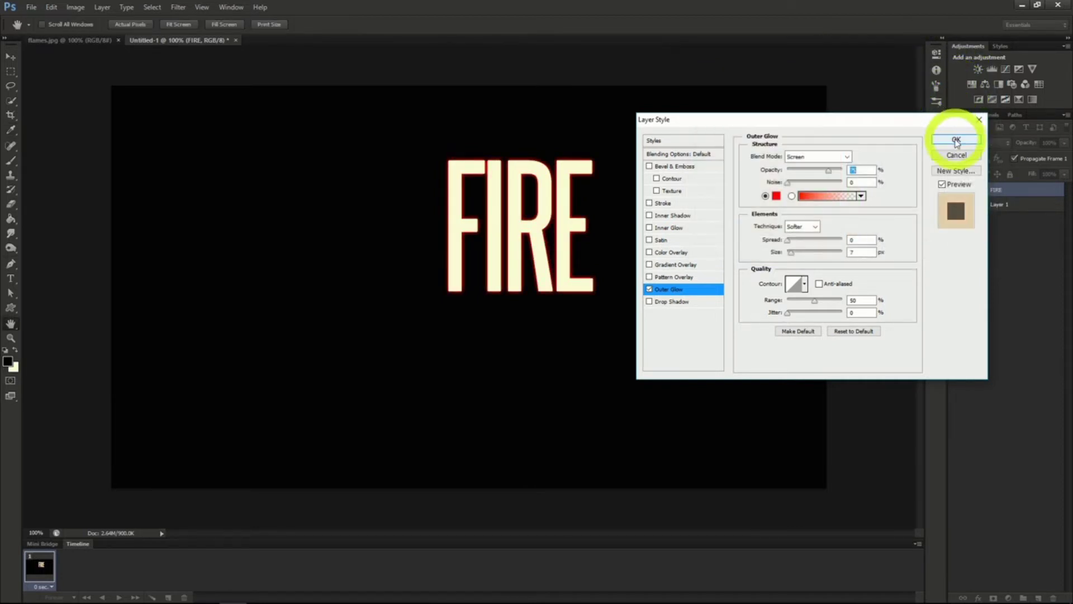
Step: Add a Satin effect to the FIRE text and set its color to 872D0F
left_click(660, 240)
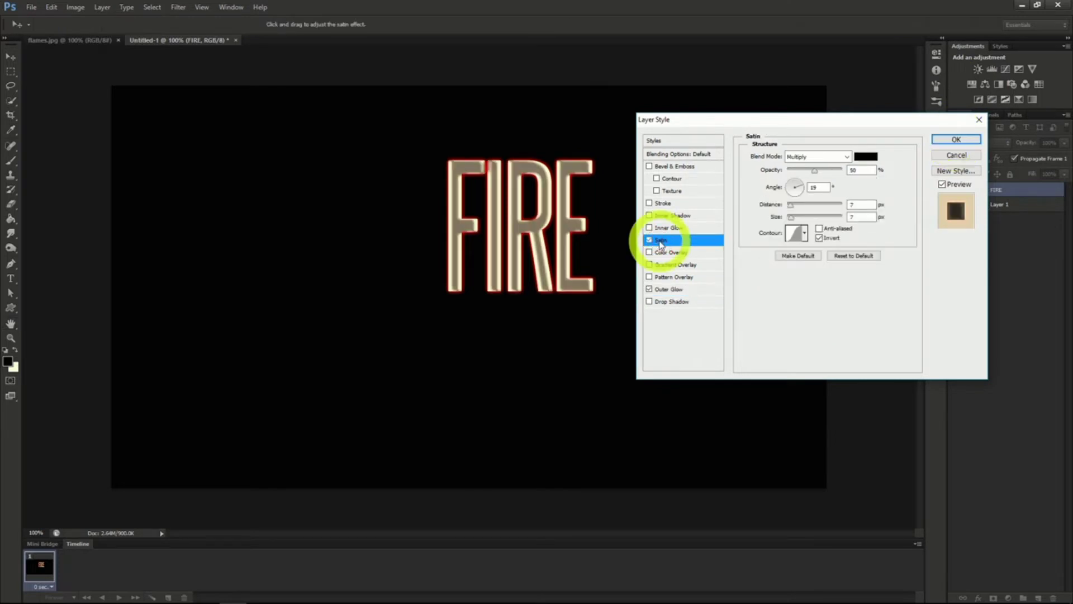
left_click(866, 155)
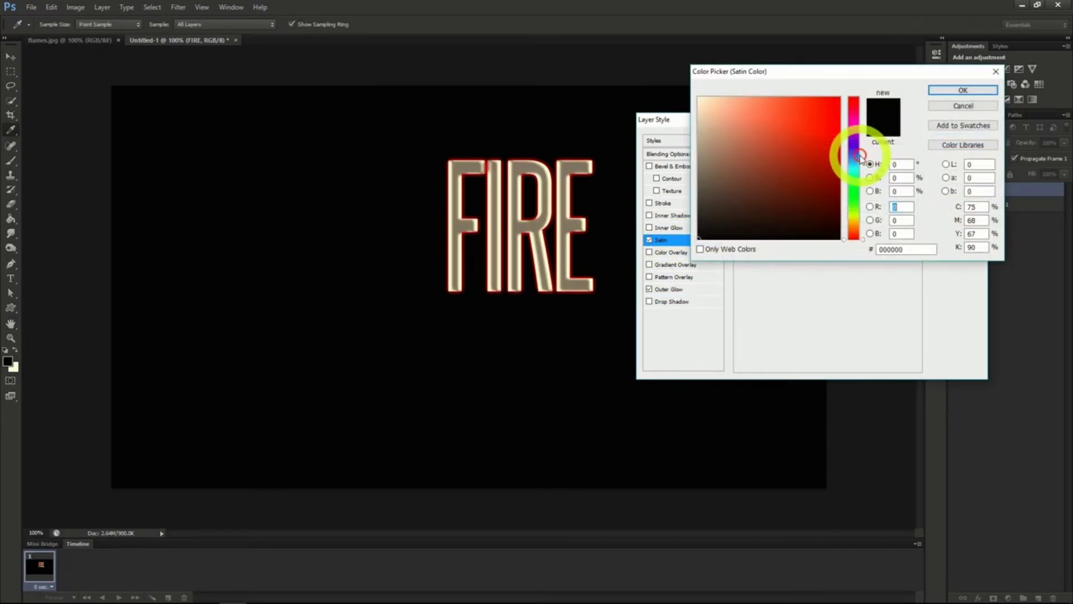
left_click(906, 250)
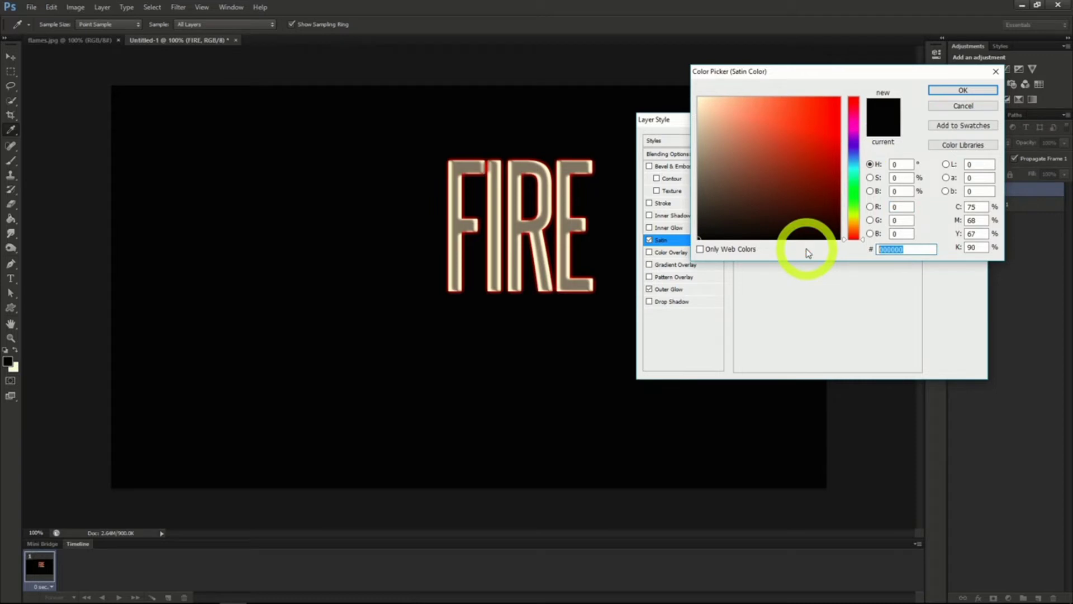
type("872")
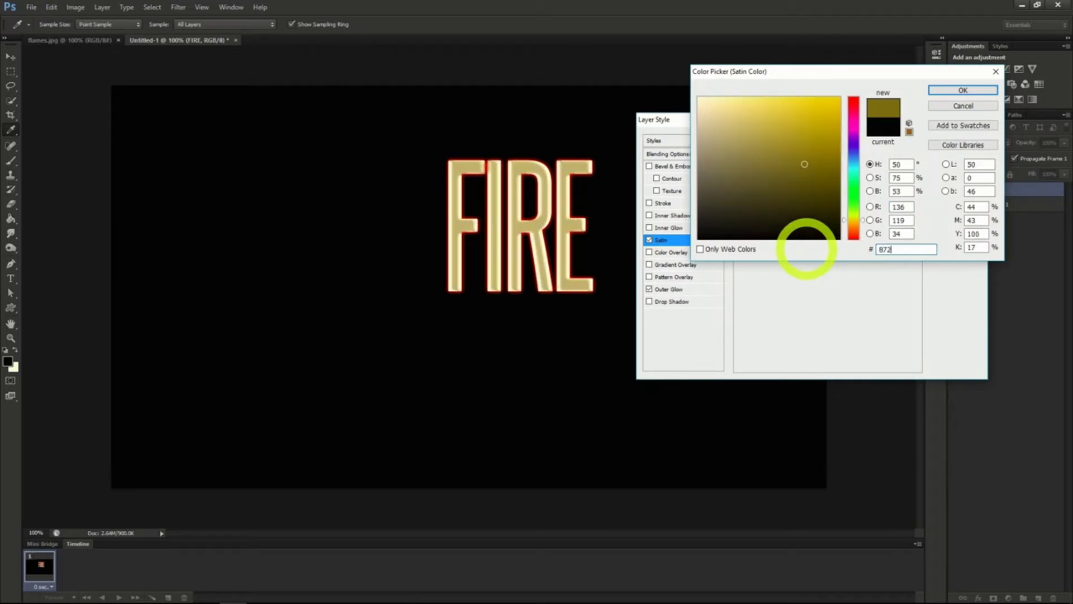
type("D0F")
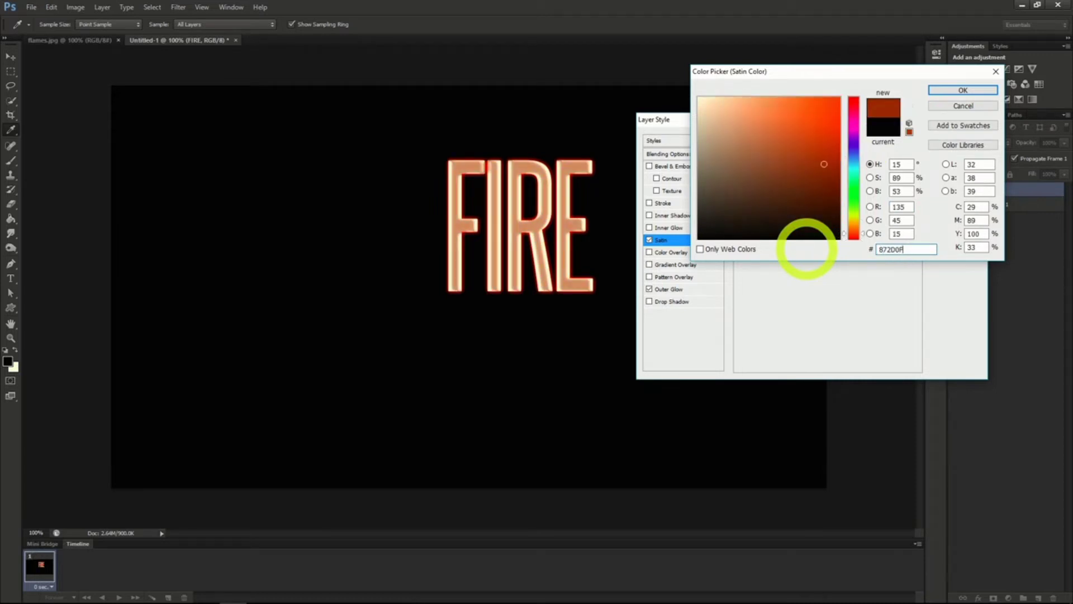
left_click(962, 90)
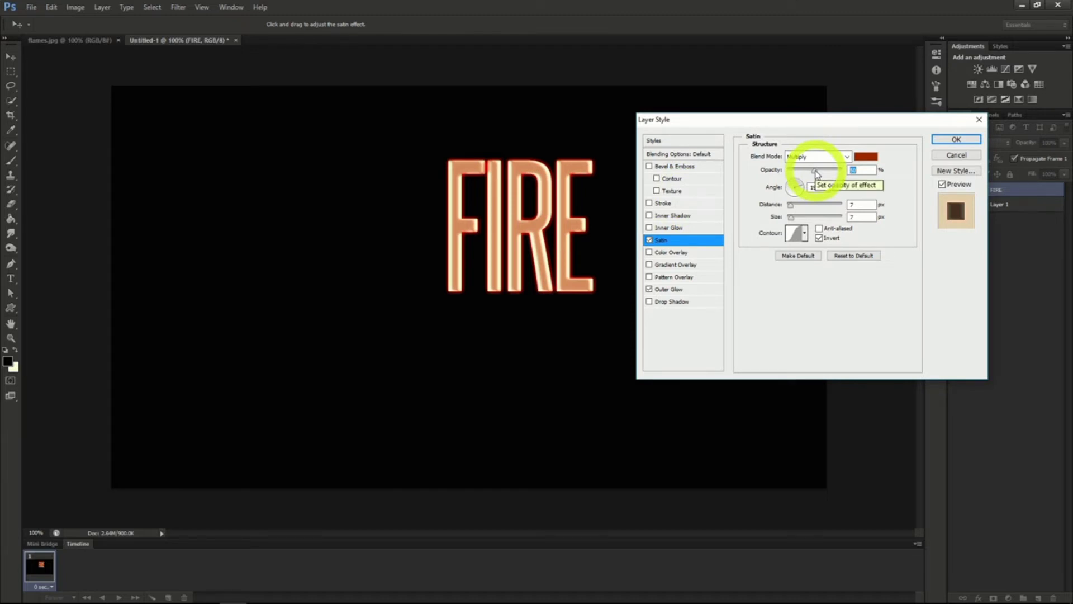
Step: Raise the Satin opacity to 100%, increase its distance slightly, and apply the layer style
left_click_drag(817, 173, 862, 168)
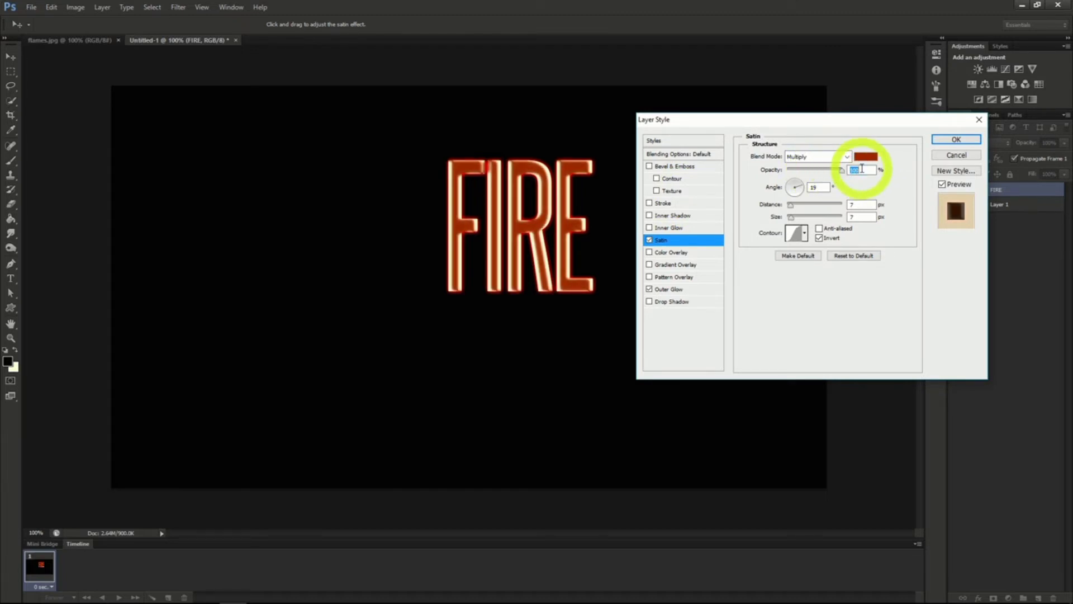
left_click(791, 208)
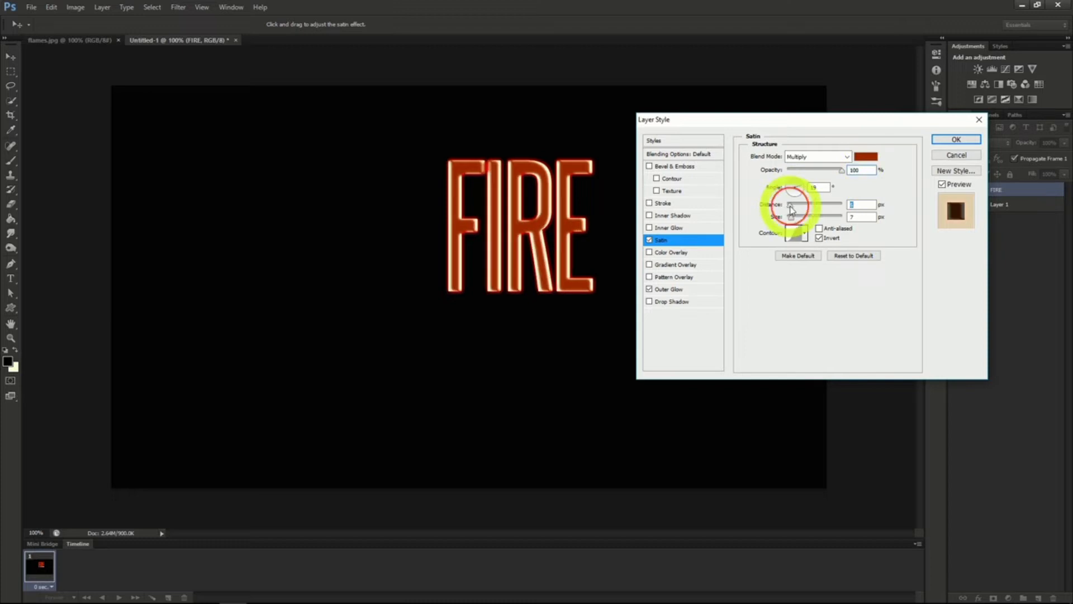
left_click_drag(791, 209, 794, 209)
left_click(791, 218)
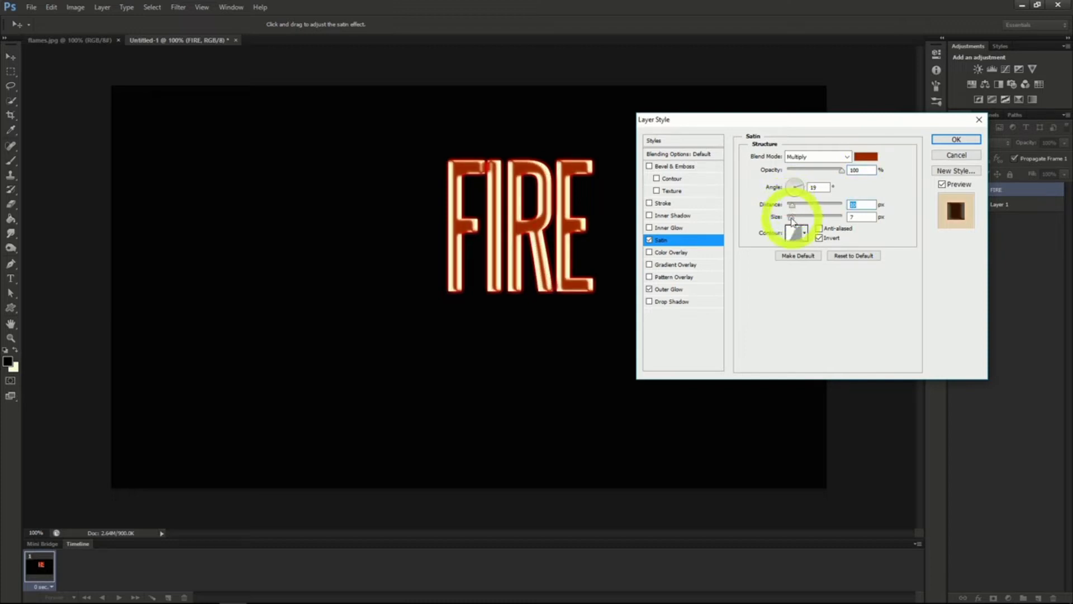
left_click(956, 139)
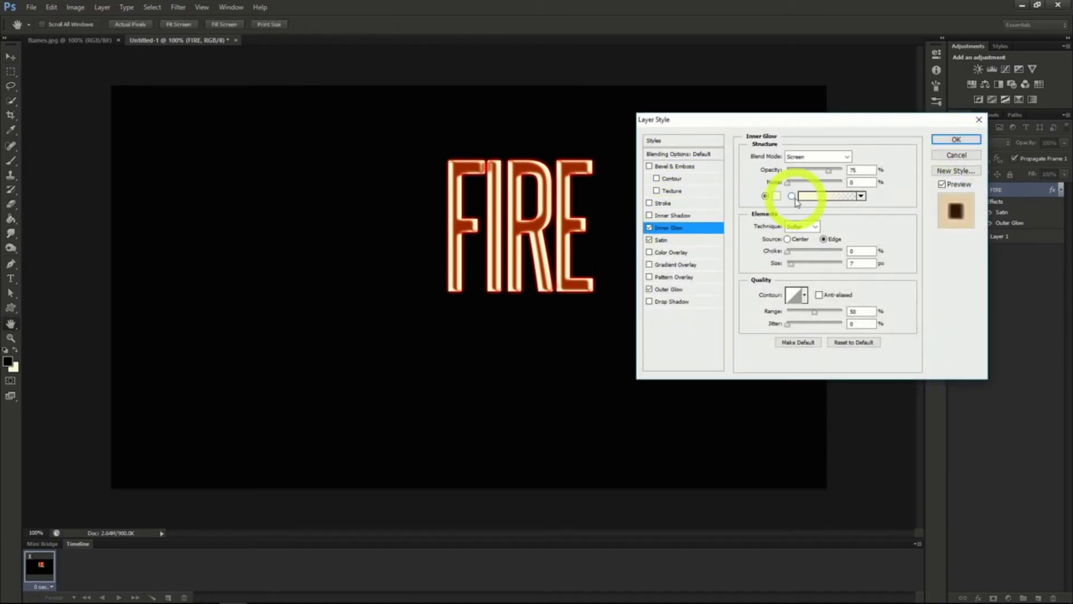
Step: Set the FIRE text's Inner Glow to Color Dodge with color E5C23B and 100% opacity
left_click(837, 157)
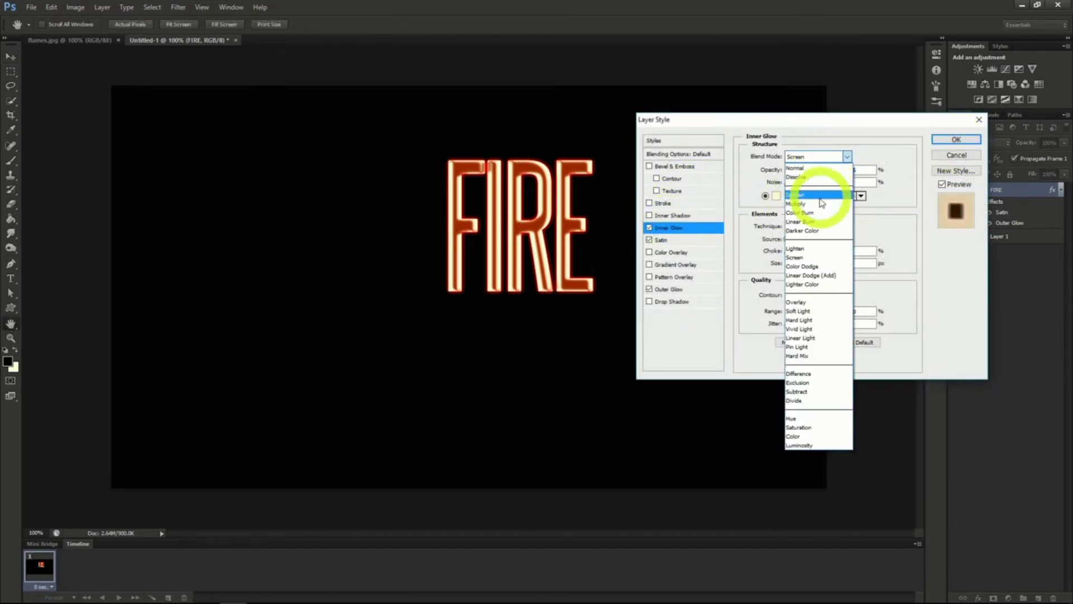
left_click(805, 267)
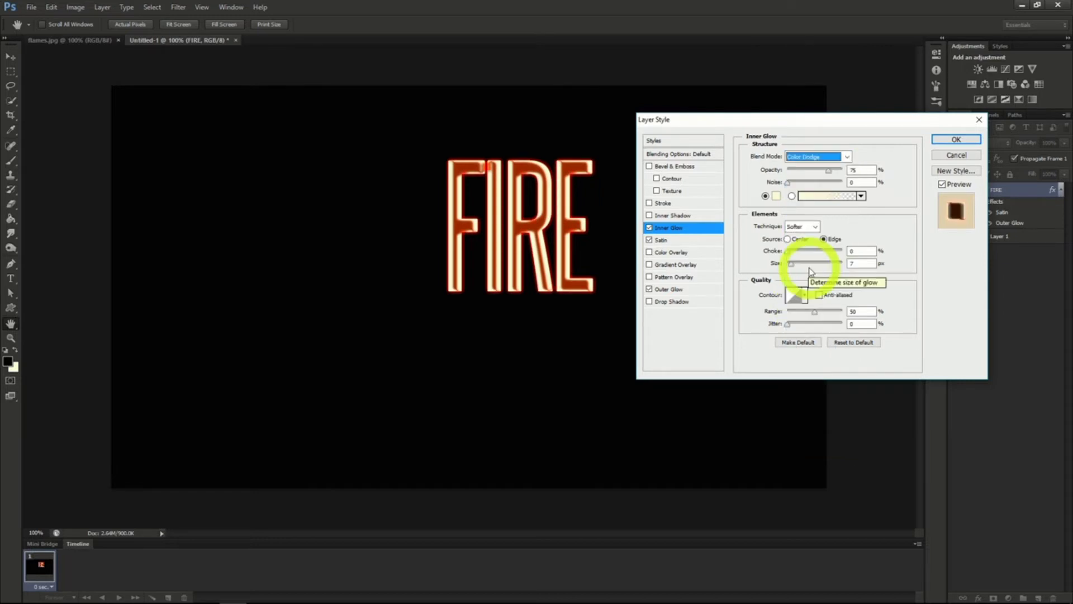
left_click(776, 196)
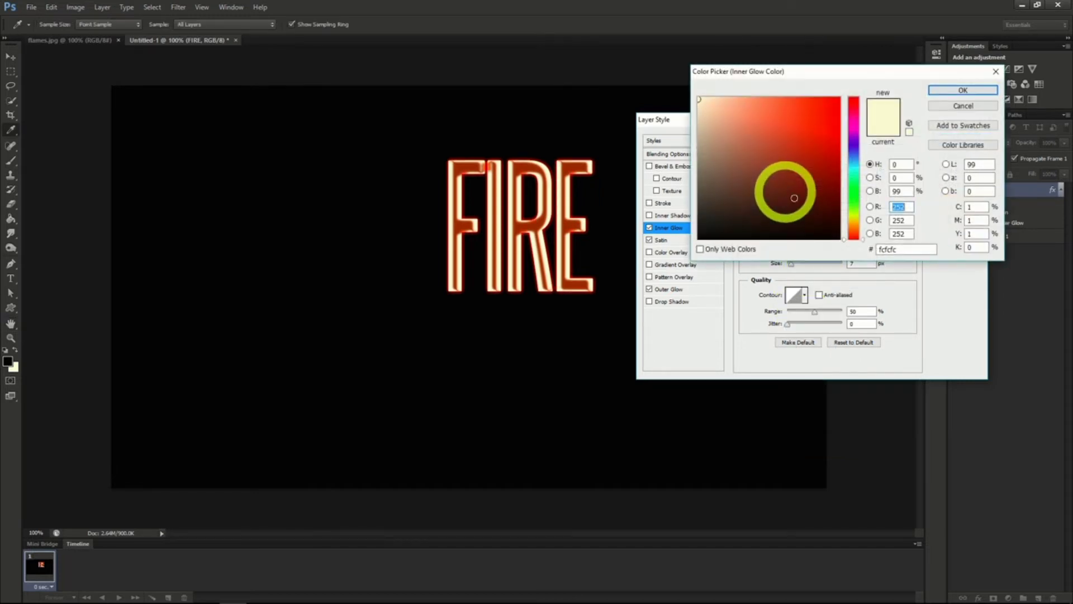
left_click(898, 249)
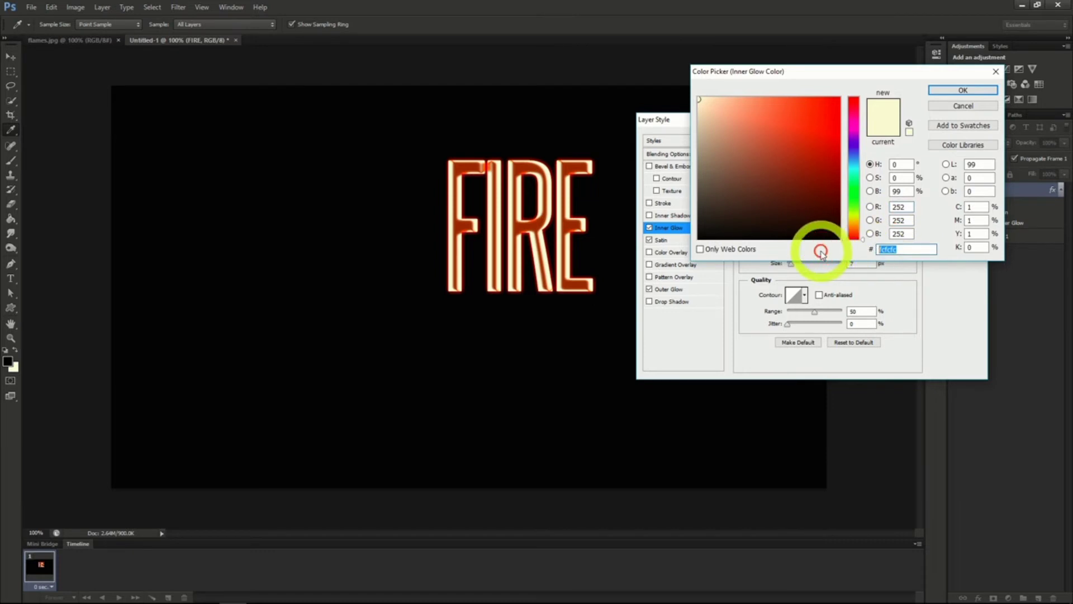
type("E5")
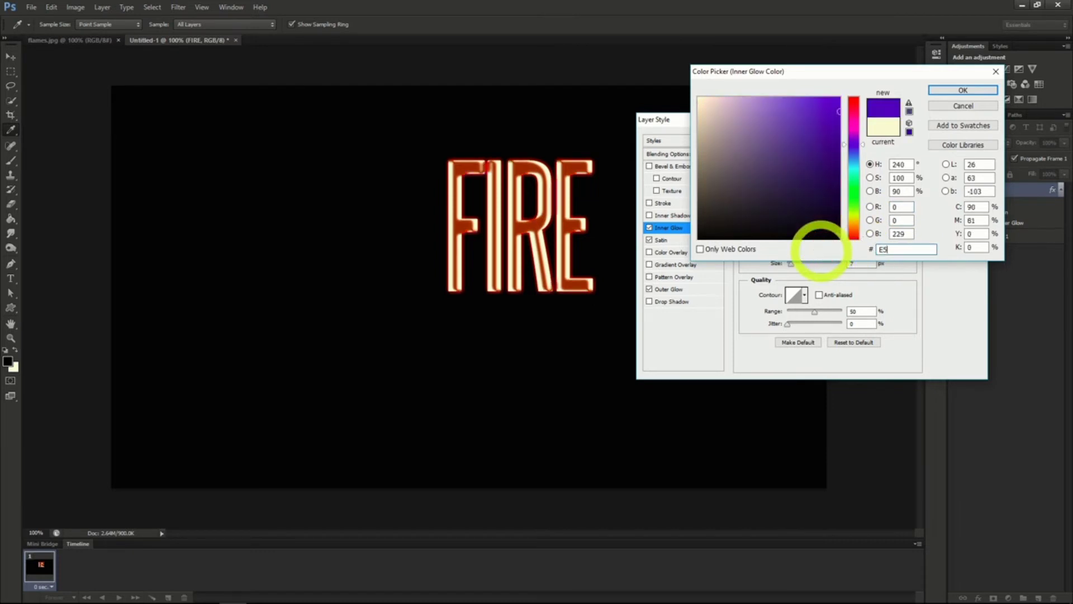
type("C2")
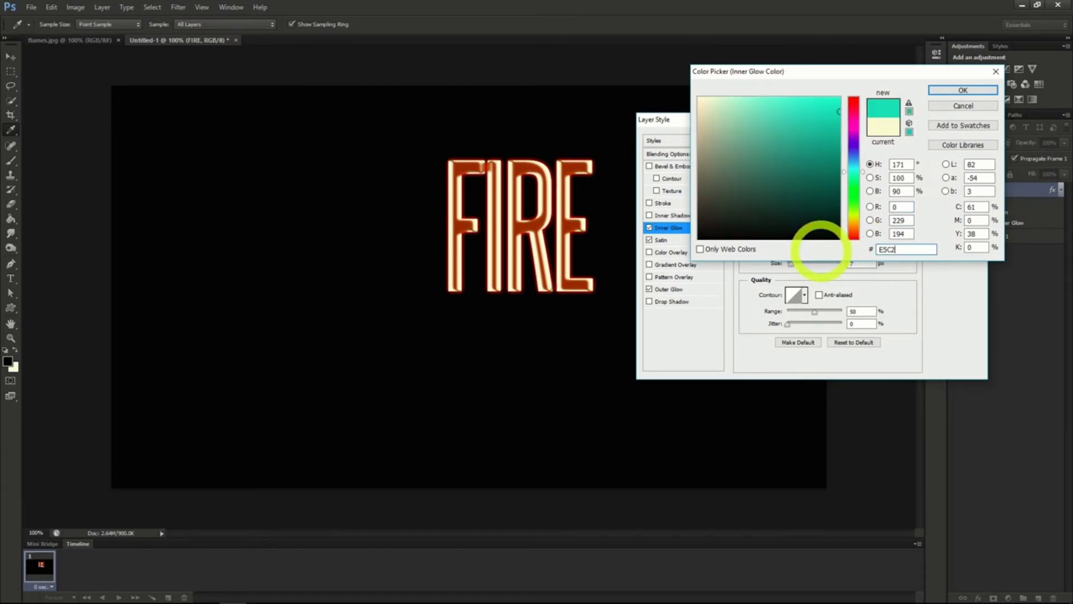
type("36")
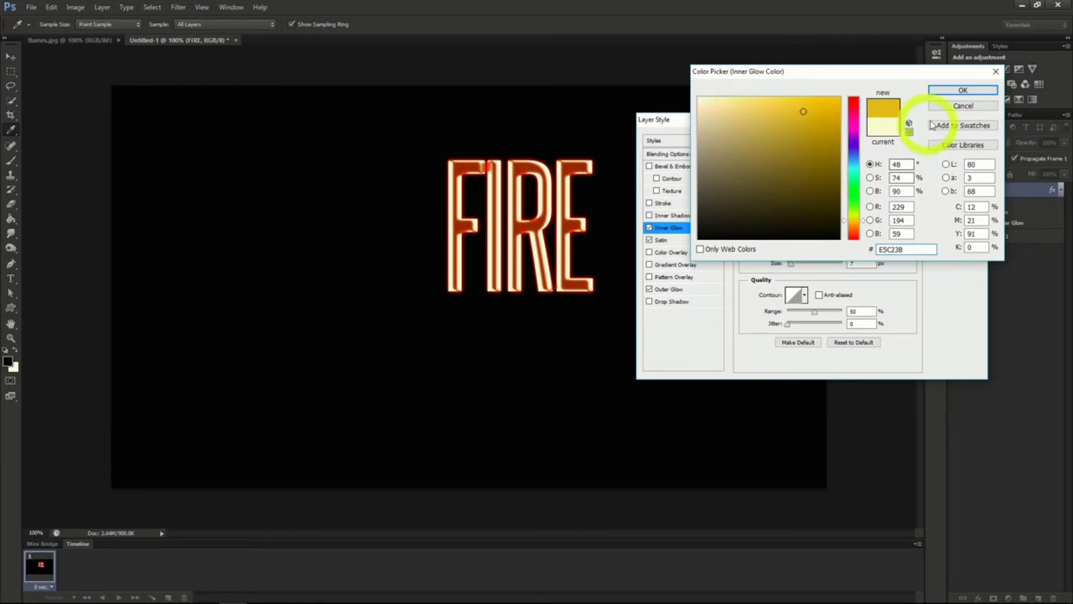
left_click(961, 91)
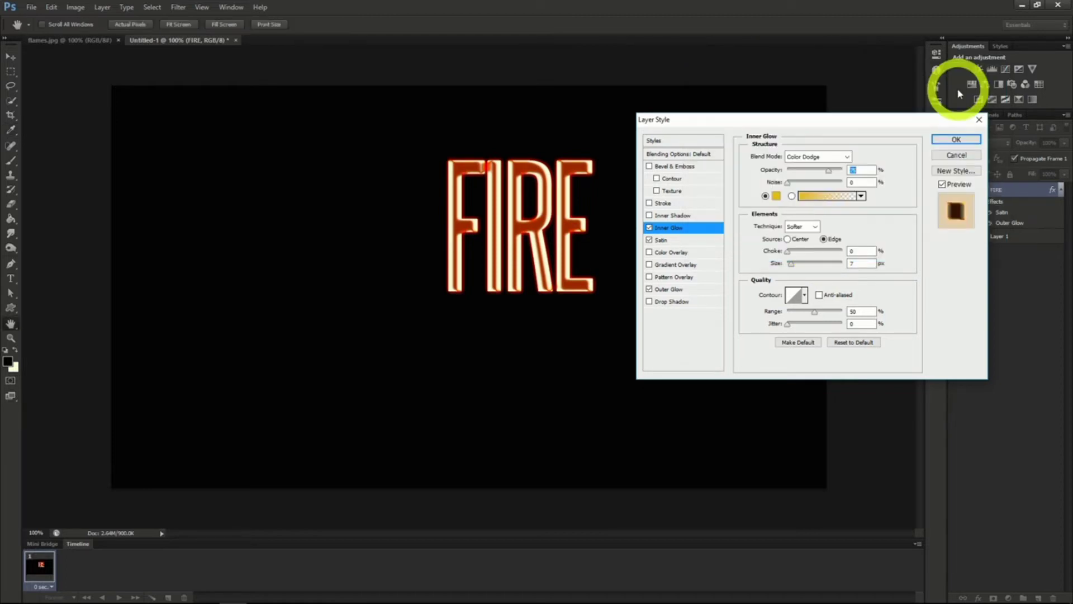
left_click_drag(829, 171, 853, 169)
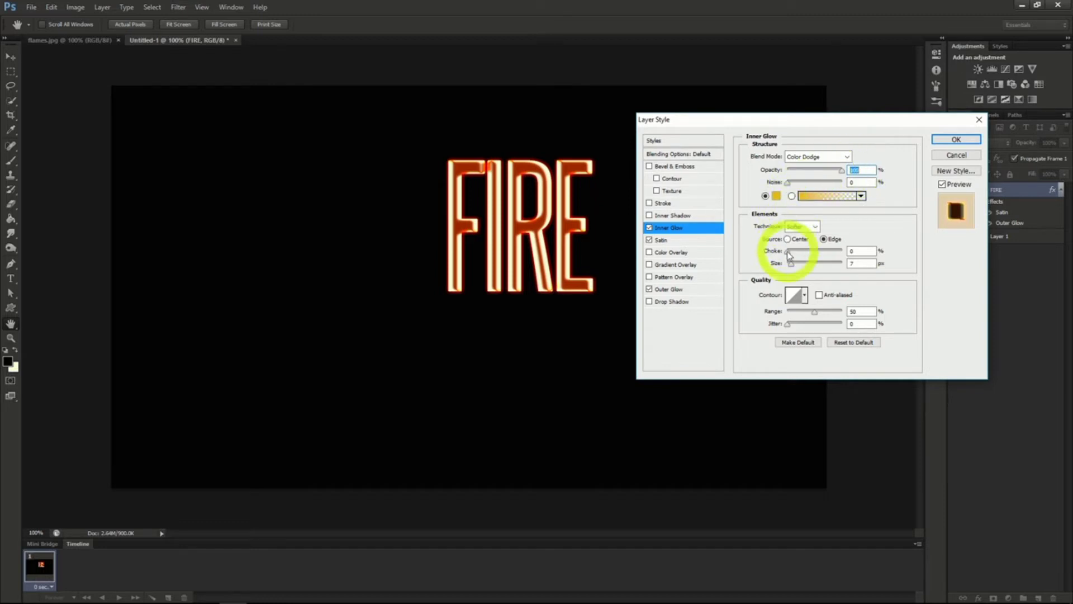
Step: Increase the size of the FIRE text's Inner Glow slightly and apply the layer style
left_click_drag(791, 263, 795, 266)
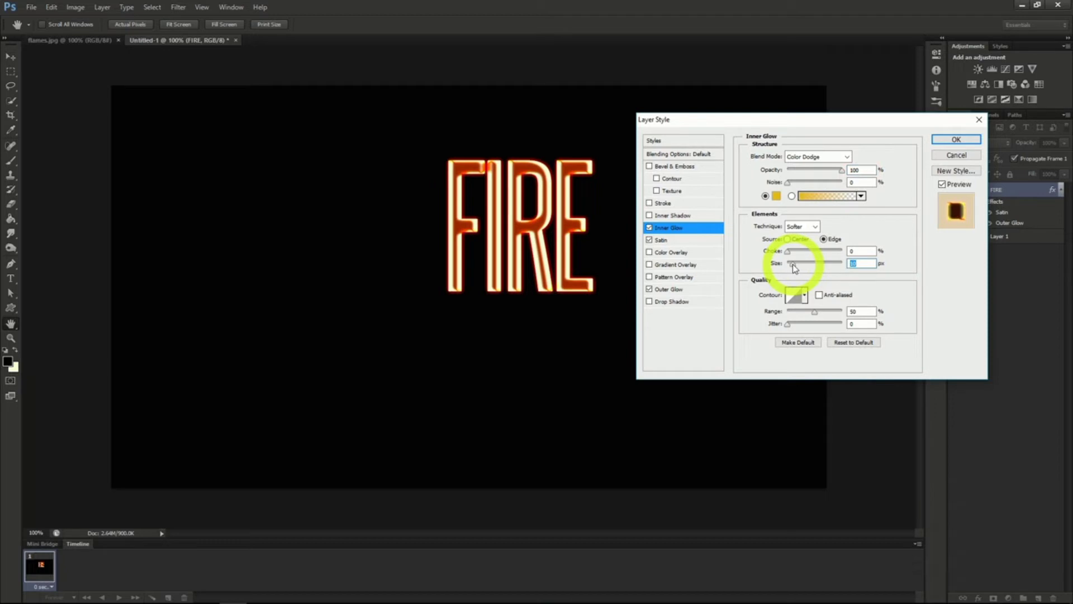
left_click(955, 140)
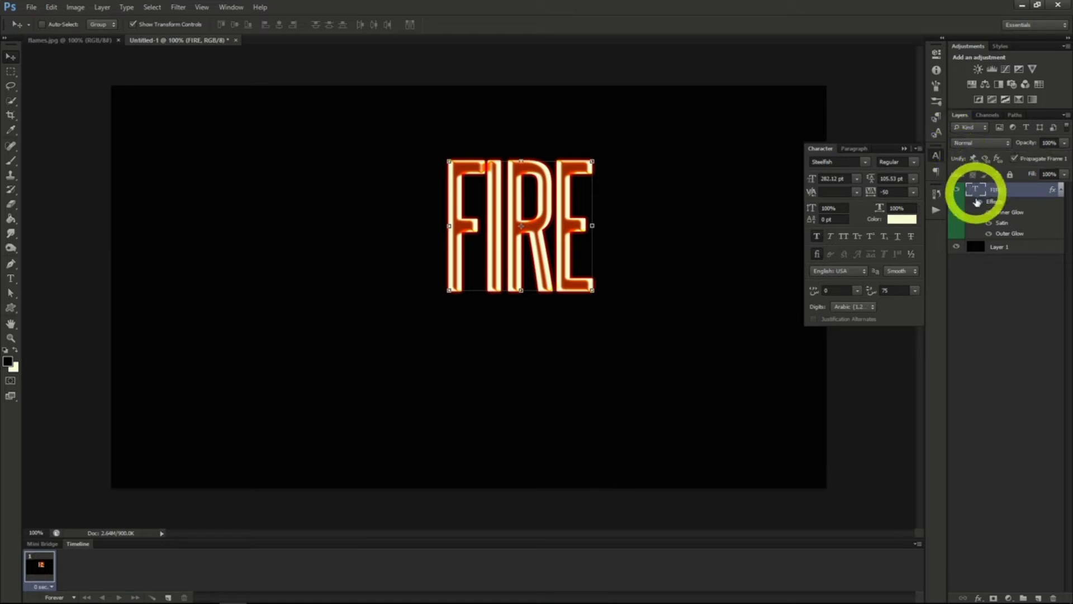
Step: Rasterize the FIRE text layer and move the word to about the center of the canvas
right_click(1000, 196)
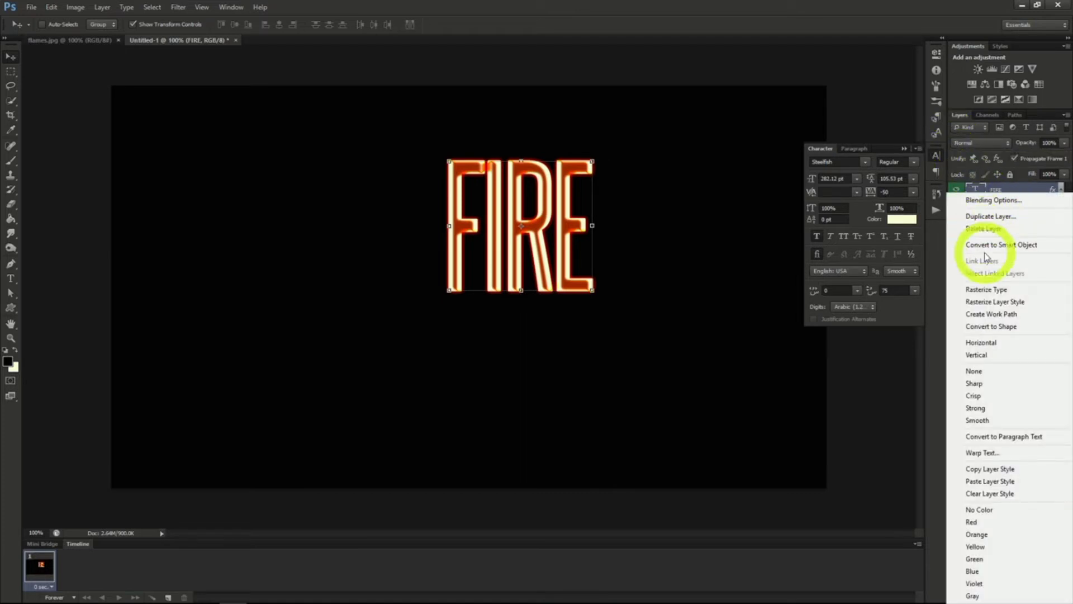
left_click(987, 290)
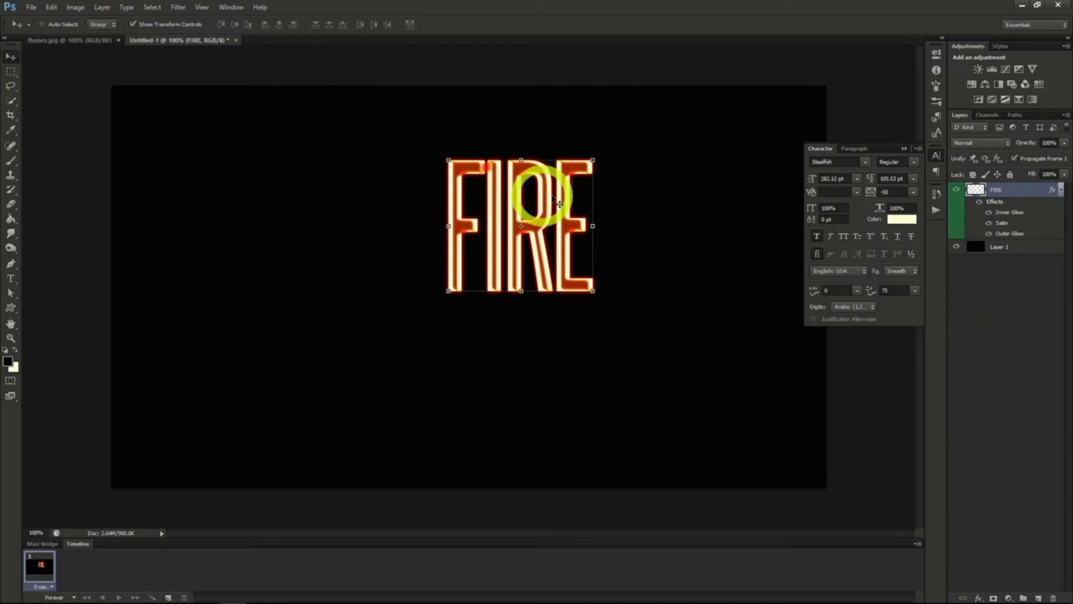
left_click_drag(546, 196, 486, 254)
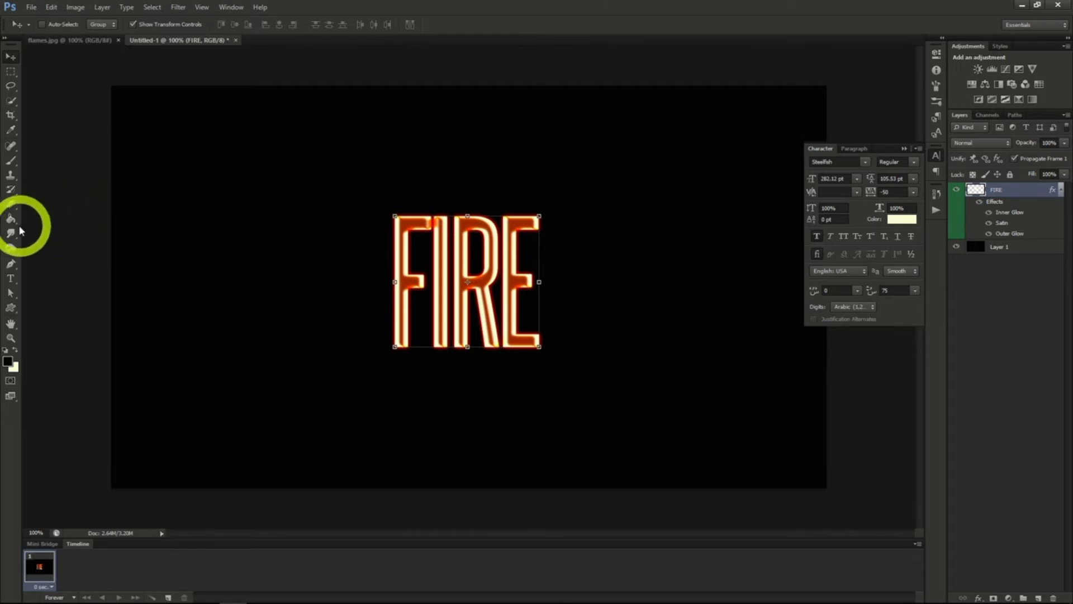
Step: Fade out the tops of the FIRE letters with a soft round 250 px eraser at 0% hardness
left_click(10, 206)
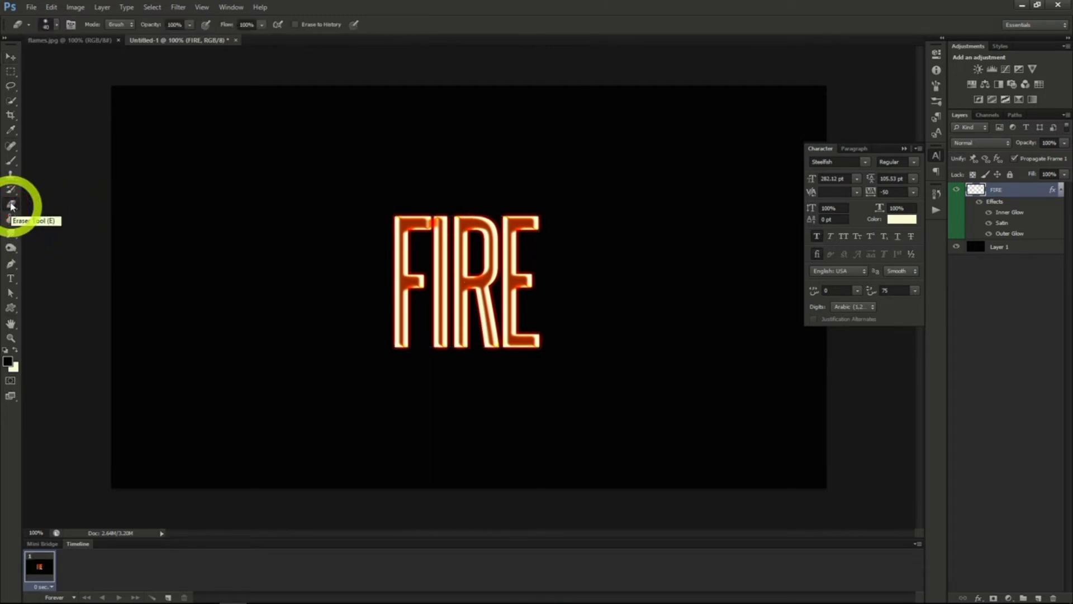
left_click(46, 25)
left_click(59, 111)
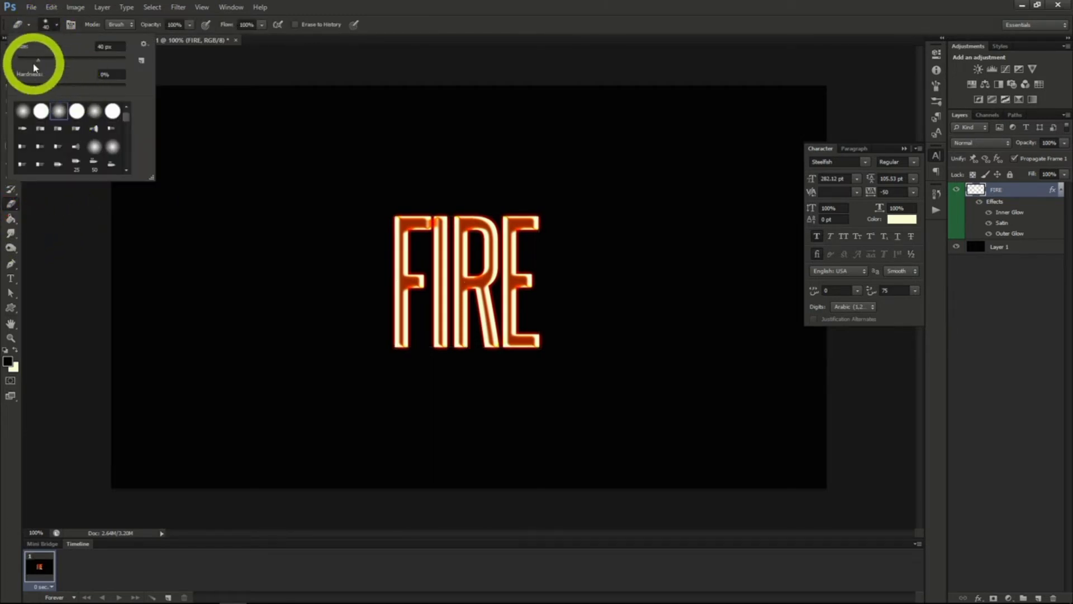
left_click_drag(37, 60, 101, 60)
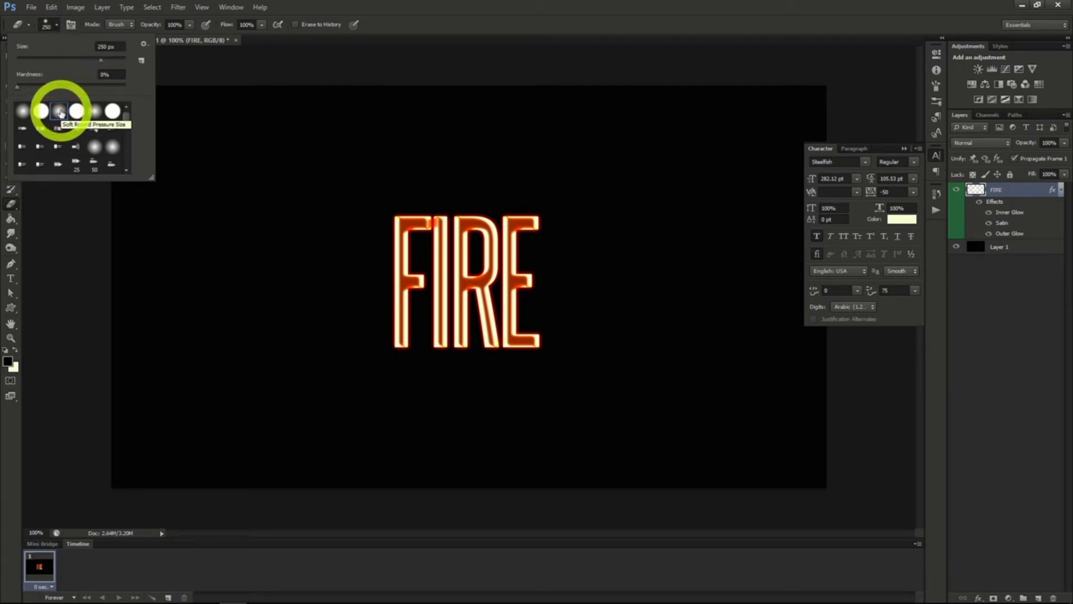
left_click(54, 24)
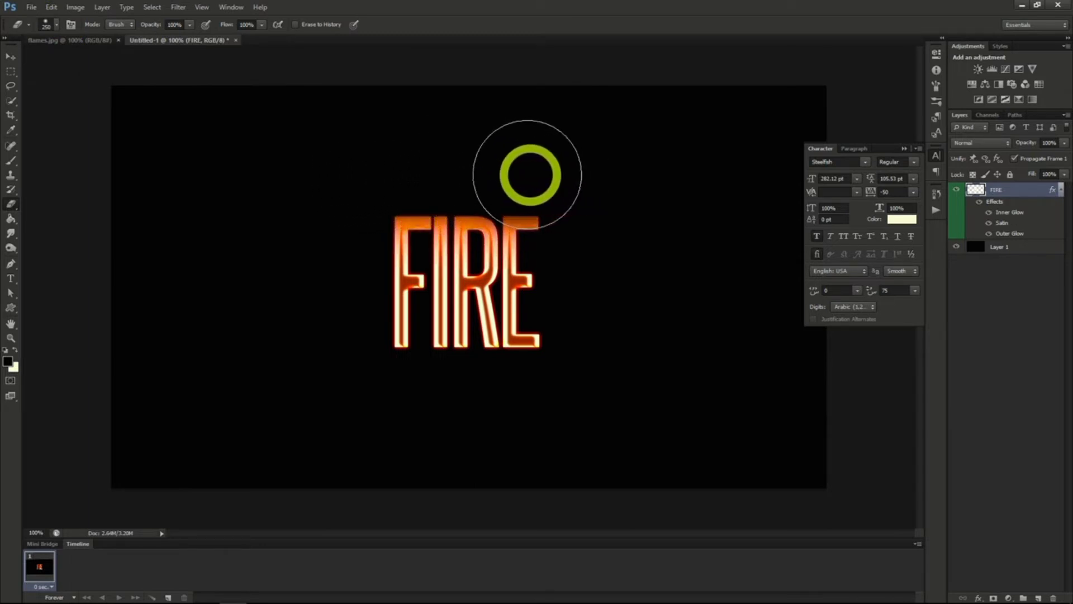
mouse_move(527, 175)
left_mouse_down()
mouse_move(387, 175)
mouse_move(526, 172)
left_mouse_up()
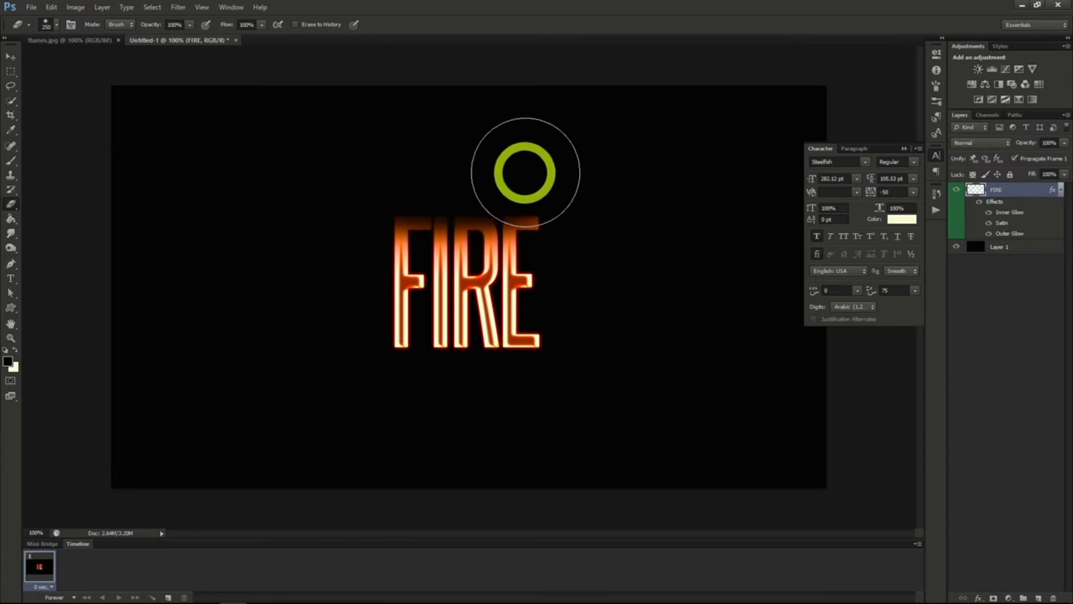
Step: Distort the FIRE layer with a ZigZag filter using amount 4, ridges 4 and the Pond Ripples style
left_click(179, 8)
mouse_move(217, 155)
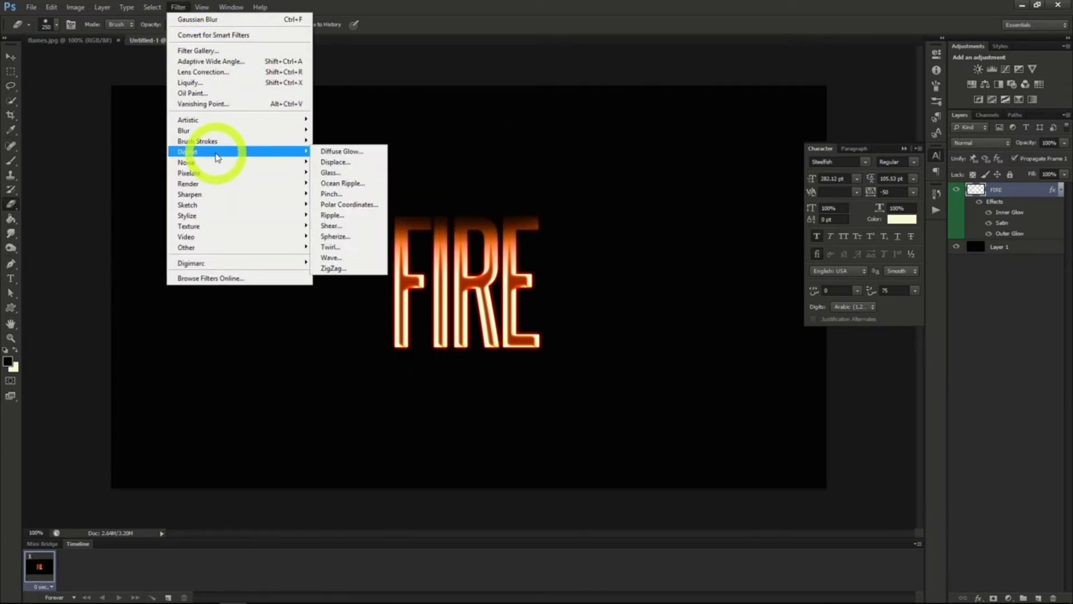
left_click(334, 268)
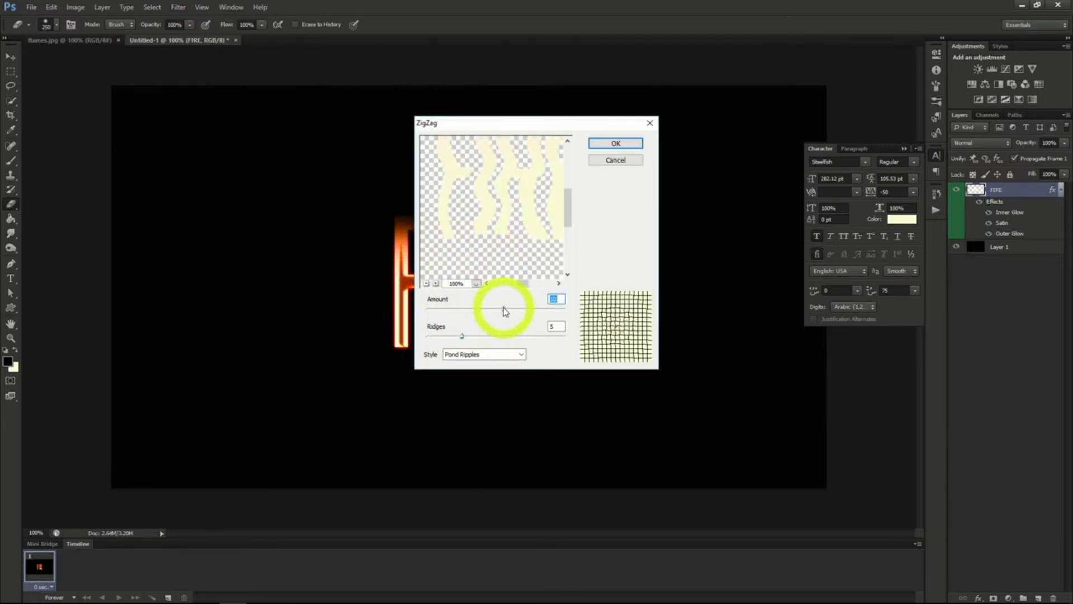
mouse_move(503, 308)
left_mouse_down()
mouse_move(468, 310)
mouse_move(498, 308)
left_mouse_up()
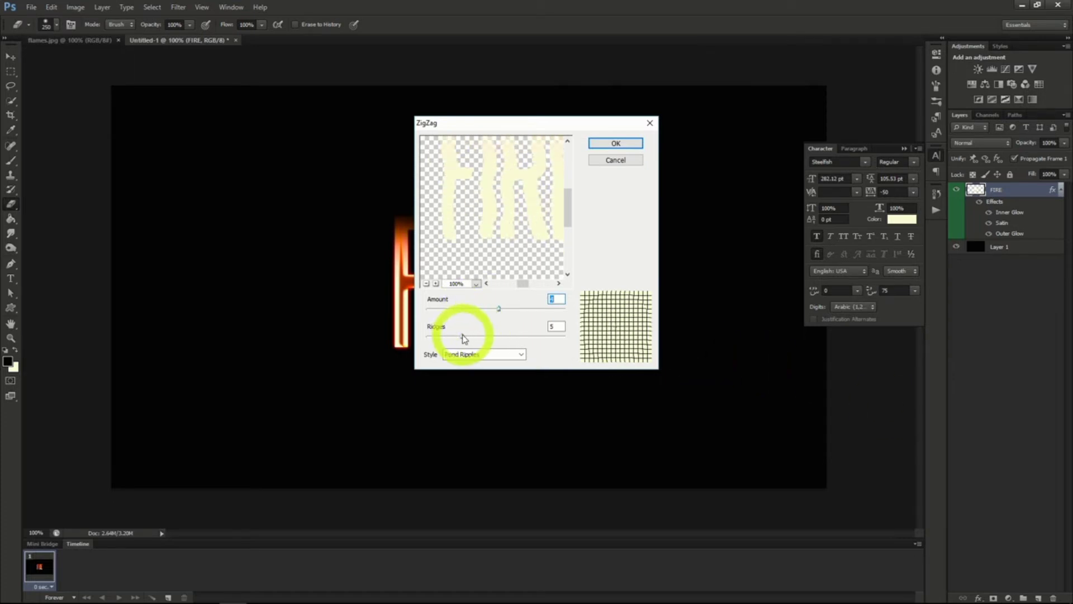
left_click_drag(462, 336, 457, 335)
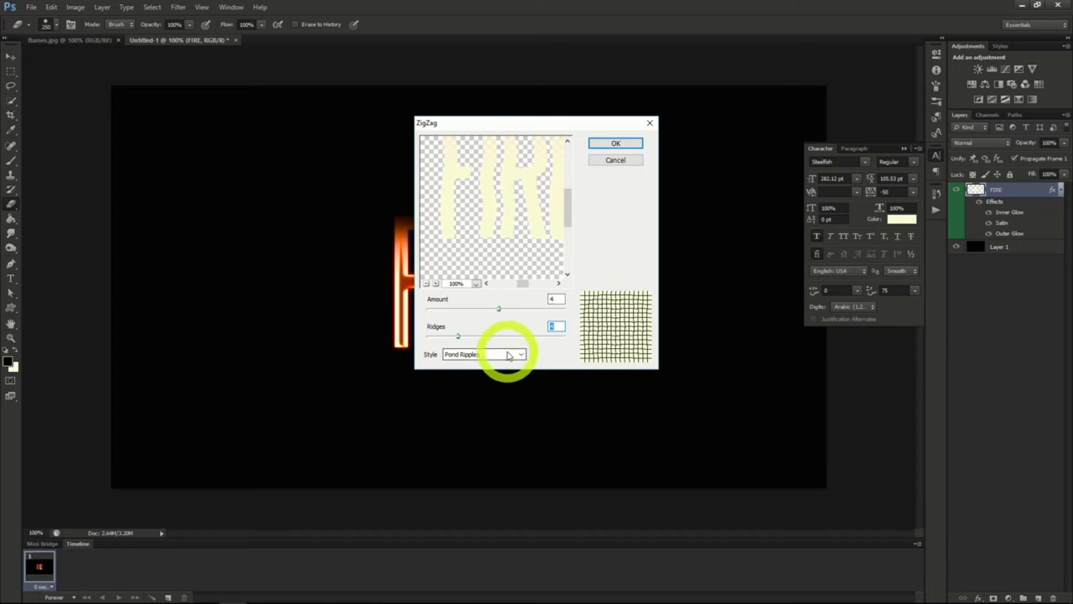
left_click(608, 143)
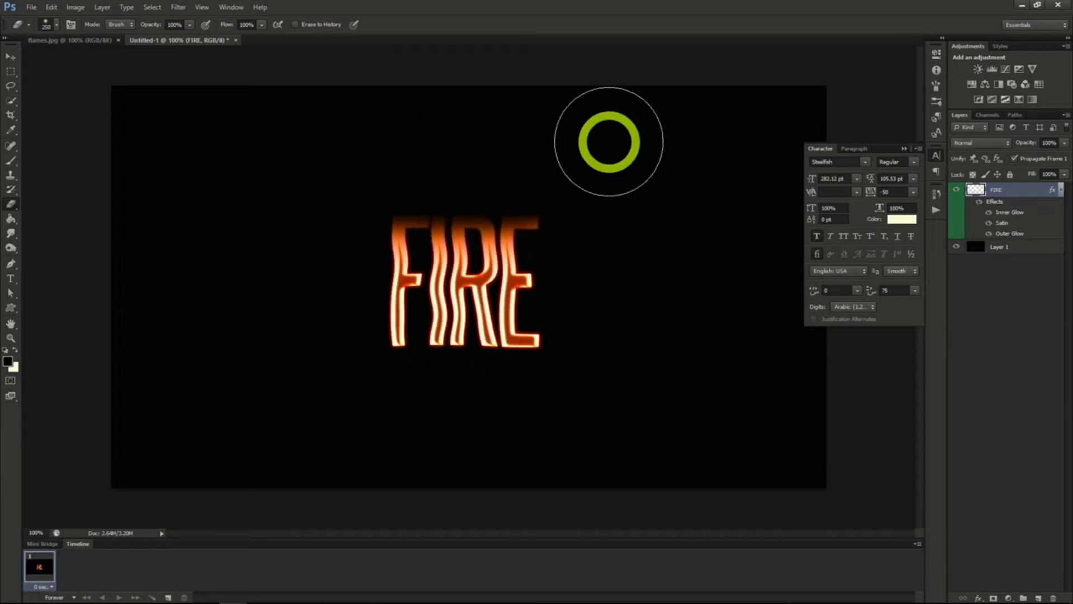
Step: Copy the Background layer of flames.jpg into the Untitled-1 document above the FIRE layer
left_click(88, 41)
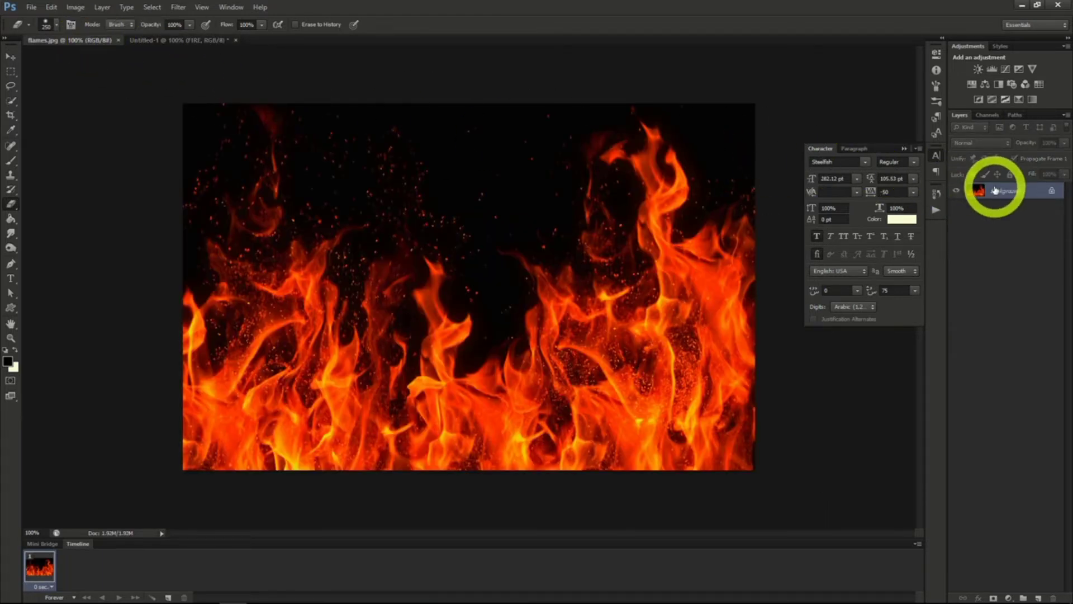
left_click_drag(995, 190, 198, 43)
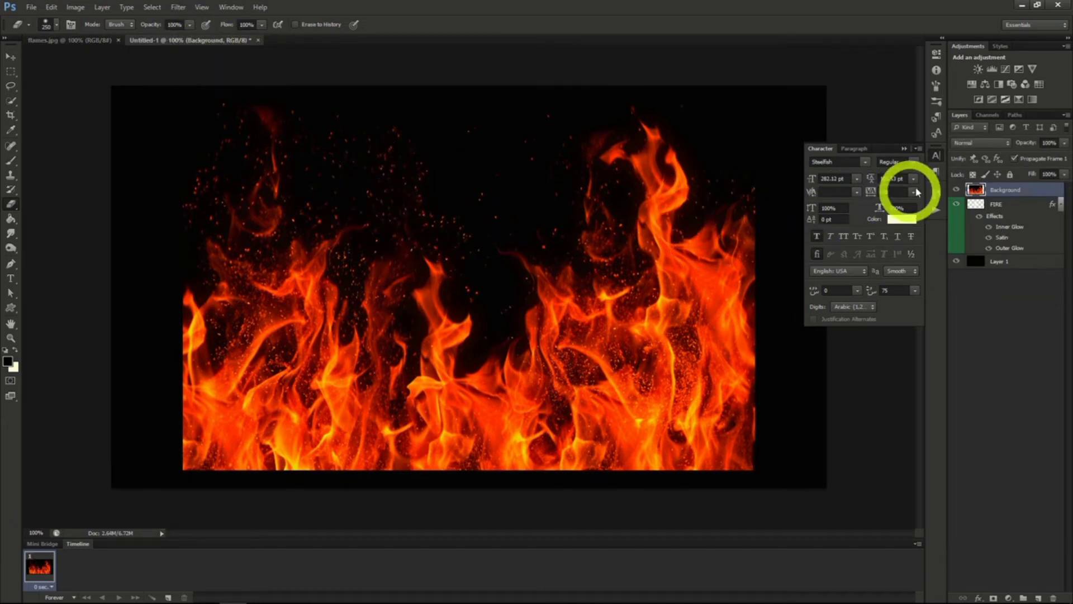
Step: Load the Green channel of the flames as a selection and copy the selected pixels to a new layer
left_click(987, 115)
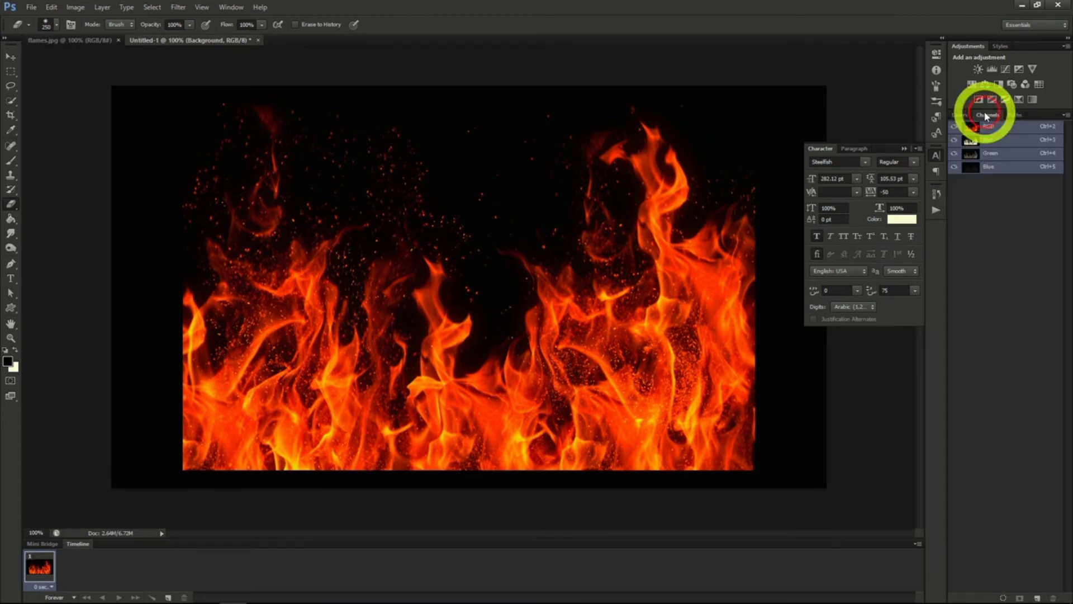
left_click(995, 158, "ctrl")
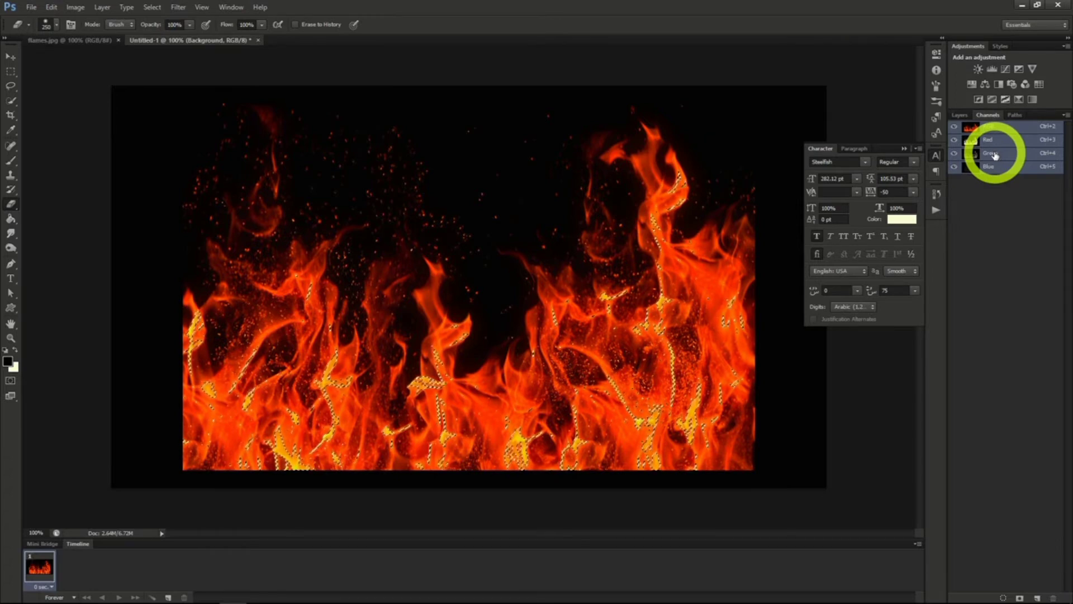
left_click(965, 116)
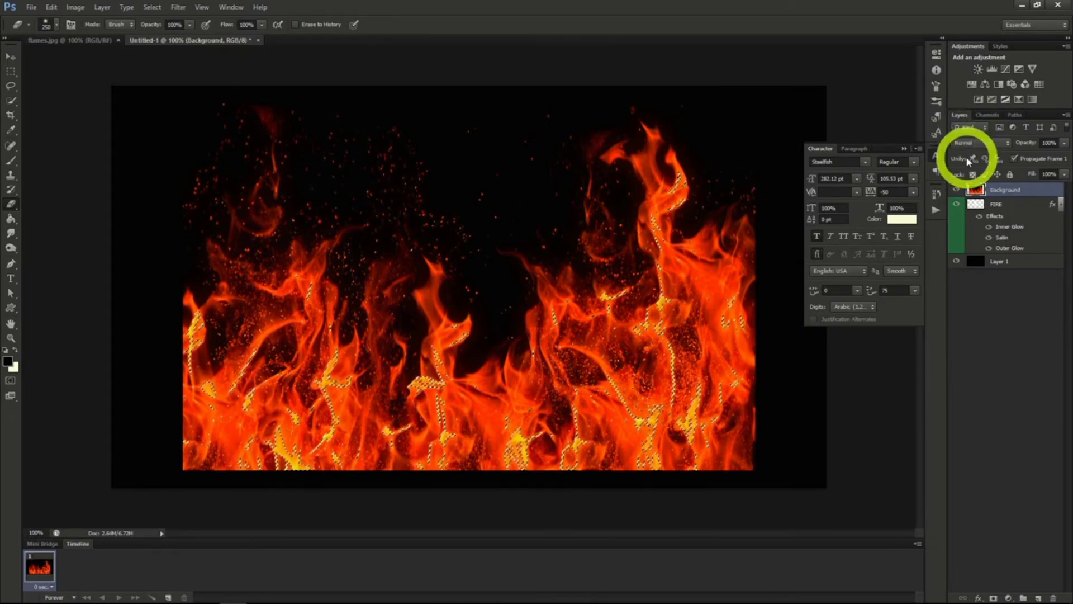
key("ctrl+j")
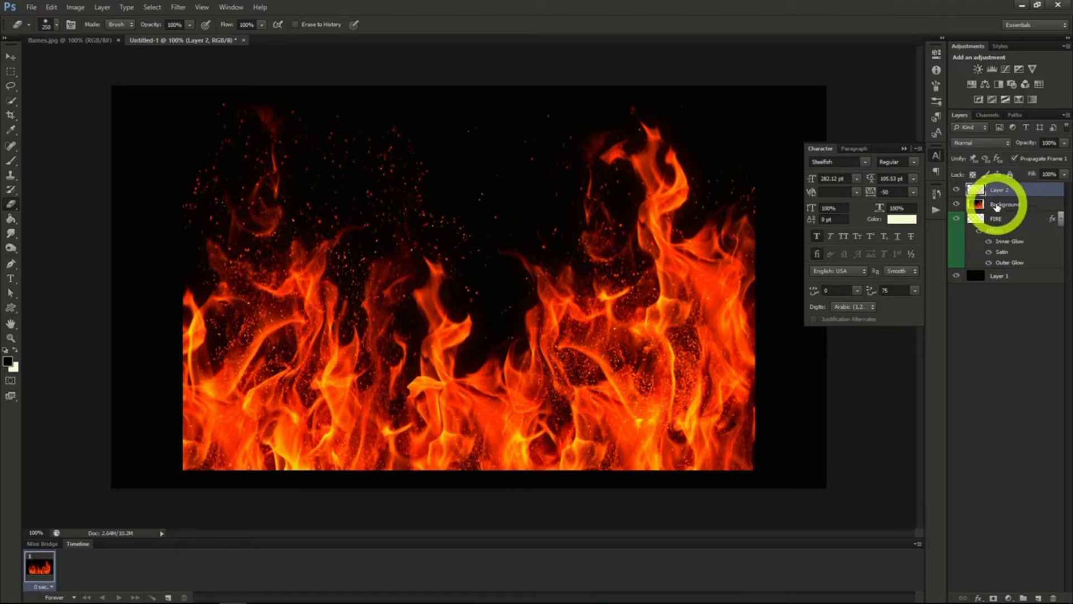
Step: Delete the original flames Background layer and rename the extracted flames layer to Fire Main
left_click(997, 204)
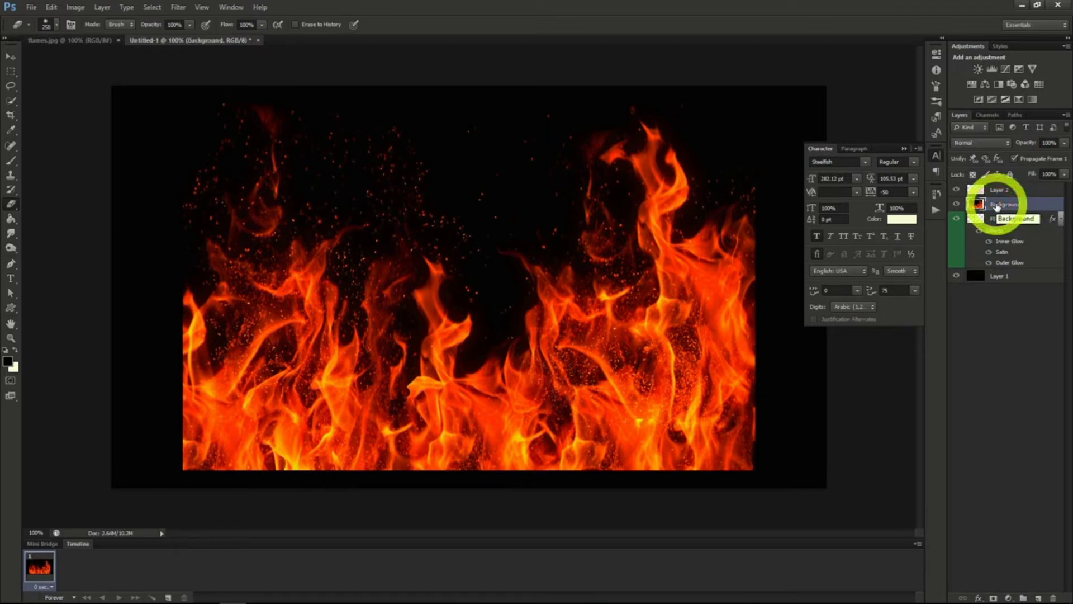
key("Delete")
double_click(1001, 190)
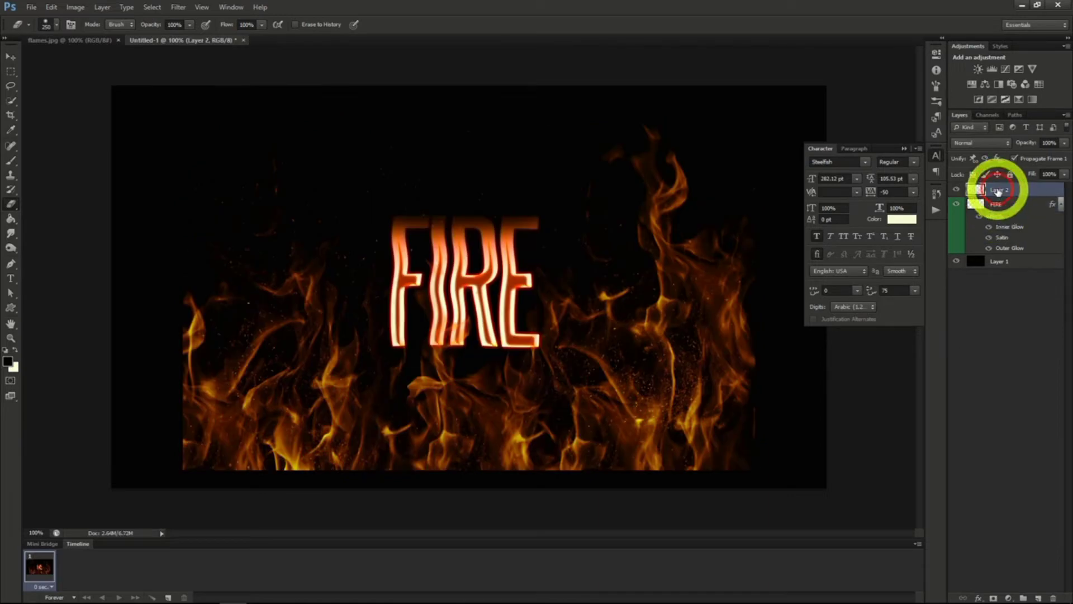
type("Fire Main")
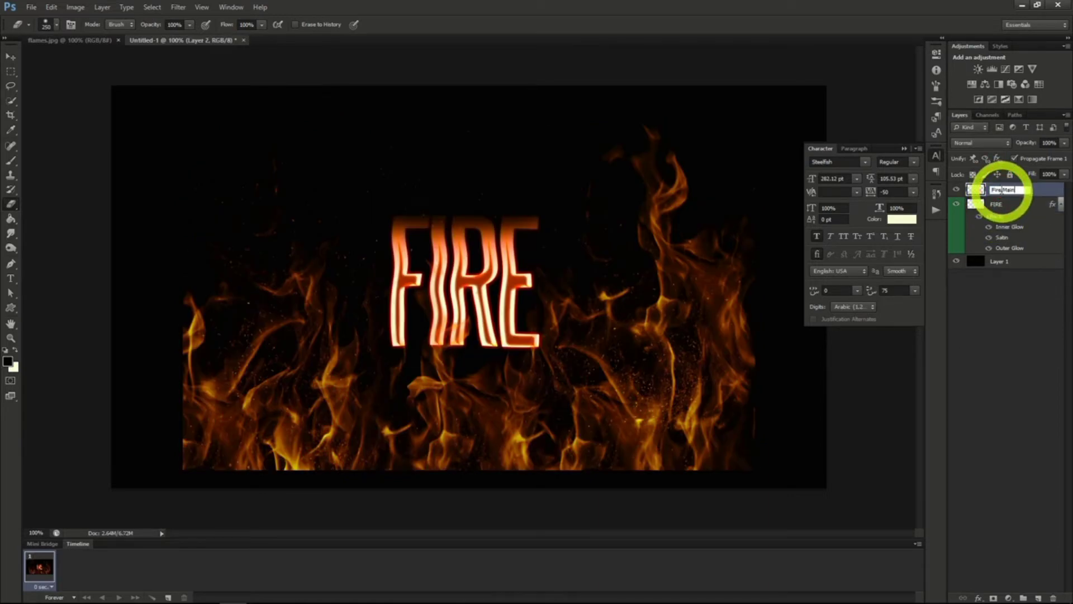
Step: Name the flames layer Fire Main and scale it down proportionally to sit over the FIRE text
key("Return")
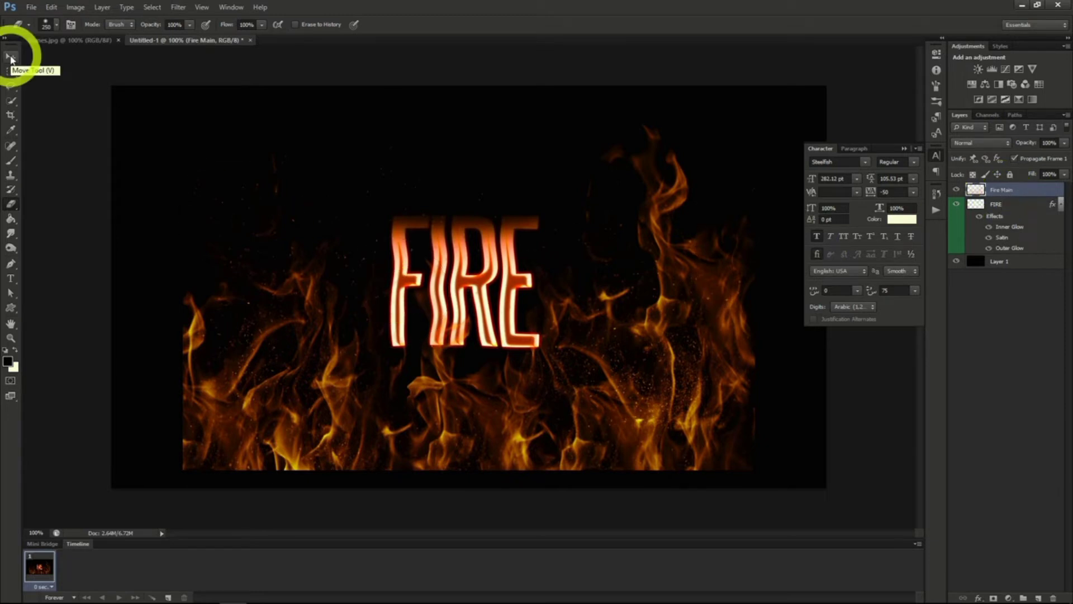
left_click(11, 57)
left_click_drag(620, 388, 615, 359)
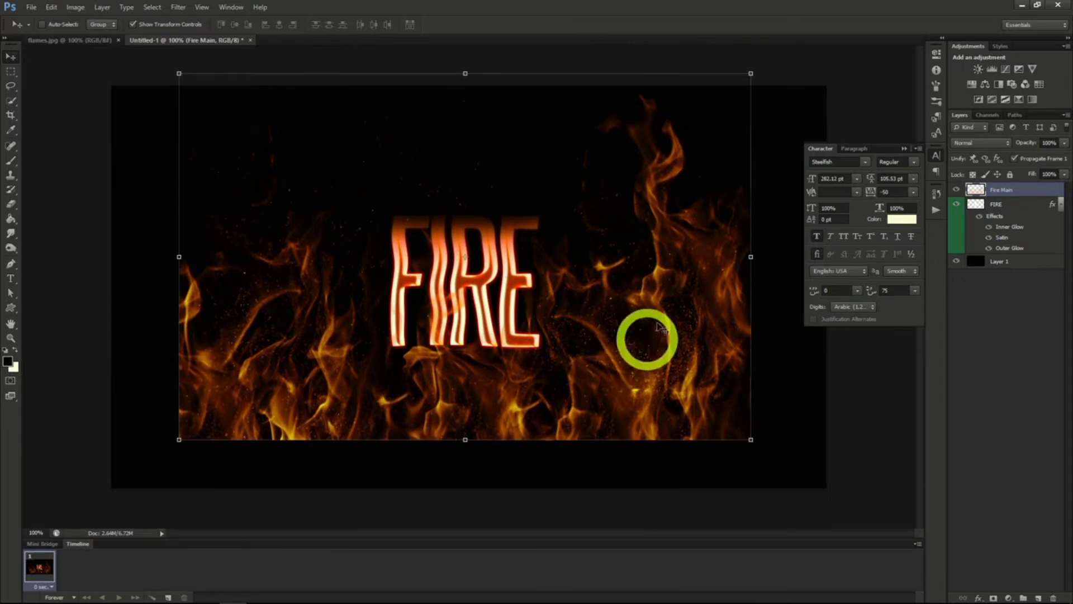
left_click(748, 77)
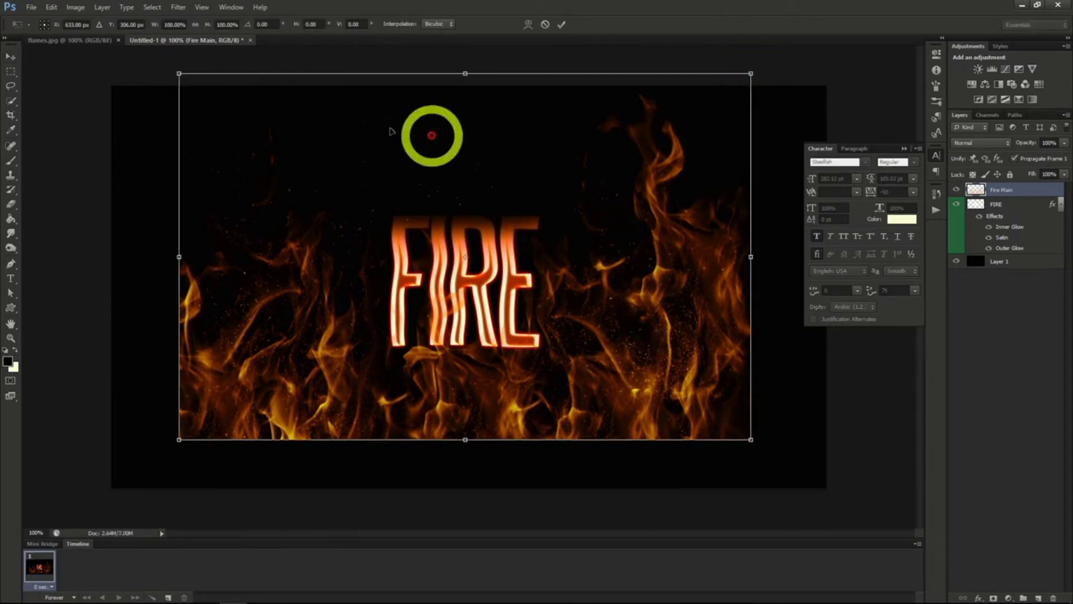
left_click(196, 25)
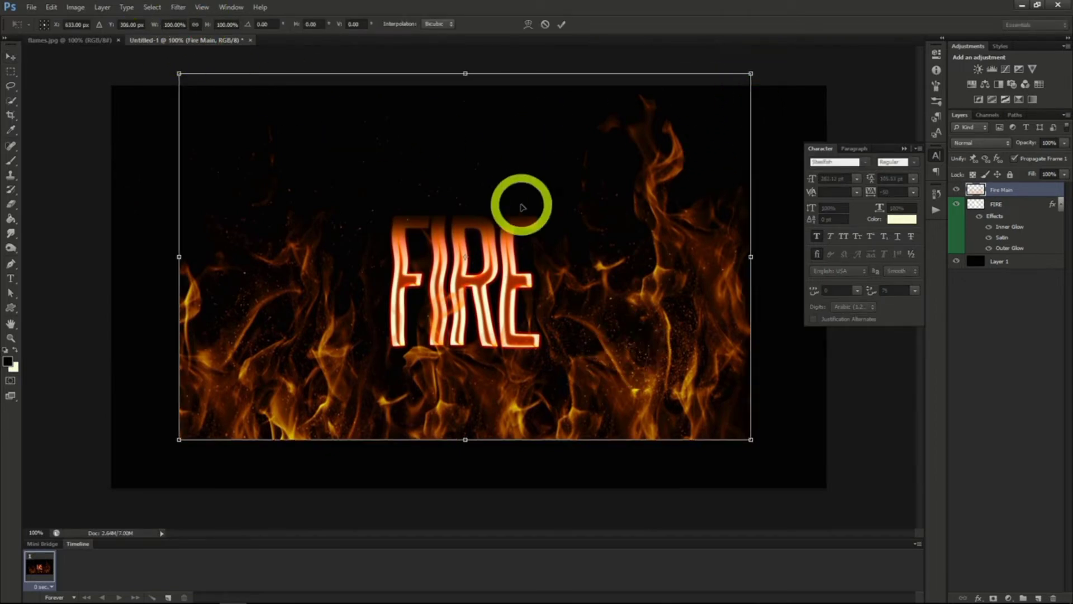
left_click_drag(749, 74, 495, 236)
mouse_move(402, 384)
left_mouse_down()
mouse_move(488, 304)
mouse_move(473, 300)
left_mouse_up()
key("Return")
key("e")
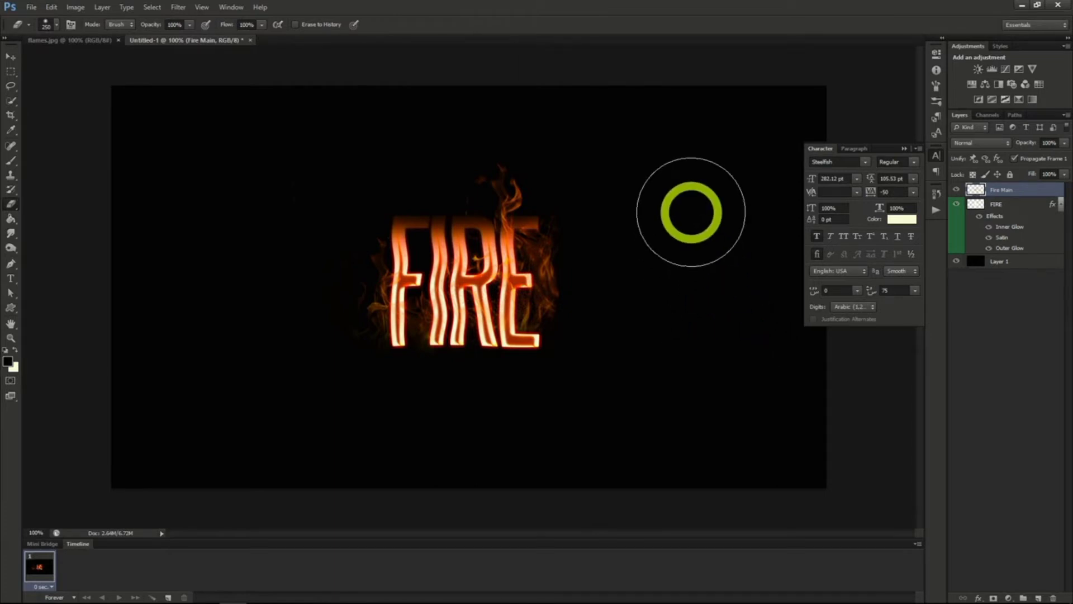
left_click(999, 213)
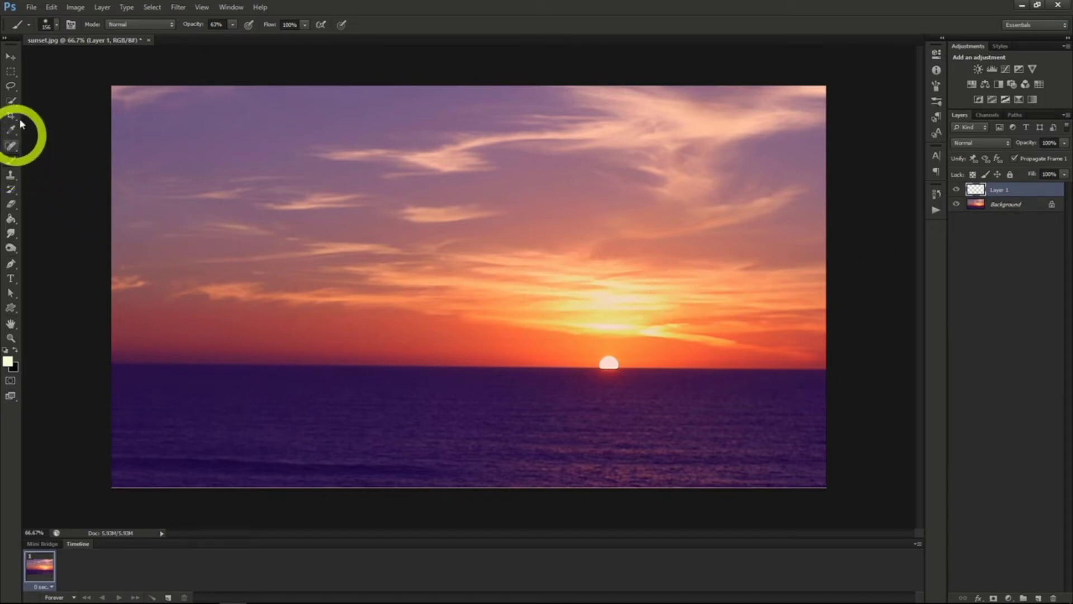
Step: Set the soft brush size to 300 px and paint a single pale glow spot on Layer 1 near the horizon, beside the sun
left_click(57, 25)
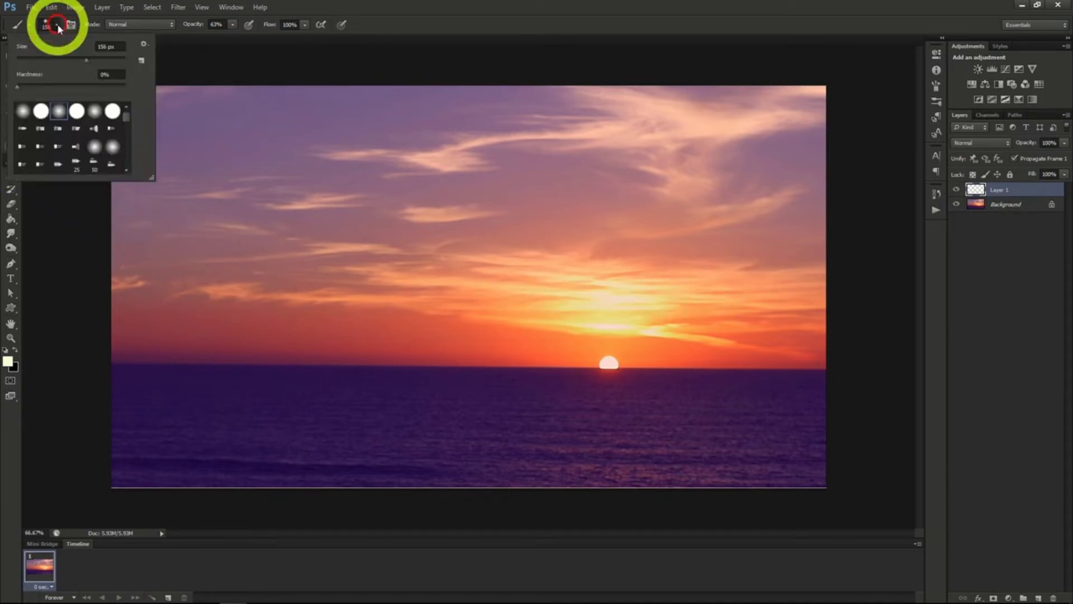
left_click_drag(86, 58, 107, 63)
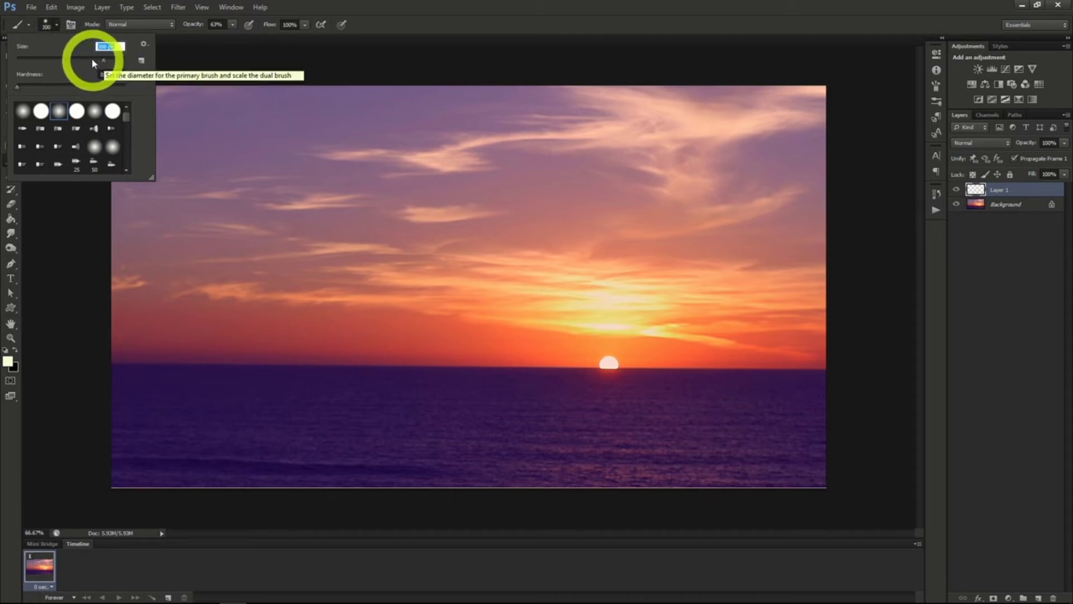
left_click(56, 24)
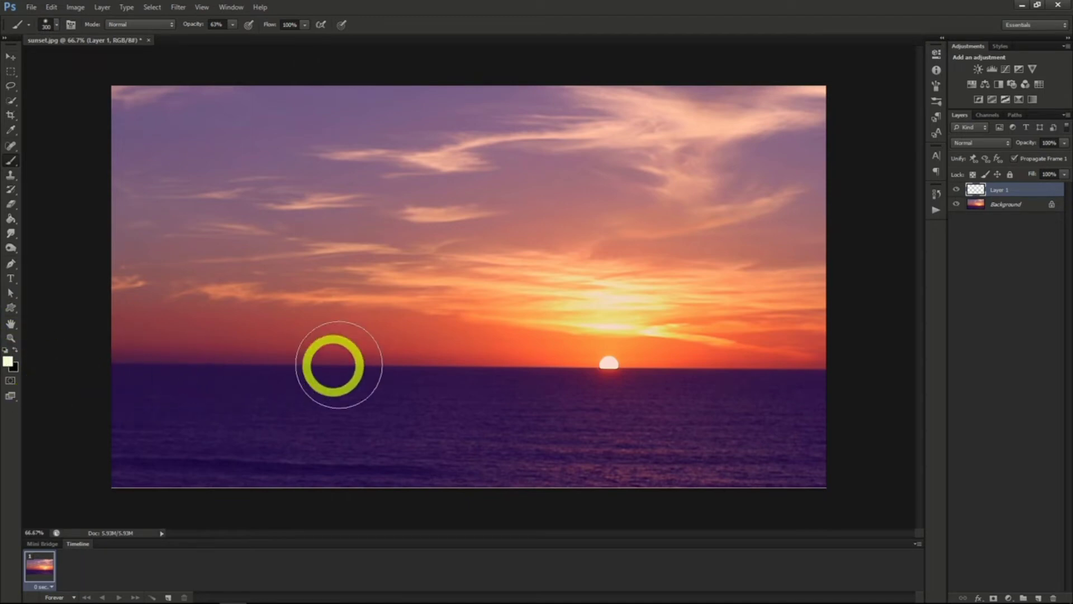
left_click(496, 341)
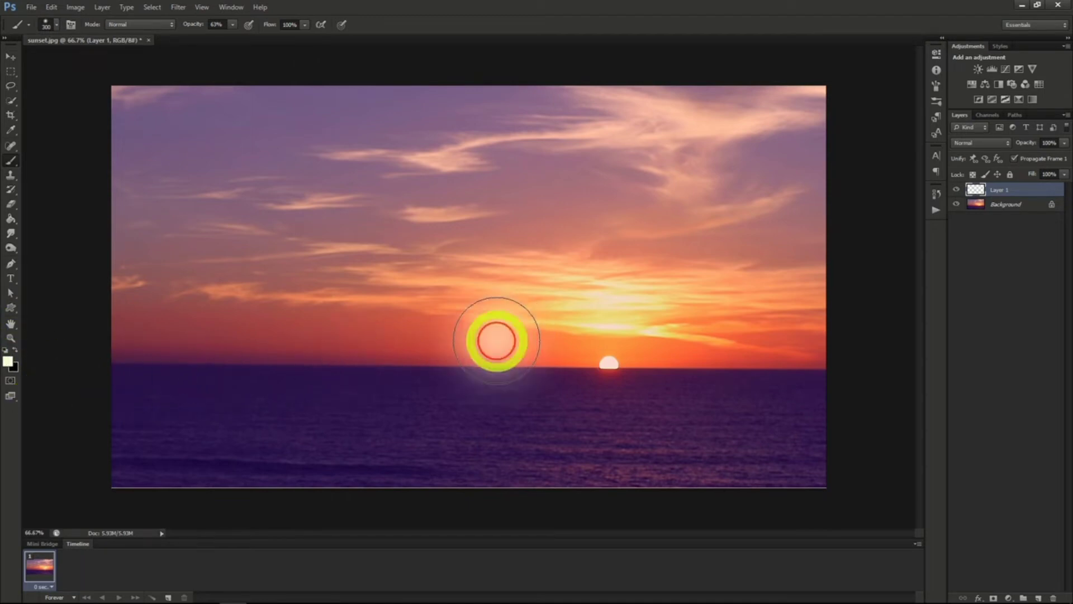
Step: Apply the Add Noise filter to the glow with amount 3.5%, Uniform distribution and Monochromatic
scroll(538, 374, "up", 5)
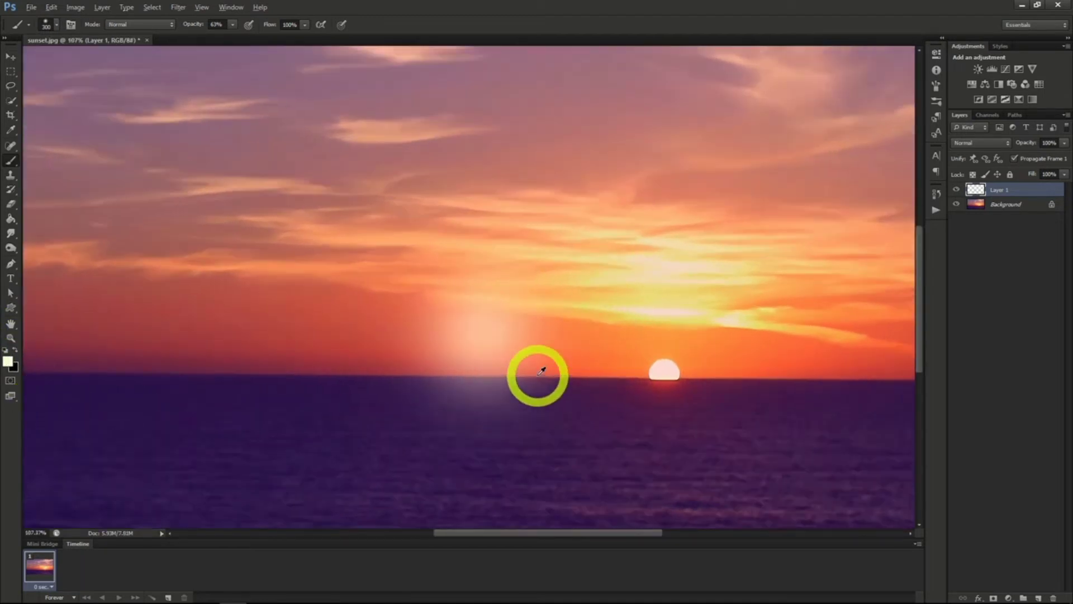
scroll(542, 371, "up", 1)
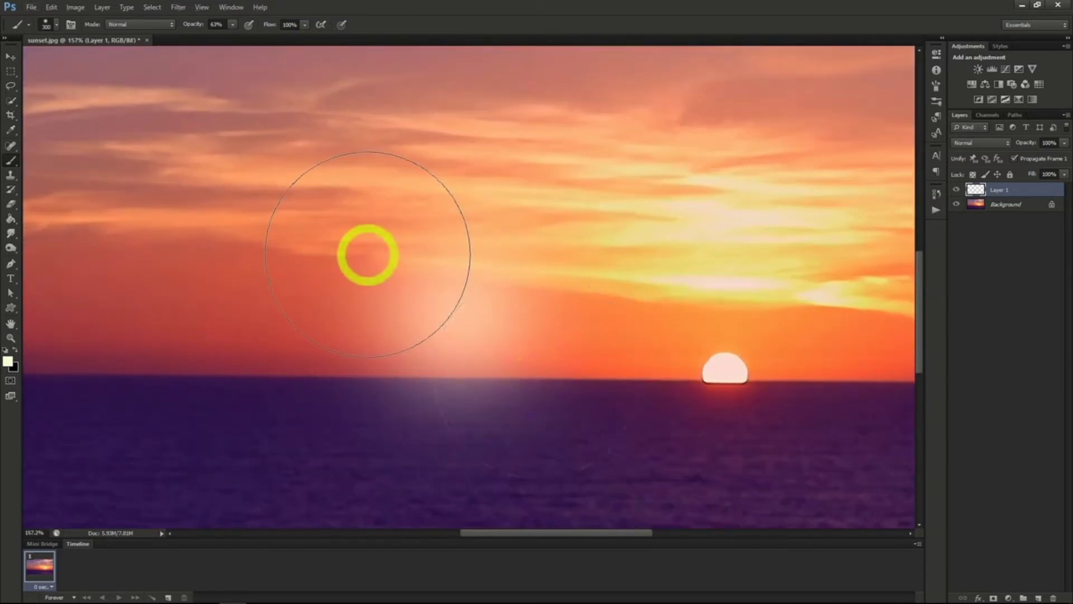
left_click(178, 7)
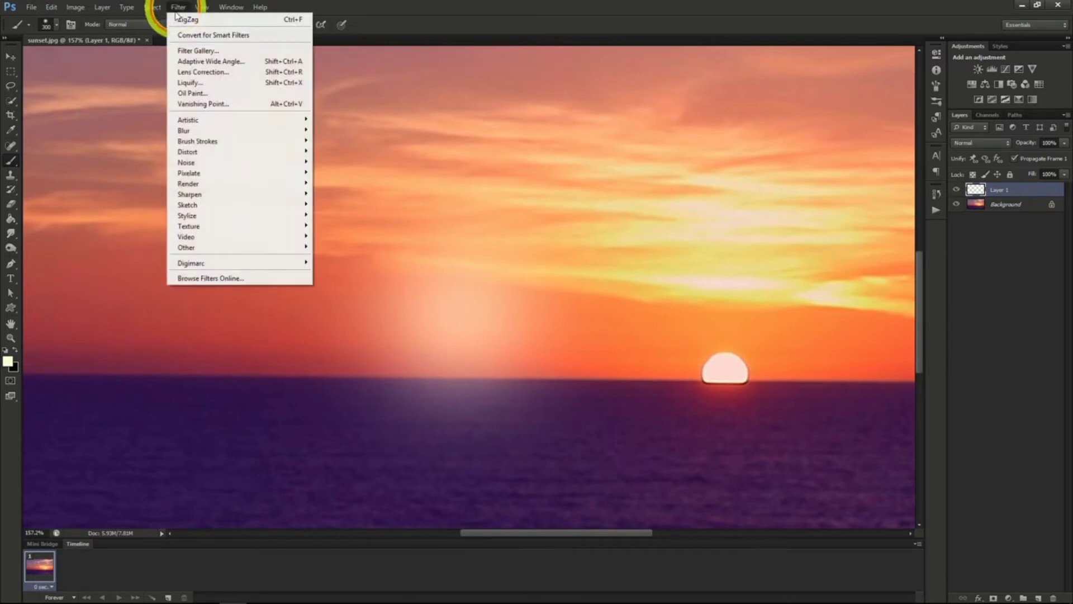
mouse_move(226, 164)
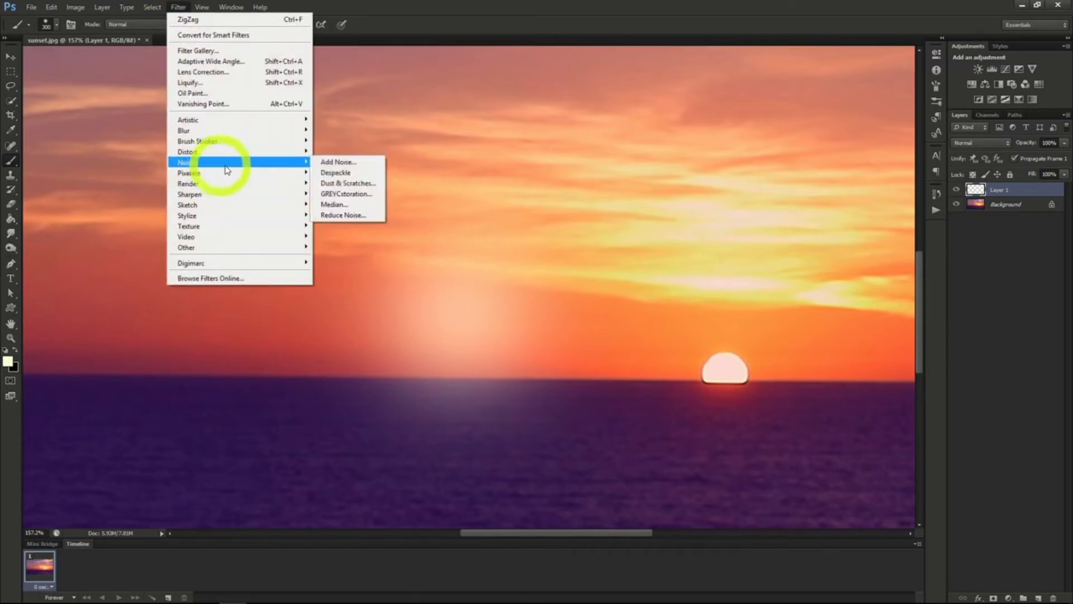
left_click(354, 166)
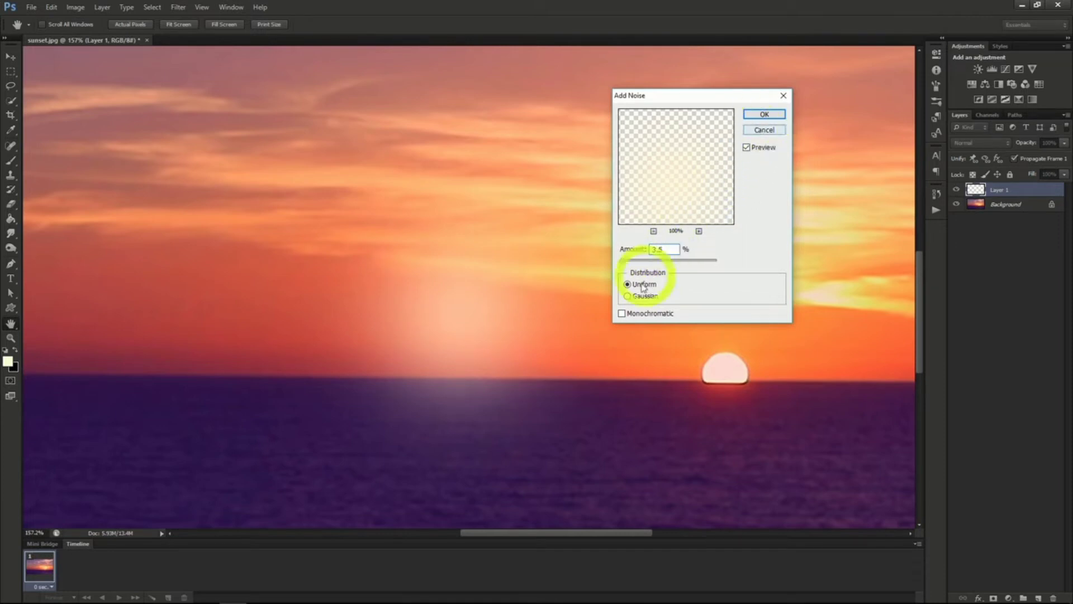
left_click(622, 313)
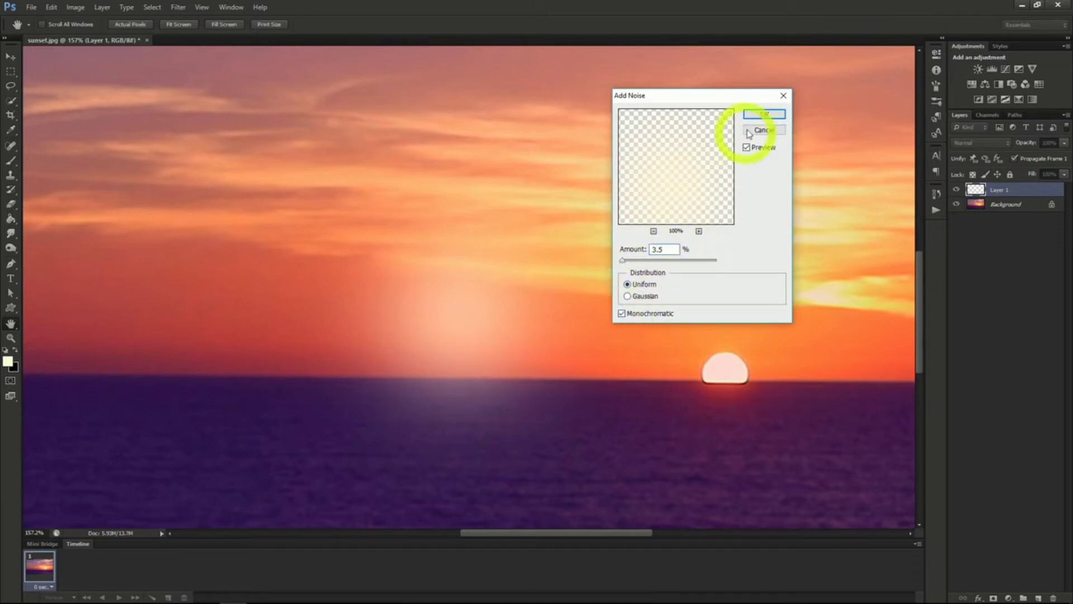
left_click(762, 114)
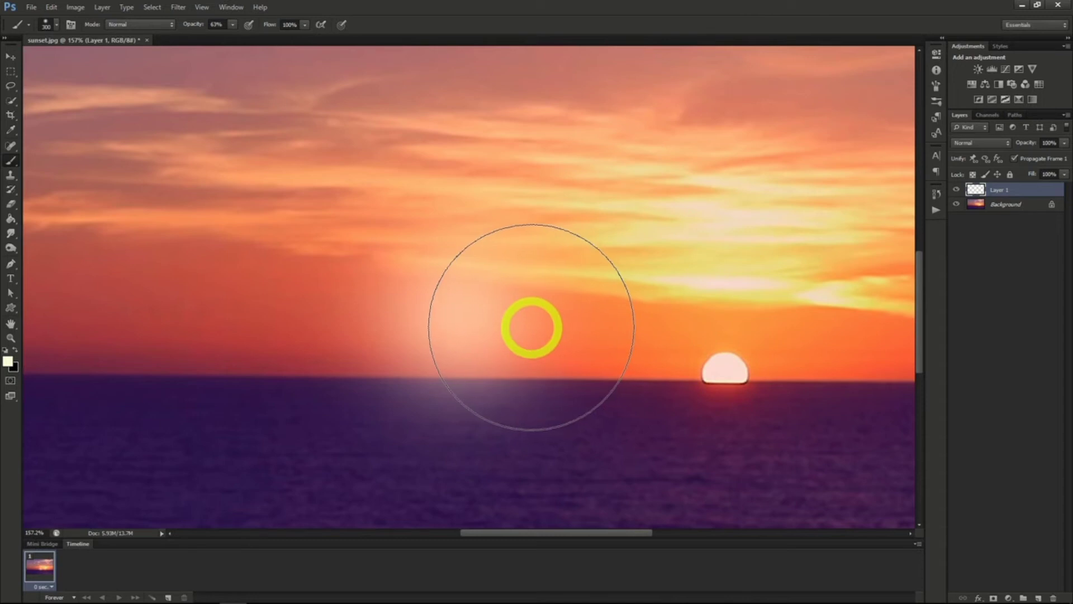
Step: Duplicate Layer 1 within sunset.jpg and name the copy White
right_click(1012, 191)
left_click(1001, 227)
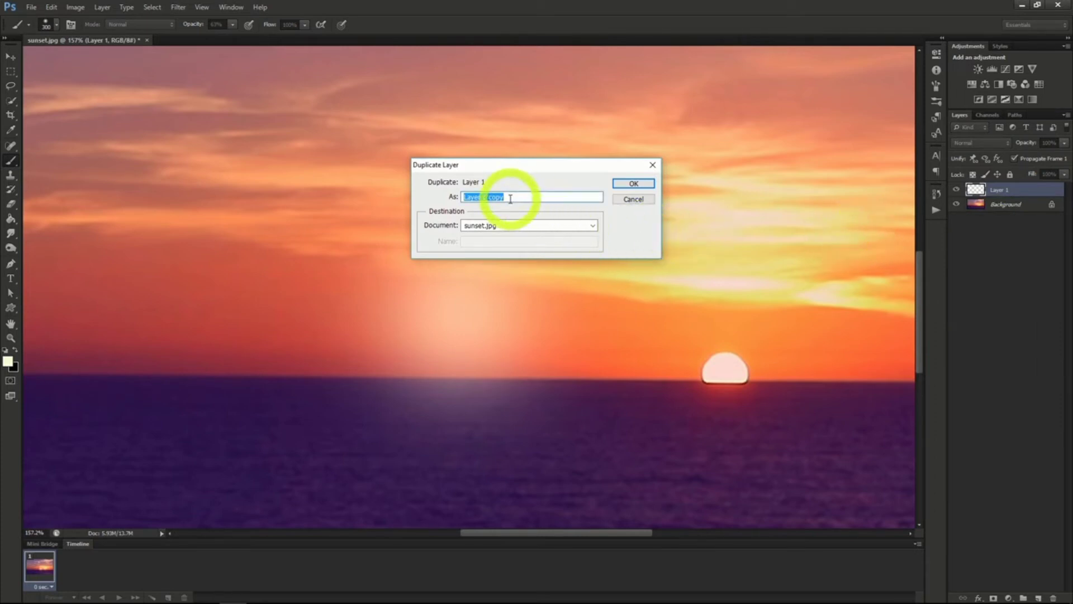
type("White")
key("Return")
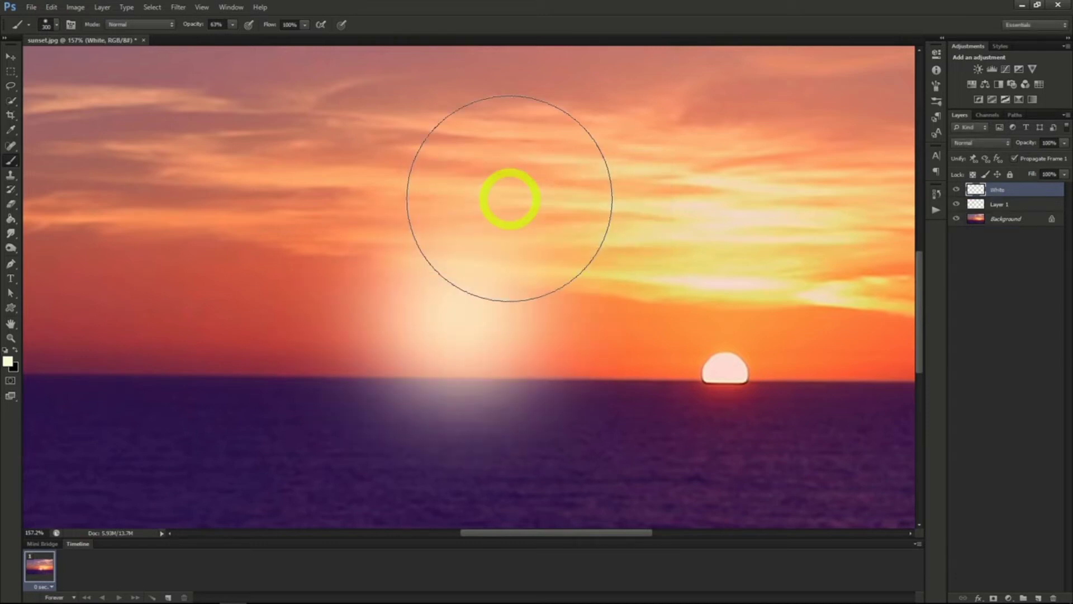
Step: Rename Layer 1 as Orange and hide the White layer
left_click(996, 204)
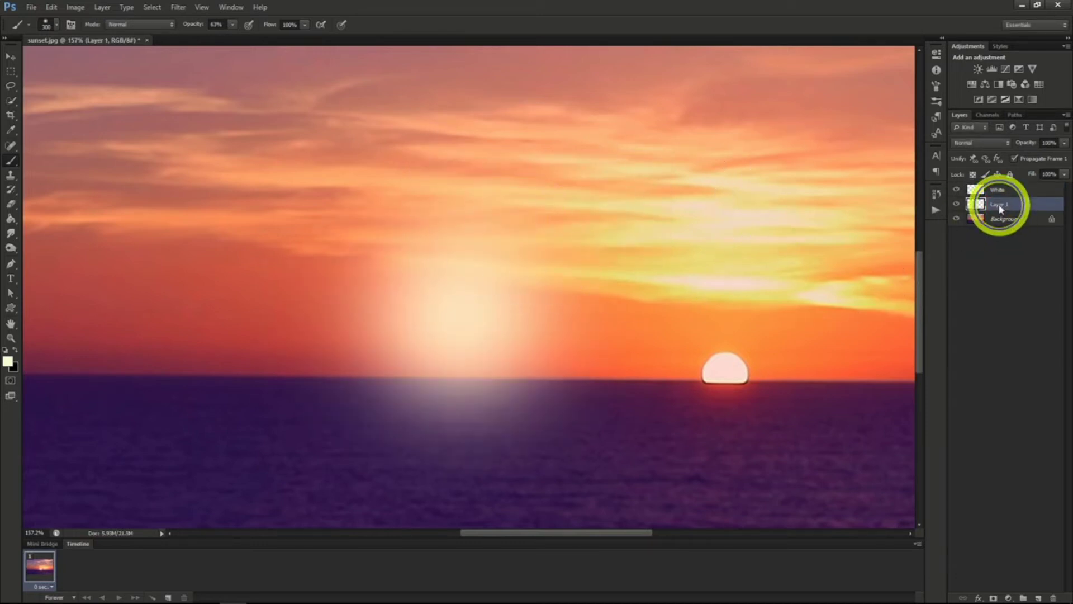
right_click(995, 204)
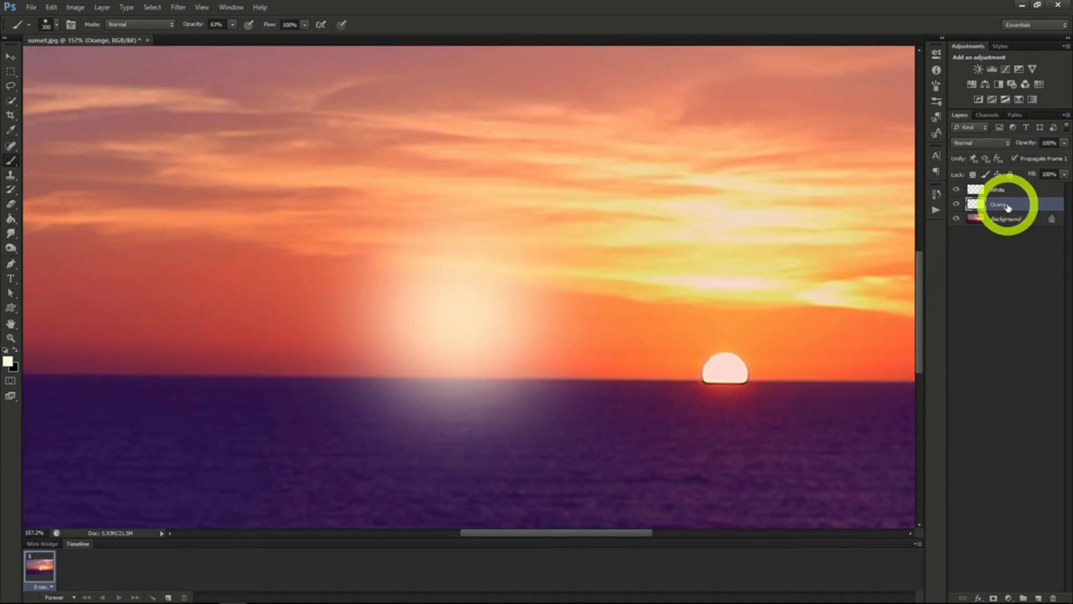
left_click(955, 190)
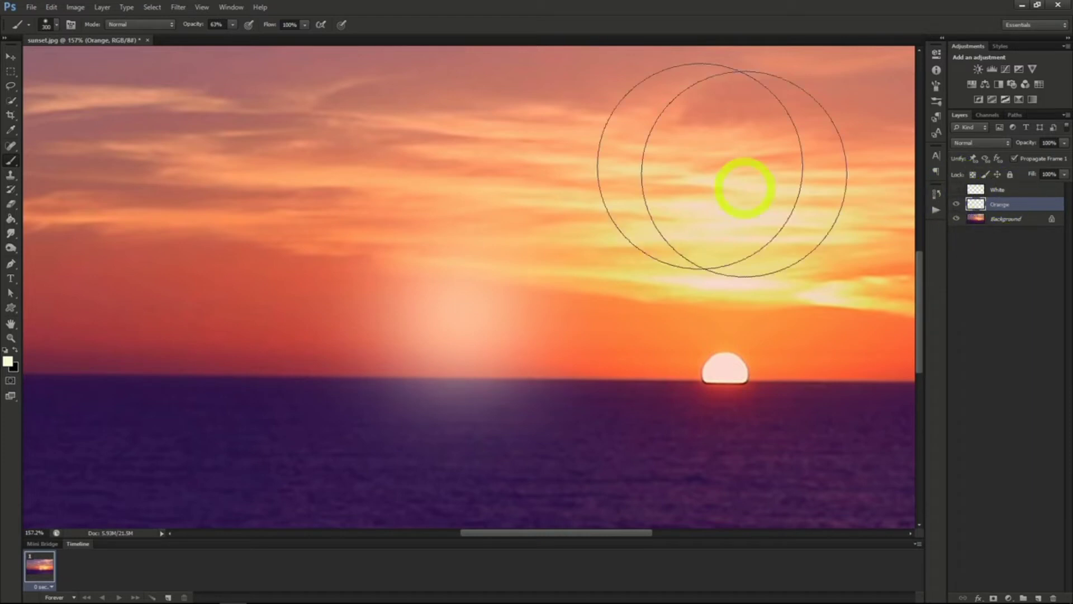
Step: Colorize the Orange layer with Hue/Saturation, using hue 45, saturation 97 and a slightly reduced lightness
left_click(77, 8)
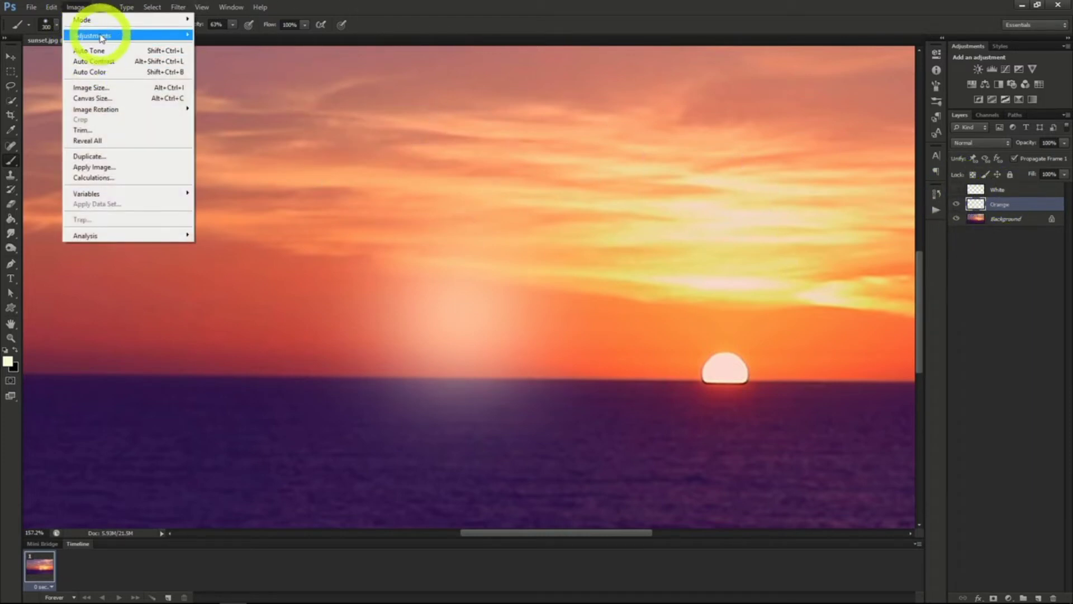
mouse_move(102, 36)
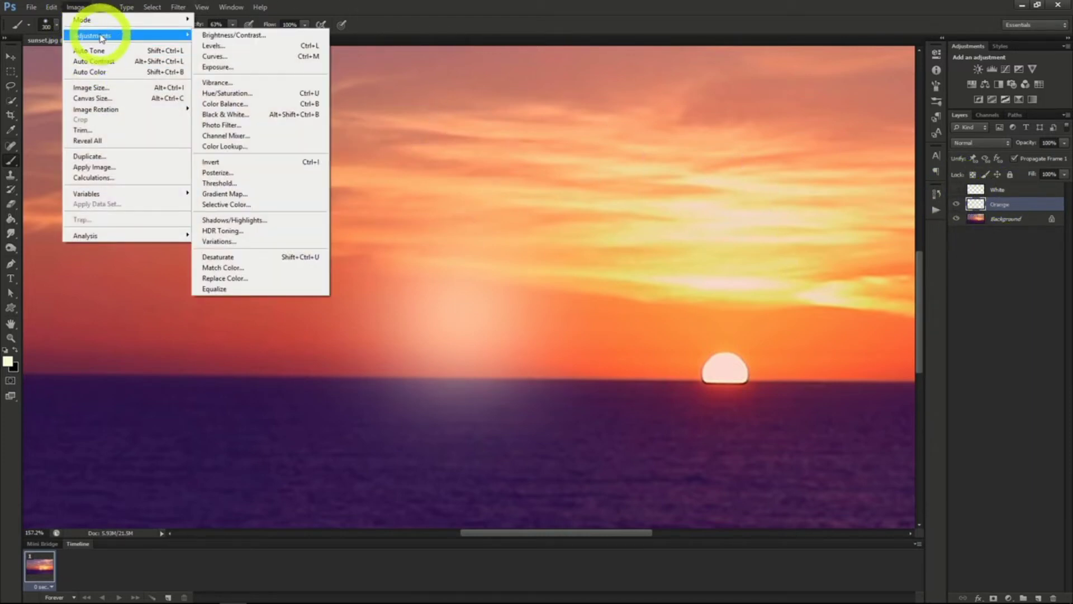
left_click(229, 94)
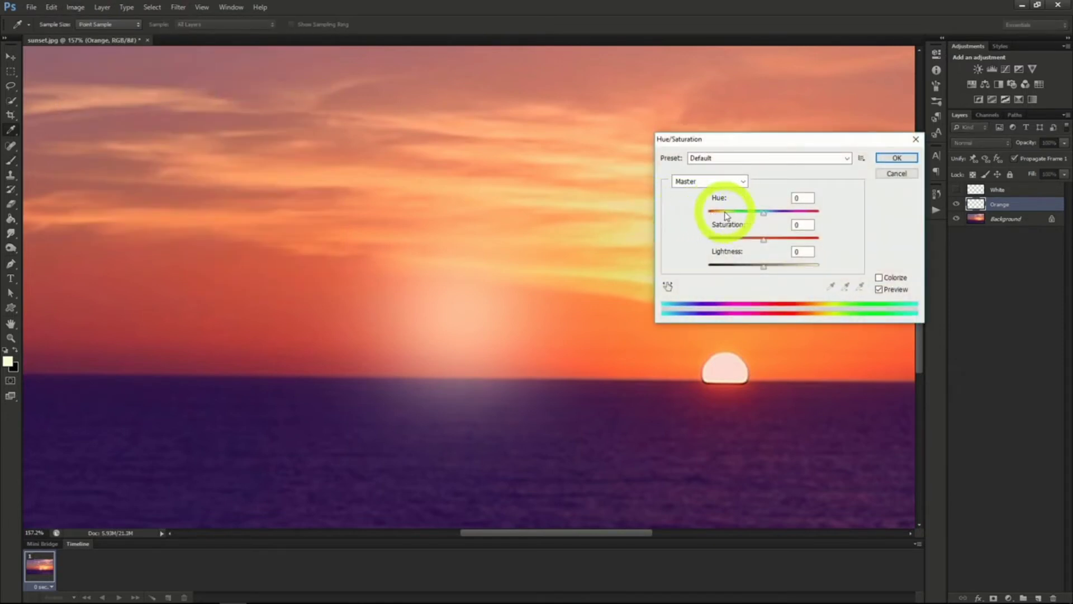
left_click(879, 278)
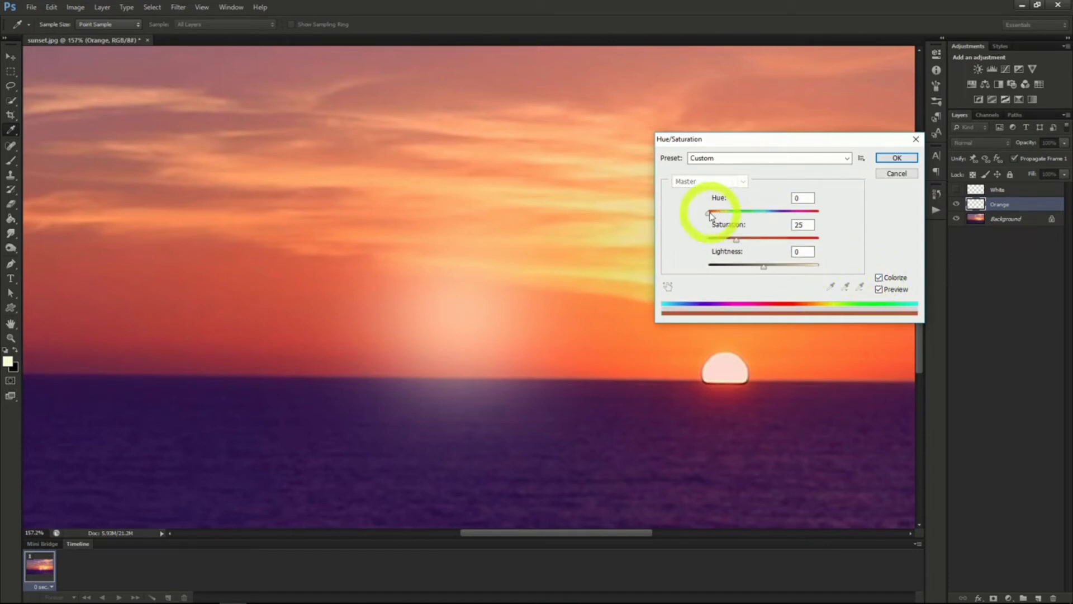
left_click_drag(710, 215, 817, 241)
left_click_drag(764, 267, 754, 271)
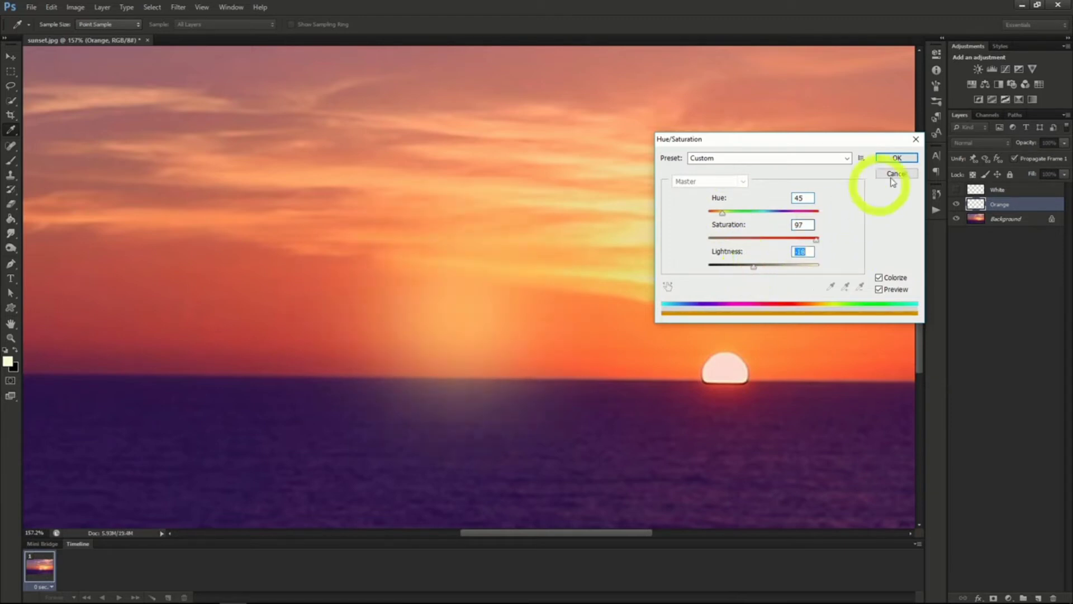
left_click(896, 157)
key("b")
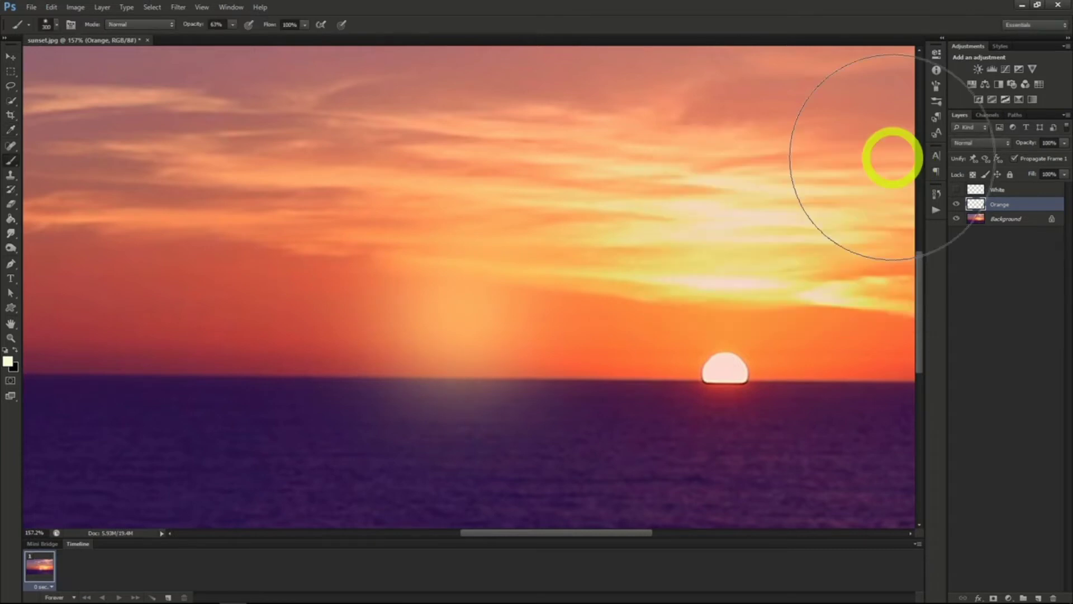
Step: Set the Orange layer's blend mode to Screen, and show the White layer with Linear Dodge (Add)
left_click(978, 143)
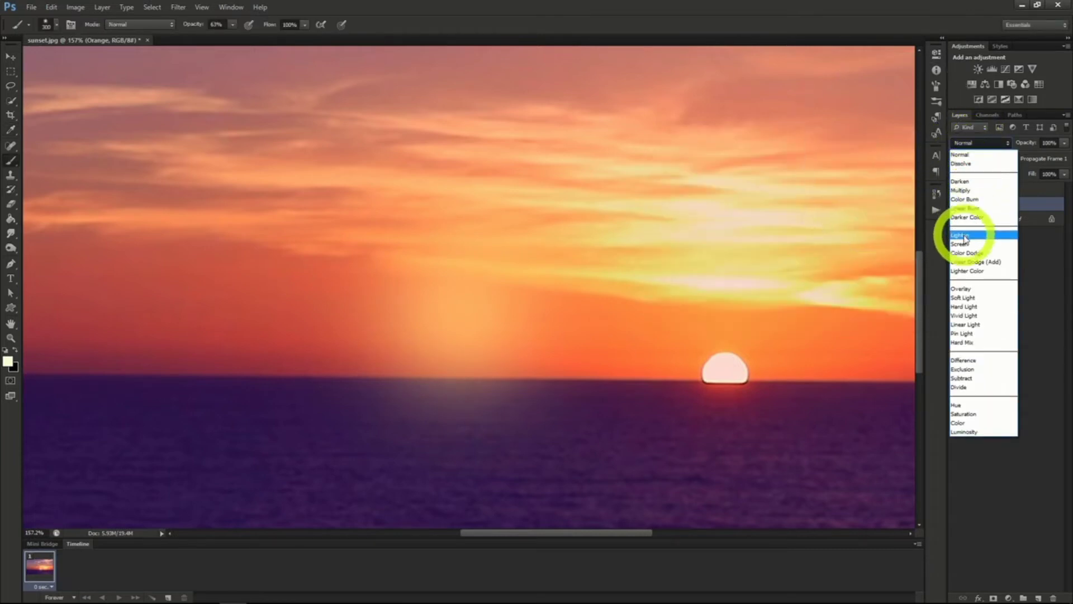
left_click(964, 237)
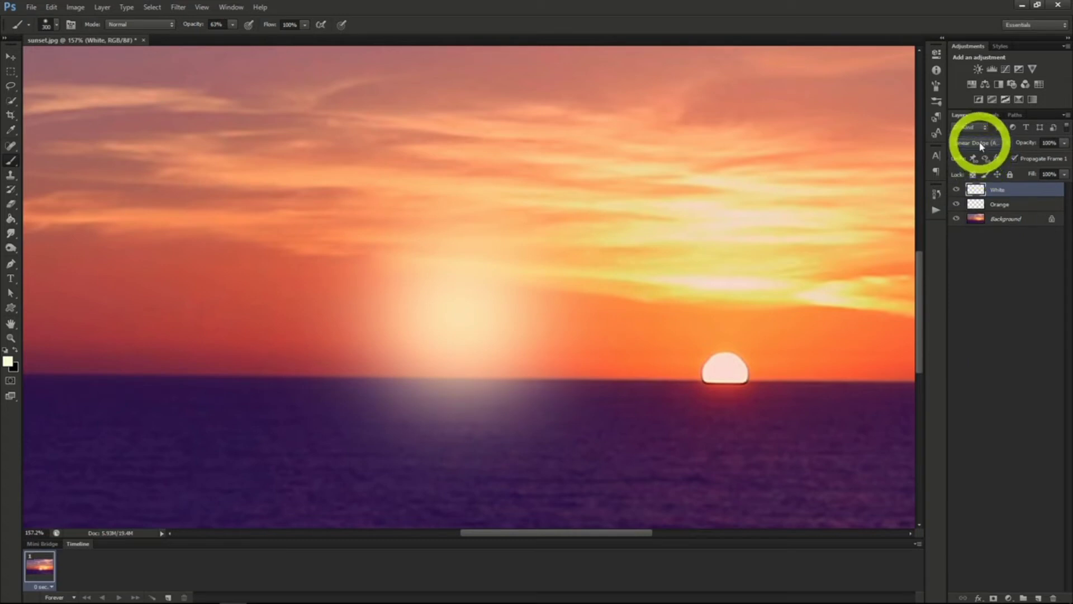
left_click(980, 145)
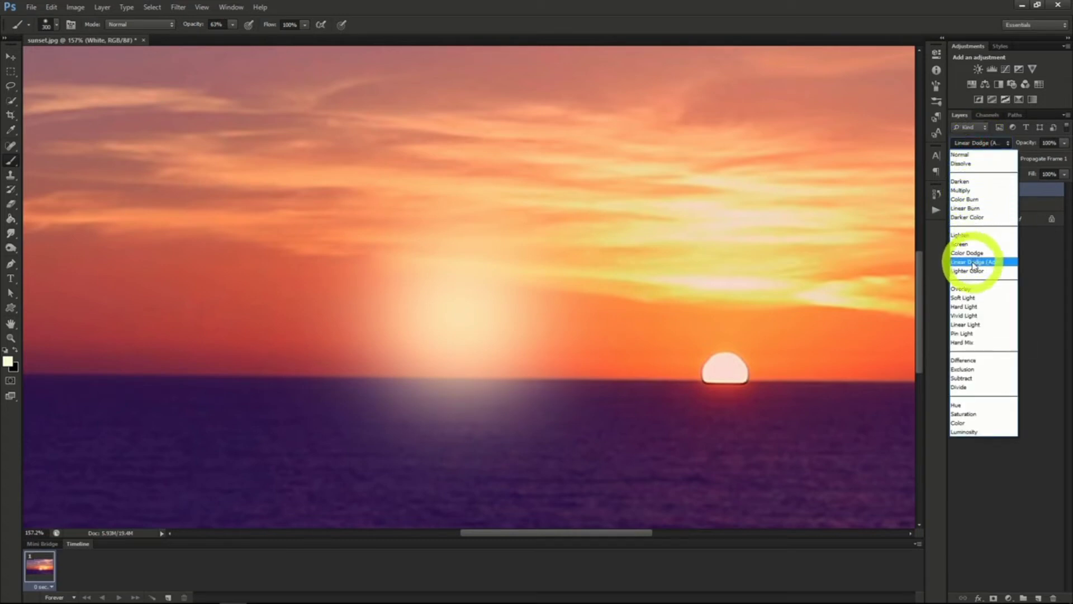
left_click(973, 263)
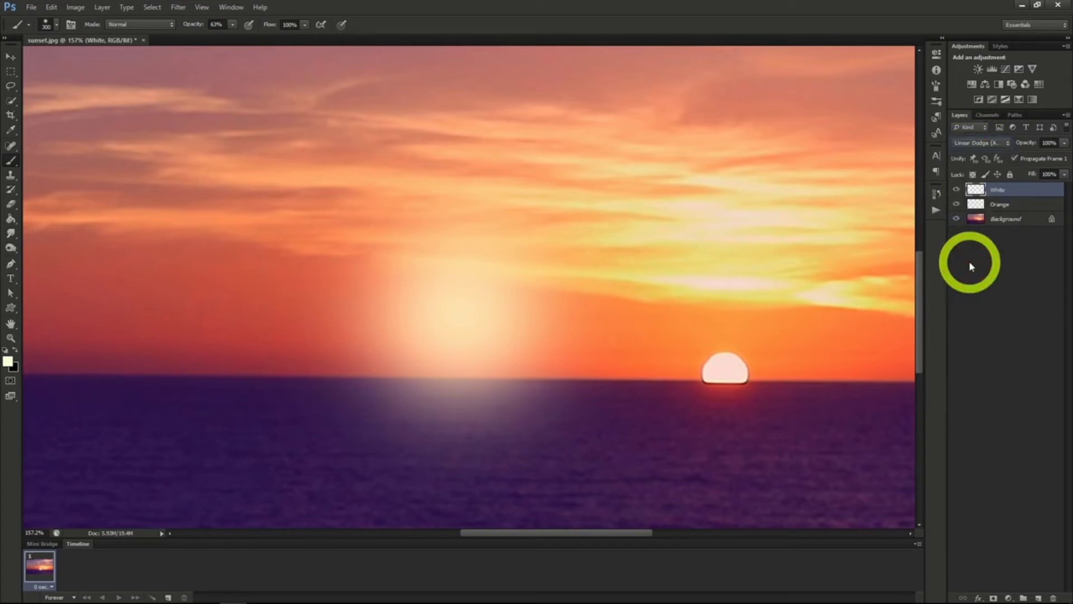
Step: Enlarge the Orange layer's glow slightly and recentre it behind the White glow
left_click(1009, 207)
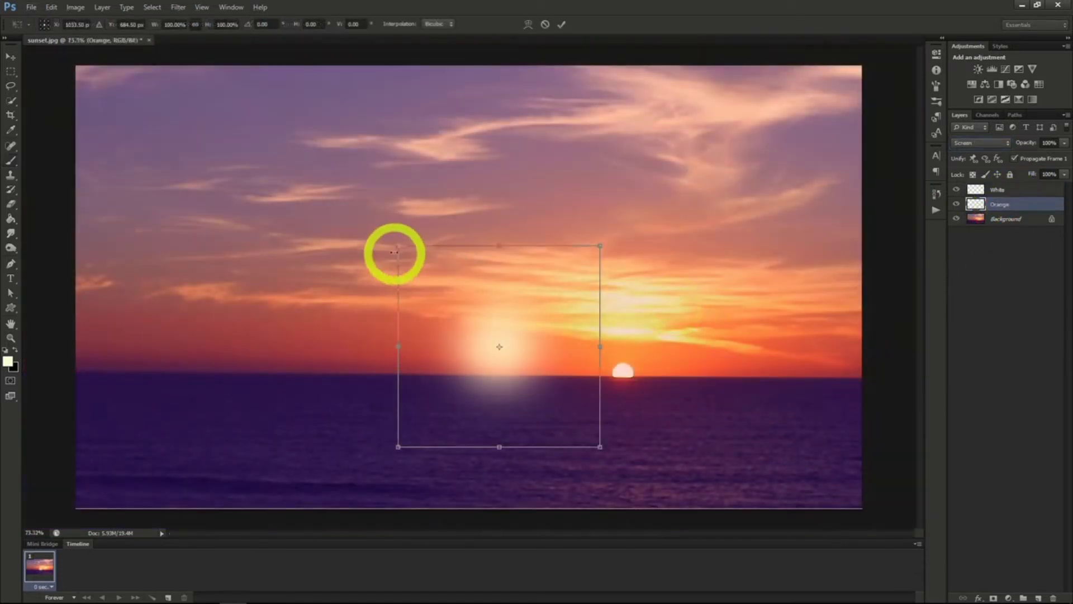
left_click_drag(397, 242, 362, 223)
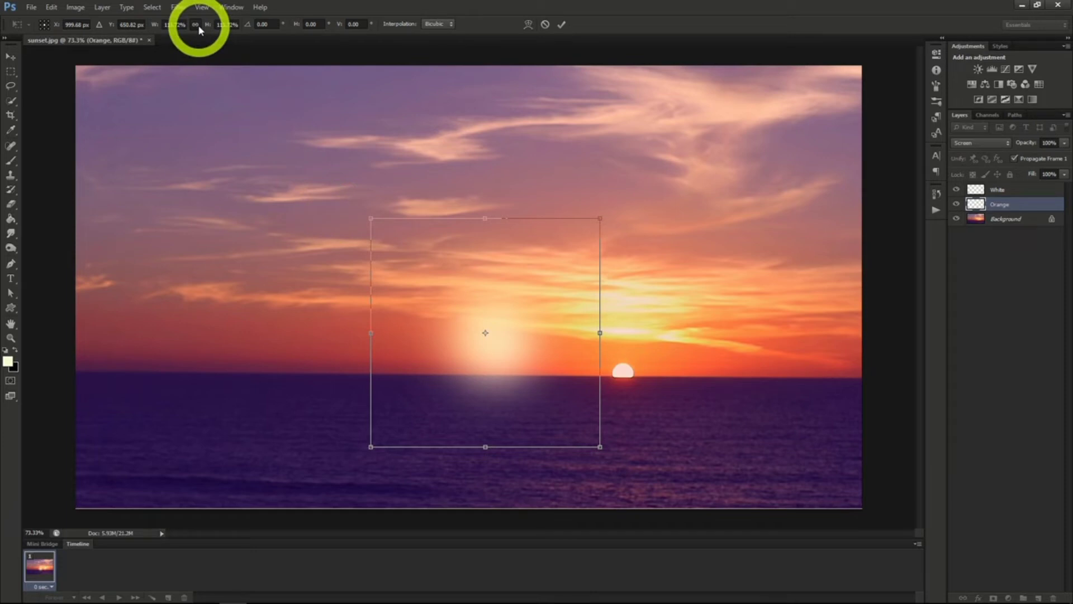
left_click(6, 60)
left_click(473, 235)
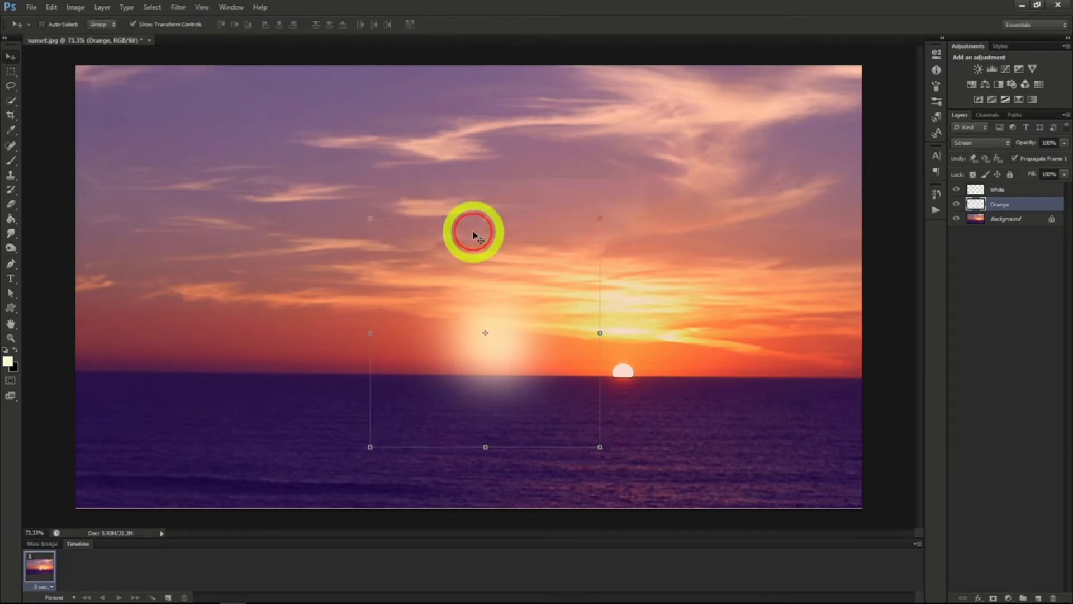
left_click_drag(477, 233, 490, 246)
Step: Select the White and Orange layers together and move the glow onto the setting sun
left_click(1008, 191)
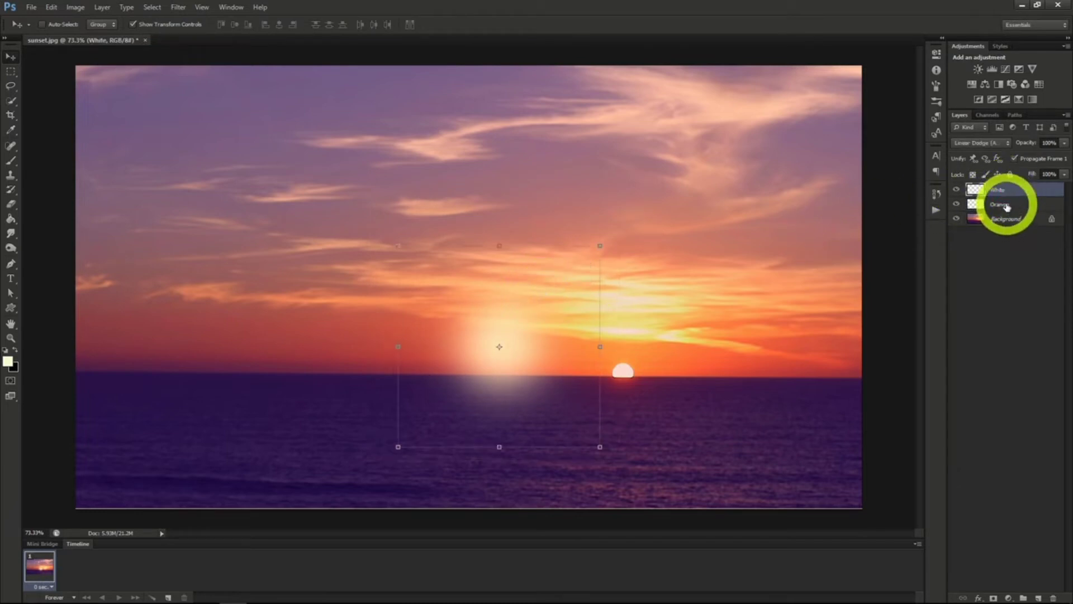
left_click(1007, 207, "shift")
left_click_drag(532, 351, 649, 365)
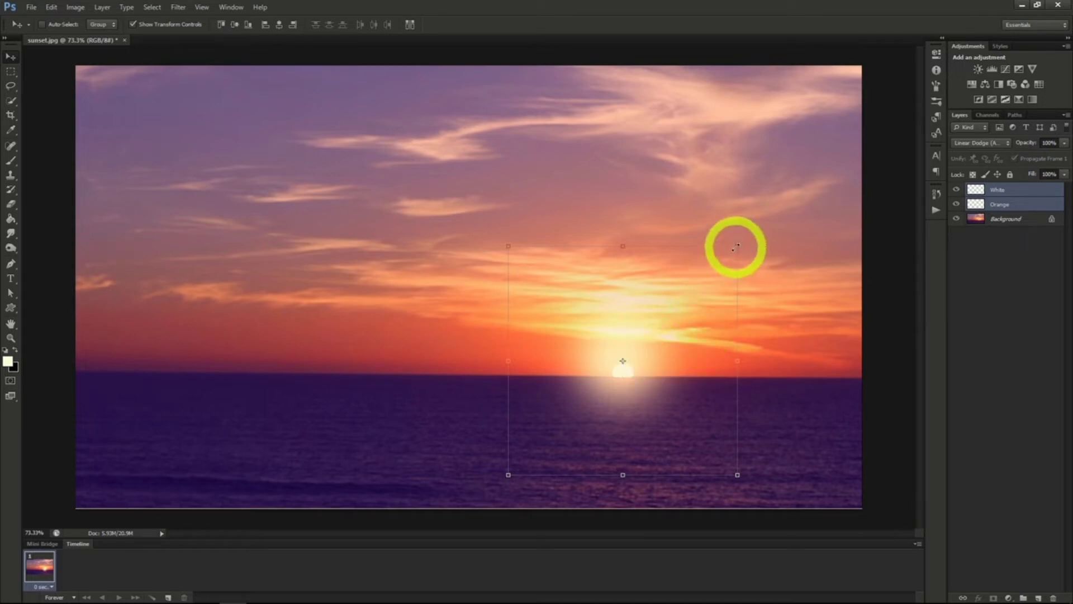
left_click_drag(652, 324, 642, 326)
Step: Align the White glow with the Orange one over the sun, and scale both layers up proportionally about their centre
left_click(975, 203)
left_click(997, 191)
left_click(655, 303)
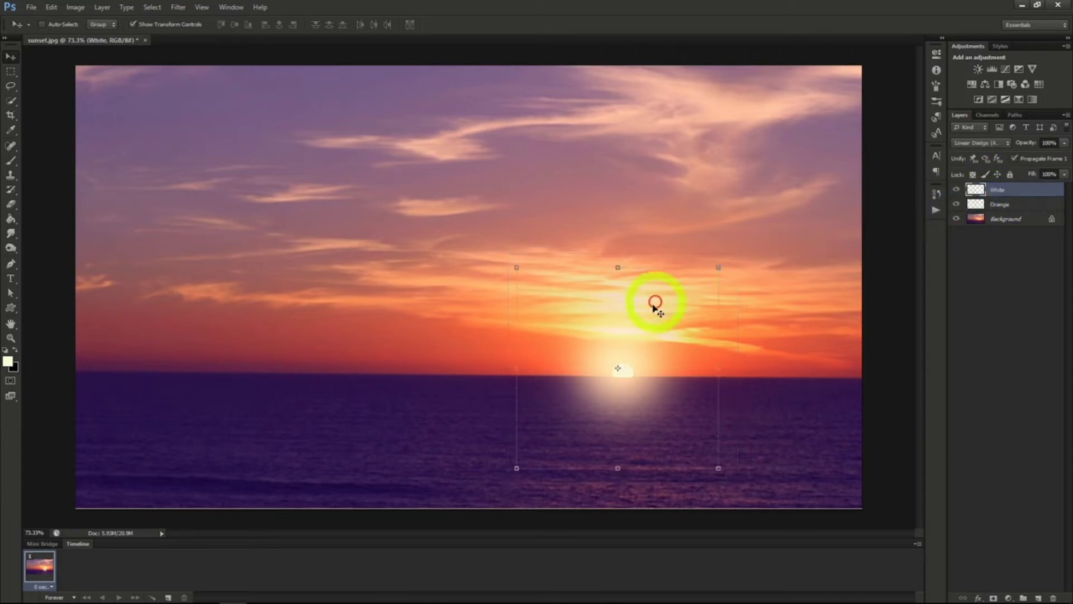
left_click(997, 199)
left_click(993, 189)
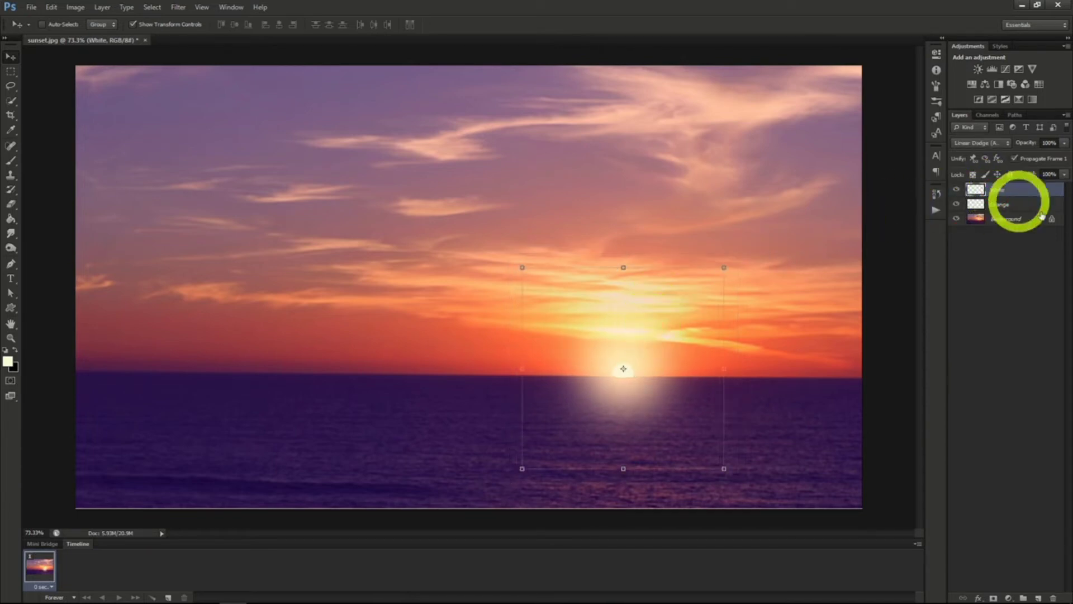
left_click(485, 225, "ctrl+shift")
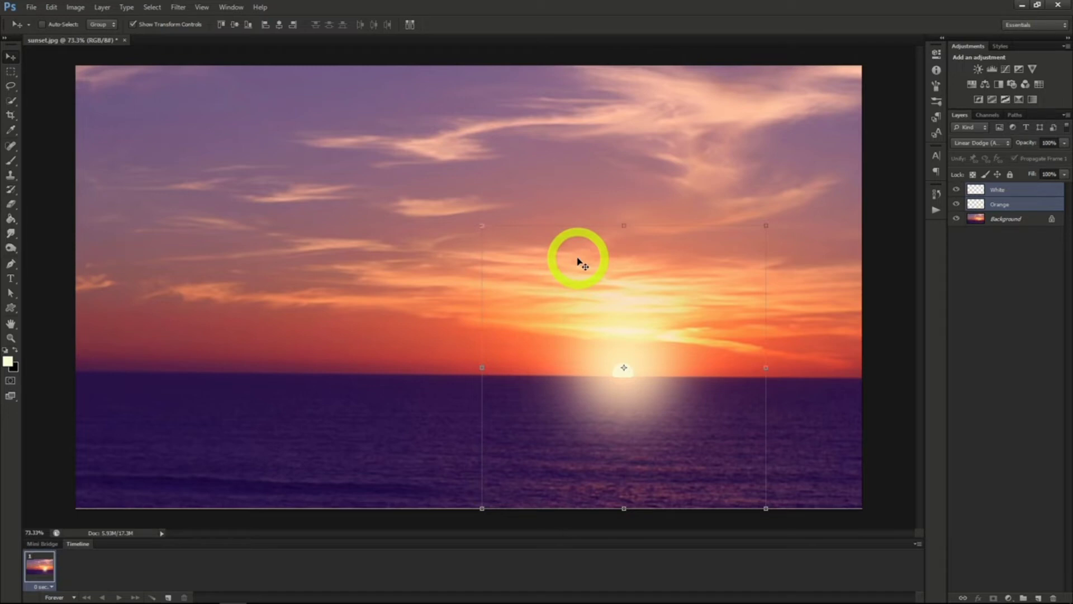
Step: Reduce the Orange layer's opacity to 50%
left_click(994, 203)
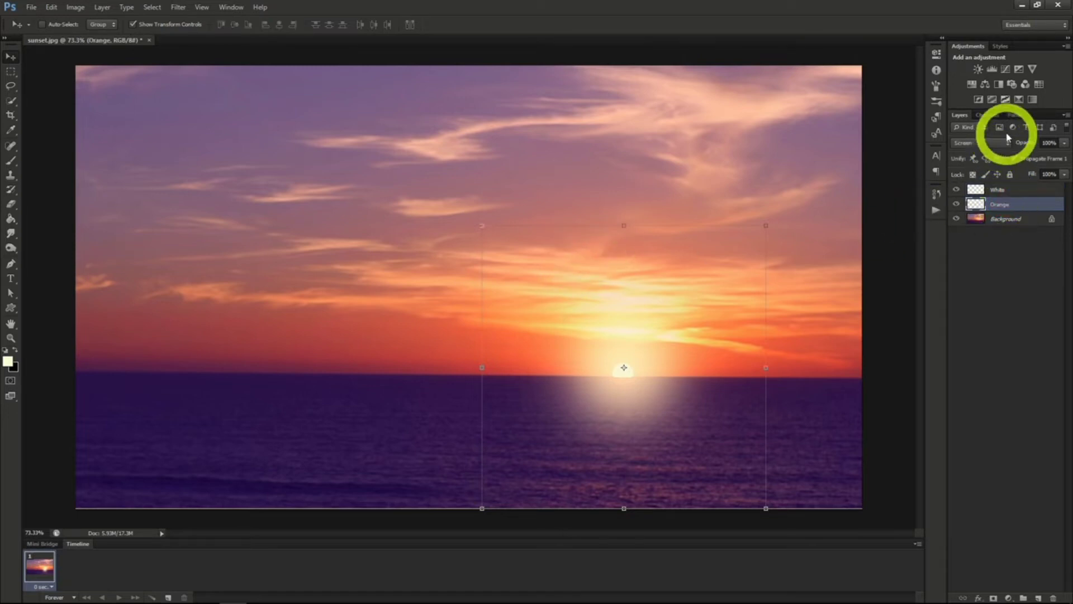
left_click(1014, 189)
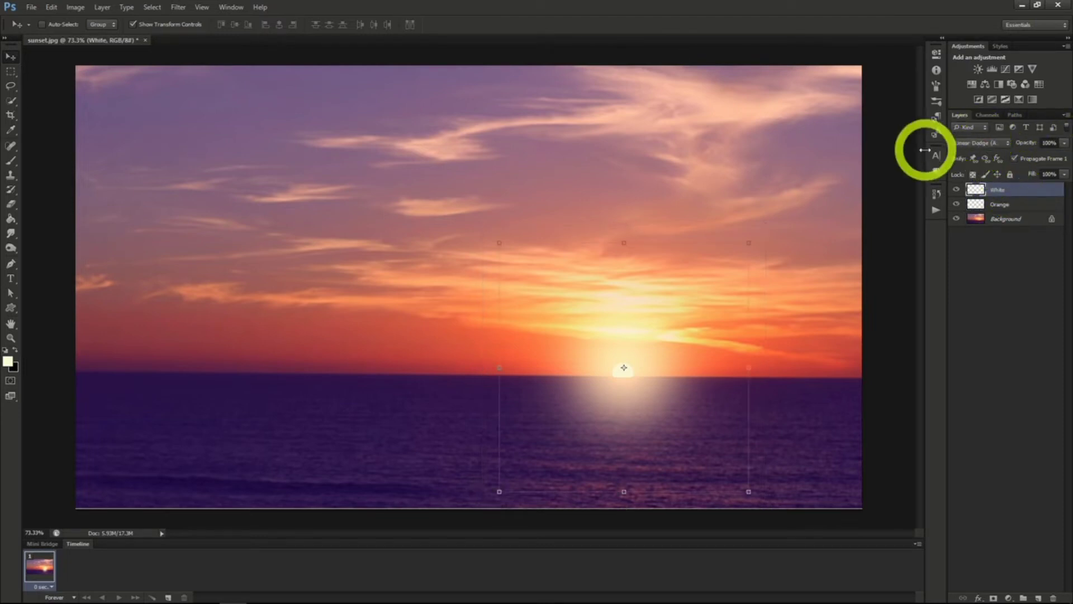
left_click(1016, 207)
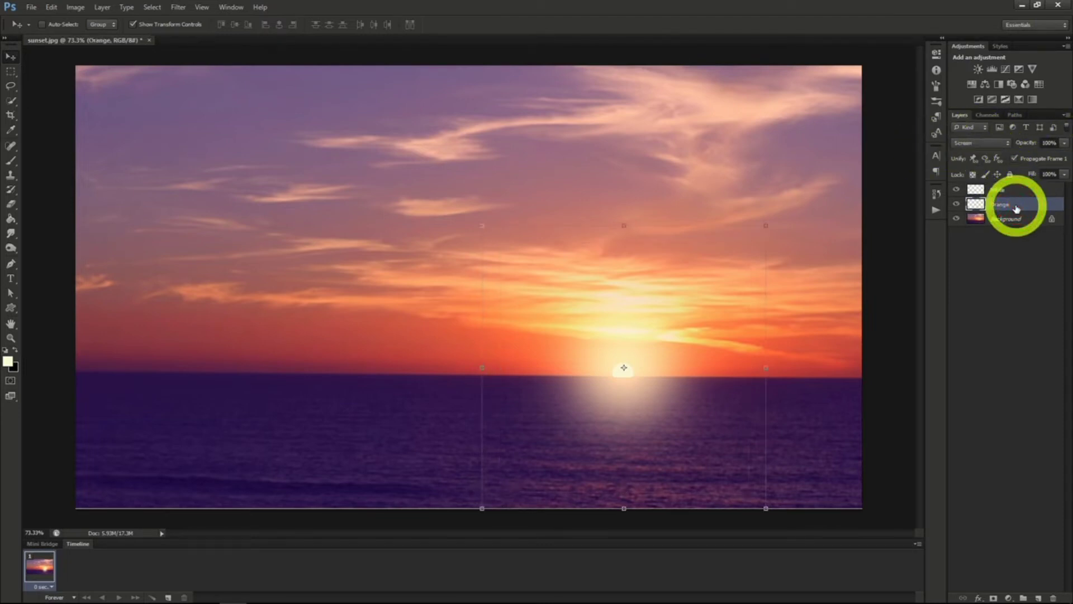
left_click(1037, 155)
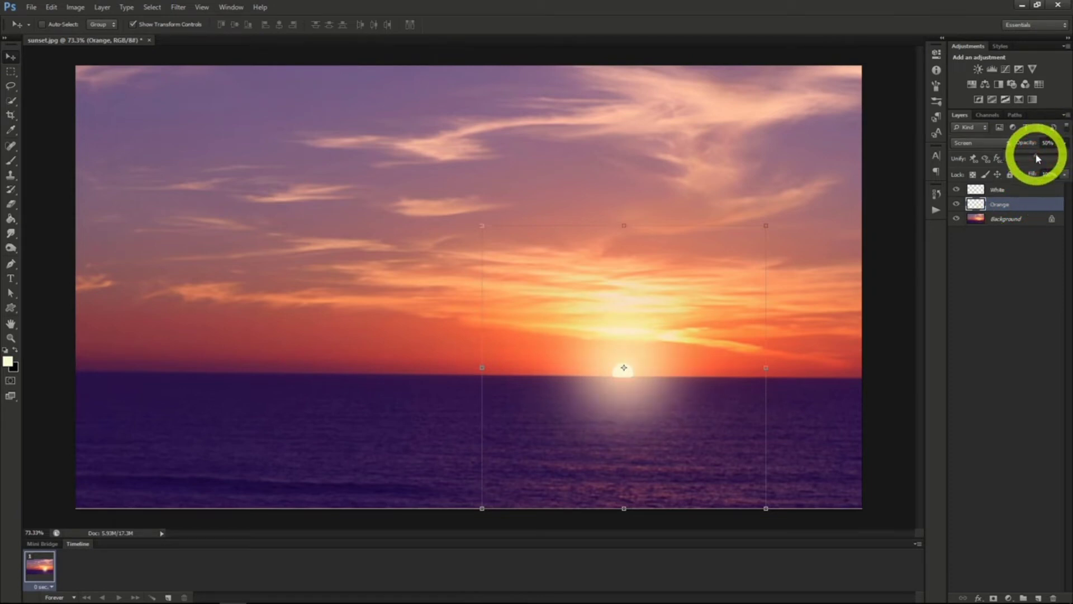
Step: Lower the White layer's fill to soften the brightest part of the glow
left_click(1014, 193)
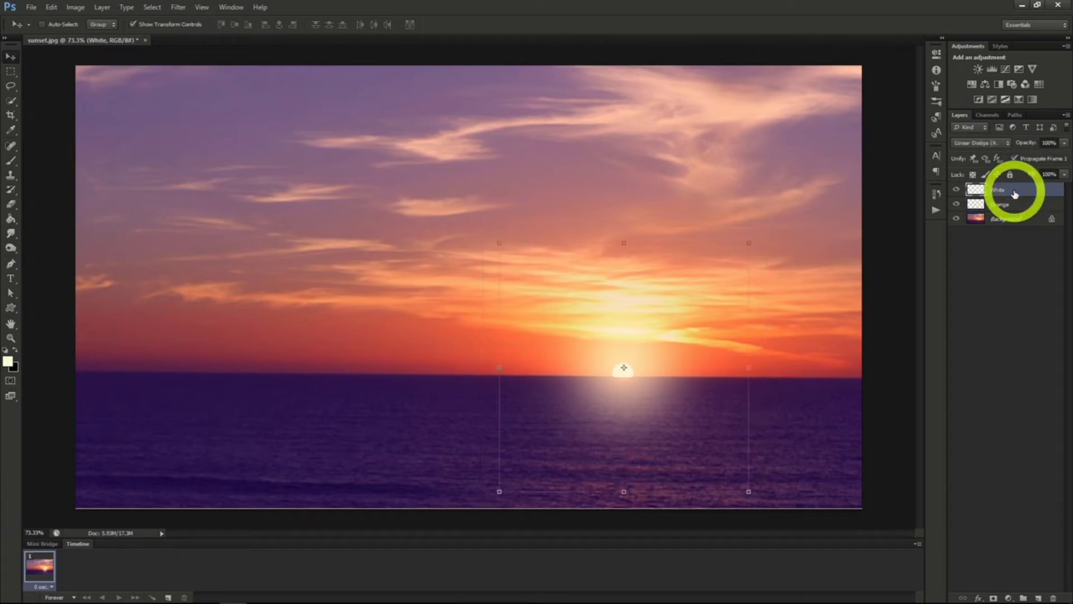
left_click(1063, 175)
left_click_drag(1063, 190, 1017, 192)
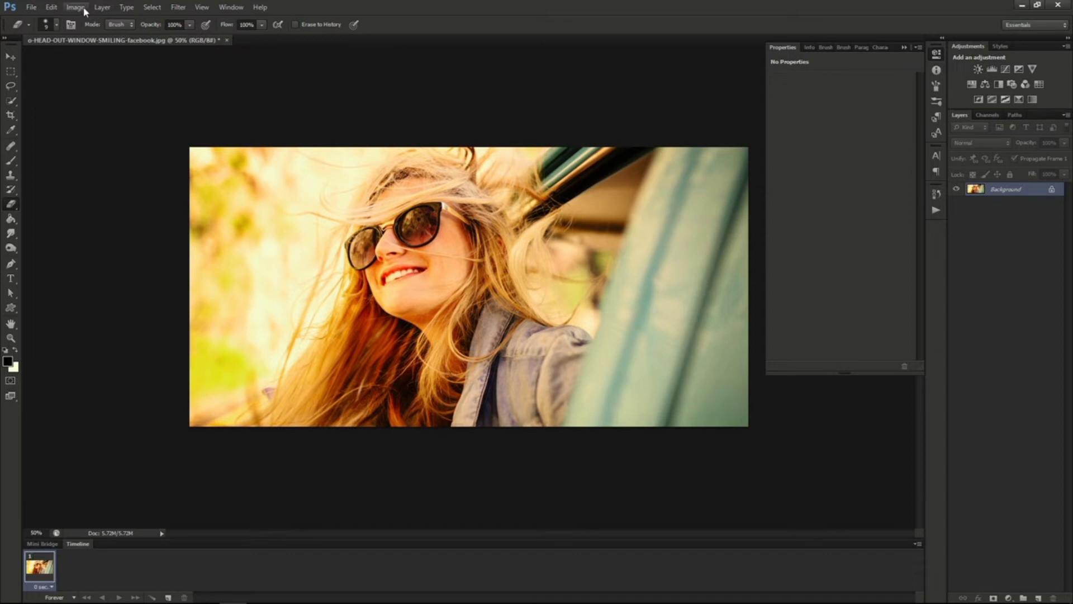
Step: Add a Curves adjustment layer named Lomography Effect above the photo of the woman in sunglasses
left_click(102, 7)
mouse_move(215, 108)
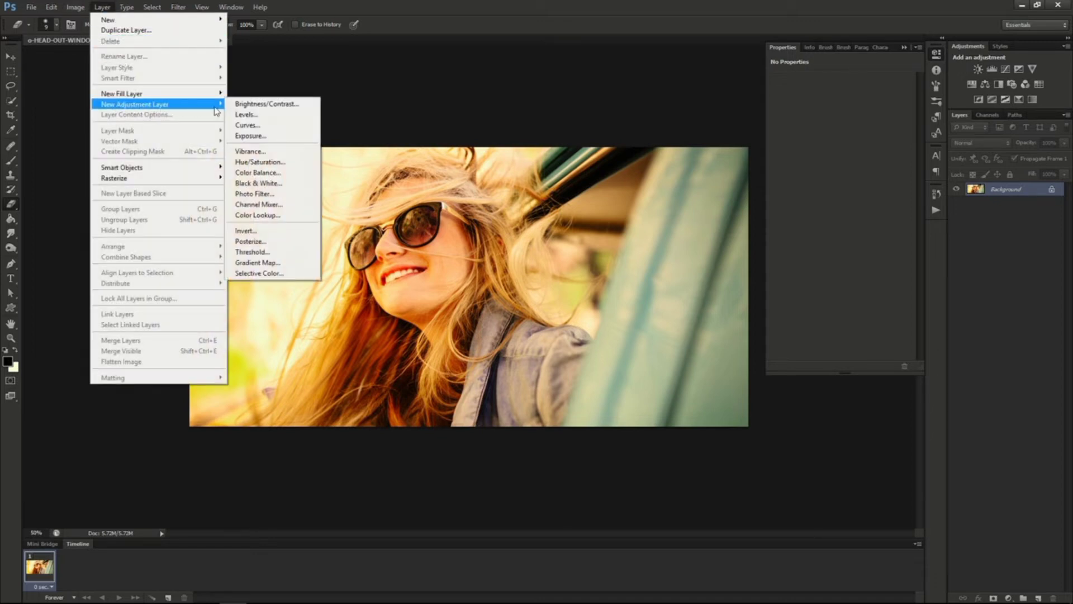
left_click(247, 125)
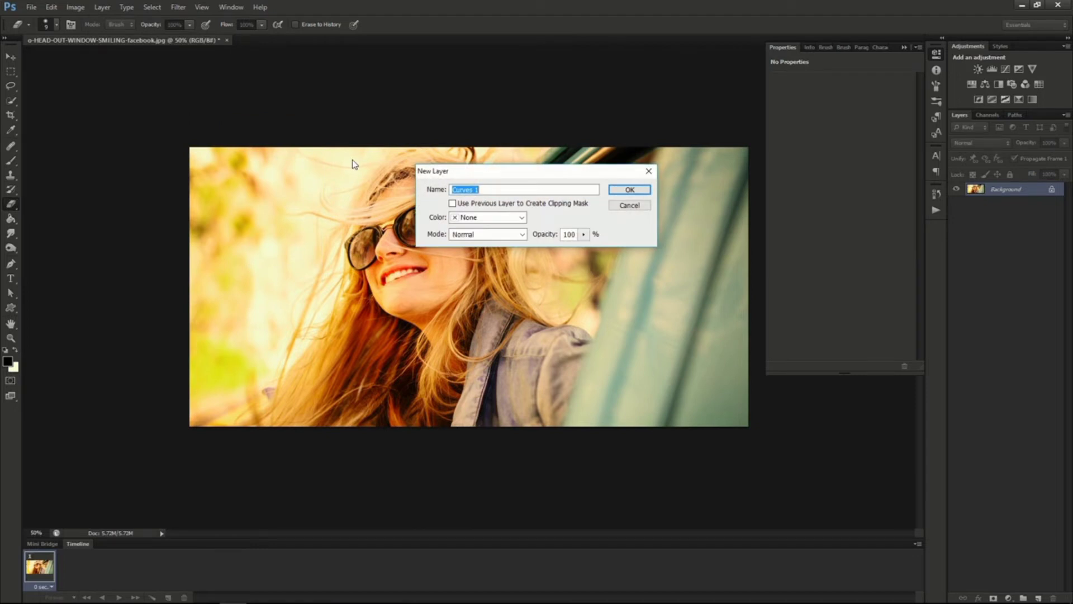
type("Lomography Effect")
left_click(626, 190)
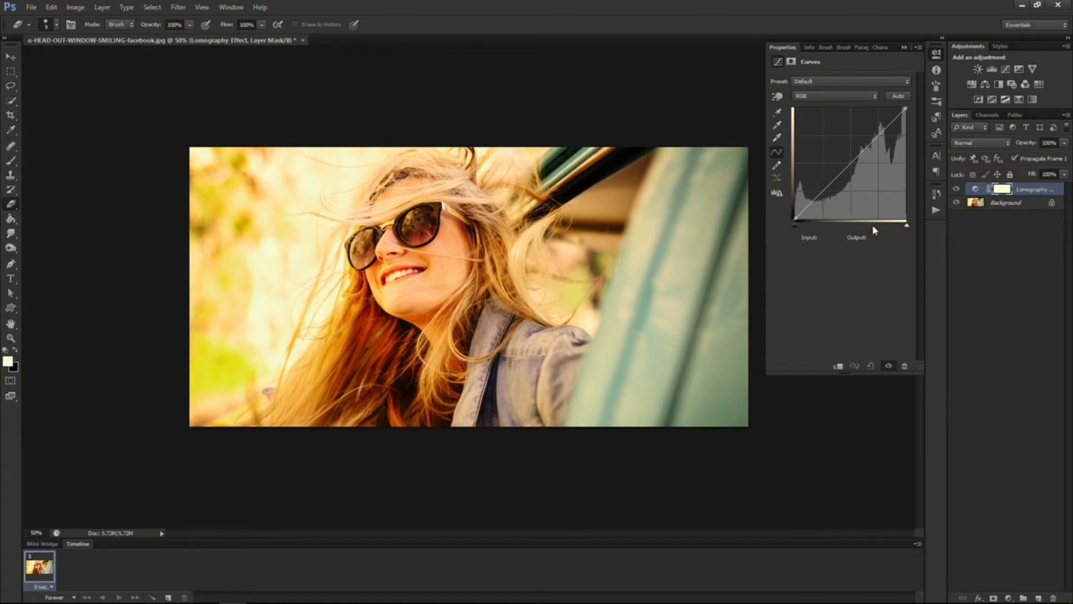
Step: Shape the RGB curve into a gentle S with points at input 47, output 35 and input 190, output 196
left_click(814, 199)
left_click_drag(814, 198, 815, 204)
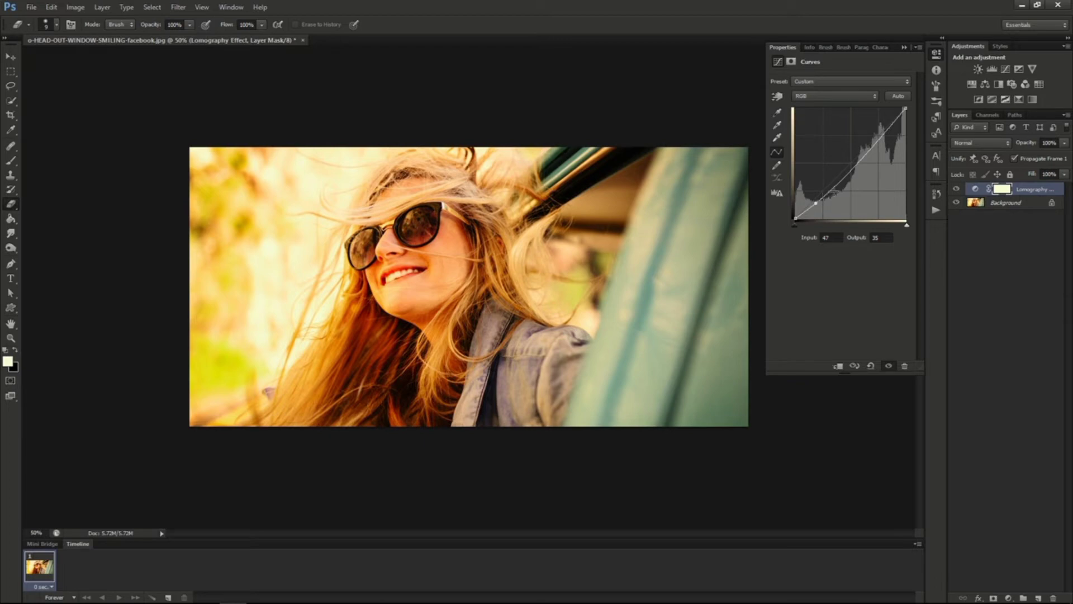
left_click(879, 138)
left_click_drag(880, 137, 878, 132)
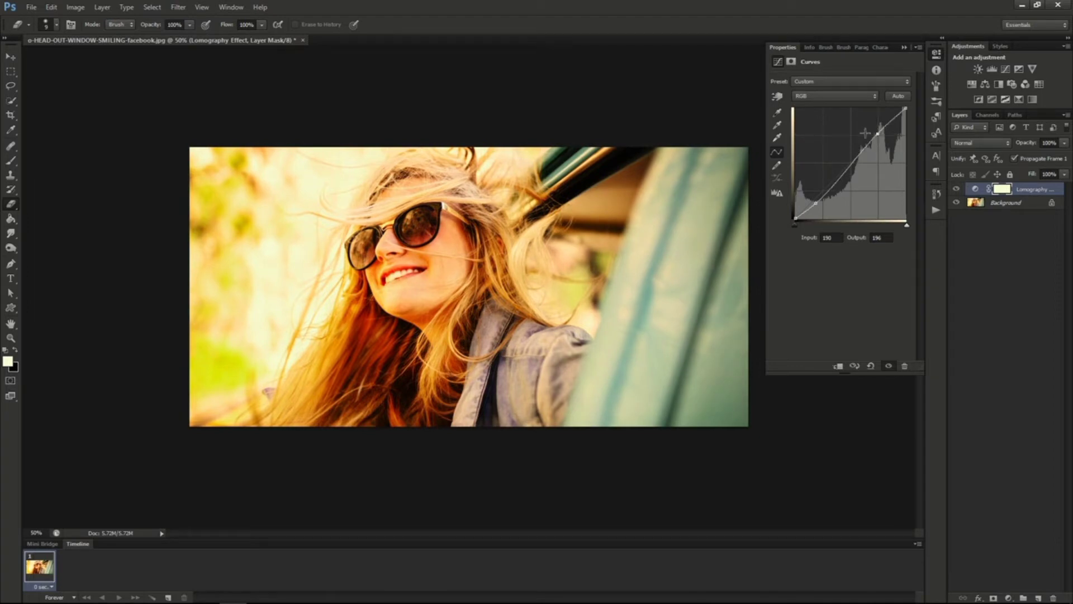
Step: Lower the red curve's shadows with a point at input 41, output 28, and raise its highlights
left_click(825, 96)
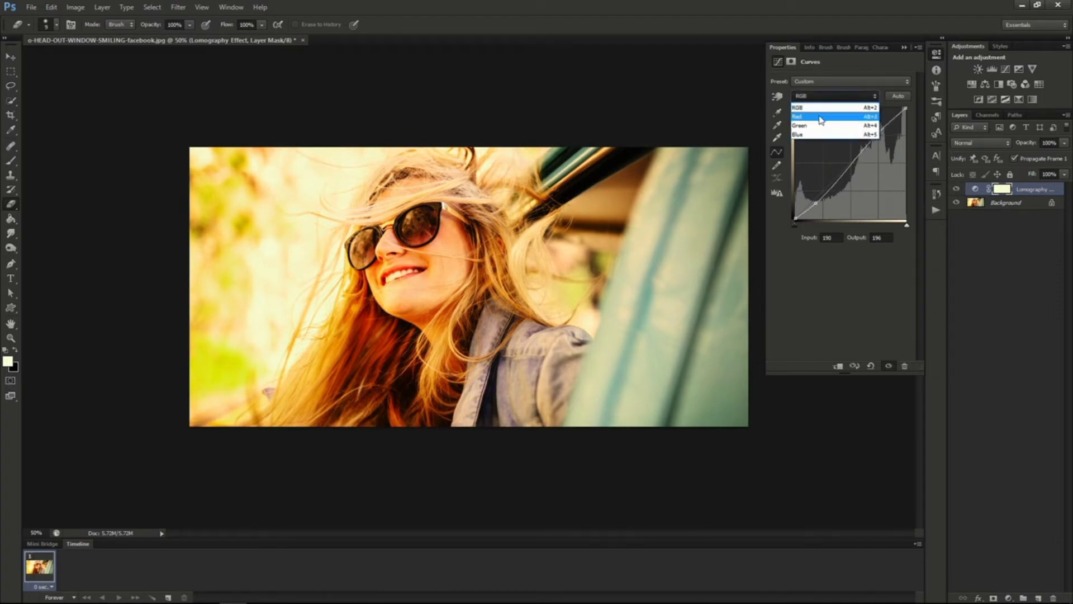
left_click(822, 115)
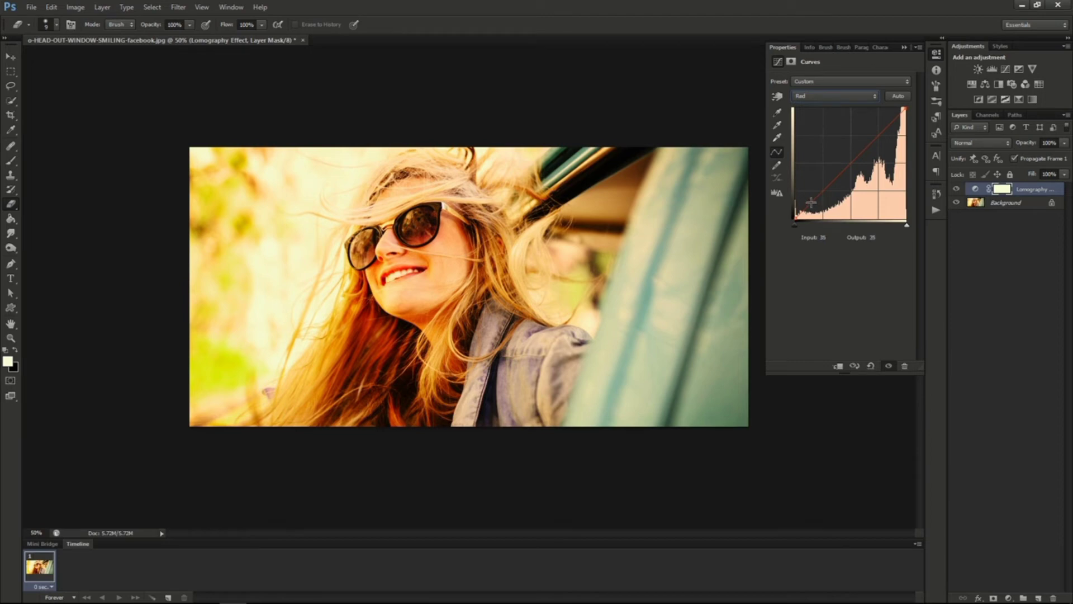
left_click_drag(811, 202, 813, 206)
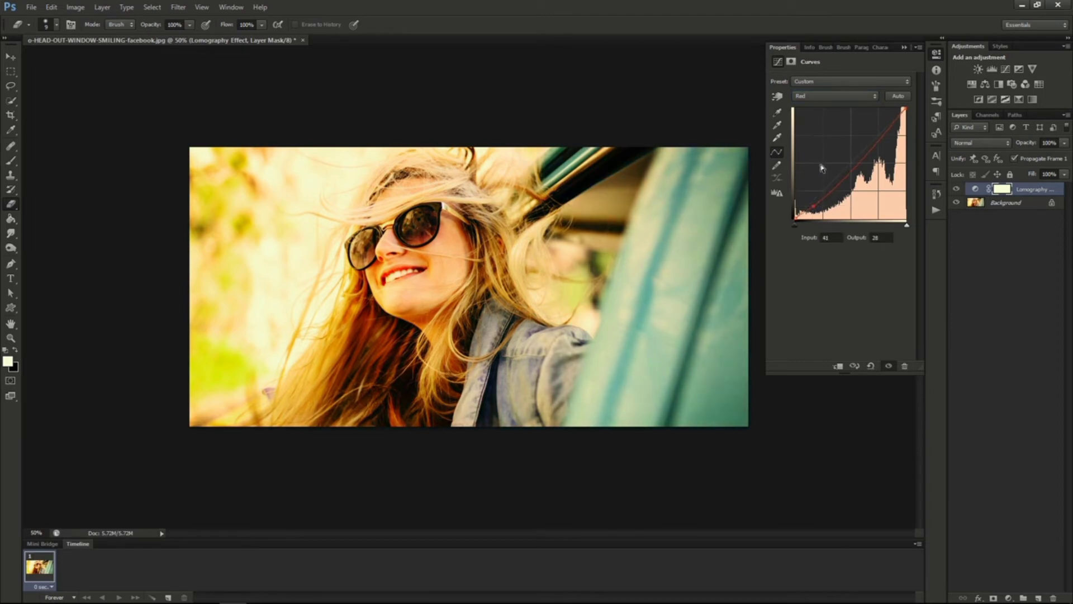
left_click_drag(795, 221, 793, 215)
left_click_drag(795, 210, 794, 213)
left_click_drag(881, 142, 879, 136)
Step: Raise the green curve's shadows to about input 51, output 56, and lower its highlights slightly
left_click(837, 96)
left_click(817, 125)
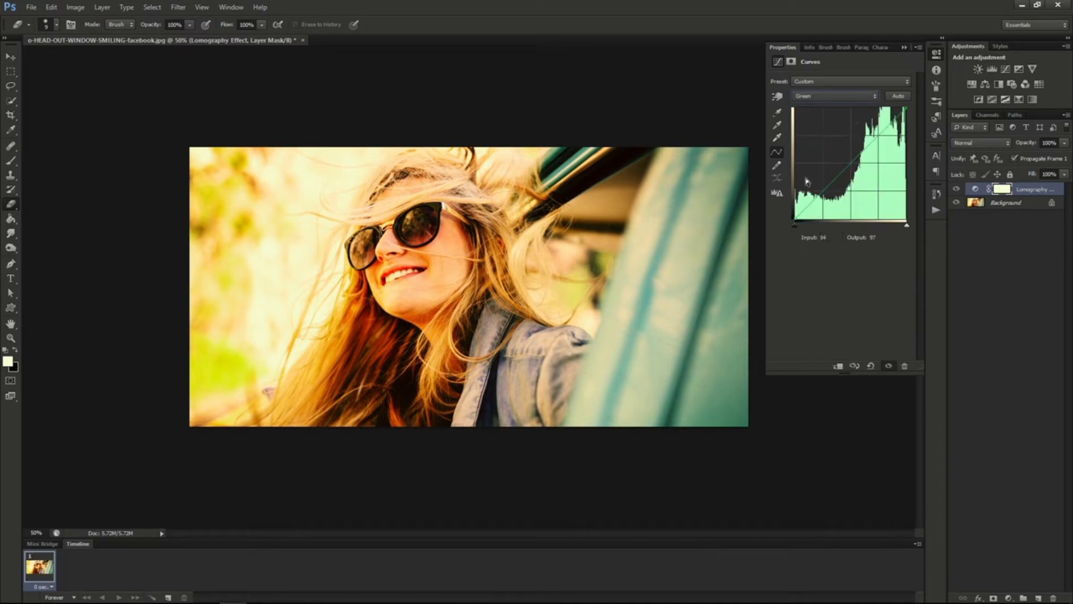
left_click(817, 195)
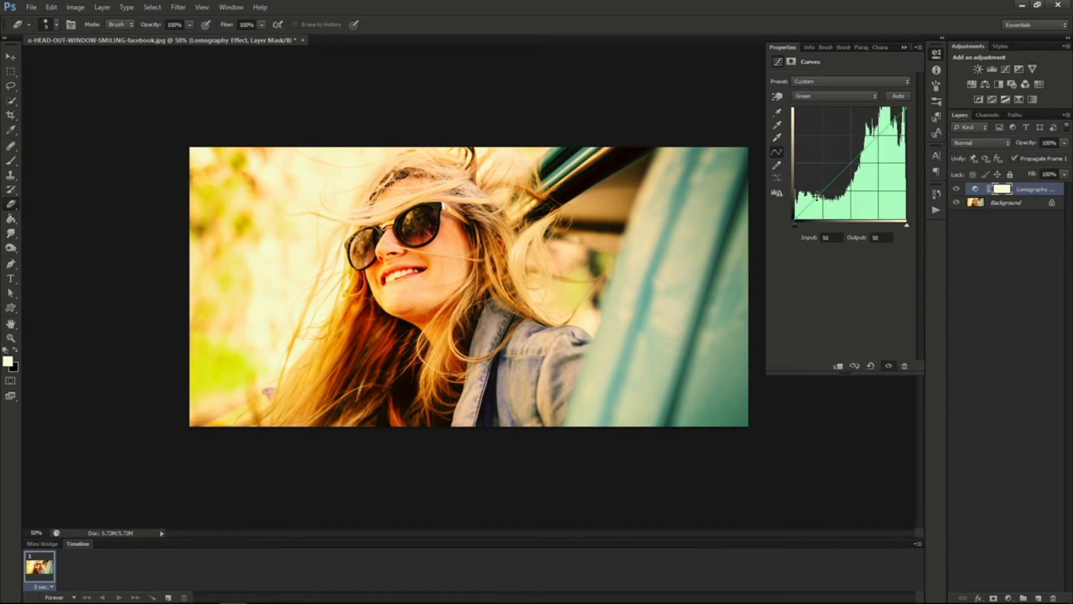
left_click_drag(818, 195, 817, 193)
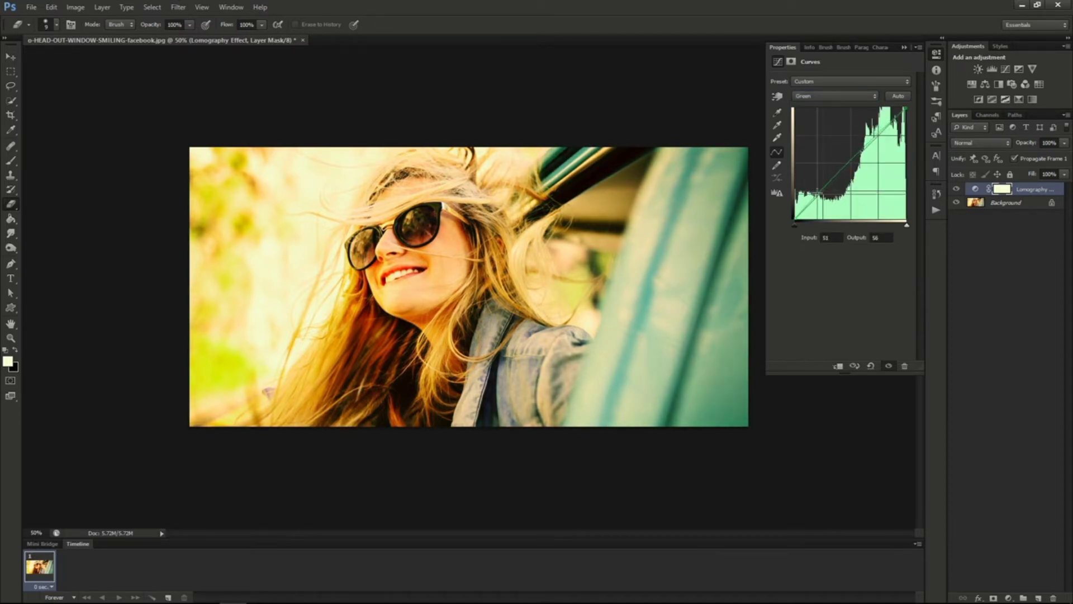
left_click(875, 136)
left_click_drag(878, 135, 880, 139)
Step: Set the blue curve's shadow point to input 43, output 52 and its highlight point to input 196, output 178
left_click(853, 95)
left_click(825, 135)
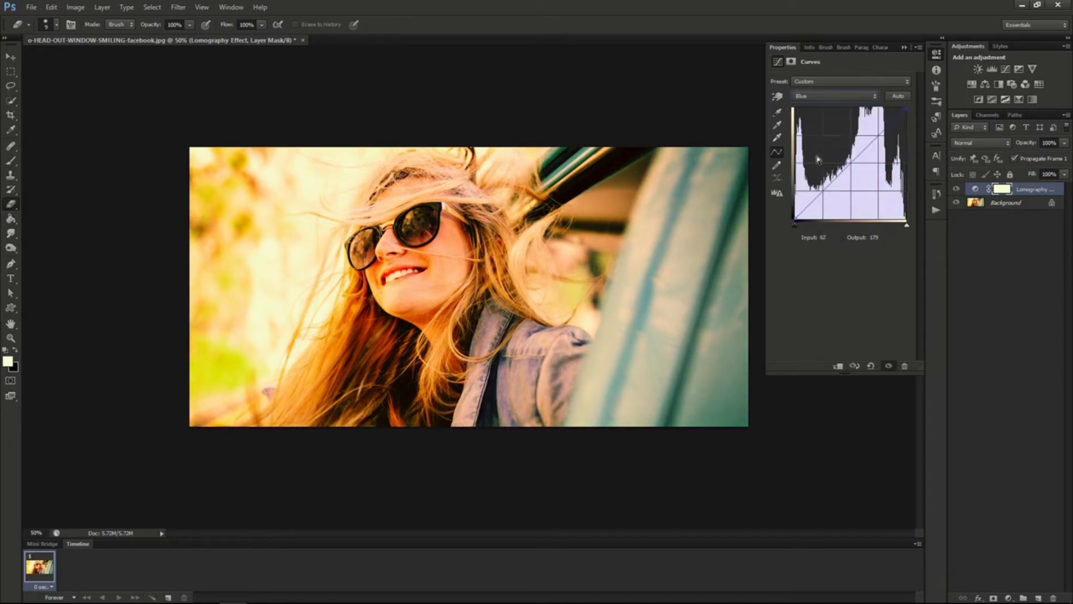
left_click(815, 200)
left_click(878, 137)
left_click_drag(816, 202, 816, 195)
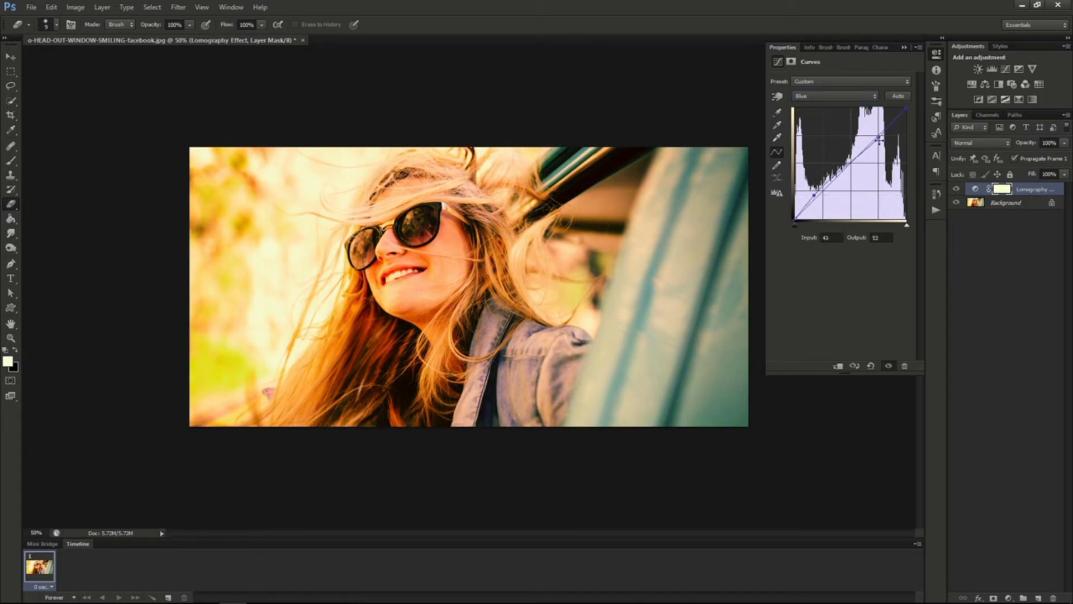
left_click_drag(878, 137, 880, 139)
Step: Return to the RGB curve and raise its black point to output 31 for faded shadows
left_click(816, 83)
left_click(817, 84)
left_click(815, 97)
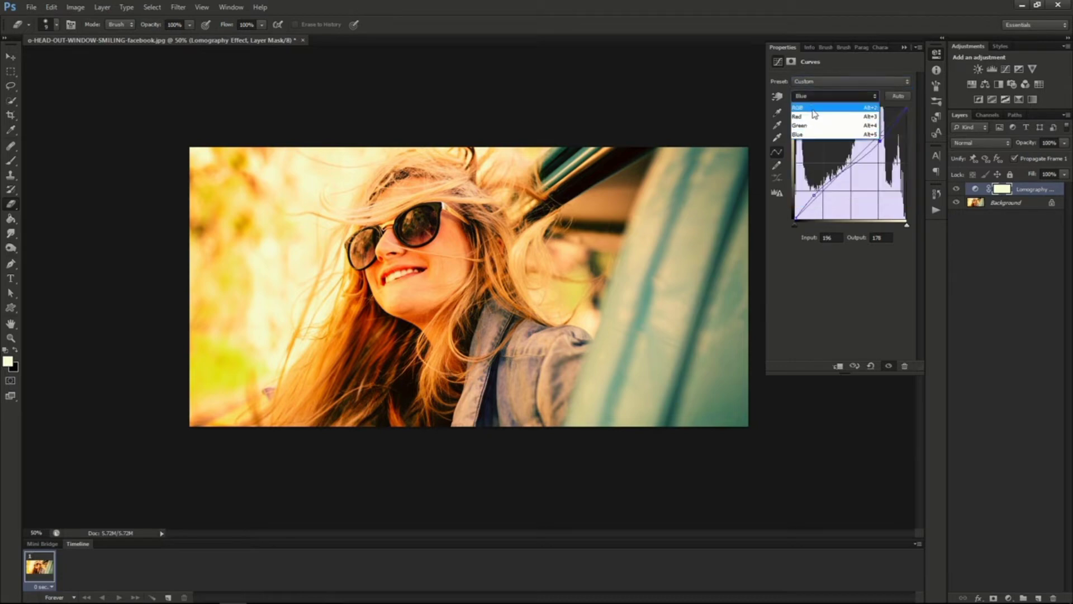
left_click(812, 111)
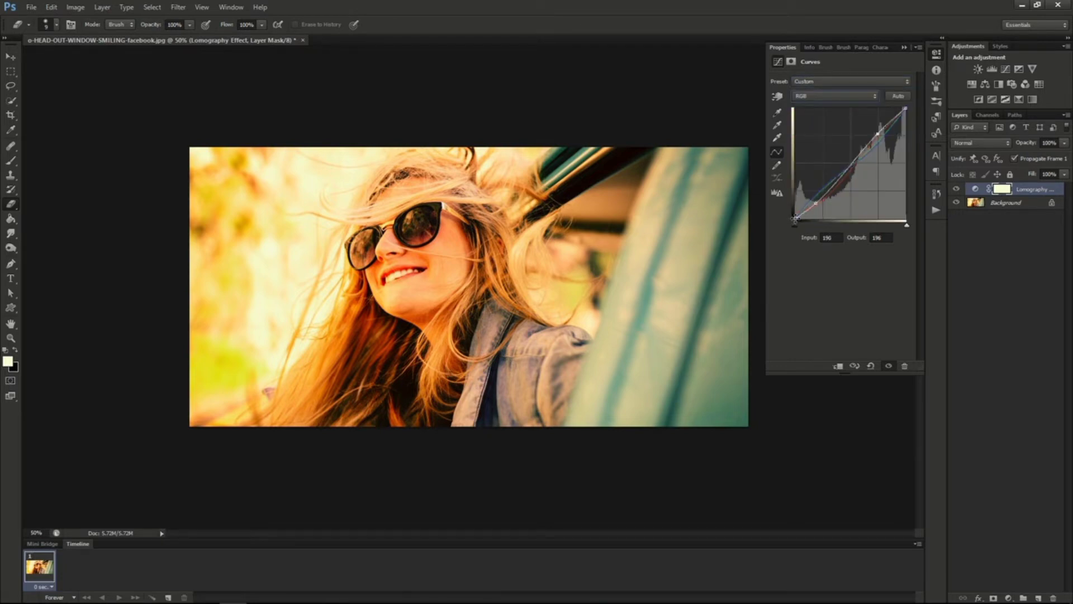
left_click_drag(795, 219, 795, 208)
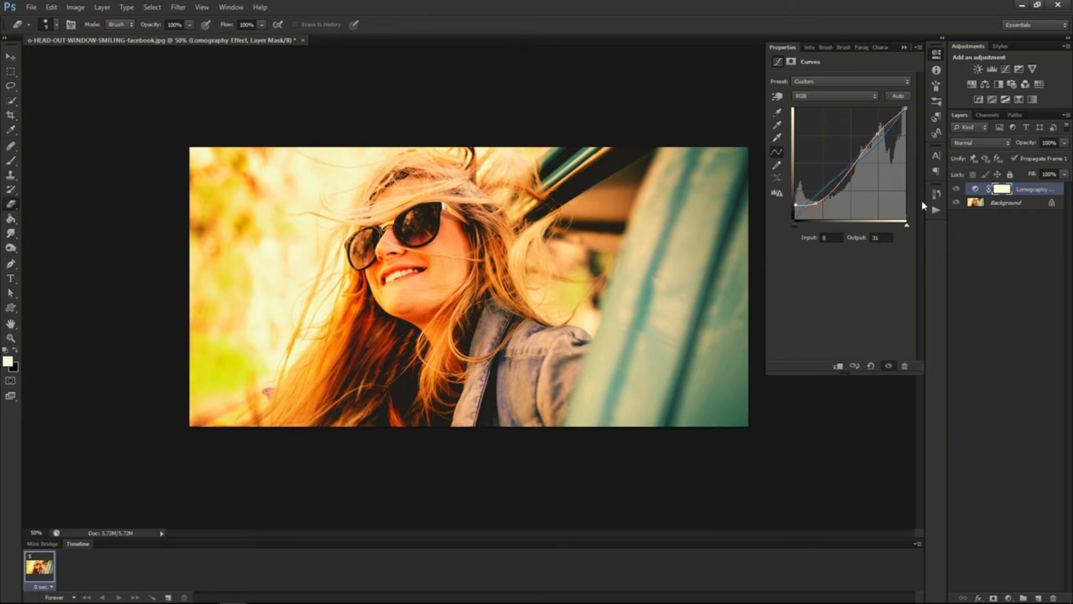
Step: Lower the Lomography Effect layer's opacity to about 56%, and toggle its visibility to compare before and after
left_click(1064, 143)
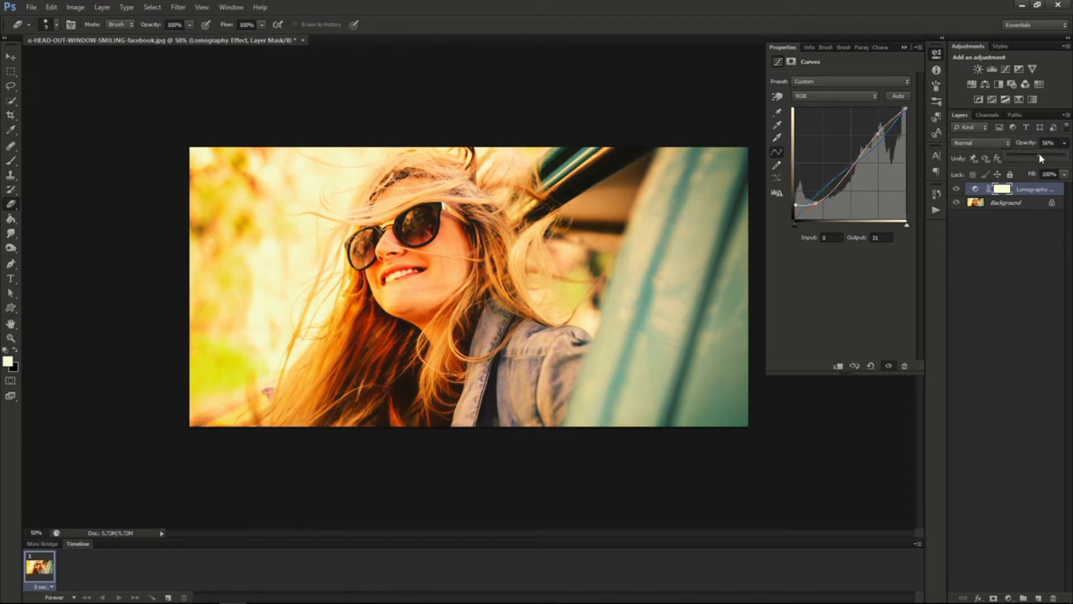
left_click(956, 192)
left_click(956, 190)
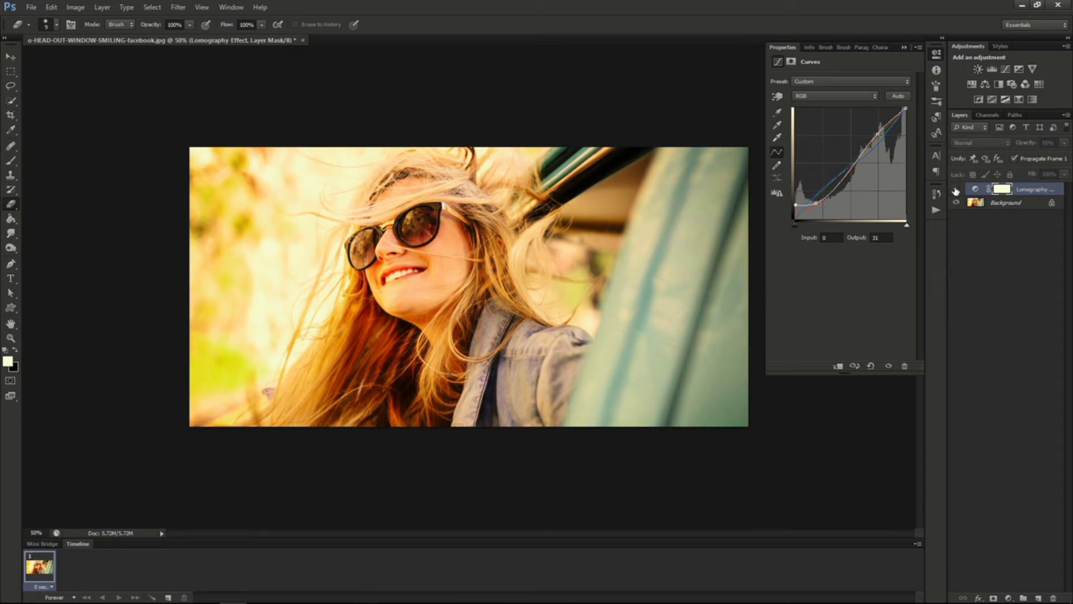
left_click(956, 191)
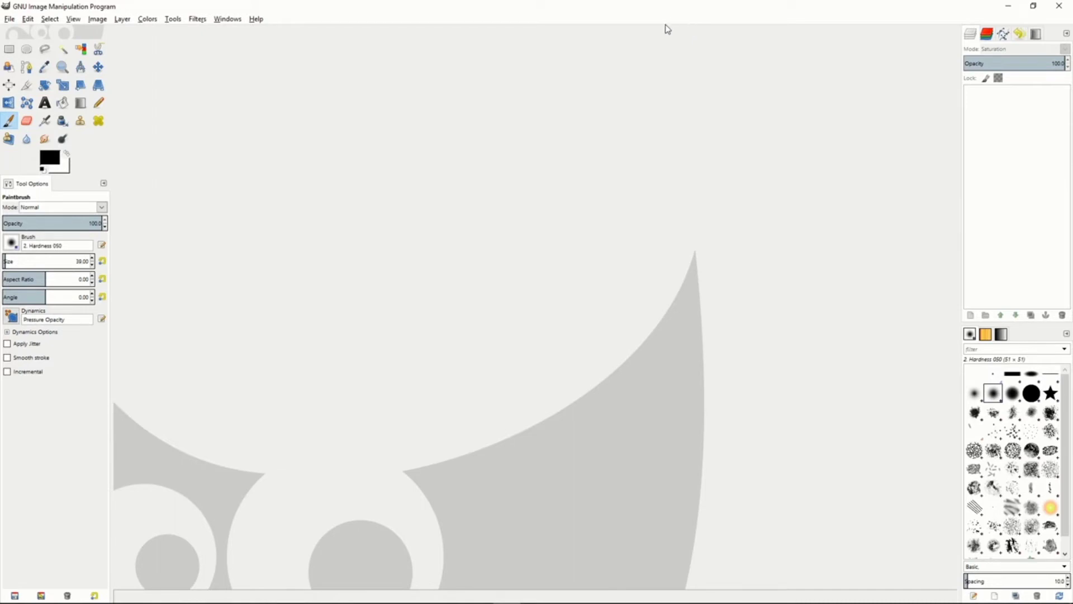
Step: Switch to GIMP and open the recent image o-HEAD-OUT-WINDOW-SMILING-facebook
left_click(11, 21)
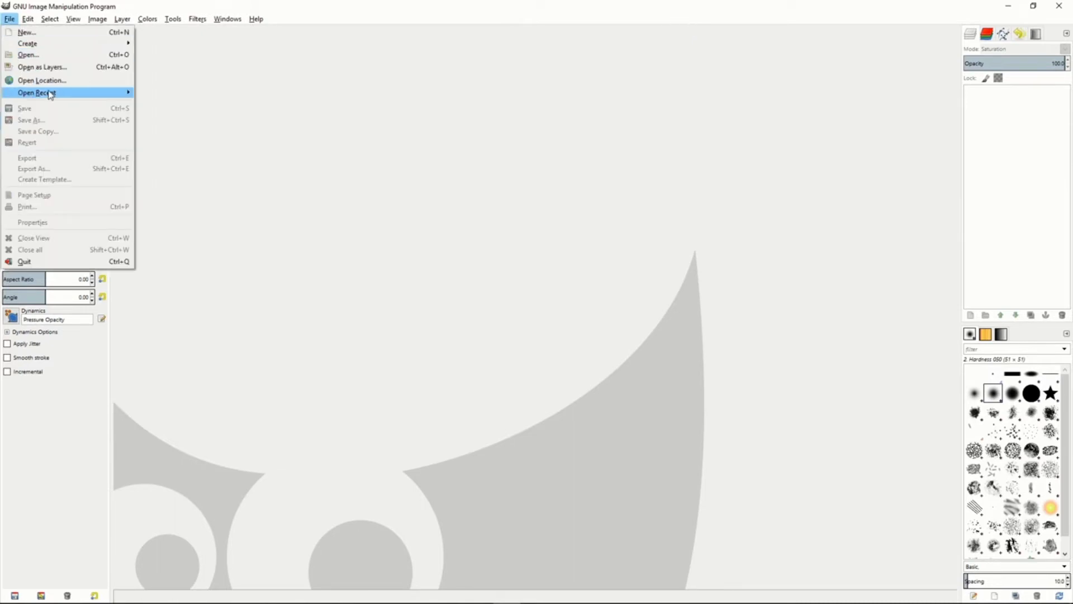
mouse_move(52, 94)
left_click(150, 98)
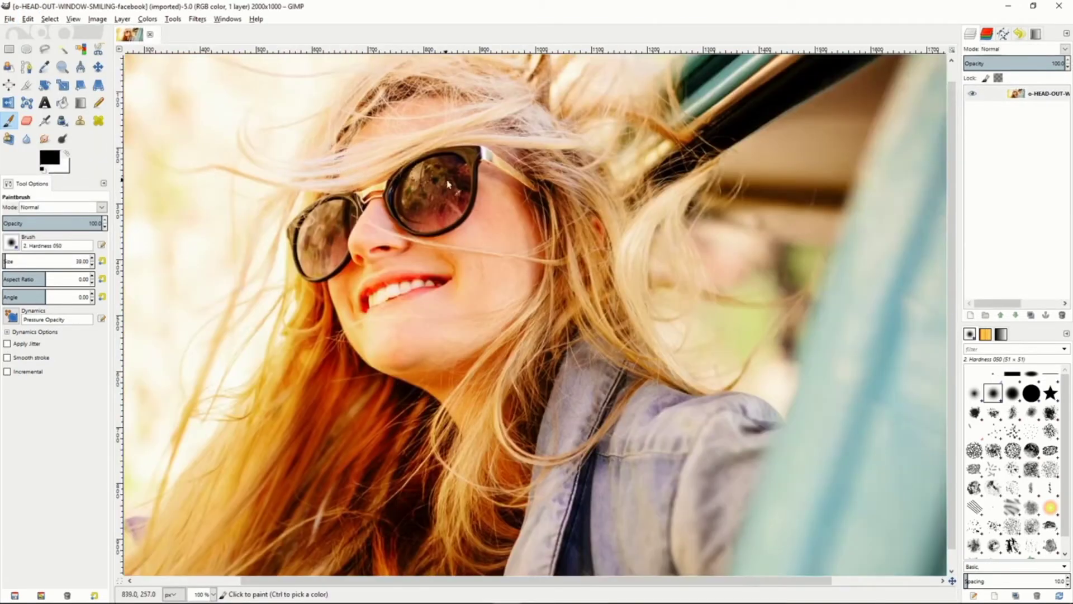
Step: Add a transparent 2000 x 1000 px layer above the portrait and give it a white (full opacity) layer mask
key("minus")
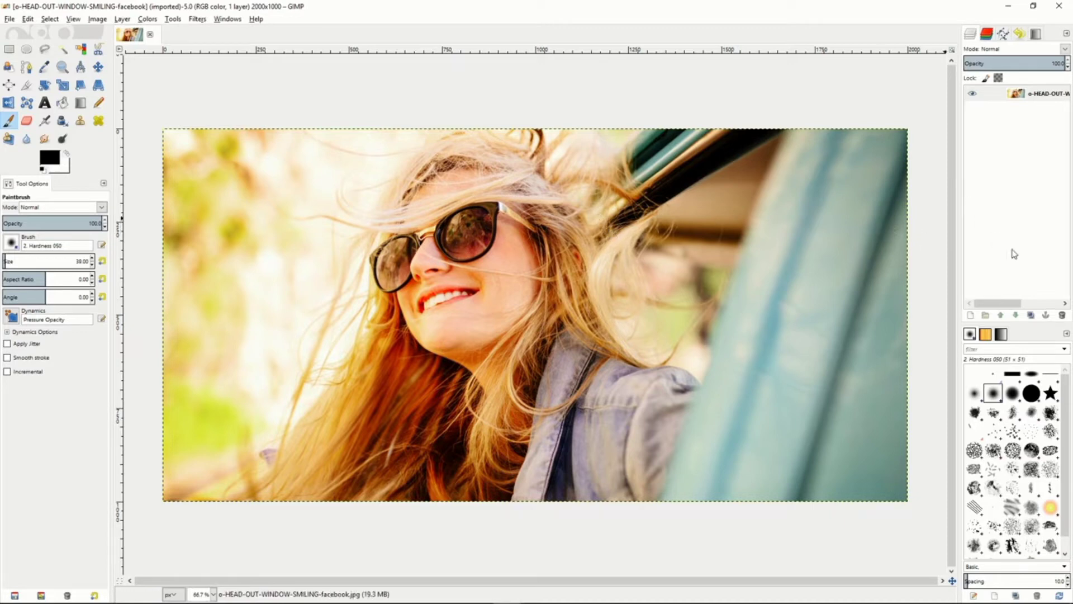
right_click(997, 135)
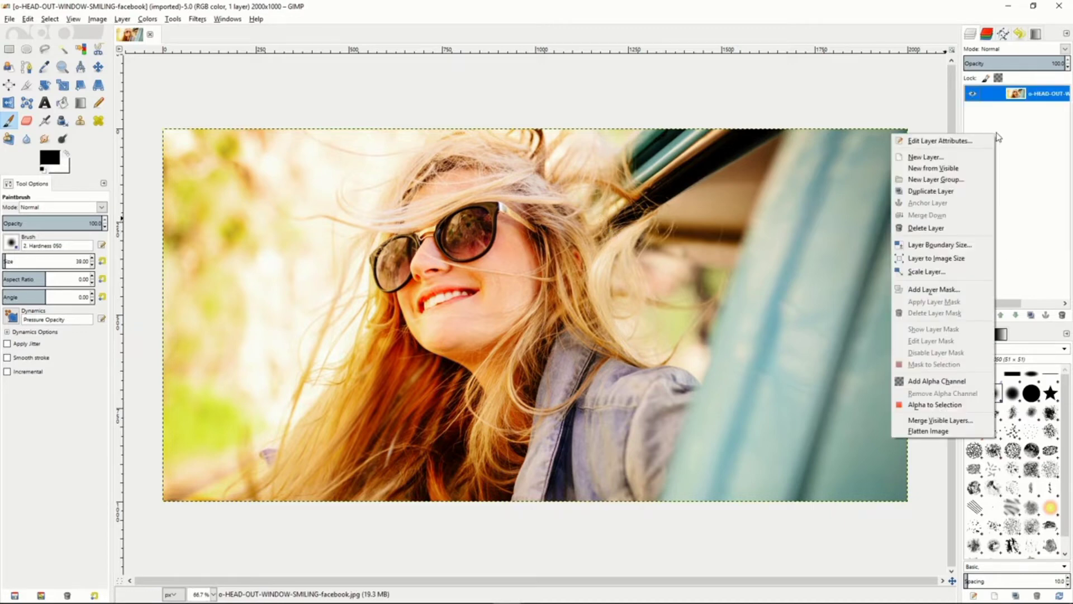
left_click(960, 157)
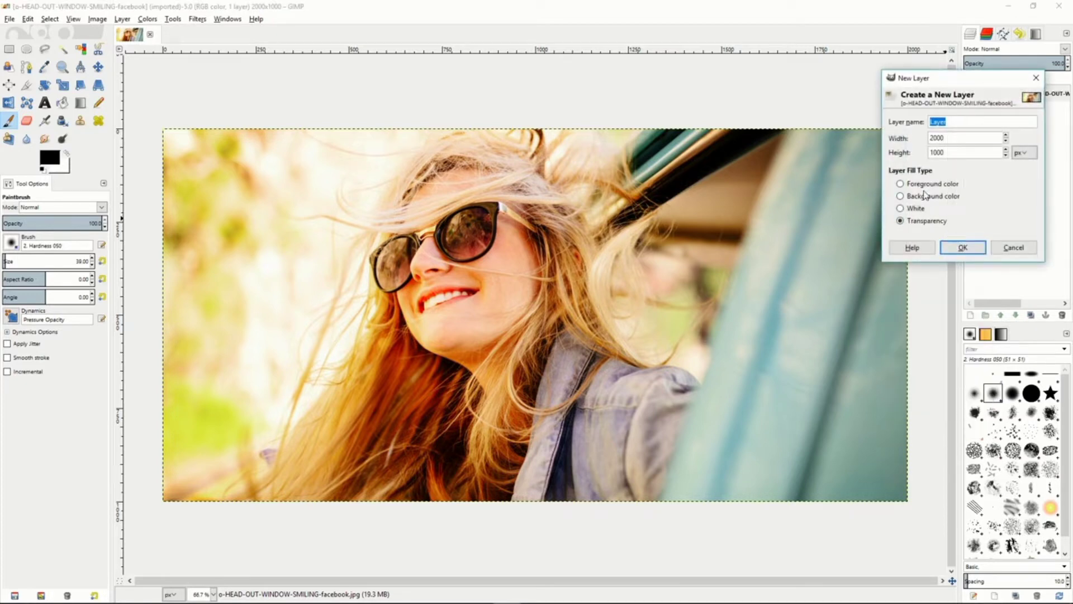
left_click(963, 249)
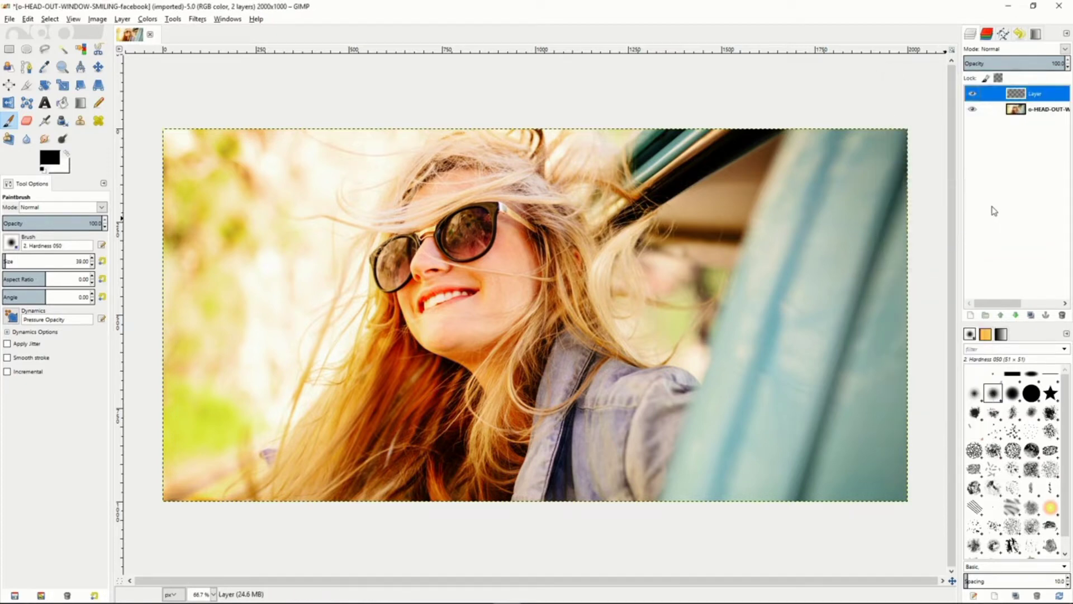
right_click(1031, 96)
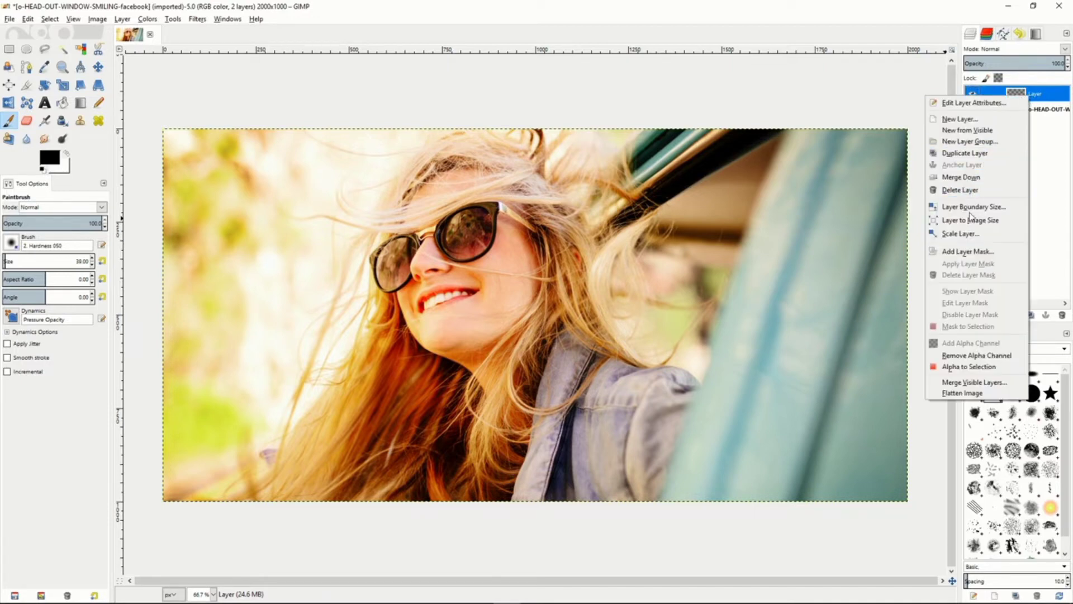
left_click(970, 255)
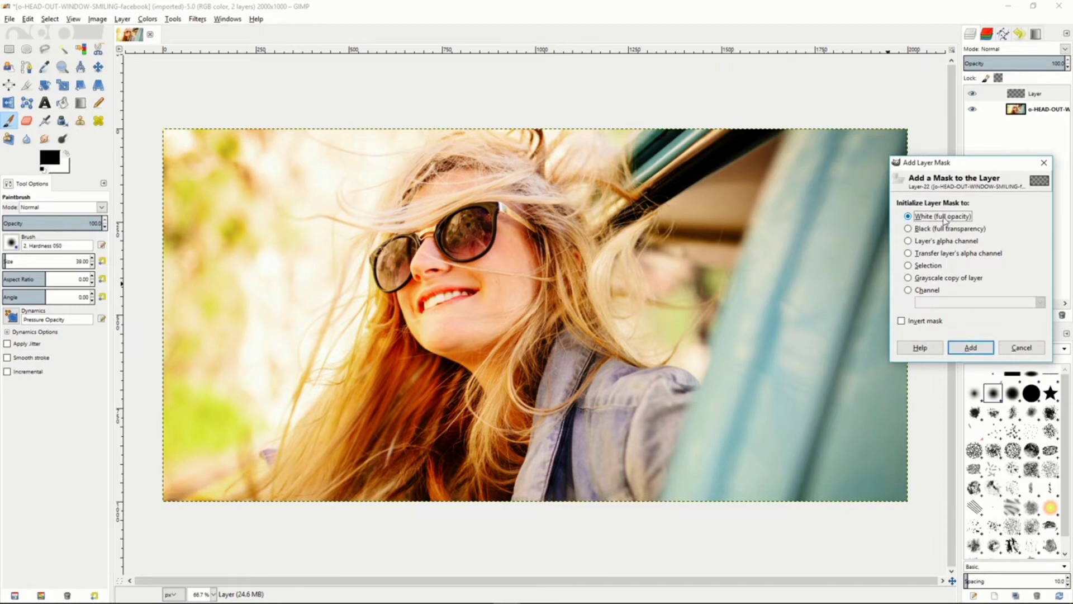
left_click(970, 348)
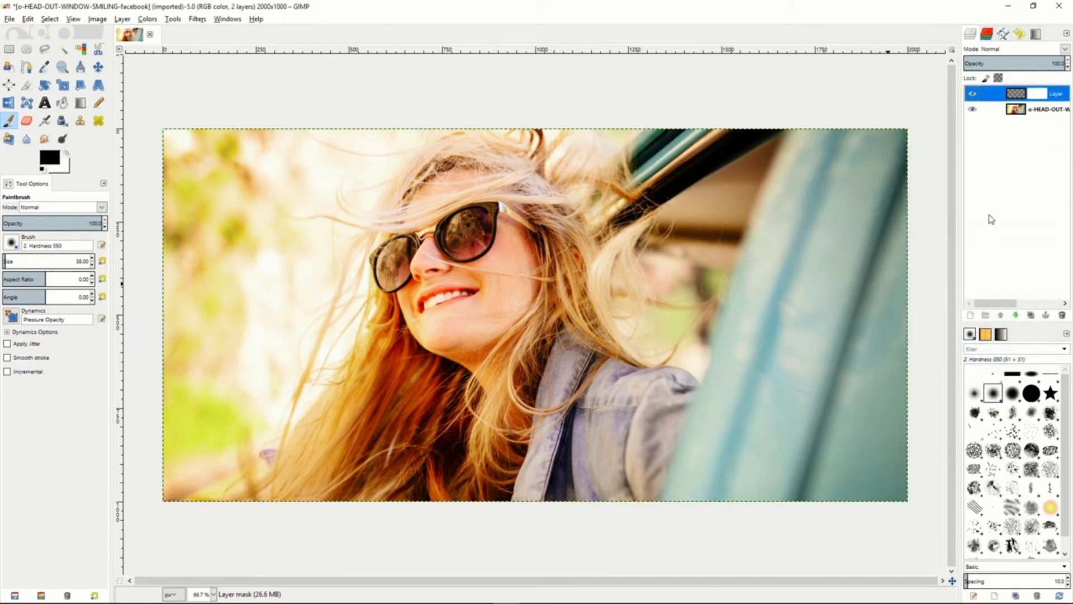
Step: Set the new layer's blend mode to Saturation at 100% opacity and bucket-fill the layer with black
left_click(1011, 49)
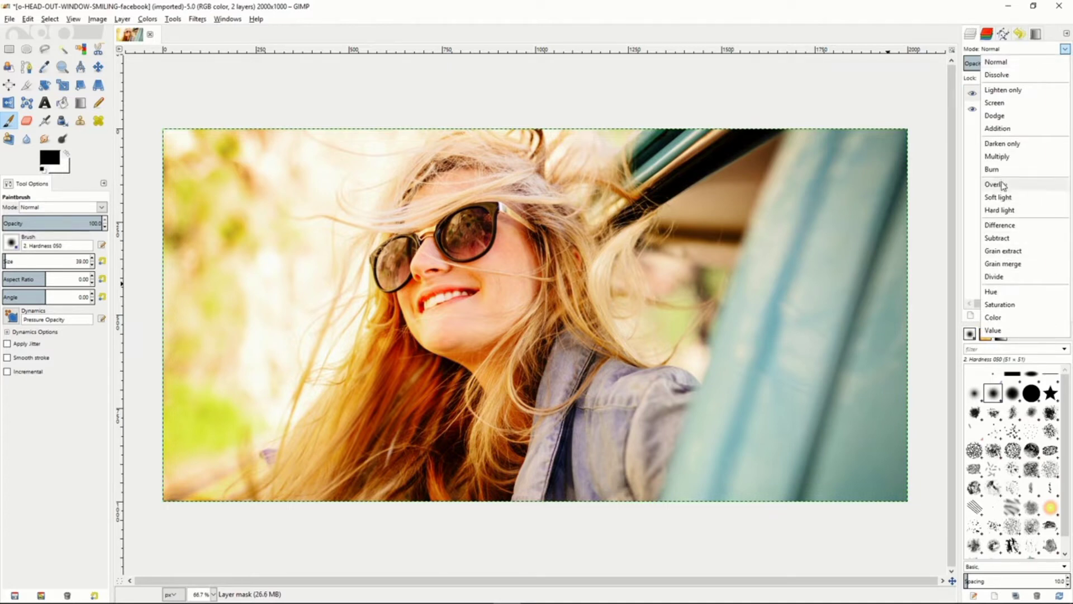
left_click(1000, 304)
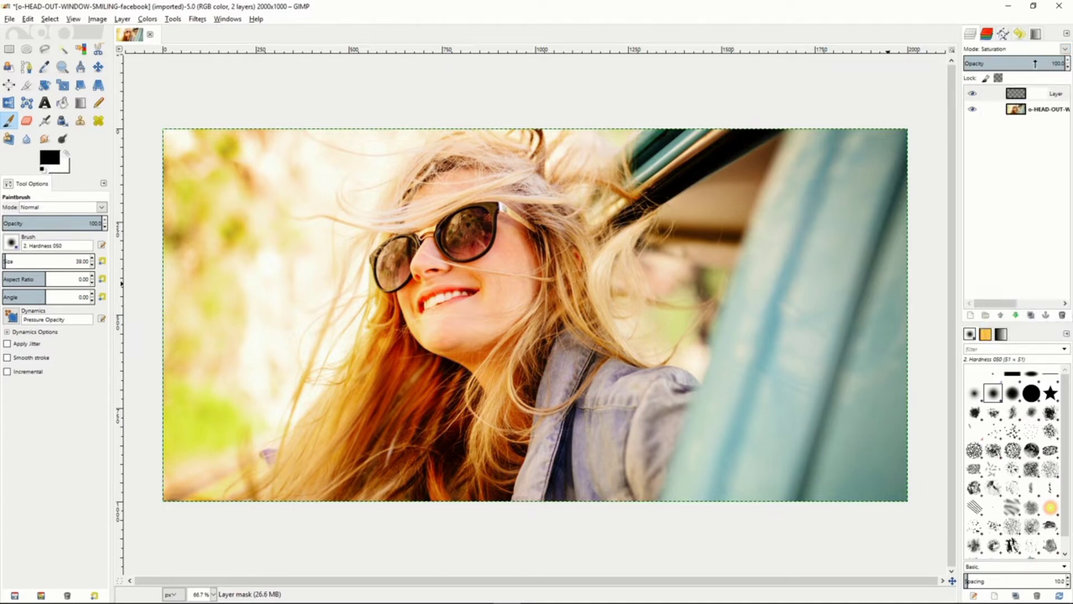
left_click_drag(1039, 63, 1068, 65)
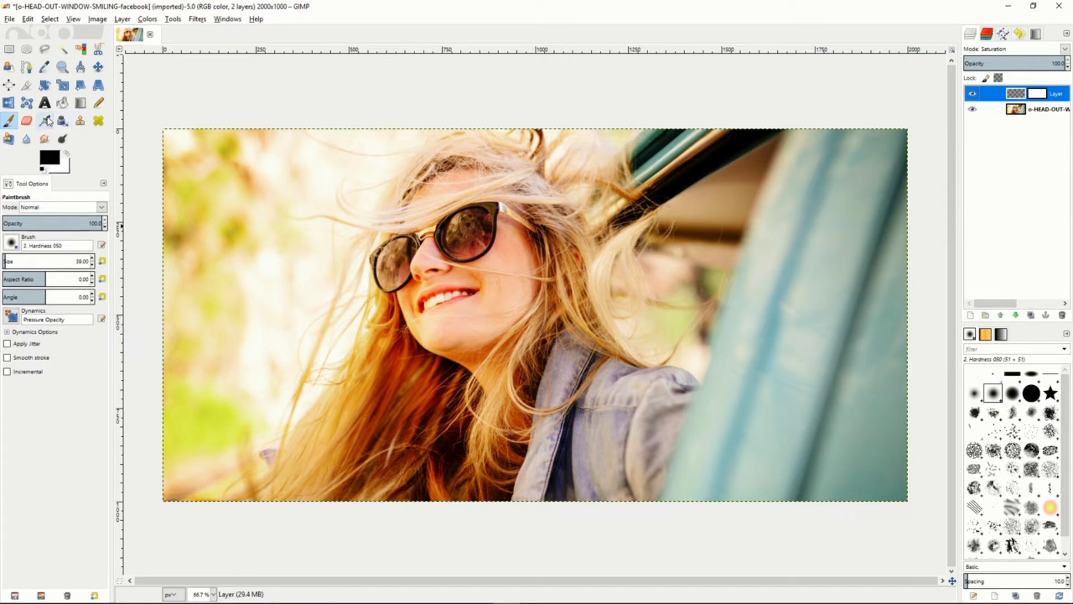
left_click(62, 102)
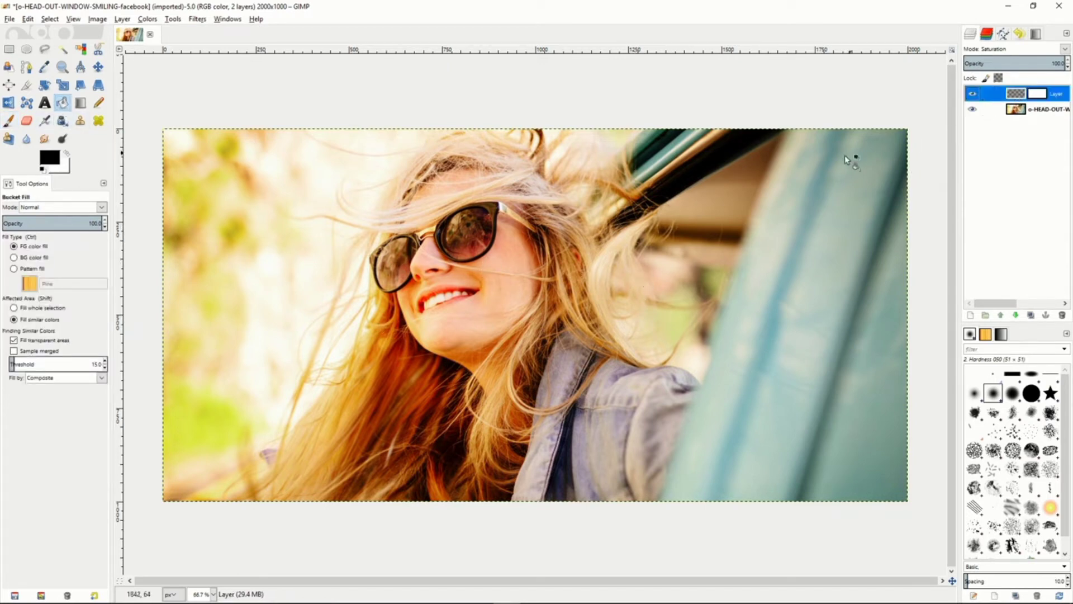
left_click(646, 249)
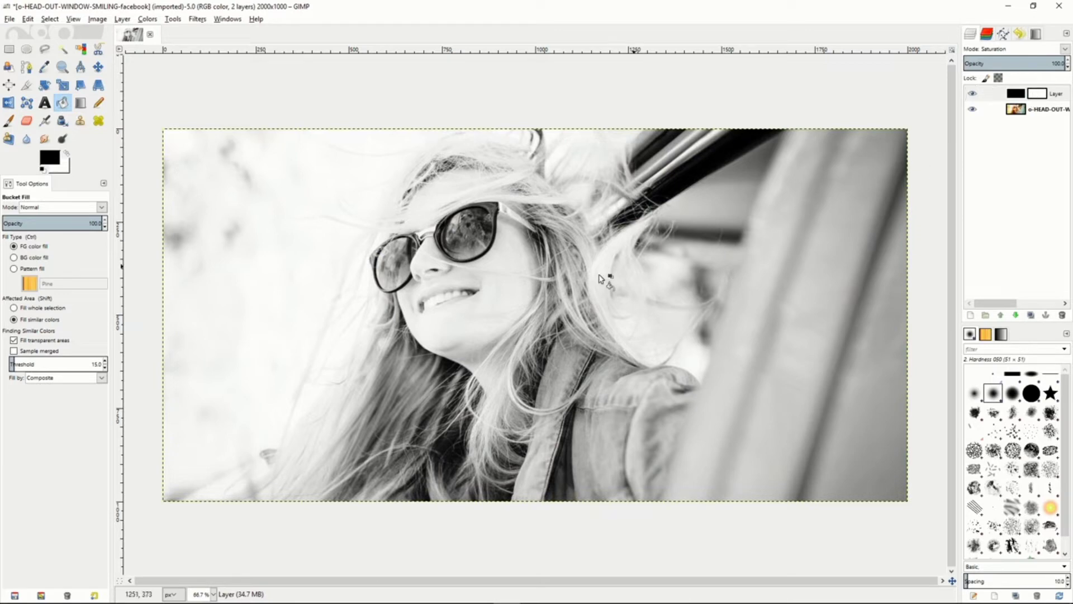
Step: Lower the black saturation layer's opacity to about 87.9% so a little colour shows through
double_click(1056, 63)
mouse_move(1049, 64)
left_mouse_down()
mouse_move(996, 63)
mouse_move(1056, 63)
mouse_move(1033, 63)
left_mouse_up()
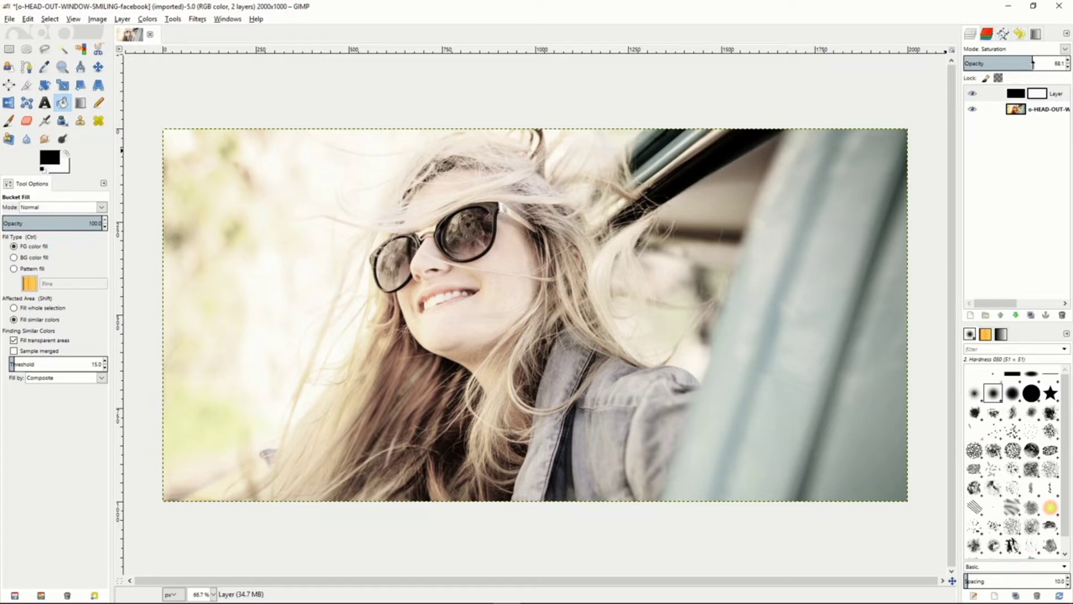
mouse_move(1033, 63)
left_mouse_down()
mouse_move(1057, 64)
mouse_move(1032, 63)
left_mouse_up()
left_click_drag(1033, 63, 1052, 64)
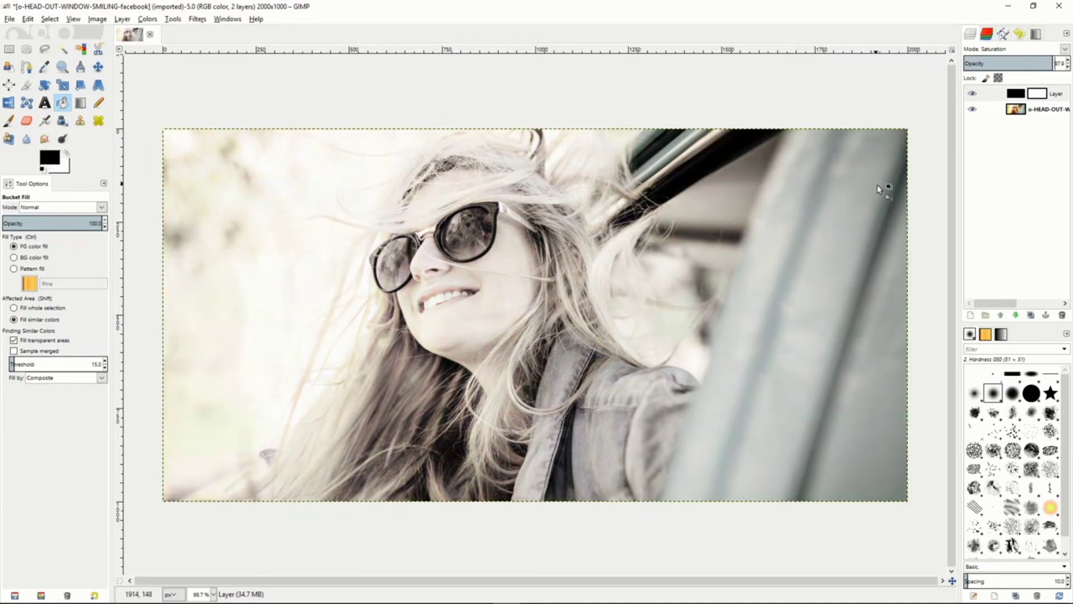
Step: On the original photo layer, trace the upper edge of the sunglasses with Scissors Select, from the left lens to the end of the temple arm
left_click(1023, 111)
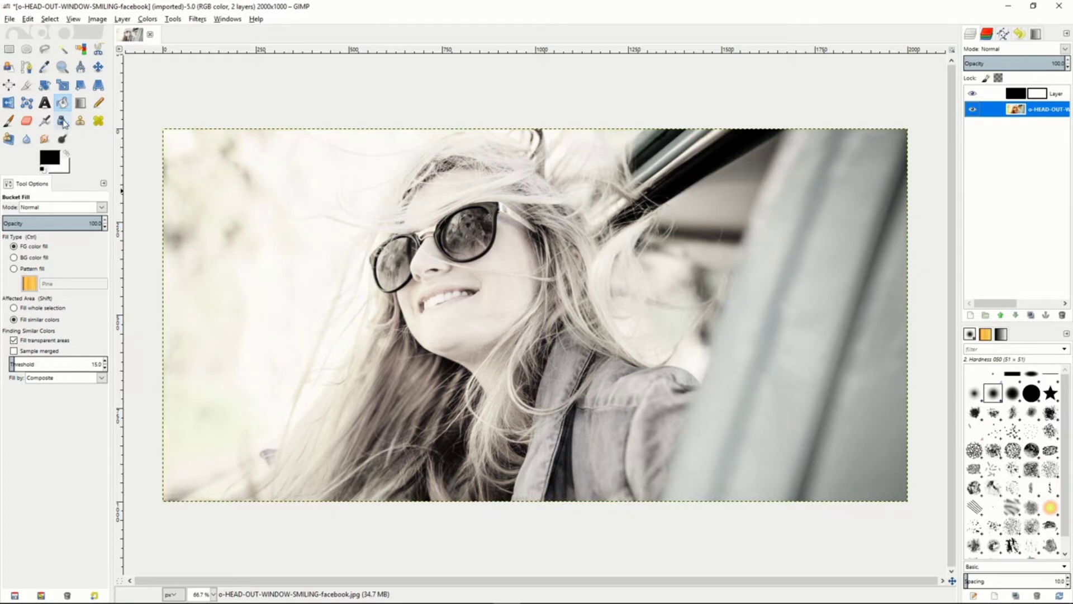
left_click(100, 52)
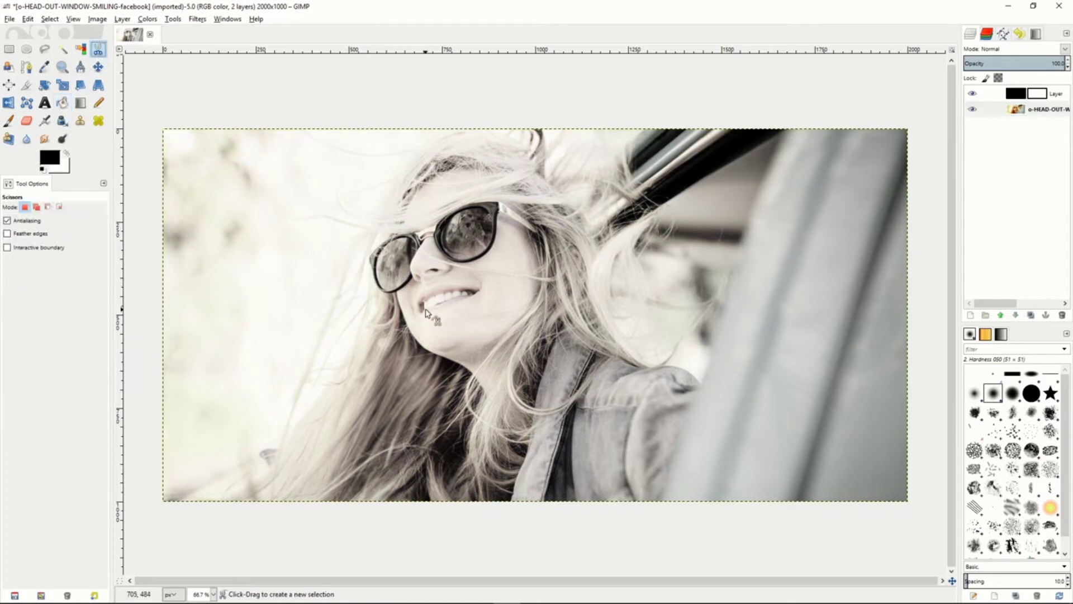
left_click(396, 291)
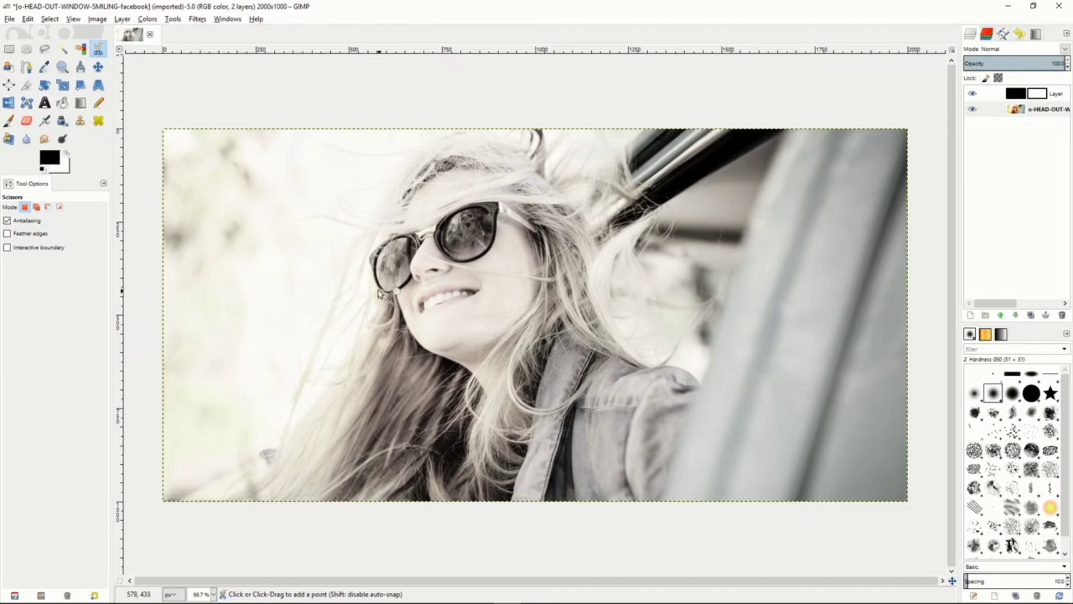
left_click(372, 273)
left_click(368, 257)
left_click(390, 237)
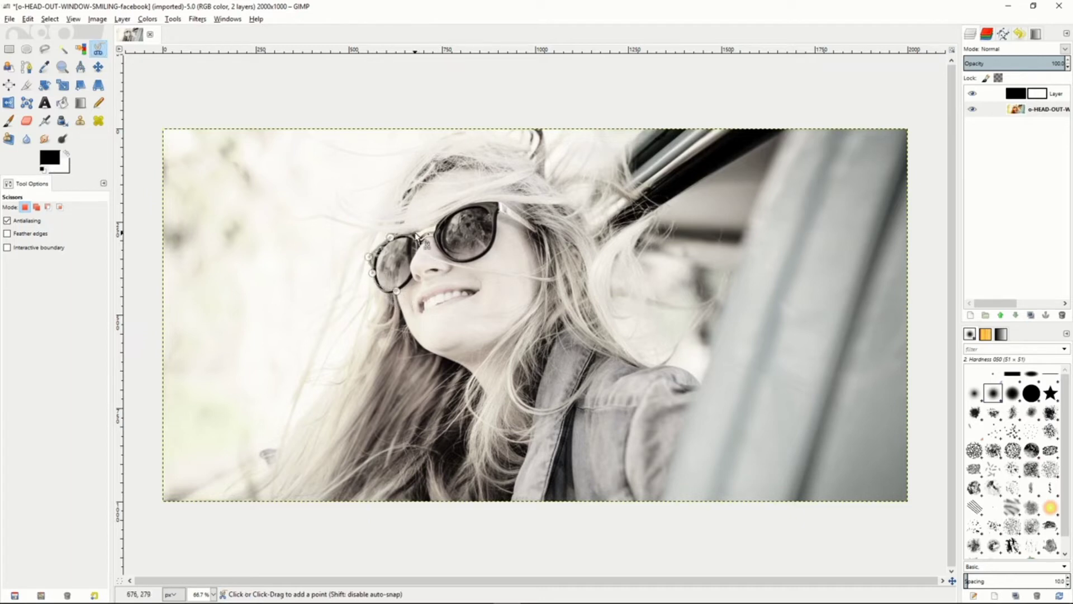
left_click(415, 233)
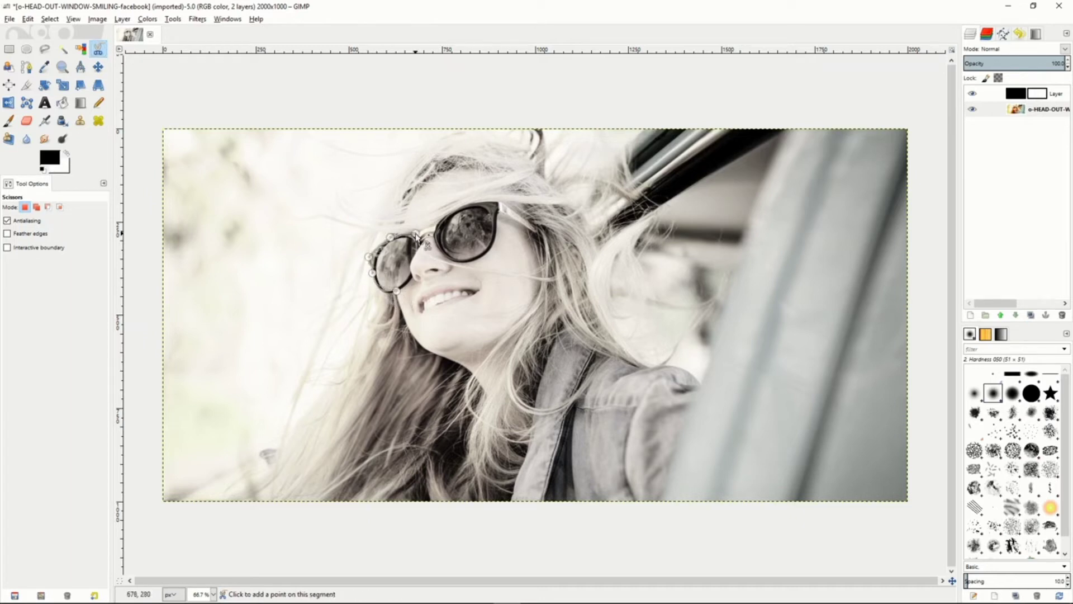
left_click(424, 233)
left_click(437, 224)
left_click(467, 204)
left_click(499, 203)
left_click(536, 229)
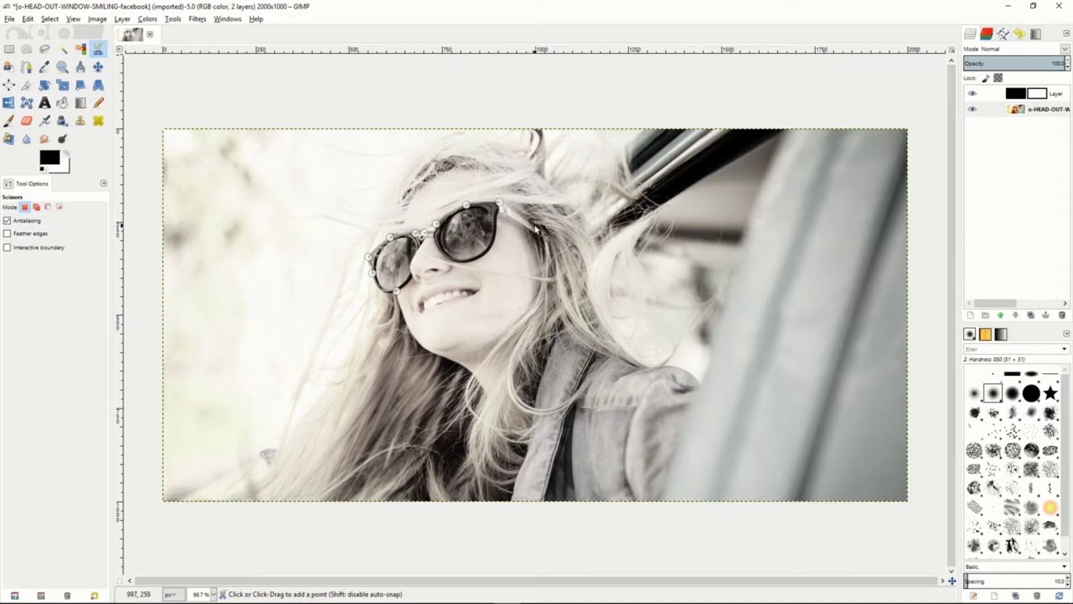
Step: Continue the scissors outline along the lower edge of both lenses, close it and convert it to a selection
left_click(492, 244)
left_click(474, 259)
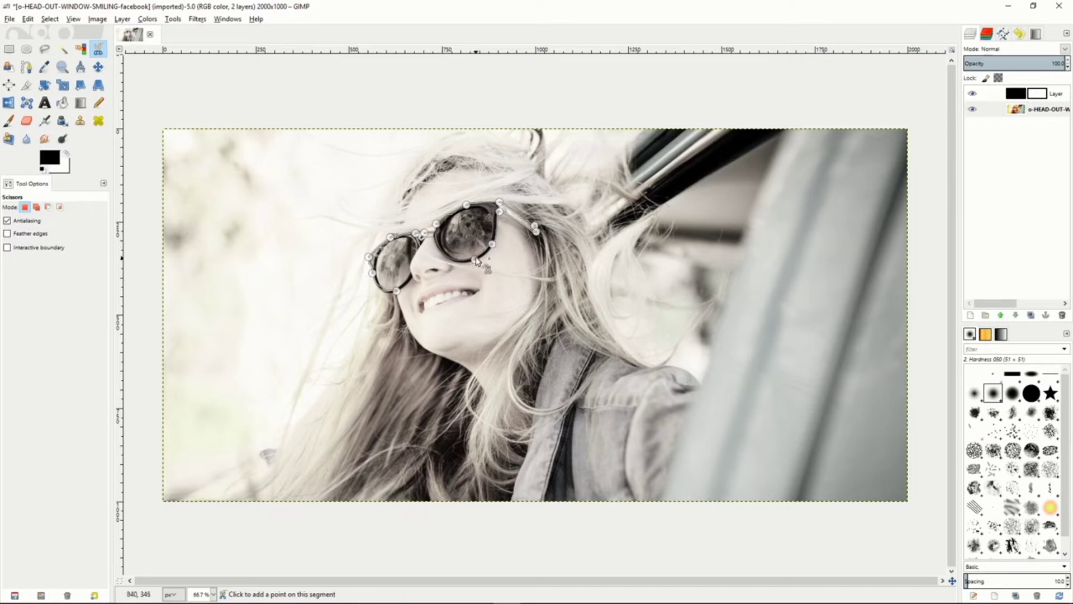
left_click(485, 254)
left_click(443, 253)
left_click(433, 236)
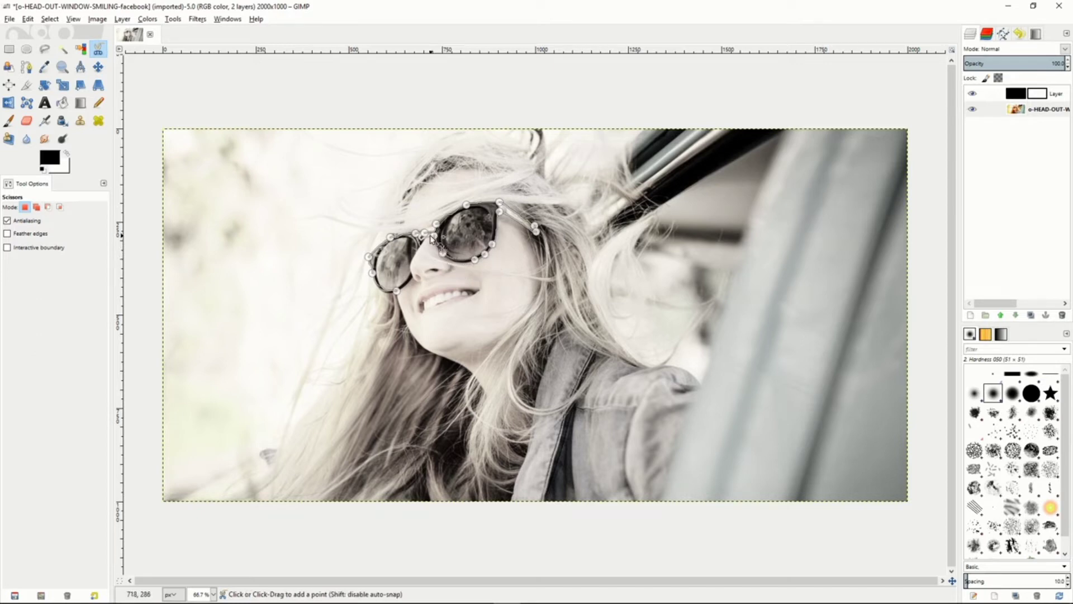
left_click(420, 240)
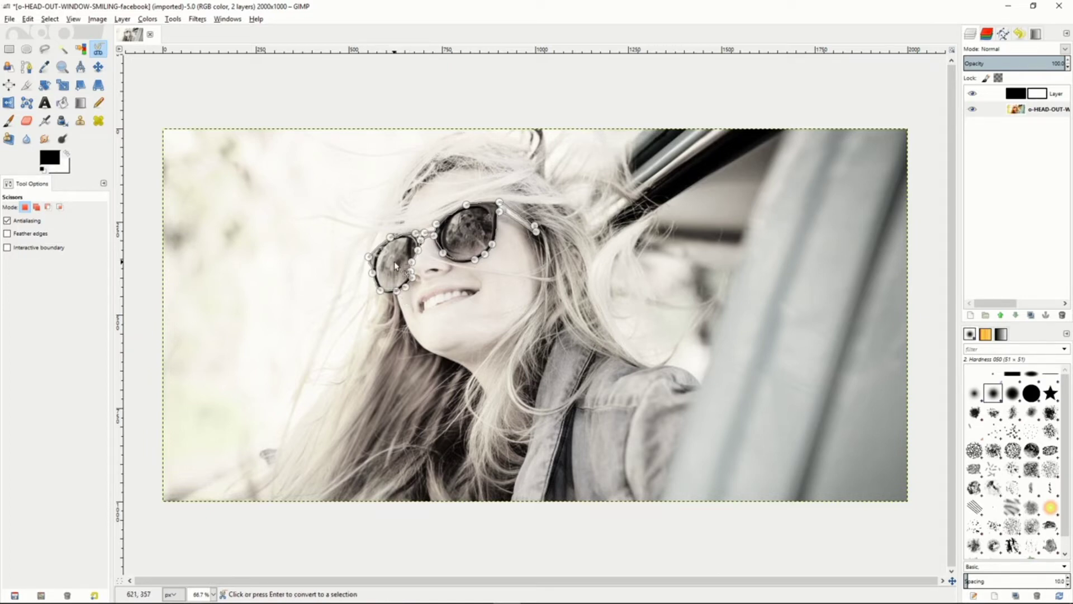
left_click(395, 266)
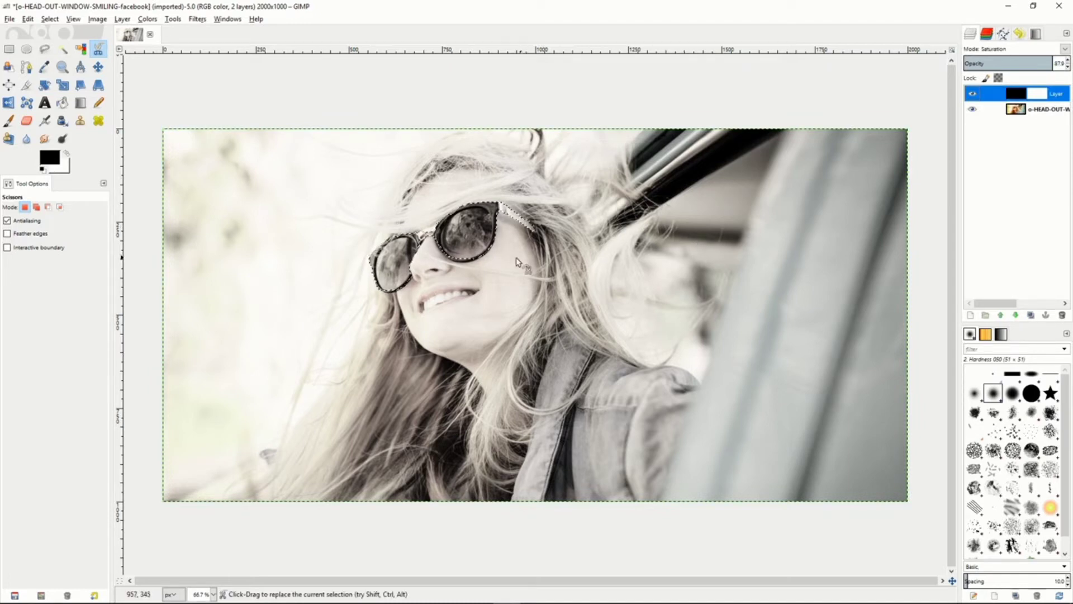
Step: Paint black on the saturation layer's mask inside the selection to restore the colour of the lenses, frame and temple arm
left_click(11, 122)
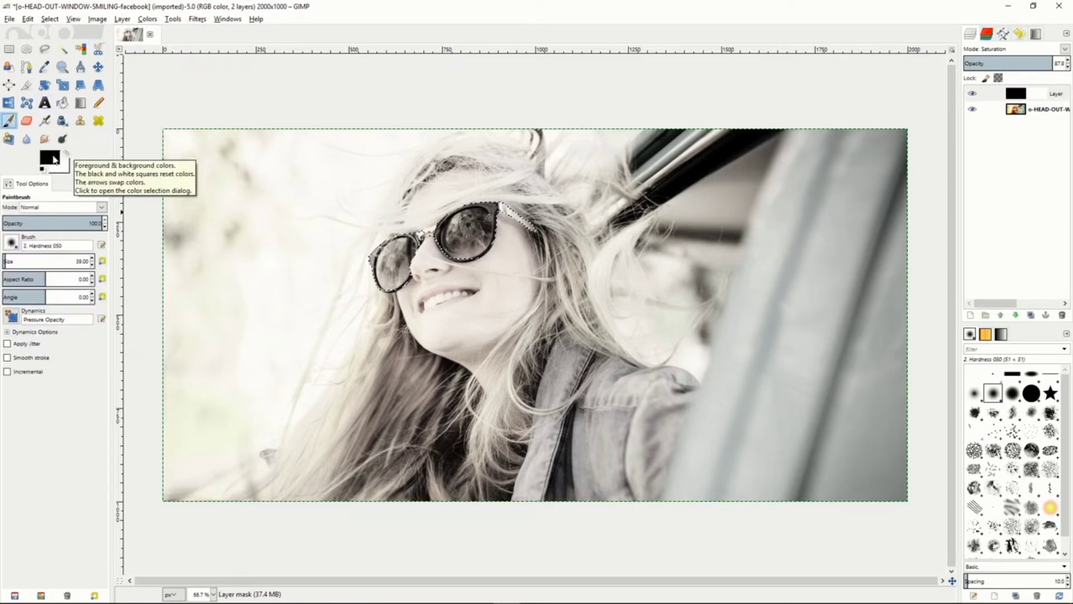
left_click(1043, 95)
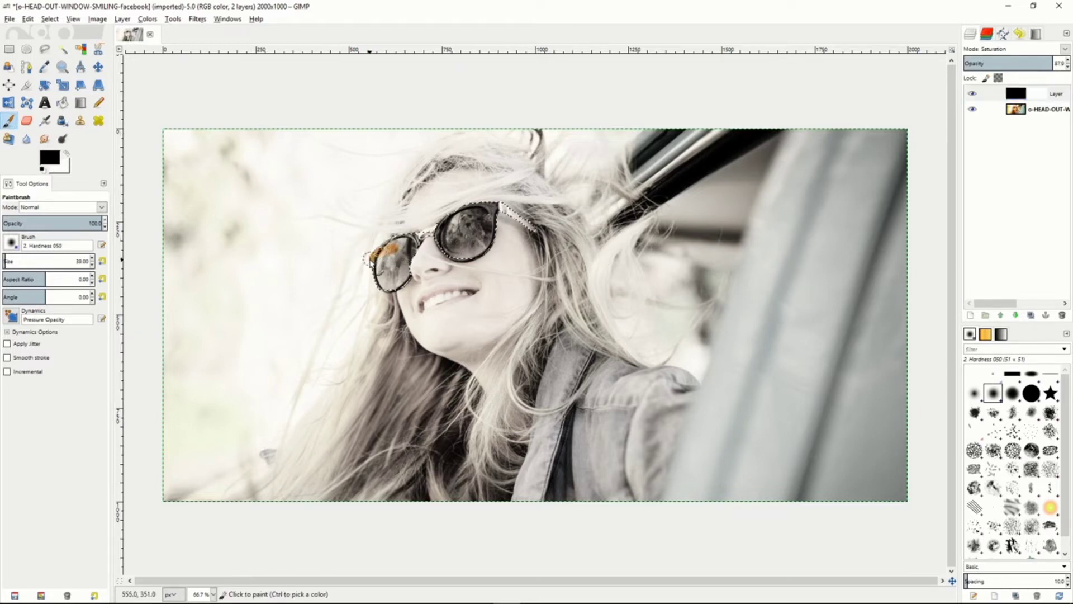
mouse_move(397, 248)
left_mouse_down()
mouse_move(411, 239)
mouse_move(366, 290)
mouse_move(398, 280)
mouse_move(383, 290)
mouse_move(417, 250)
mouse_move(465, 221)
mouse_move(480, 251)
mouse_move(497, 212)
mouse_move(542, 231)
mouse_move(429, 231)
left_mouse_up()
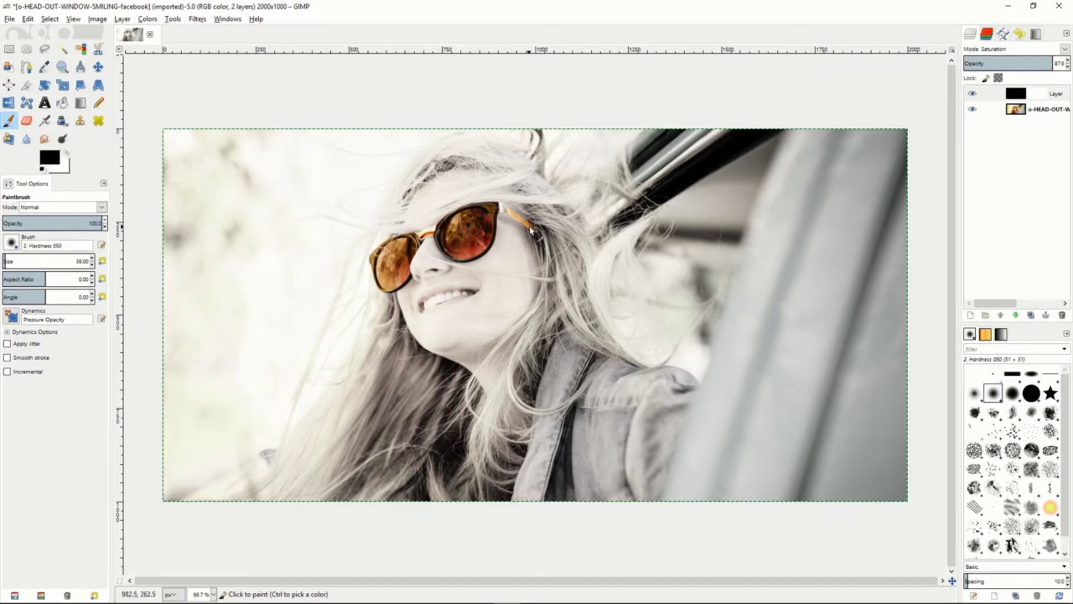
mouse_move(529, 229)
left_mouse_down()
mouse_move(475, 219)
mouse_move(513, 255)
mouse_move(454, 266)
mouse_move(494, 219)
mouse_move(487, 206)
mouse_move(524, 222)
left_mouse_up()
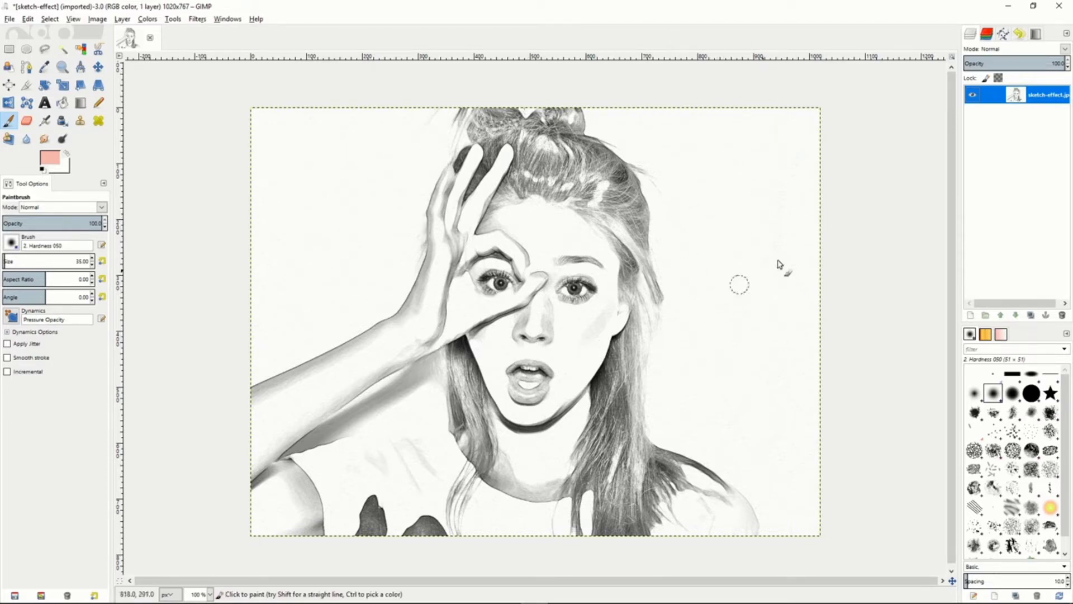
Step: In the sketch-effect image, add a transparent 1020 x 767 px layer and set its blend mode to Multiply
right_click(992, 100)
left_click(922, 114)
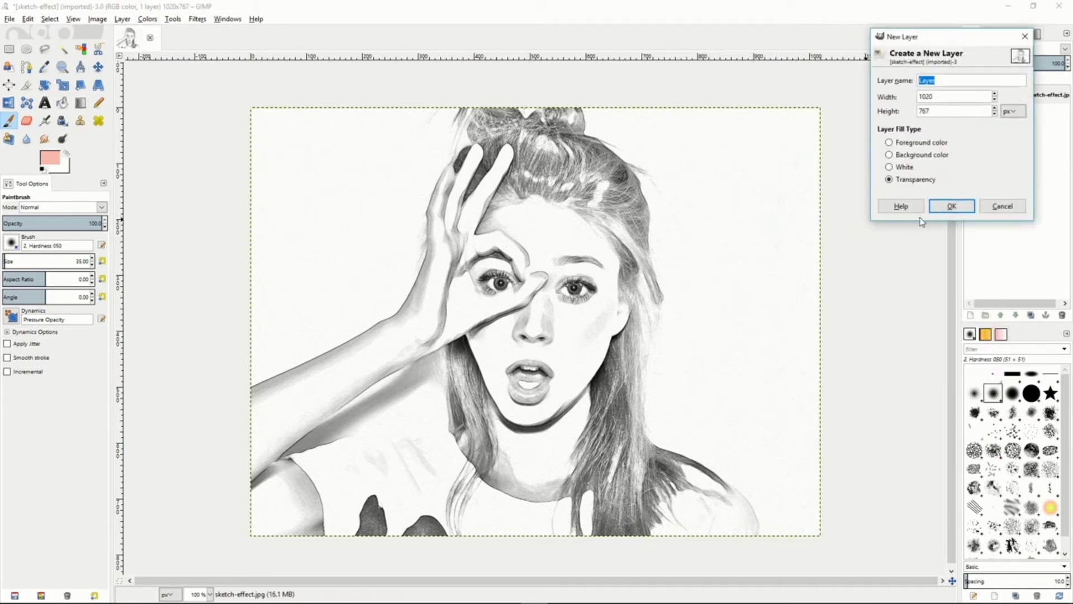
left_click(952, 207)
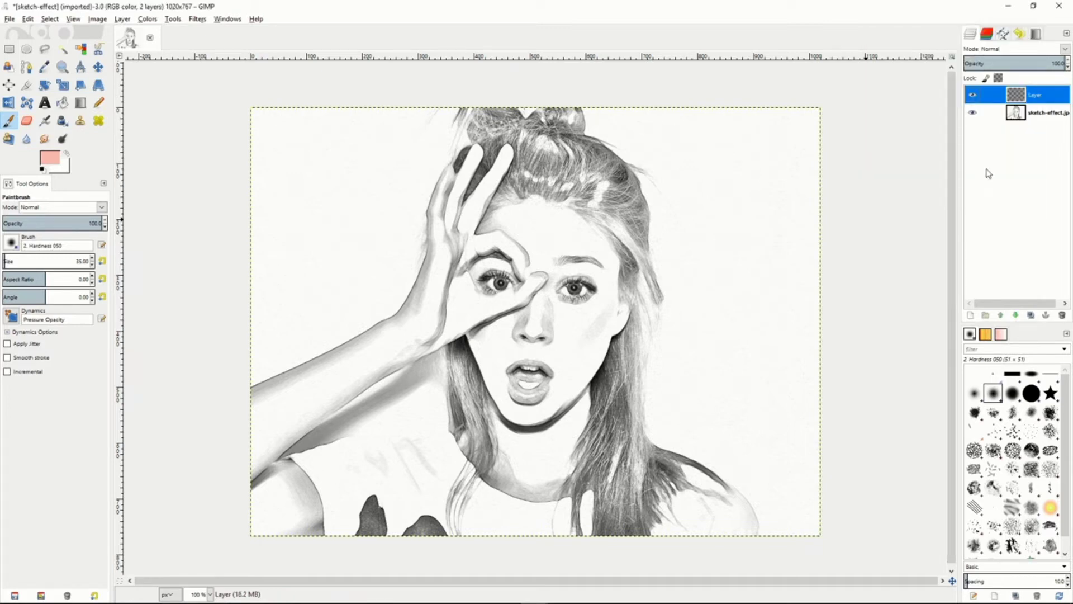
left_click(1063, 49)
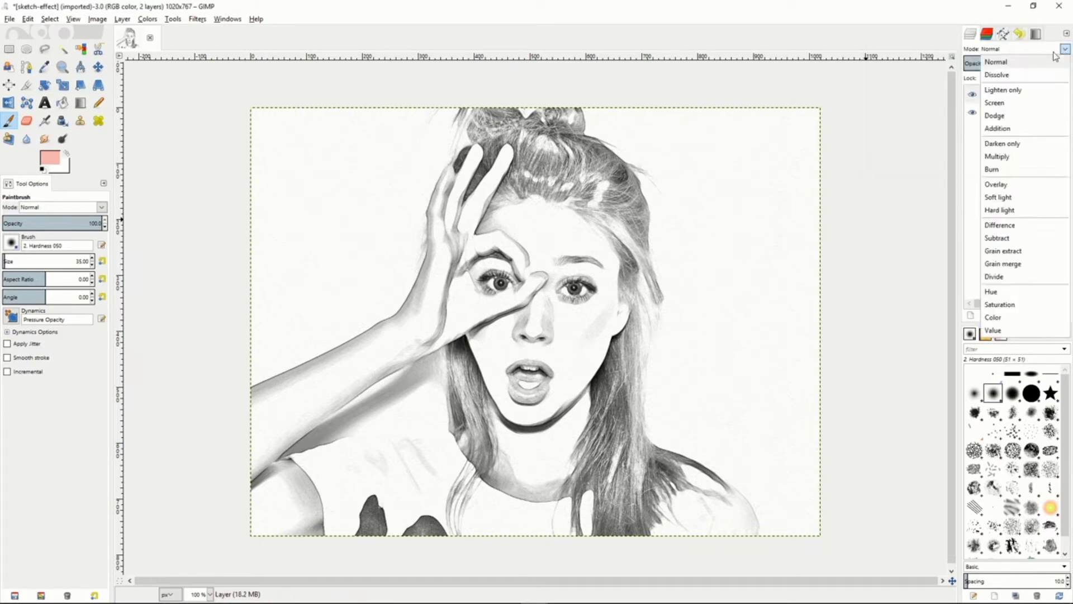
left_click(1003, 159)
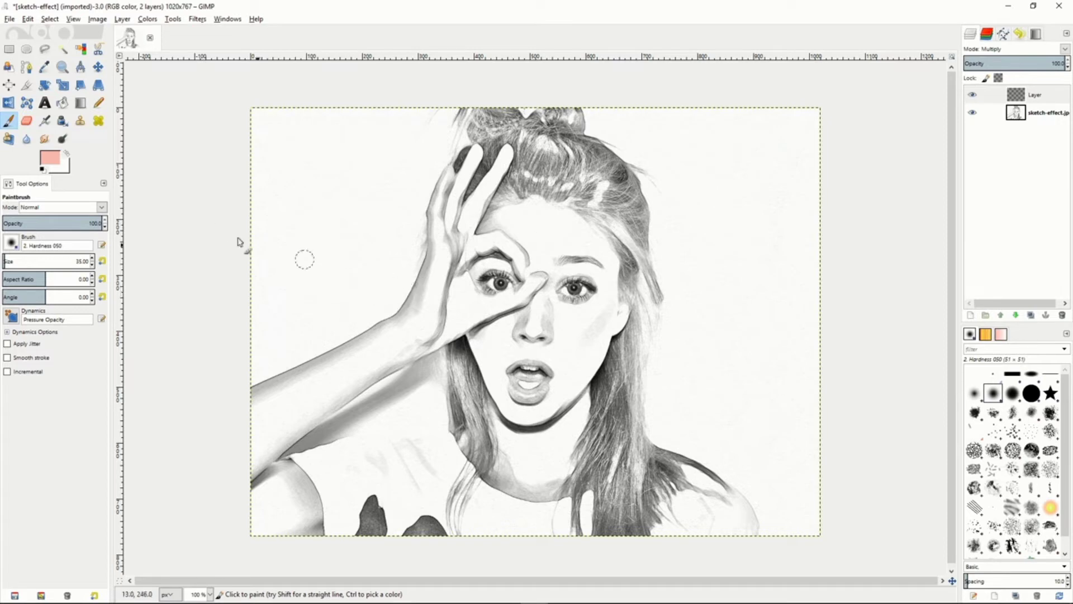
Step: Paint the hand and face on the Multiply layer with the pink foreground colour e7b9b9, leaving the eyes and lips uncoloured
left_click(52, 158)
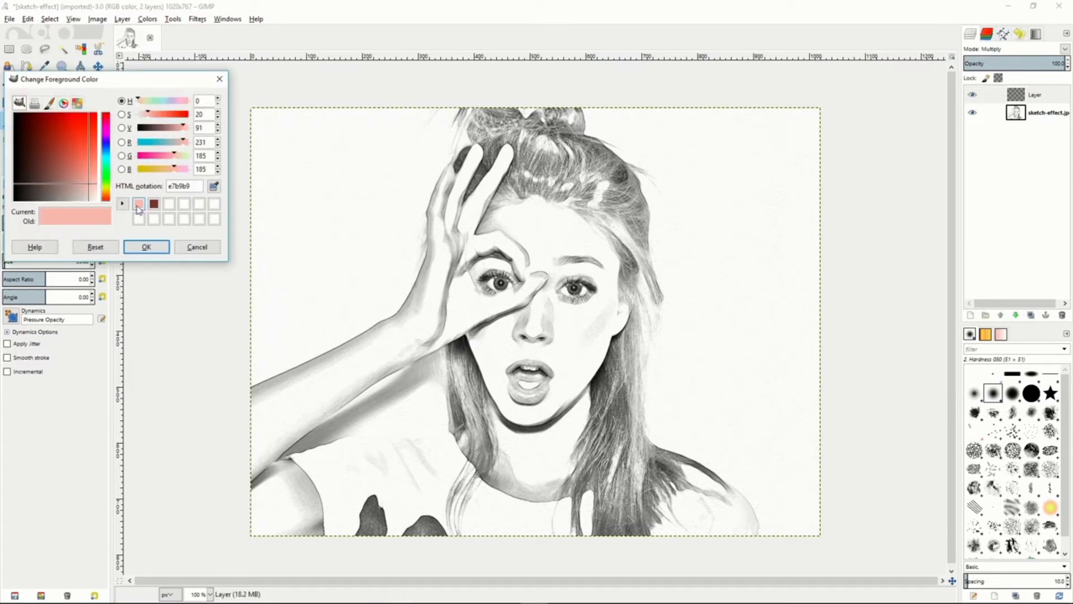
left_click(146, 249)
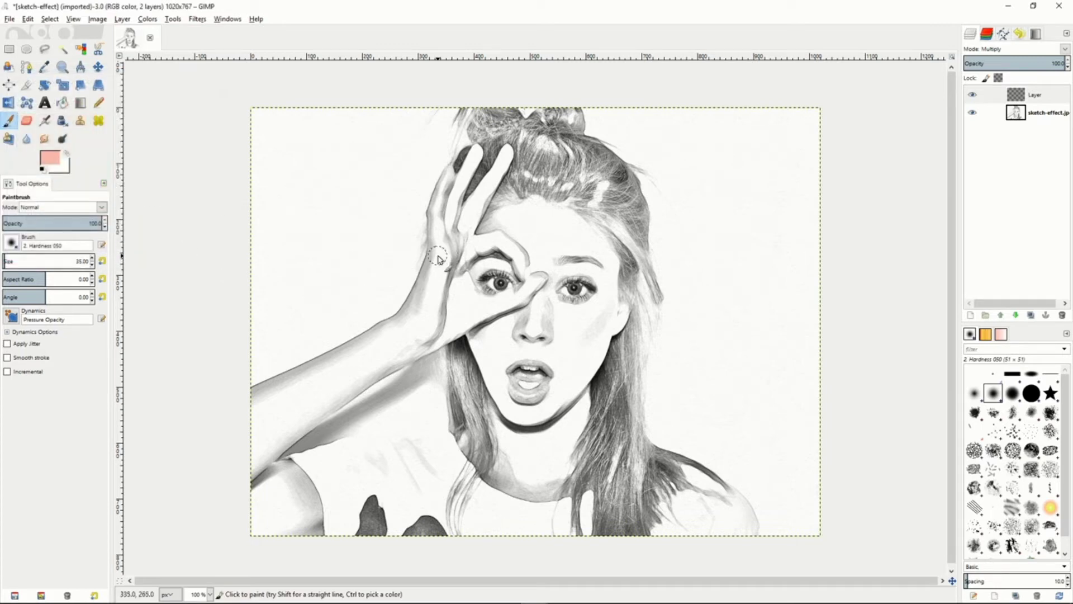
mouse_move(439, 259)
left_mouse_down()
mouse_move(449, 173)
mouse_move(435, 223)
mouse_move(448, 197)
mouse_move(447, 239)
mouse_move(478, 154)
mouse_move(452, 240)
mouse_move(477, 211)
mouse_move(474, 224)
mouse_move(465, 218)
mouse_move(453, 243)
mouse_move(502, 157)
left_mouse_up()
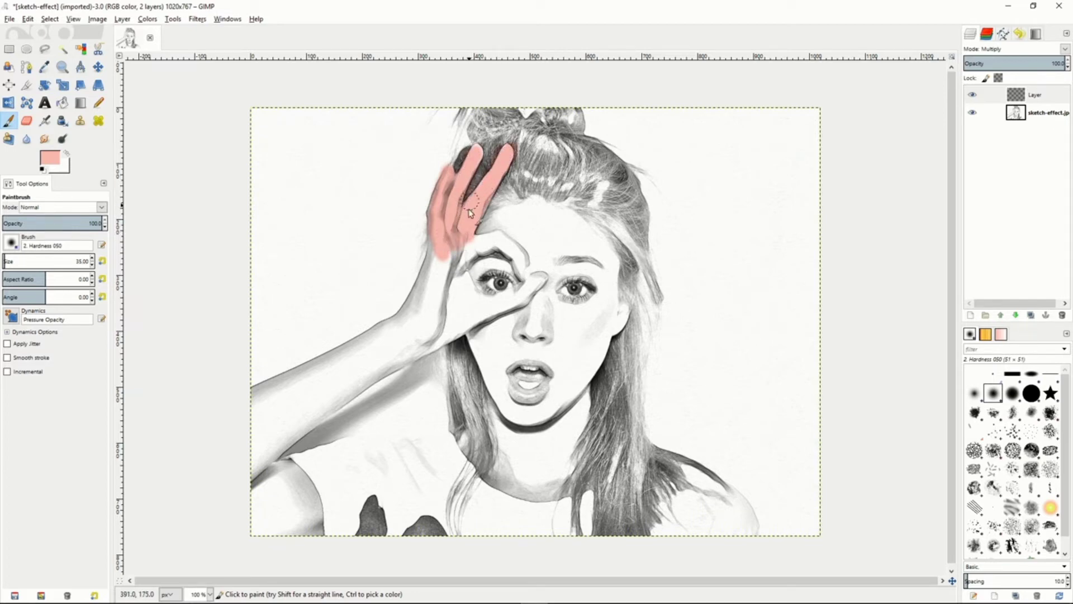
mouse_move(470, 212)
left_mouse_down()
mouse_move(470, 249)
mouse_move(512, 250)
mouse_move(468, 255)
mouse_move(518, 246)
mouse_move(510, 239)
mouse_move(533, 274)
mouse_move(508, 248)
mouse_move(526, 288)
mouse_move(525, 259)
mouse_move(537, 290)
mouse_move(534, 275)
mouse_move(513, 304)
mouse_move(537, 276)
mouse_move(494, 310)
mouse_move(513, 293)
mouse_move(461, 314)
mouse_move(472, 316)
mouse_move(449, 246)
mouse_move(450, 275)
mouse_move(437, 282)
mouse_move(443, 249)
mouse_move(433, 281)
mouse_move(432, 261)
mouse_move(439, 312)
mouse_move(460, 284)
mouse_move(442, 335)
mouse_move(487, 305)
mouse_move(469, 310)
mouse_move(482, 281)
mouse_move(486, 295)
mouse_move(477, 261)
mouse_move(503, 266)
mouse_move(474, 261)
mouse_move(520, 281)
mouse_move(495, 255)
mouse_move(477, 271)
mouse_move(510, 219)
mouse_move(485, 231)
mouse_move(513, 205)
mouse_move(545, 206)
mouse_move(522, 204)
mouse_move(511, 224)
mouse_move(566, 228)
mouse_move(508, 236)
mouse_move(573, 219)
mouse_move(577, 241)
mouse_move(623, 246)
mouse_move(576, 229)
mouse_move(615, 268)
mouse_move(603, 248)
mouse_move(546, 242)
mouse_move(589, 254)
mouse_move(539, 264)
mouse_move(581, 265)
mouse_move(553, 255)
mouse_move(600, 266)
mouse_move(618, 321)
mouse_move(634, 307)
mouse_move(604, 332)
mouse_move(584, 290)
mouse_move(566, 283)
mouse_move(551, 304)
mouse_move(556, 296)
mouse_move(579, 313)
mouse_move(537, 305)
mouse_move(486, 352)
mouse_move(522, 409)
mouse_move(565, 387)
mouse_move(601, 288)
mouse_move(613, 304)
mouse_move(523, 294)
left_mouse_up()
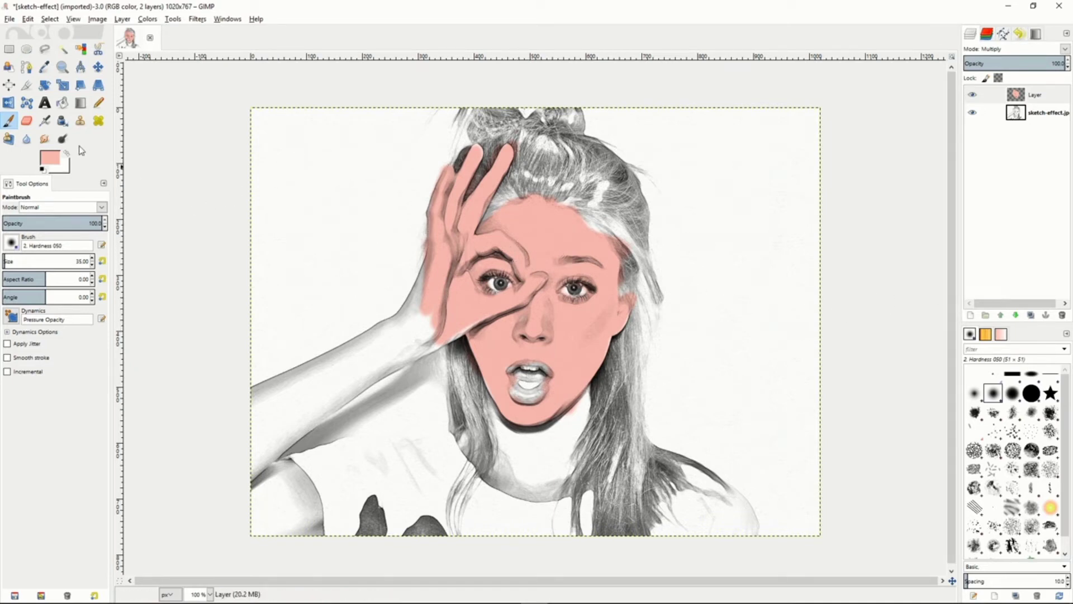
Step: Burn the midtones of the pink skin along the hairline and face edges, reducing the brush size to 15
left_click(62, 138)
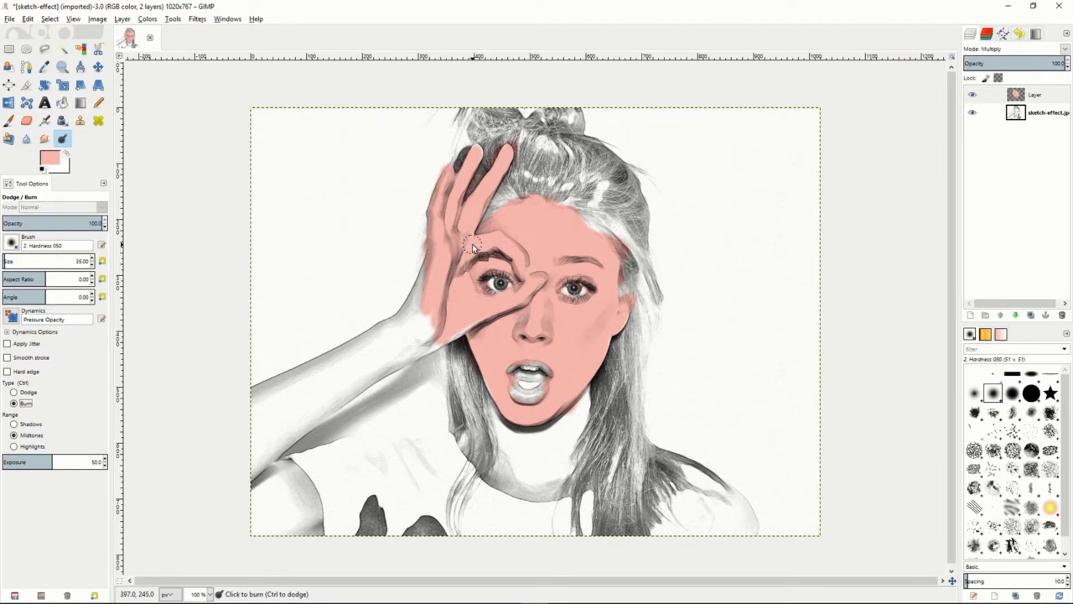
key("bracketleft")
key("braceleft")
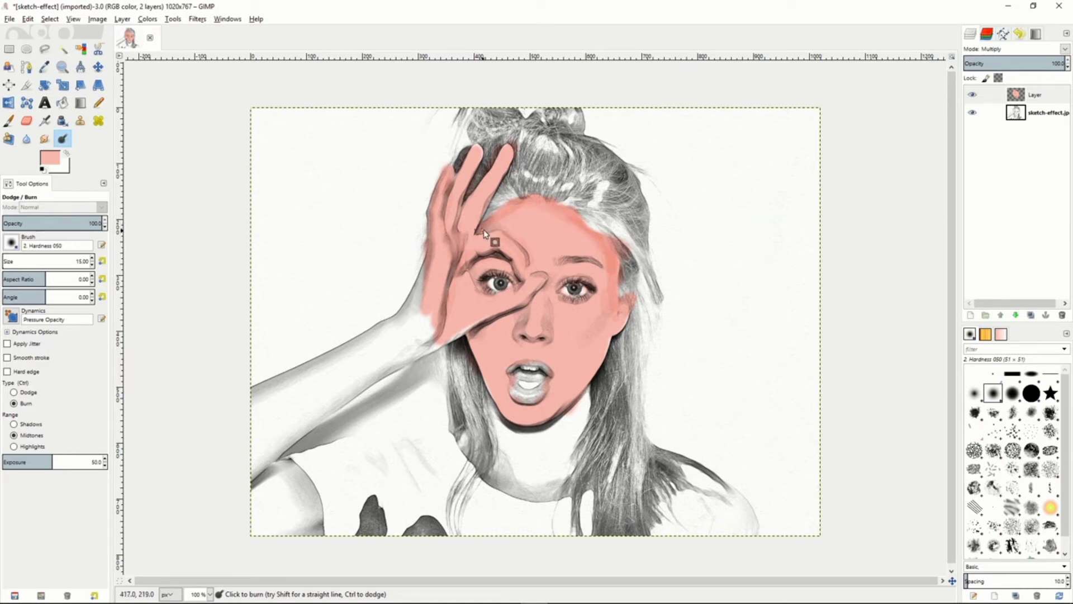
Step: Lower the Smudge rate and blend the burned shading along the forehead and the side of the face
key("s")
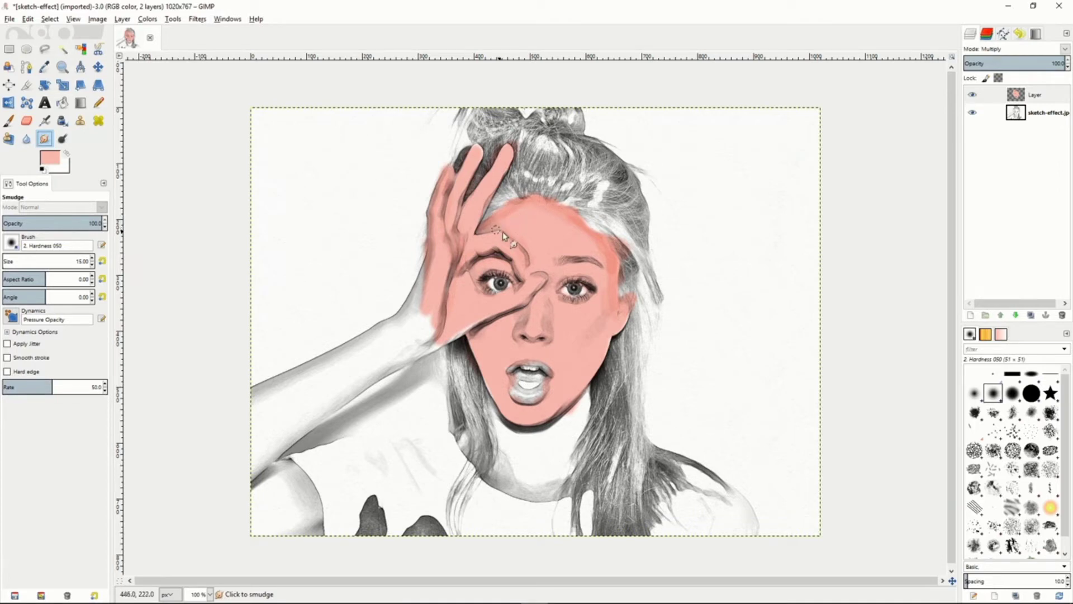
left_click_drag(38, 391, 13, 388)
mouse_move(494, 223)
left_mouse_down()
mouse_move(498, 218)
mouse_move(527, 205)
mouse_move(573, 220)
mouse_move(566, 228)
mouse_move(578, 224)
mouse_move(605, 250)
mouse_move(599, 243)
mouse_move(613, 281)
left_mouse_up()
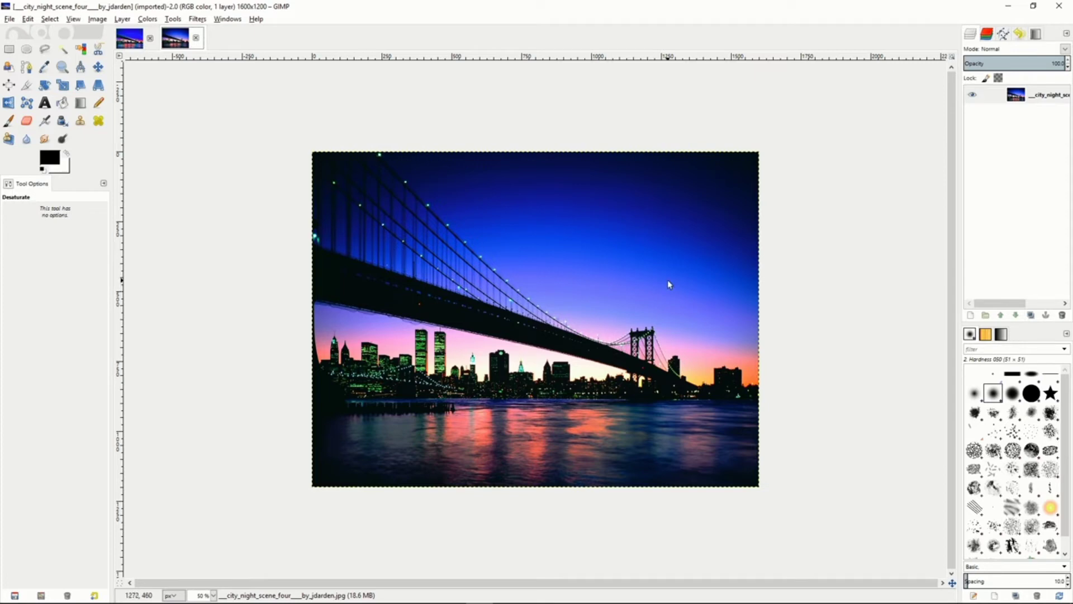
Step: Duplicate the bridge photo layer and apply Advanced Tone Mapping with blur 10, blurred opacity 75, merged opacity 90 and 5 copies
right_click(998, 96)
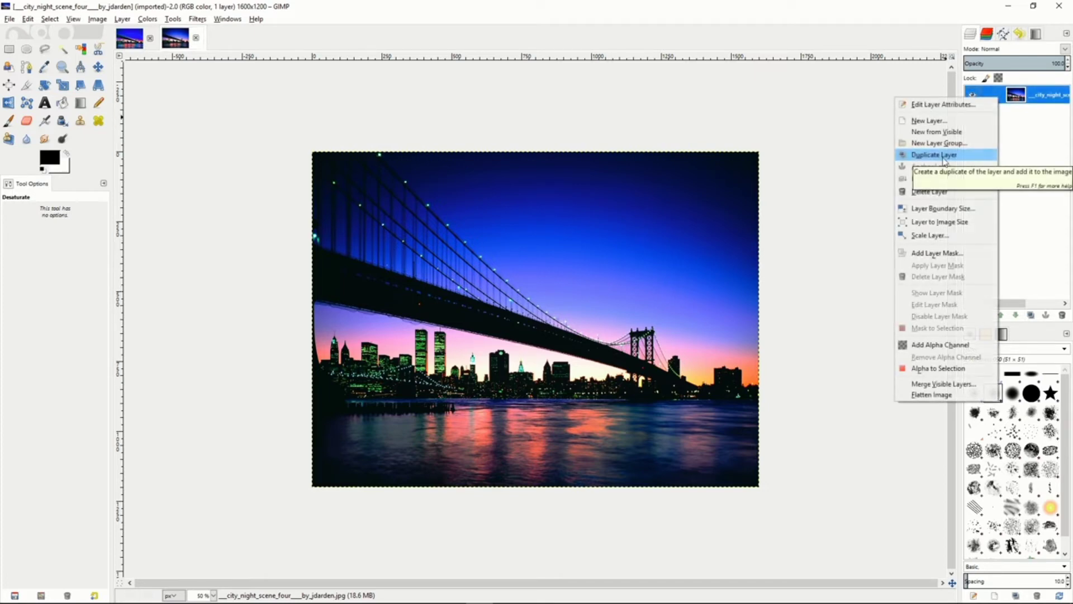
left_click(943, 155)
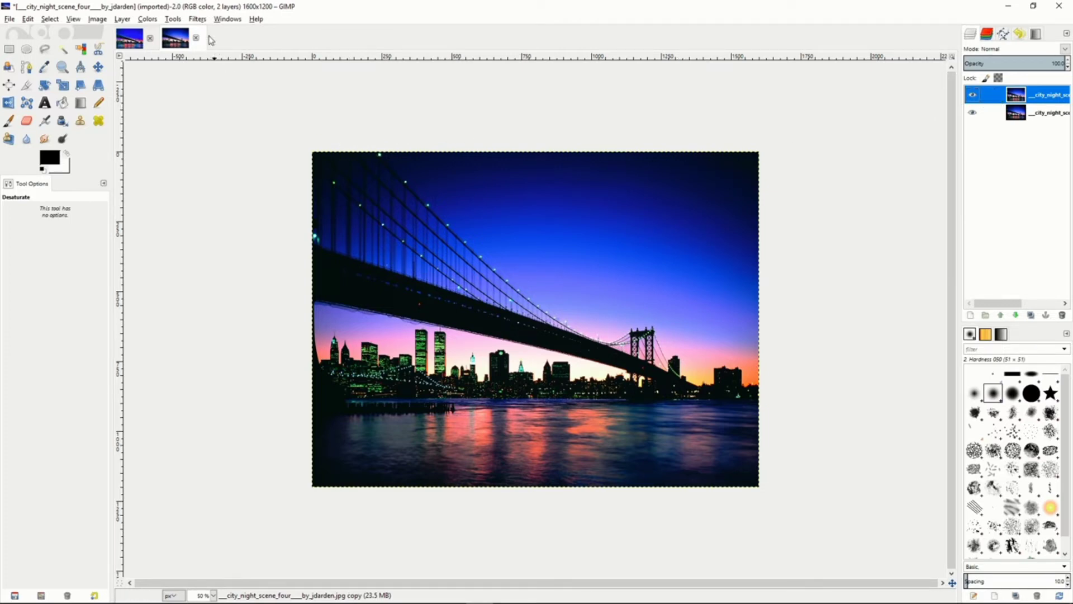
left_click(198, 19)
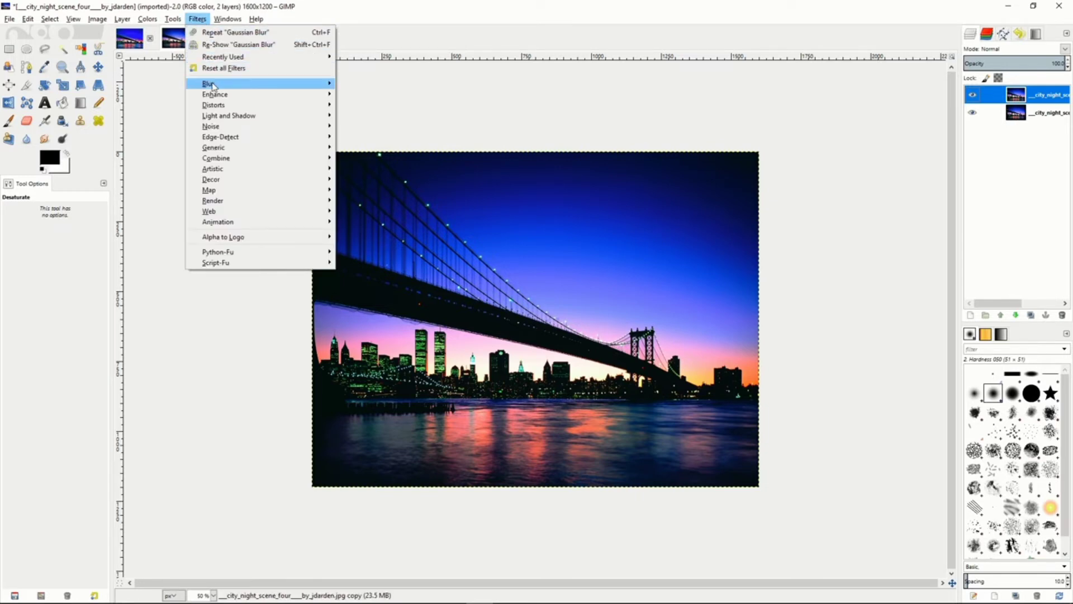
mouse_move(216, 98)
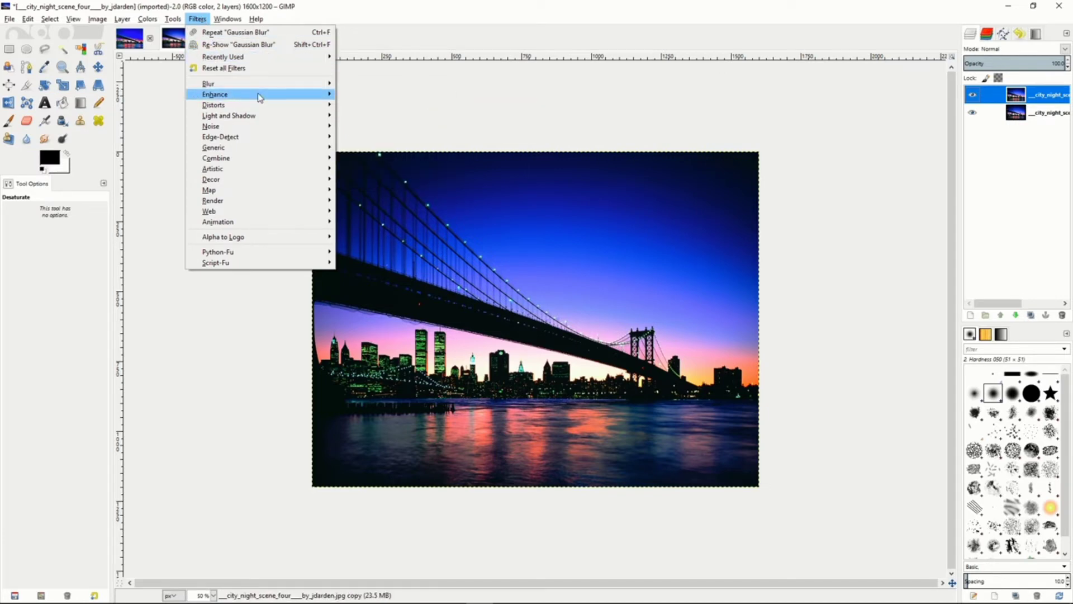
left_click(376, 96)
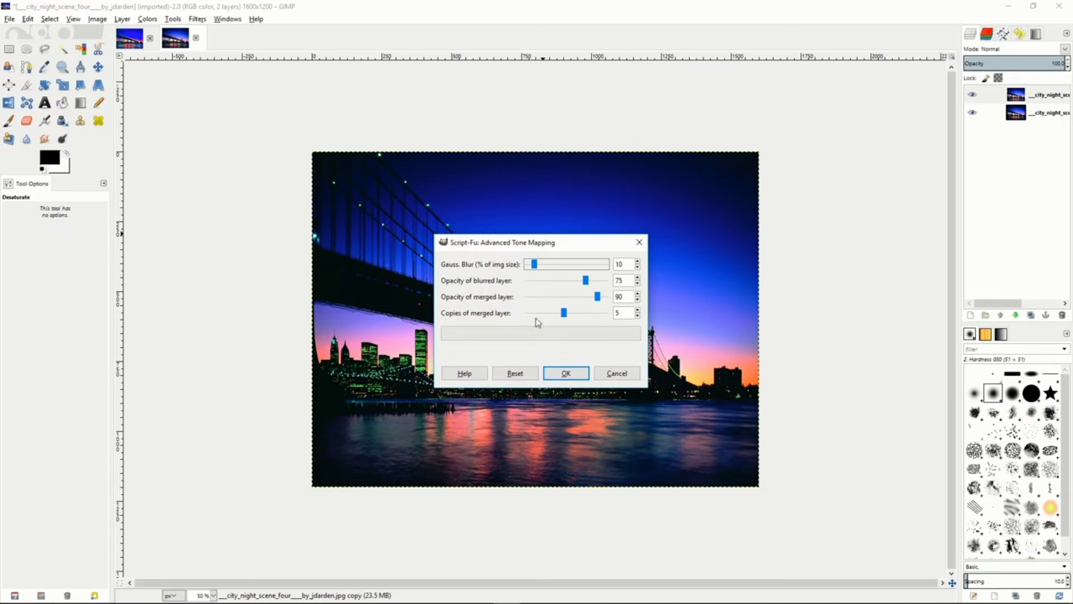
left_click(566, 315)
mouse_move(567, 316)
left_mouse_down()
mouse_move(534, 317)
mouse_move(562, 317)
left_mouse_up()
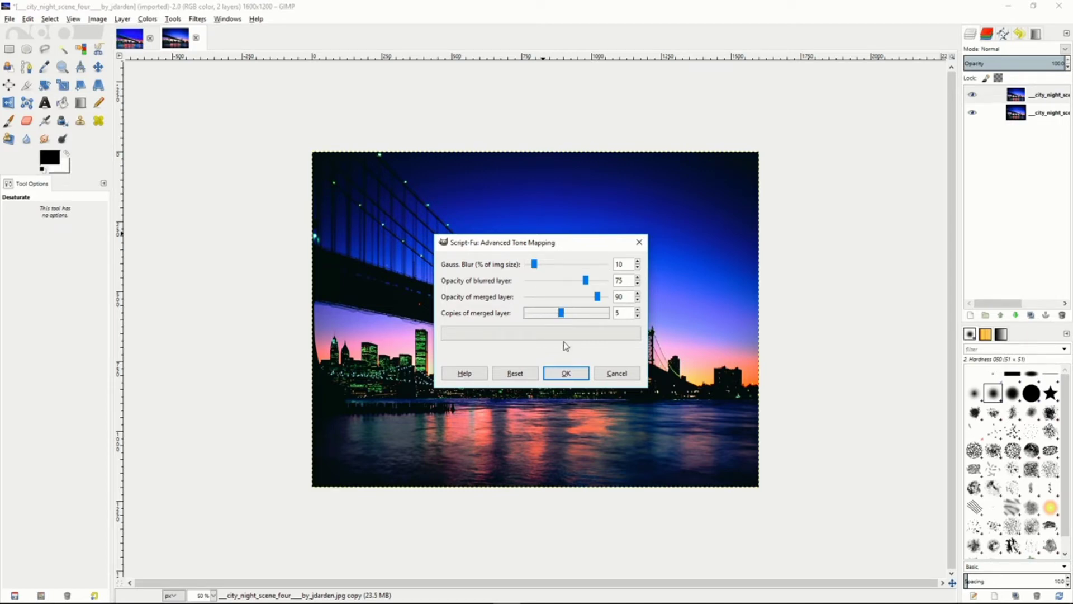
left_click(566, 374)
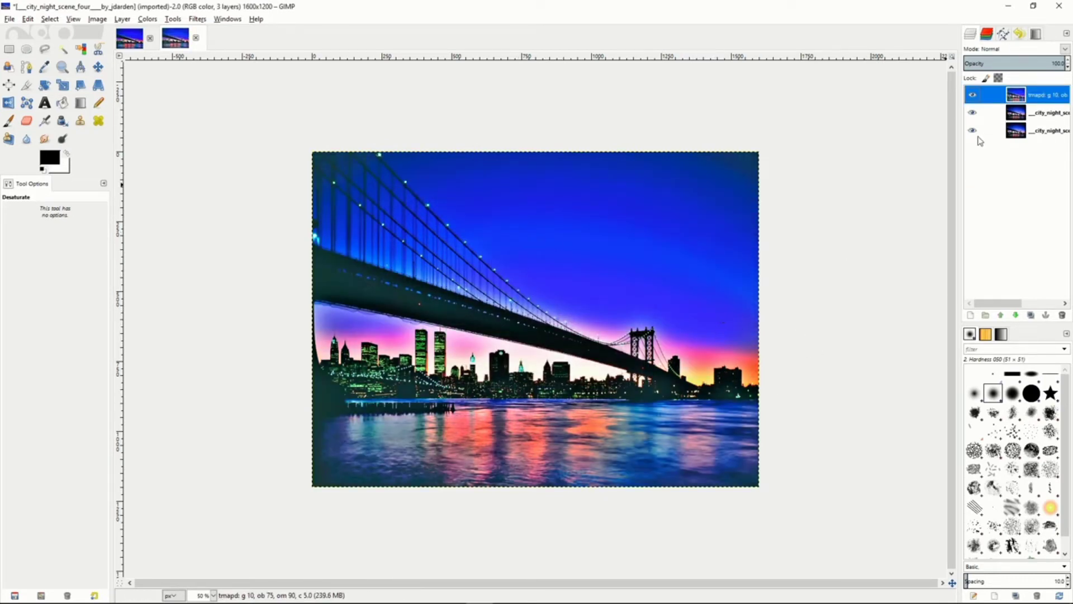
Step: Merge the tone-mapped result down into a single layer and set its Levels midtone input to 0.92
right_click(1002, 98)
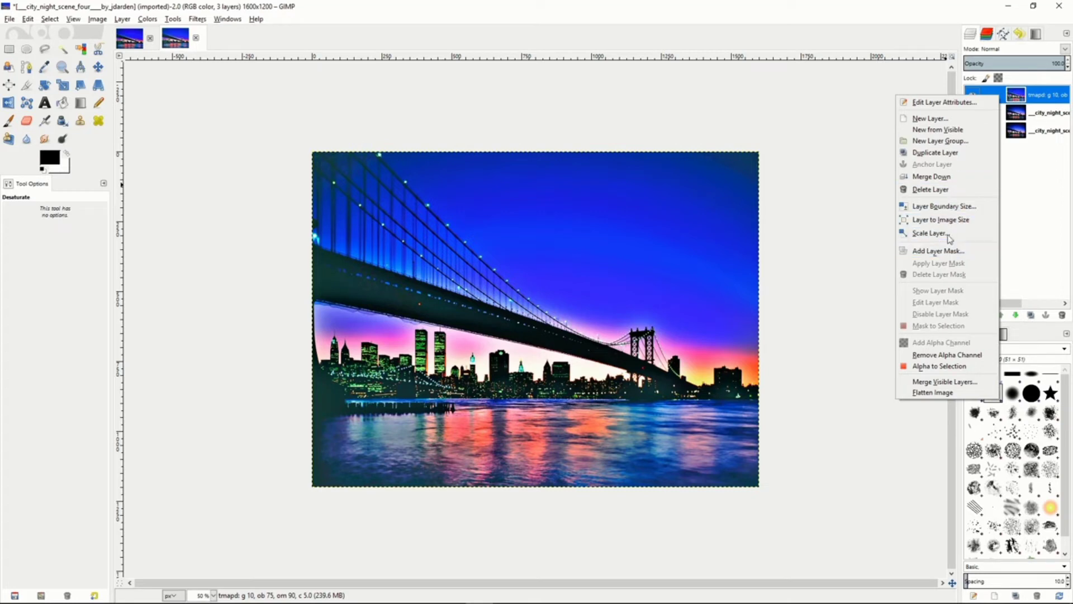
left_click(943, 178)
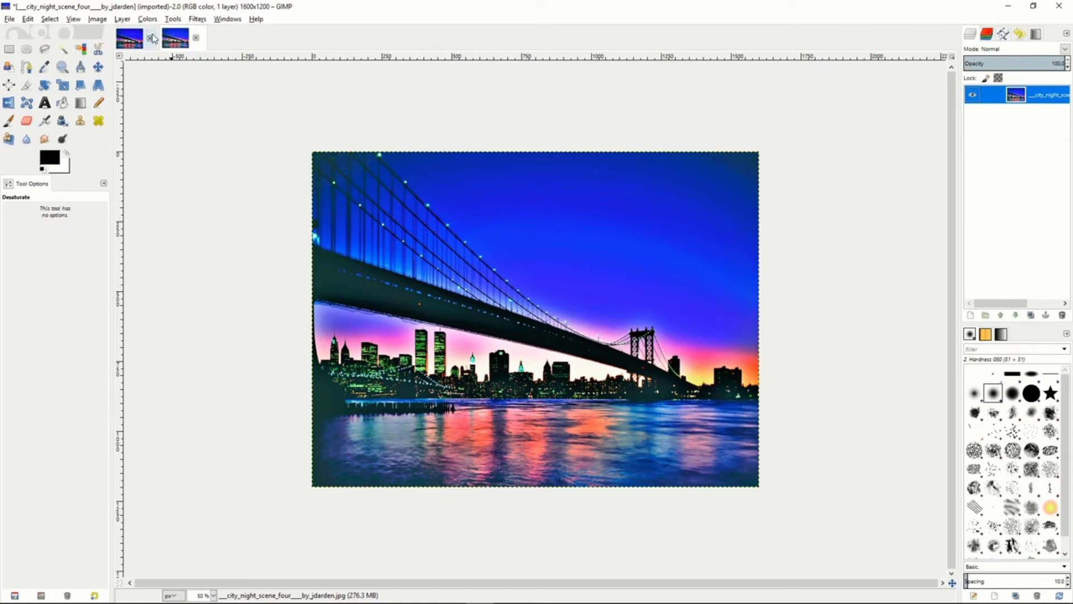
left_click(147, 19)
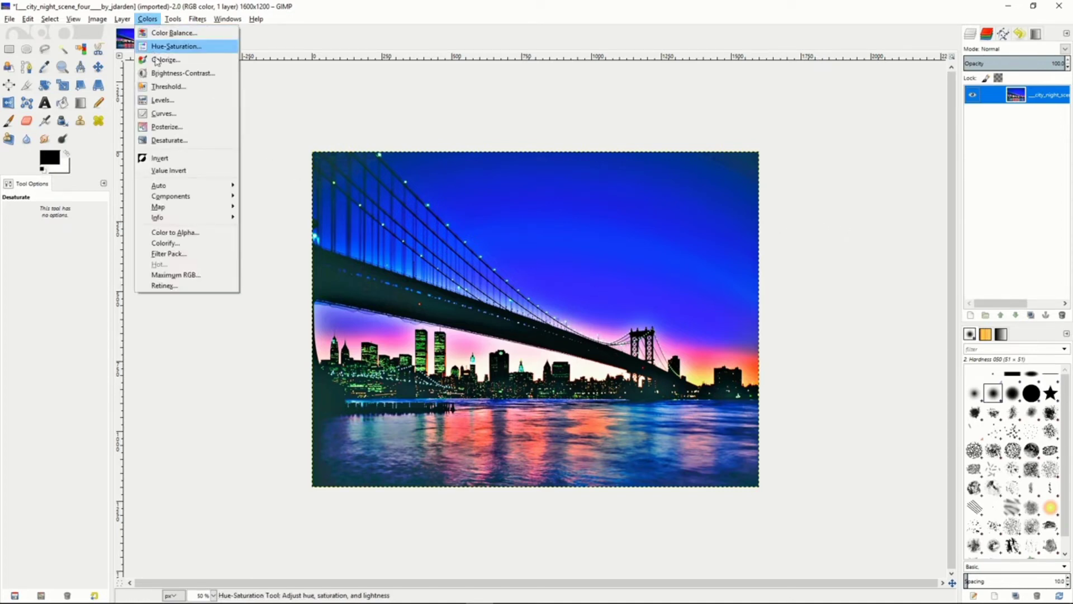
left_click(161, 100)
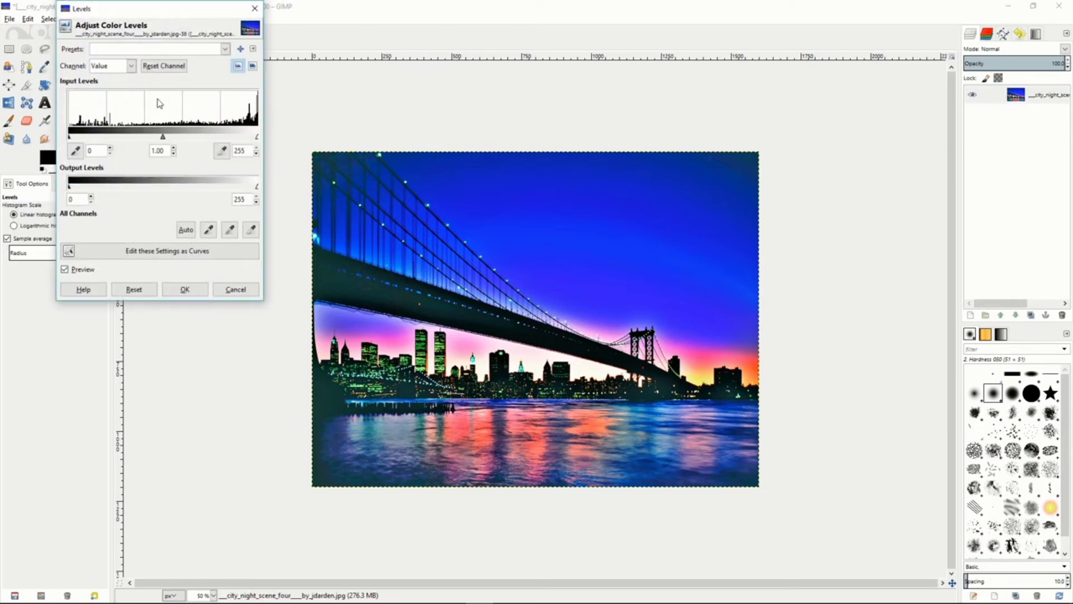
left_click(173, 154)
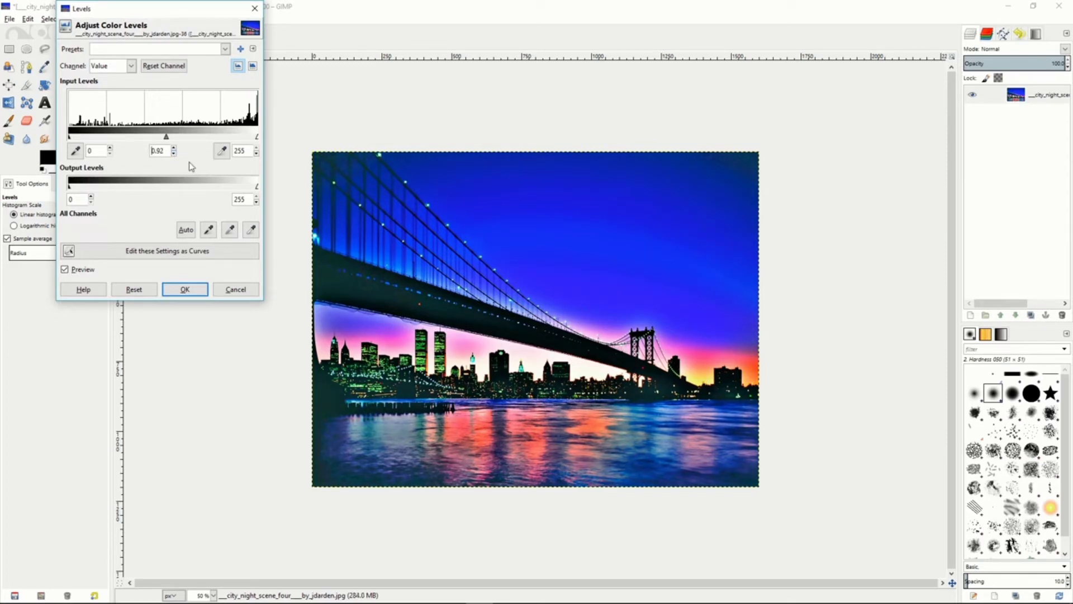
left_click(184, 289)
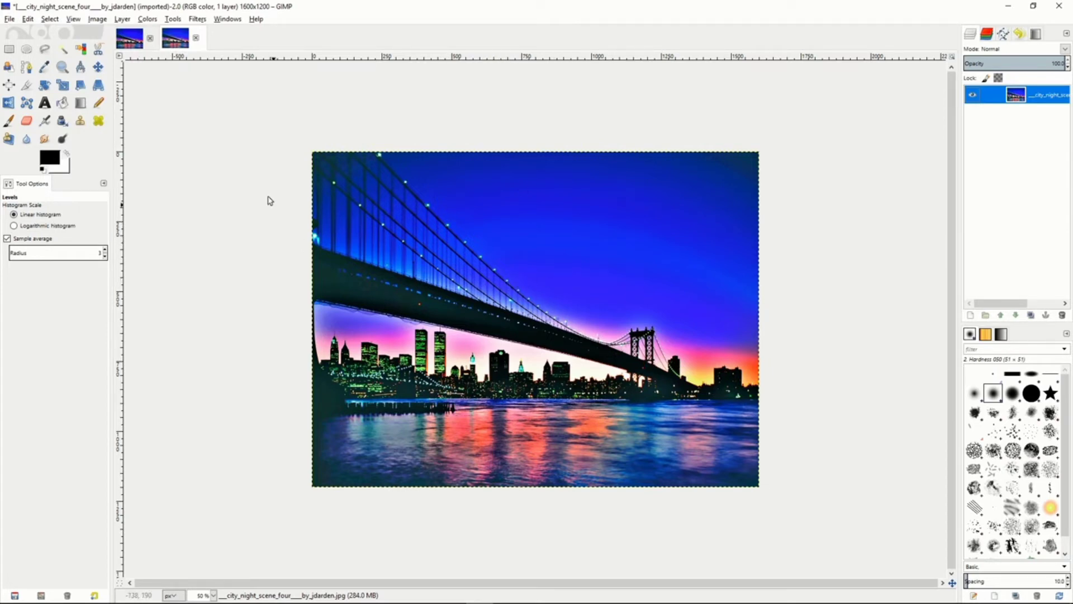
Step: Duplicate the merged bridge layer and desaturate the copy by Lightness, after comparing the Luminosity and Average shades
right_click(1000, 99)
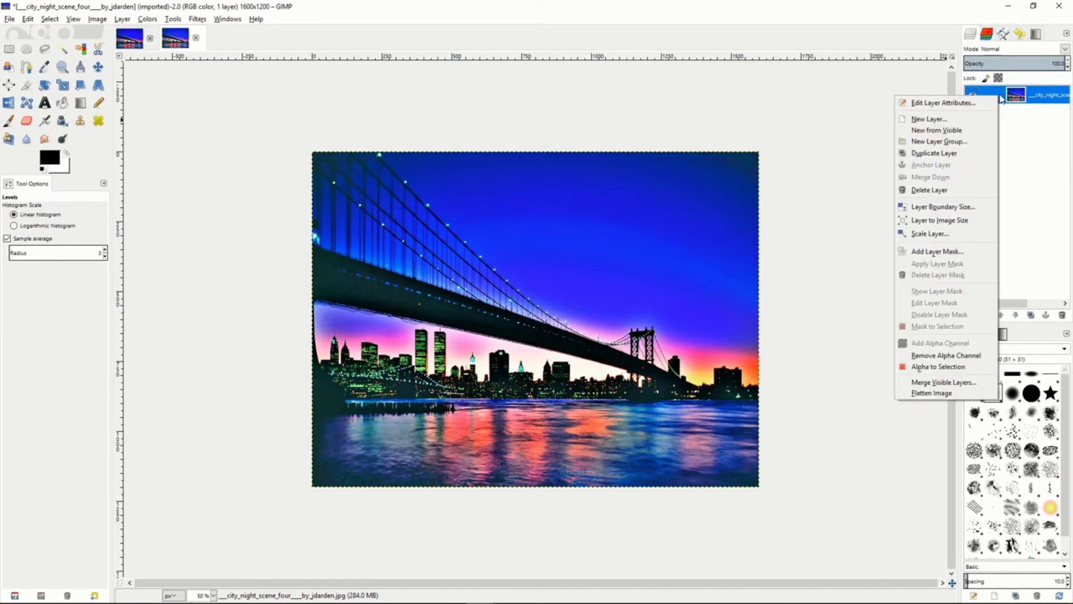
left_click(938, 155)
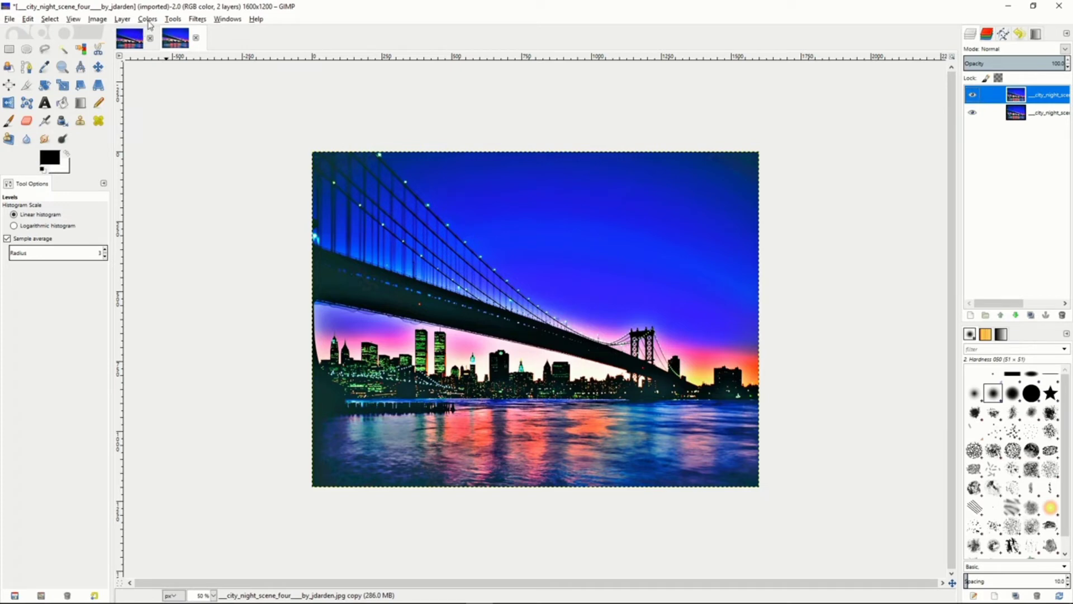
left_click(148, 19)
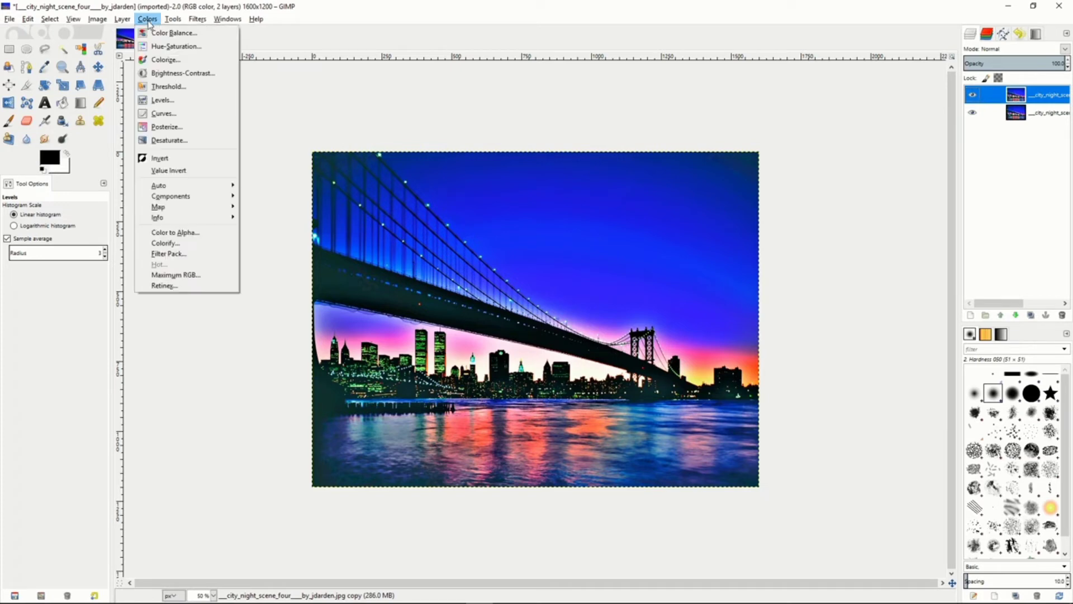
left_click(157, 141)
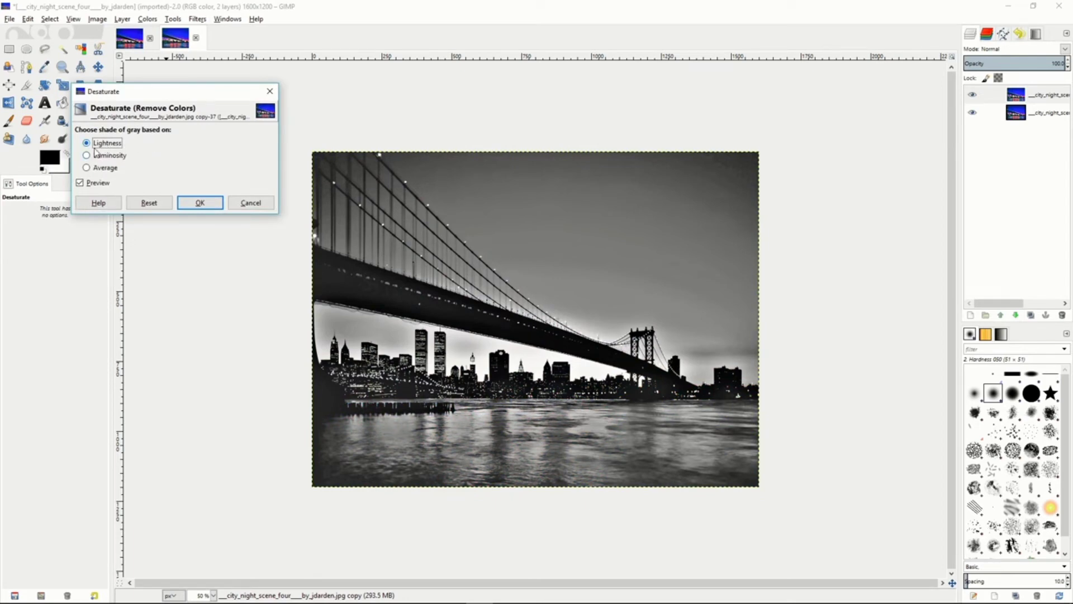
left_click(98, 156)
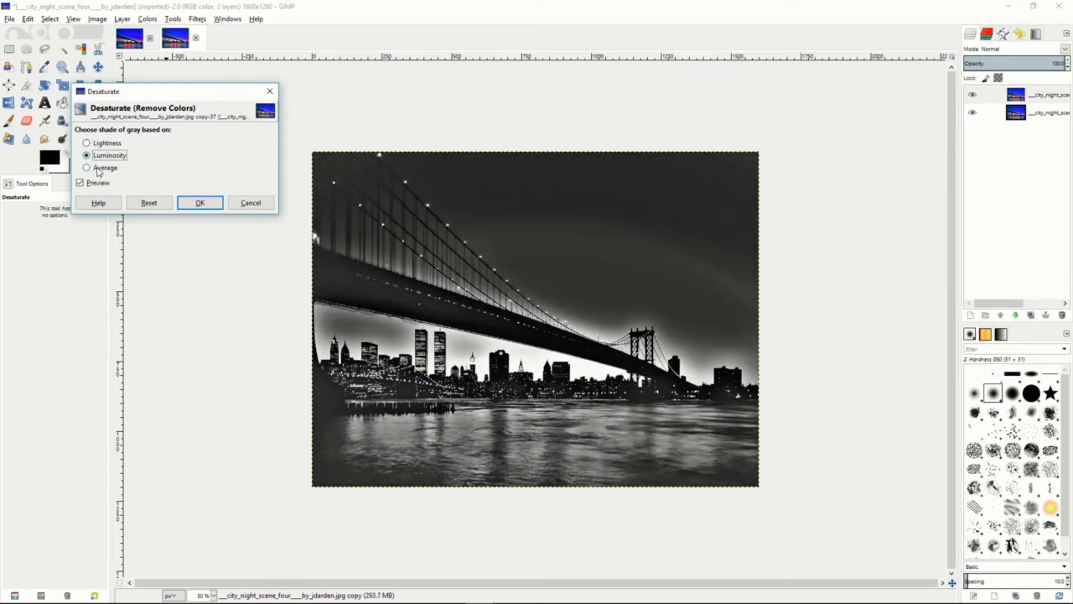
left_click(100, 168)
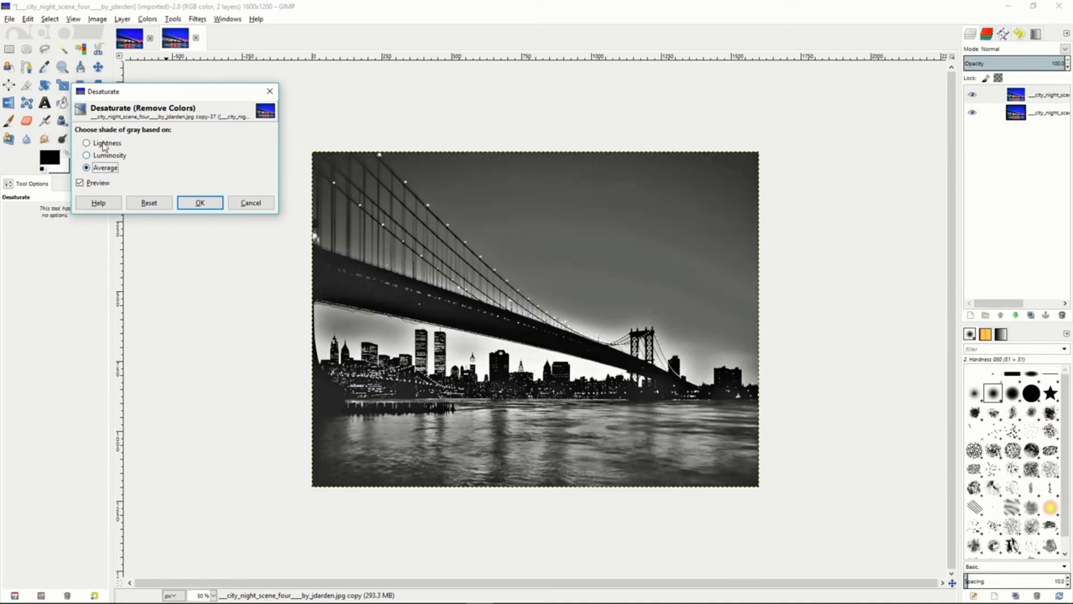
left_click(103, 146)
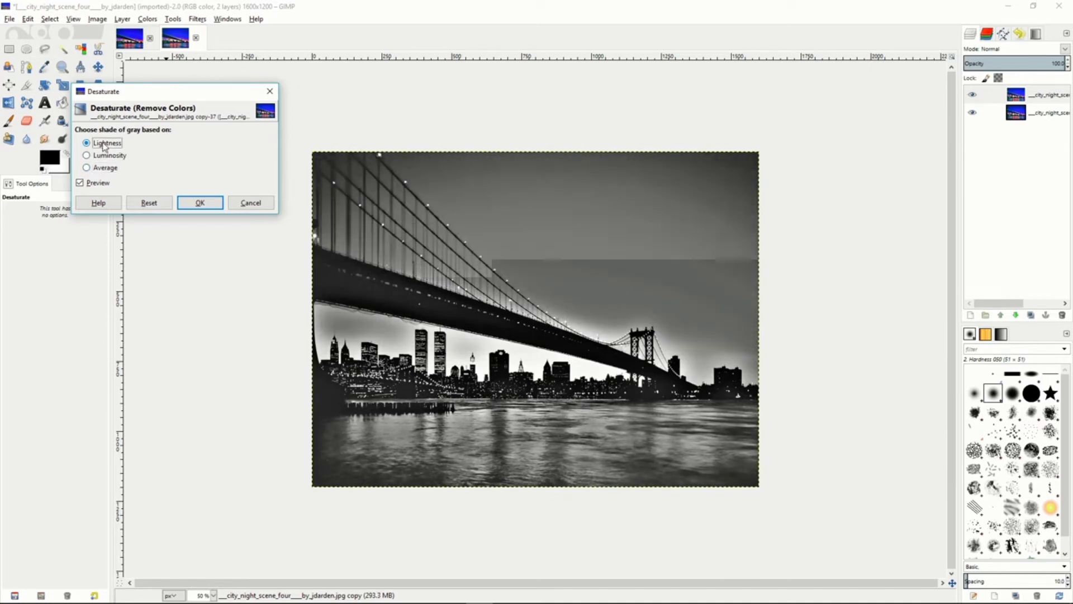
left_click(200, 203)
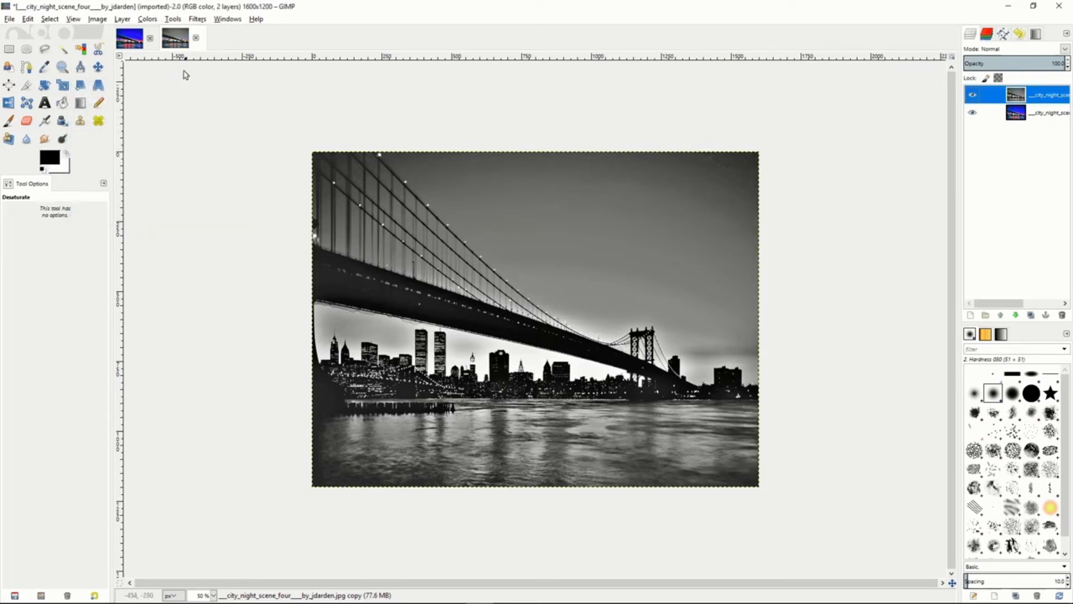
Step: Invert the desaturated bridge layer and soften it with an RLE Gaussian Blur
left_click(148, 19)
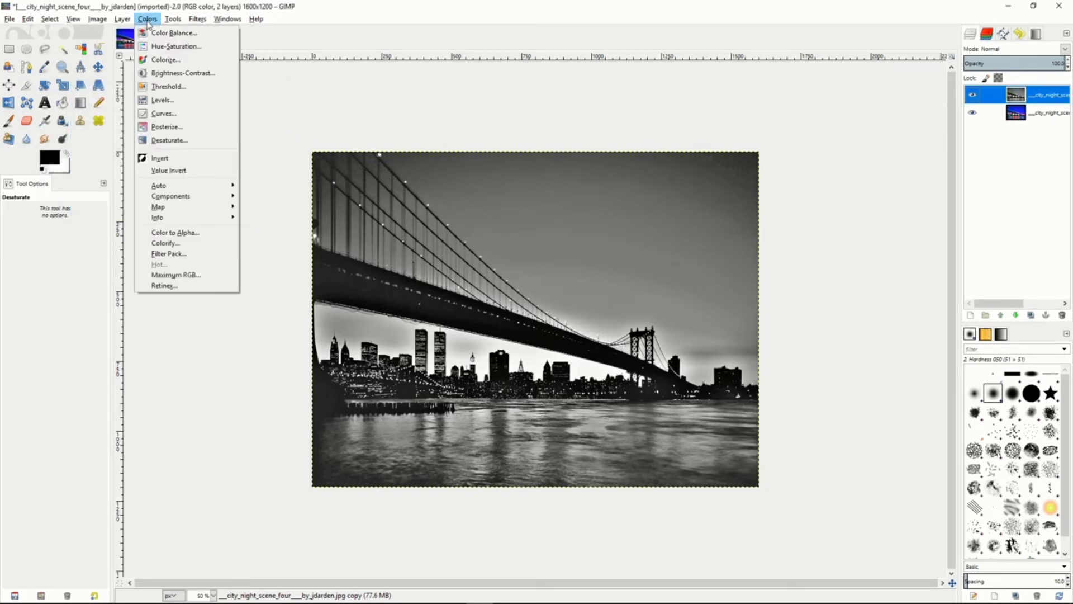
left_click(169, 160)
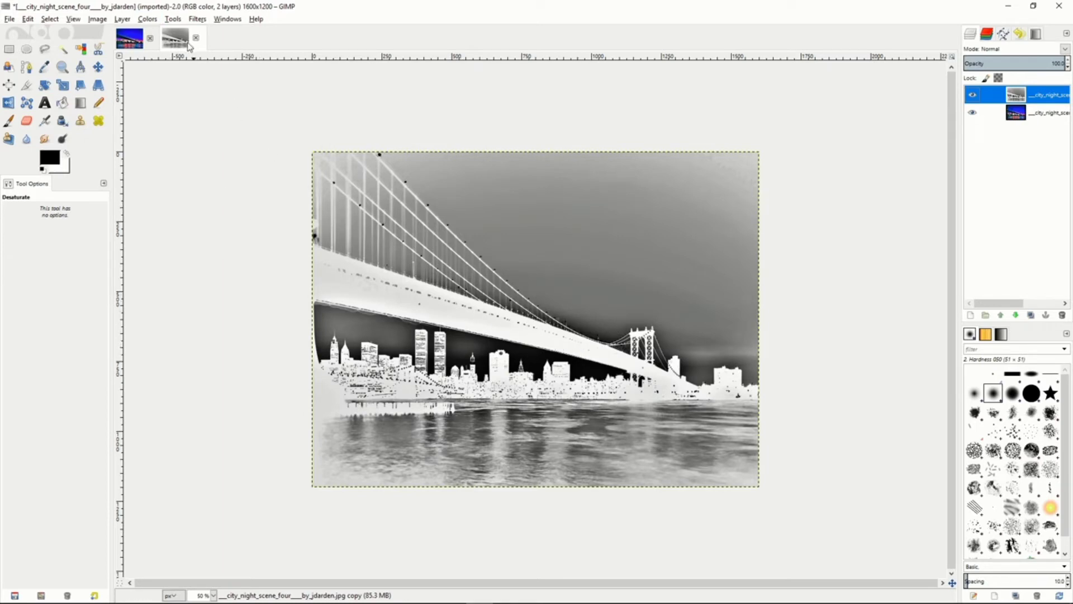
left_click(173, 20)
mouse_move(197, 19)
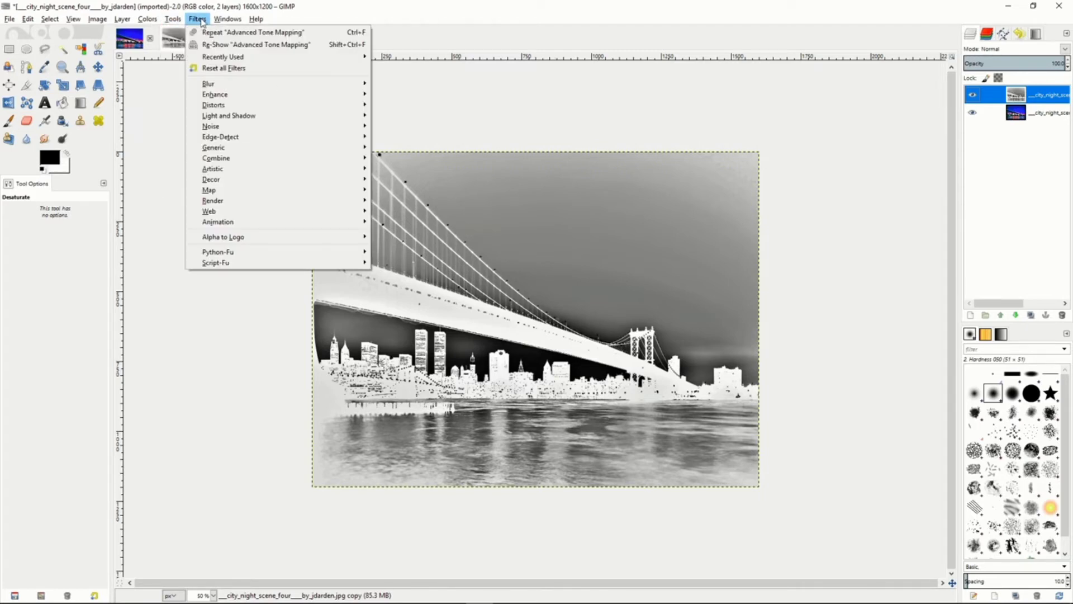
mouse_move(220, 86)
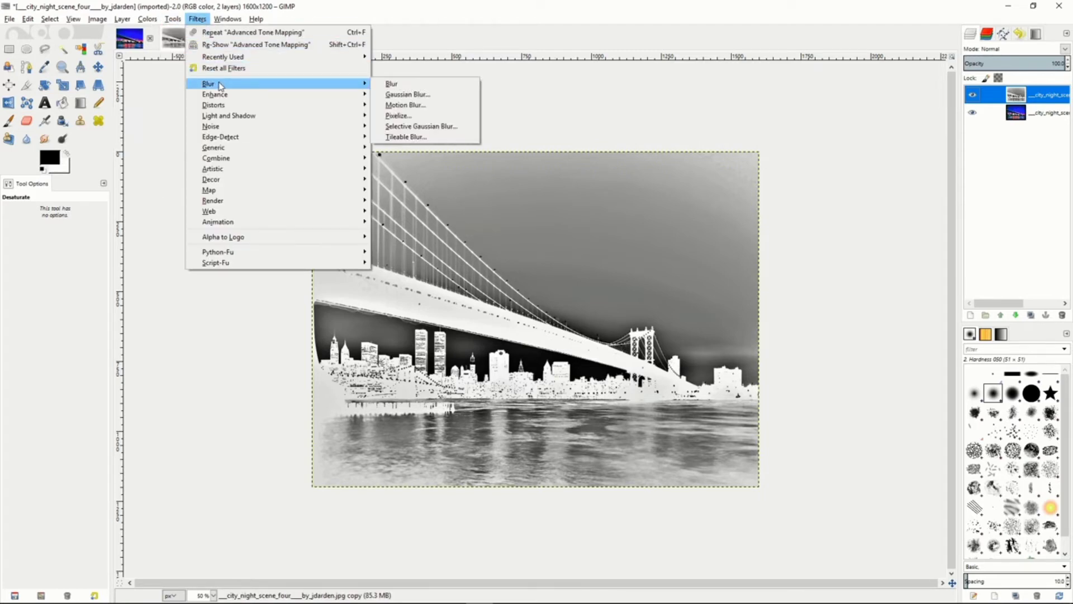
left_click(423, 96)
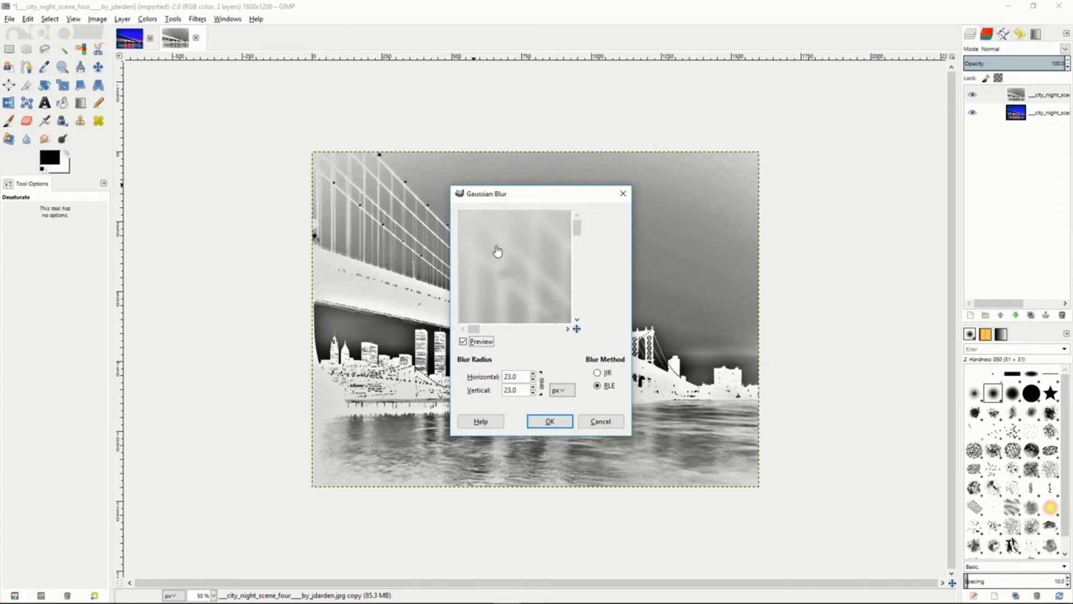
left_click(534, 379)
left_click(533, 379)
left_click(534, 375)
left_click(550, 422)
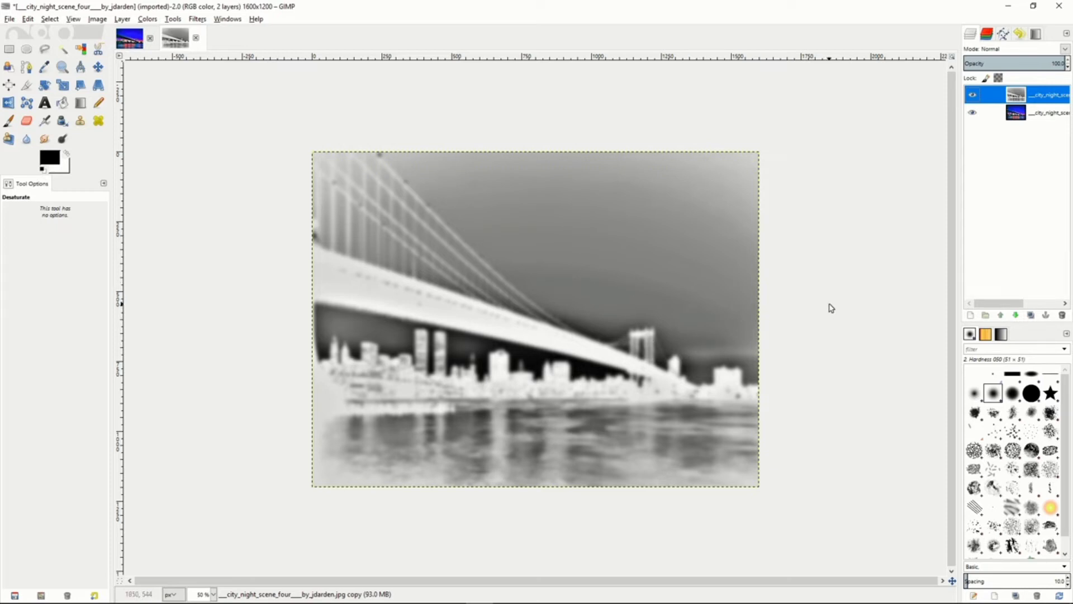
Step: Blend the blurred inverted bridge layer in Overlay mode at 48 opacity and merge it down into the layer below
left_click(1065, 49)
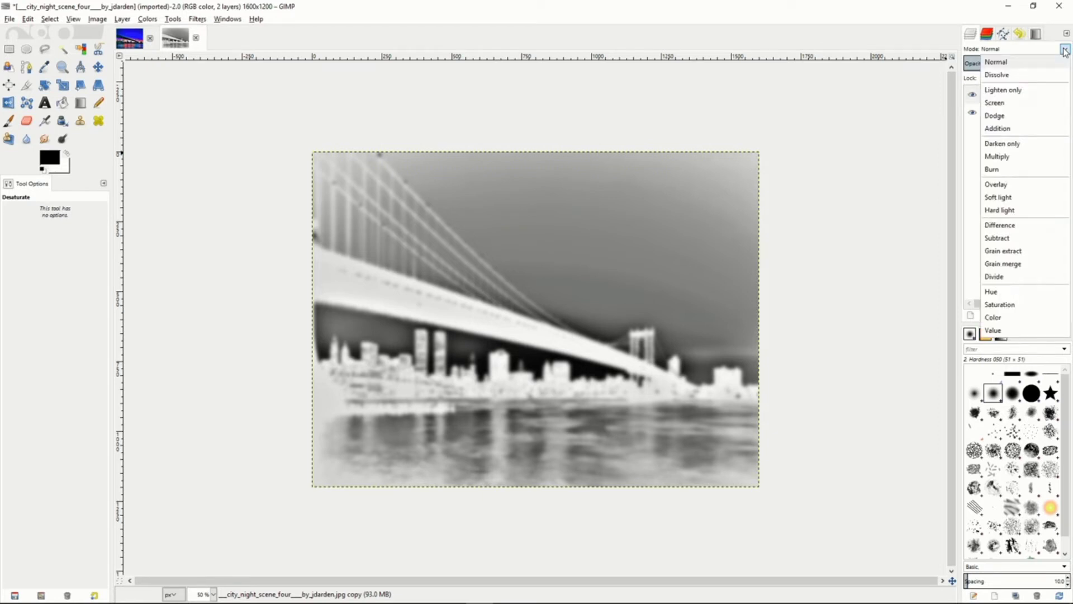
left_click(1000, 191)
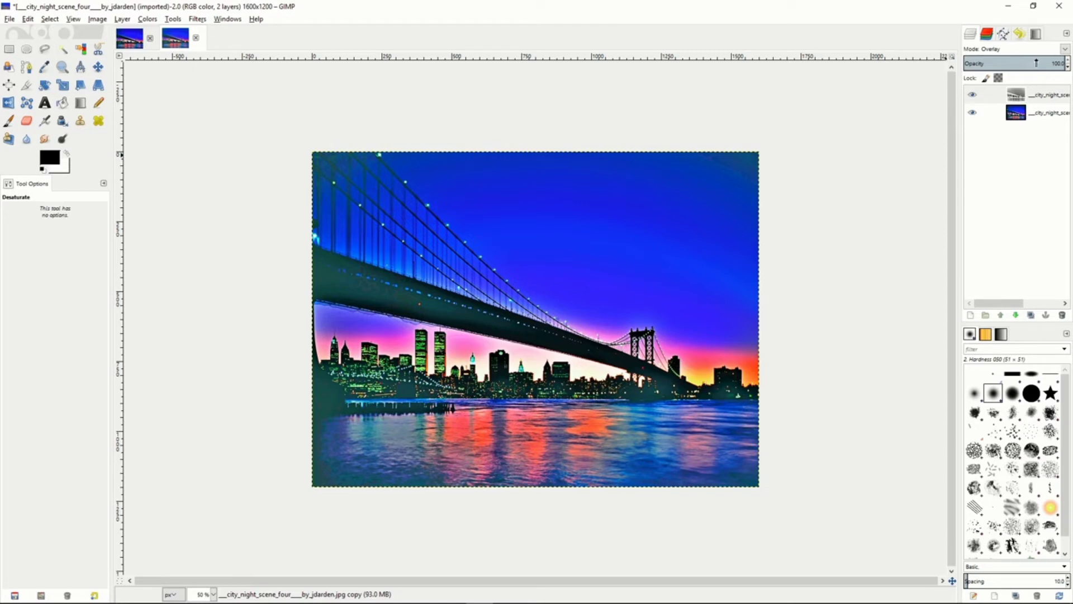
left_click_drag(1036, 63, 1013, 63)
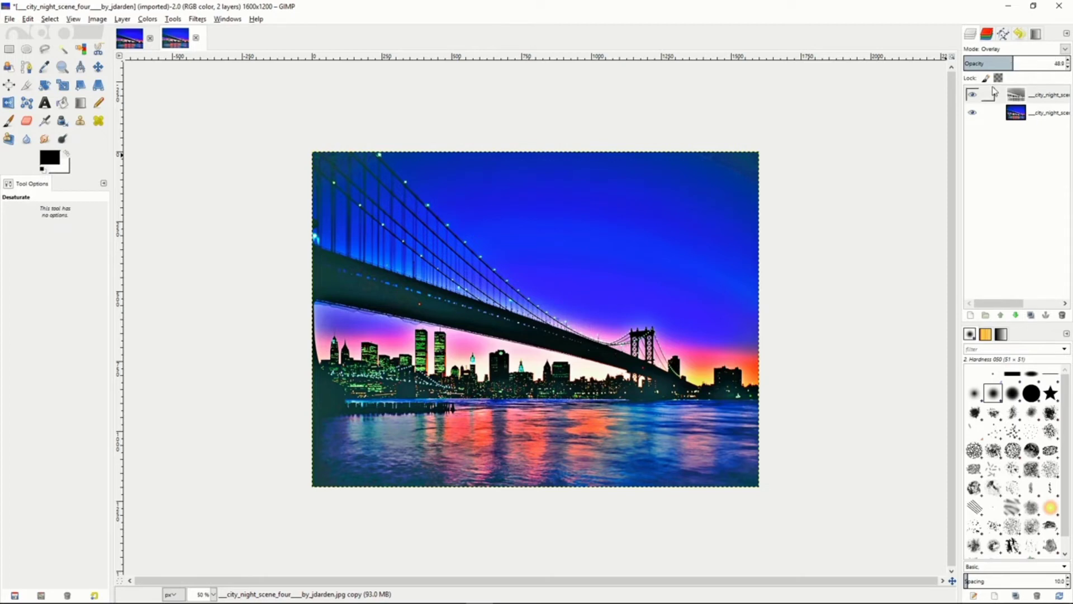
right_click(1001, 100)
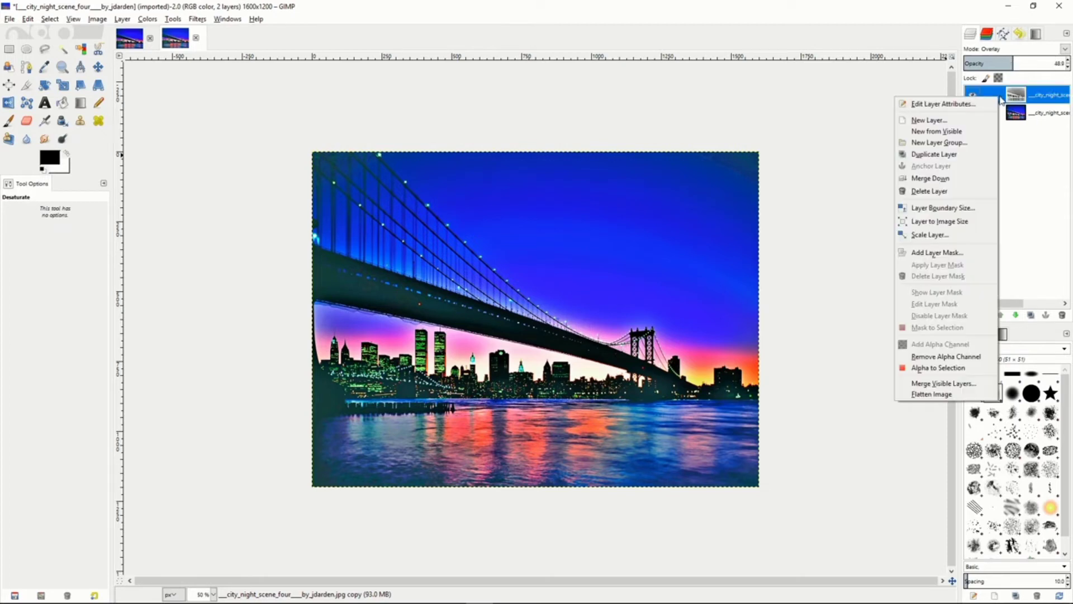
left_click(931, 179)
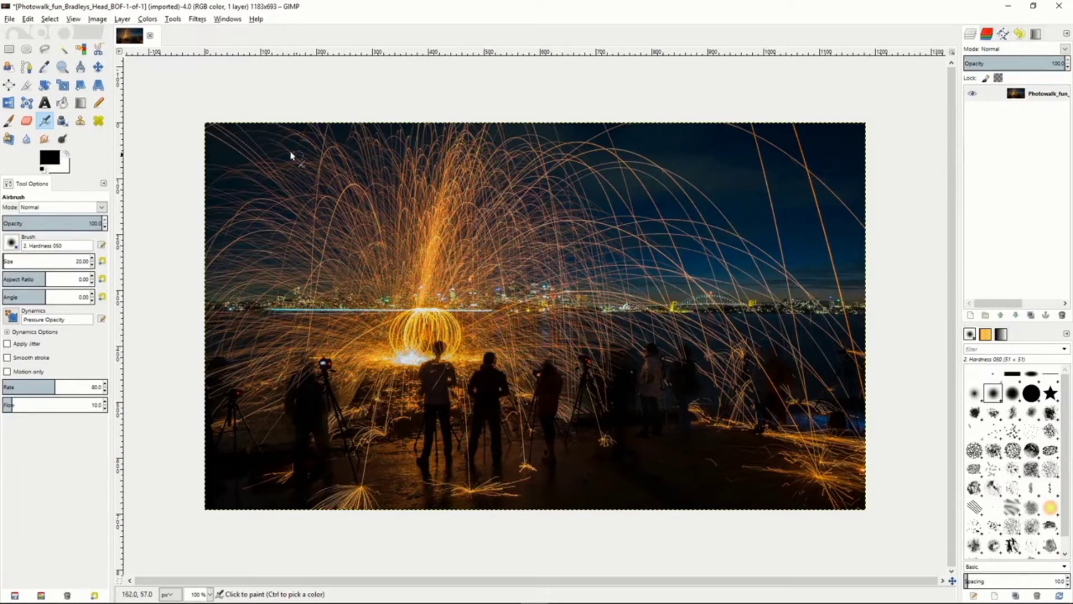
Step: Try an RLE Gaussian Blur with a reduced radius on the sparks night photo, and undo the blur
left_click(197, 20)
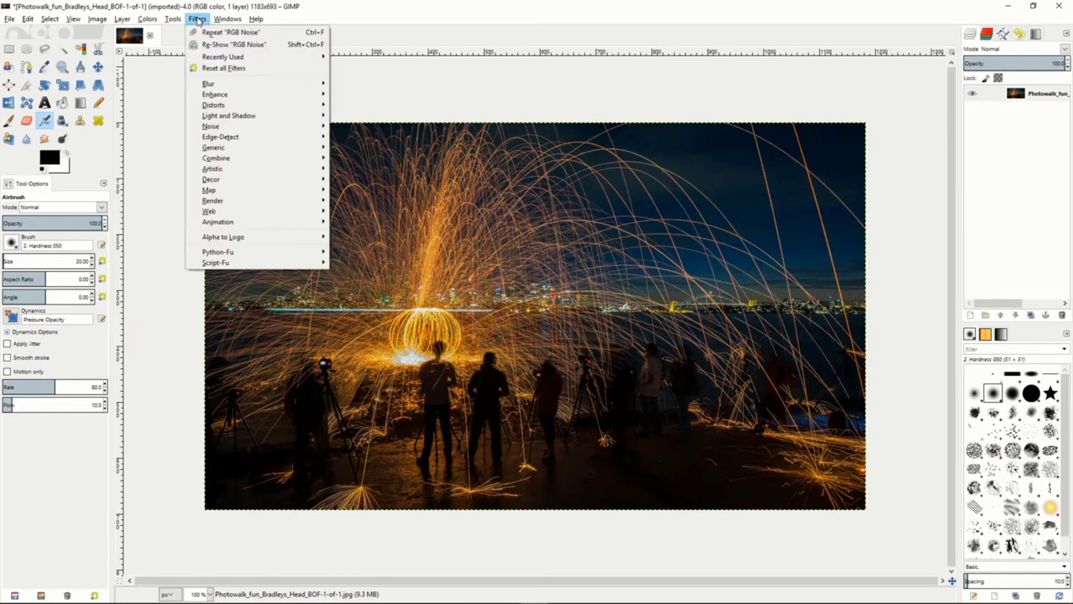
mouse_move(221, 85)
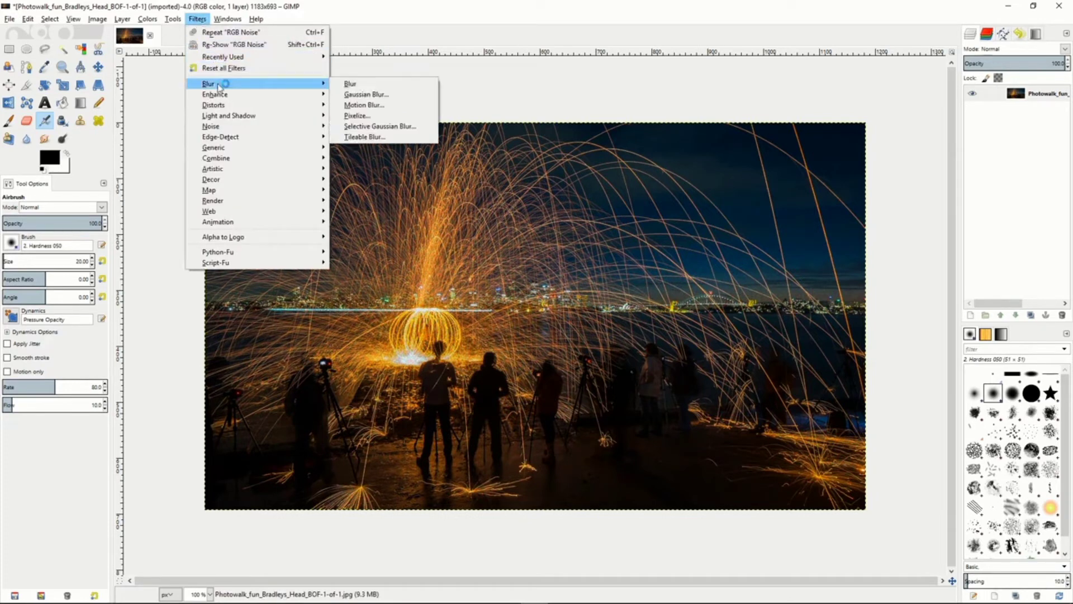
left_click(365, 96)
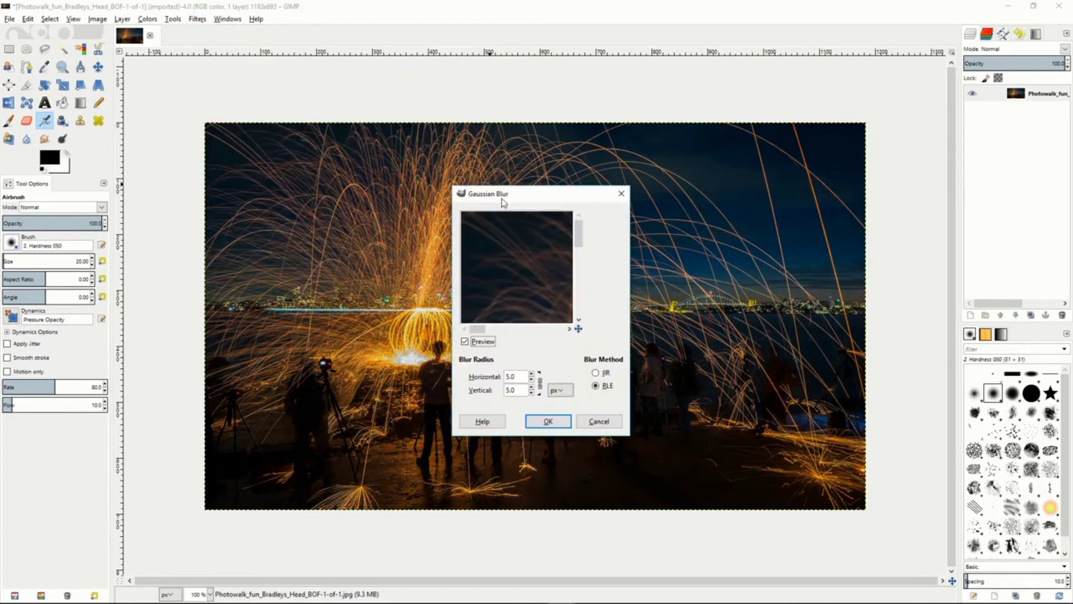
left_click(532, 380)
left_click(532, 380)
left_click(531, 381)
left_click(548, 421)
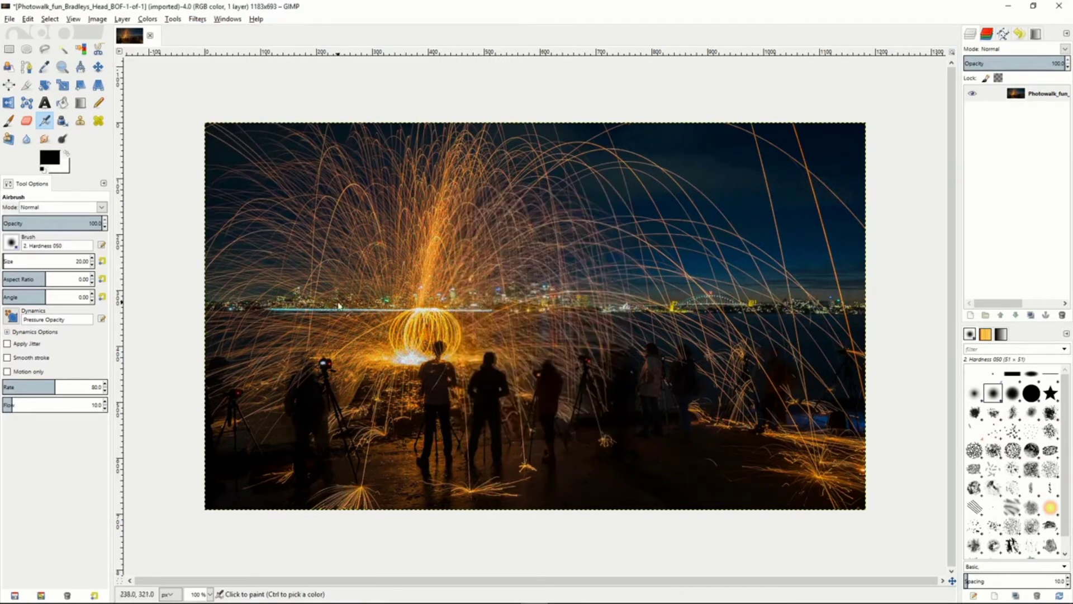
left_click(27, 19)
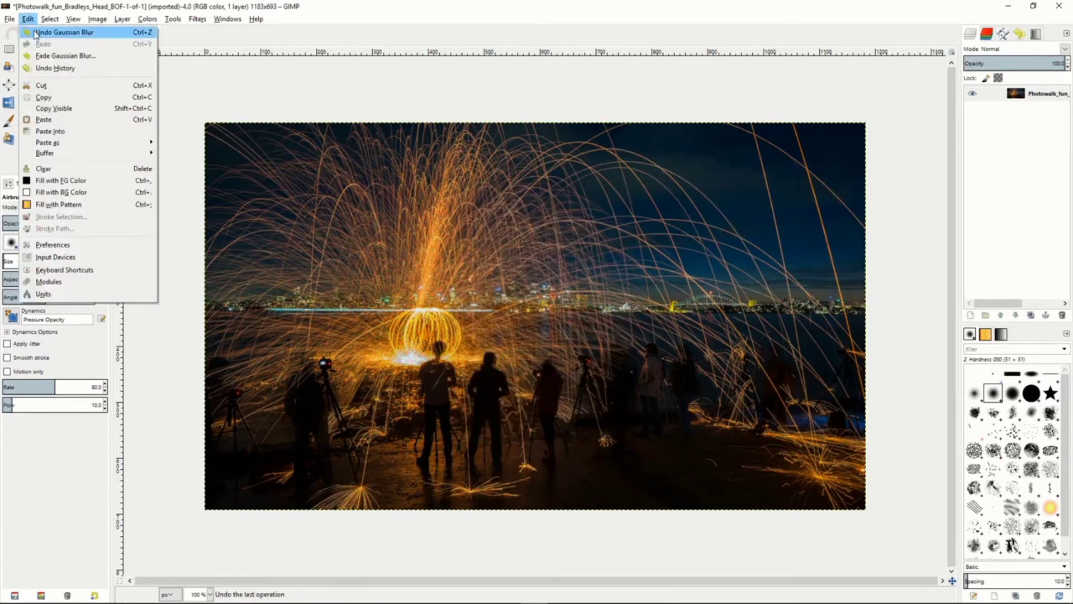
left_click(39, 31)
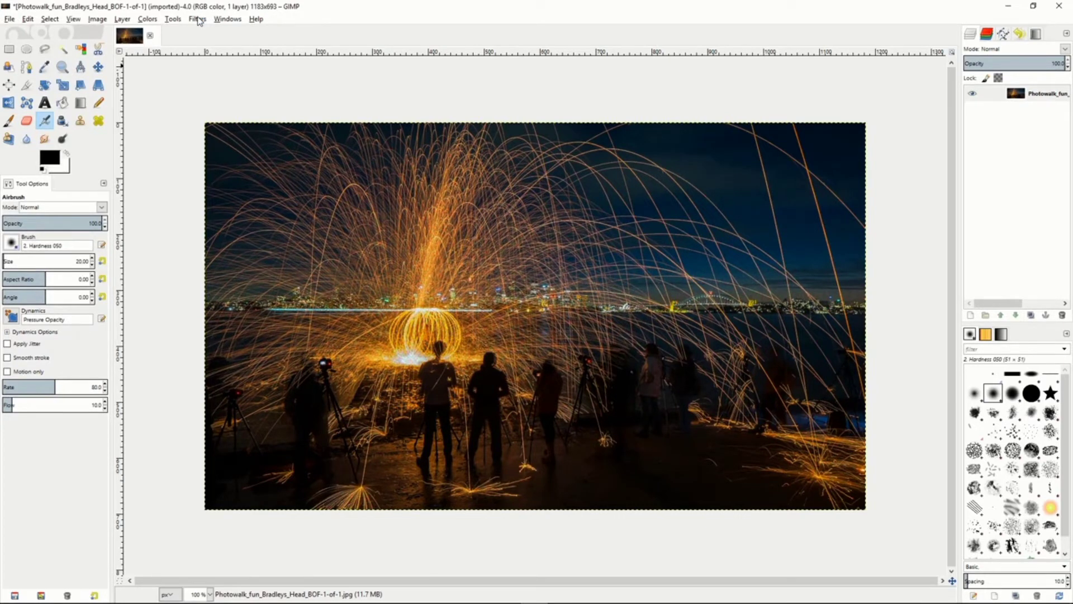
Step: Apply Wavelet denoise to the sparks photo's Y channel in YCbCr with Amount 1955 and Detail 1.12, previewing the bright spark area
left_click(199, 21)
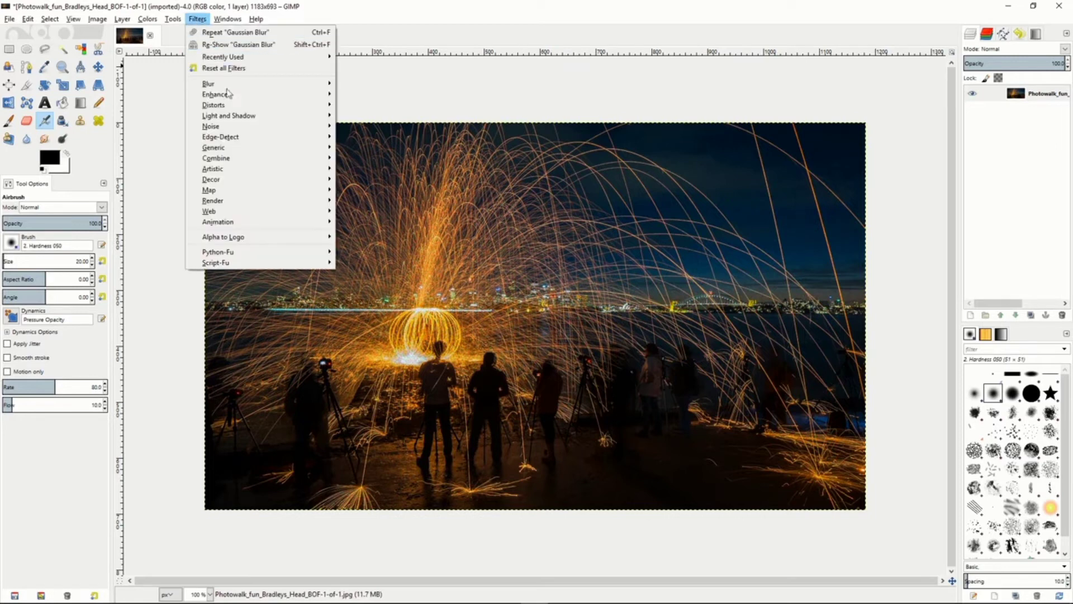
mouse_move(233, 96)
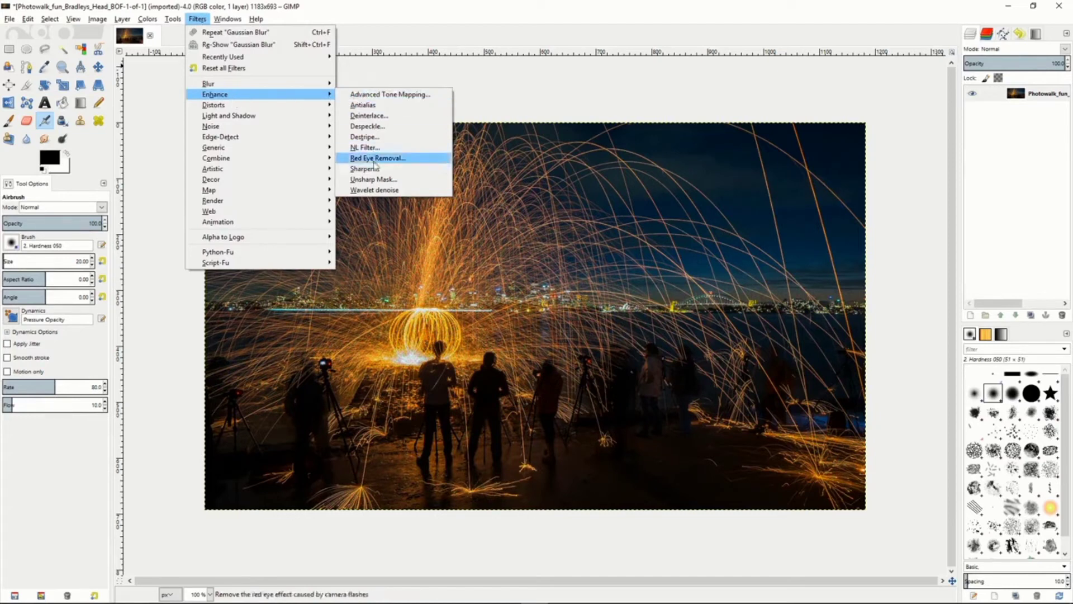
left_click(367, 192)
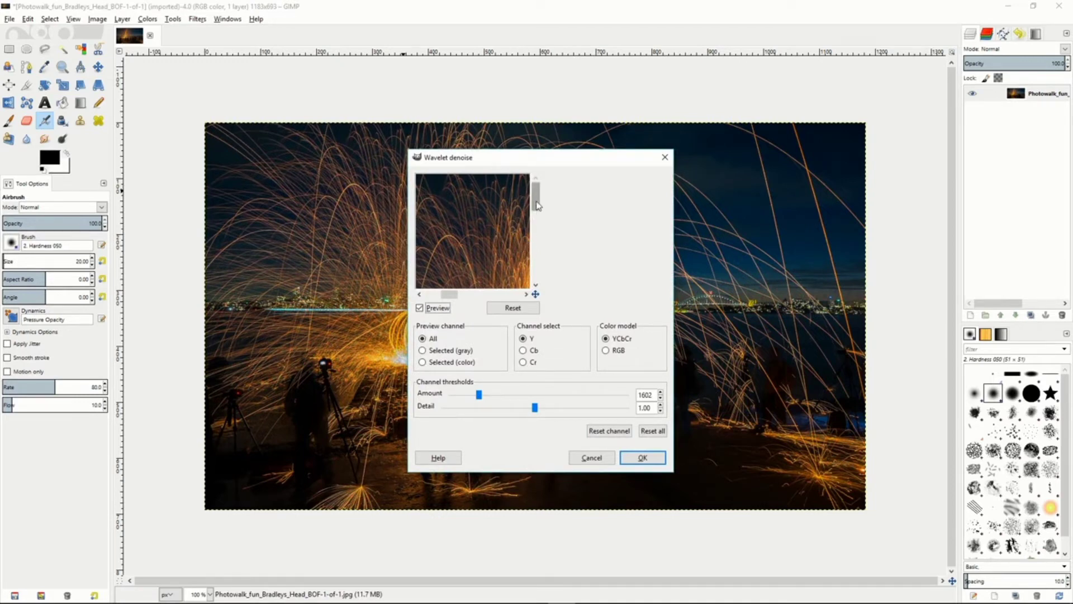
left_click_drag(499, 240, 478, 201)
left_click_drag(493, 256, 491, 223)
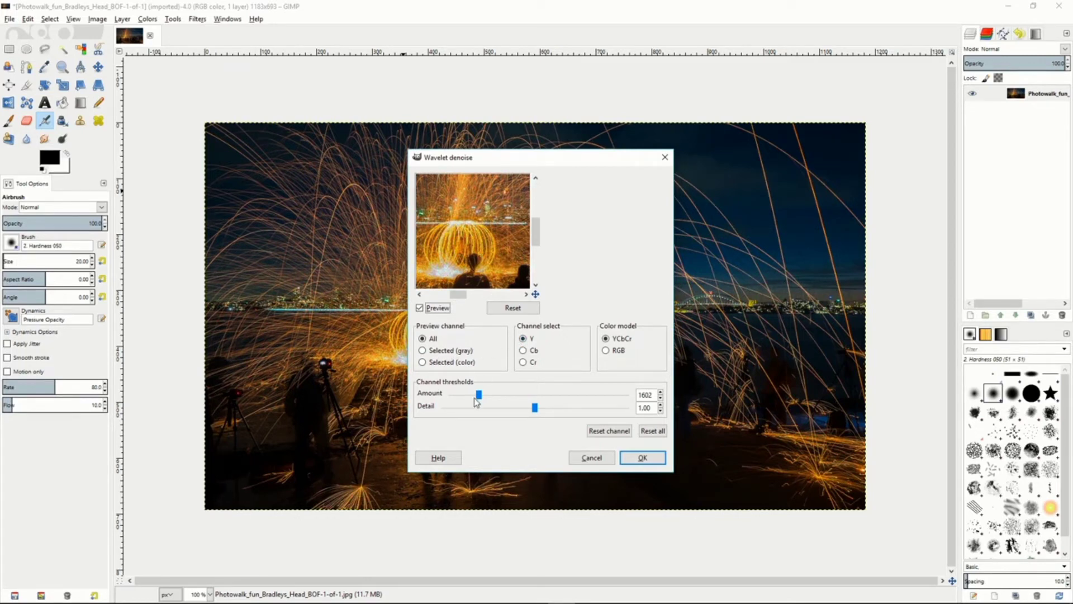
left_click_drag(479, 399, 546, 414)
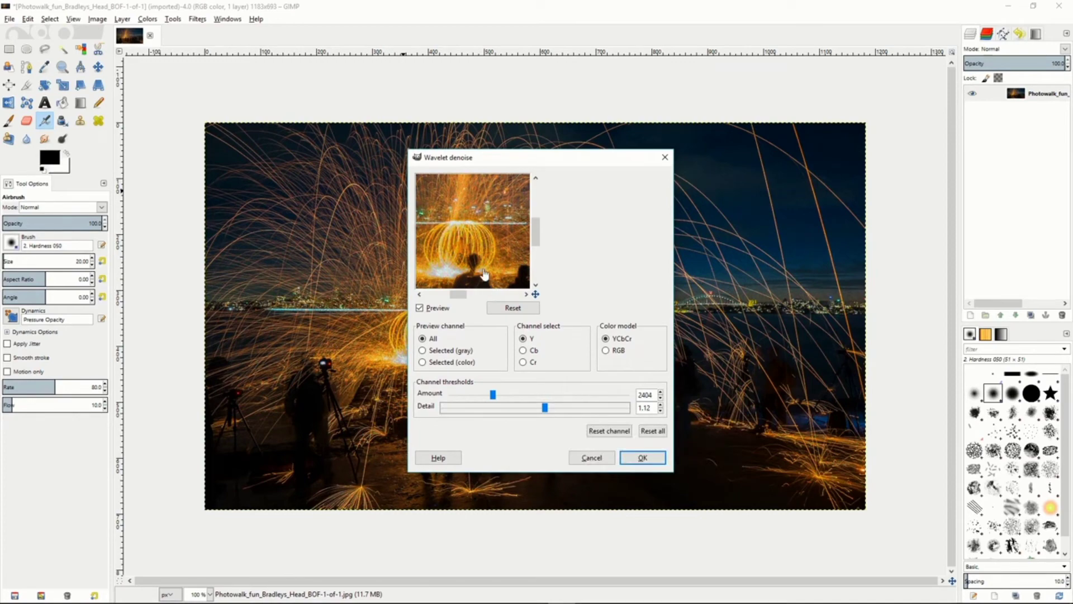
left_click_drag(492, 395, 485, 394)
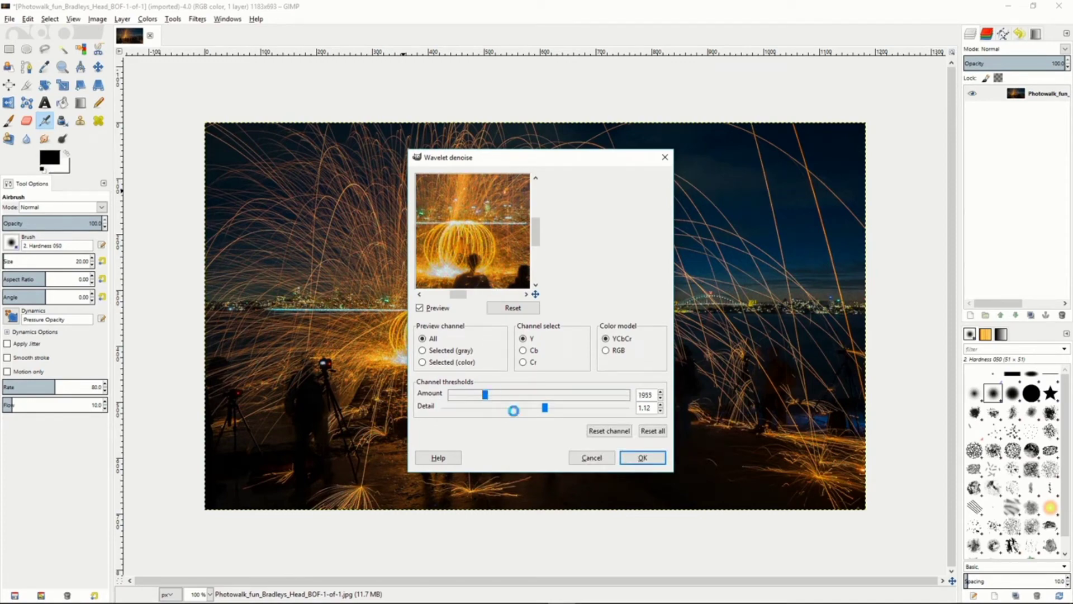
left_click(636, 458)
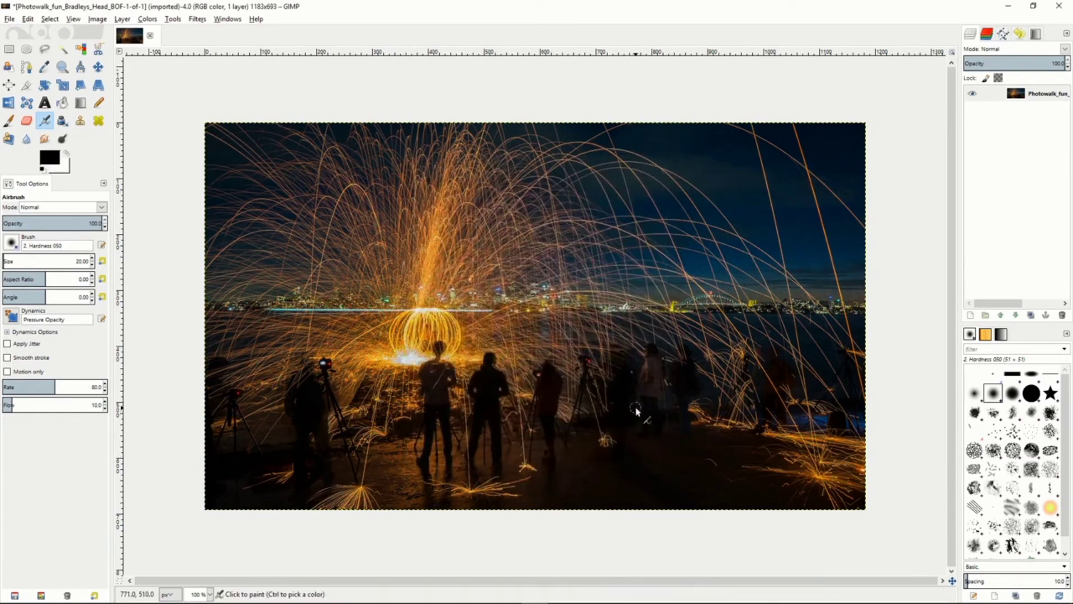
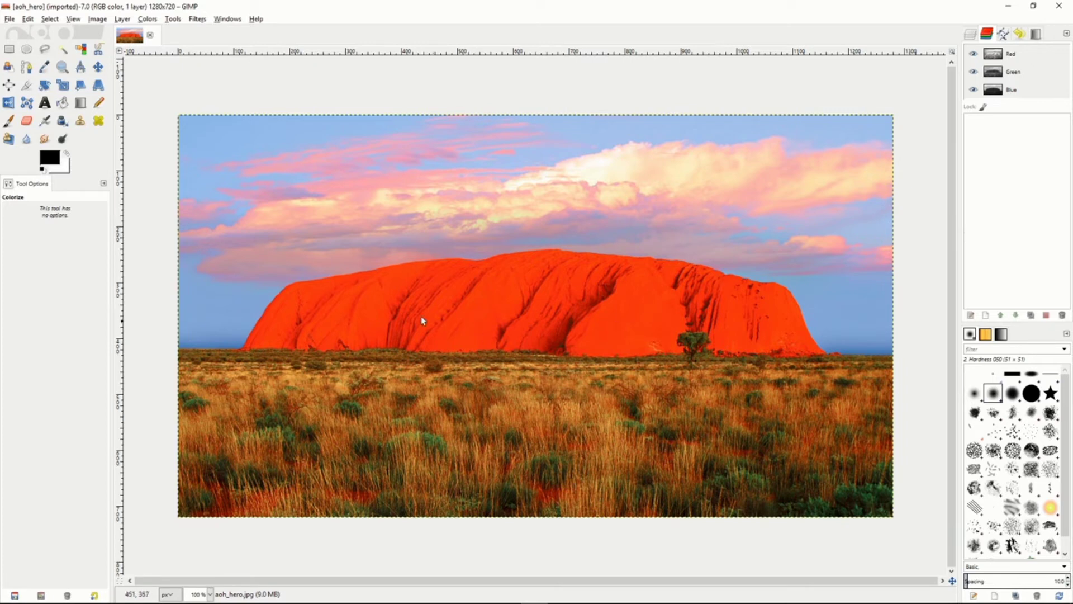
Step: Duplicate the aoh_hero.jpg layer of the red rock landscape photo
left_click(972, 36)
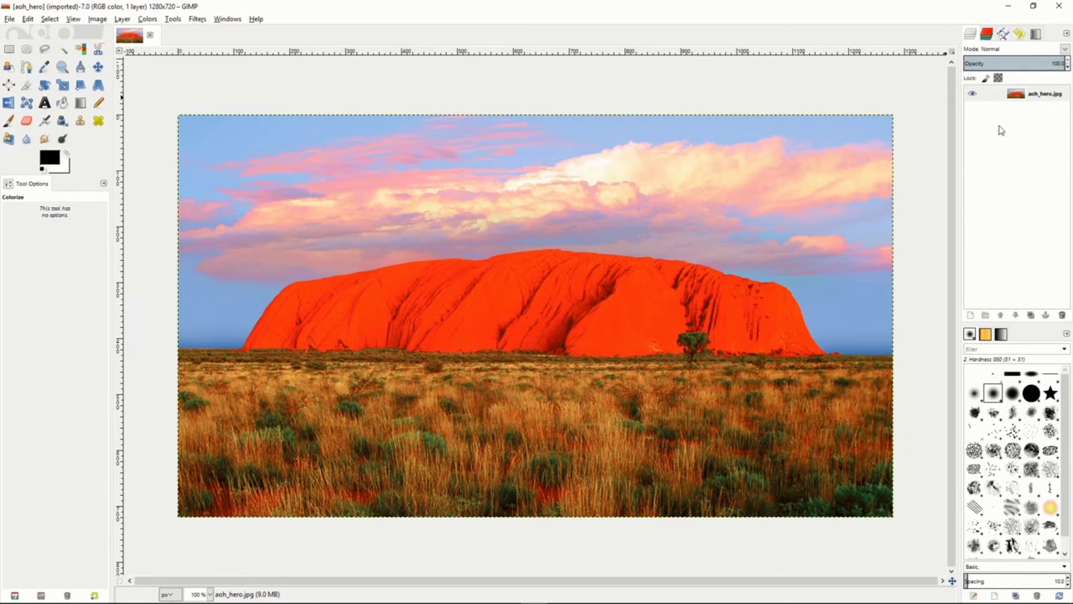
left_click(989, 94)
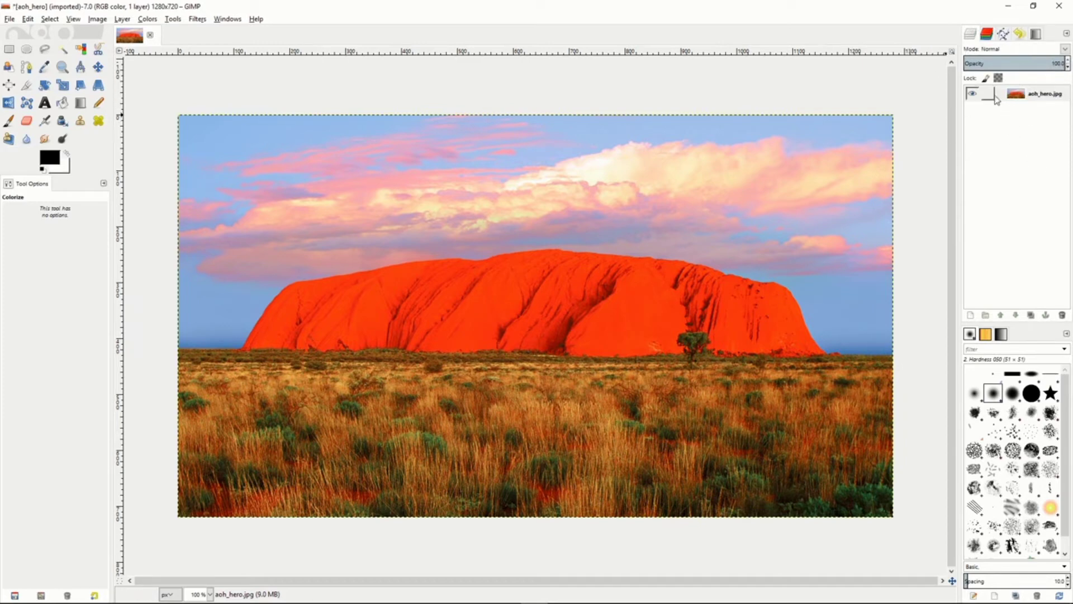
right_click(1001, 99)
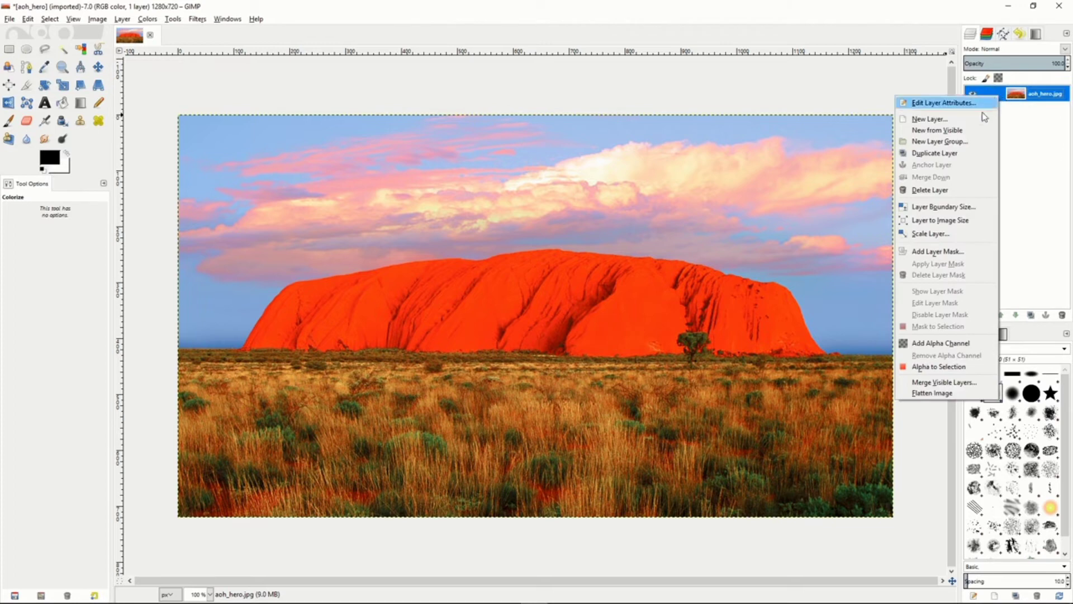
left_click(944, 153)
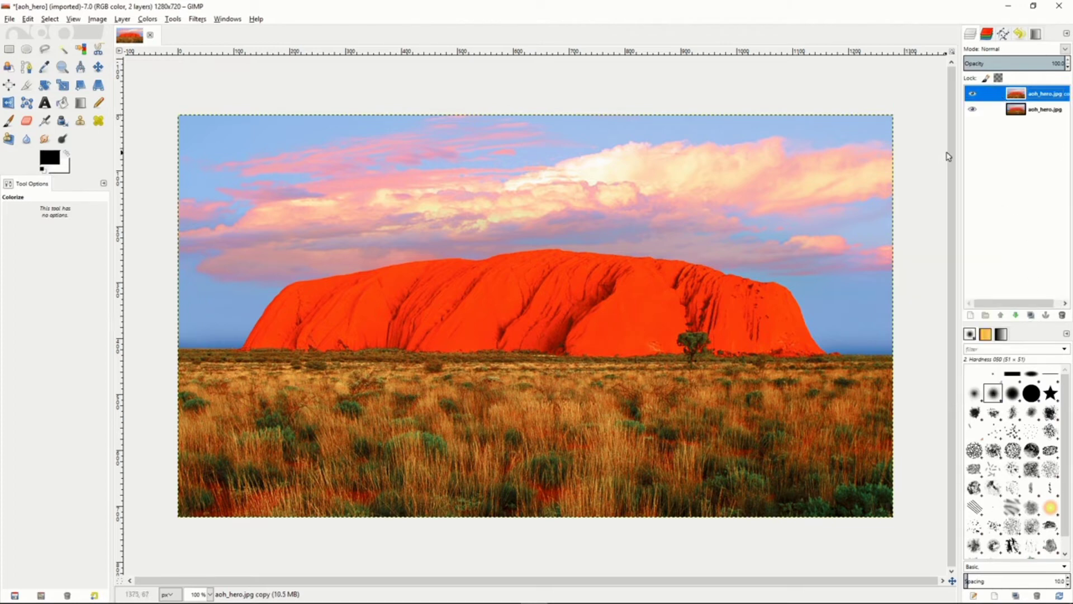
Step: Select the entire image and copy the Red channel as a separate channel named L
left_click(987, 35)
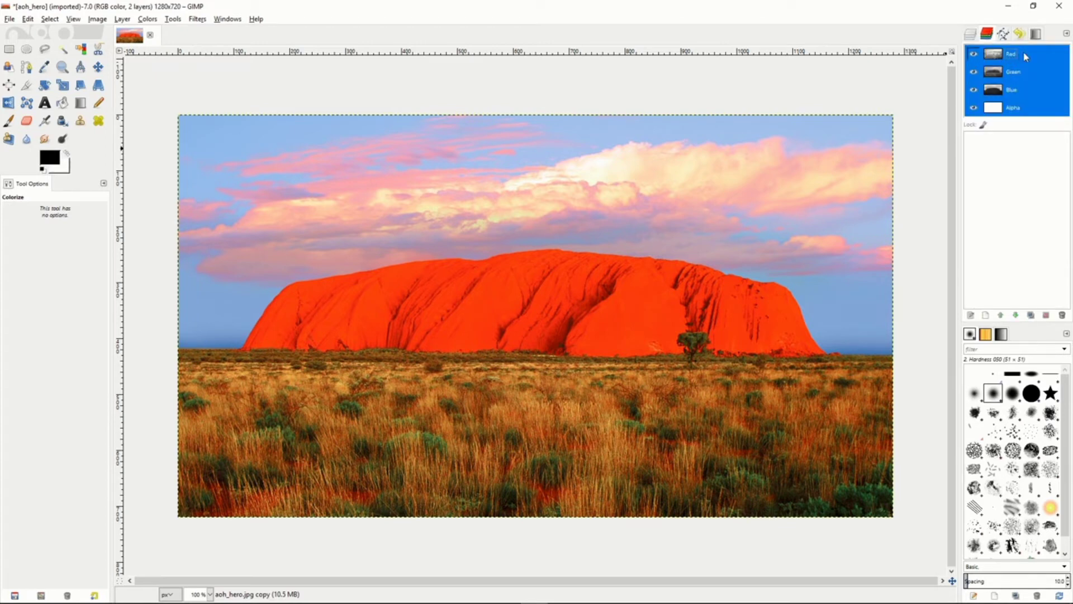
left_click(1026, 56)
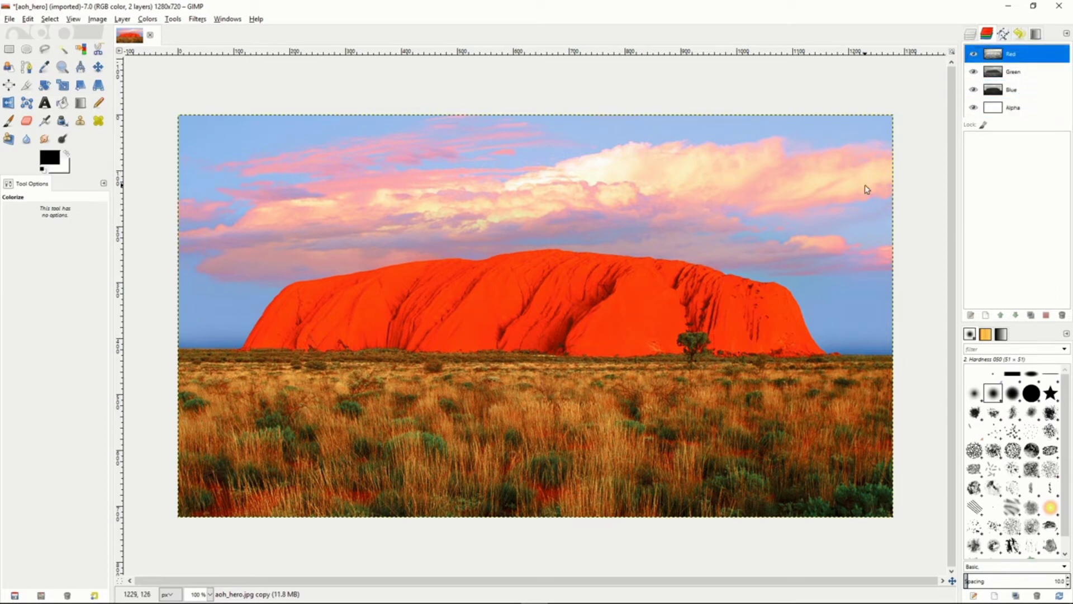
left_click(49, 19)
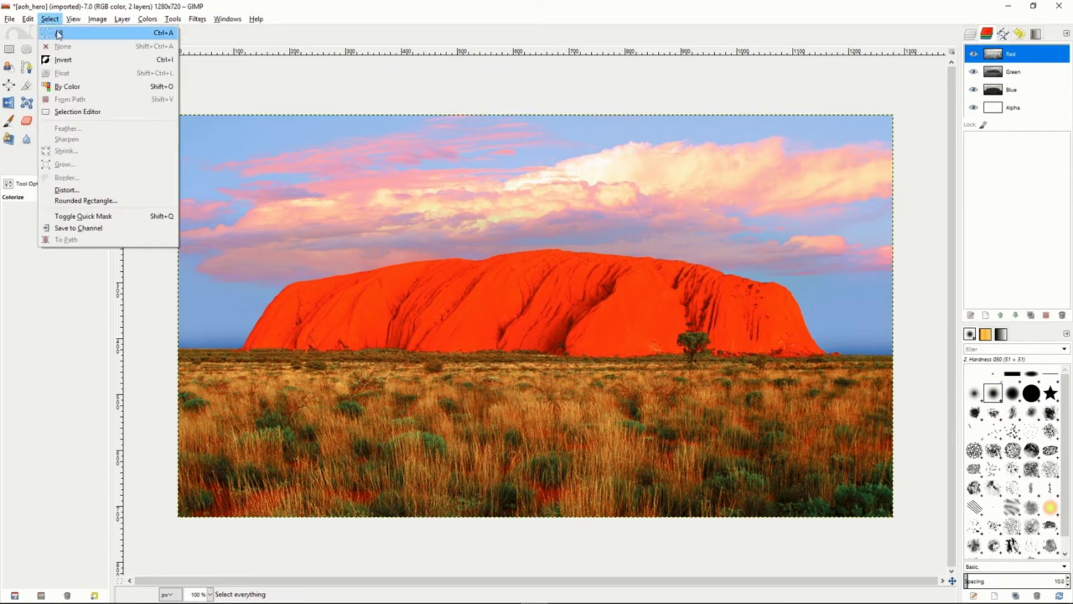
left_click(58, 34)
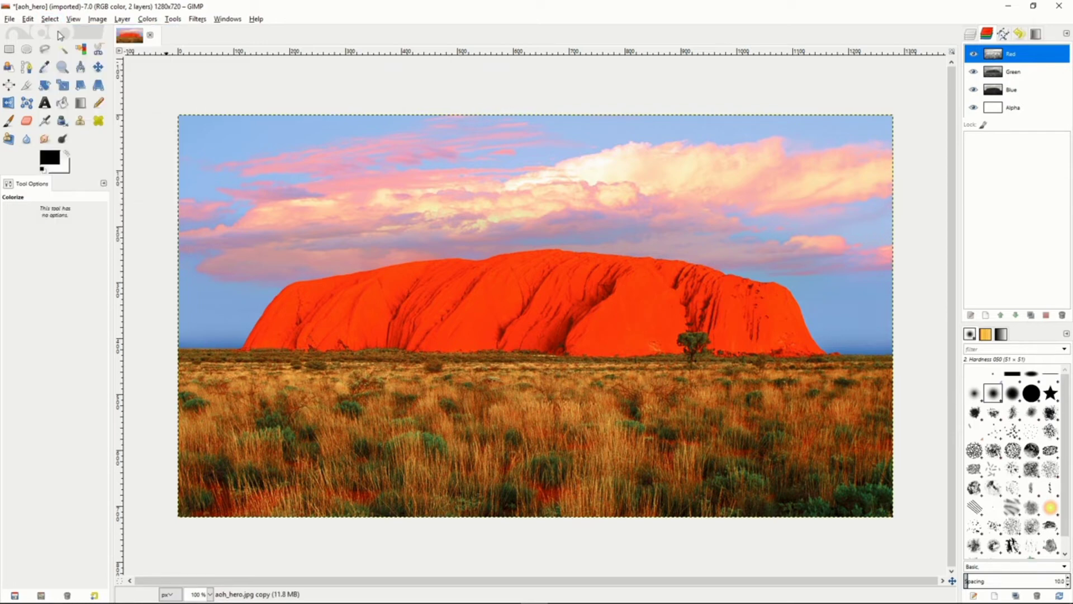
left_click(1018, 58)
left_click_drag(1020, 56, 1020, 146)
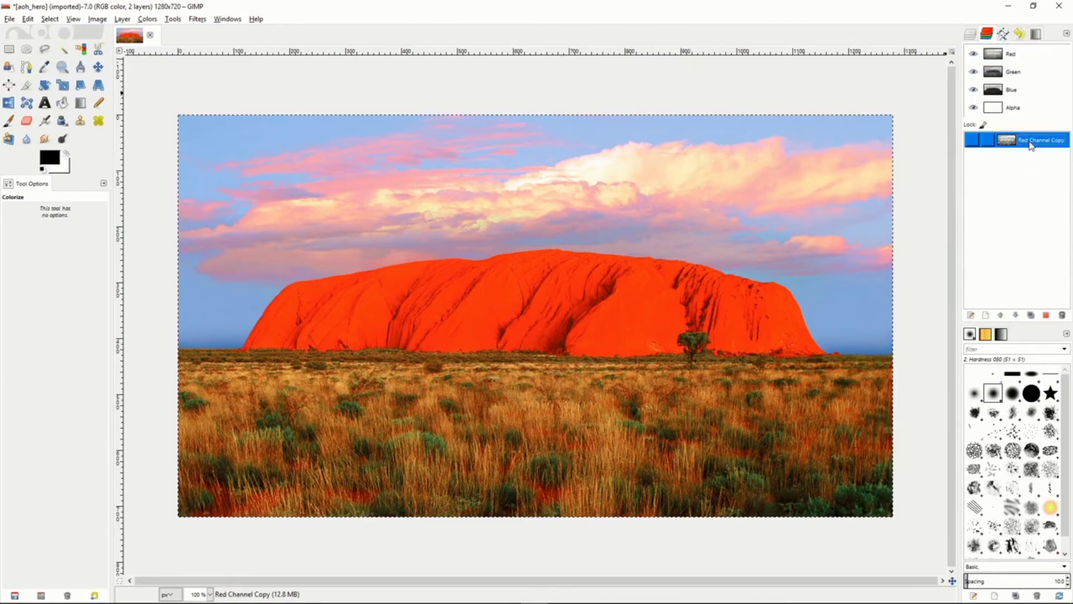
double_click(1032, 144)
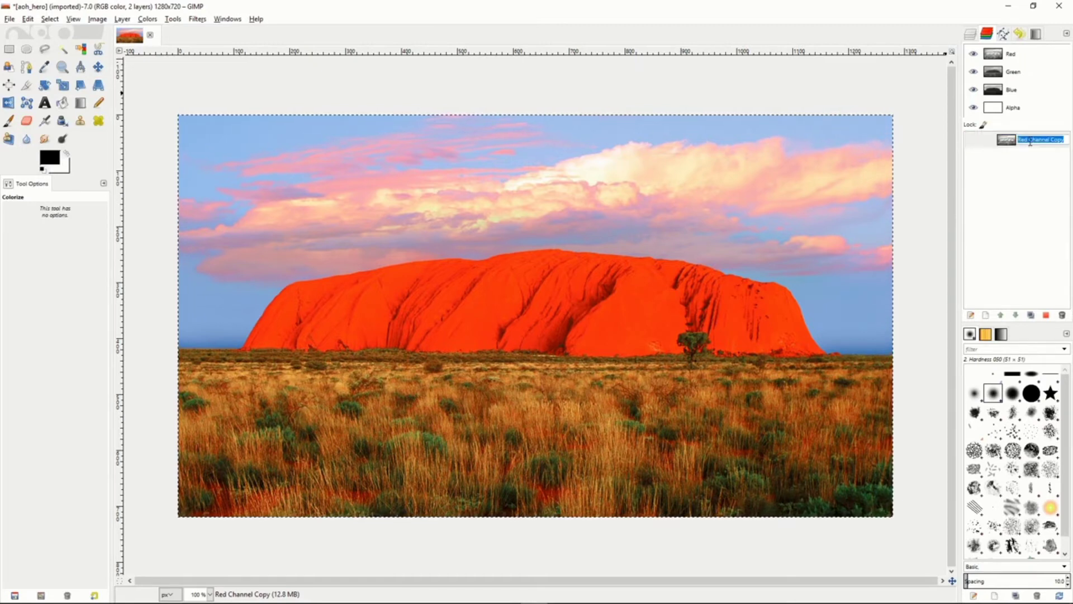
type("L")
key("Return")
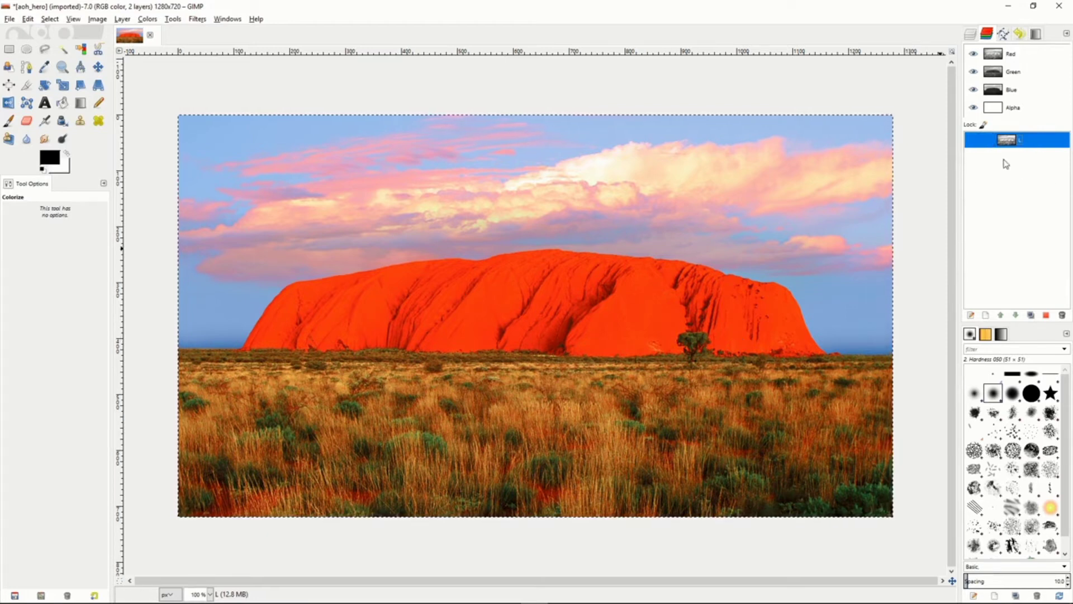
Step: Subtract the L channel from the selection and save the remaining selection as a channel named D
right_click(1033, 143)
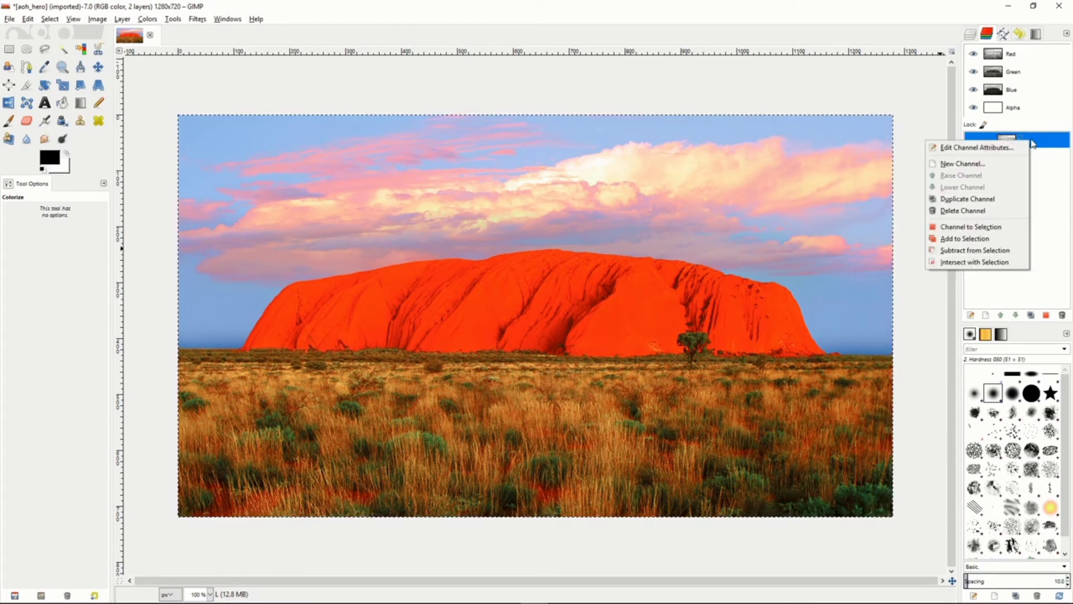
left_click(975, 251)
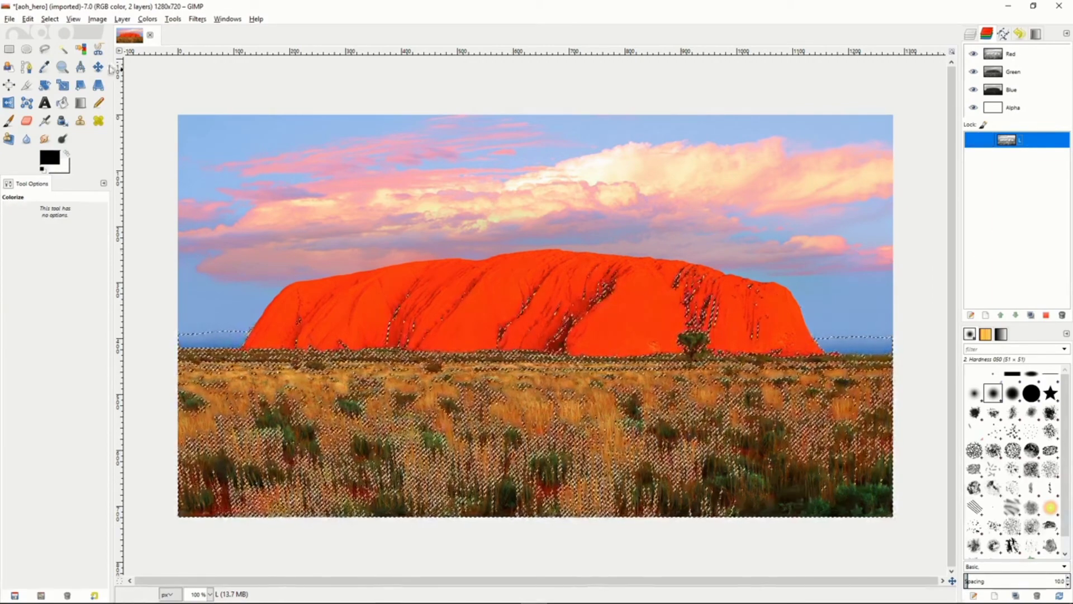
left_click(50, 18)
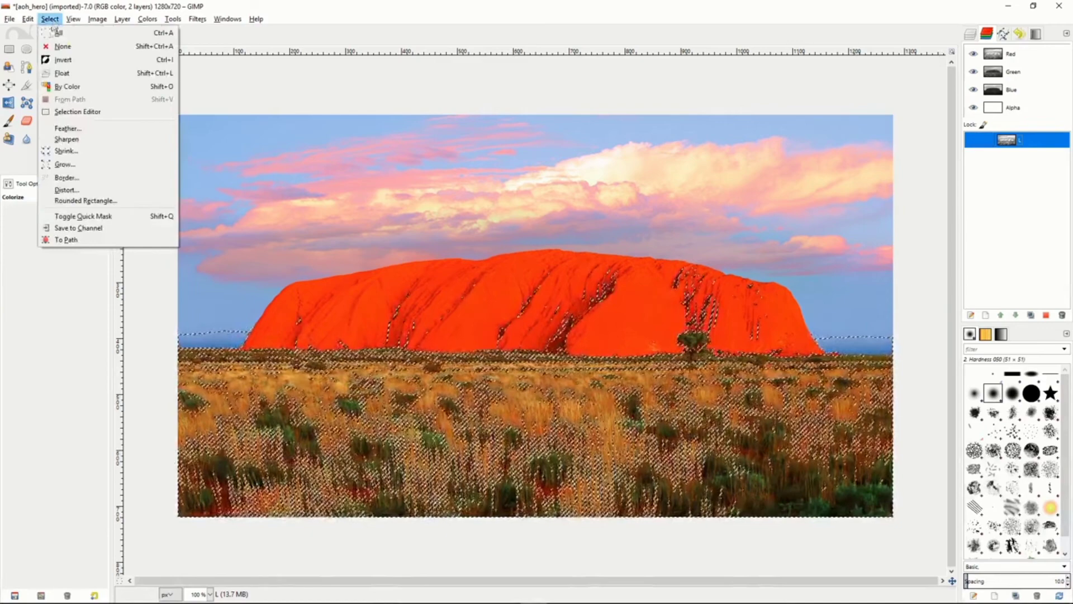
left_click(73, 228)
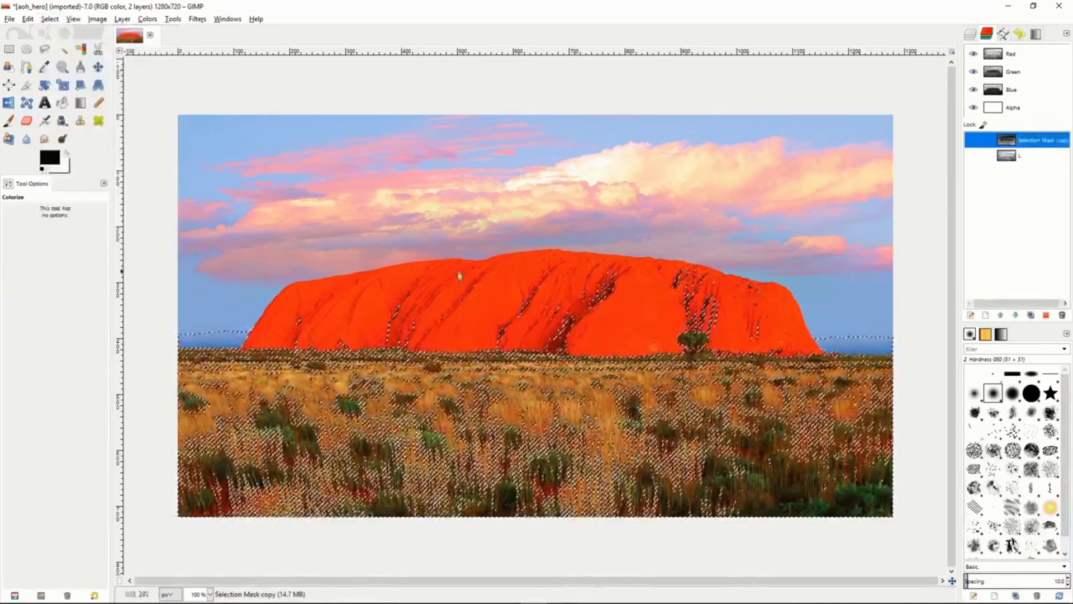
double_click(1030, 141)
type("D")
key("Return")
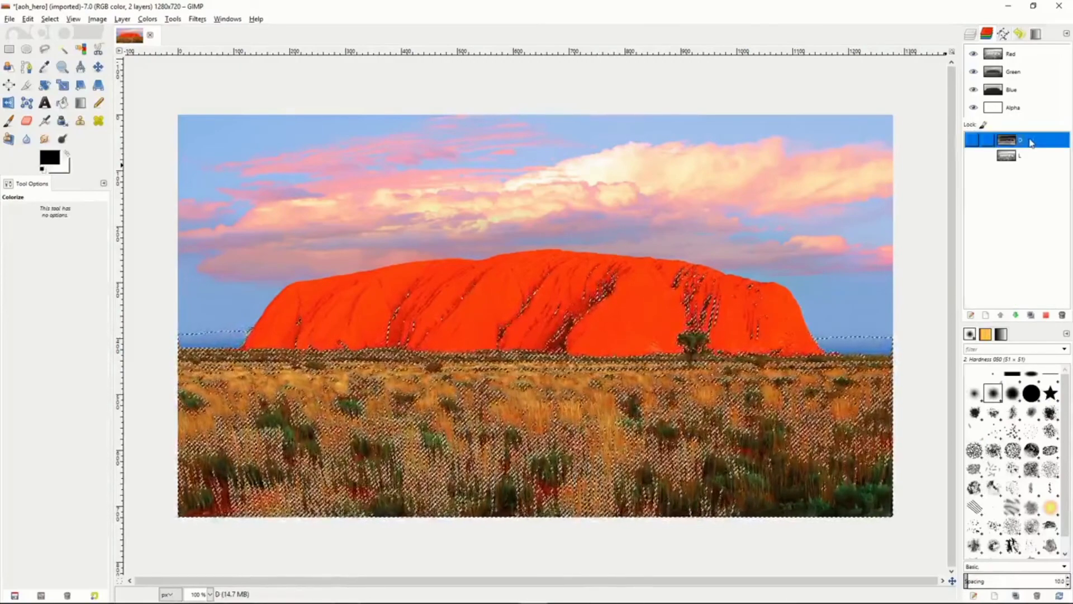
Step: Subtract the L channel from the current selection once more and save the remaining selection as a channel named DD
left_click(1028, 158)
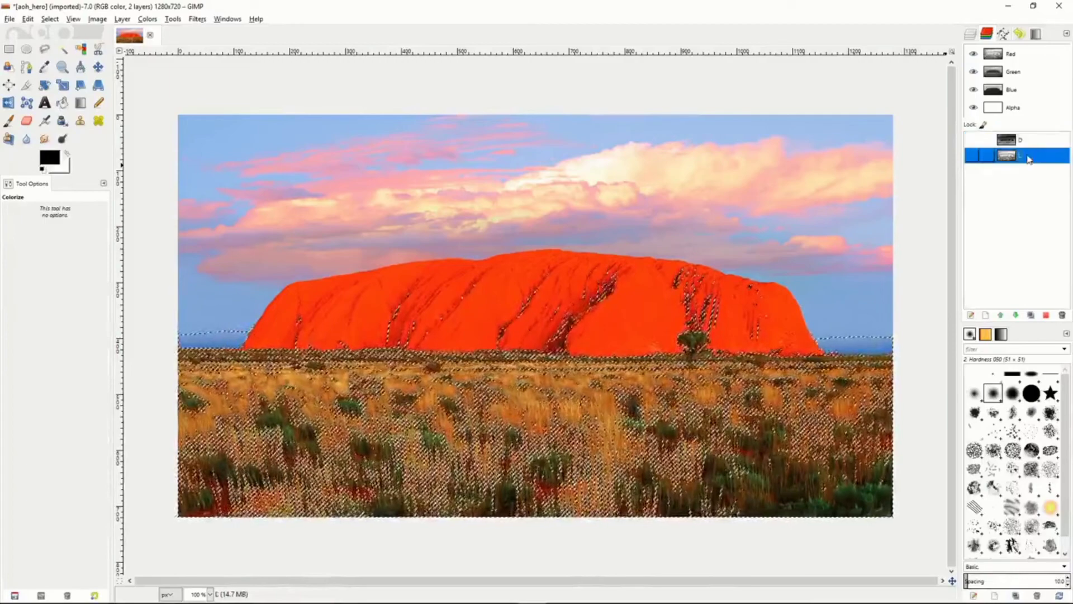
right_click(1032, 158)
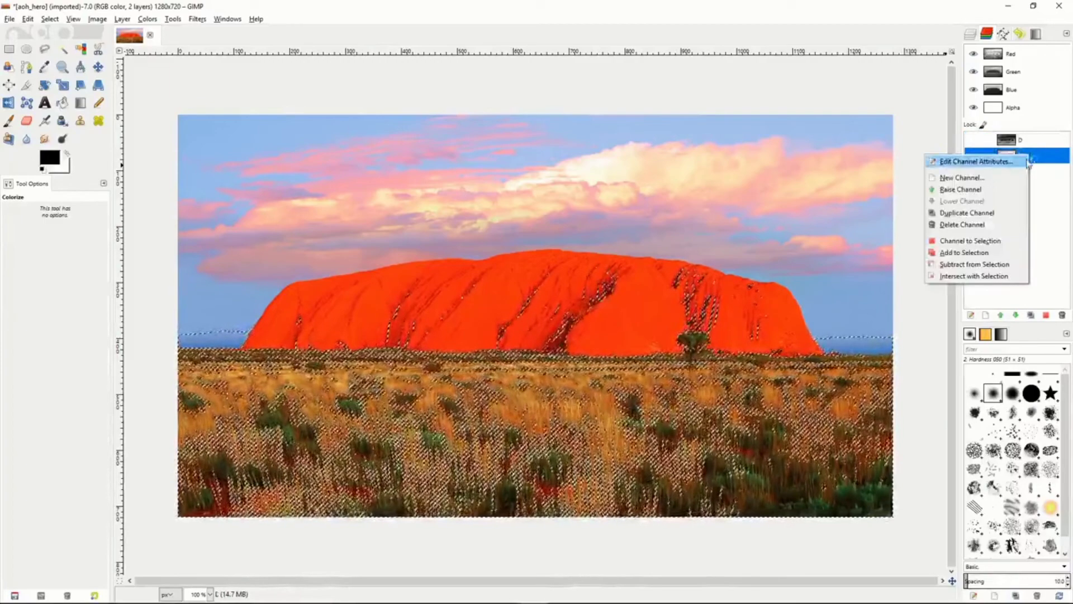
left_click(976, 265)
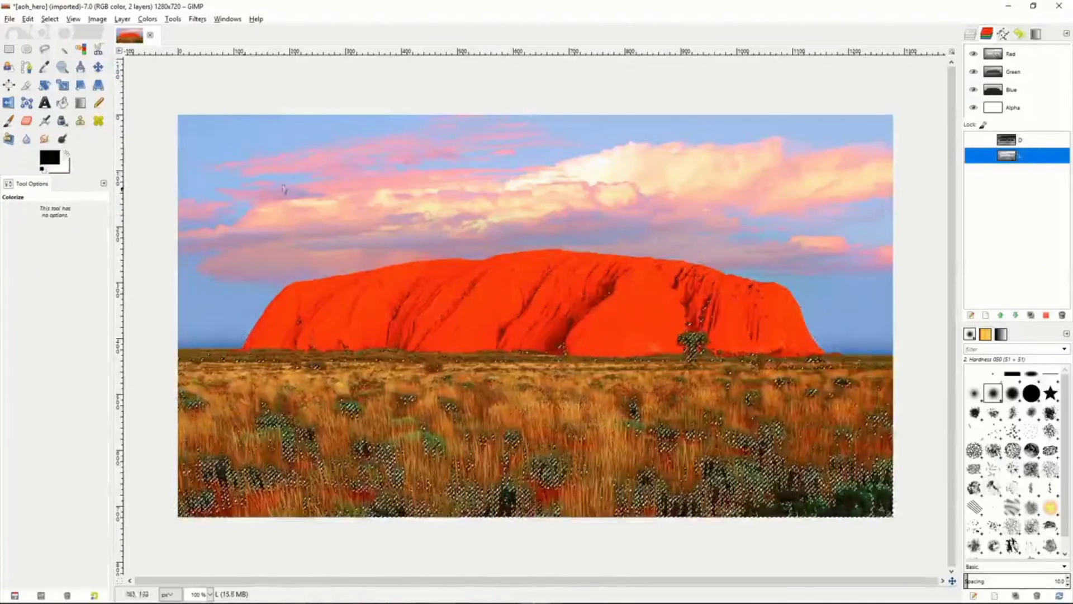
left_click(50, 19)
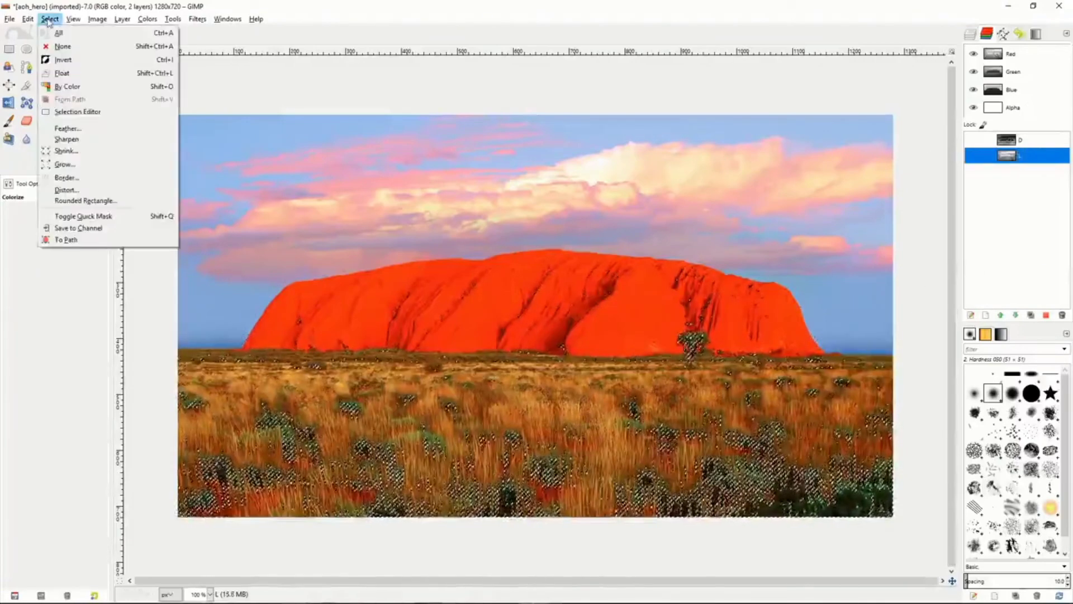
left_click(79, 228)
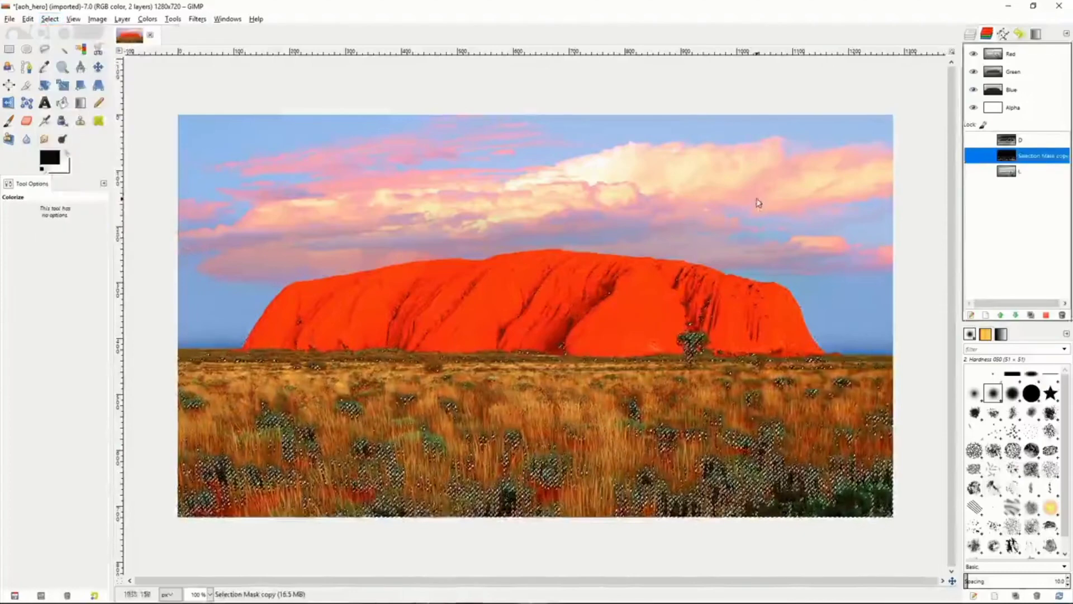
double_click(1031, 156)
type("DD")
key("Return")
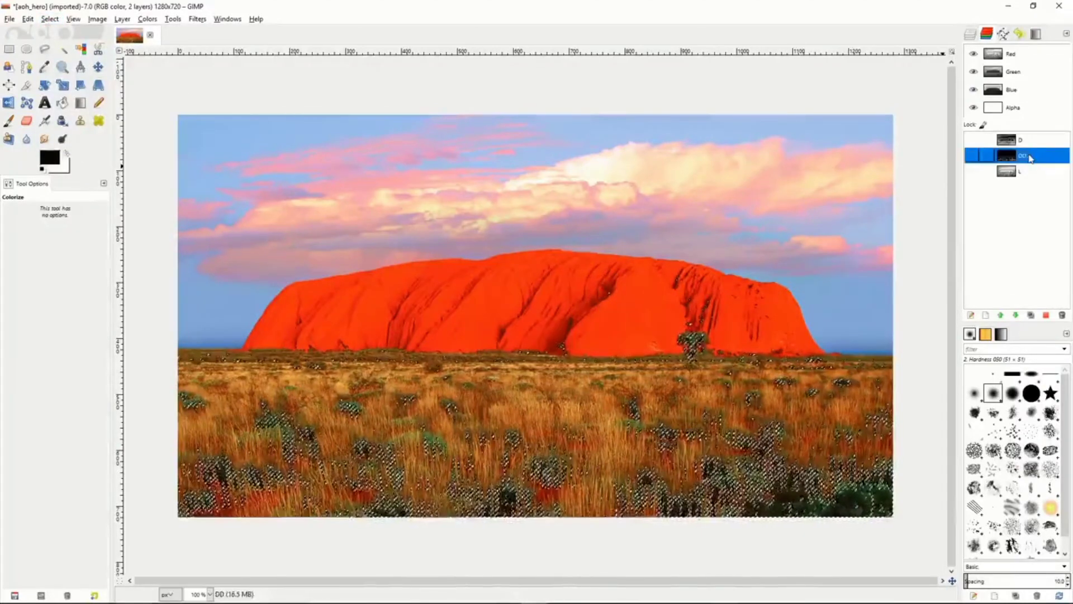
Step: Subtract the L channel again from the remaining dark-tone selection and save it as a channel named DDD
left_click(1034, 174)
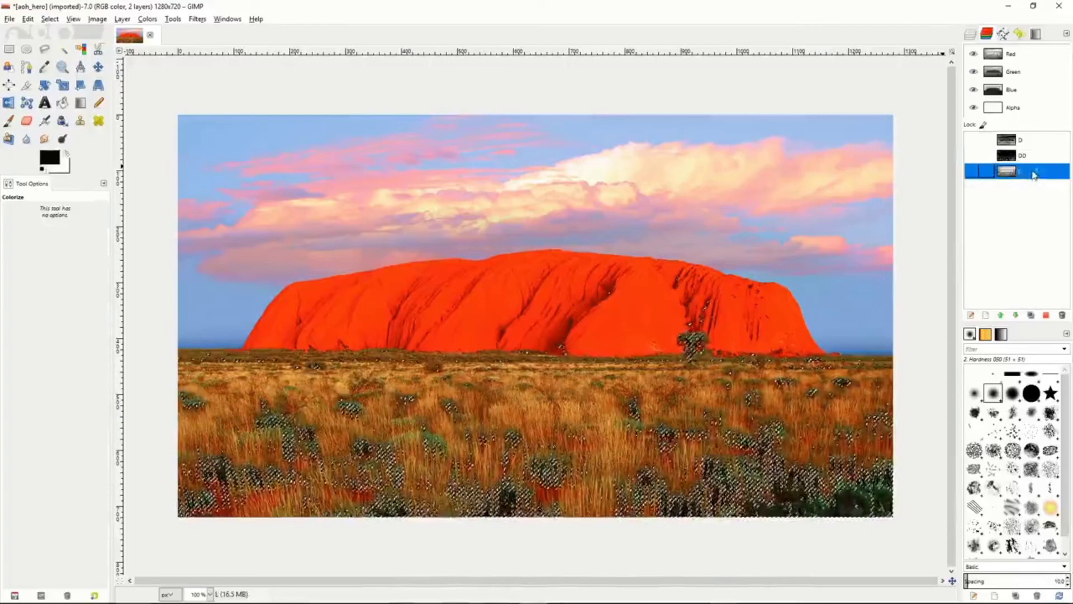
right_click(1034, 175)
left_click(976, 282)
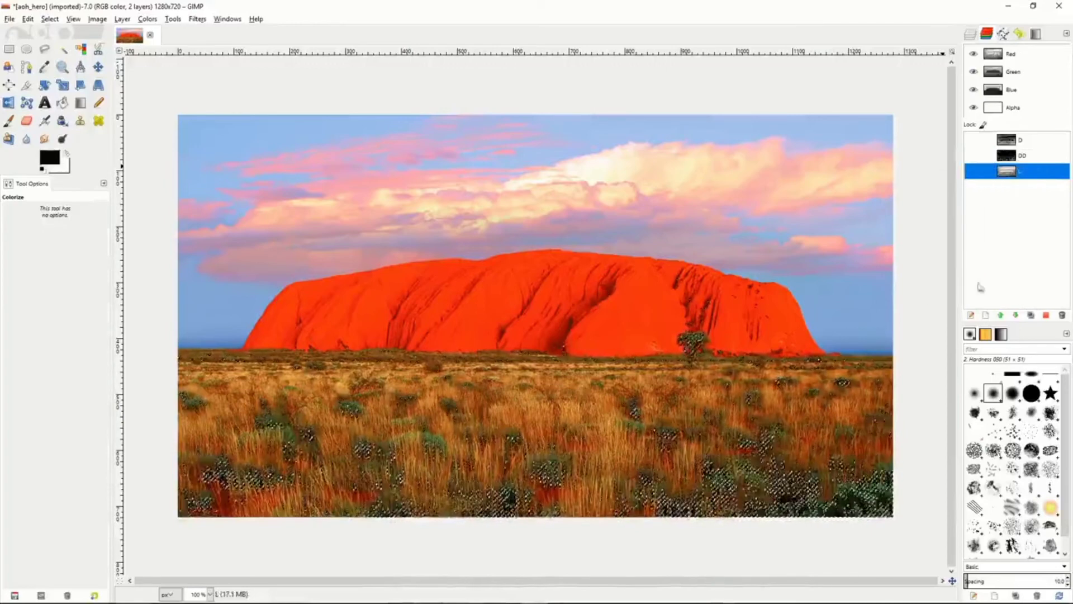
left_click(49, 19)
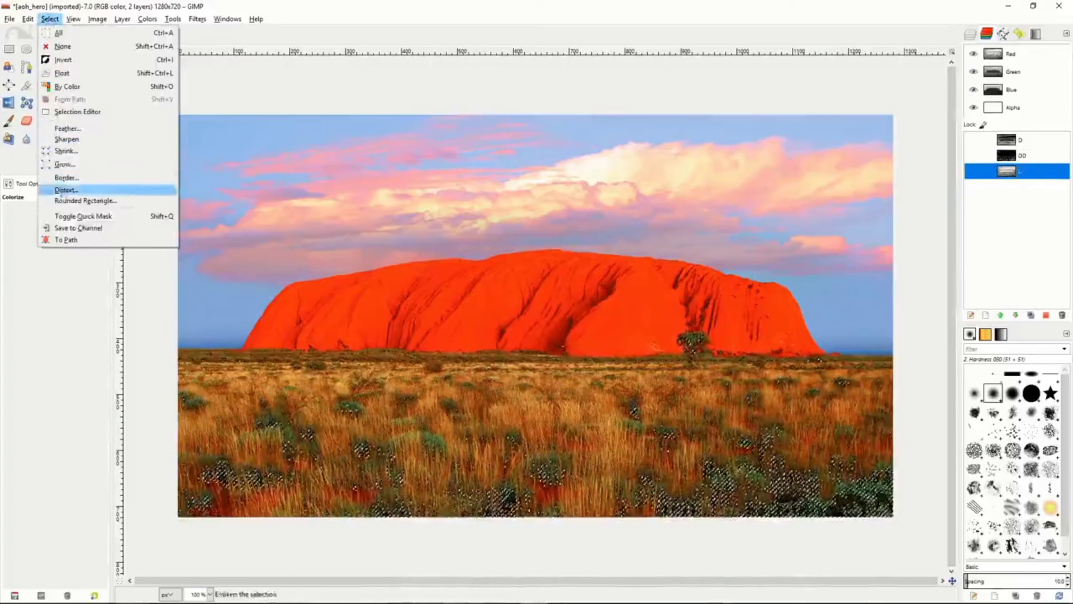
left_click(61, 227)
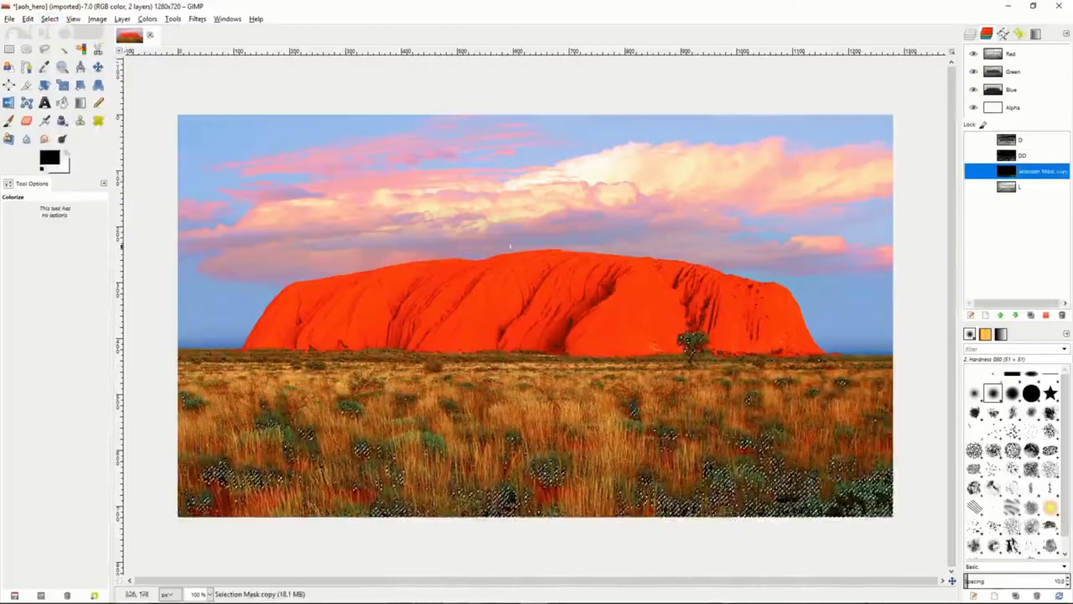
double_click(1030, 175)
type("DDD")
key("Return")
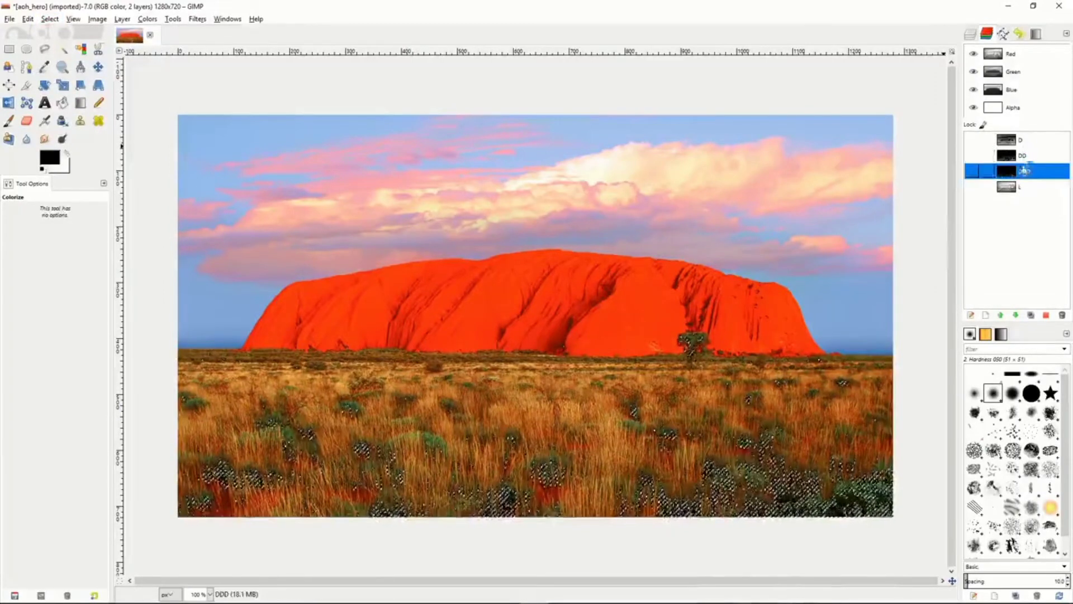
mouse_move(1032, 172)
left_mouse_down()
mouse_move(1031, 153)
mouse_move(1030, 173)
left_mouse_up()
Step: Clear the dark-tone selection and select the entire image instead
left_click(1033, 187)
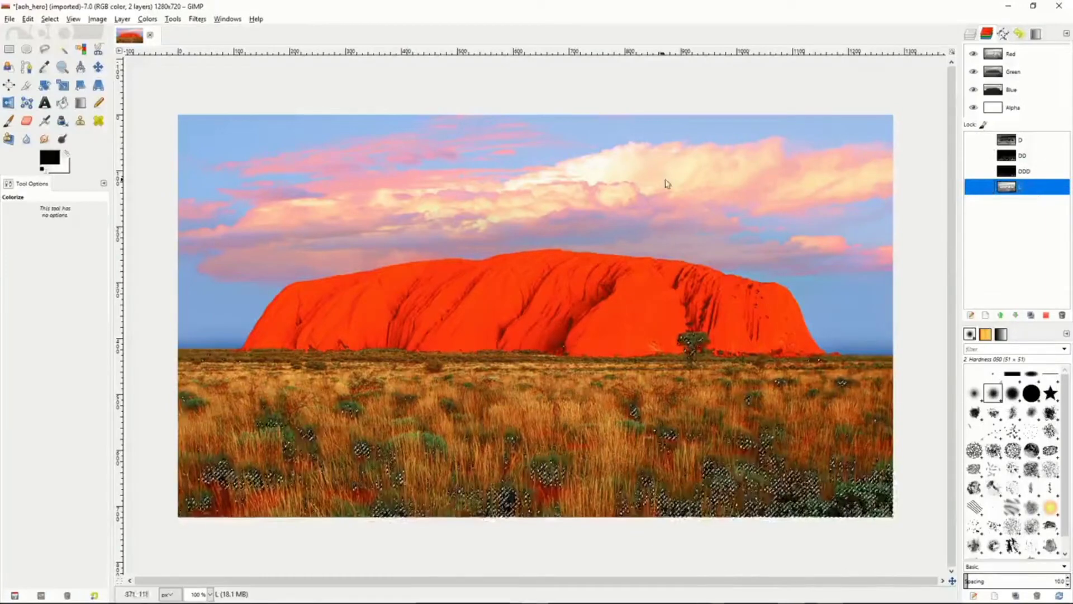
right_click(770, 201)
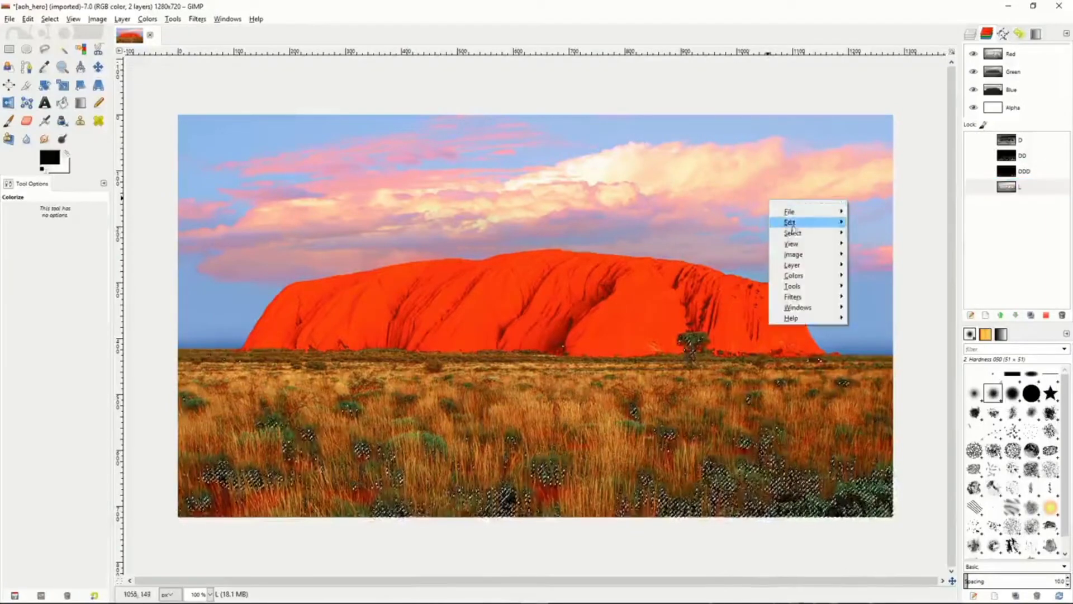
mouse_move(805, 239)
left_click(882, 255)
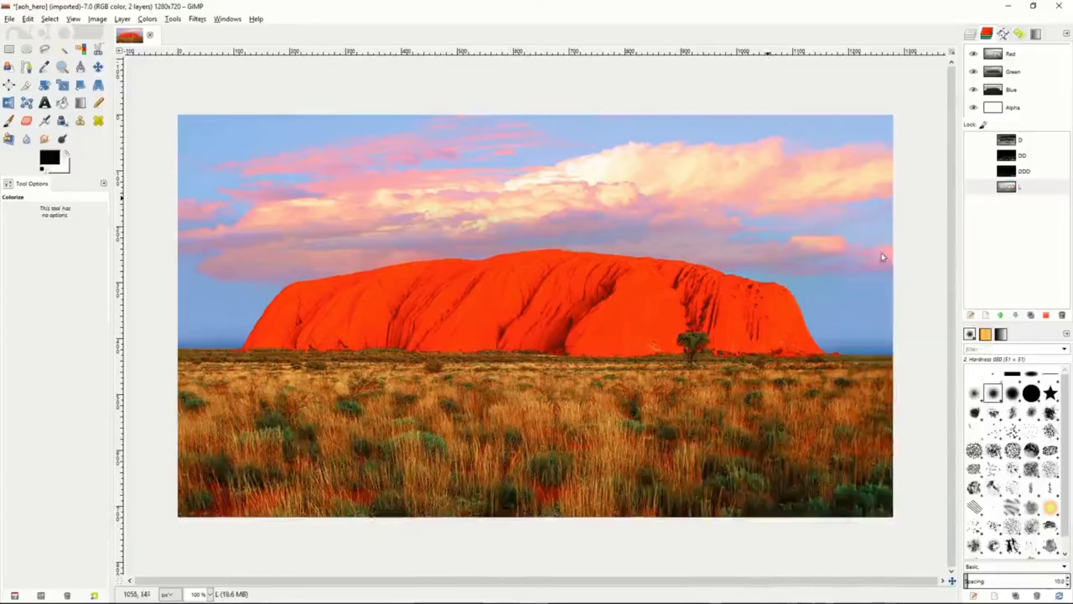
left_click(1027, 191)
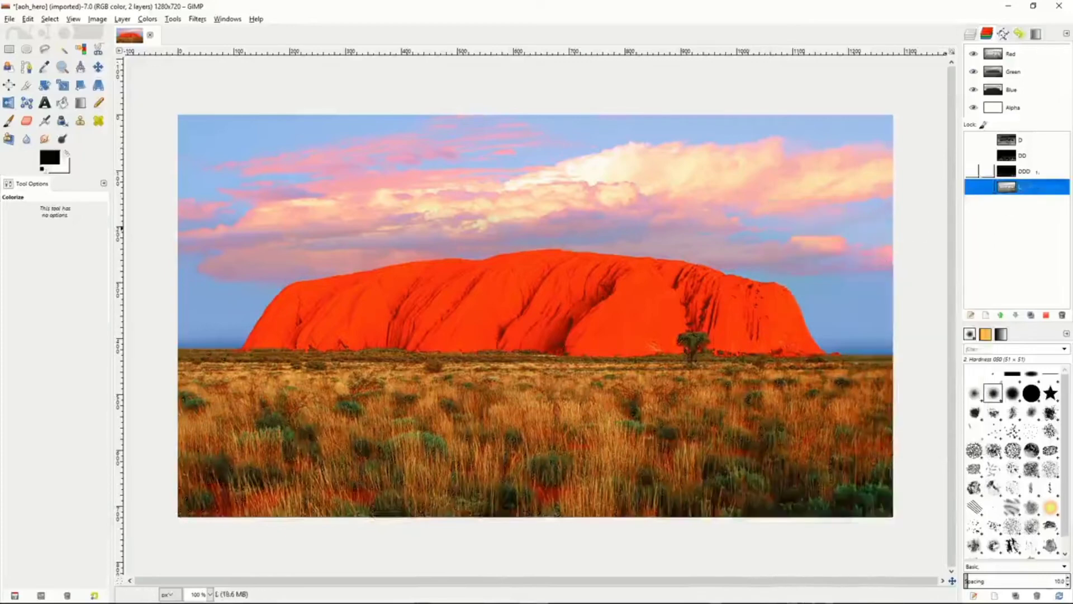
left_click(1031, 141)
right_click(752, 245)
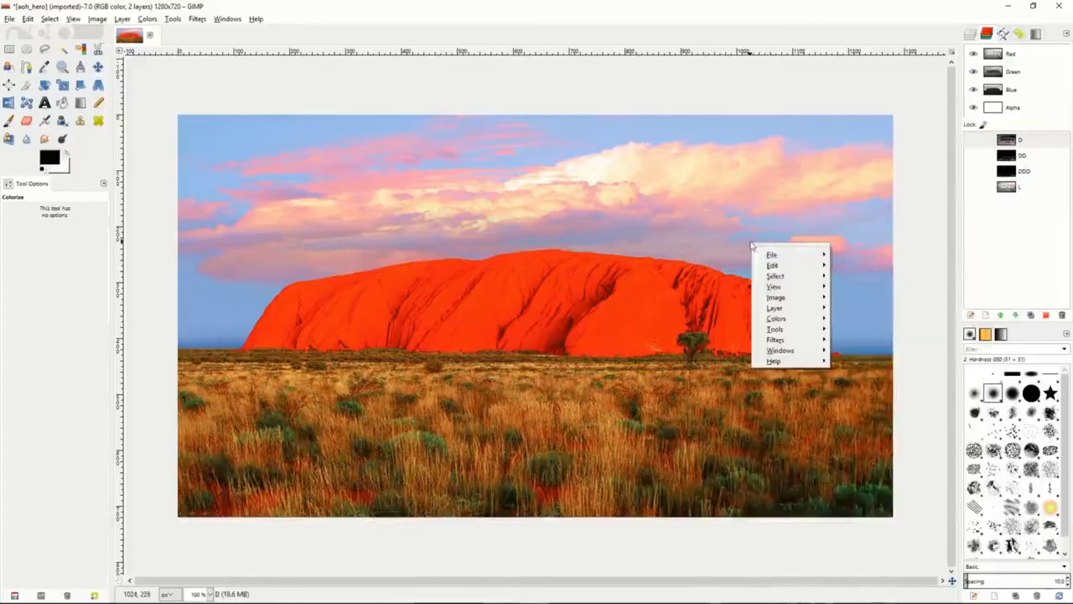
mouse_move(777, 276)
left_click(851, 282)
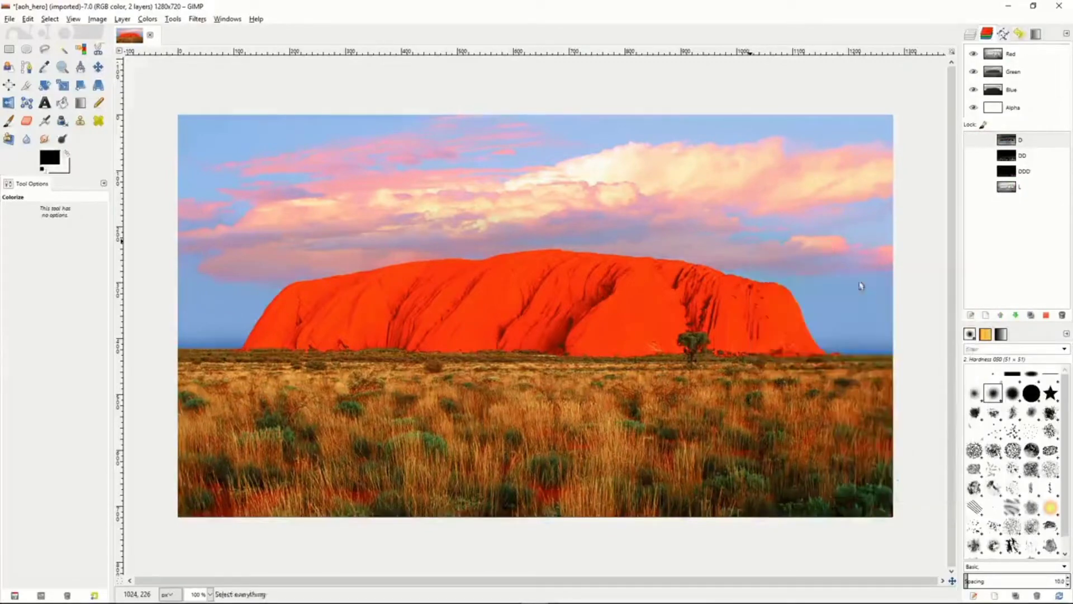
Step: Subtract the D channel from the full-image selection and save the resulting light-tone selection as a channel named LL
left_click(1030, 140)
right_click(1031, 142)
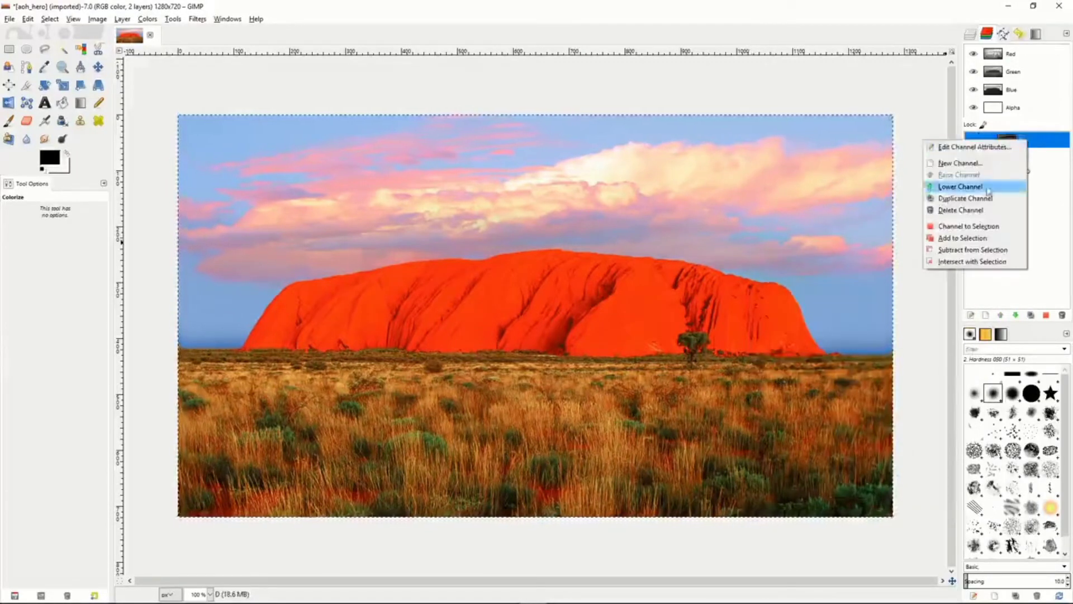
left_click(968, 225)
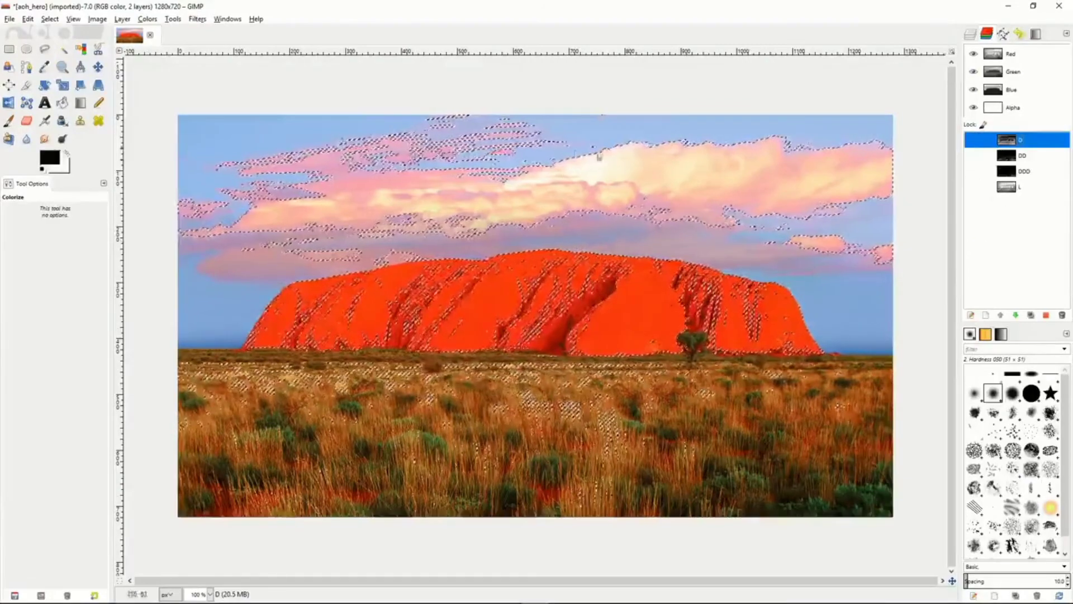
left_click(50, 19)
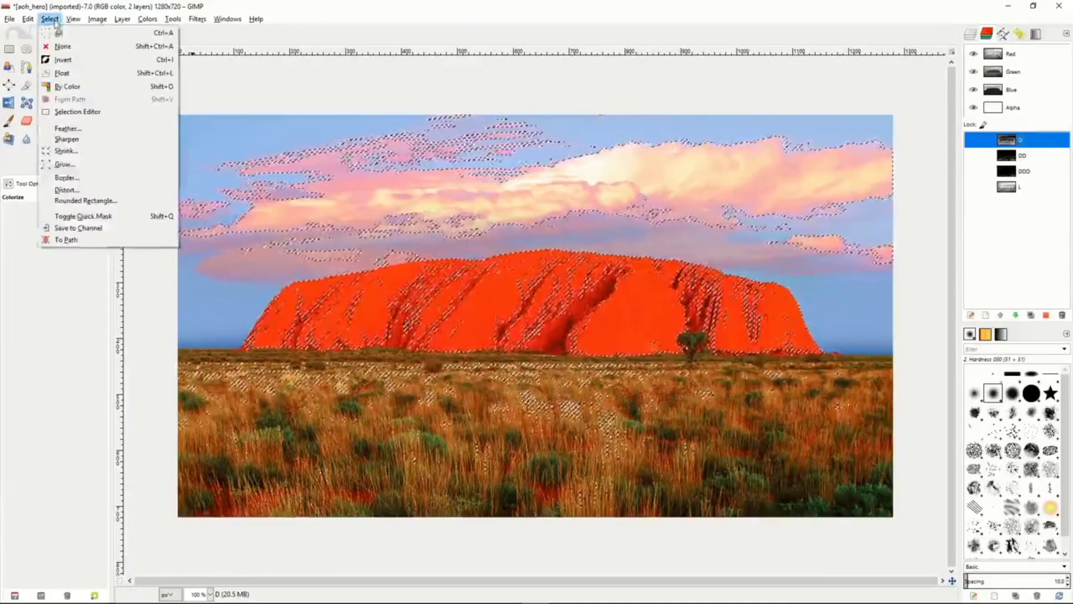
left_click(72, 228)
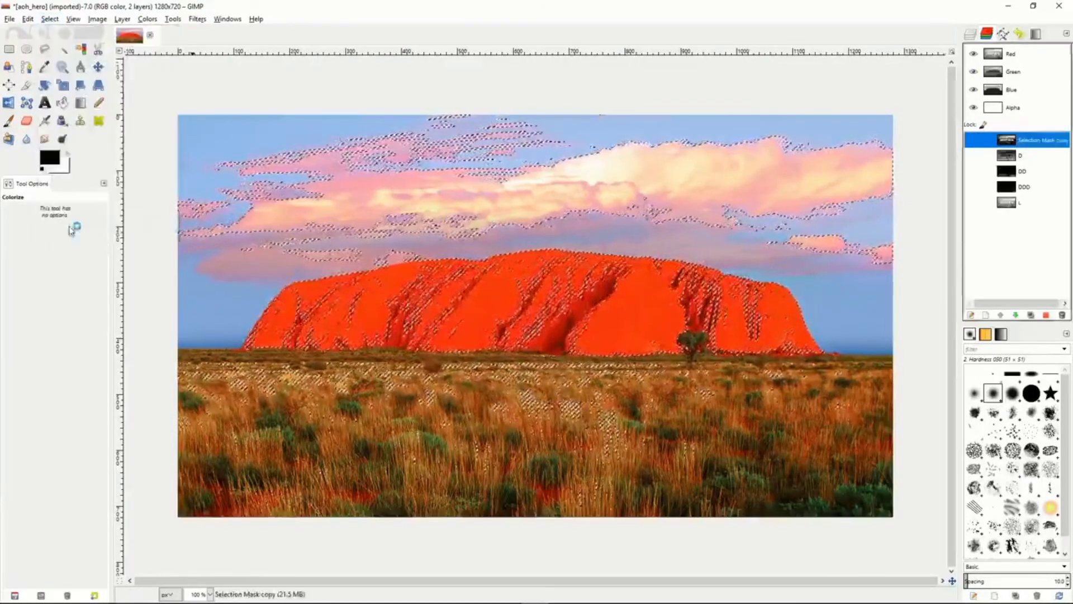
double_click(1034, 143)
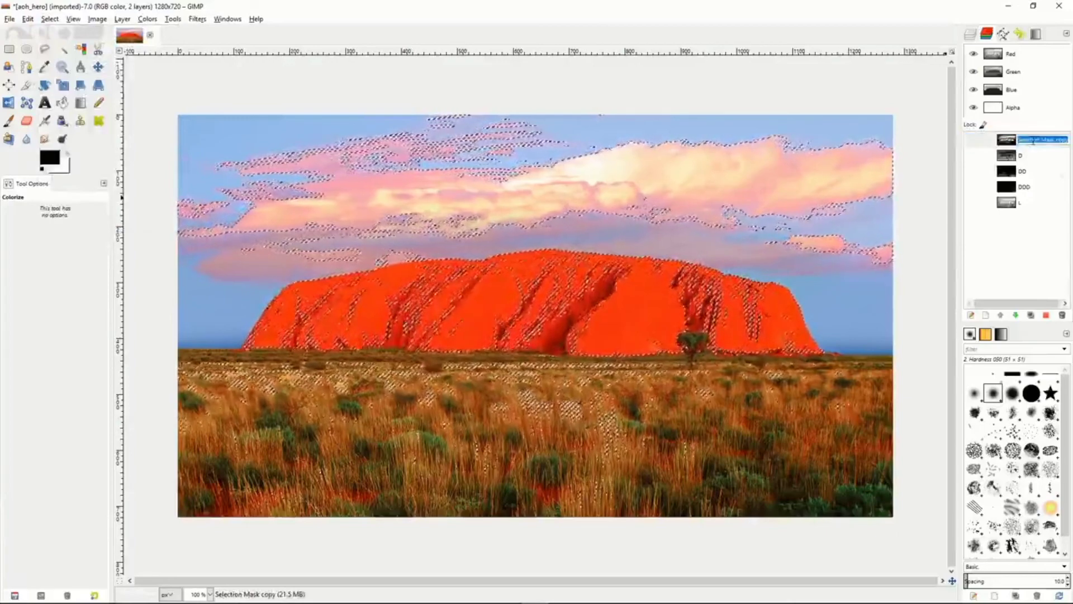
type("LL")
key("Return")
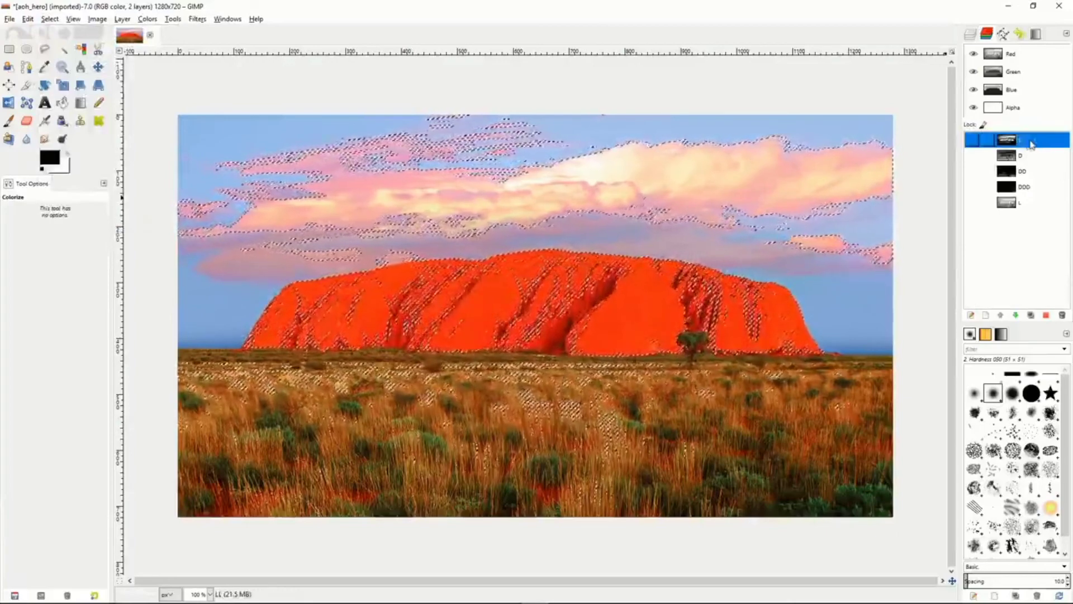
Step: Subtract the D channel from the light-tone selection again and save the result as a channel named LLL
left_click(1030, 155)
right_click(1029, 156)
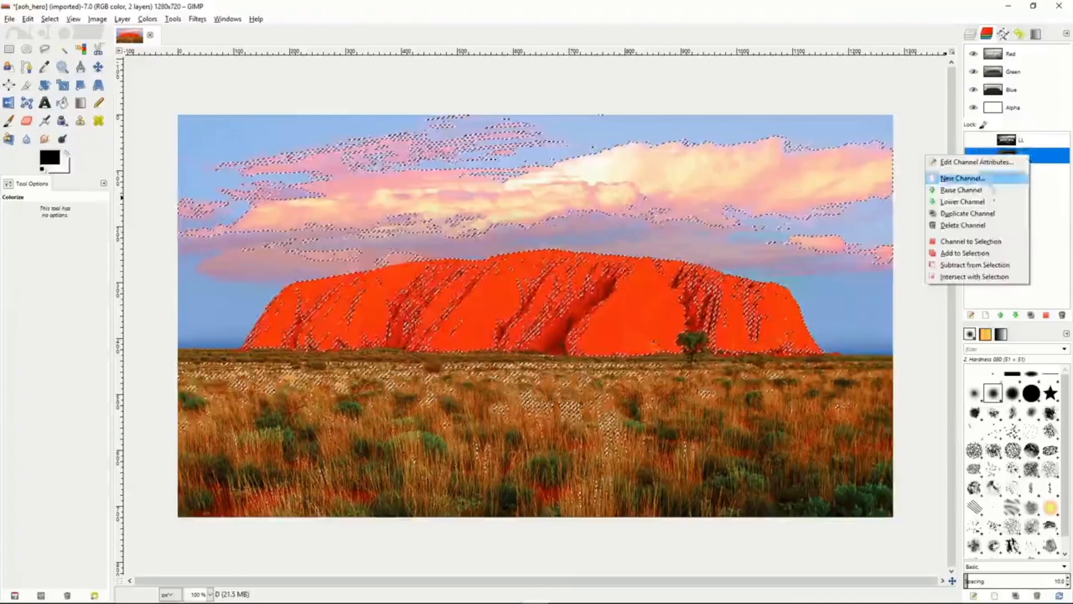
left_click(966, 256)
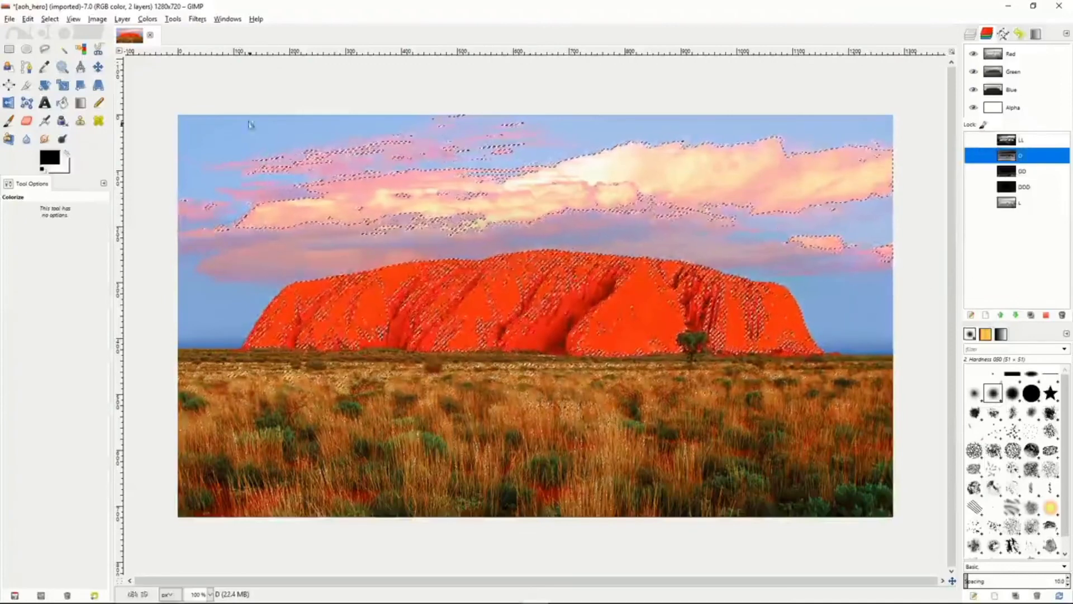
left_click(50, 19)
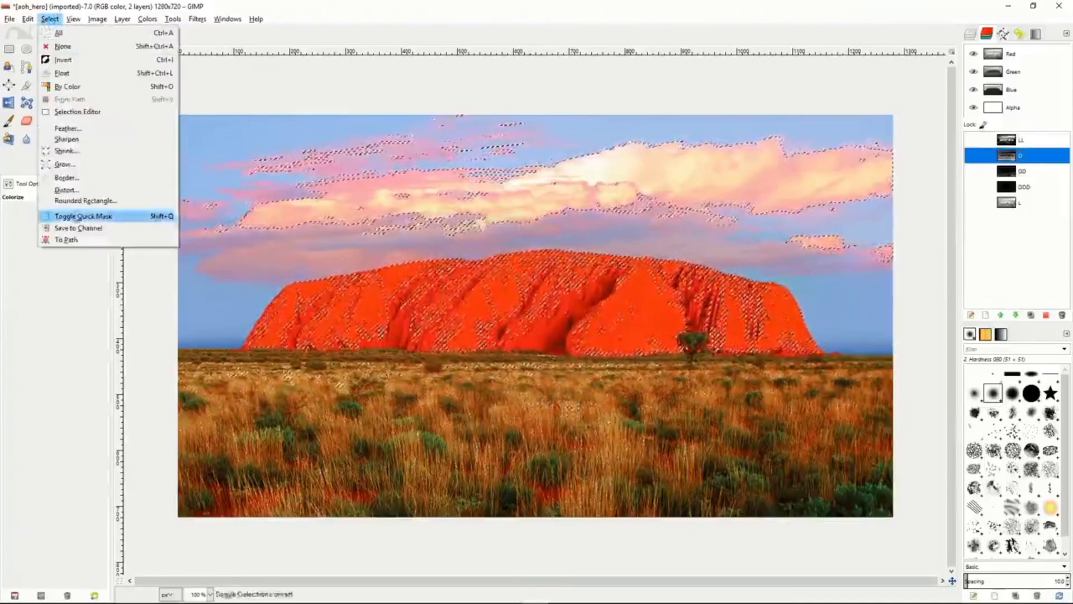
left_click(78, 228)
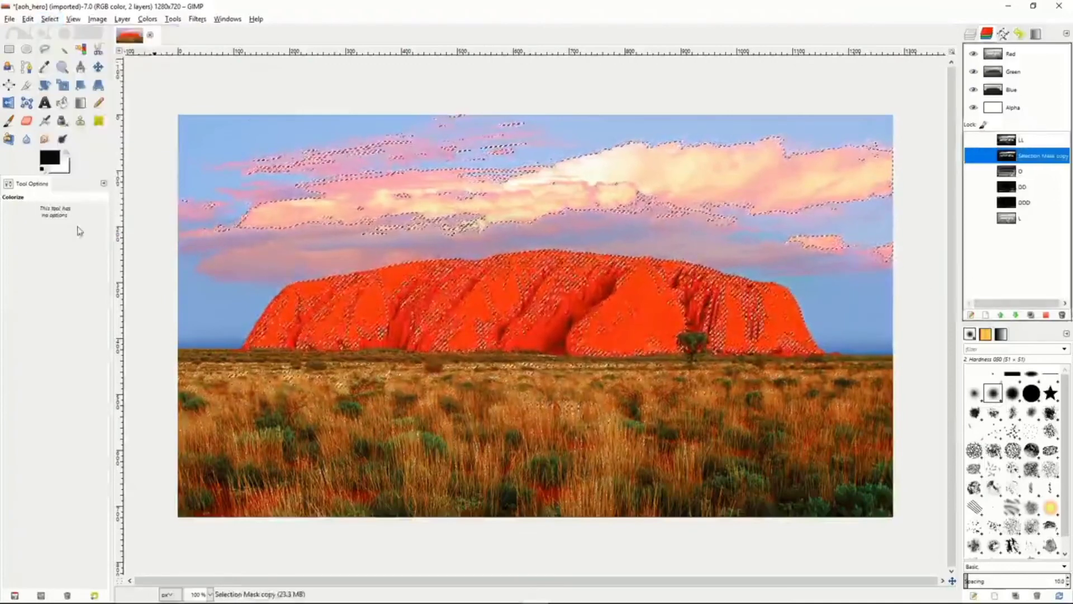
double_click(1035, 159)
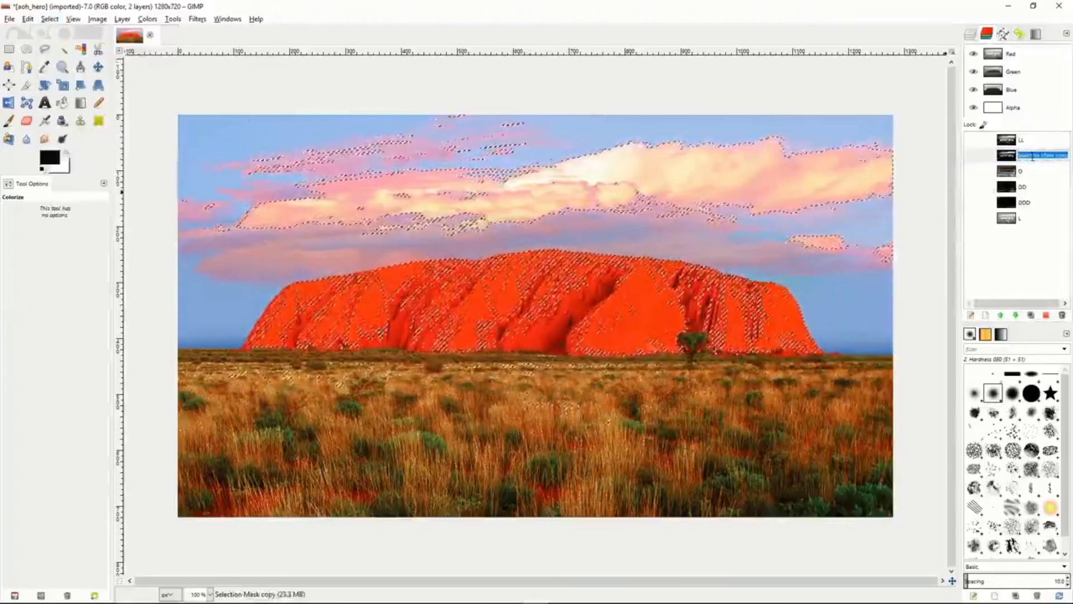
type("LLL")
key("Return")
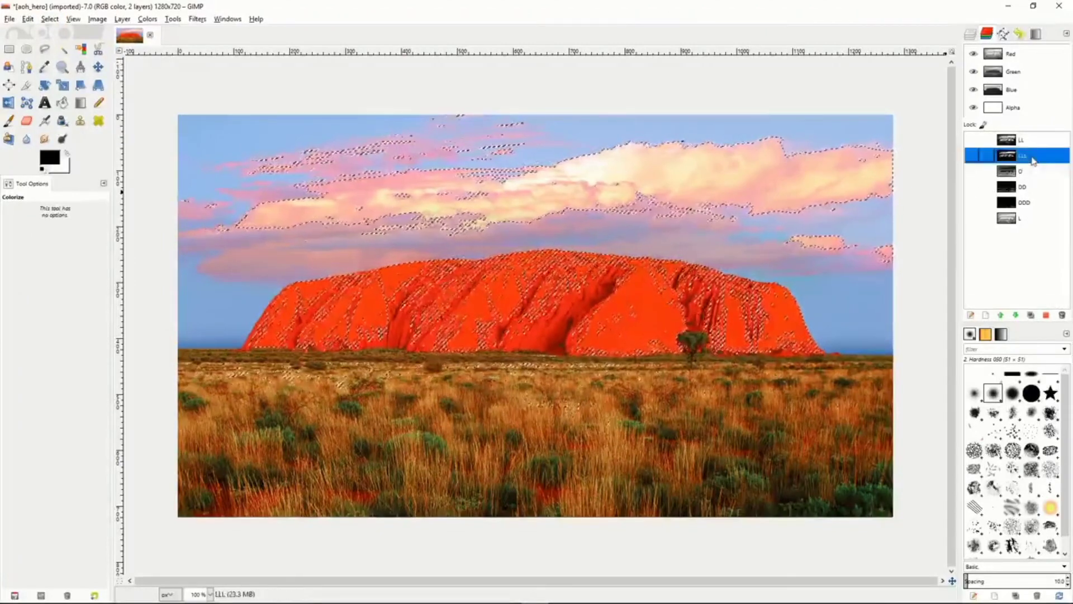
Step: Move the LL and LLL channels below L so the light-tone channels are listed in order
left_click_drag(1030, 141, 1018, 231)
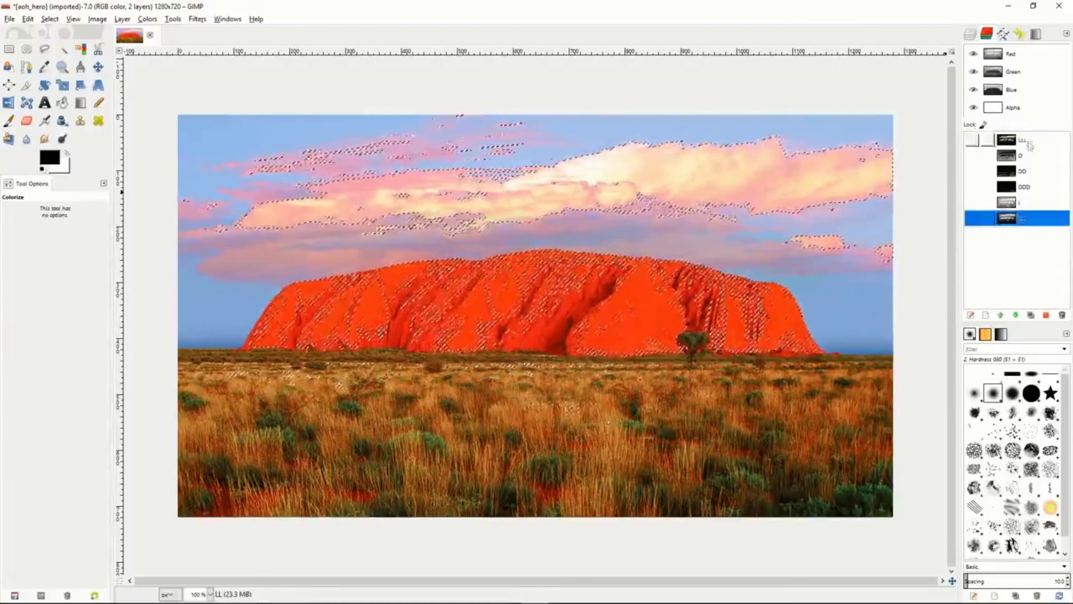
left_click_drag(1030, 144, 1029, 231)
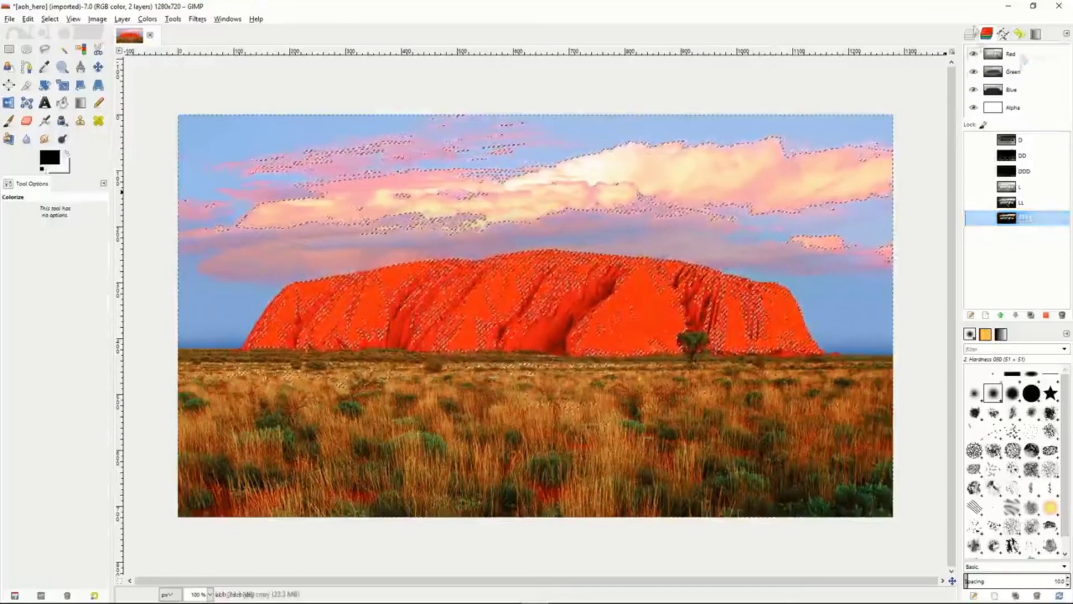
Step: Rename the duplicated aoh_hero.jpg layer to LightMask
left_click(970, 33)
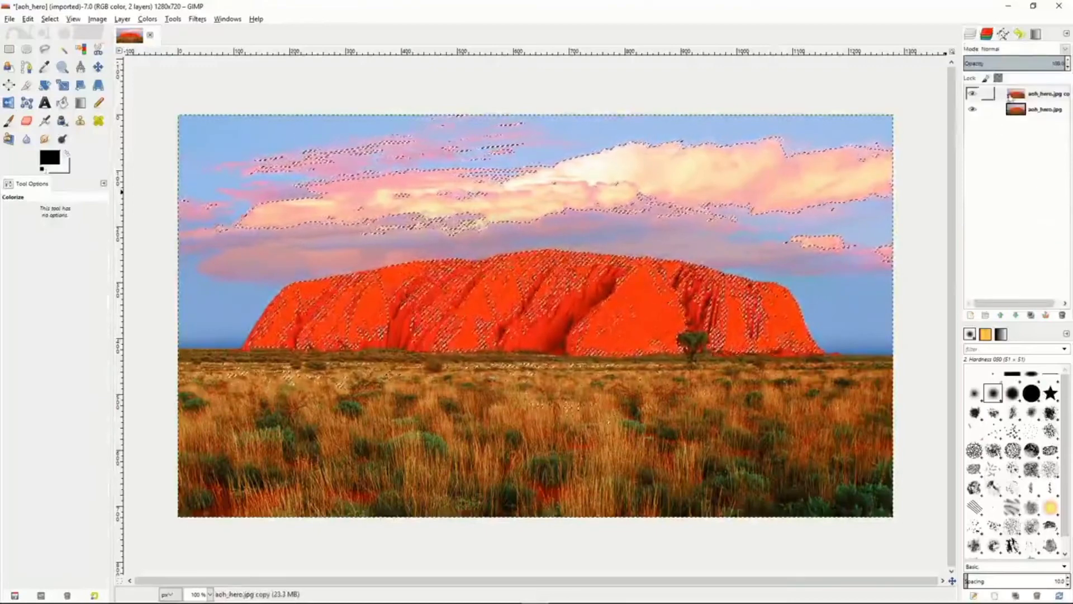
left_click(1003, 96)
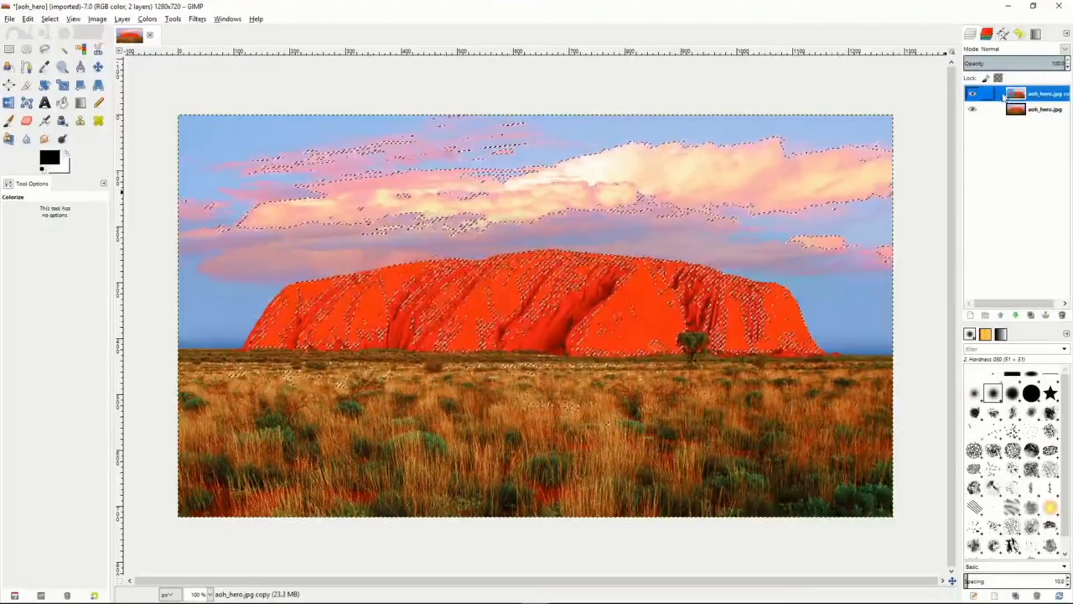
double_click(1042, 94)
type("LightMask")
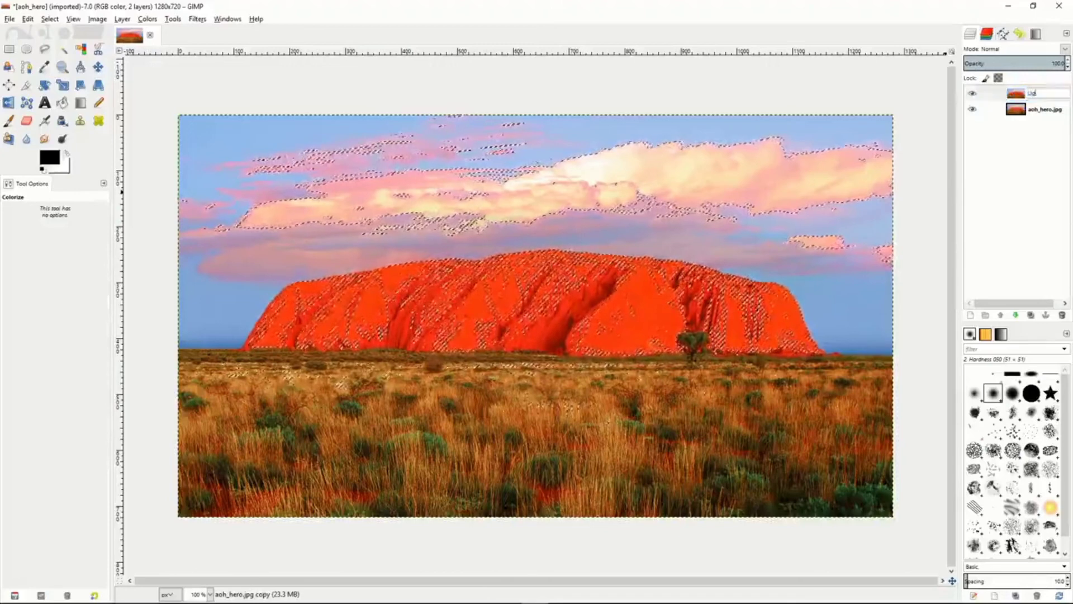
key("Return")
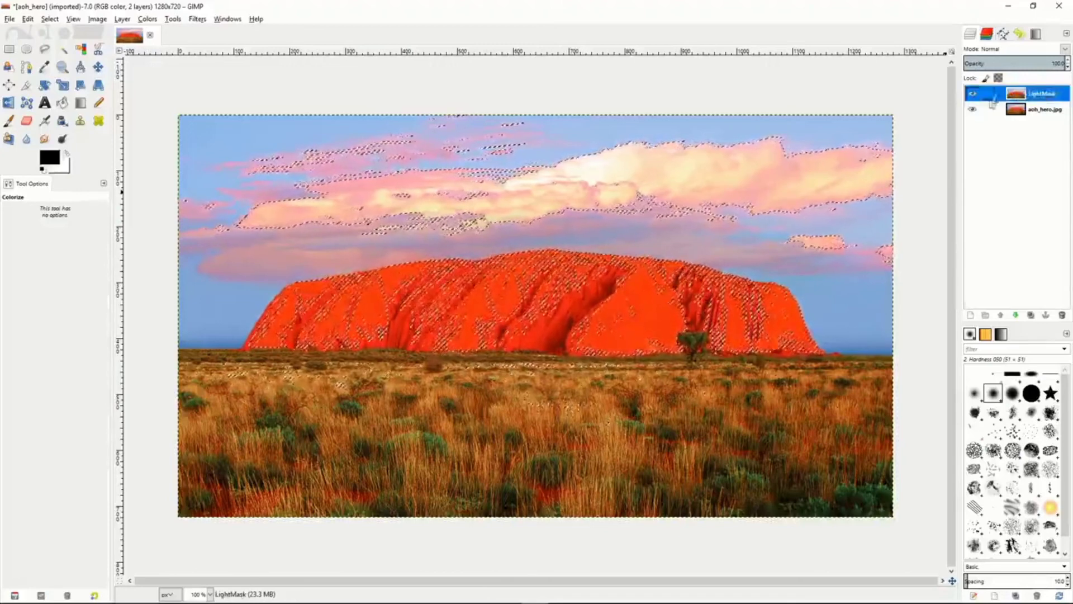
Step: Duplicate the LightMask layer and rename the copy DarkMask
left_click(1032, 316)
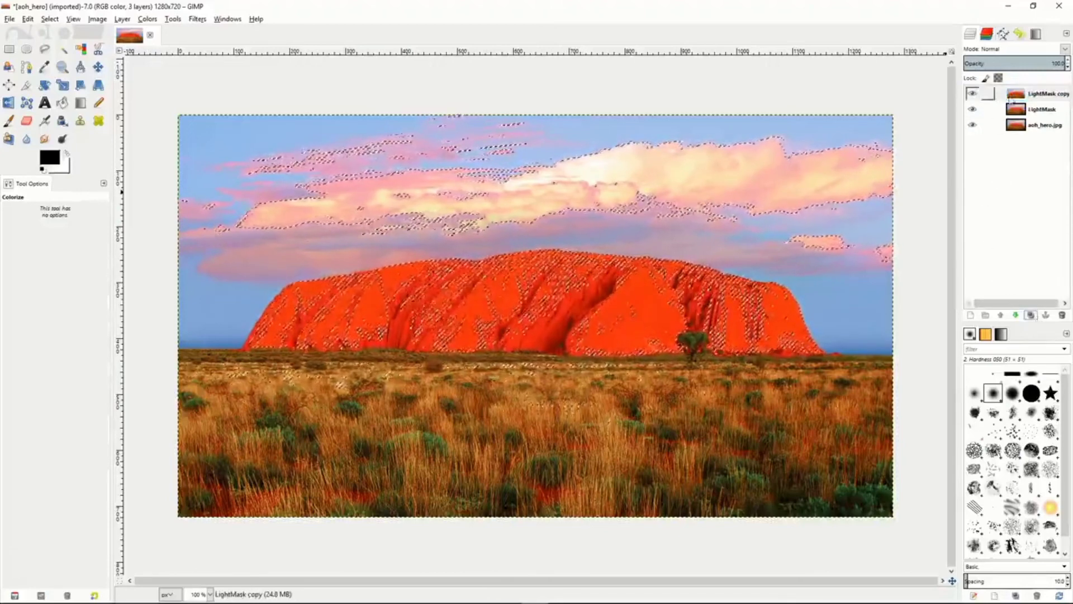
double_click(1036, 92)
type("DarkMask")
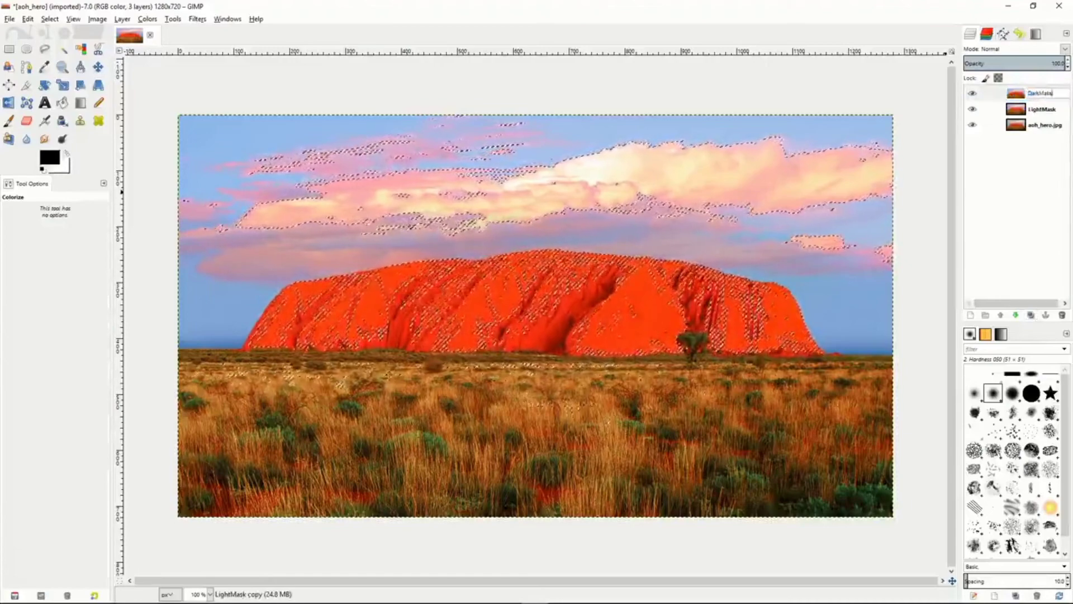
key("Return")
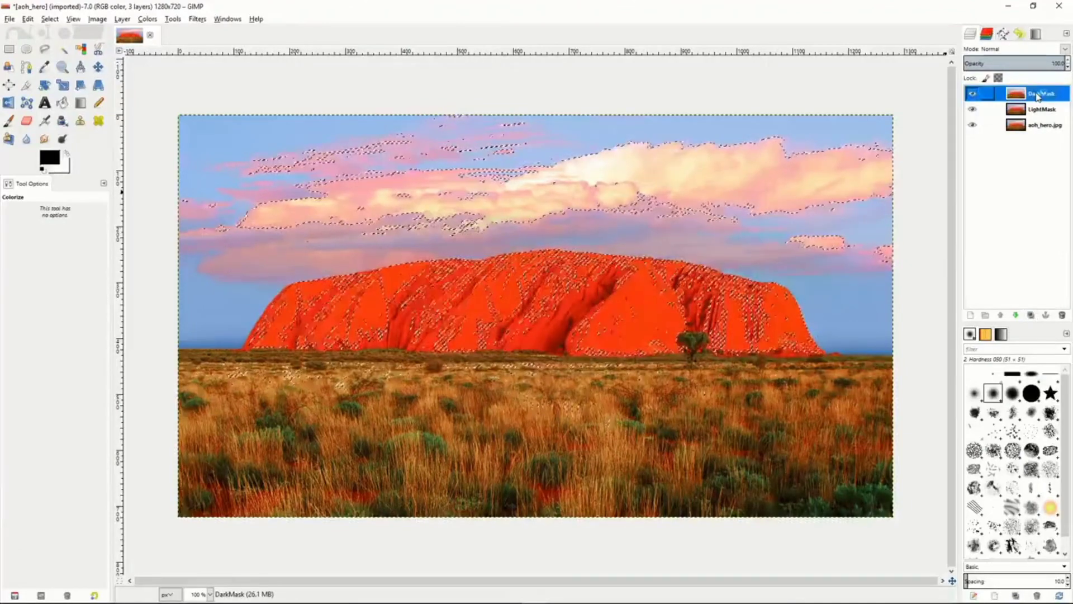
Step: Make LightMask the active layer and clear the selection from the image
right_click(1003, 112)
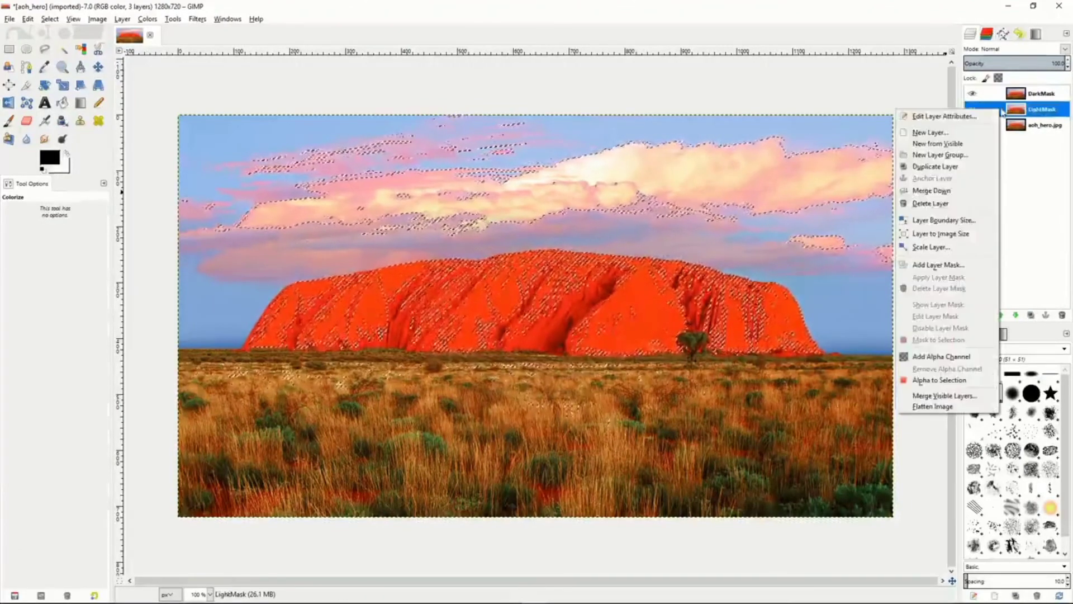
left_click(750, 250)
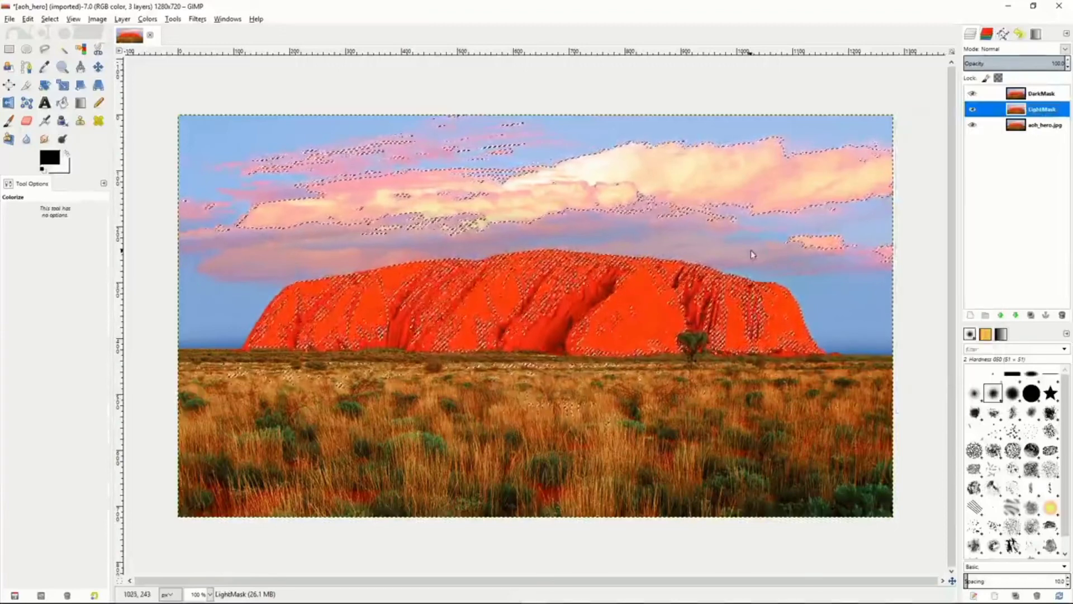
right_click(758, 257)
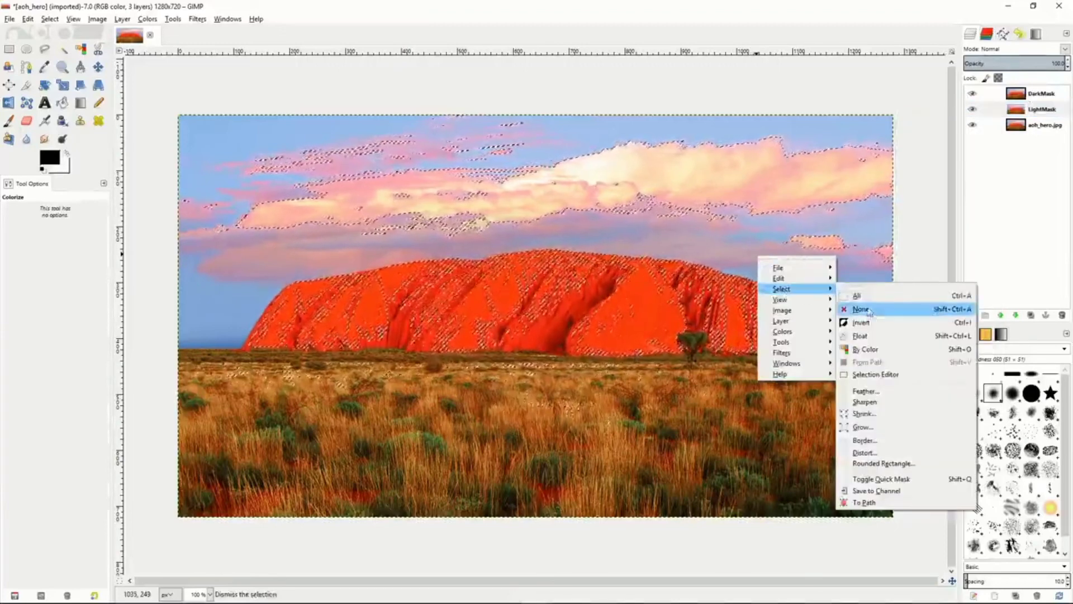
left_click(863, 300)
Step: Add a layer mask to the LightMask layer, initialized from the L channel without inverting it
right_click(1003, 111)
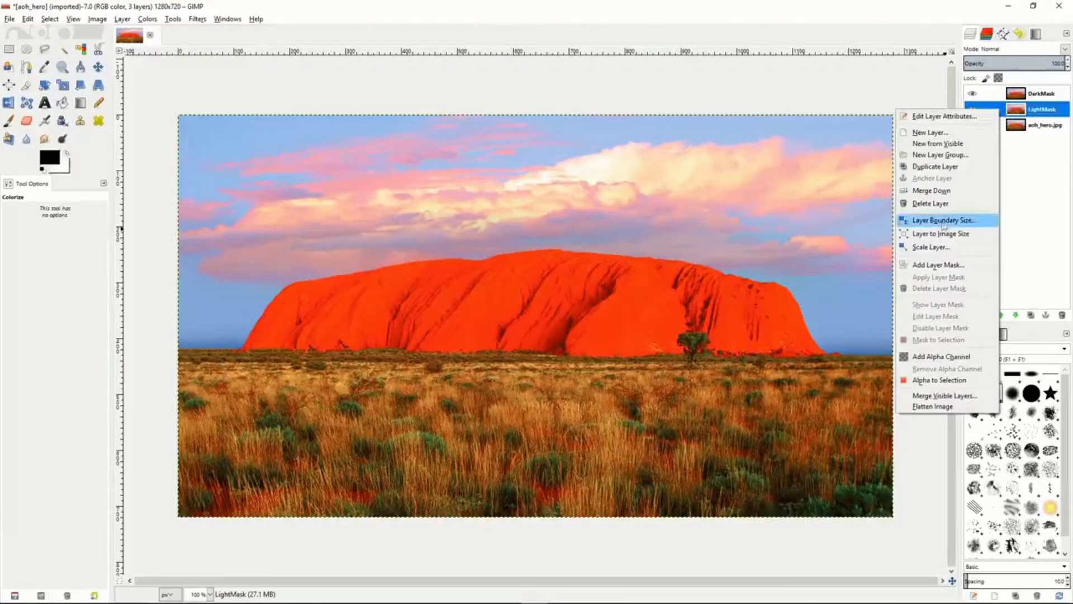
left_click(937, 266)
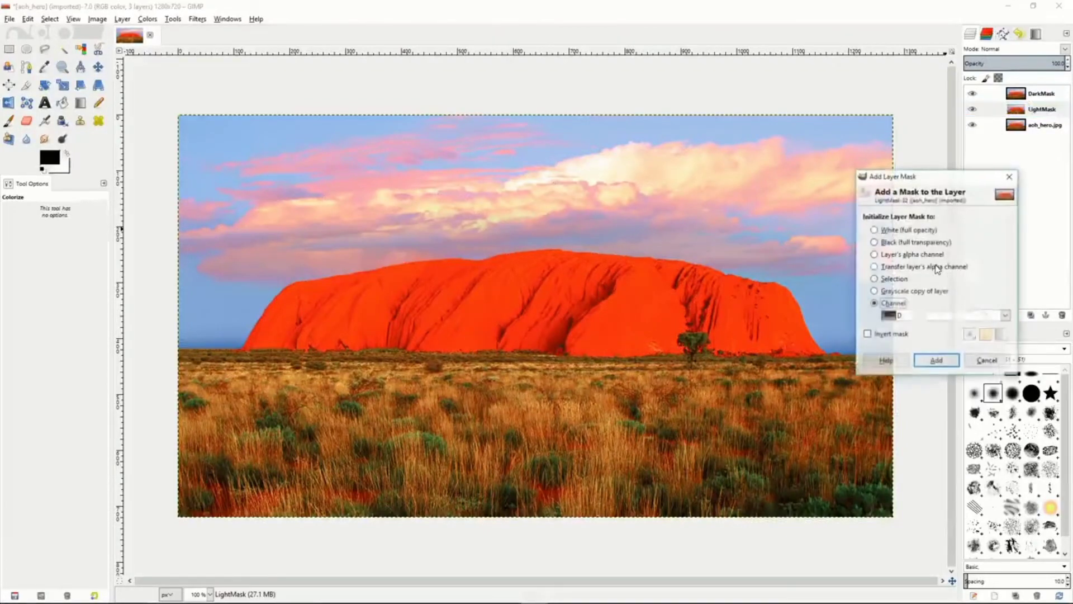
left_click(875, 231)
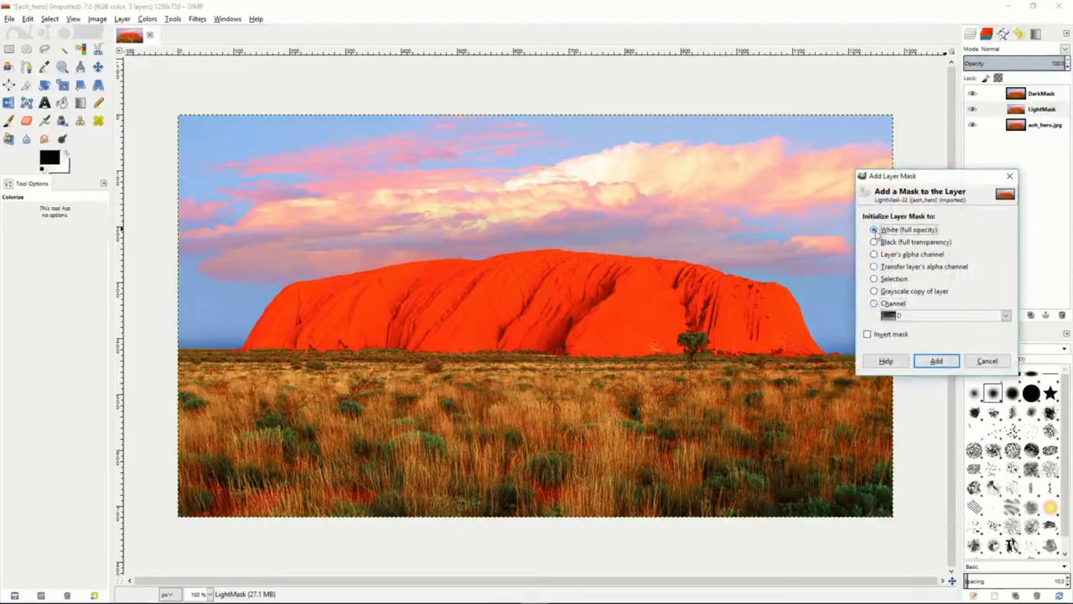
left_click(875, 303)
left_click(1005, 316)
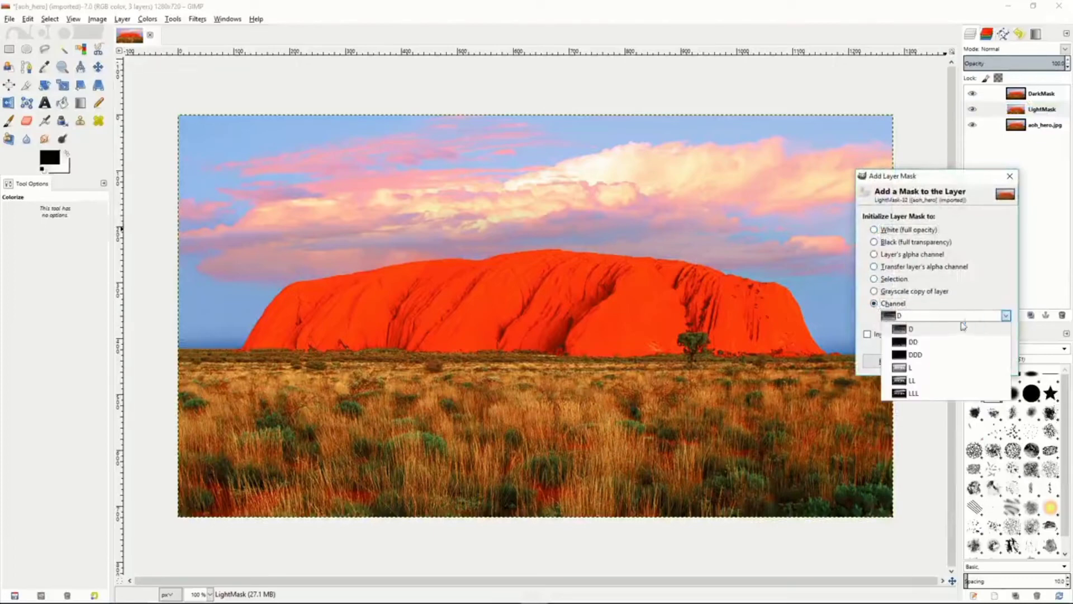
left_click(923, 370)
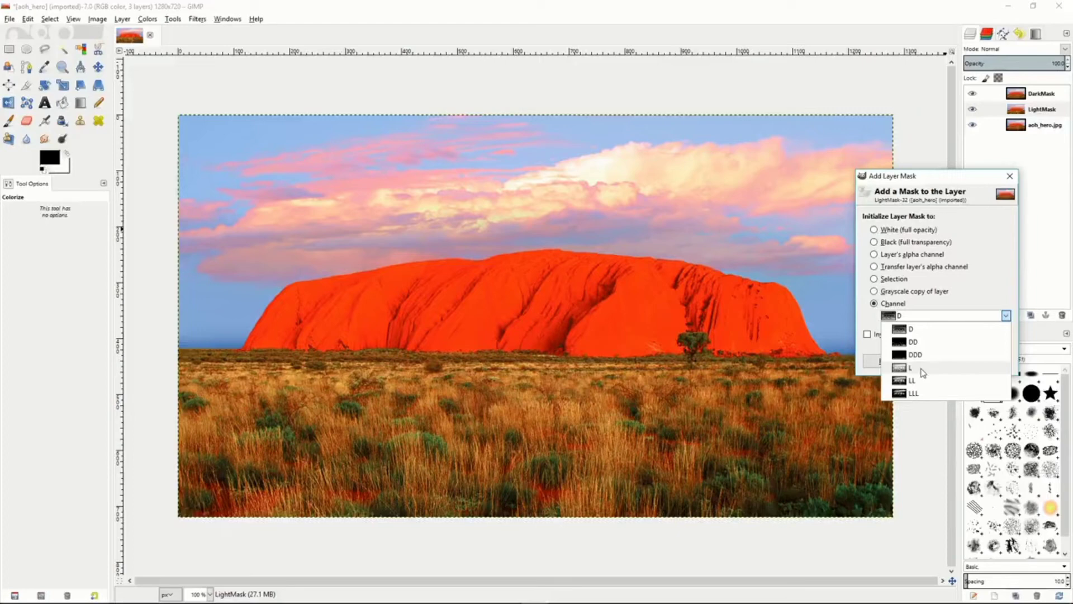
left_click(923, 371)
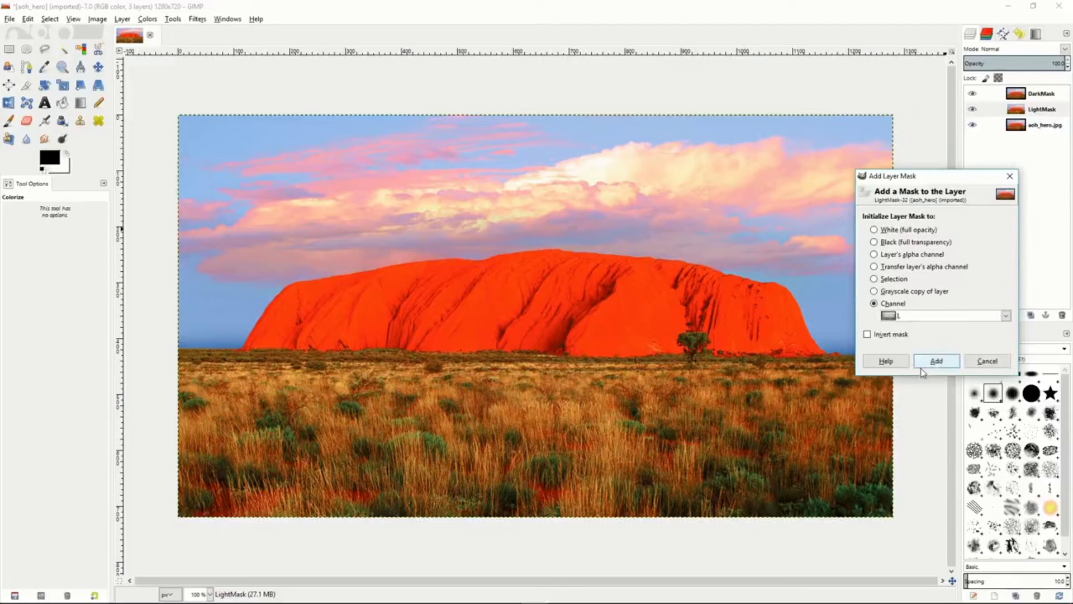
left_click(939, 362)
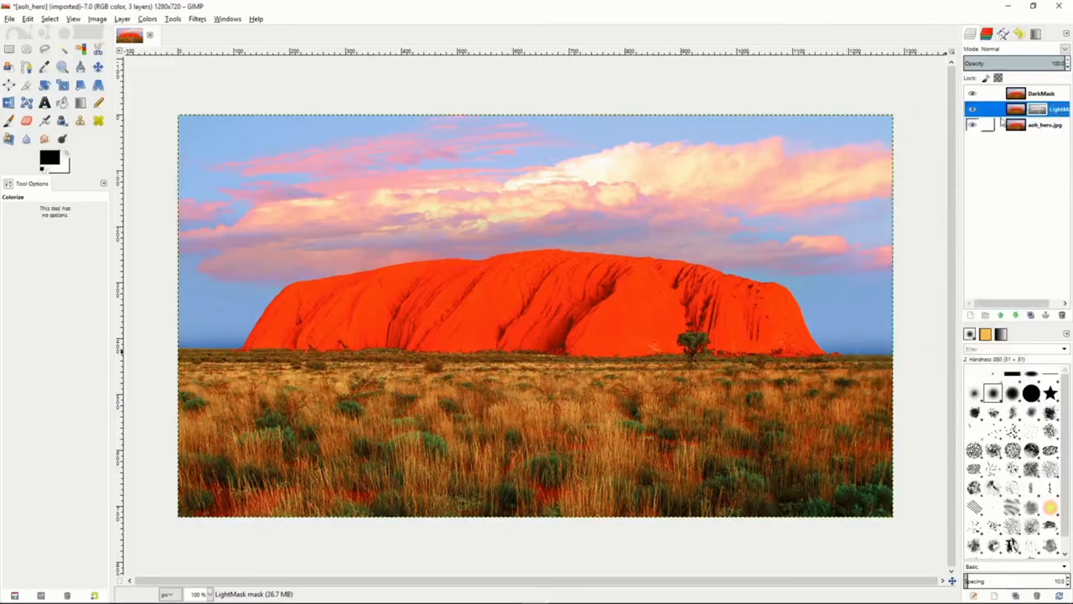
Step: Hide the DarkMask layer and briefly hide aoh_hero.jpg to check the masked LightMask layer on its own
left_click(972, 93)
left_click(972, 126)
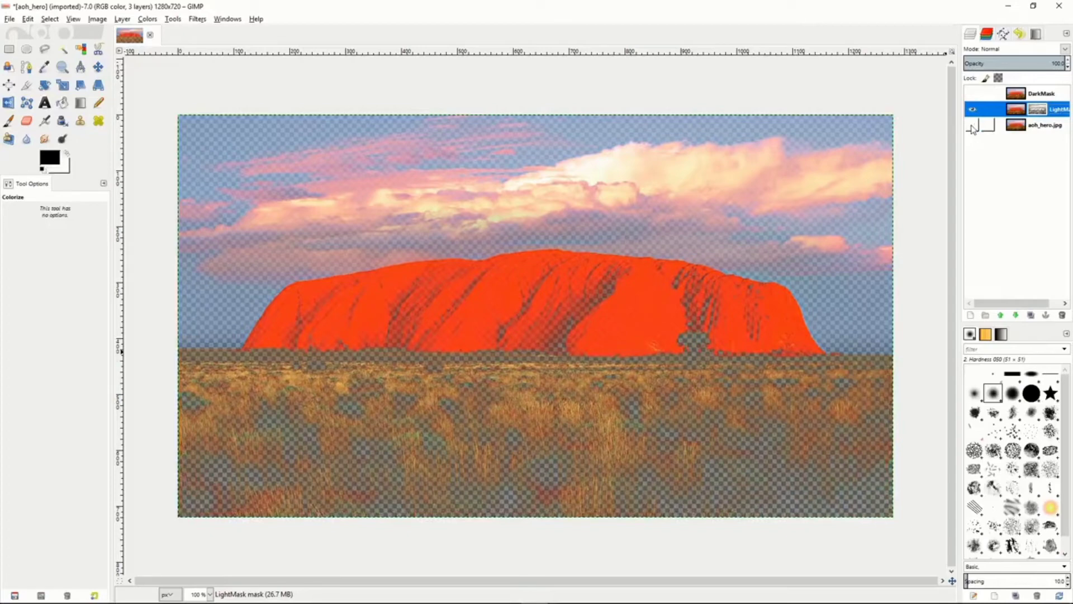
left_click(972, 126)
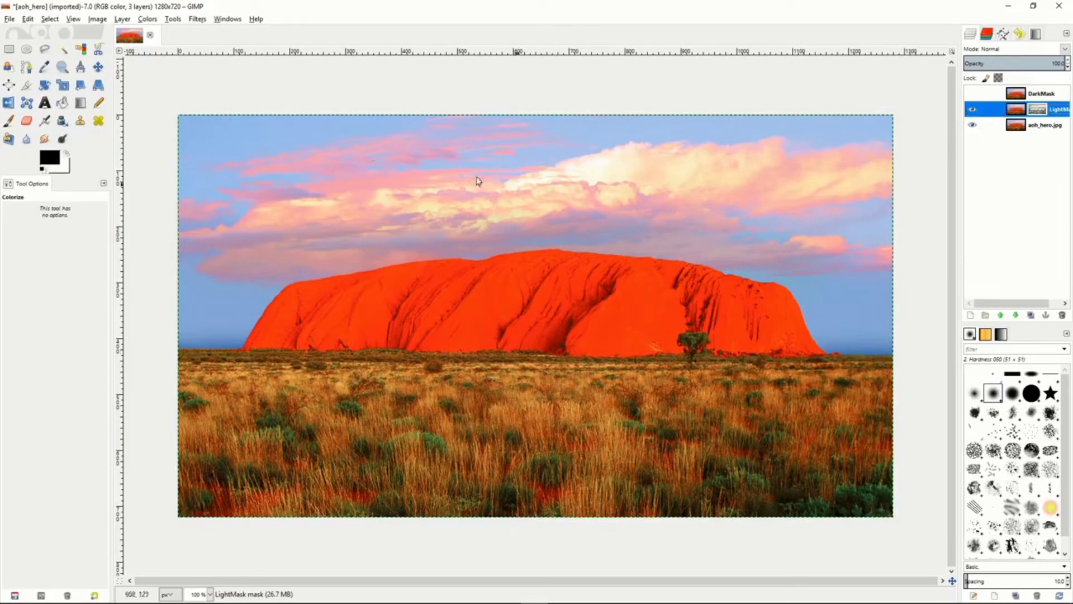
Step: Colorize the LightMask layer with hue 287, saturation 50 and lightness 6, and toggle the DarkMask layer's visibility to compare
left_click(147, 19)
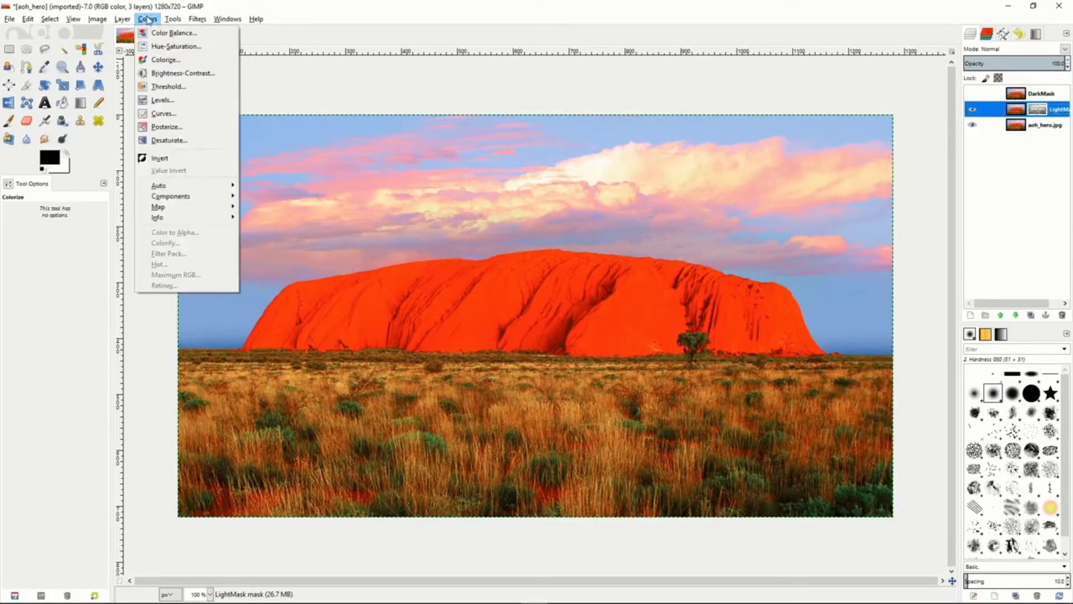
left_click(158, 59)
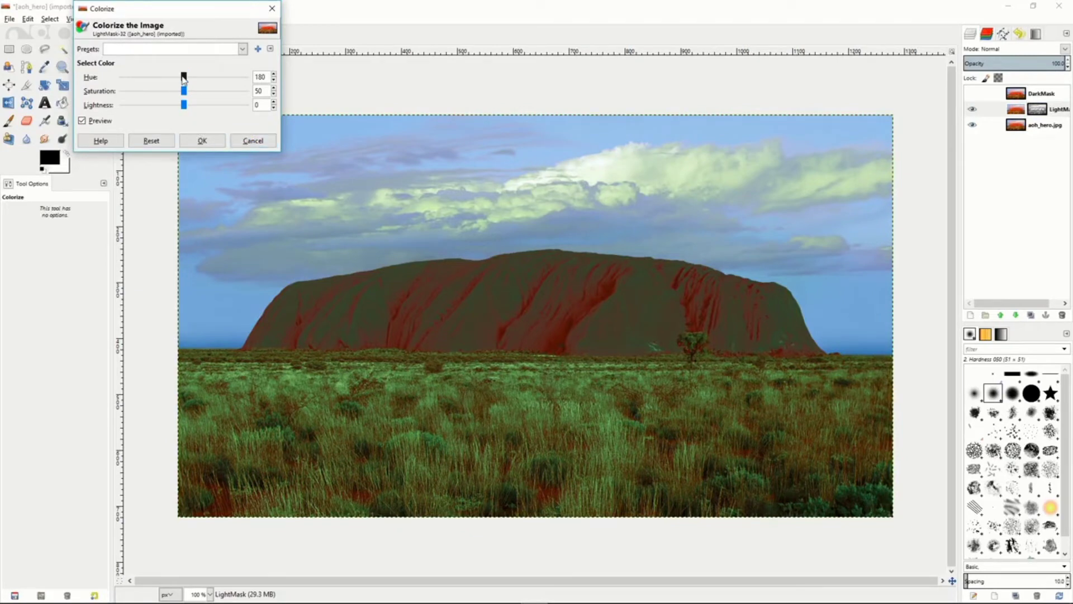
left_click(184, 77)
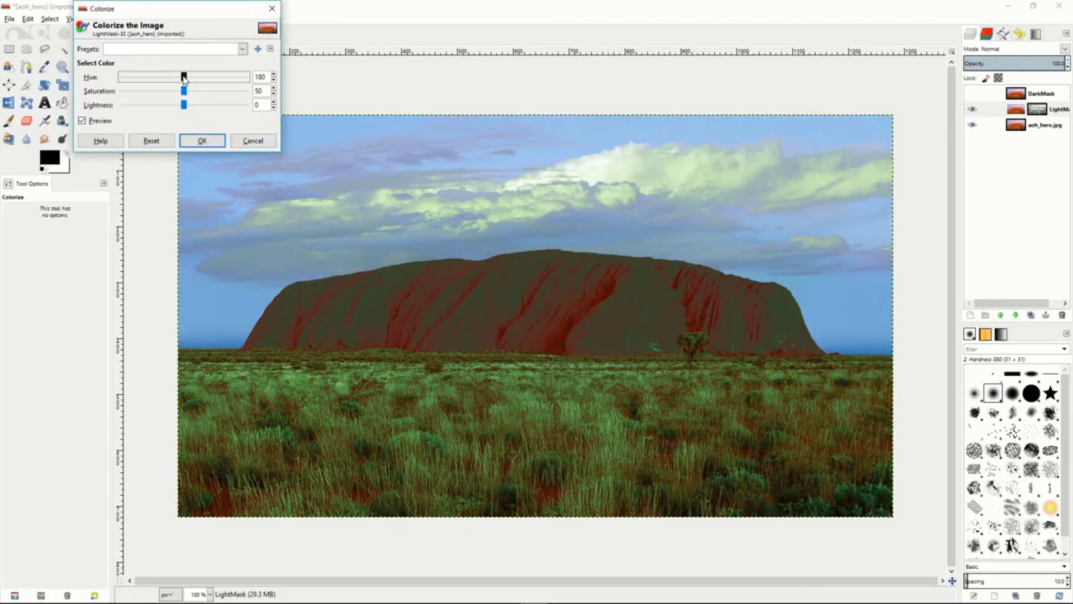
left_click_drag(184, 78, 222, 78)
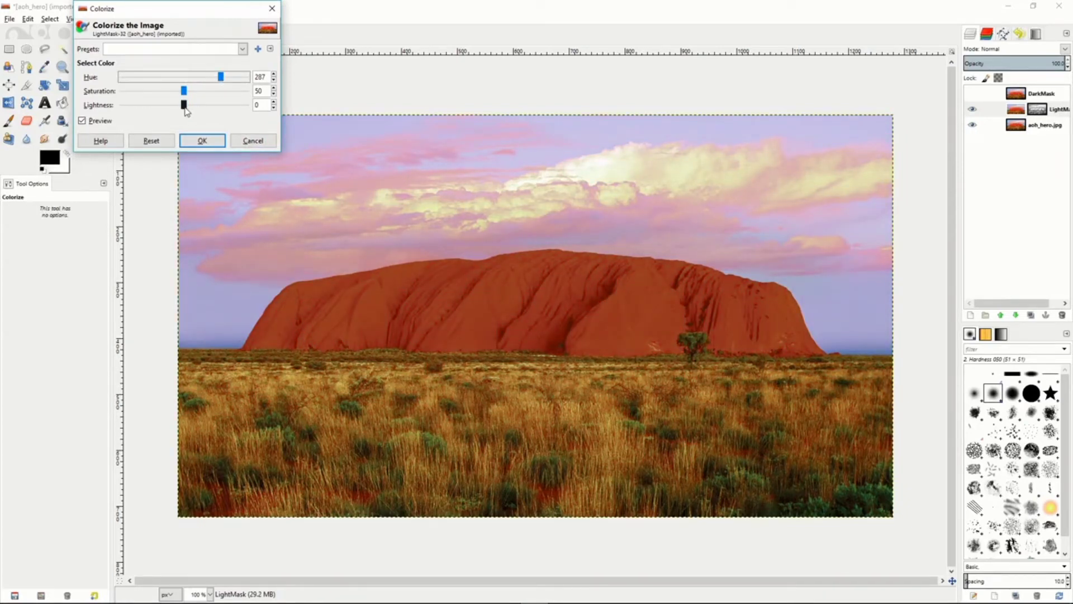
left_click_drag(185, 108, 189, 109)
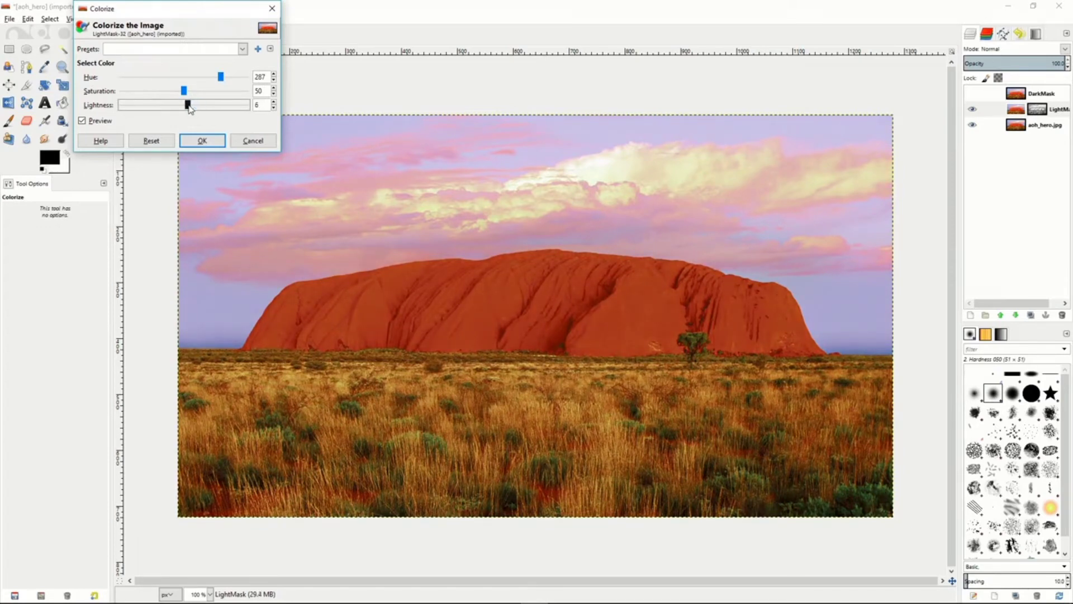
left_click(203, 142)
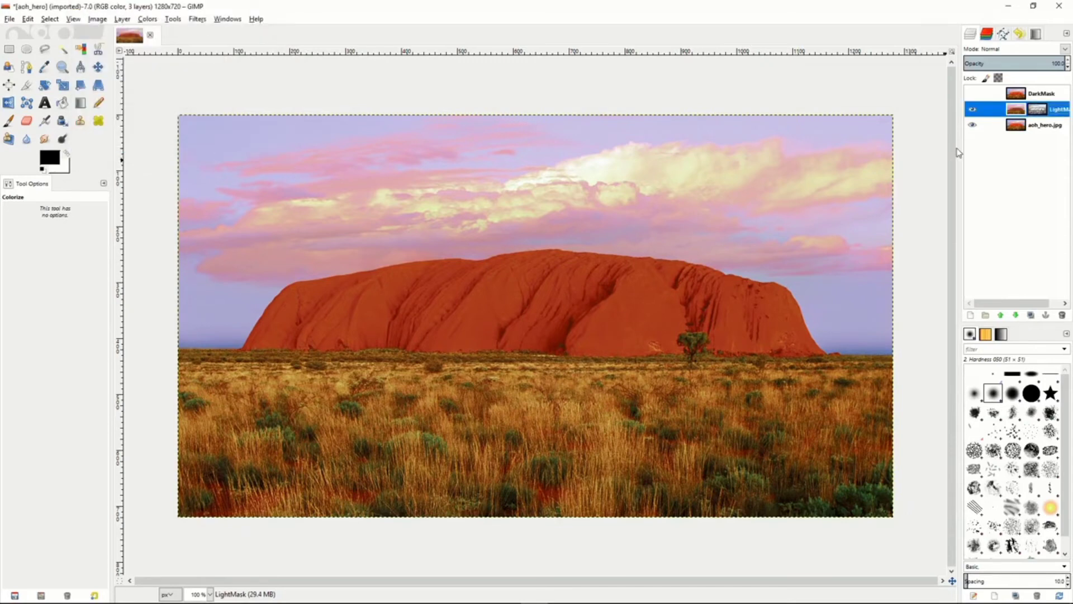
left_click(973, 94)
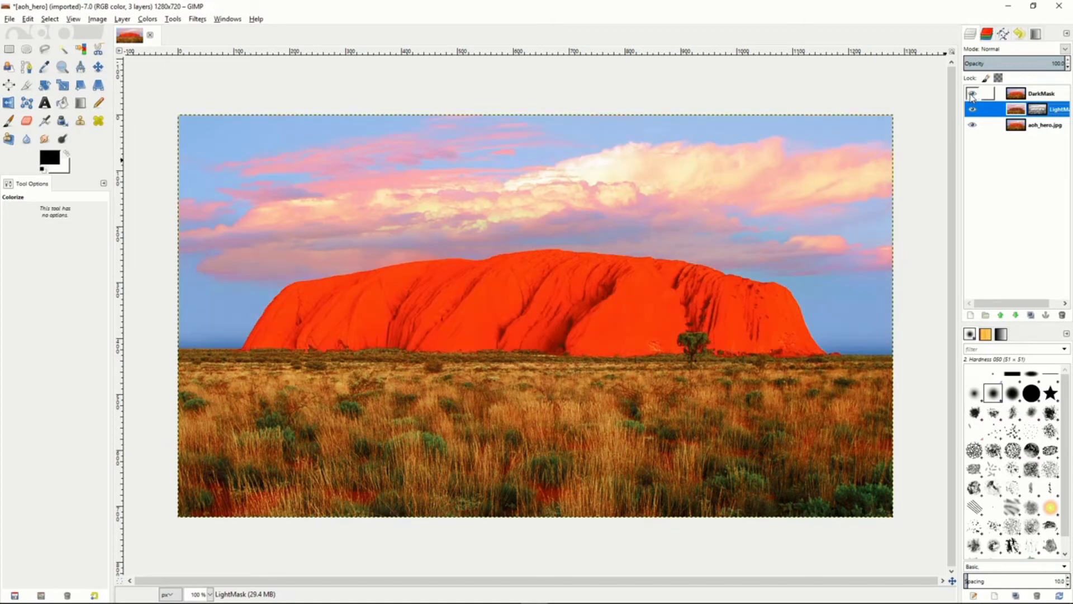
left_click(972, 94)
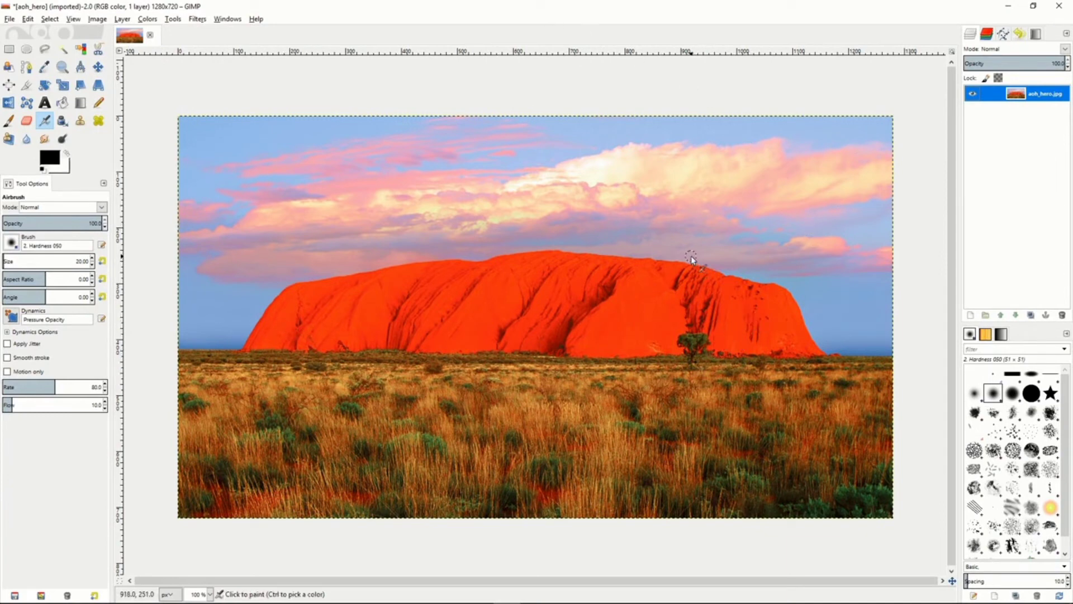
Step: Duplicate the aoh_hero.jpg layer and add a mask to the copy, initialized to a grayscale copy of the layer
left_click(1035, 316)
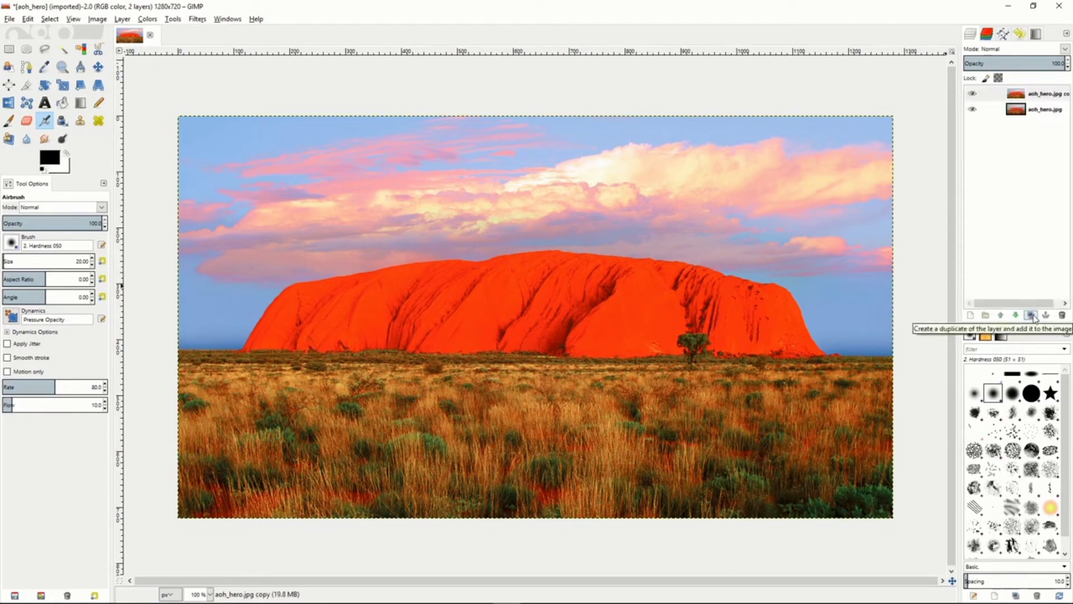
left_click(1003, 95)
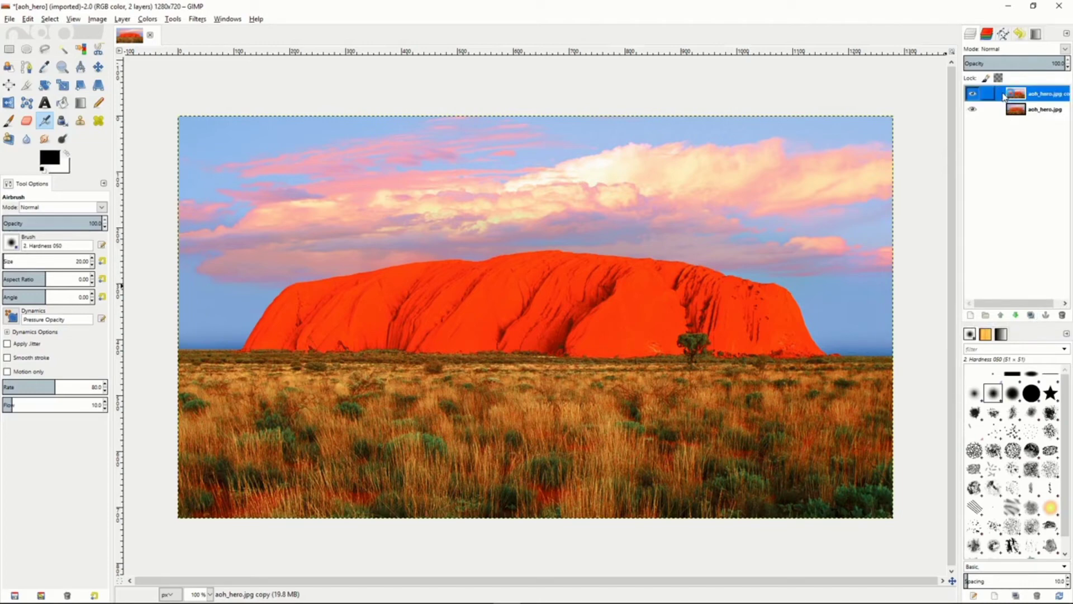
right_click(1005, 96)
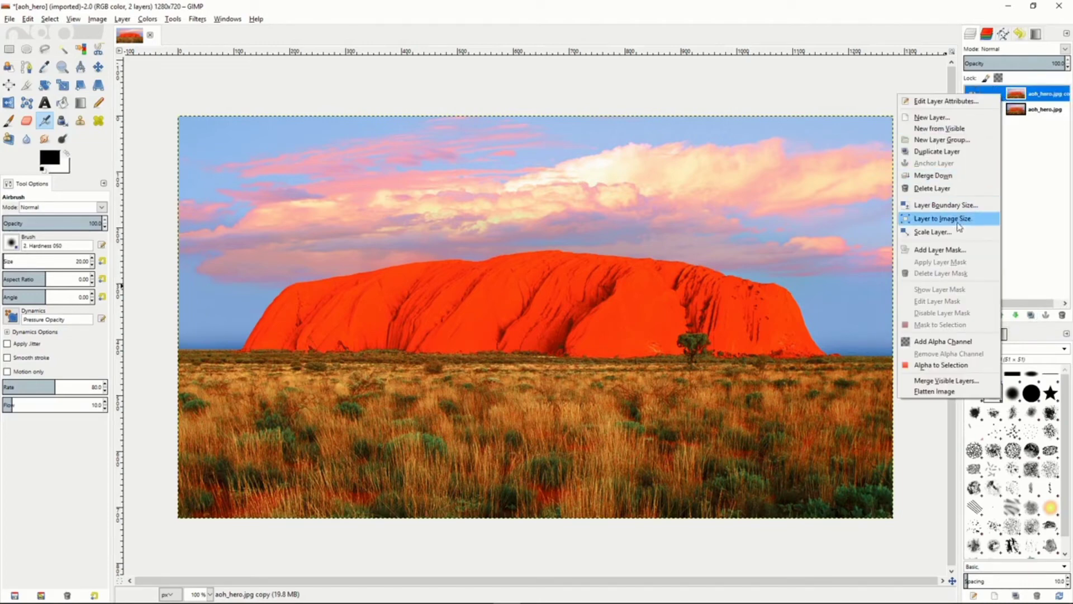
left_click(949, 253)
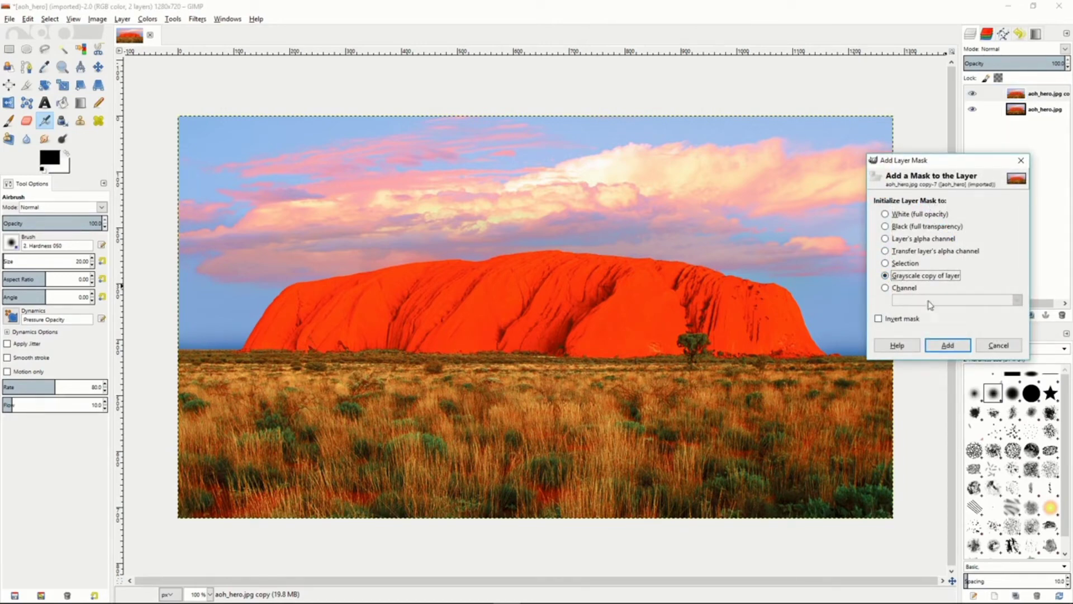
left_click(948, 346)
Step: Show the duplicated layer's mask on the canvas and invert its tones
right_click(997, 94)
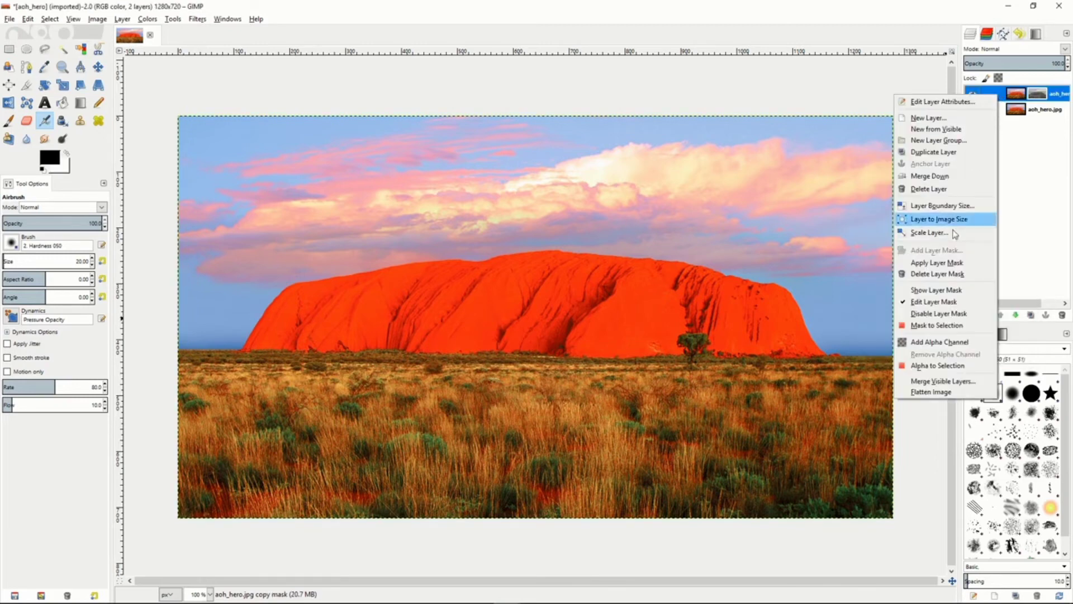
left_click(949, 290)
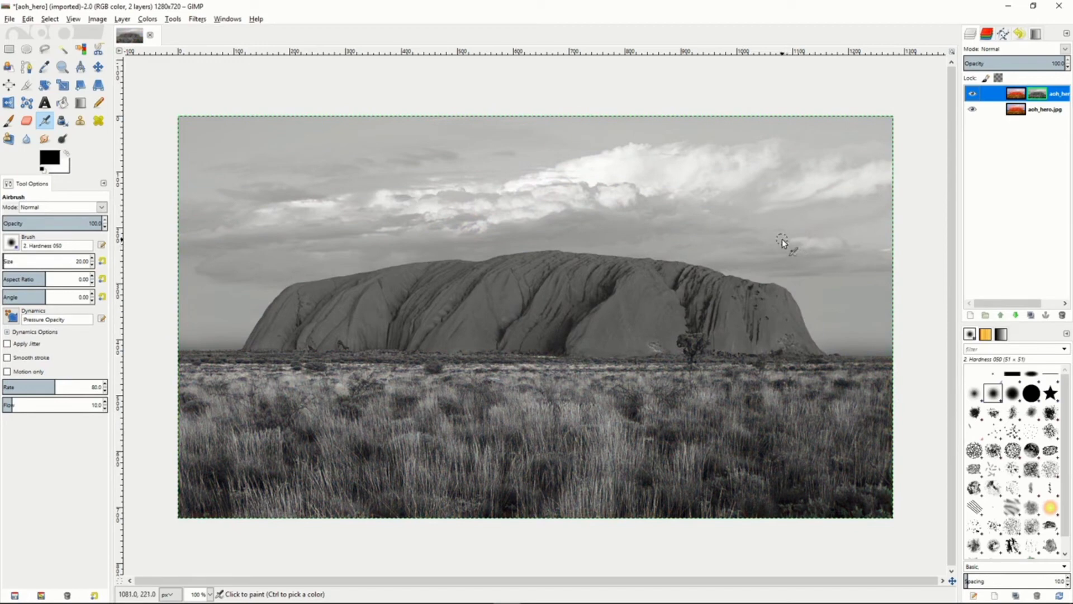
left_click(149, 19)
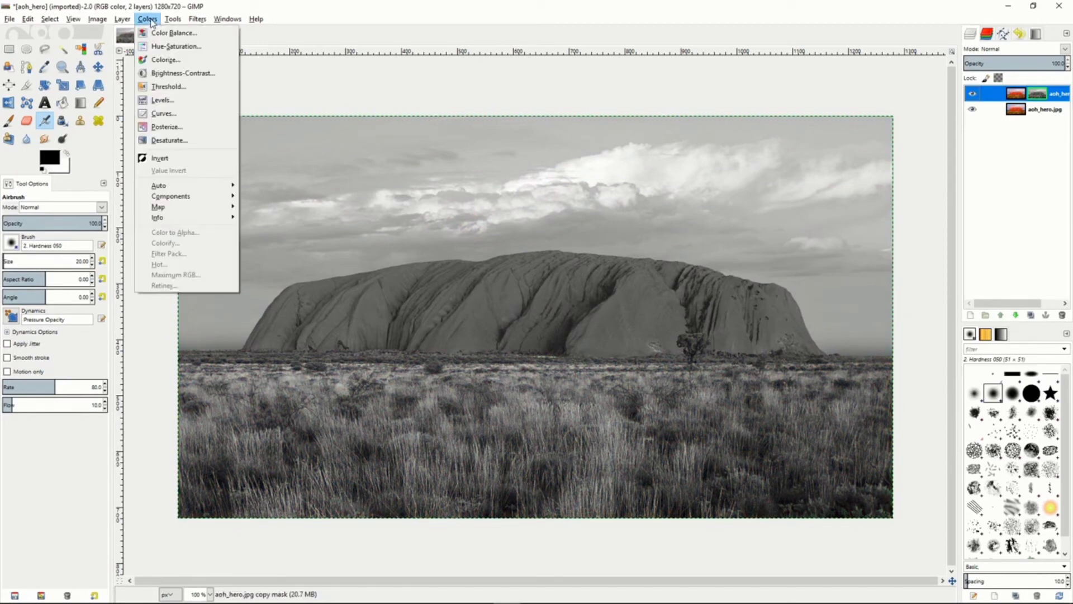
left_click(170, 159)
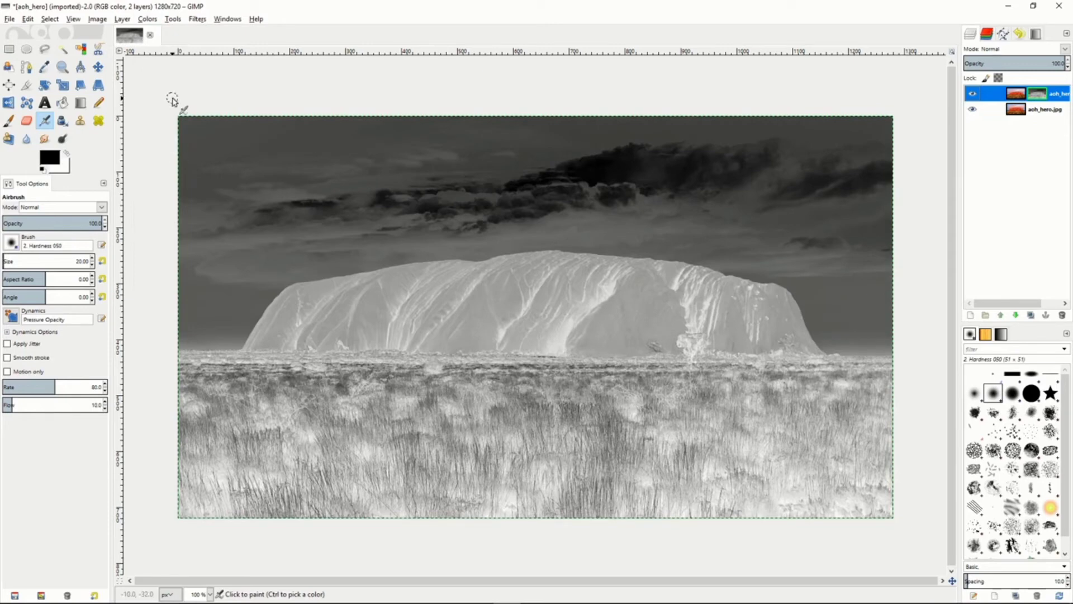
Step: Apply a Gaussian Blur to the inverted layer mask with a 5.0 px horizontal and vertical radius, using the RLE method
left_click(198, 18)
mouse_move(217, 85)
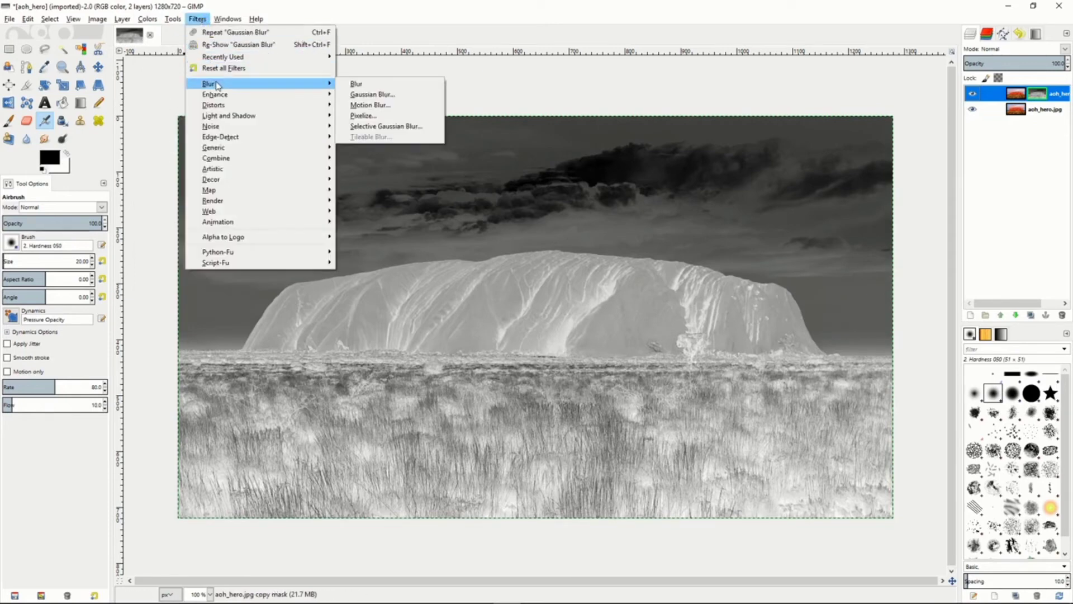
left_click(374, 94)
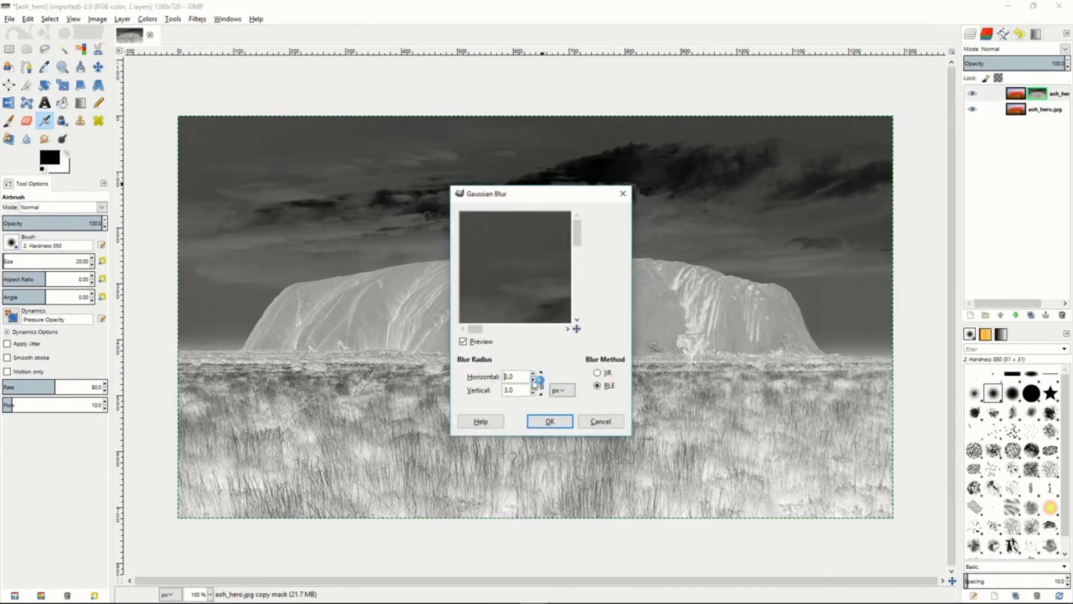
left_click(532, 374)
left_click(532, 373)
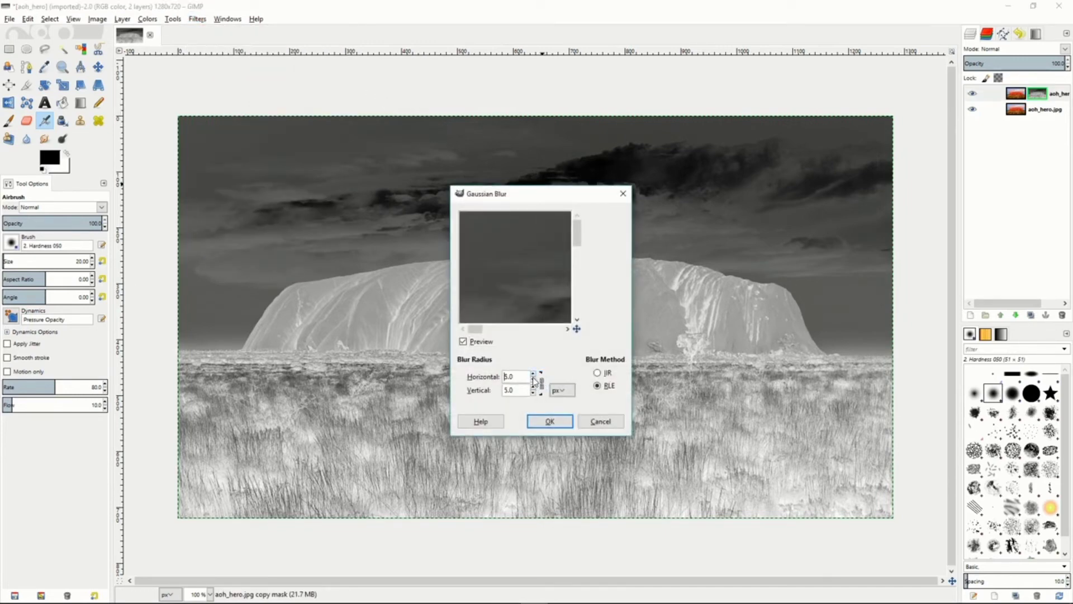
left_click(548, 422)
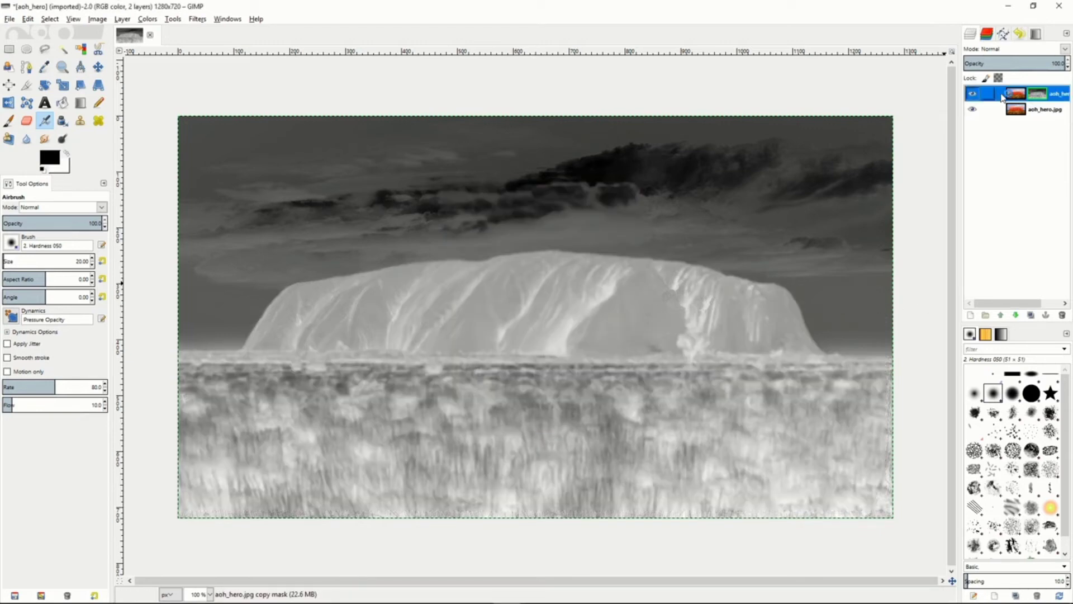
Step: Stop showing the mask on the canvas and blend the aoh_hero.jpg copy in Overlay mode with slightly reduced opacity
right_click(1003, 96)
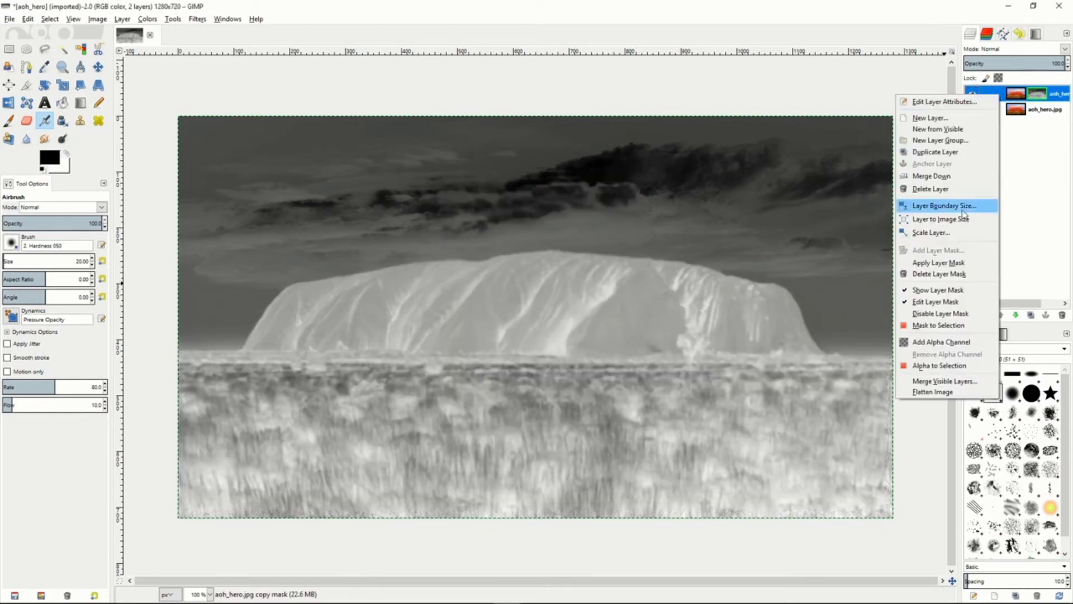
left_click(948, 290)
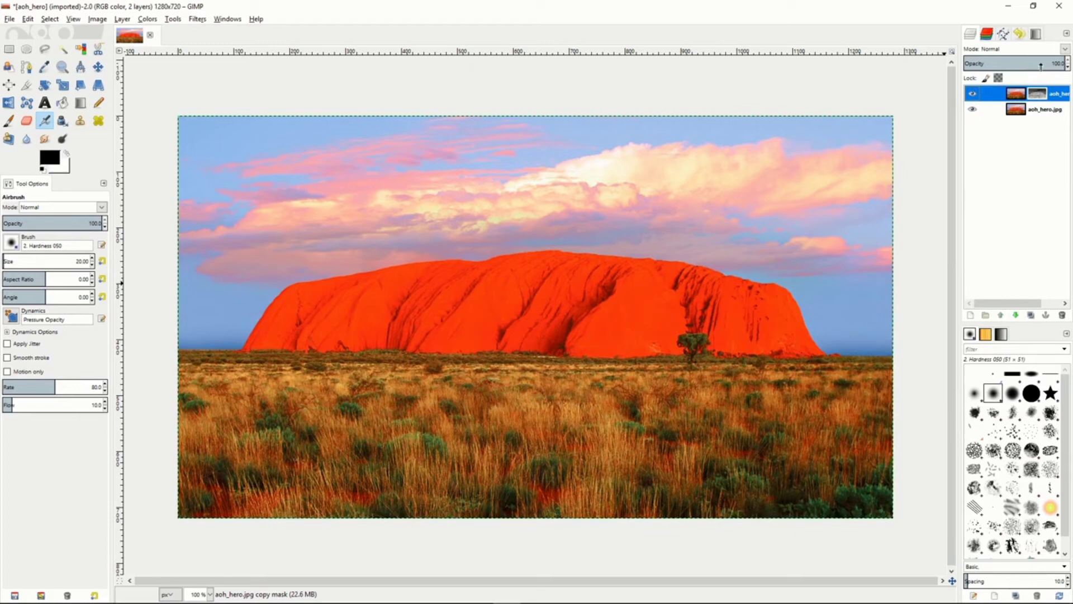
left_click(1064, 49)
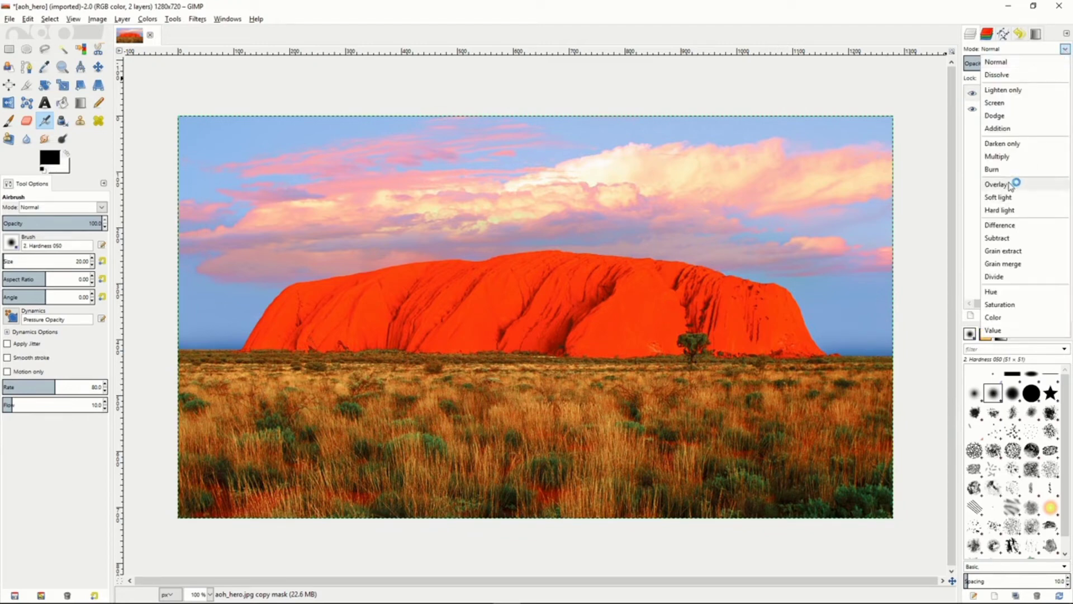
left_click(1010, 184)
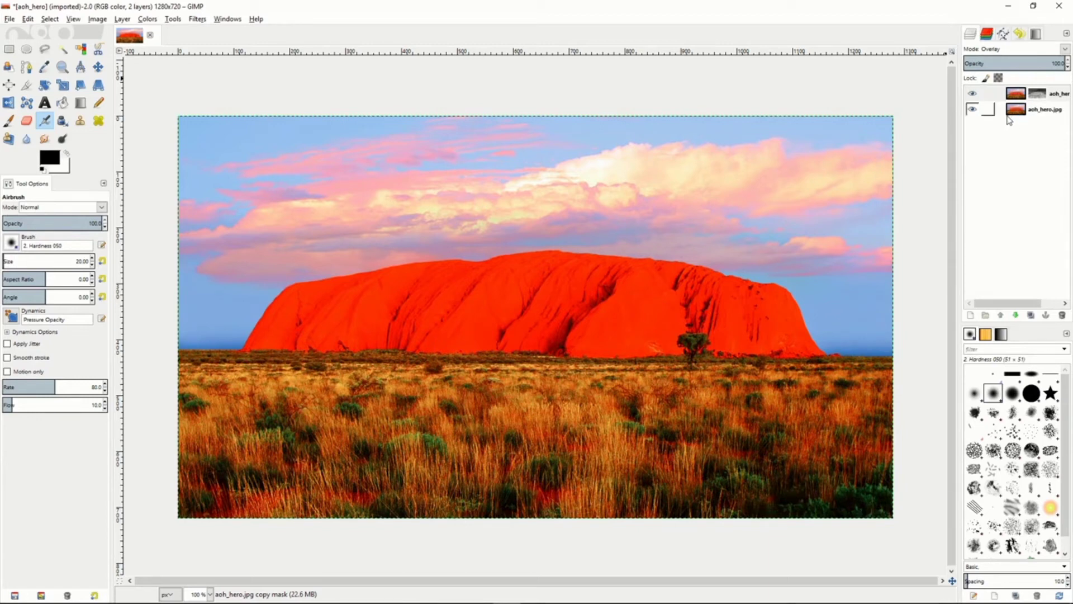
mouse_move(1046, 63)
left_mouse_down()
mouse_move(987, 62)
mouse_move(1041, 62)
left_mouse_up()
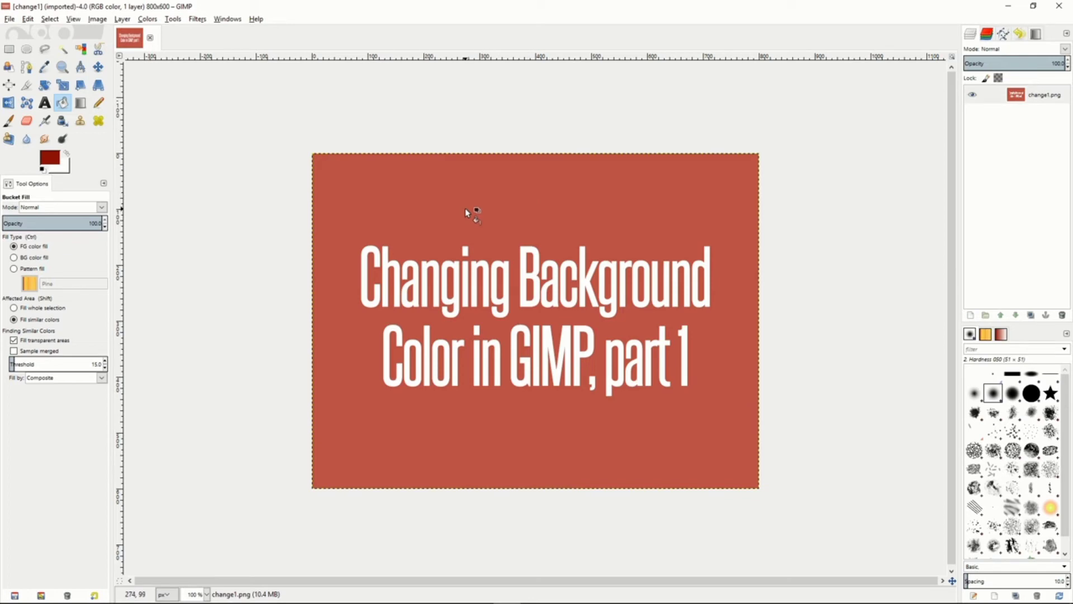
Step: Sample the red background of change1.png as c05444 and remove that colour with Color to Alpha
key("o")
left_click(398, 227)
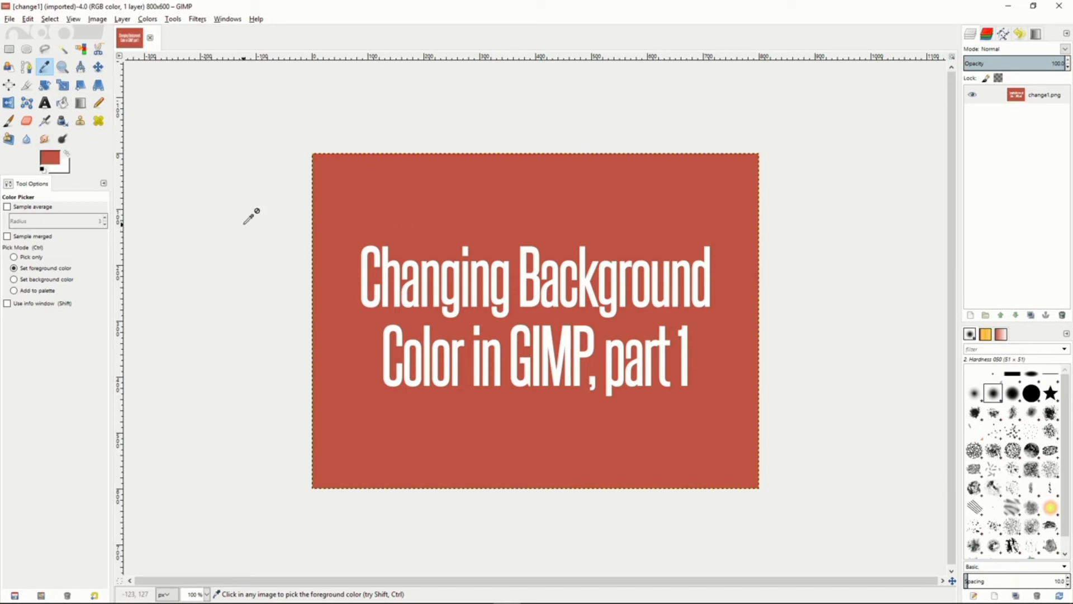
left_click(149, 20)
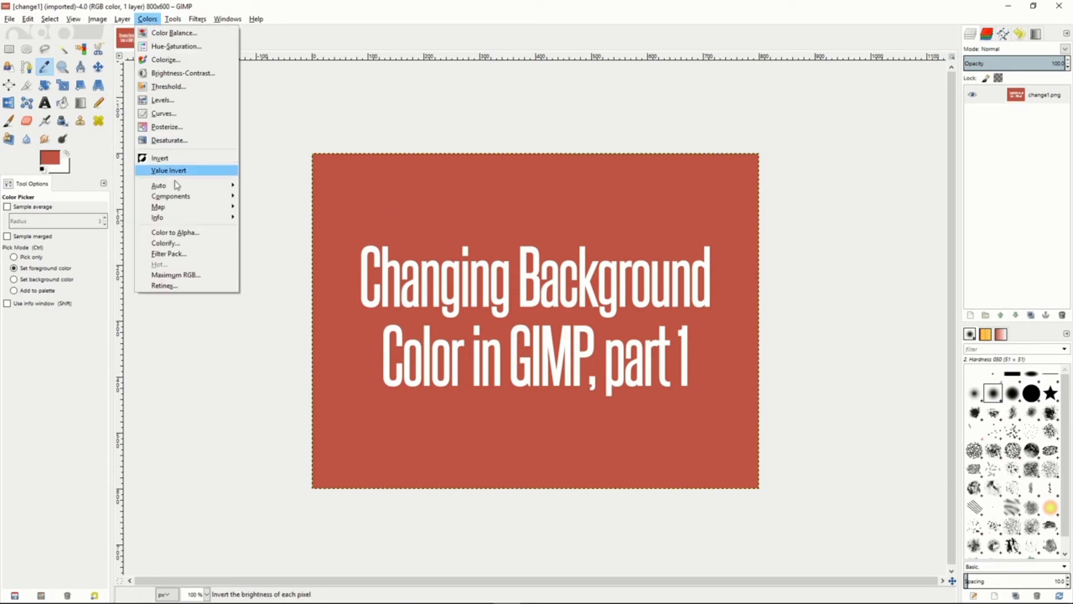
left_click(185, 233)
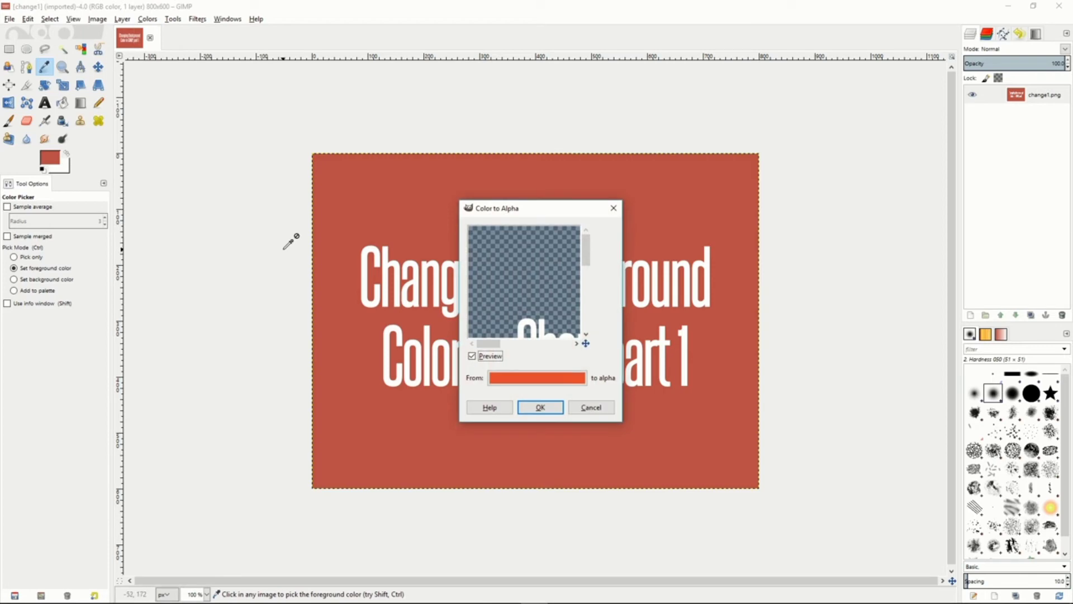
left_click(540, 384)
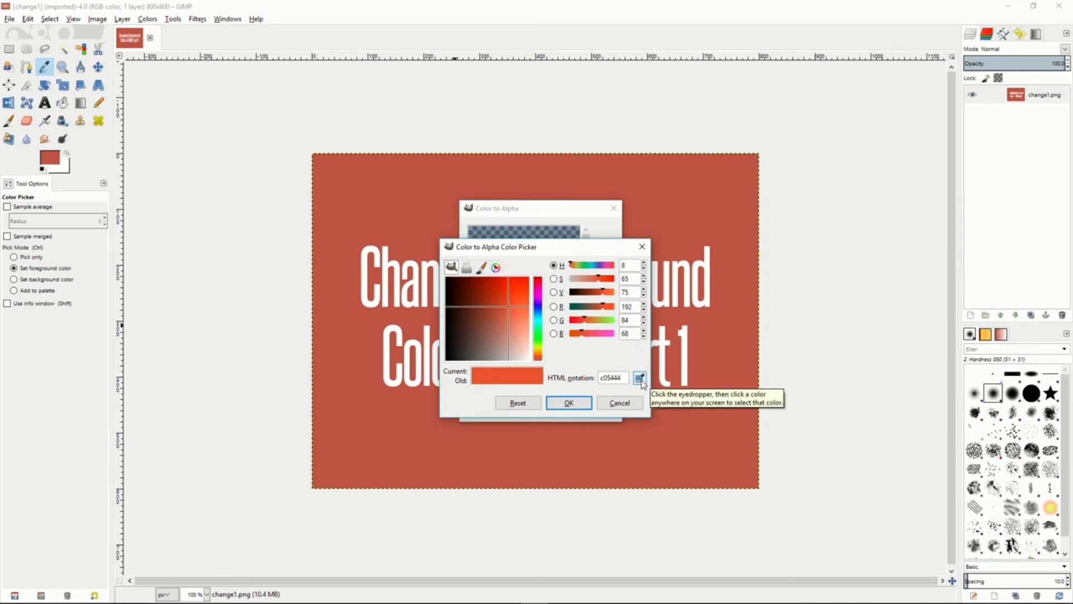
left_click(642, 381)
left_click(710, 379)
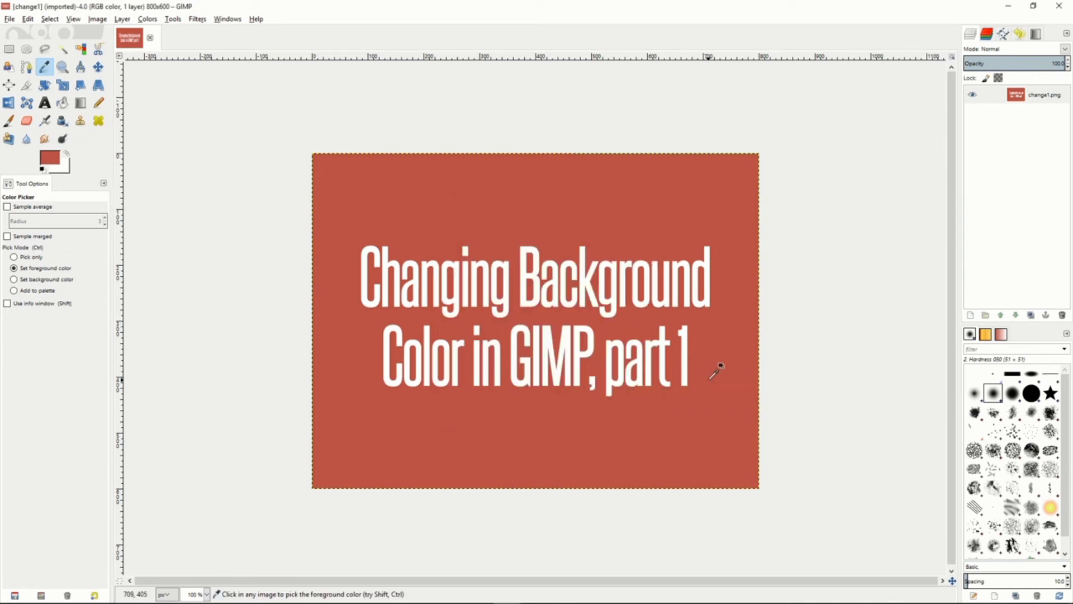
left_click(709, 378)
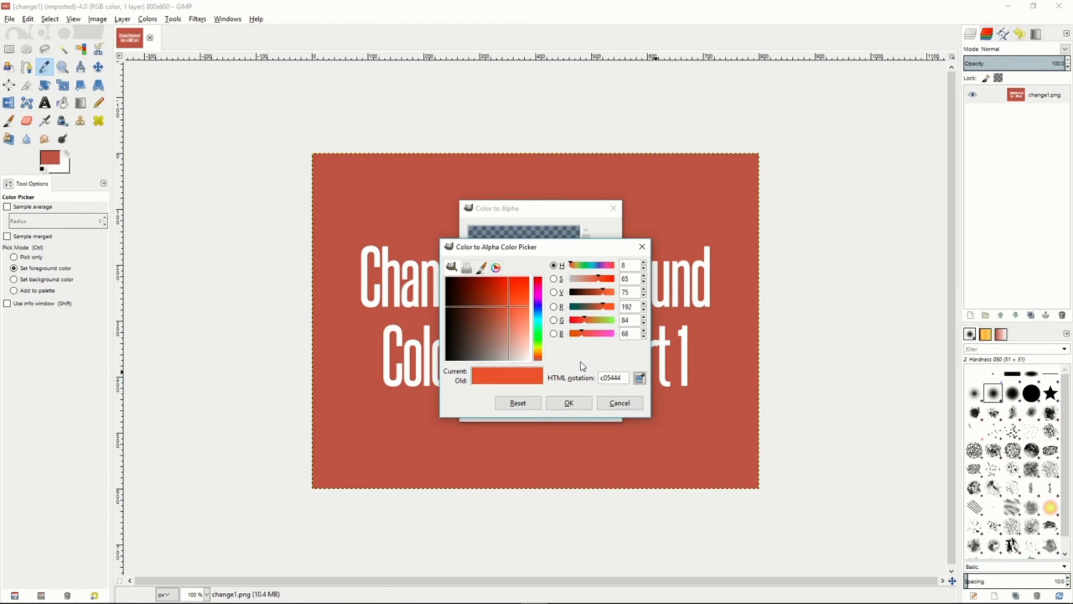
left_click(568, 402)
left_click_drag(540, 295, 519, 282)
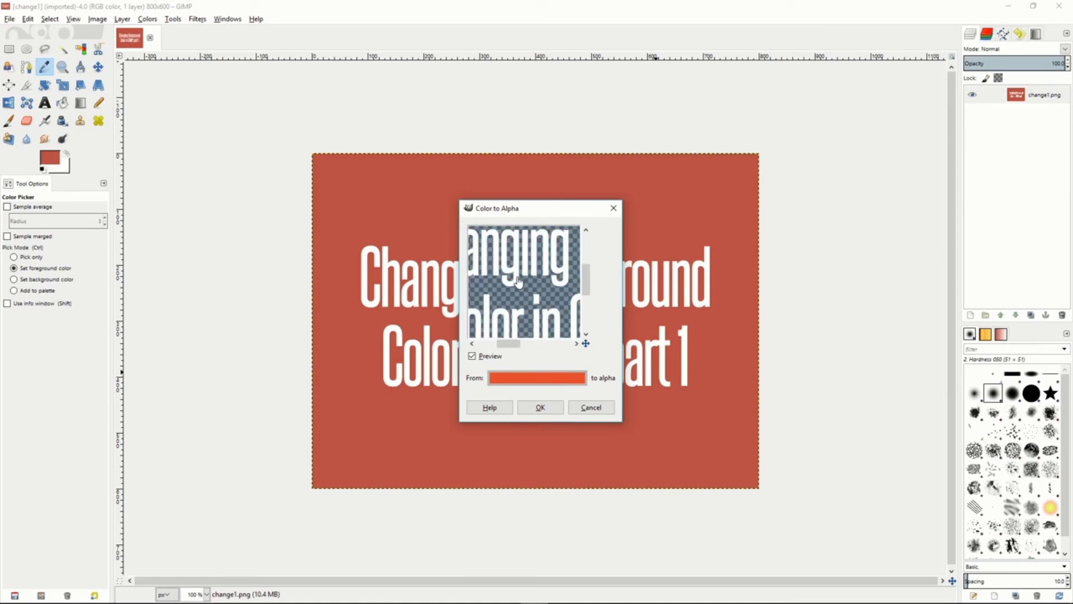
left_click(541, 408)
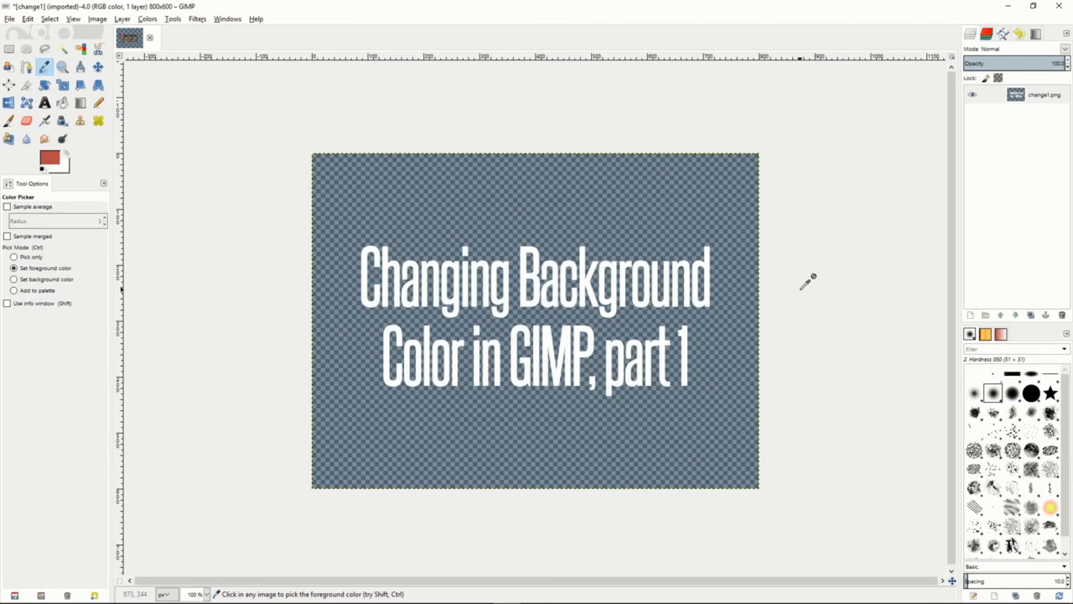
Step: Add a transparent 800 x 600 px layer and move it beneath the change1.png layer
right_click(989, 207)
left_click(938, 216)
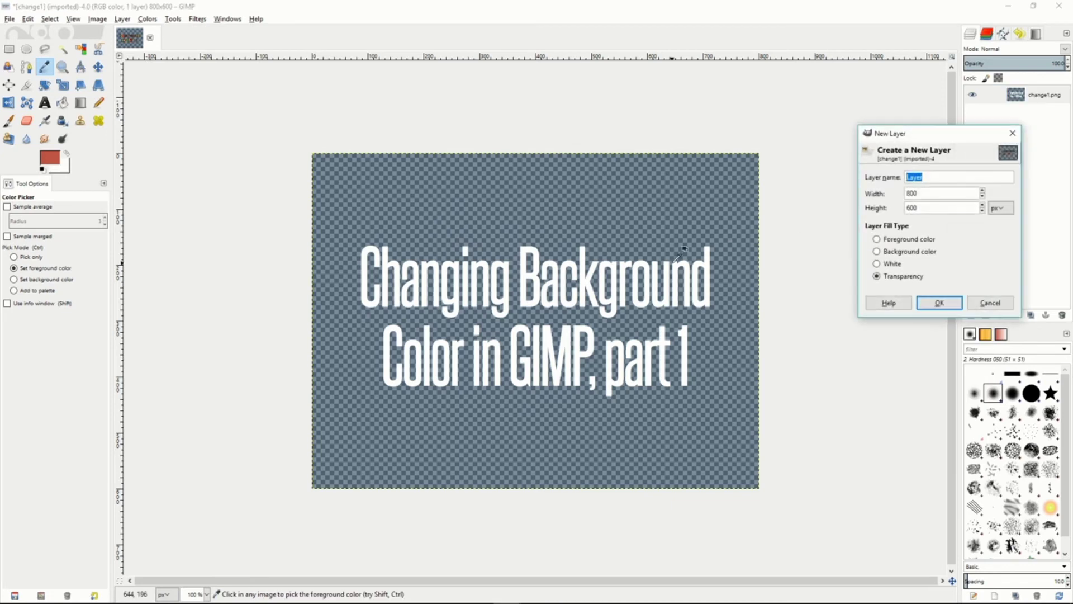
left_click(939, 303)
left_click_drag(1004, 96, 1056, 124)
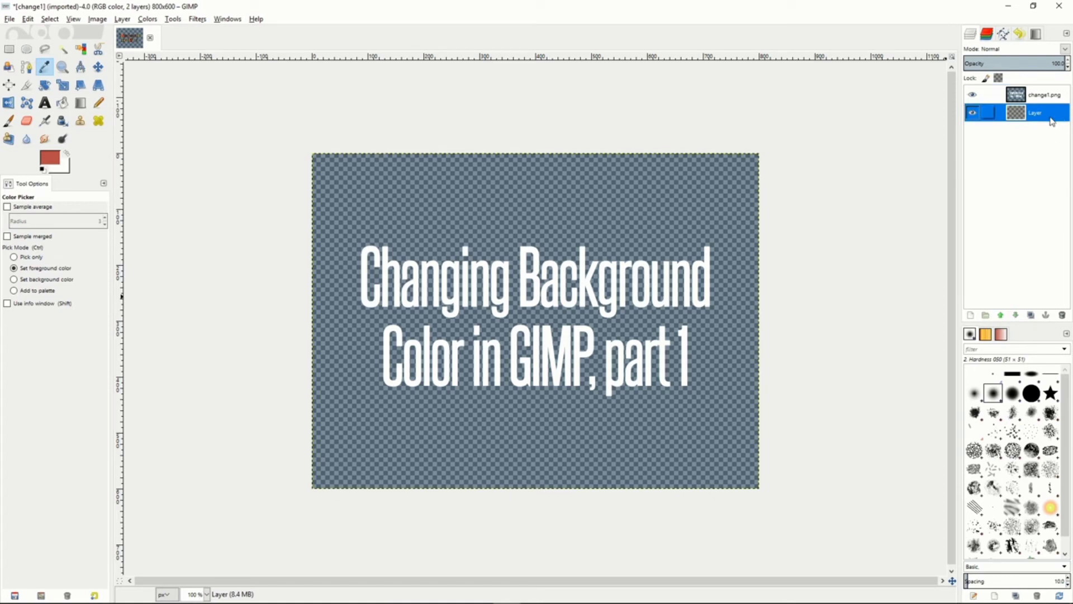
Step: Change the foreground colour's hue to blue and bucket-fill the new layer beneath the change1.png text
key("shift+b")
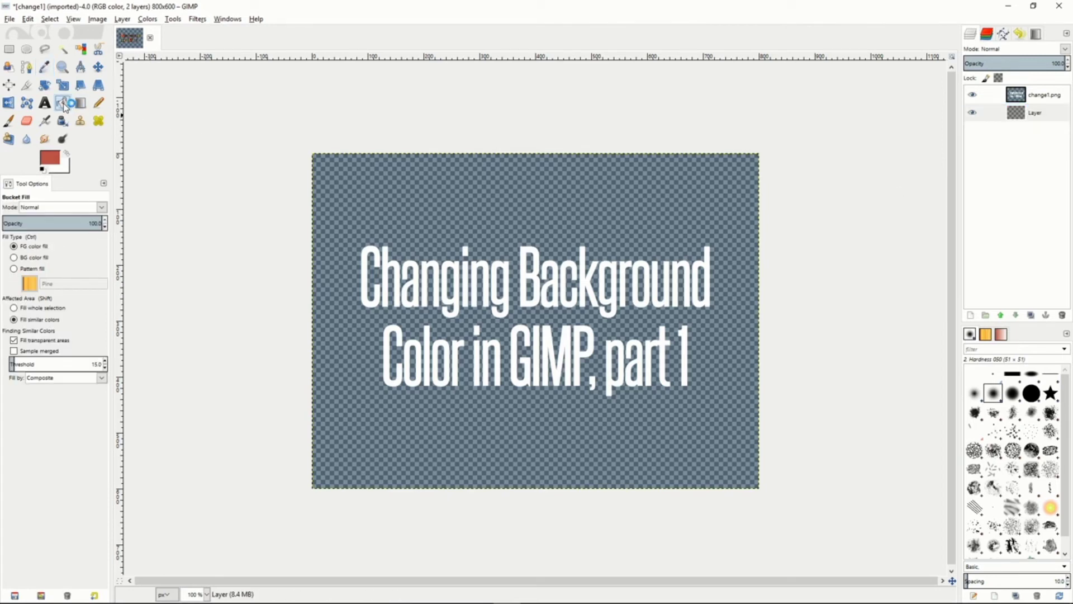
left_click(48, 159)
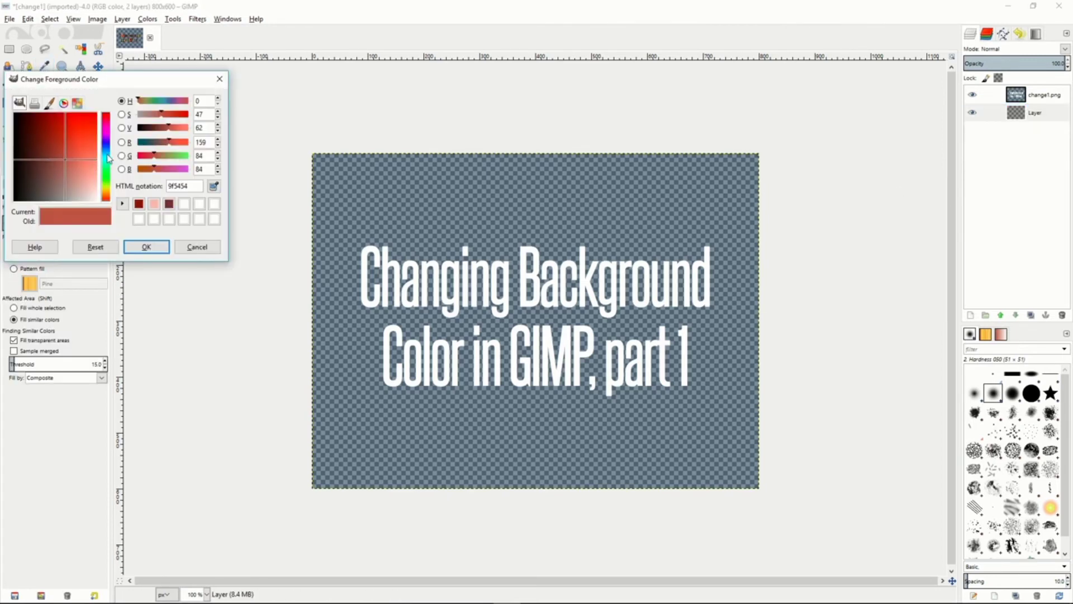
left_click(107, 157)
left_click(144, 247)
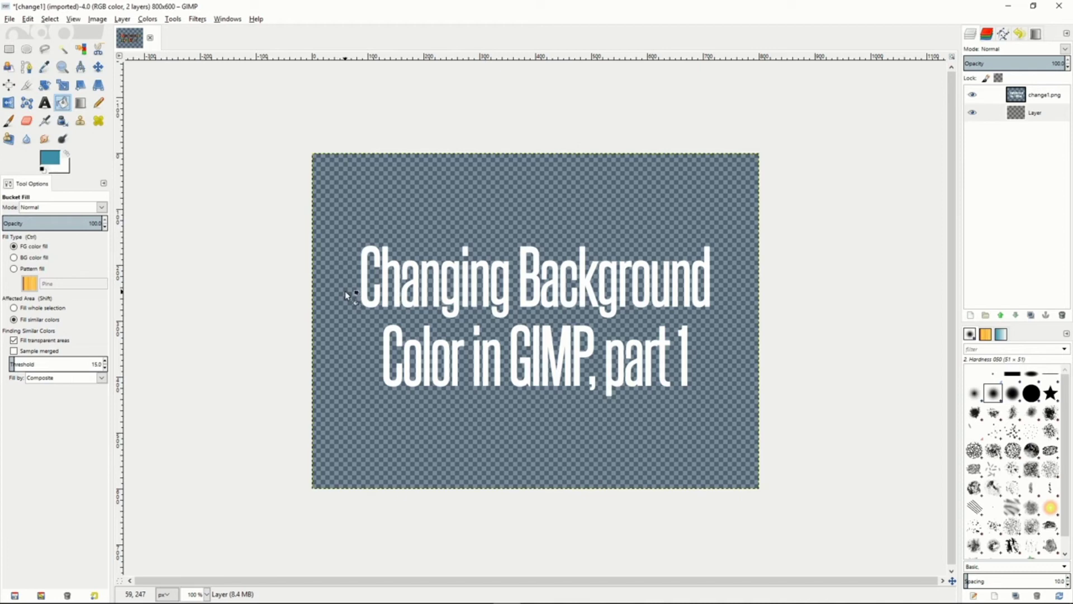
left_click(465, 216)
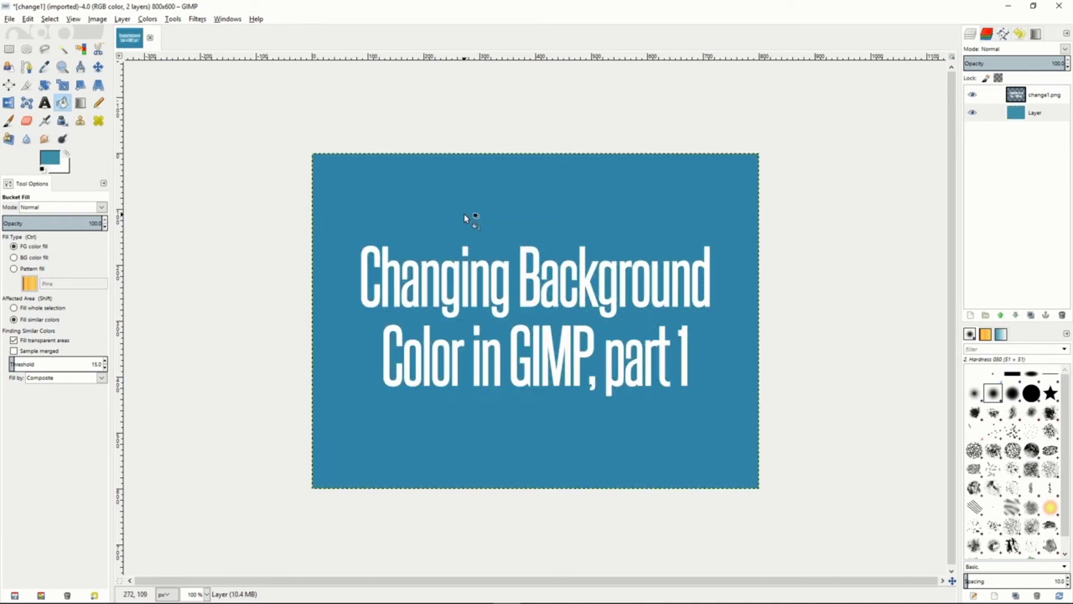
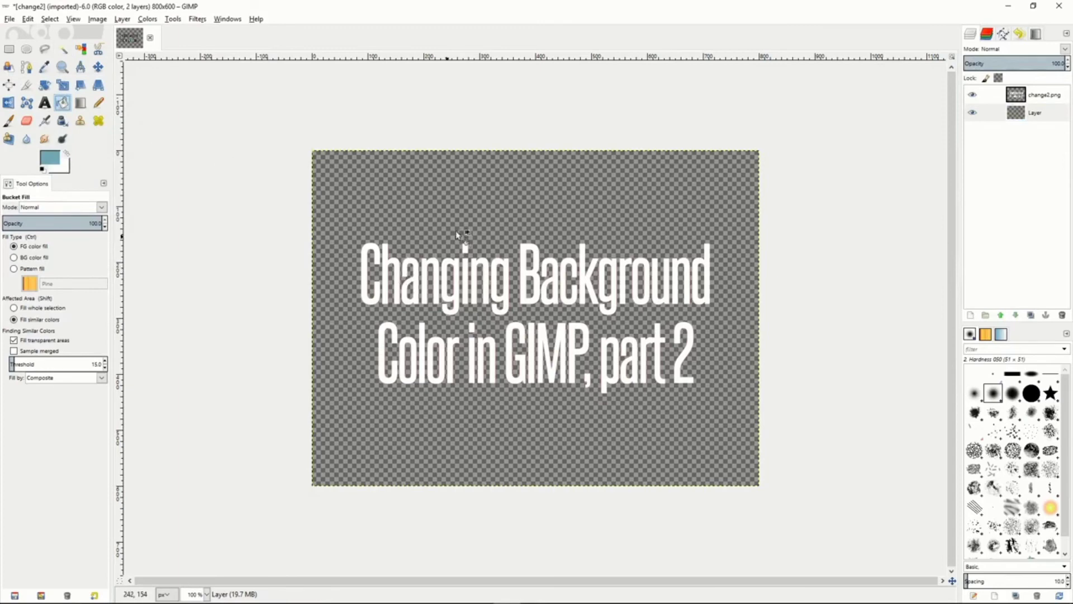
Step: Bucket-fill the empty layer beneath the change2.png text with the teal foreground colour
left_click(498, 214)
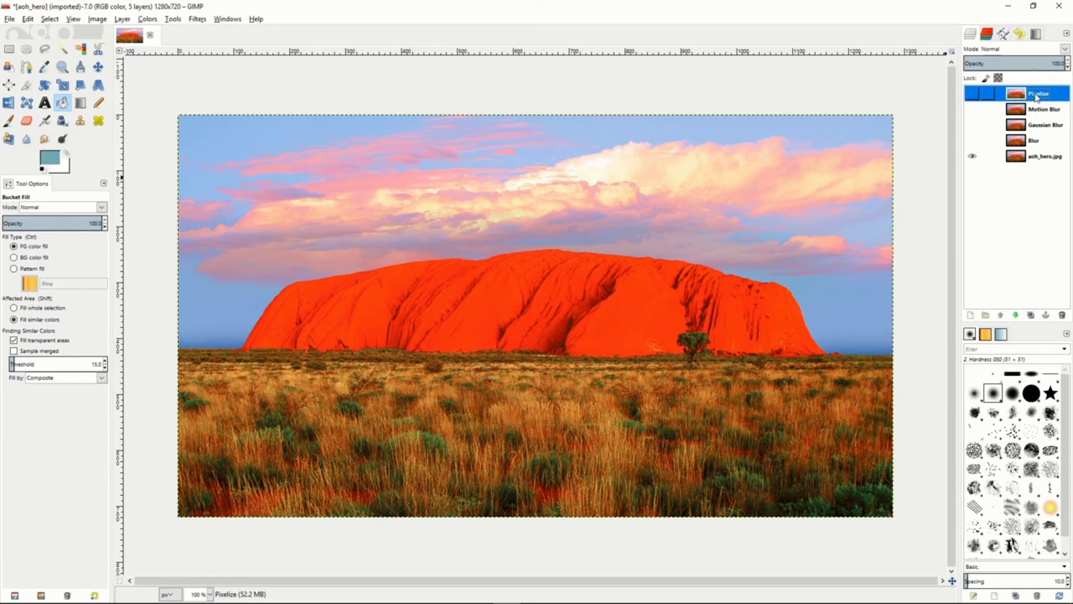
Step: Make the Blur layer visible, apply the basic Blur filter to it, and toggle its visibility to compare
left_click(1036, 141)
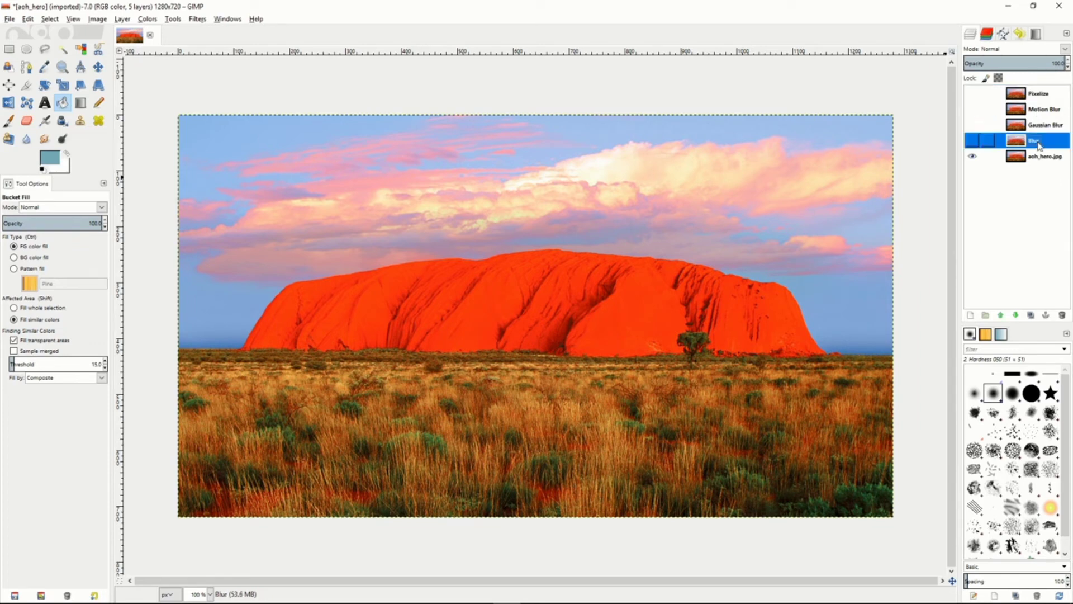
left_click(972, 141)
left_click(197, 19)
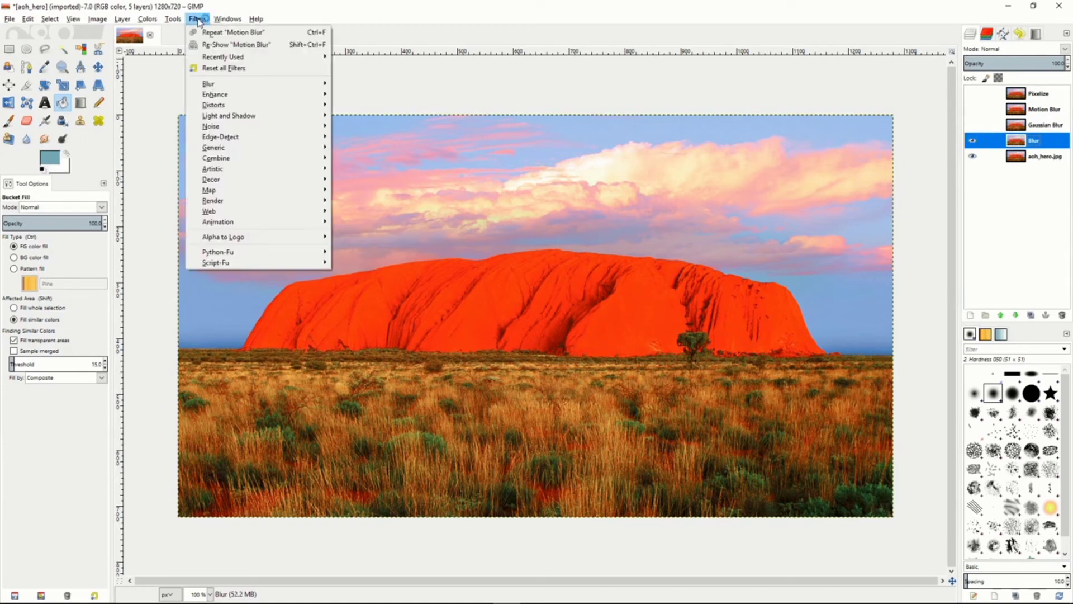
left_click(358, 86)
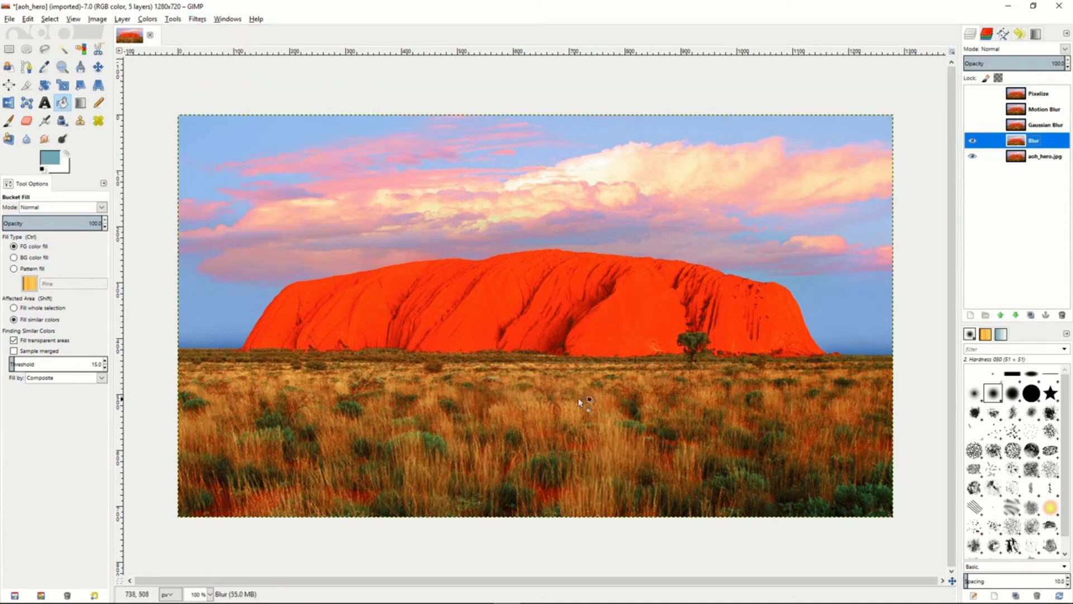
left_click(973, 141)
left_click(973, 142)
left_click(973, 141)
left_click(973, 142)
Step: Make the Gaussian Blur layer visible and apply a Gaussian Blur with linked horizontal and vertical radii, using the RLE method
left_click(1046, 125)
left_click(975, 125)
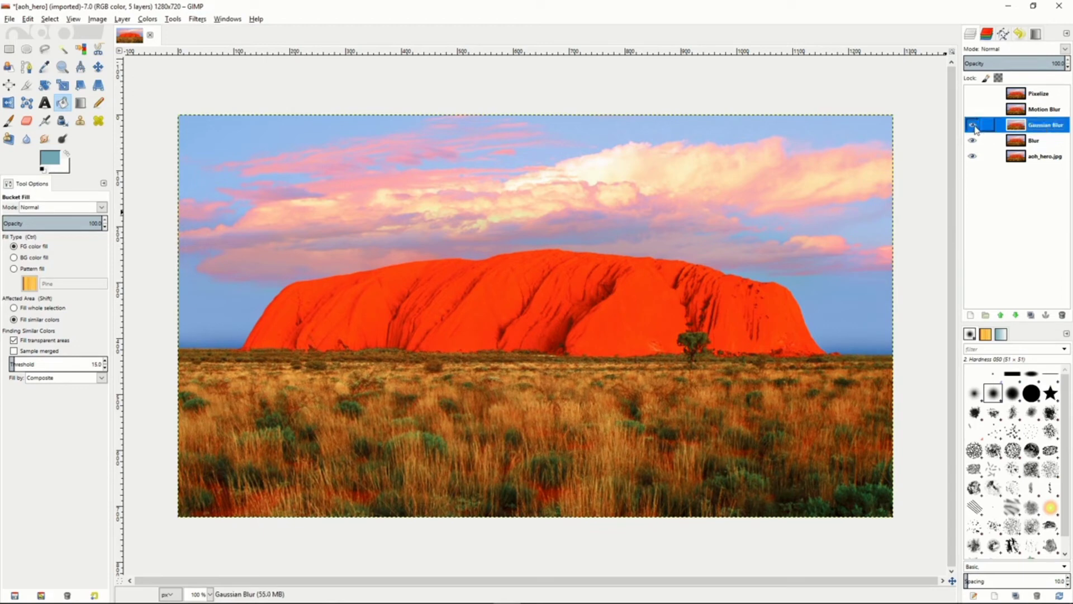
left_click(197, 19)
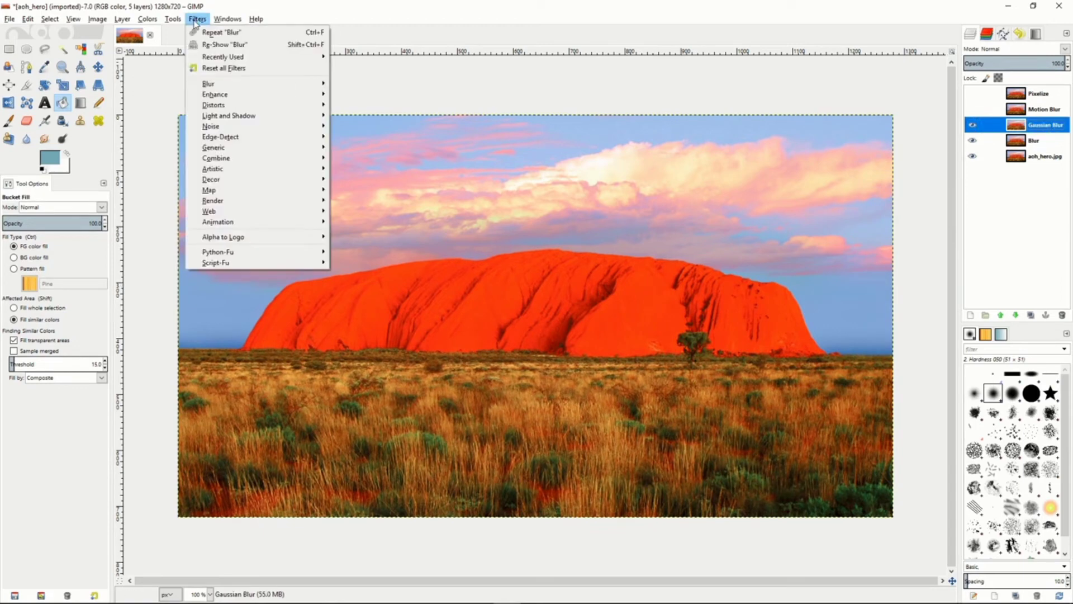
mouse_move(210, 82)
left_click(372, 95)
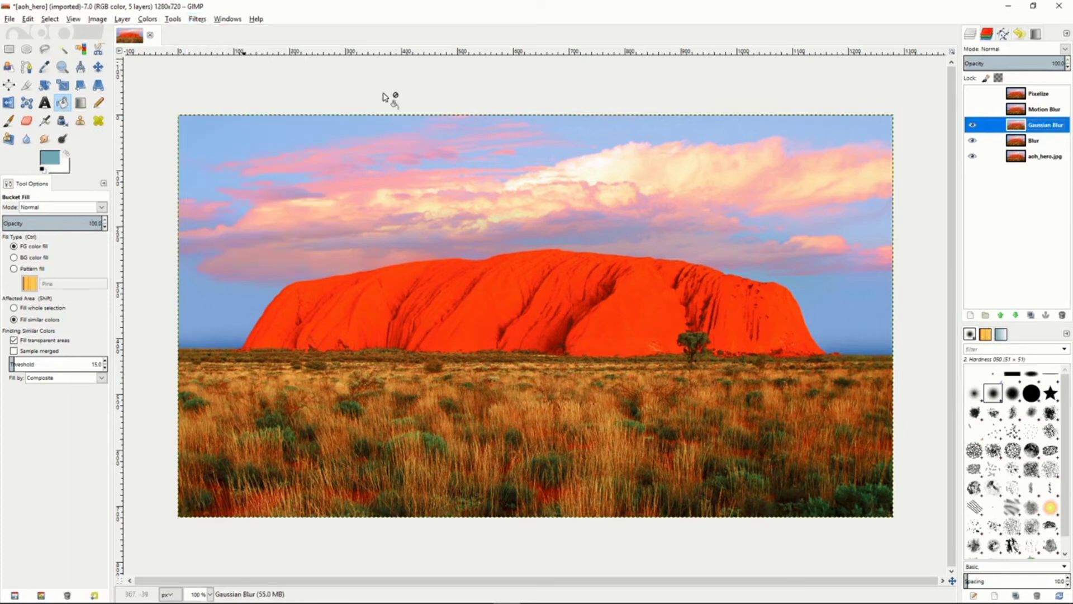
left_click(533, 379)
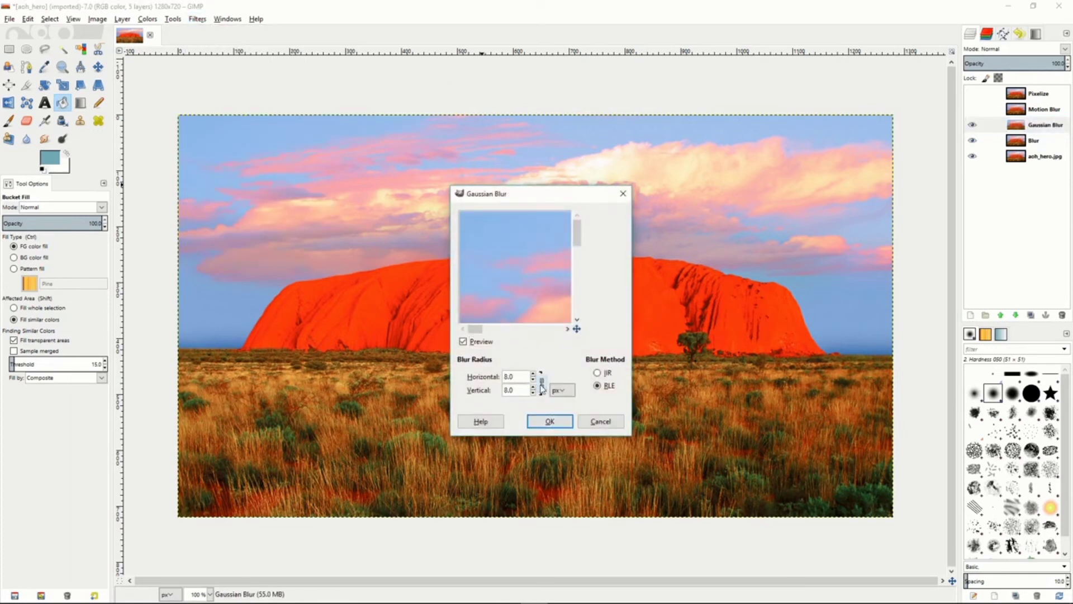
left_click(533, 374)
left_click(533, 374)
left_click(533, 374)
left_click(549, 421)
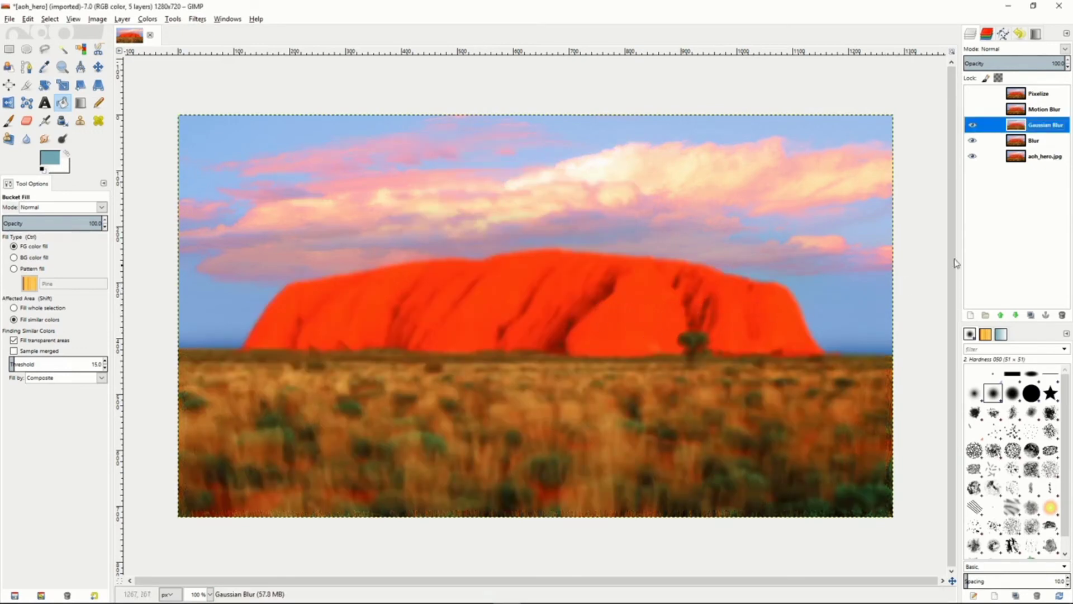
Step: Make the Motion Blur layer visible and apply an outward Zoom motion blur centred at 640, 360 px with a reduced length
left_click(1039, 112)
left_click(972, 109)
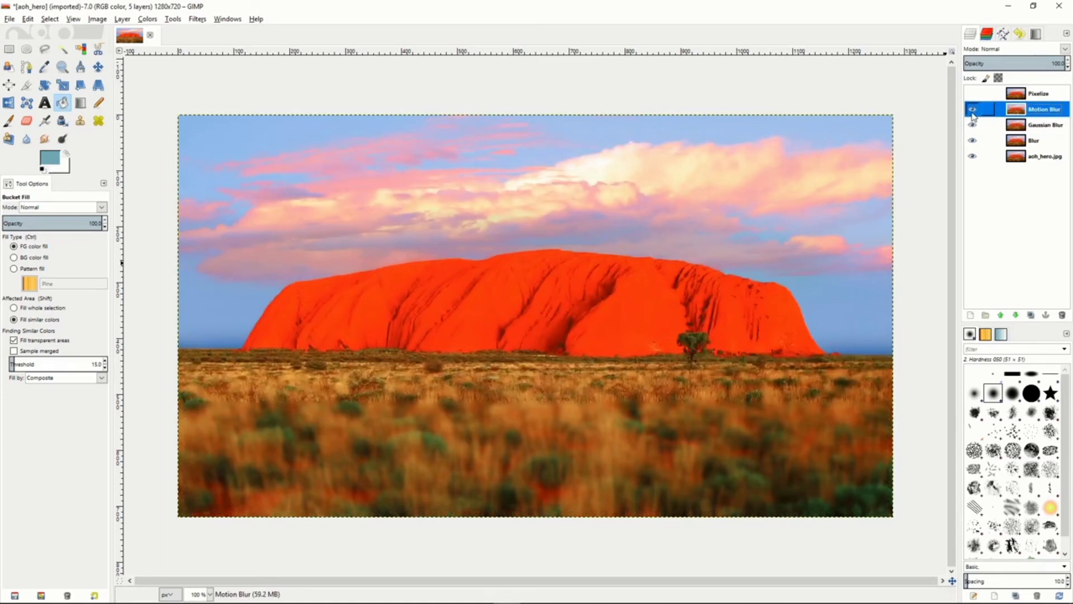
left_click(197, 20)
mouse_move(220, 85)
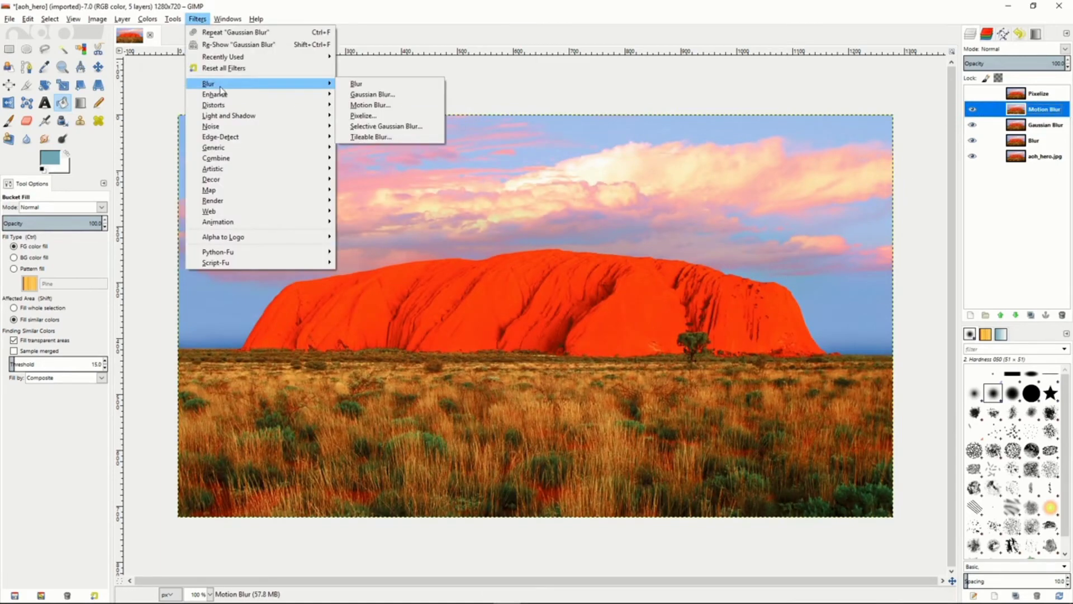
left_click(413, 104)
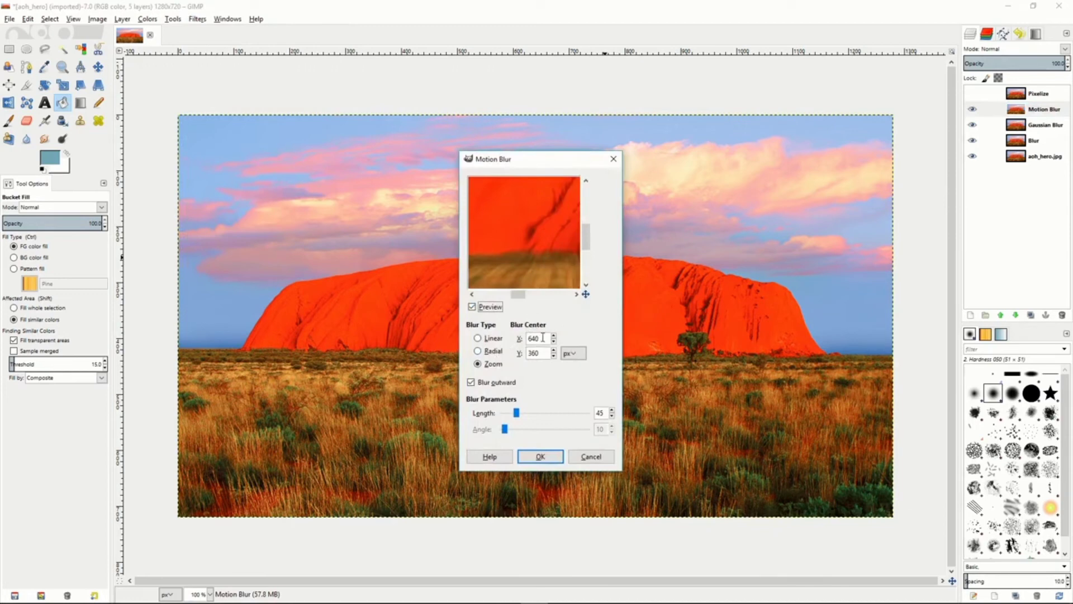
left_click_drag(518, 413, 511, 414)
left_click(541, 457)
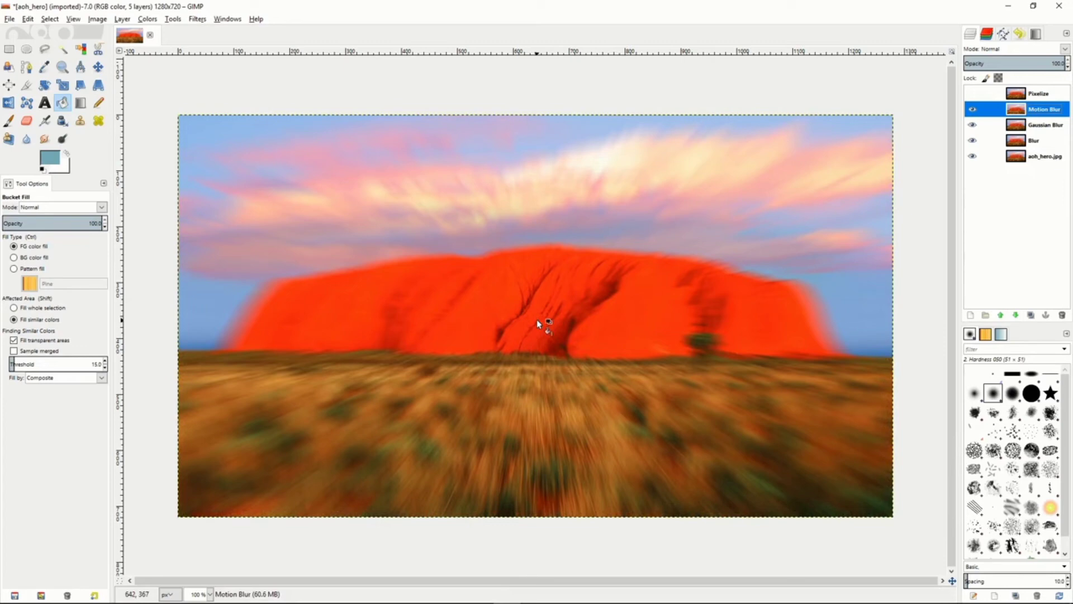
Step: Make the Pixelize layer visible and apply the Pixelize filter to it with a pixel width and height of 7 px
left_click(973, 94)
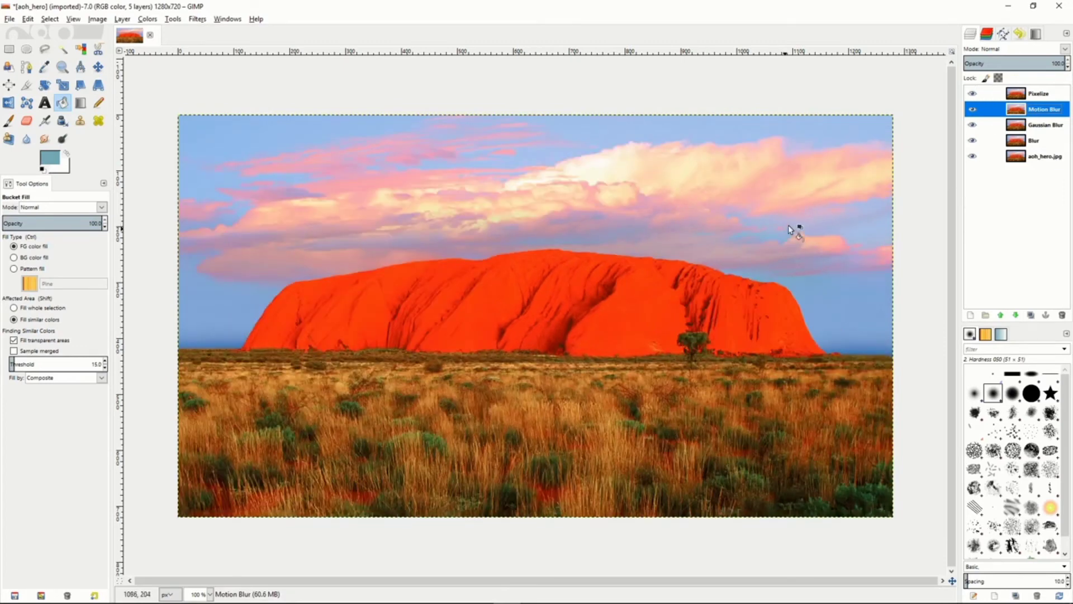
left_click(1055, 98)
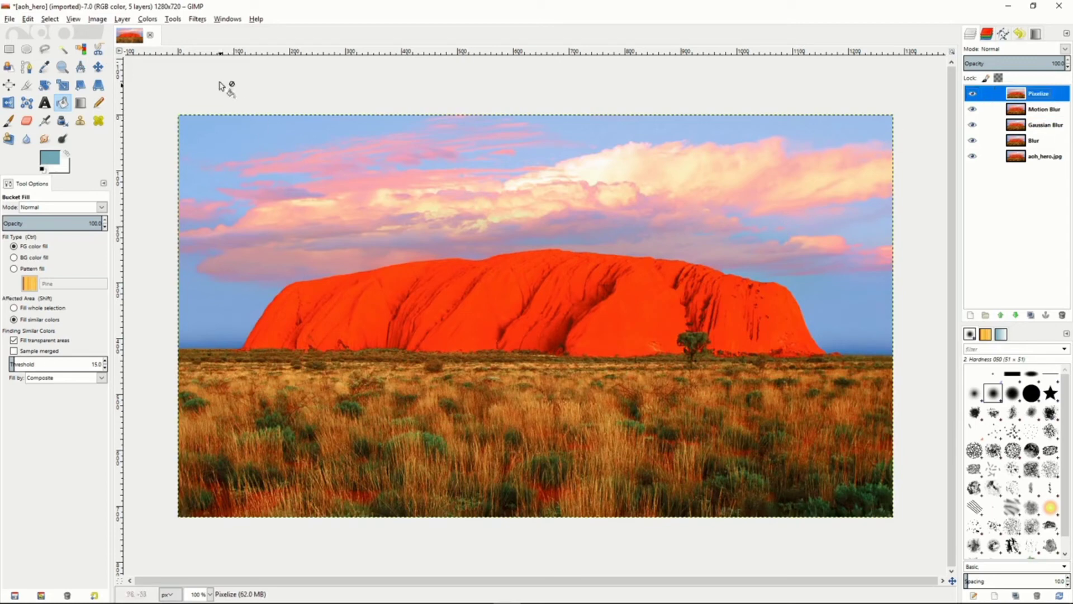
left_click(197, 20)
mouse_move(220, 85)
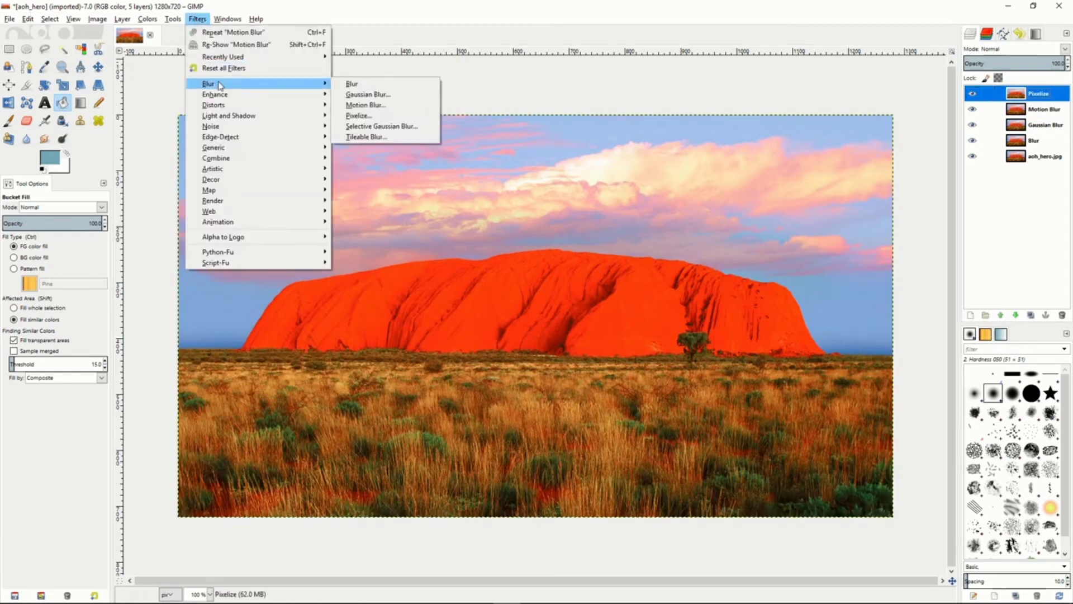
left_click(378, 117)
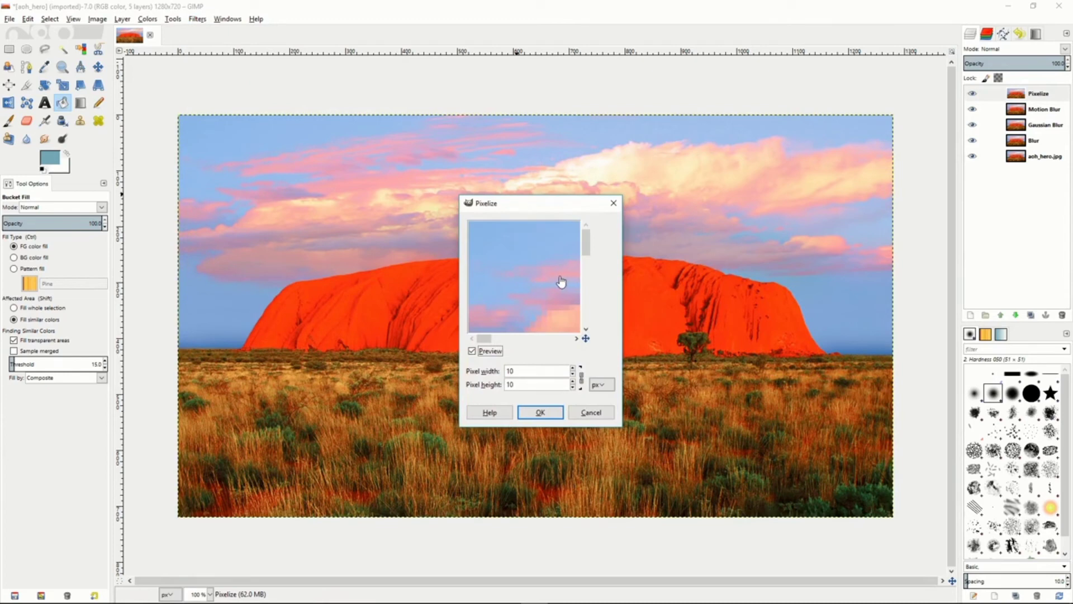
mouse_move(560, 304)
left_mouse_down()
mouse_move(520, 256)
mouse_move(536, 266)
mouse_move(543, 300)
left_mouse_up()
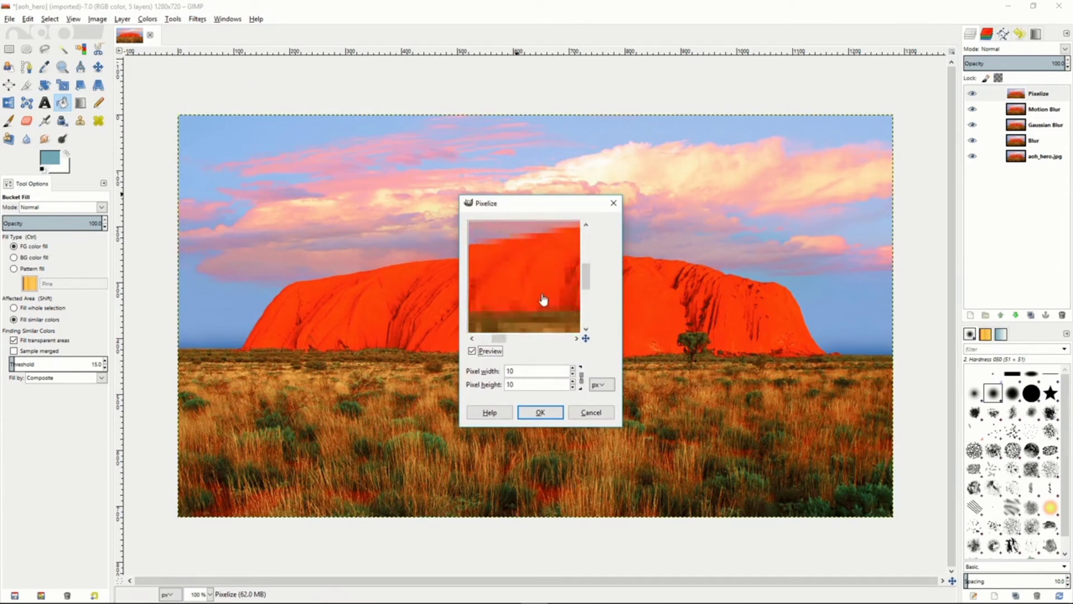
left_click(573, 373)
left_click(572, 374)
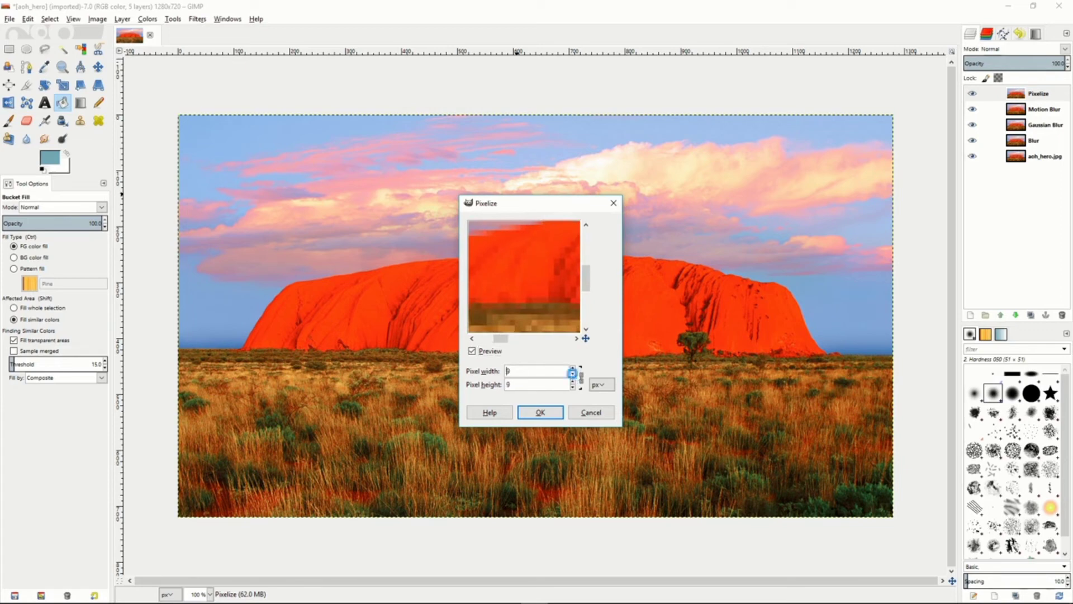
left_click(572, 374)
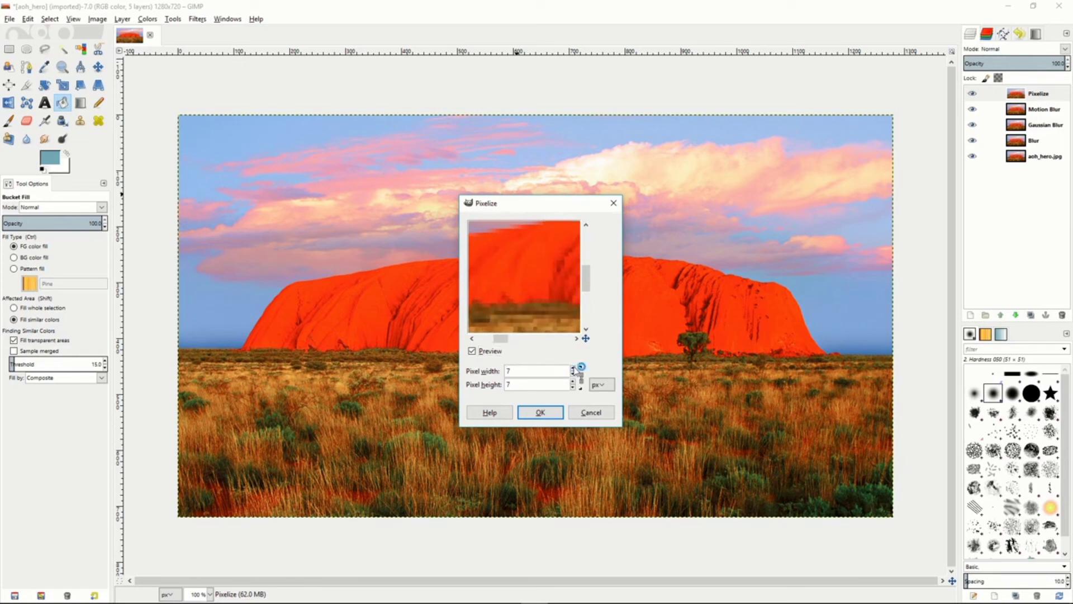
left_click(538, 412)
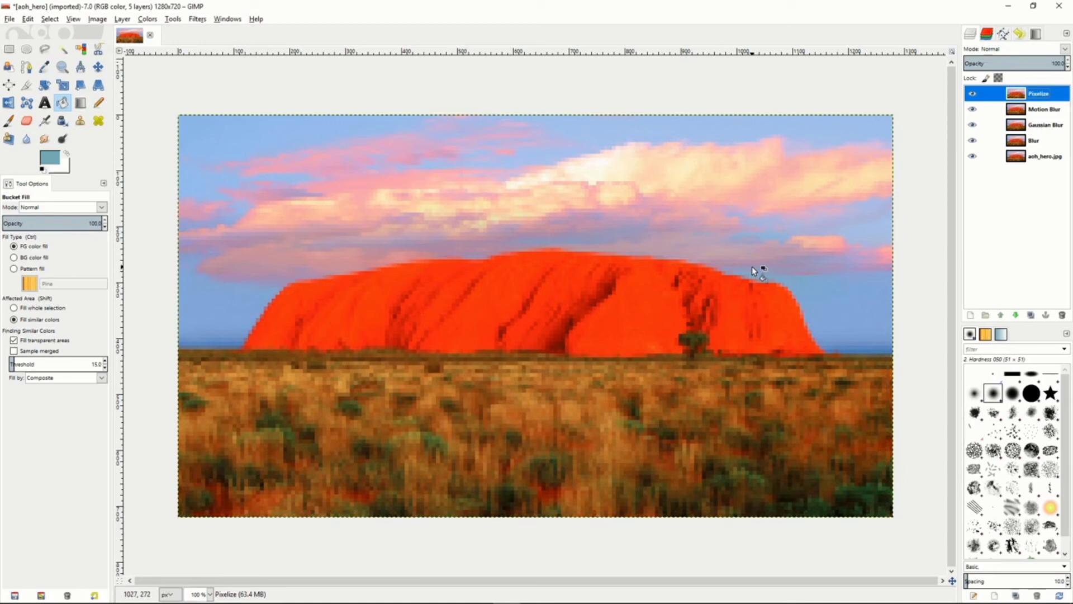
Step: Hide the Pixelize, Motion Blur and Gaussian Blur layers and reduce the Blur layer's opacity to about 49%
left_click(973, 93)
left_click(972, 109)
left_click(972, 125)
left_click(973, 141)
left_click(973, 140)
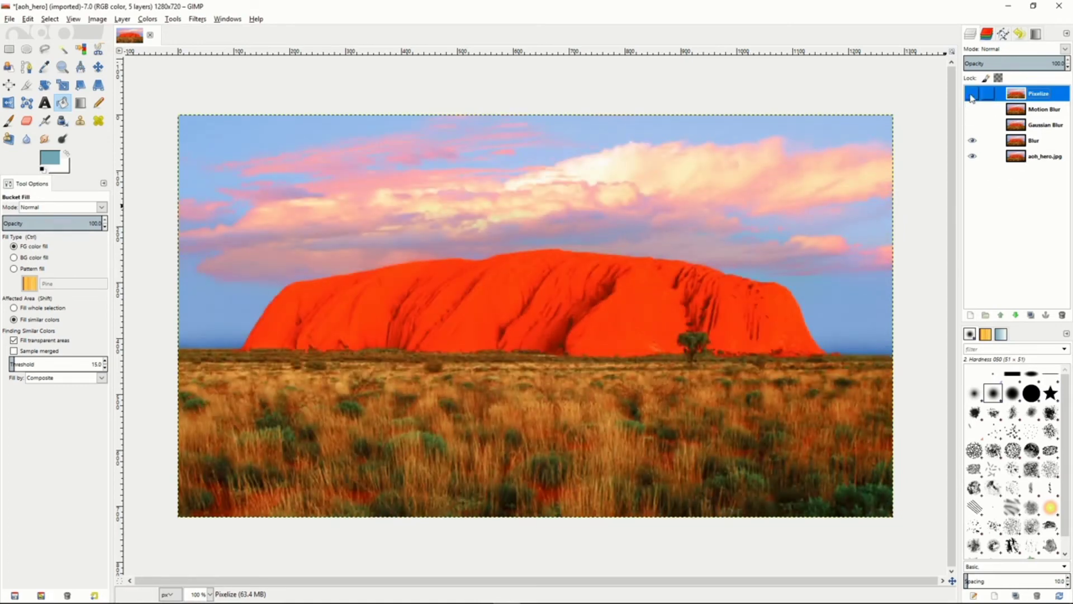
left_click(1034, 141)
left_click_drag(1036, 62, 1011, 63)
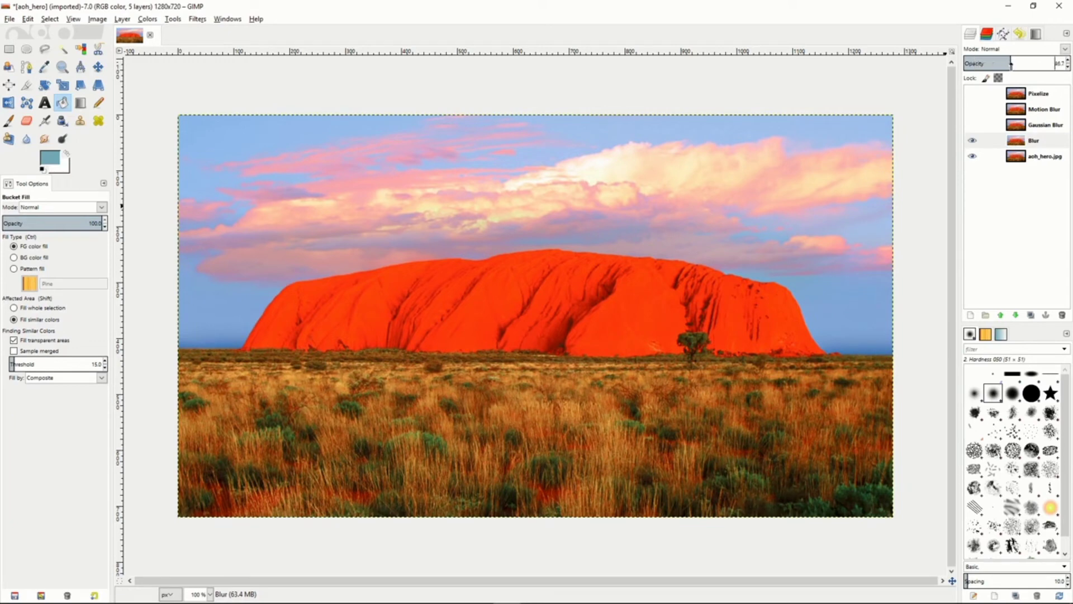
Step: Hide the Blur layer, show the Gaussian Blur layer and reduce its opacity to about 58%
left_click(973, 140)
left_click(973, 128)
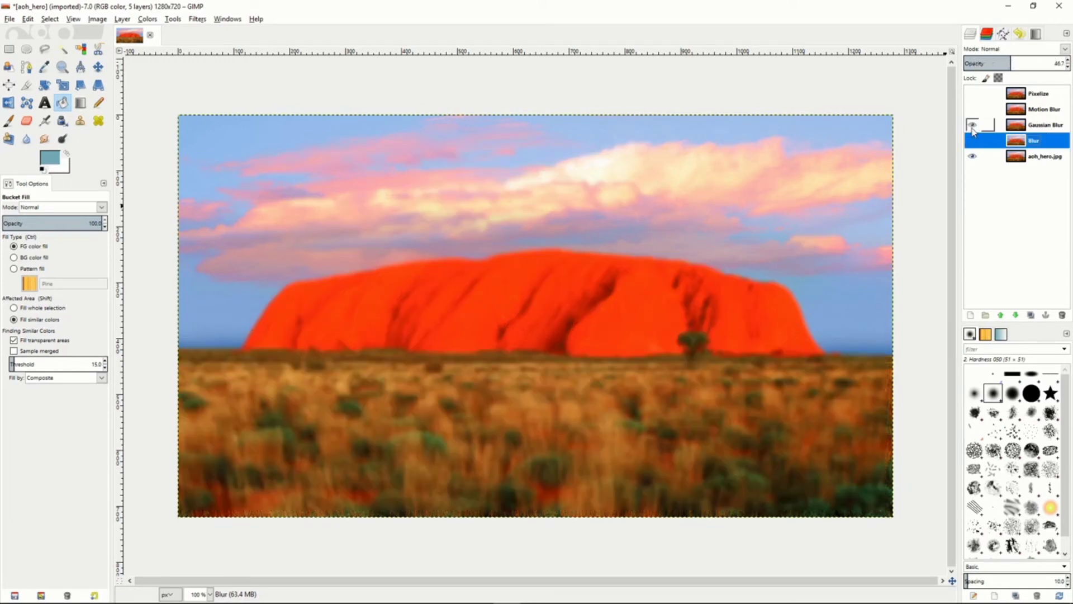
left_click(1016, 129)
left_click_drag(1038, 61, 1020, 61)
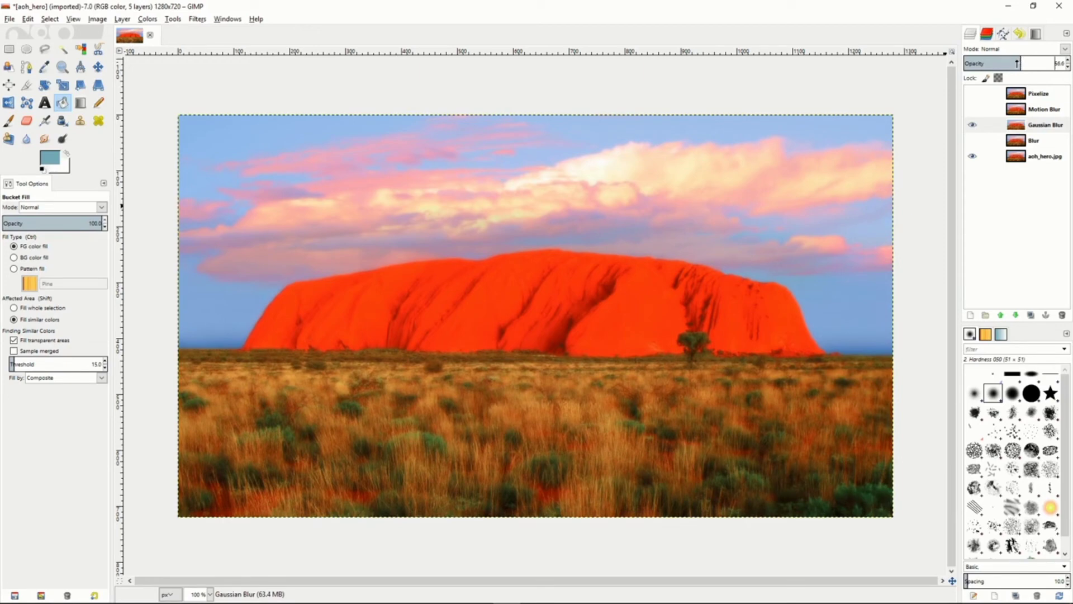
Step: Hide the Gaussian Blur layer, show the Motion Blur layer and reduce its opacity to about 50%
left_click(973, 126)
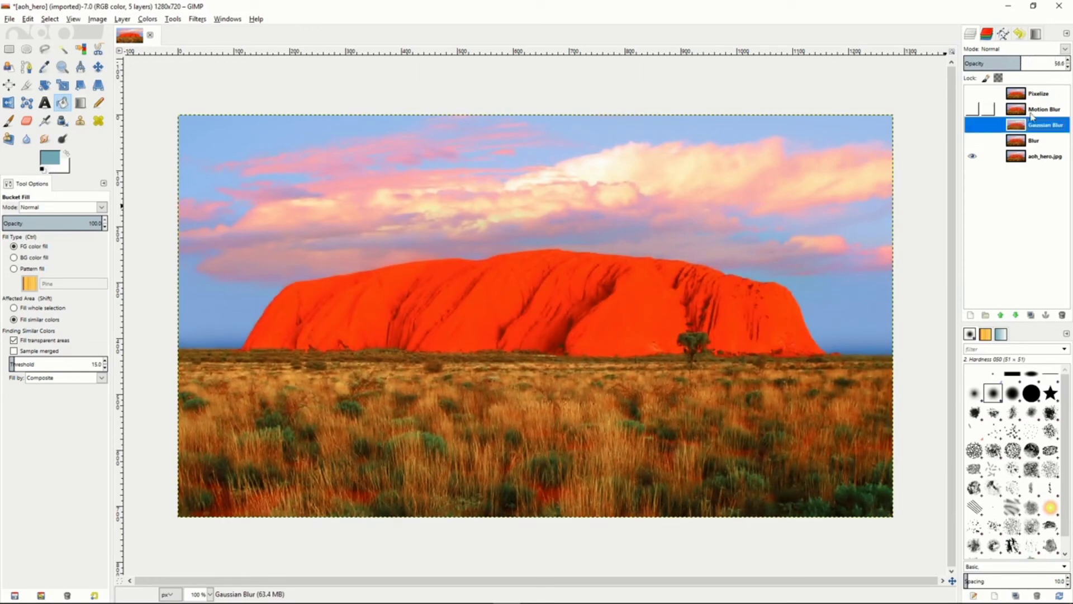
left_click(1006, 110)
left_click(973, 110)
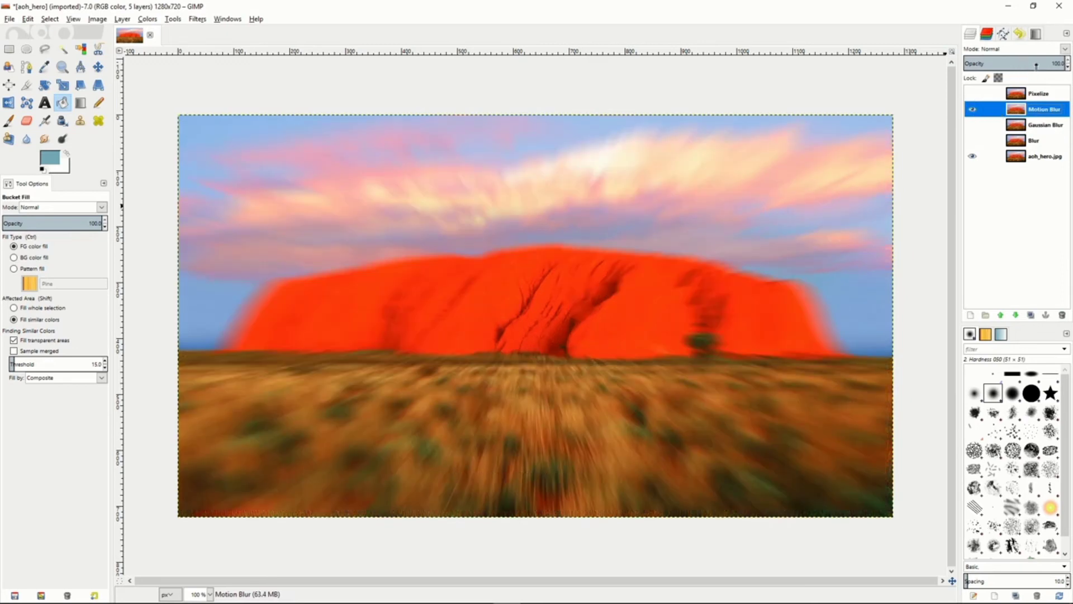
left_click_drag(1040, 63, 1009, 64)
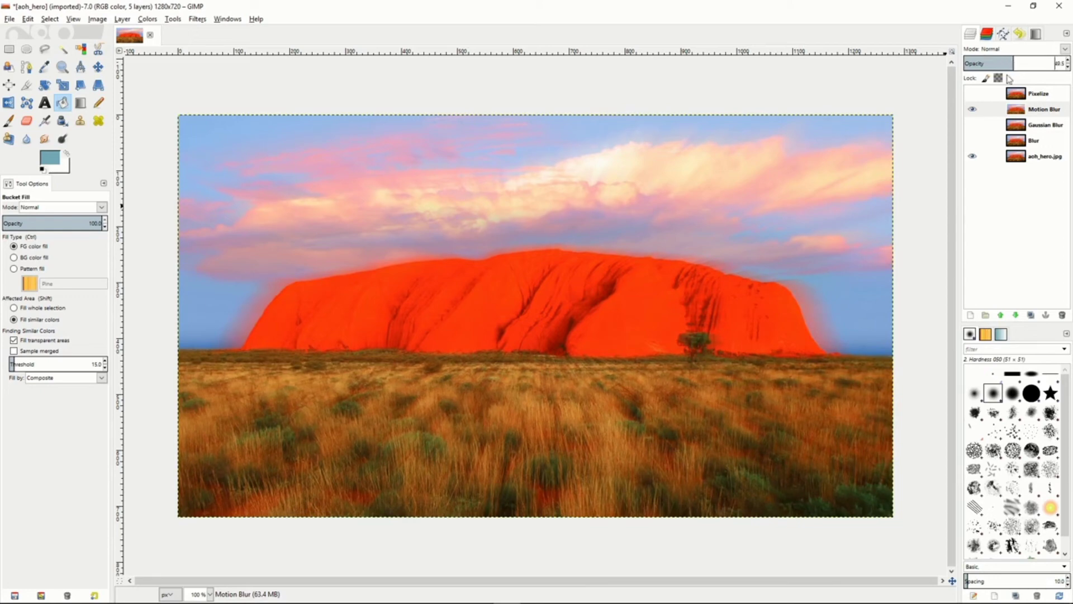
Step: Hide the Motion Blur layer, show the Pixelize layer and set its opacity to 100%
left_click(972, 110)
left_click(1031, 95)
left_click(970, 94)
left_click_drag(1020, 63, 1067, 63)
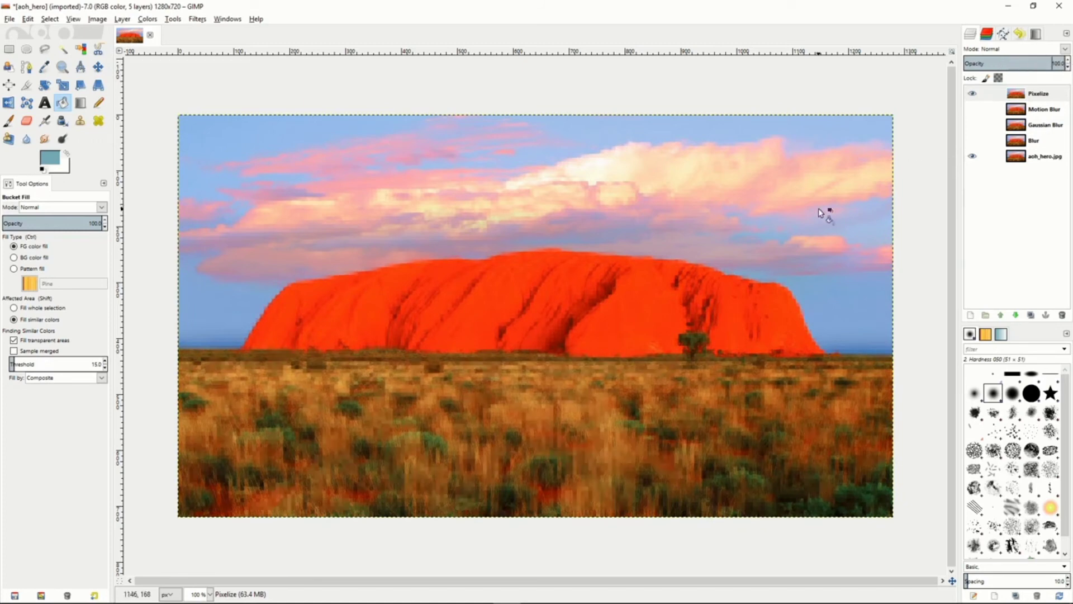
Step: Select a rectangle of about 1238 × 677 px just inside the image edges and add an inverted selection mask to the Pixelize layer
left_click(9, 49)
left_click_drag(189, 126, 878, 504)
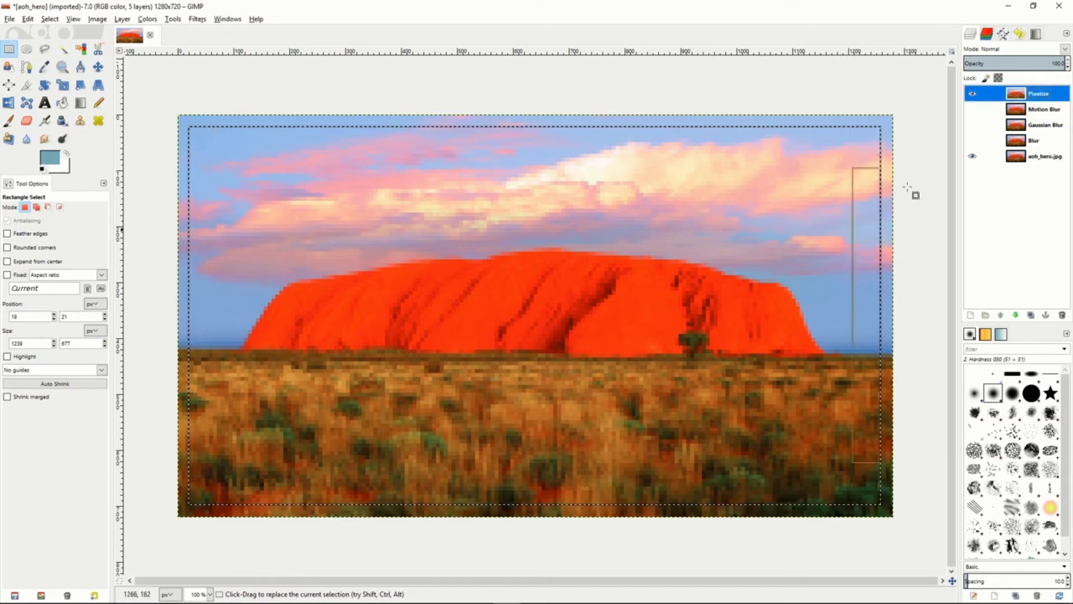
left_click(1058, 98)
right_click(1058, 98)
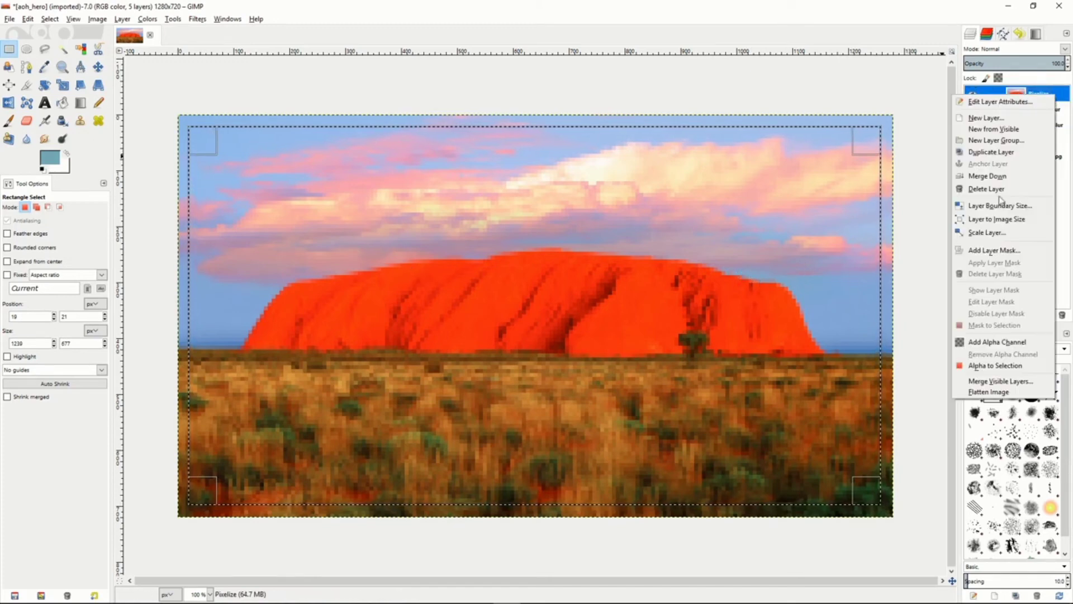
left_click(1003, 251)
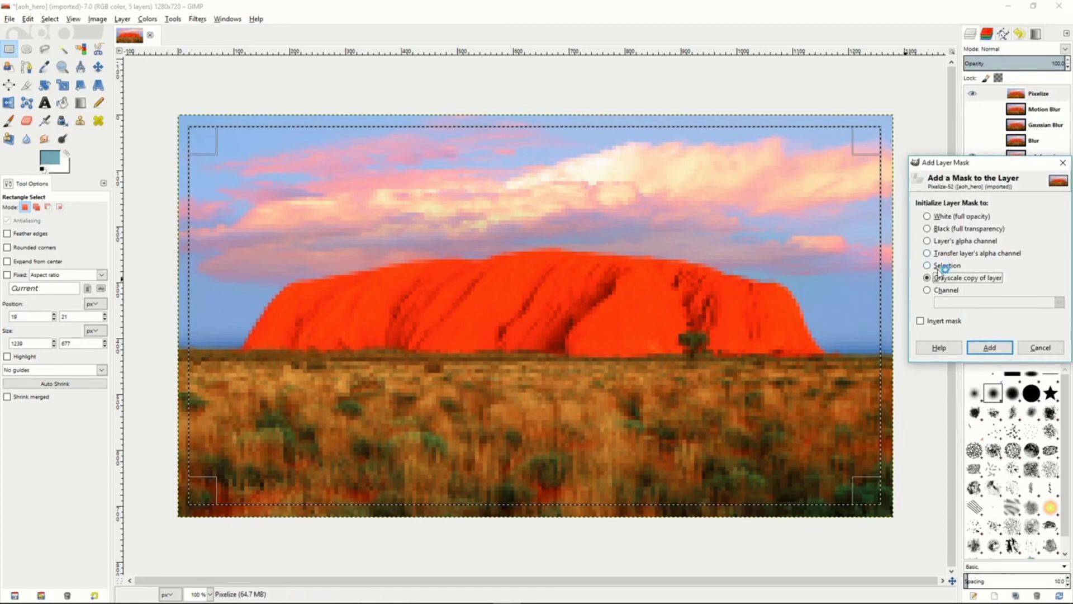
left_click(928, 266)
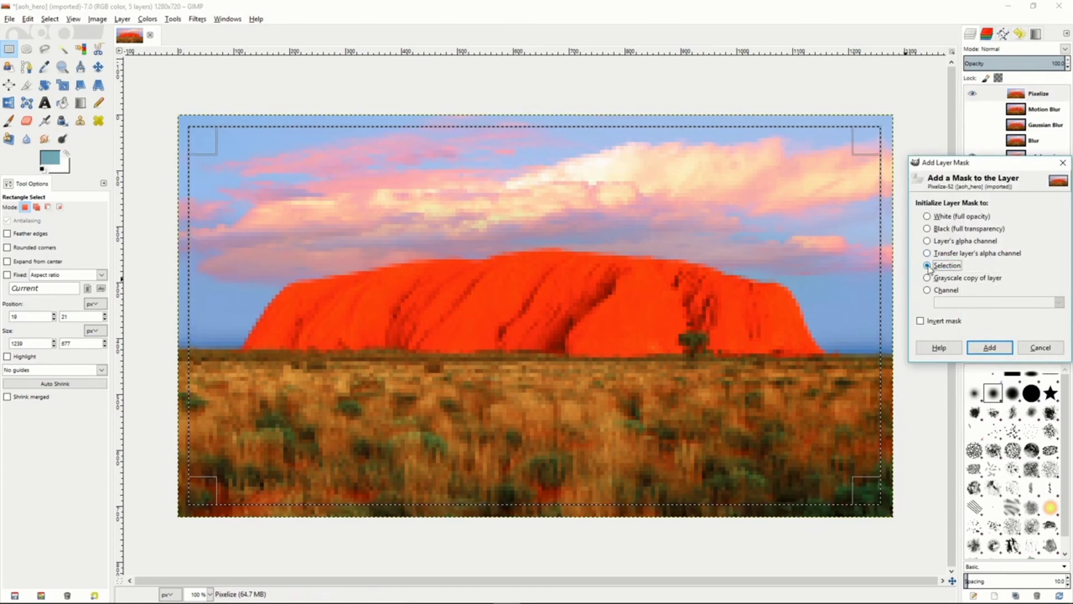
left_click(930, 322)
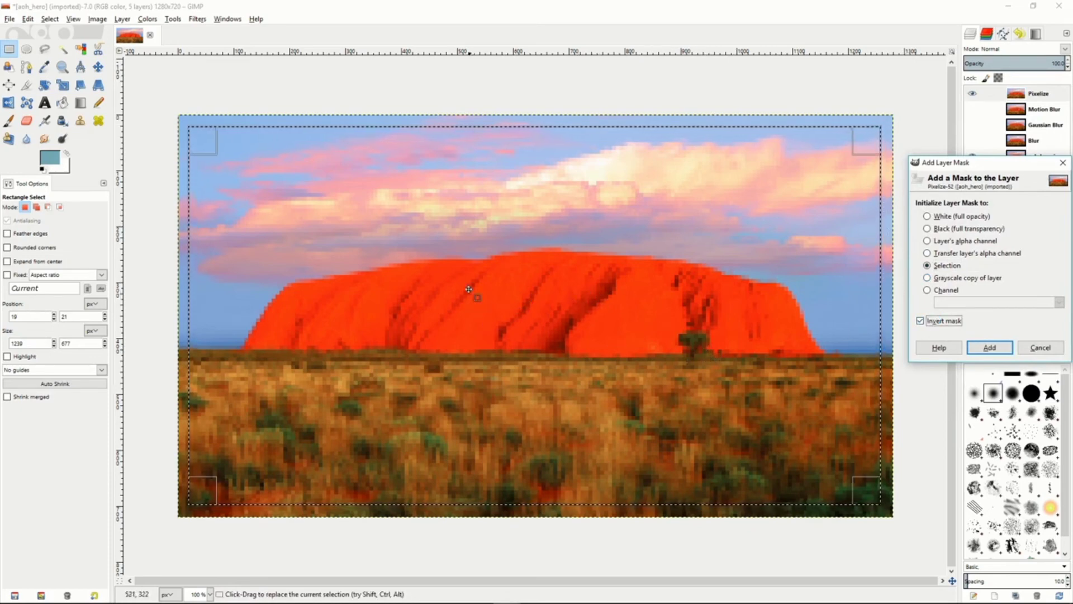
left_click(990, 349)
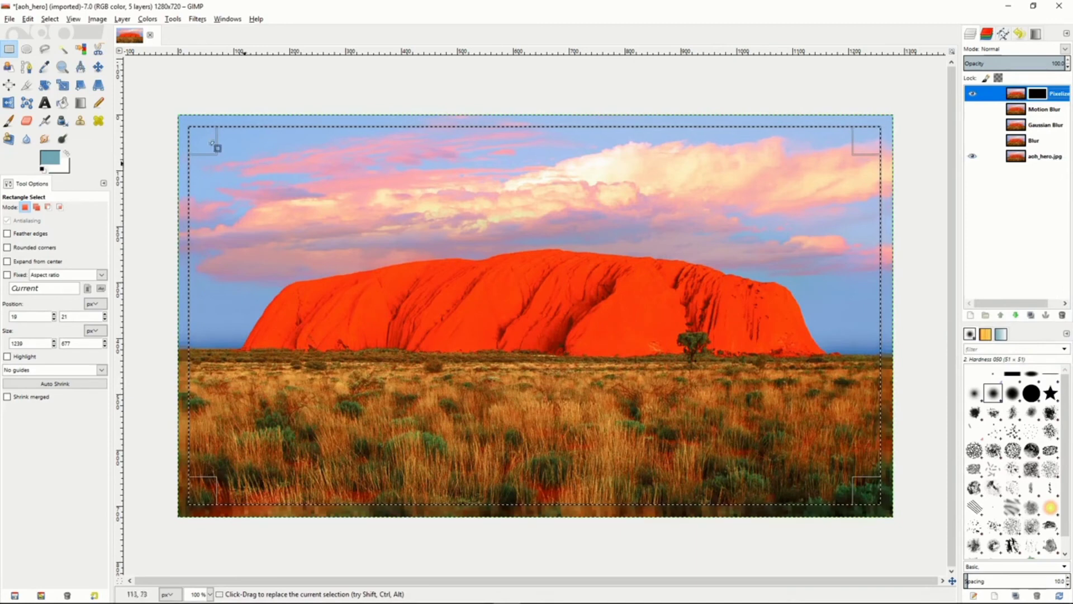
Step: Clear the rectangular selection from the masked image
right_click(469, 265)
mouse_move(526, 298)
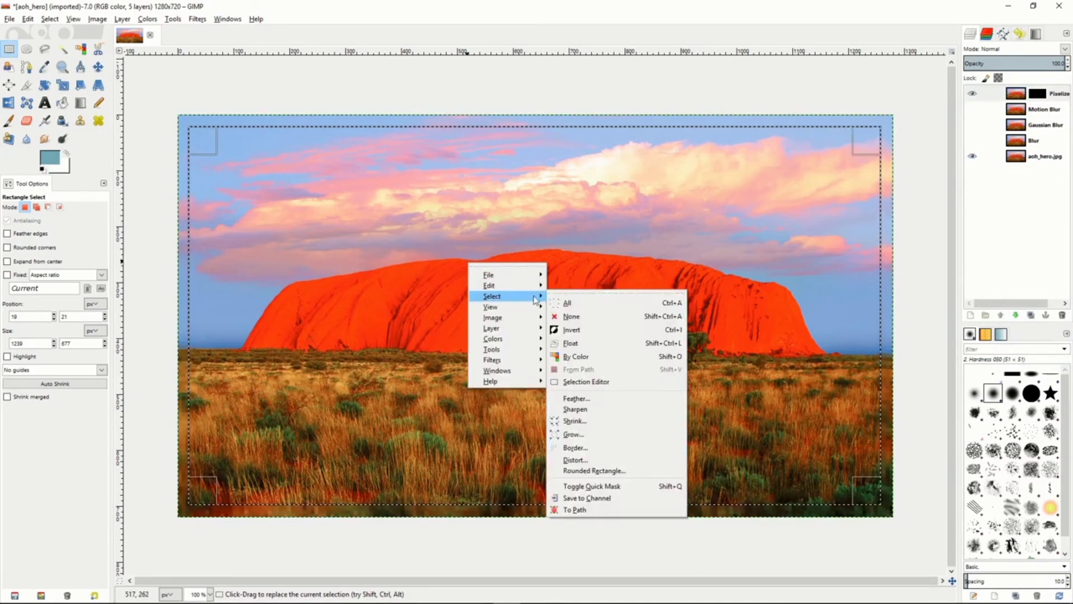
left_click(573, 315)
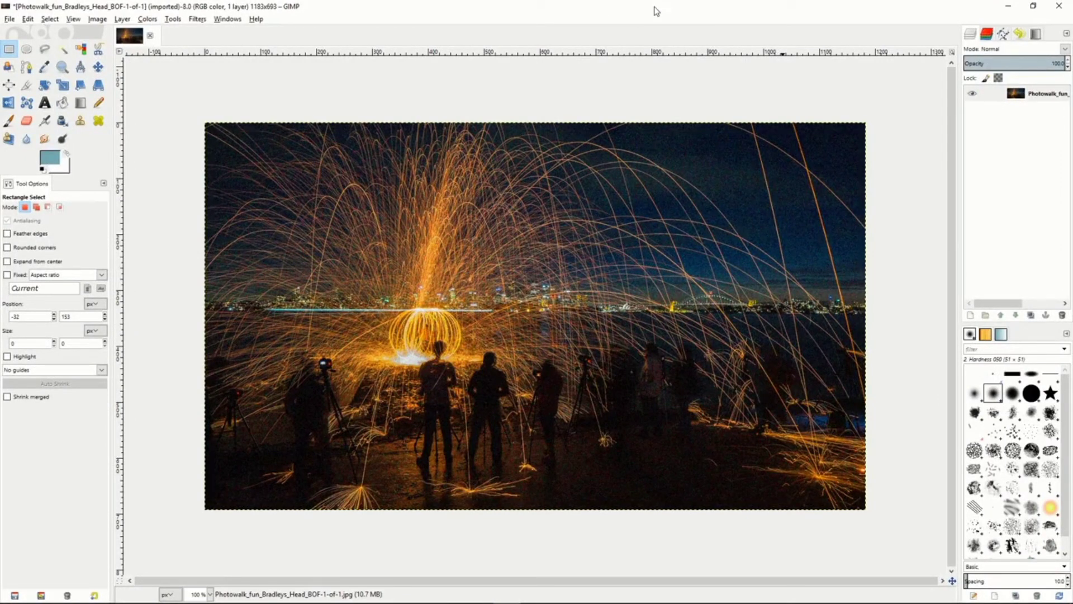
Step: Apply a Selective Gaussian Blur (radius 4.00, max. delta 43) to a rectangle of about 321 × 163 px on the dark ground, and deselect
left_click_drag(562, 417, 744, 506)
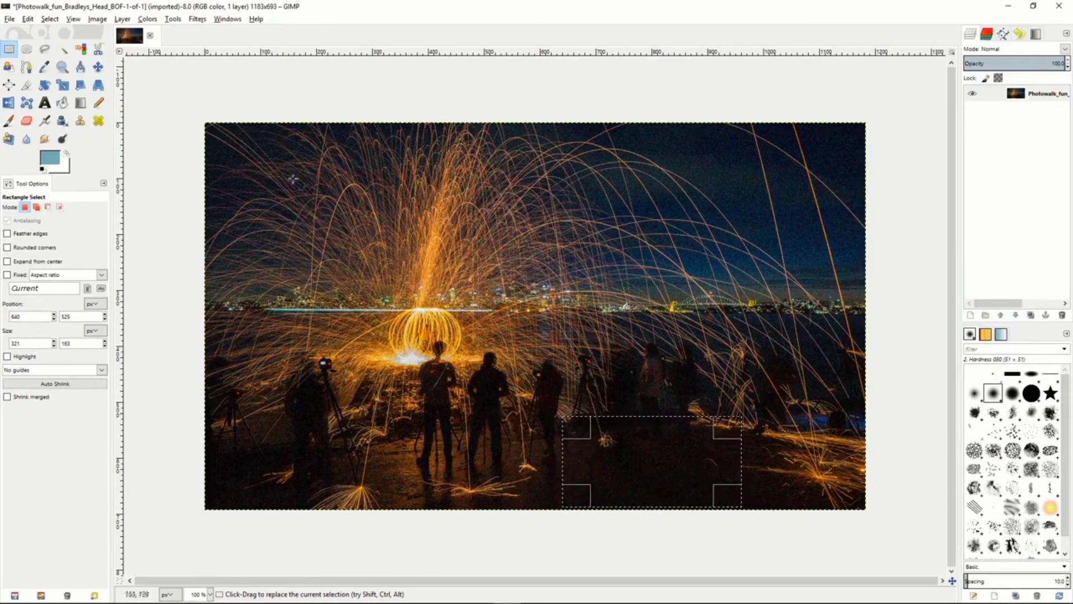
left_click(198, 22)
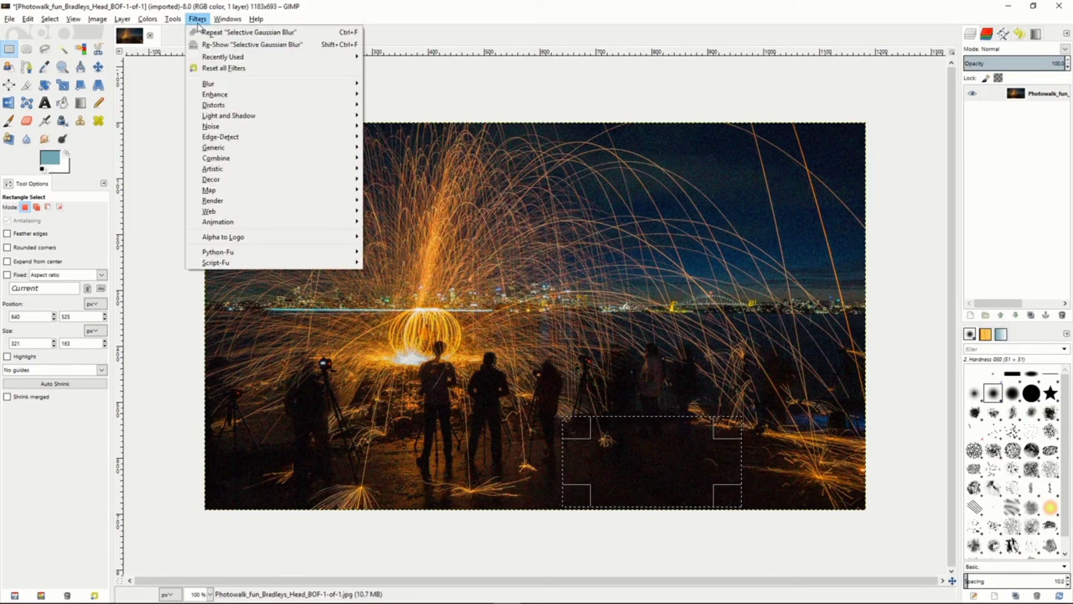
mouse_move(224, 88)
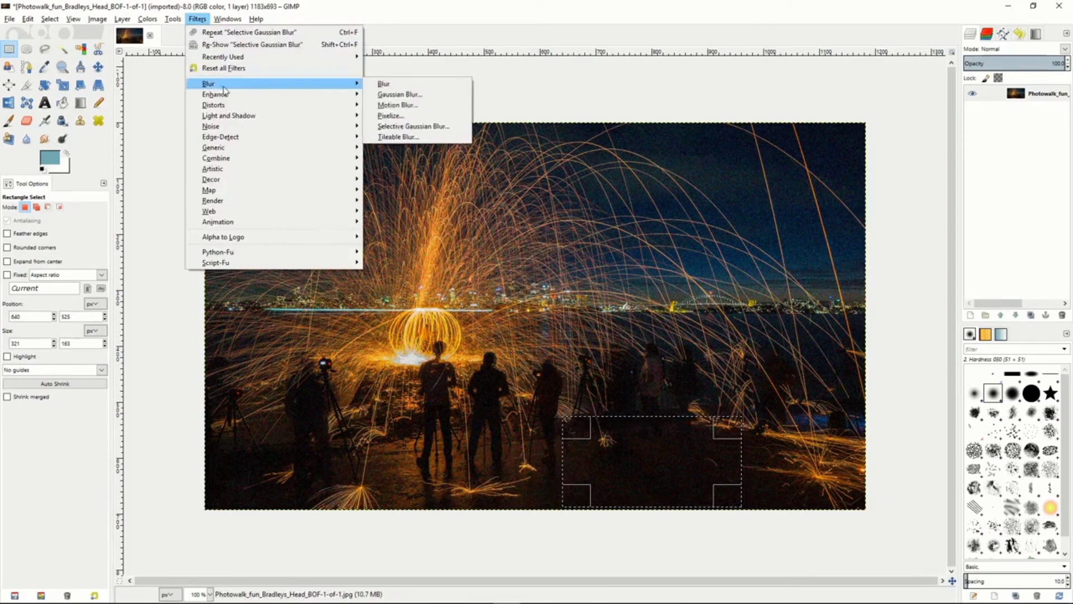
left_click(410, 127)
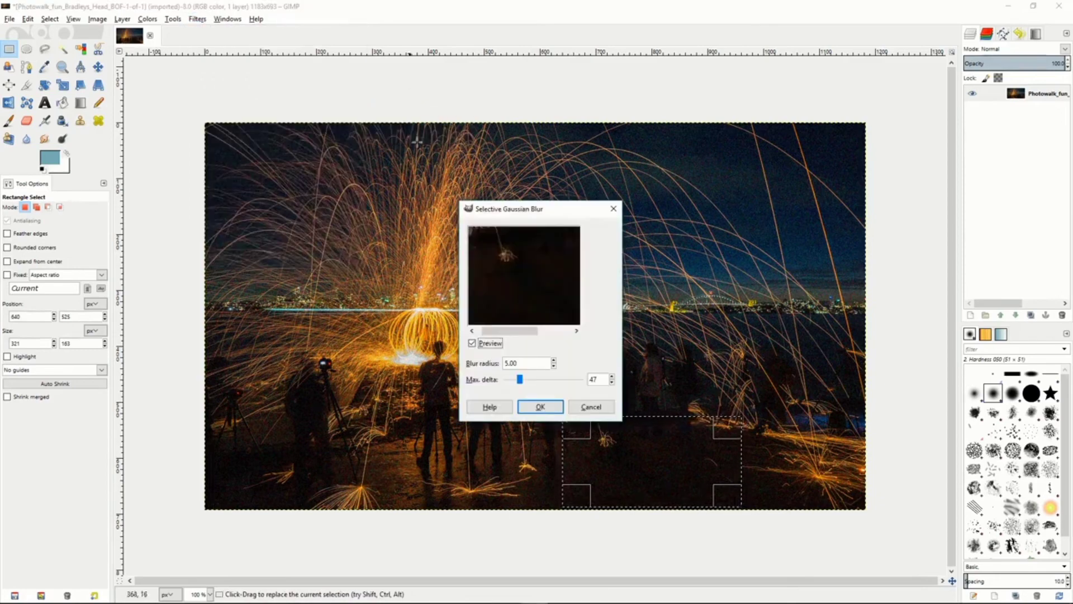
left_click_drag(520, 382, 518, 381)
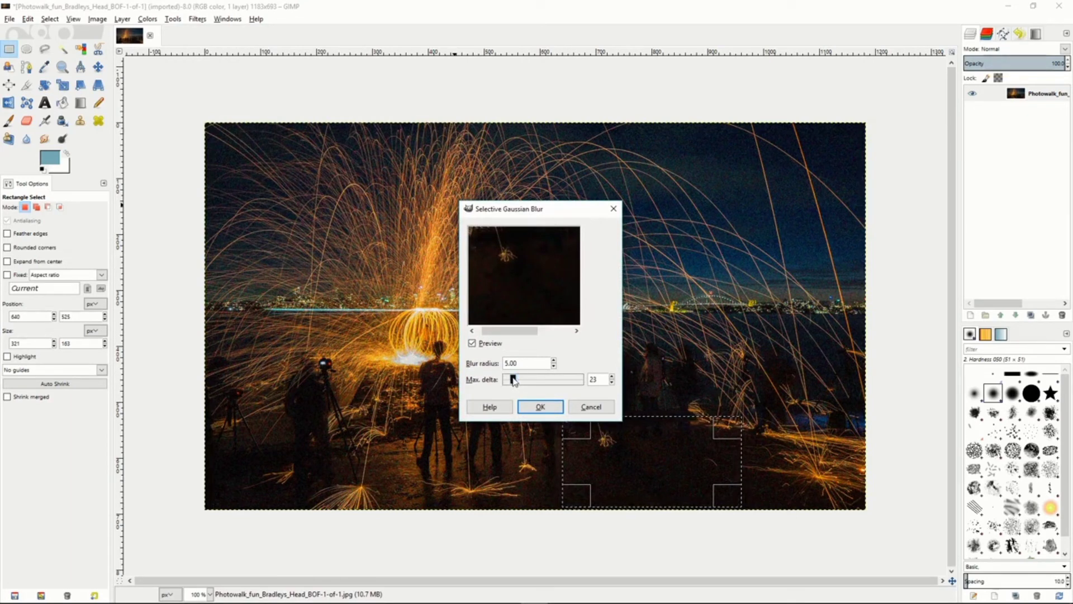
left_click_drag(515, 381, 520, 381)
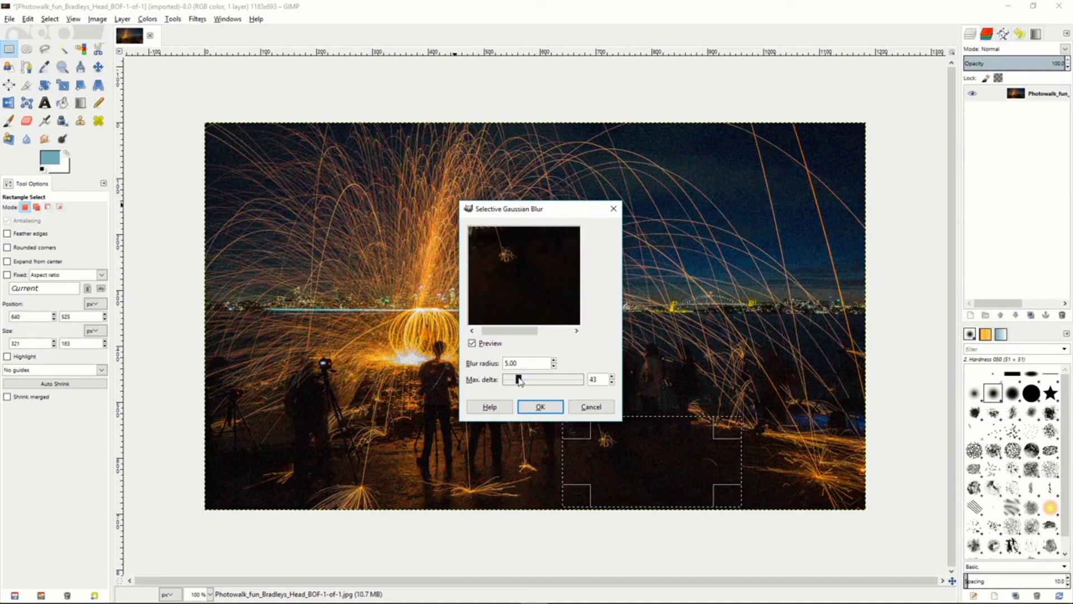
left_click(553, 365)
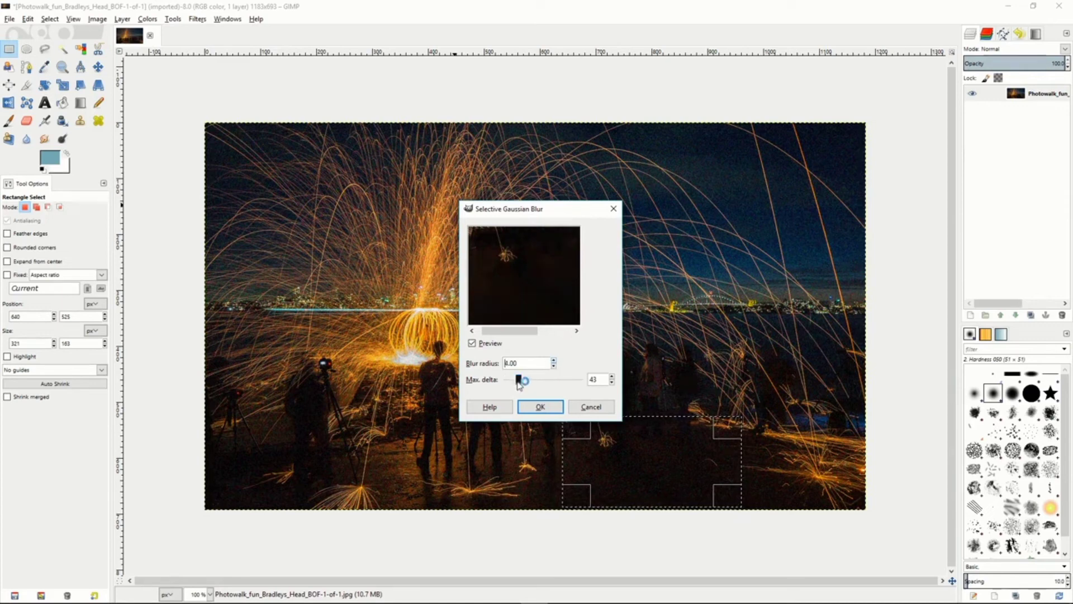
left_click(538, 409)
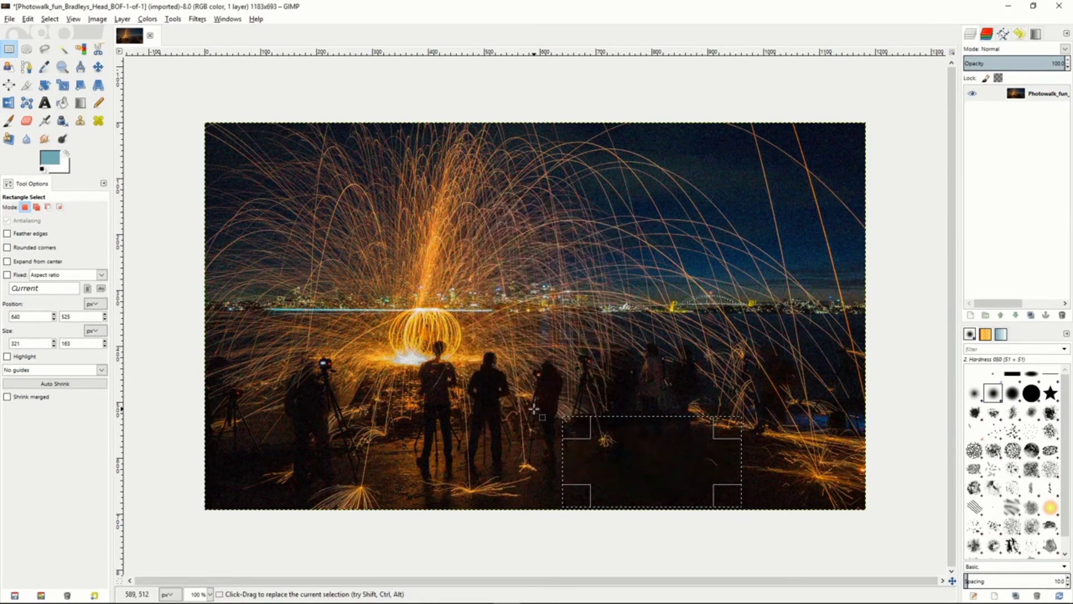
left_click(184, 236)
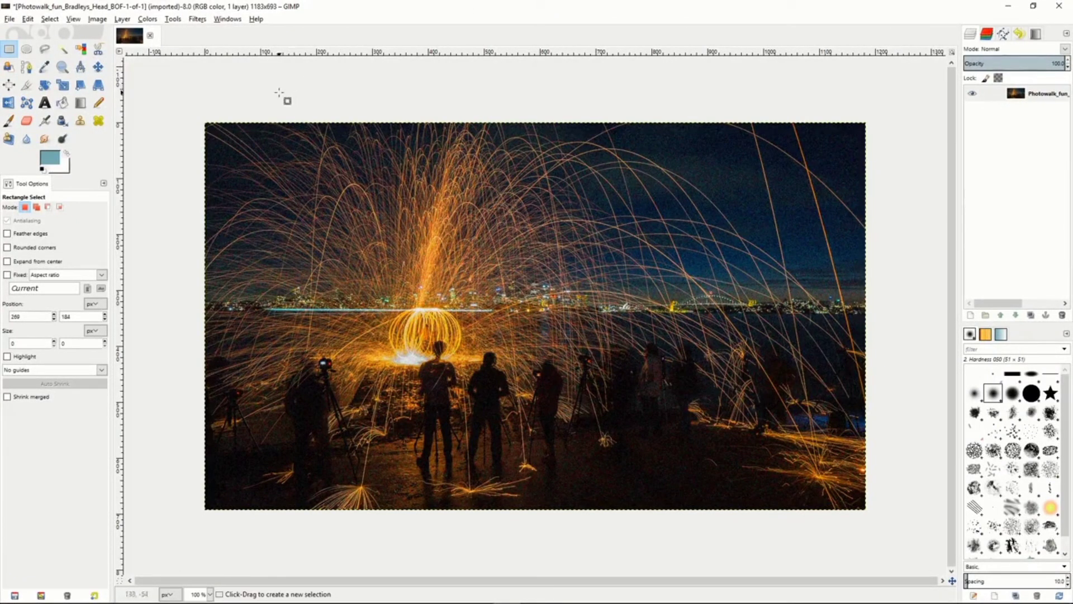
left_click(81, 122)
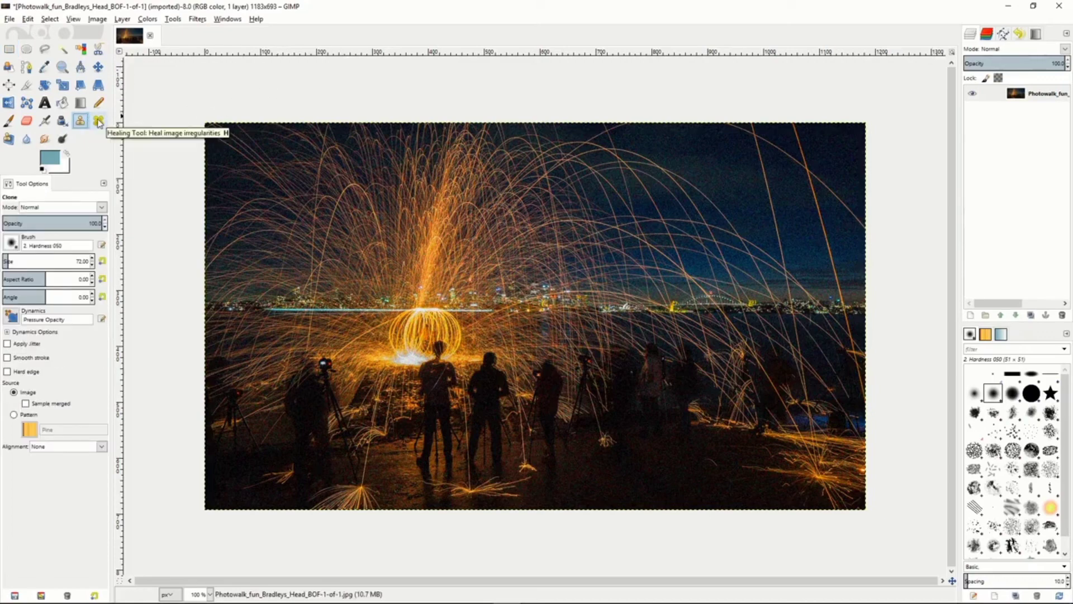
left_click(98, 122)
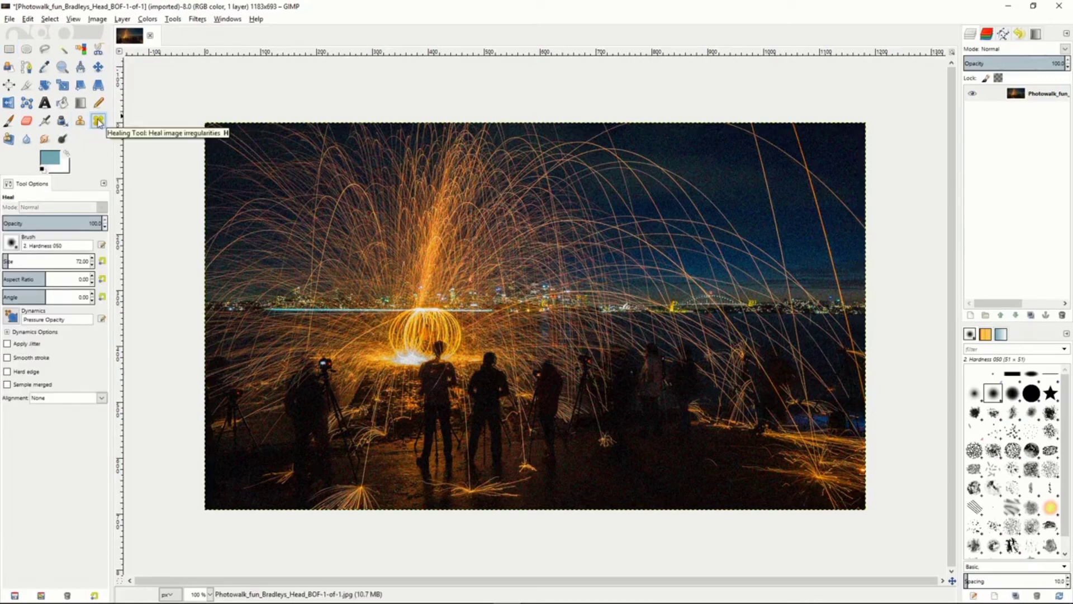
left_click(8, 140)
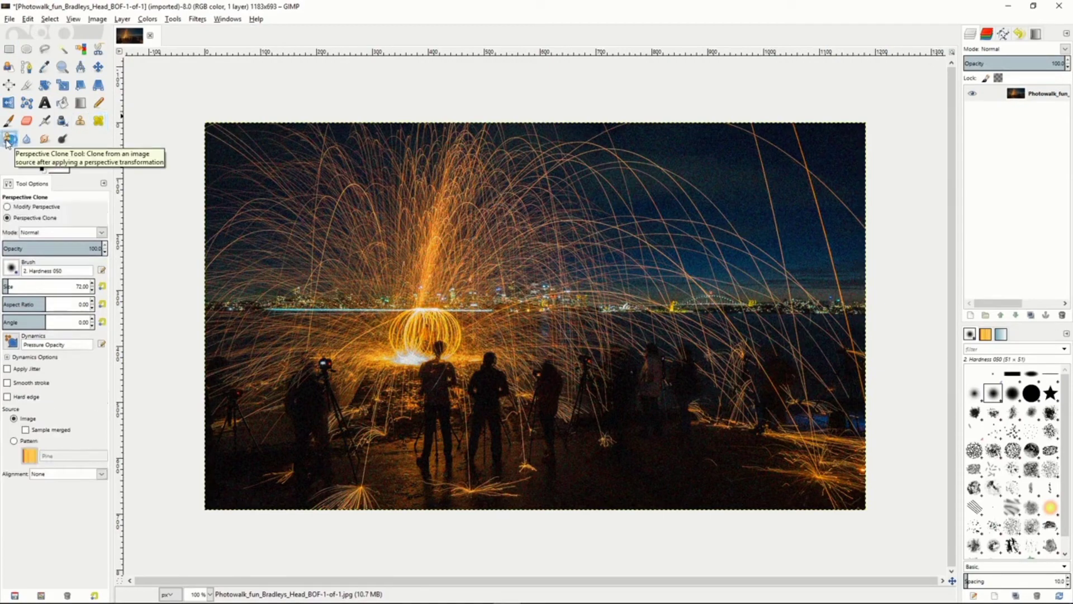
left_click(27, 141)
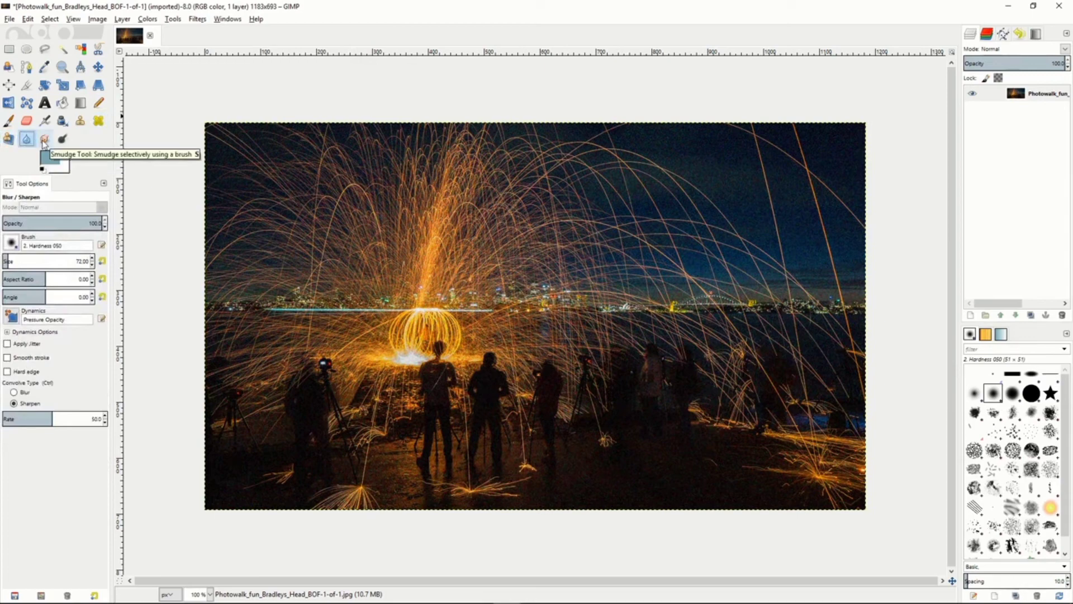
left_click(44, 142)
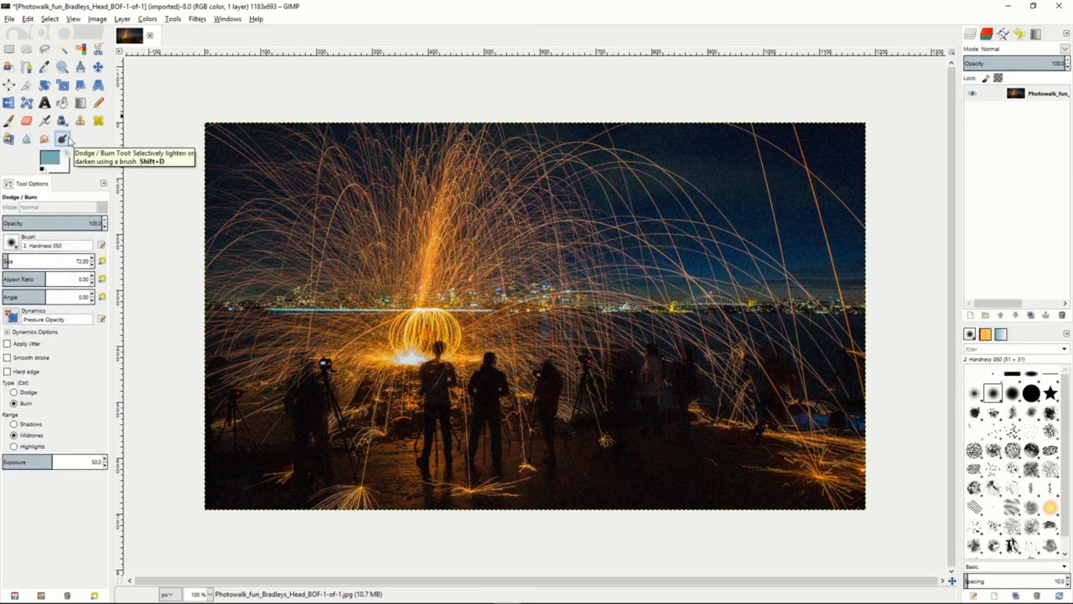
Step: Sample the dark ground among the photographers and clone it over the waterfront and spark trails beside them
left_click(82, 121)
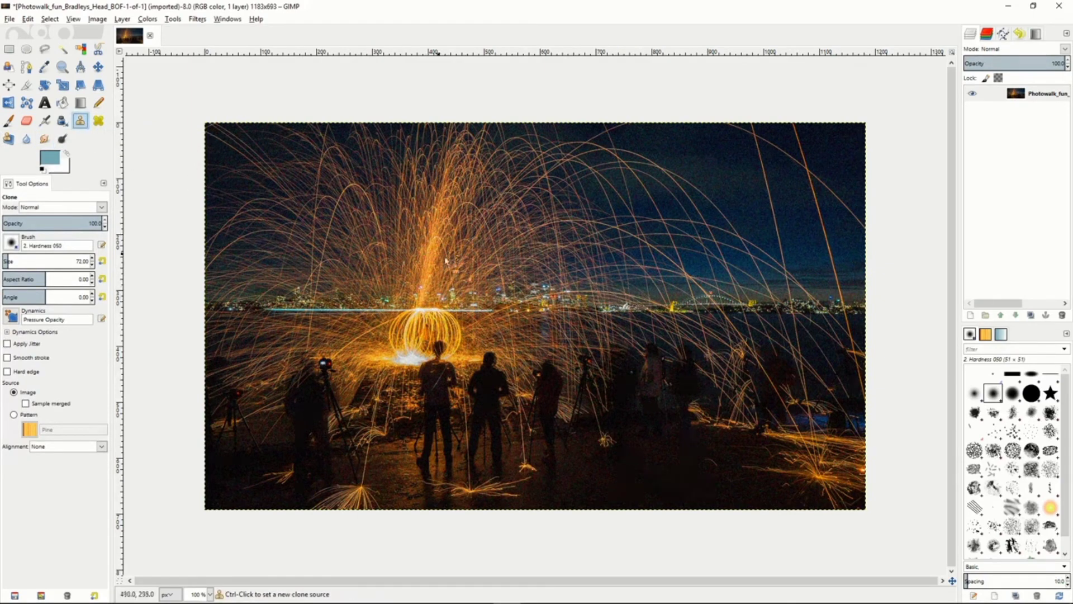
left_click(655, 431, "ctrl")
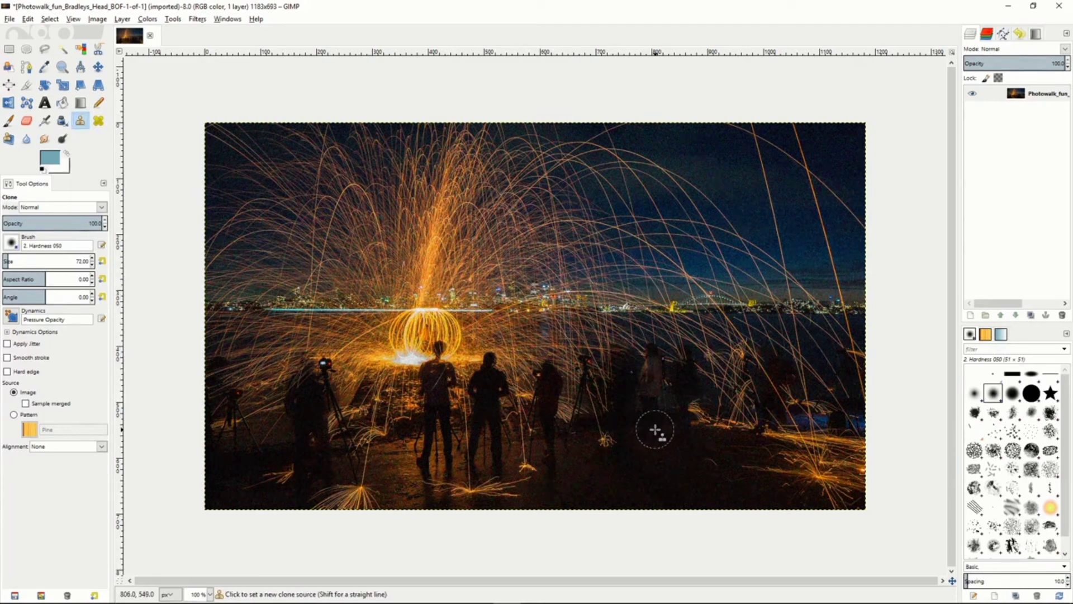
mouse_move(584, 407)
left_mouse_down()
mouse_move(588, 338)
mouse_move(587, 415)
mouse_move(615, 341)
mouse_move(611, 413)
mouse_move(634, 349)
mouse_move(652, 413)
mouse_move(669, 337)
mouse_move(687, 415)
mouse_move(702, 333)
mouse_move(708, 421)
mouse_move(725, 344)
mouse_move(735, 426)
left_mouse_up()
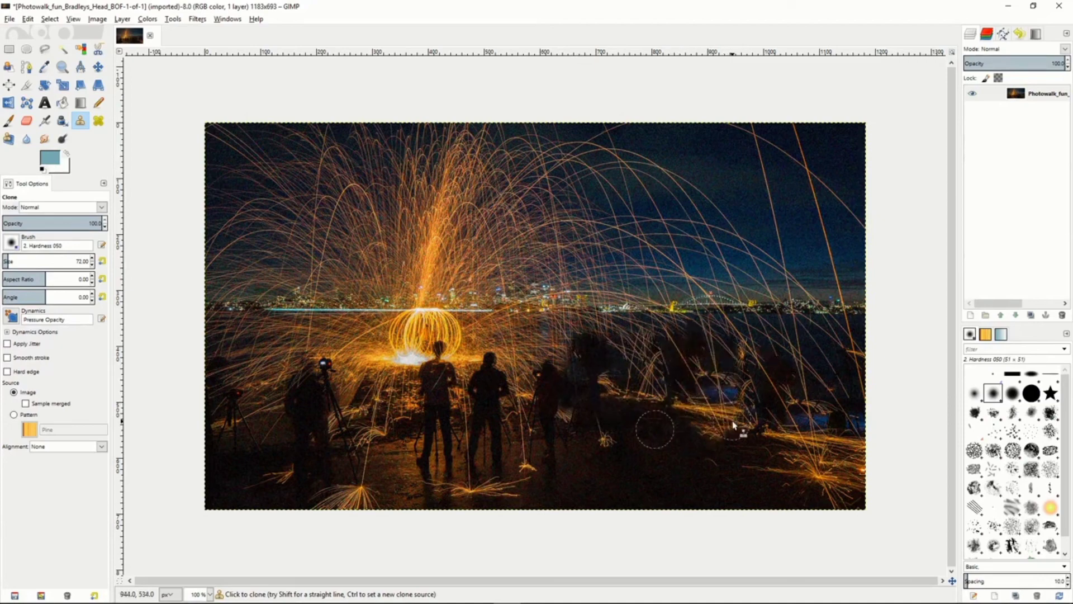
Step: Set a heal source and heal a strip of the night sky just above the city skyline with the Healing tool
left_click(99, 122)
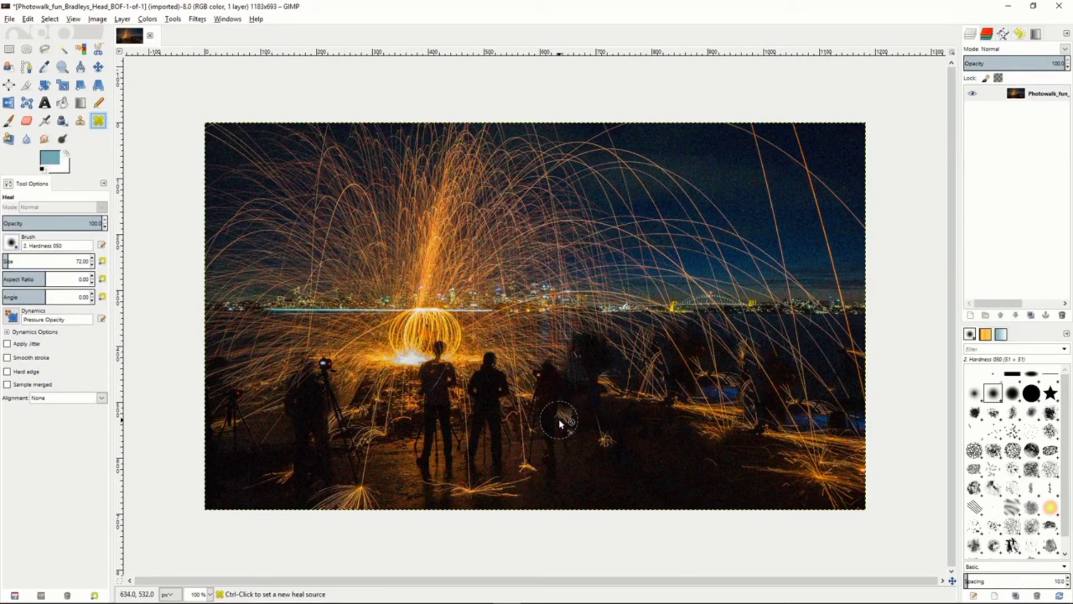
left_click(630, 266, "ctrl")
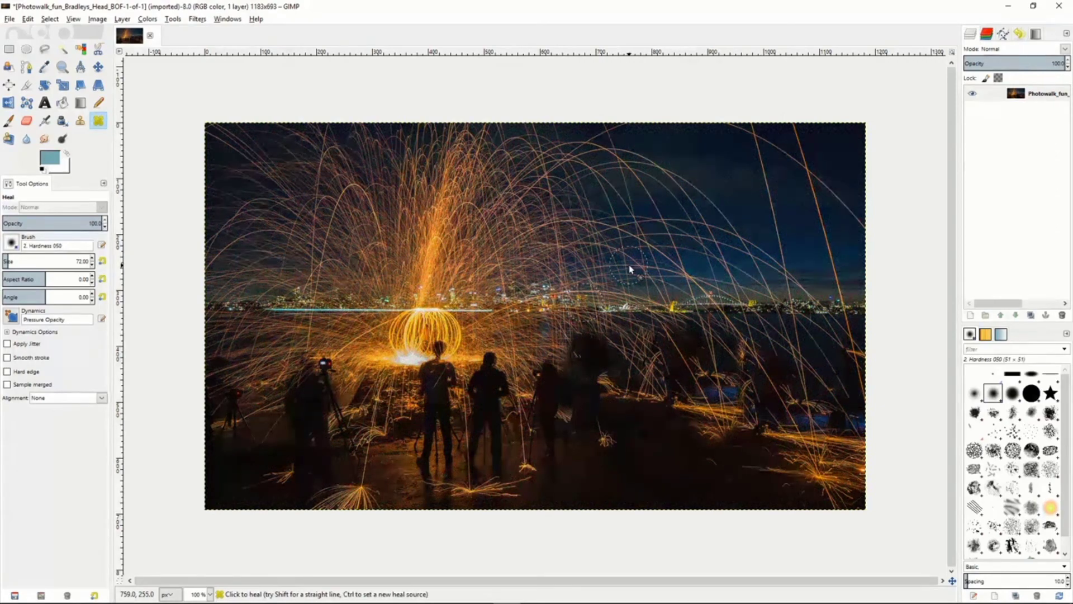
mouse_move(629, 269)
left_mouse_down()
mouse_move(604, 280)
mouse_move(549, 230)
mouse_move(581, 231)
mouse_move(567, 212)
mouse_move(604, 248)
mouse_move(618, 227)
mouse_move(666, 271)
mouse_move(694, 271)
mouse_move(678, 269)
left_mouse_up()
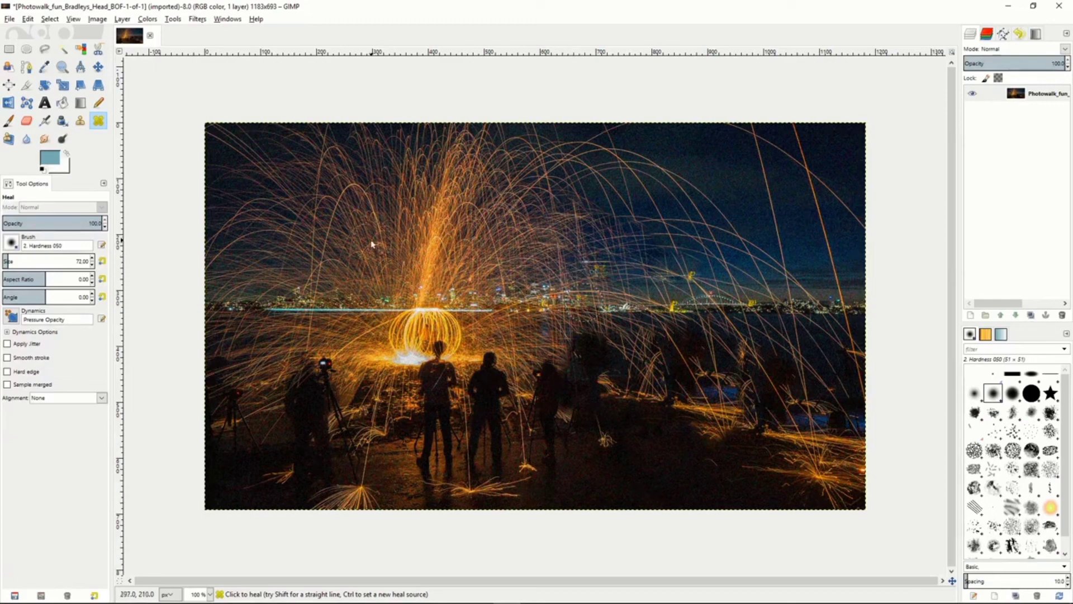
Step: Set Perspective Clone to modify the perspective and move the image's upper-left corner handle inward to skew the plane
left_click(8, 139)
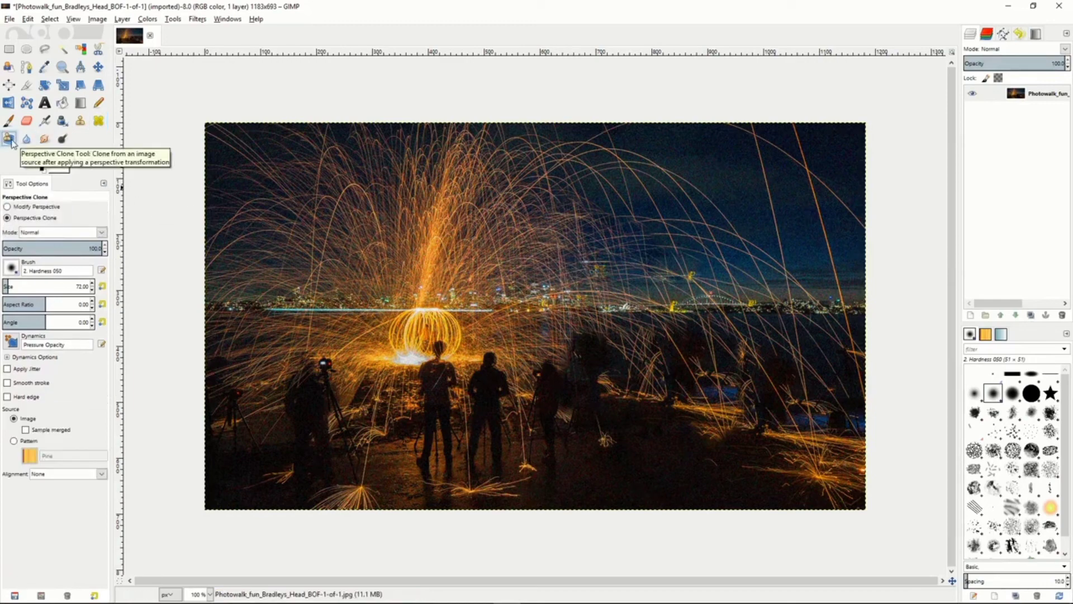
left_click(7, 207)
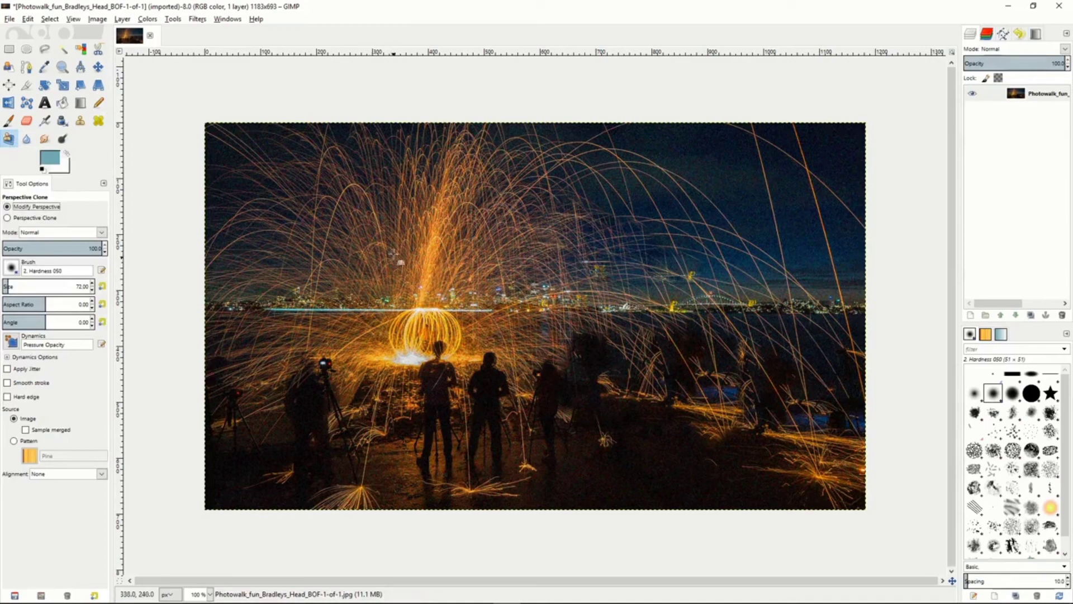
left_click_drag(362, 235, 449, 300)
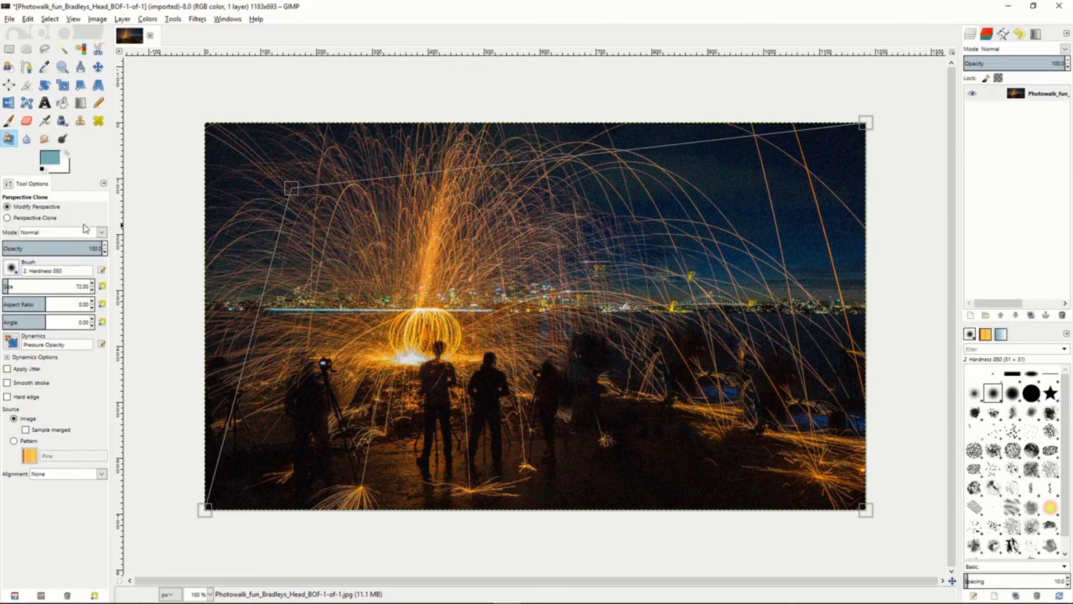
Step: Set a perspective clone source near the skewed upper-left corner and paint it over the lower-right waterfront and ground
left_click(7, 218)
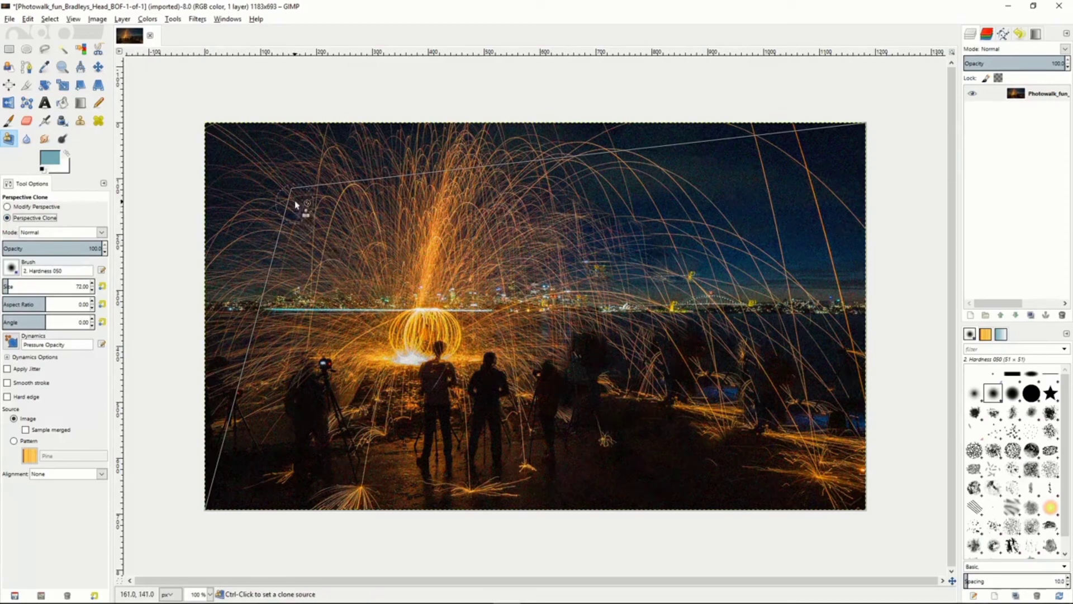
left_click(296, 196, "ctrl")
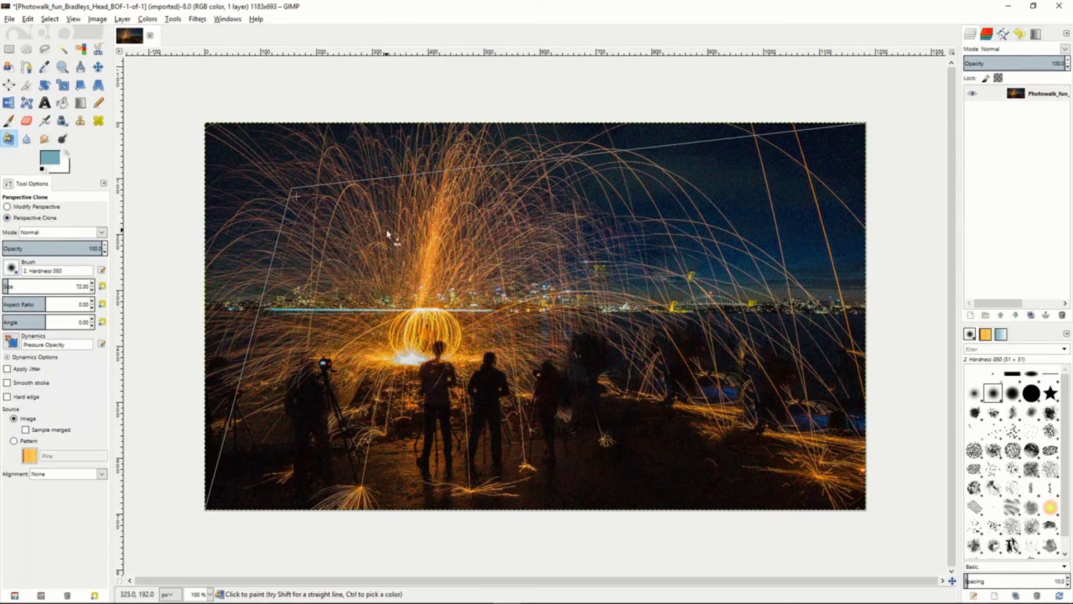
mouse_move(741, 413)
left_mouse_down()
mouse_move(814, 413)
mouse_move(759, 436)
mouse_move(785, 383)
mouse_move(757, 432)
mouse_move(732, 373)
mouse_move(751, 417)
mouse_move(761, 367)
mouse_move(743, 426)
mouse_move(715, 345)
mouse_move(732, 443)
mouse_move(701, 387)
mouse_move(716, 387)
mouse_move(722, 475)
mouse_move(698, 353)
mouse_move(716, 453)
mouse_move(684, 366)
mouse_move(739, 486)
mouse_move(727, 396)
mouse_move(792, 503)
mouse_move(768, 387)
mouse_move(817, 471)
mouse_move(852, 481)
mouse_move(841, 438)
mouse_move(853, 430)
mouse_move(835, 477)
mouse_move(822, 400)
mouse_move(802, 400)
mouse_move(801, 379)
mouse_move(804, 474)
mouse_move(760, 496)
mouse_move(805, 500)
mouse_move(707, 476)
left_mouse_up()
mouse_move(750, 513)
left_mouse_down()
mouse_move(729, 497)
mouse_move(670, 372)
mouse_move(812, 370)
mouse_move(709, 365)
mouse_move(831, 357)
mouse_move(649, 346)
mouse_move(845, 354)
mouse_move(862, 405)
mouse_move(843, 320)
mouse_move(852, 429)
mouse_move(744, 416)
left_mouse_up()
Step: Blur the central spark column with the Blur/Sharpen tool, and set the tool to Sharpen at a rate of 78.8
left_click(27, 139)
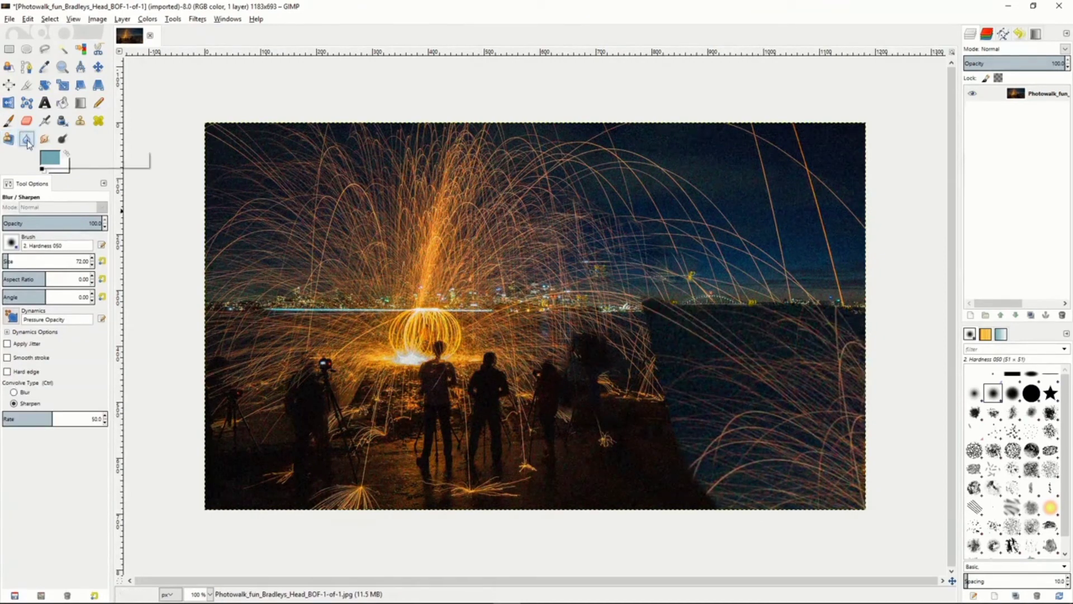
left_click(19, 393)
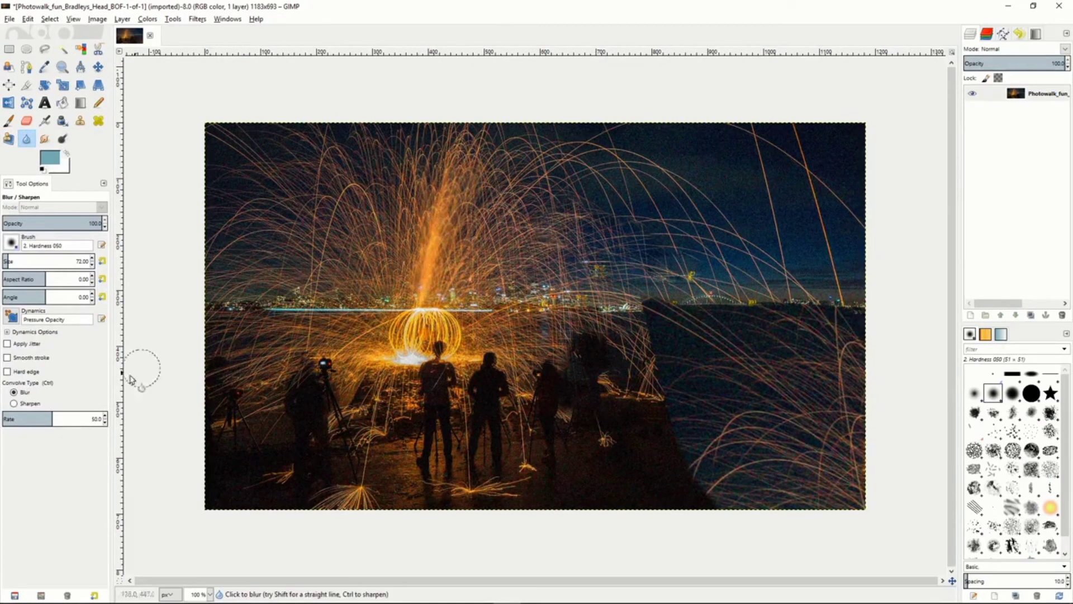
left_click(14, 404)
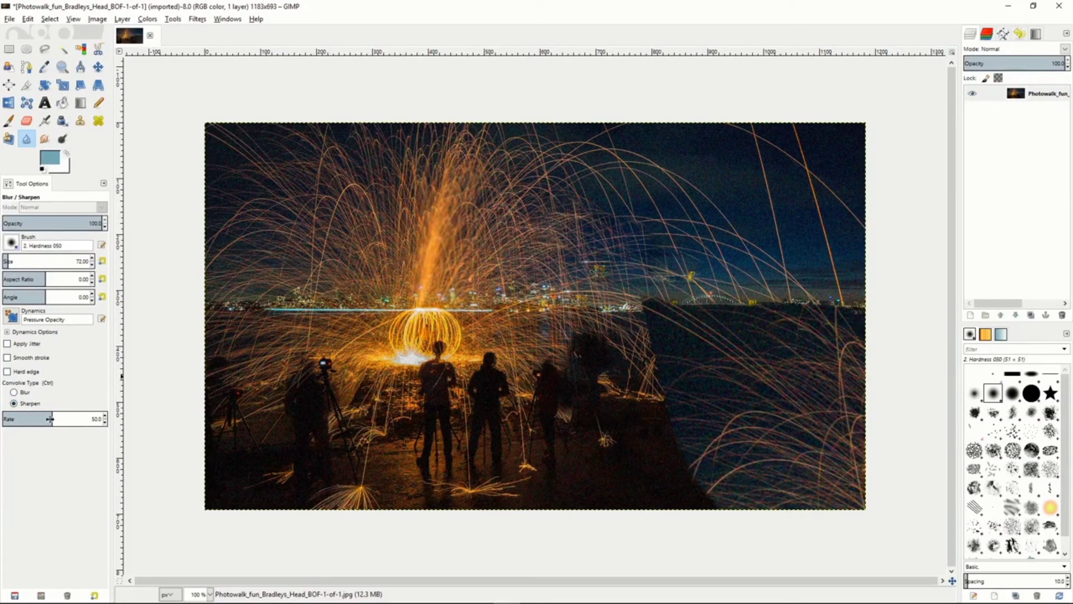
left_click_drag(55, 418, 81, 418)
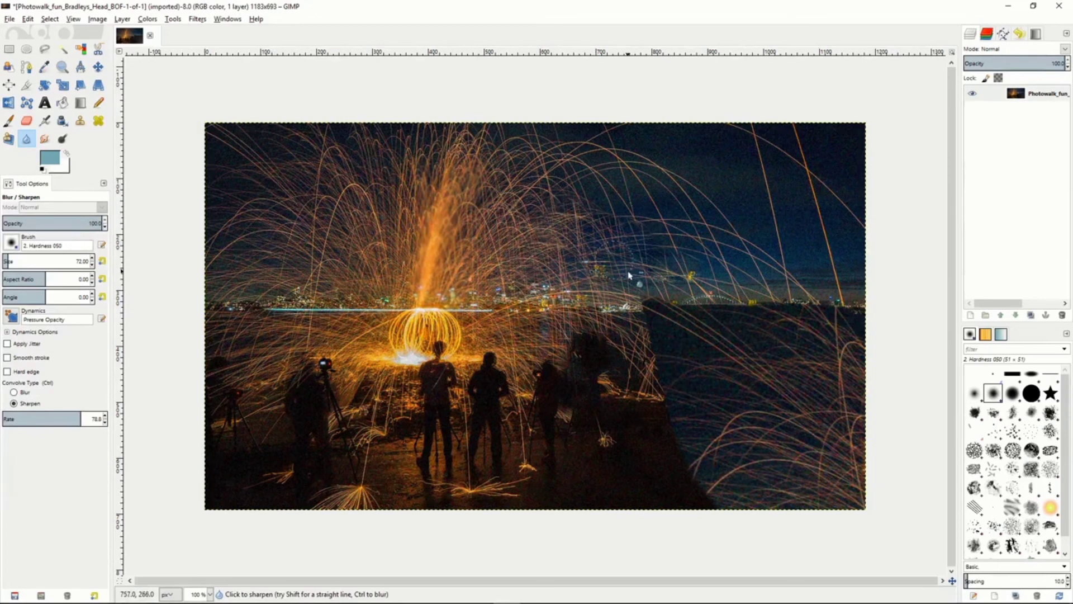
Step: Smudge the spark trails in the sky to the right of the central spark column
left_click(44, 139)
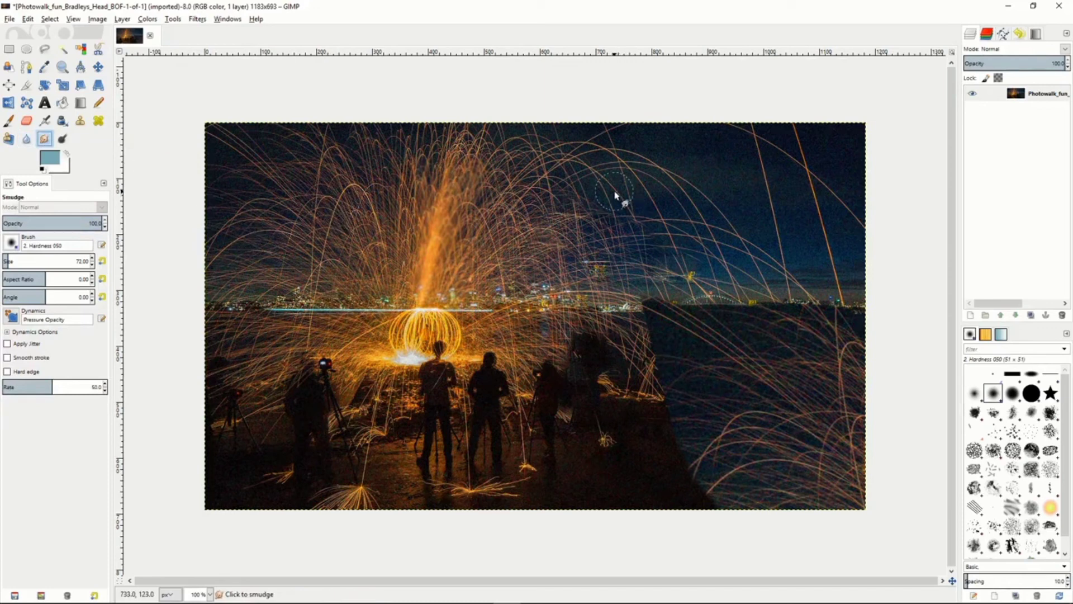
mouse_move(615, 193)
left_mouse_down()
mouse_move(645, 204)
mouse_move(598, 182)
mouse_move(616, 215)
mouse_move(608, 167)
mouse_move(571, 181)
mouse_move(578, 203)
mouse_move(537, 180)
mouse_move(554, 204)
mouse_move(529, 182)
mouse_move(580, 230)
mouse_move(554, 225)
mouse_move(607, 248)
mouse_move(588, 226)
mouse_move(625, 240)
mouse_move(578, 220)
mouse_move(642, 256)
mouse_move(559, 235)
mouse_move(576, 258)
mouse_move(521, 221)
mouse_move(546, 253)
mouse_move(561, 245)
mouse_move(590, 273)
left_mouse_up()
Step: Dodge the midtones around the glowing orb and skyline, and burn midtones across the spark column at exposure 50
left_click(63, 139)
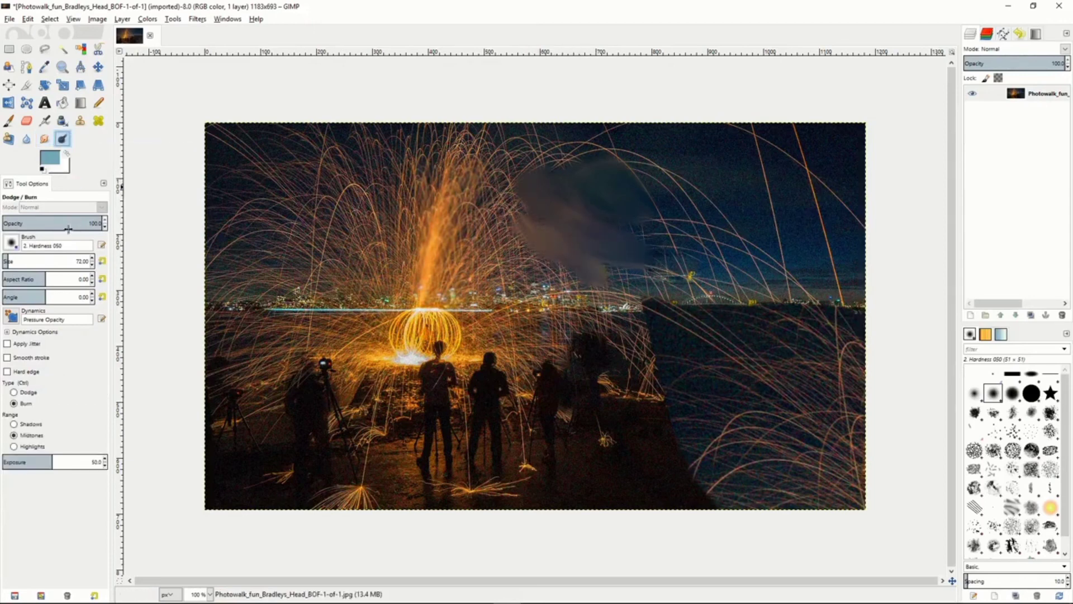
left_click(15, 402)
left_click(14, 392)
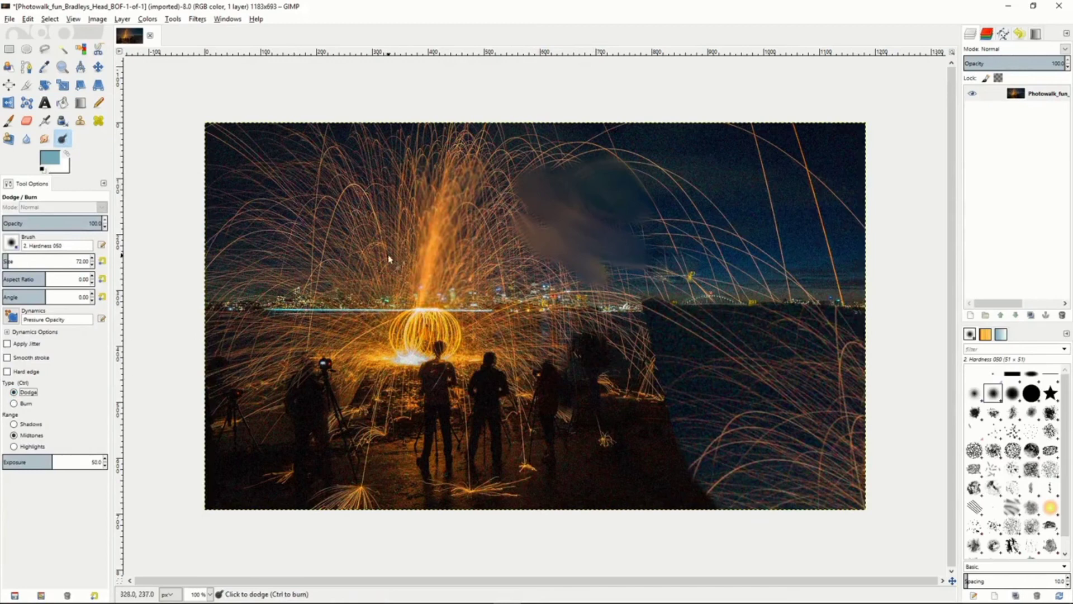
mouse_move(398, 320)
left_mouse_down()
mouse_move(447, 335)
mouse_move(363, 330)
mouse_move(486, 343)
mouse_move(357, 347)
left_mouse_up()
left_click(16, 403)
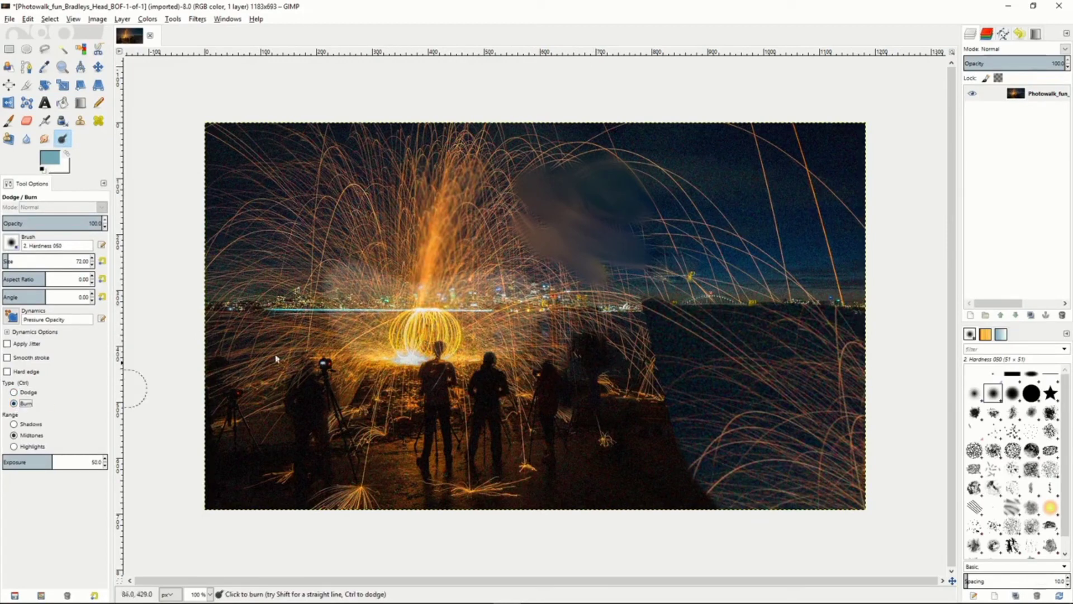
mouse_move(366, 267)
left_mouse_down()
mouse_move(335, 296)
mouse_move(503, 268)
mouse_move(426, 214)
mouse_move(368, 238)
mouse_move(383, 171)
mouse_move(329, 207)
mouse_move(479, 151)
mouse_move(545, 292)
left_mouse_up()
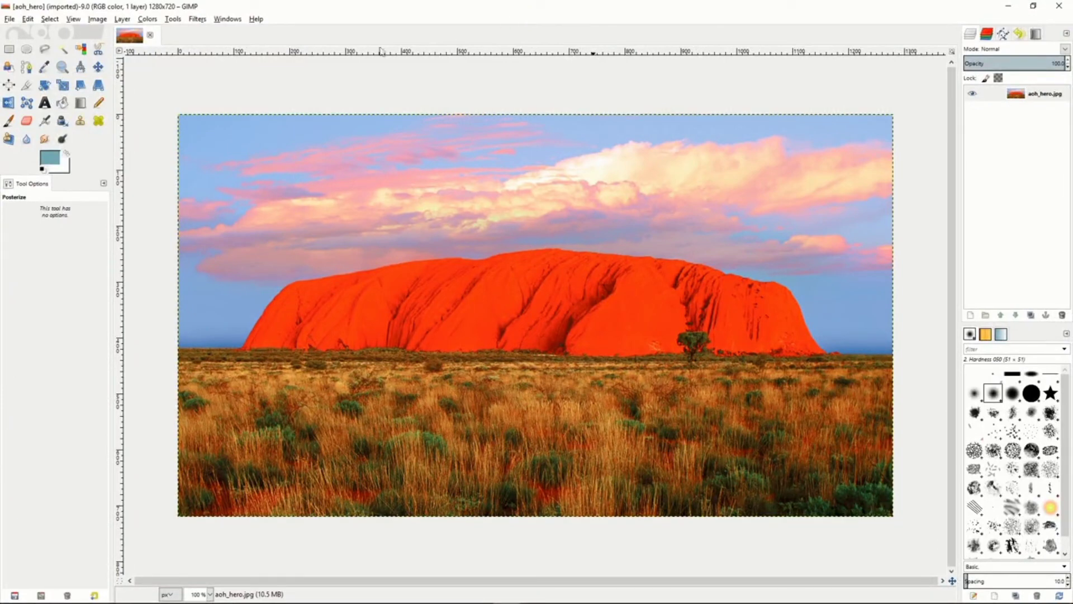
Step: Try a midtones Color Balance of red 30, green 27 and blue -35 on the red rock photo, and cancel it
left_click(149, 21)
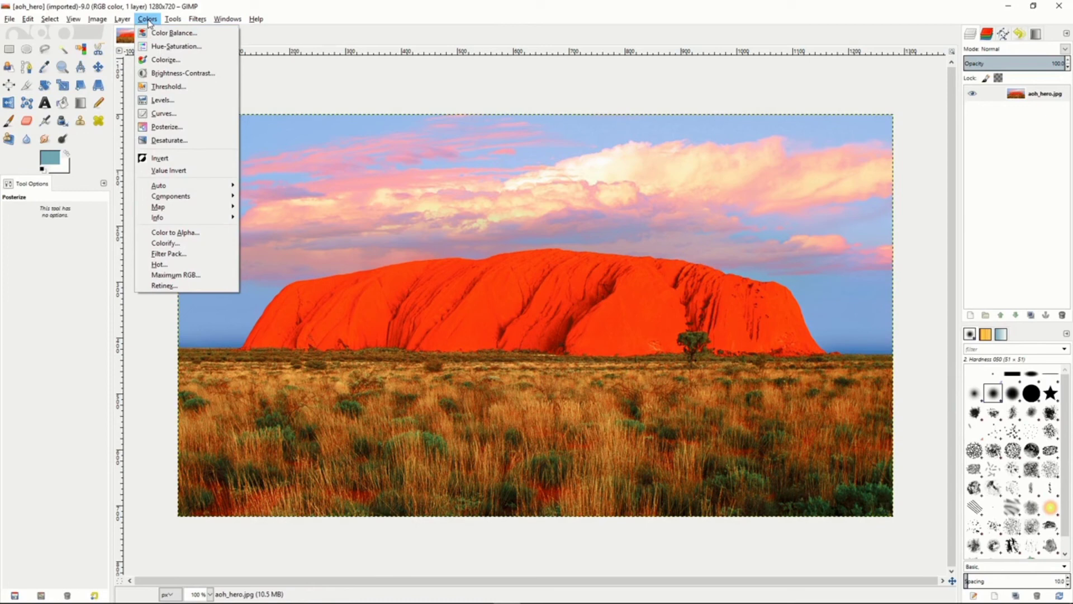
left_click(156, 34)
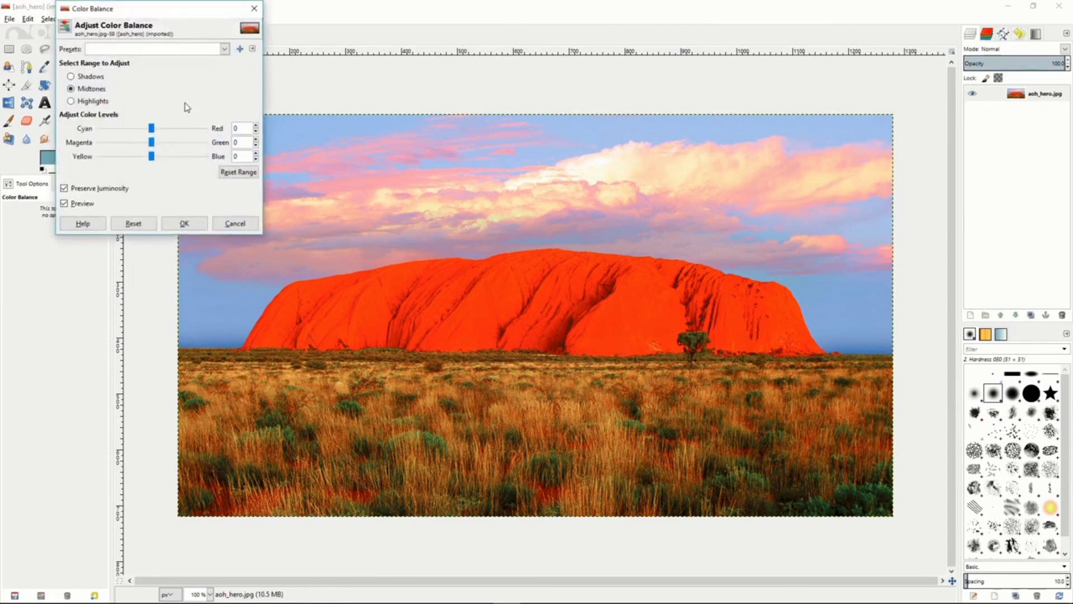
left_click_drag(150, 130, 134, 158)
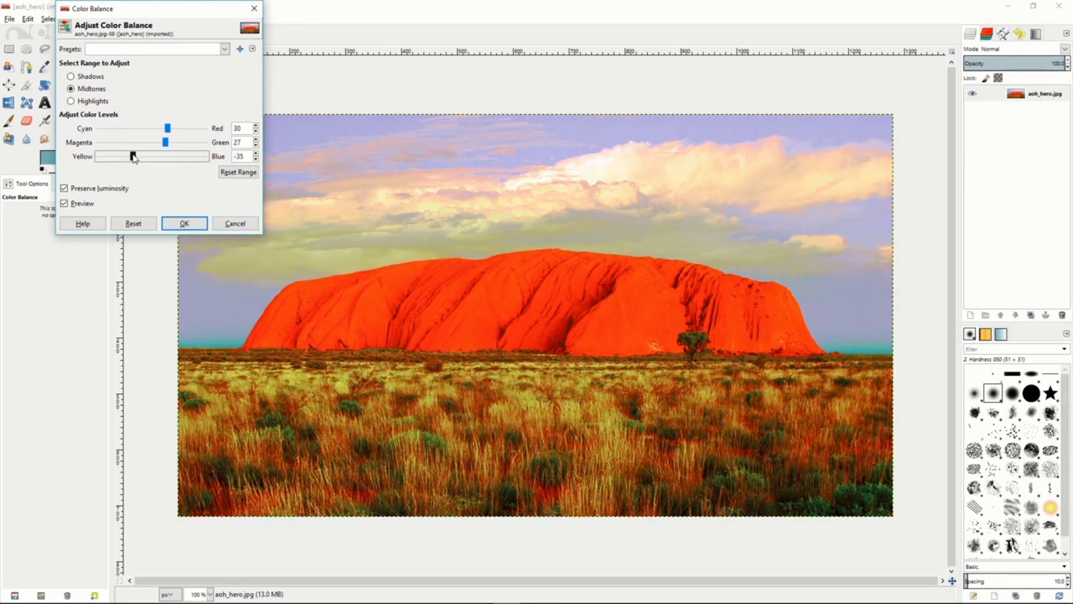
left_click(185, 223)
left_click(235, 223)
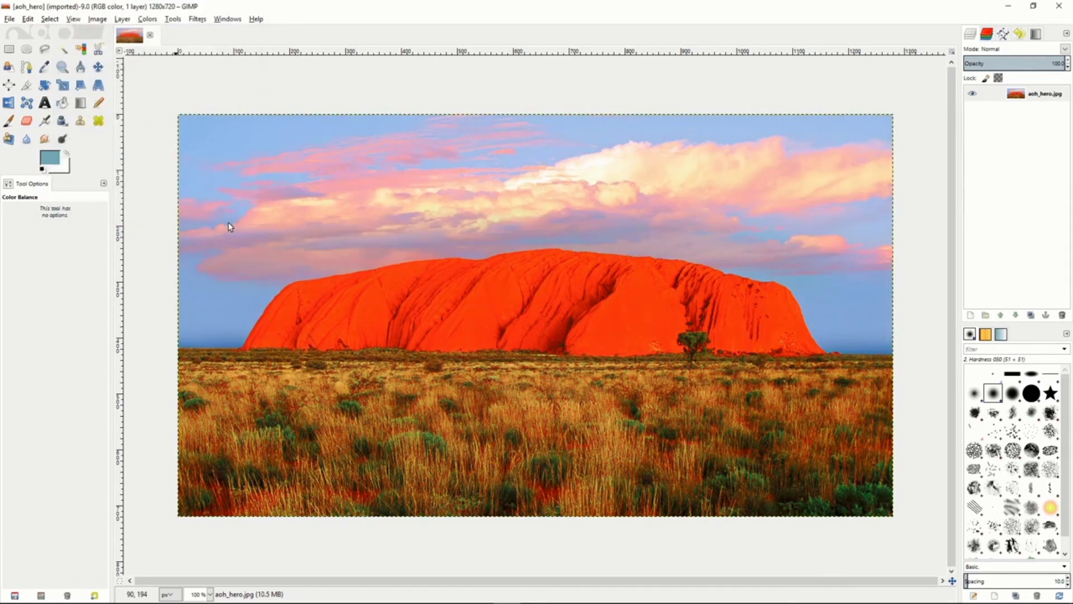
Step: Try a master Hue-Saturation adjustment of hue 78, lightness -55 and saturation -57 on the photo, and cancel it
left_click(148, 19)
left_click(156, 45)
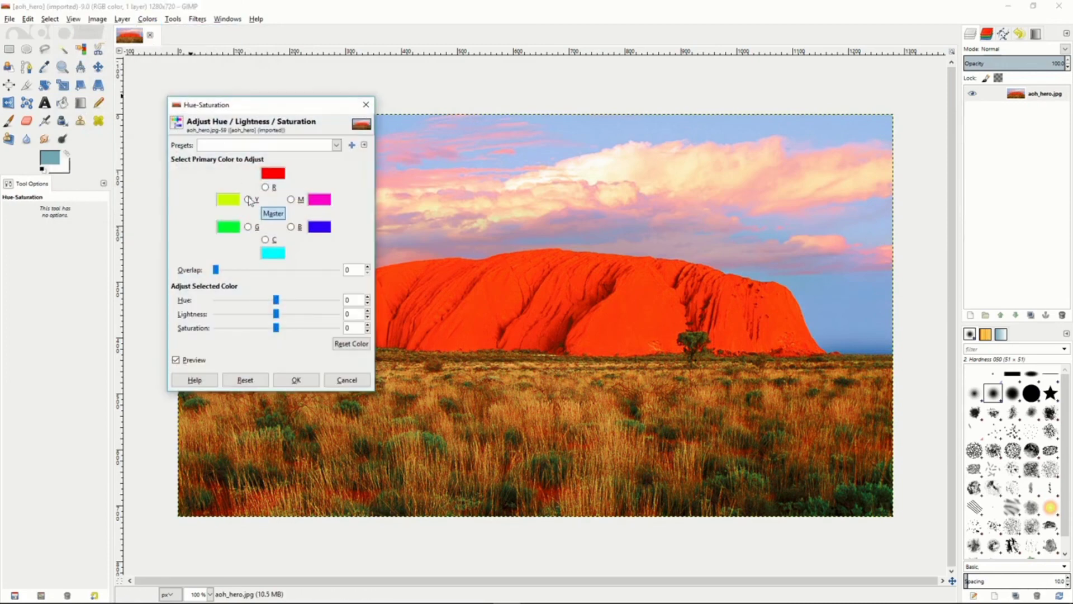
left_click_drag(277, 302, 303, 302)
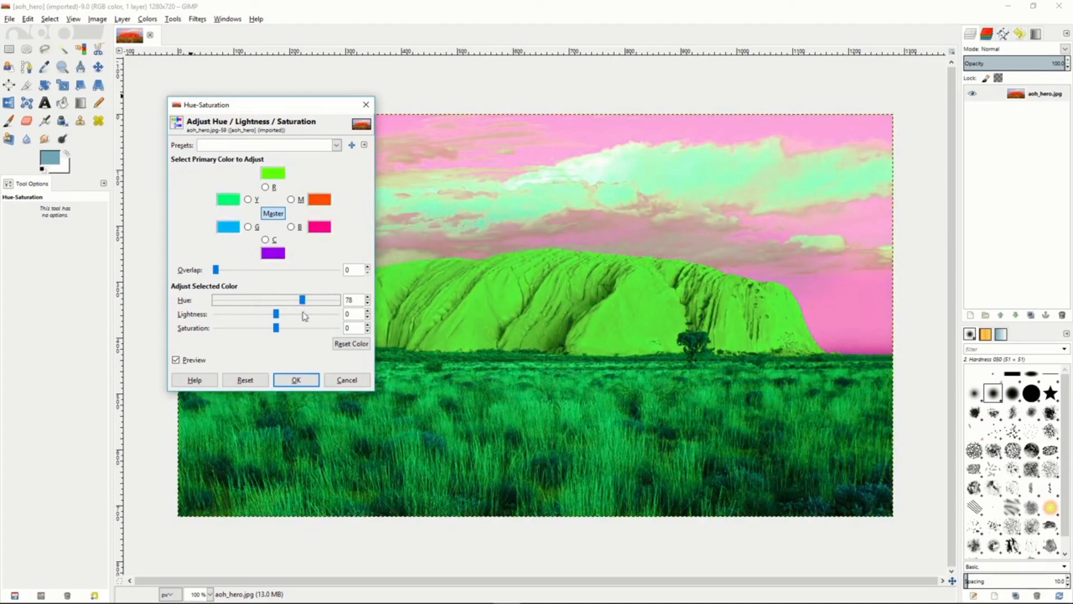
left_click_drag(275, 314, 243, 331)
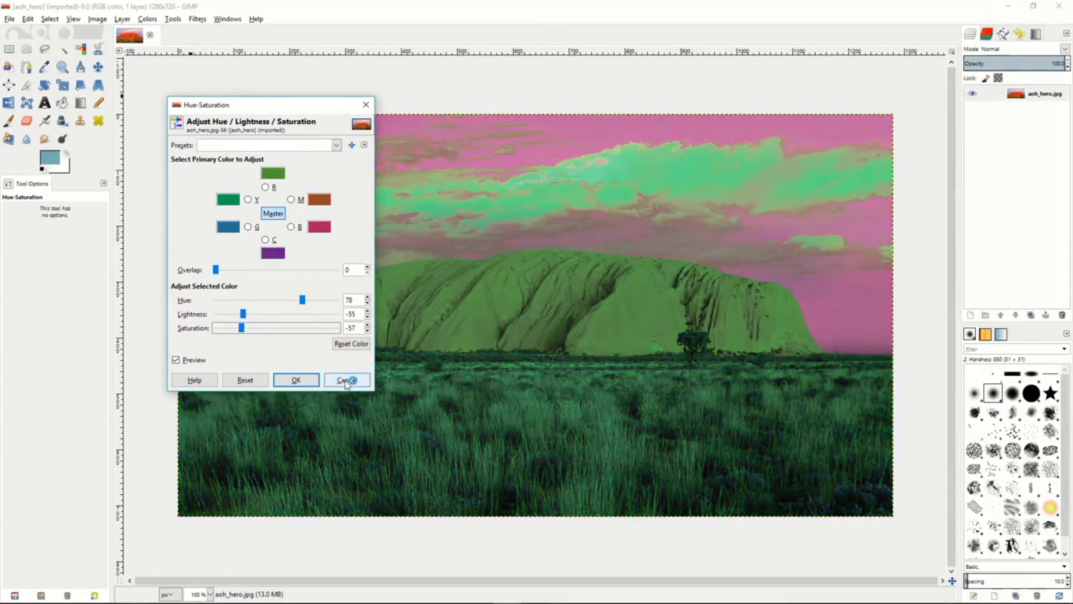
left_click(347, 380)
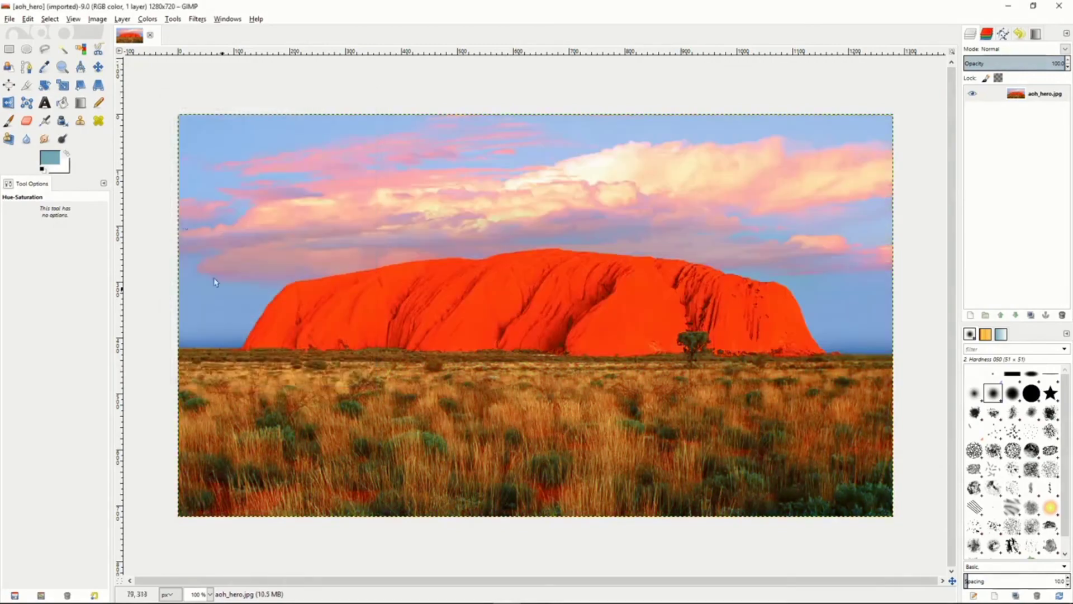
Step: Try colorizing the red rock photo with hue 84, saturation 82 and lightness -52, and cancel it
left_click(147, 18)
left_click(163, 61)
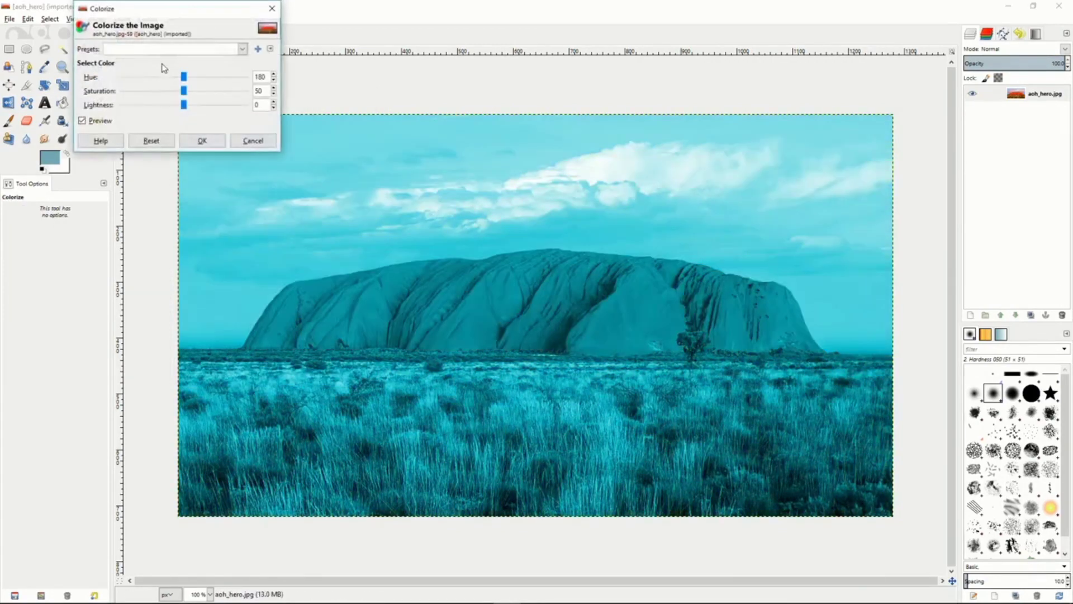
left_click_drag(184, 77, 151, 106)
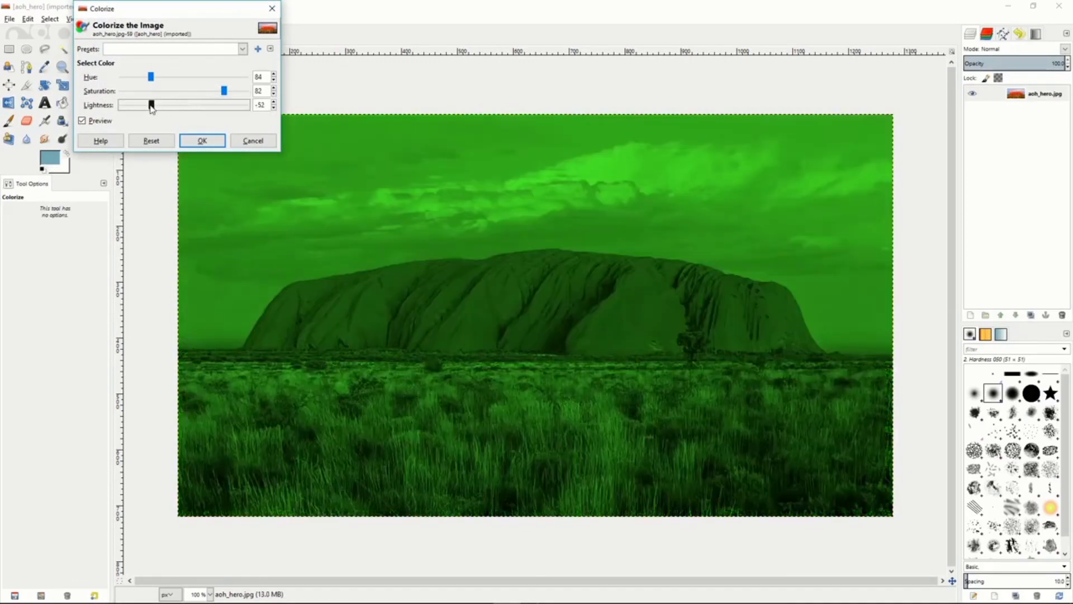
left_click(251, 141)
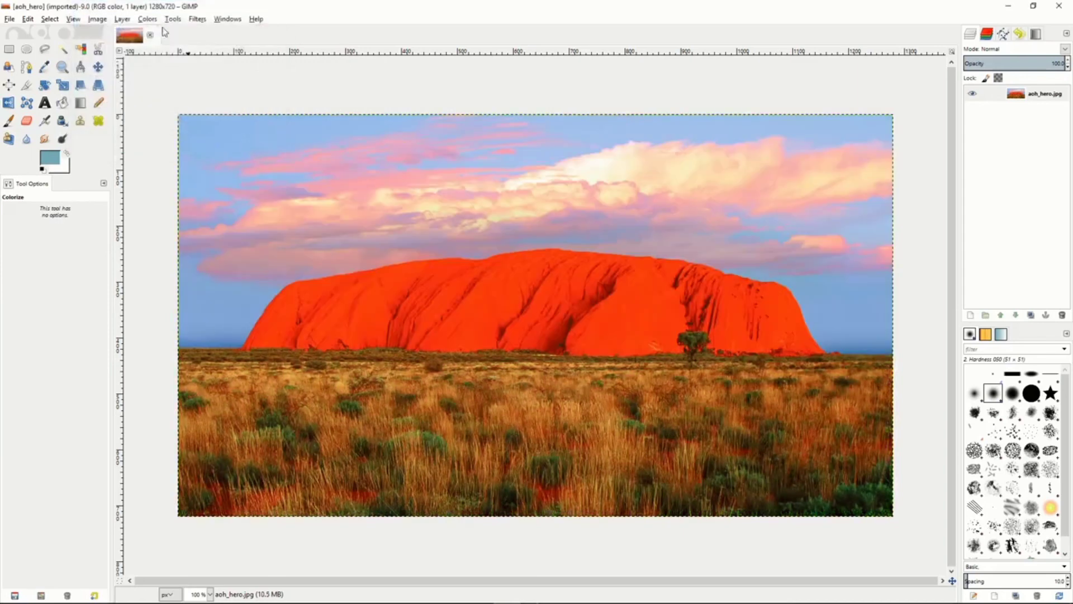
Step: Apply a Brightness-Contrast adjustment of brightness -69 and contrast -25 to the photo
left_click(148, 19)
left_click(158, 73)
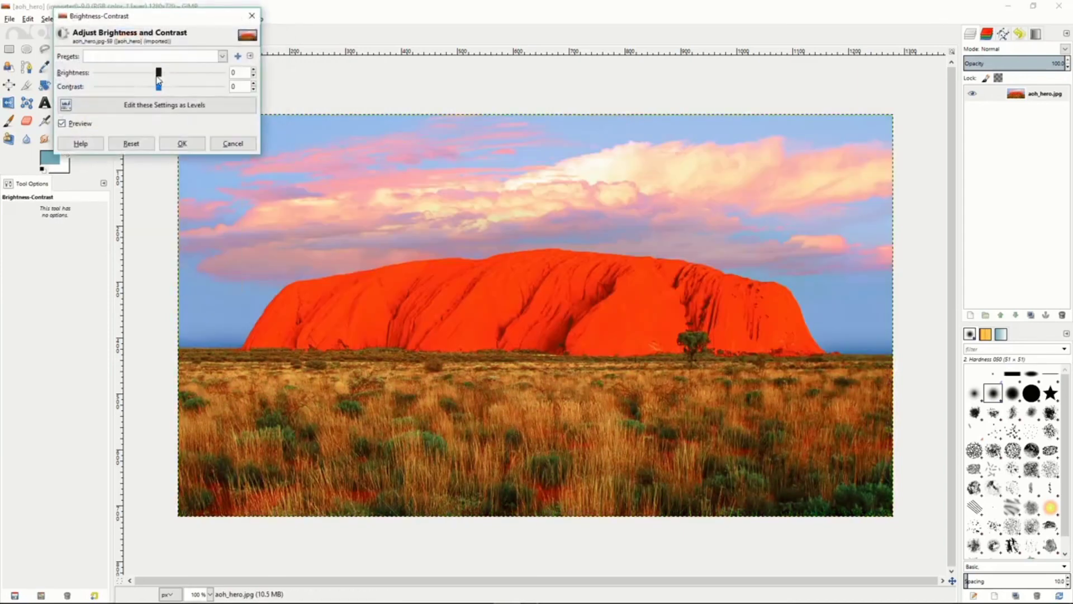
mouse_move(159, 76)
left_mouse_down()
mouse_move(124, 77)
mouse_move(177, 89)
mouse_move(151, 90)
left_mouse_up()
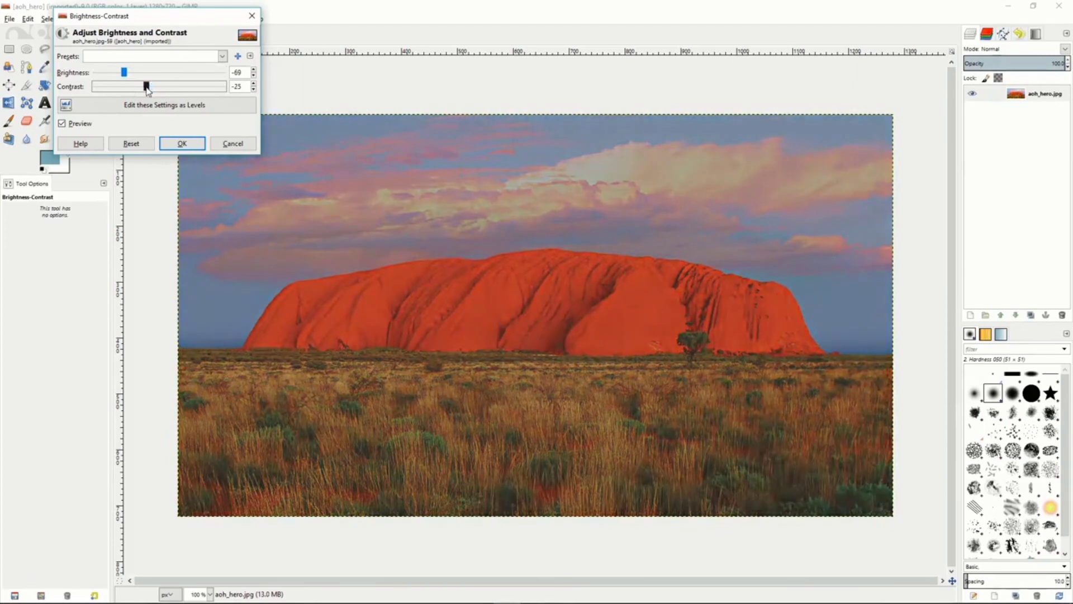
left_click(182, 144)
Step: Try a Threshold adjustment with a range of 113 to 255 on the photo, and cancel it
left_click(150, 19)
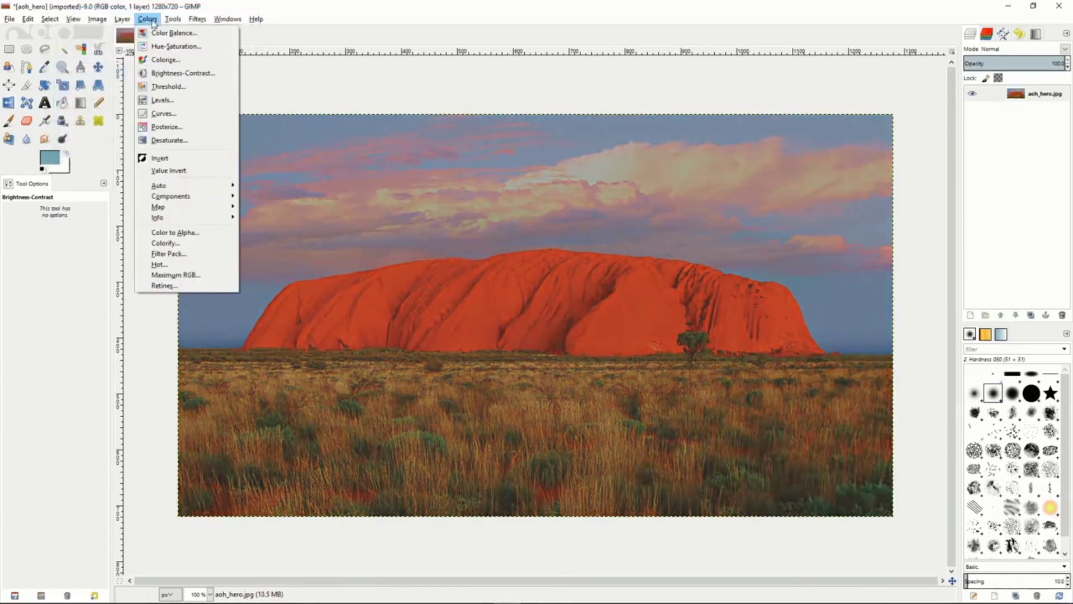
left_click(163, 89)
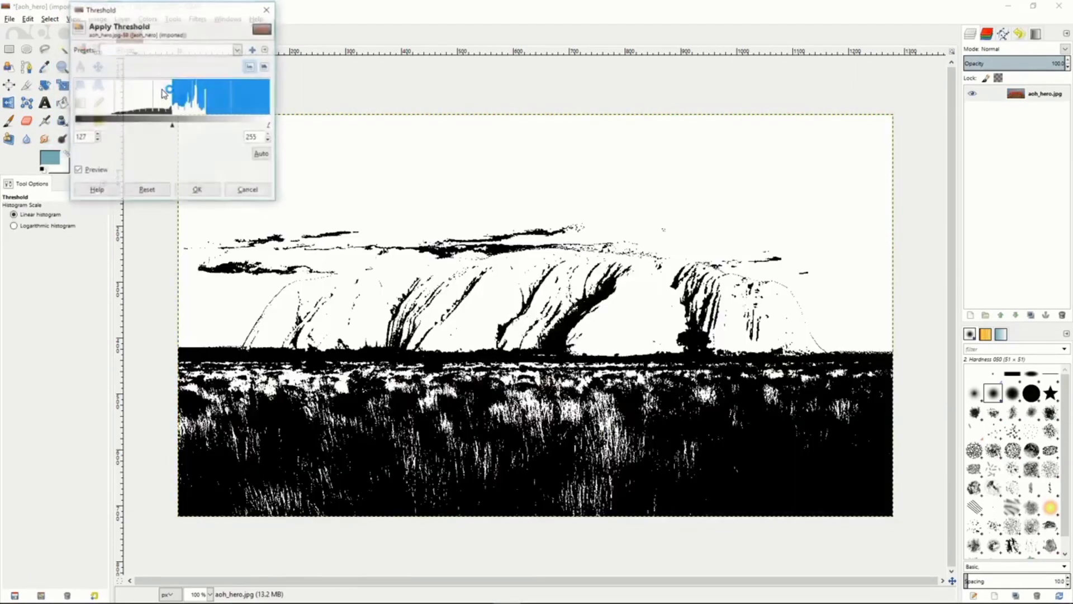
mouse_move(173, 126)
left_mouse_down()
mouse_move(196, 128)
mouse_move(166, 131)
left_mouse_up()
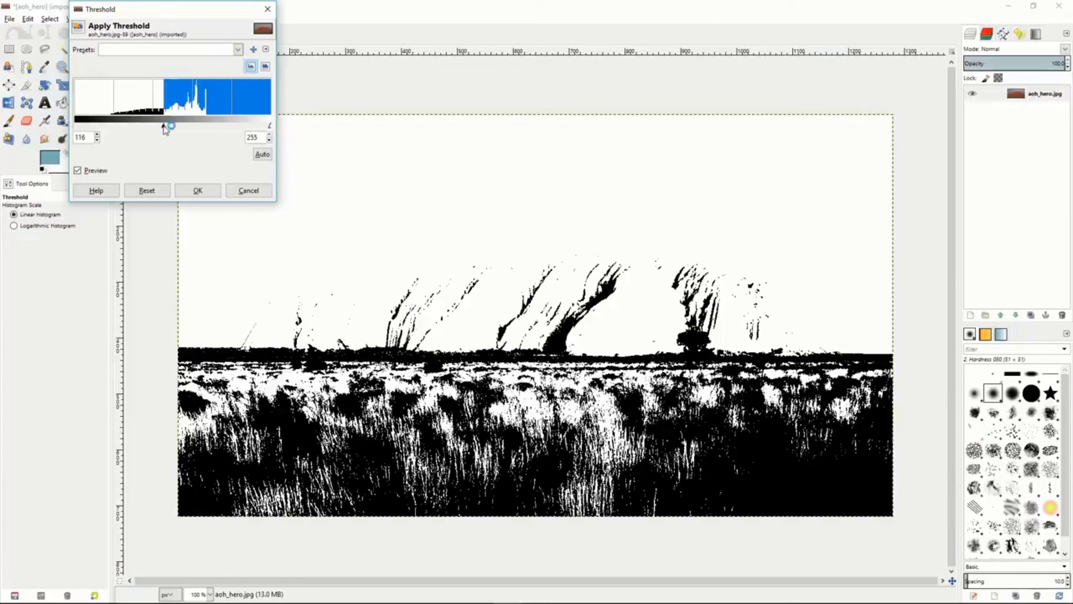
left_click_drag(165, 130, 163, 130)
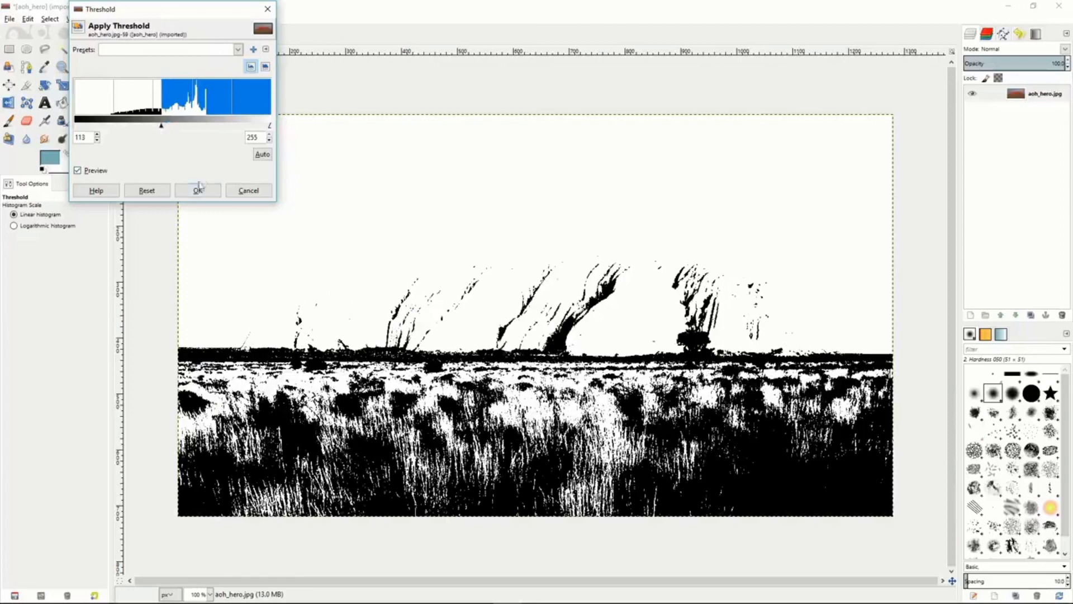
left_click(242, 192)
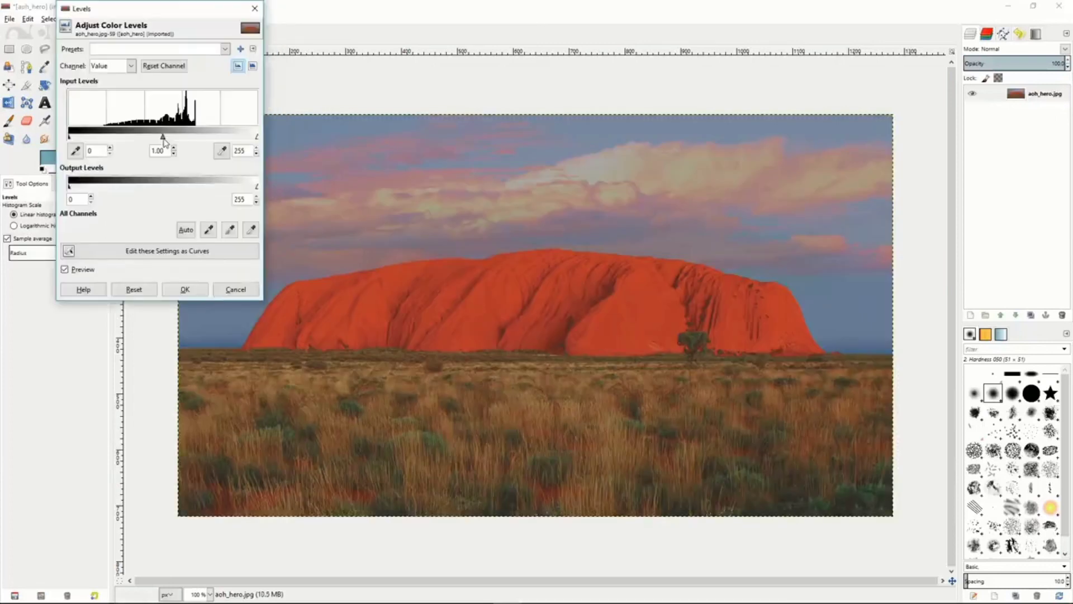
Step: Try a Levels adjustment with the Value channel's midtone input at 0.69, and cancel it
left_click_drag(164, 139, 181, 141)
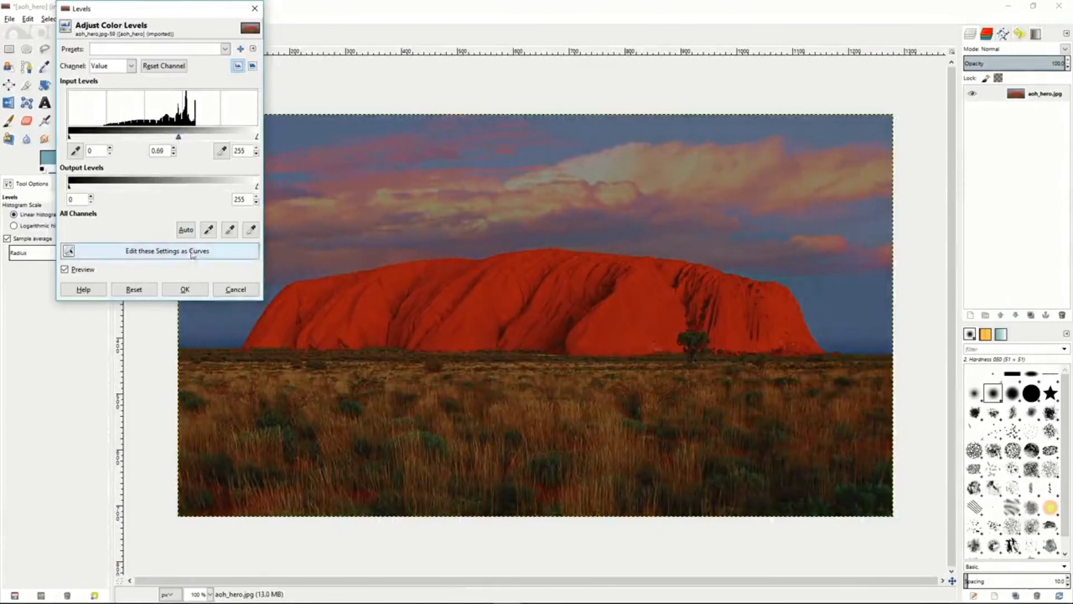
left_click(235, 289)
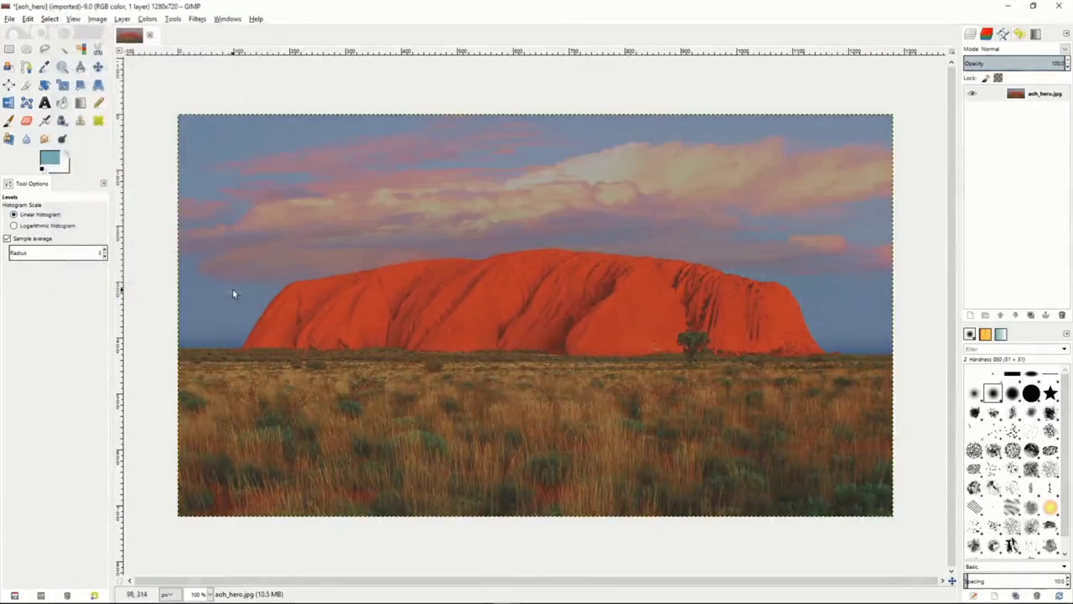
Step: Try an S-shaped Curves adjustment on the Value channel, display the Red channel's curve, and cancel the adjustment
left_click(147, 19)
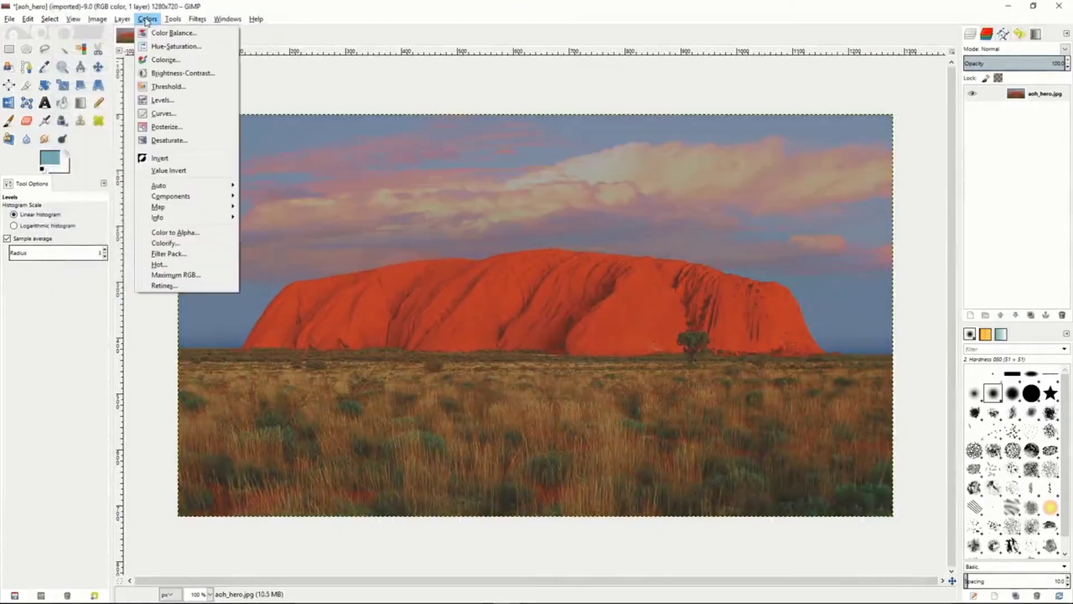
left_click(161, 114)
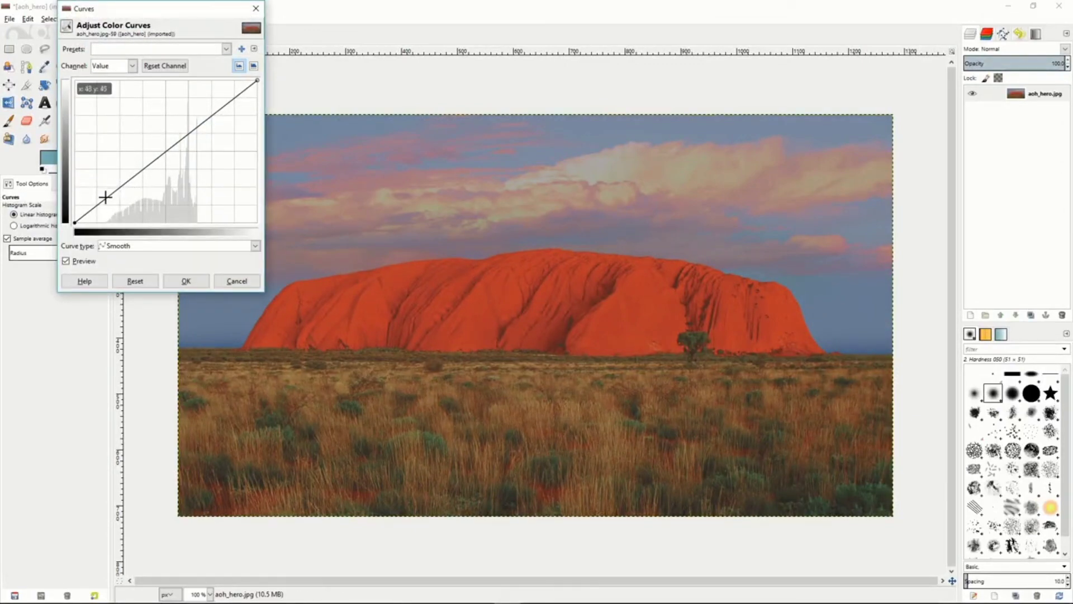
left_click_drag(105, 197, 116, 206)
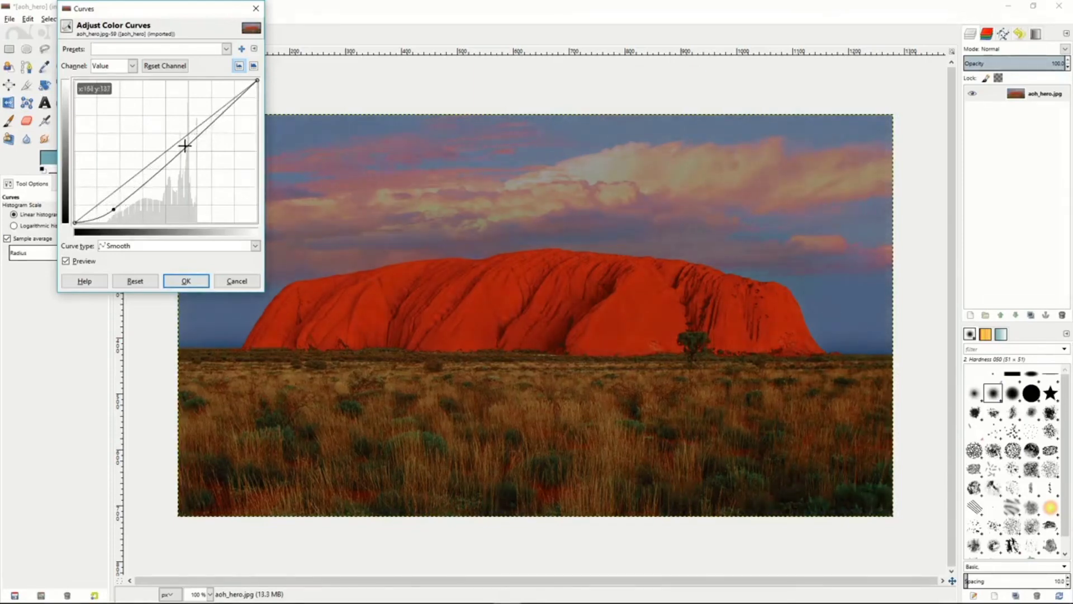
left_click_drag(224, 115, 218, 101)
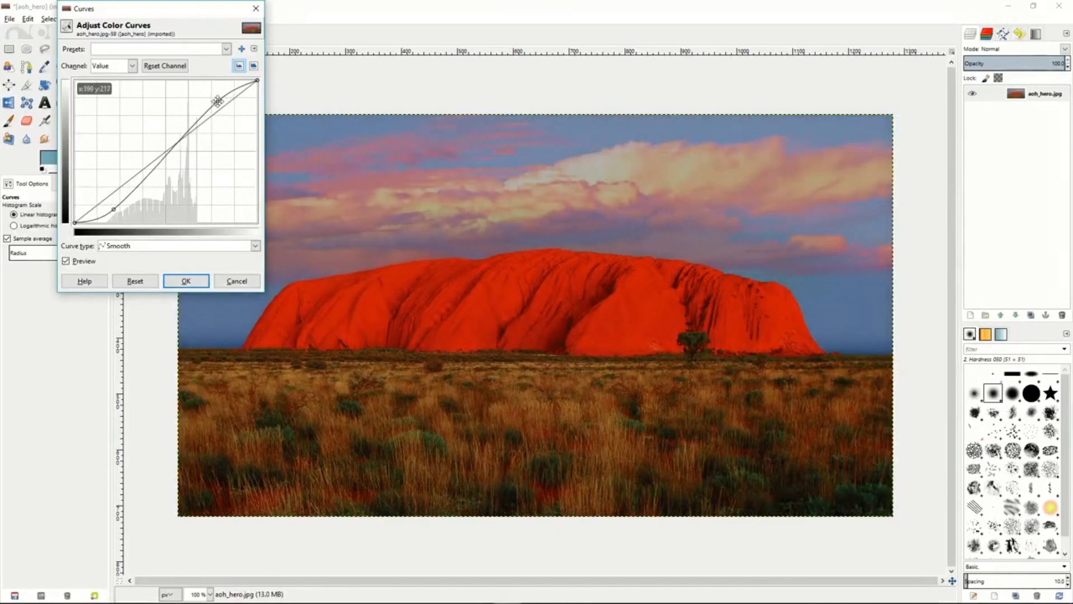
left_click(131, 67)
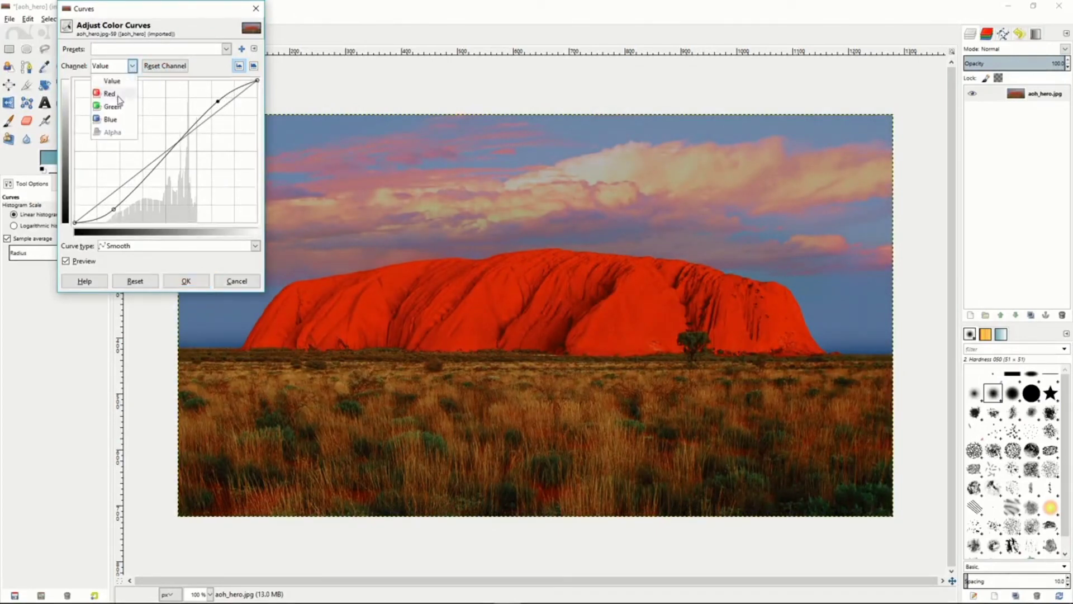
left_click(119, 100)
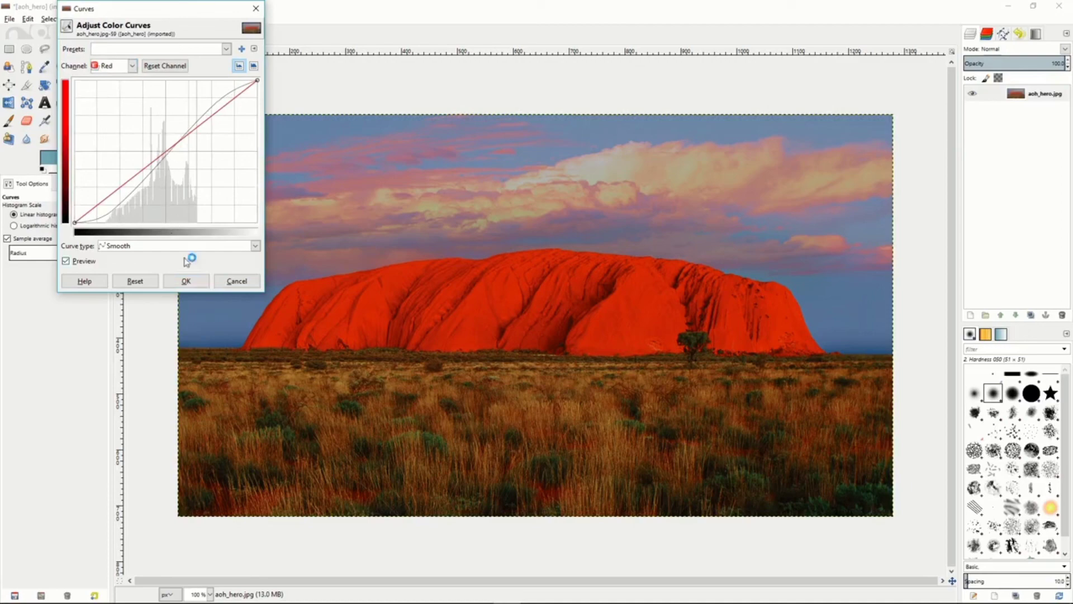
left_click(237, 281)
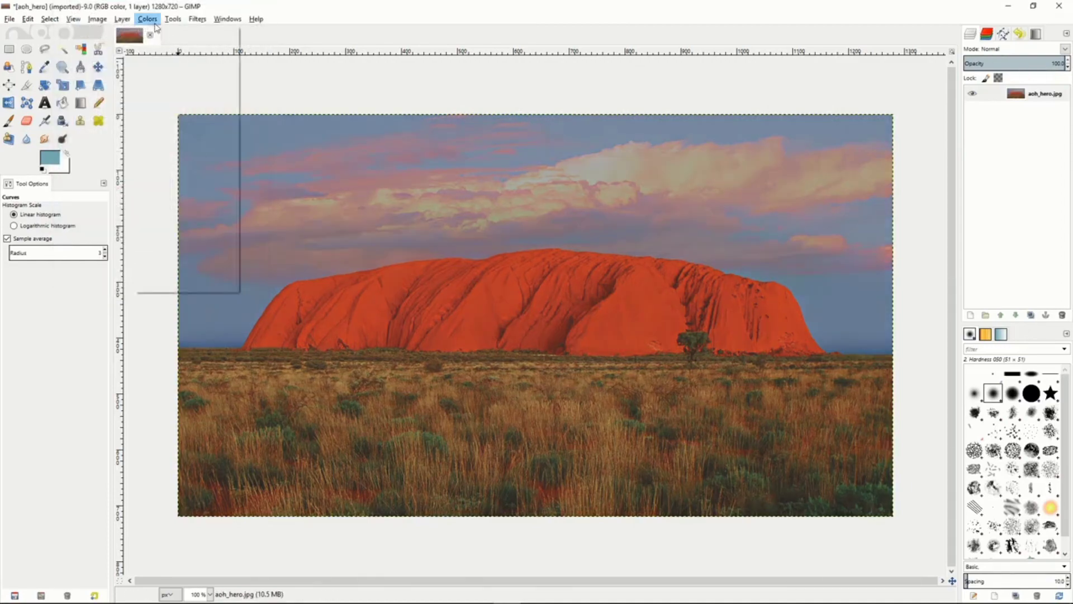
Step: Try posterizing the photo to 2 levels, and cancel it
left_click(167, 127)
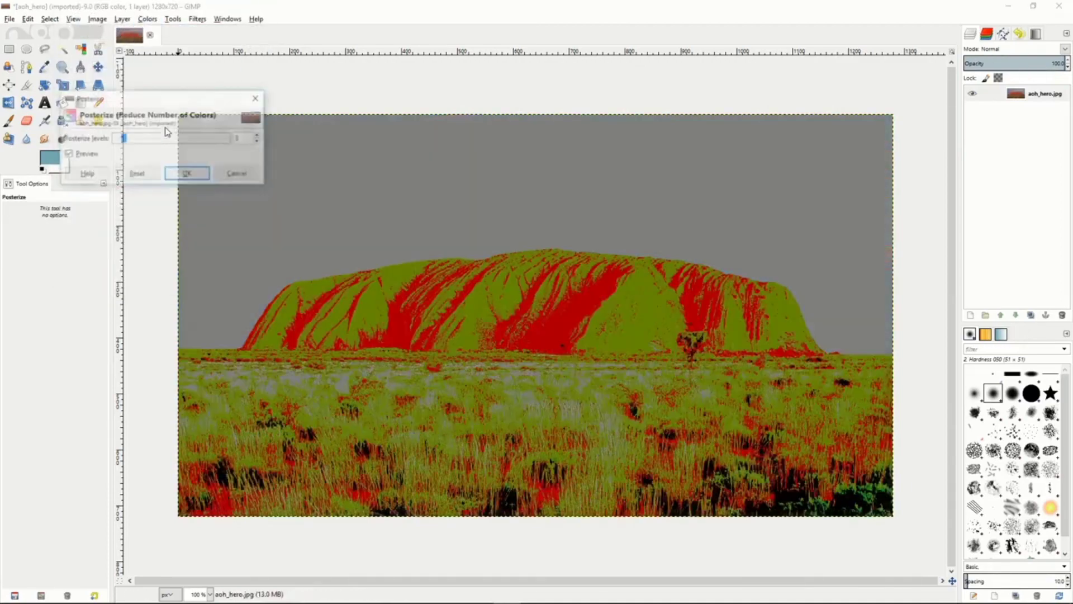
mouse_move(125, 140)
left_mouse_down()
mouse_move(207, 147)
mouse_move(118, 140)
left_mouse_up()
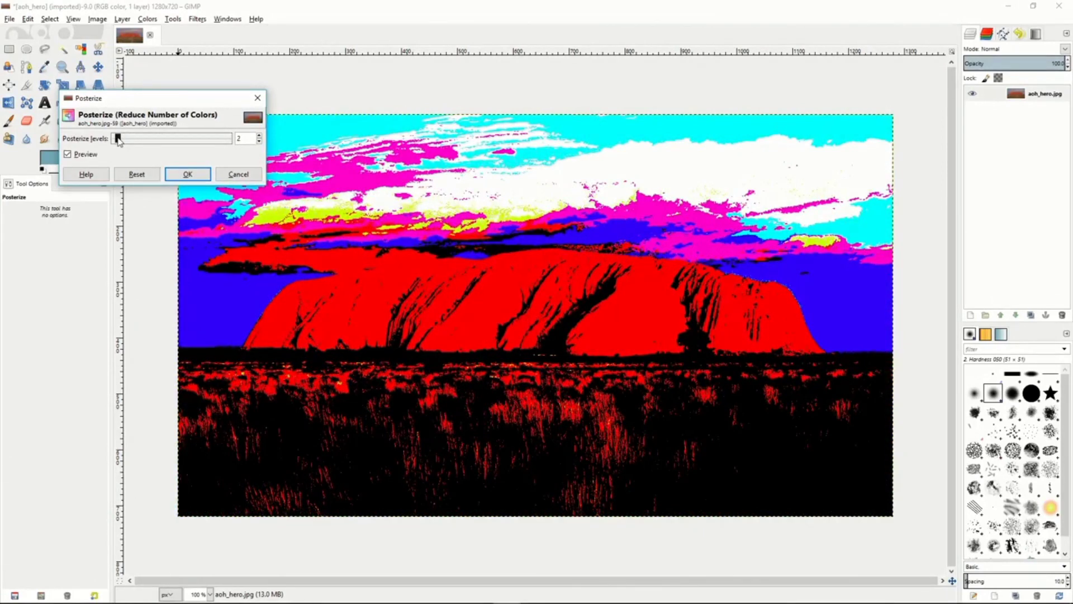
left_click(238, 174)
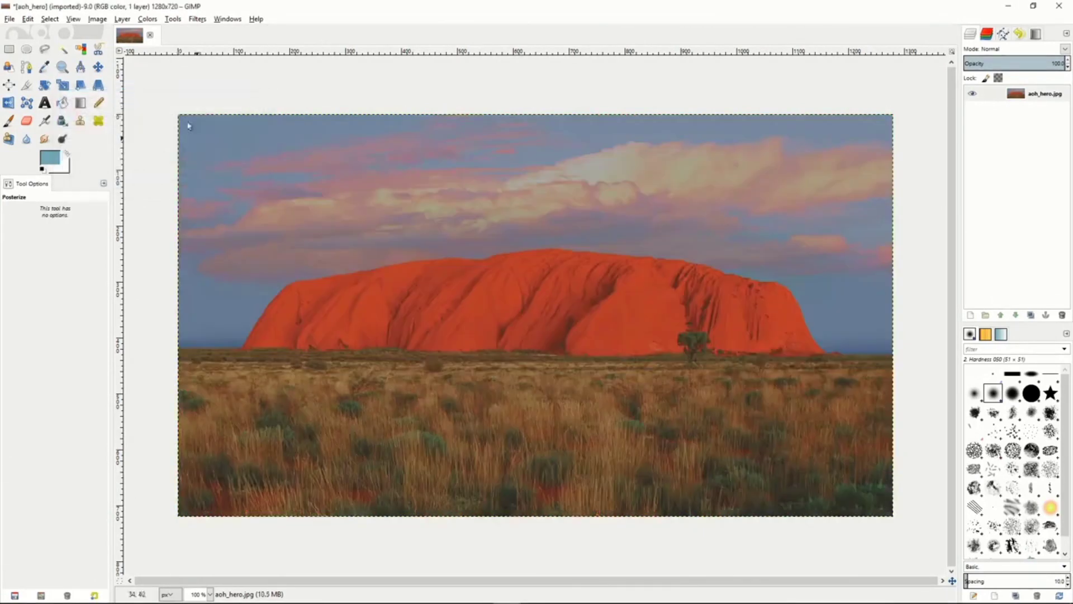
Step: Preview desaturating the photo by Lightness, Luminosity and Average, and cancel the conversion
left_click(147, 18)
left_click(162, 139)
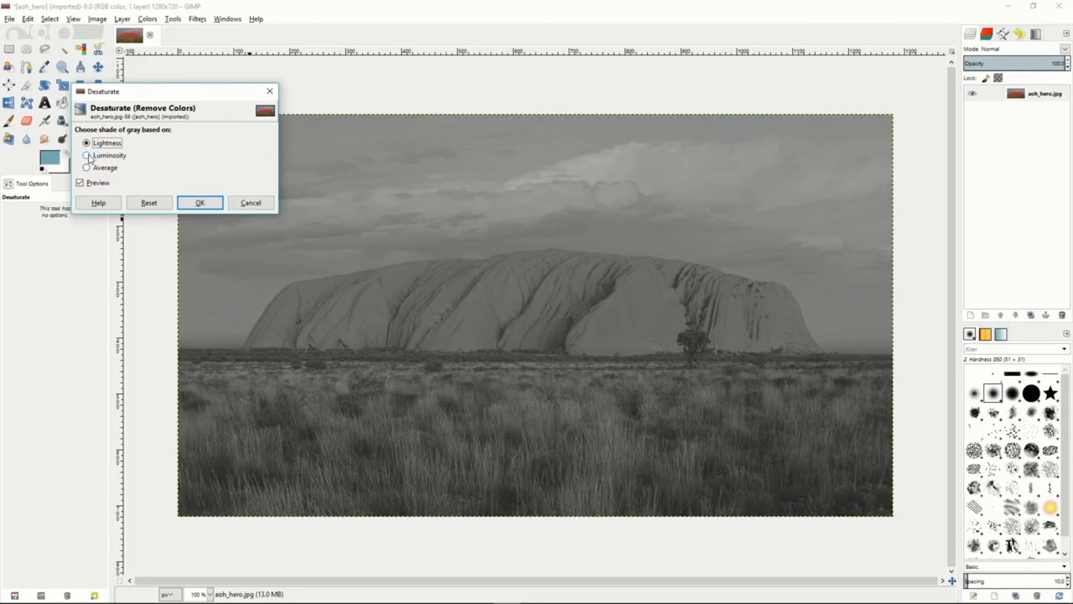
left_click(88, 156)
left_click(87, 169)
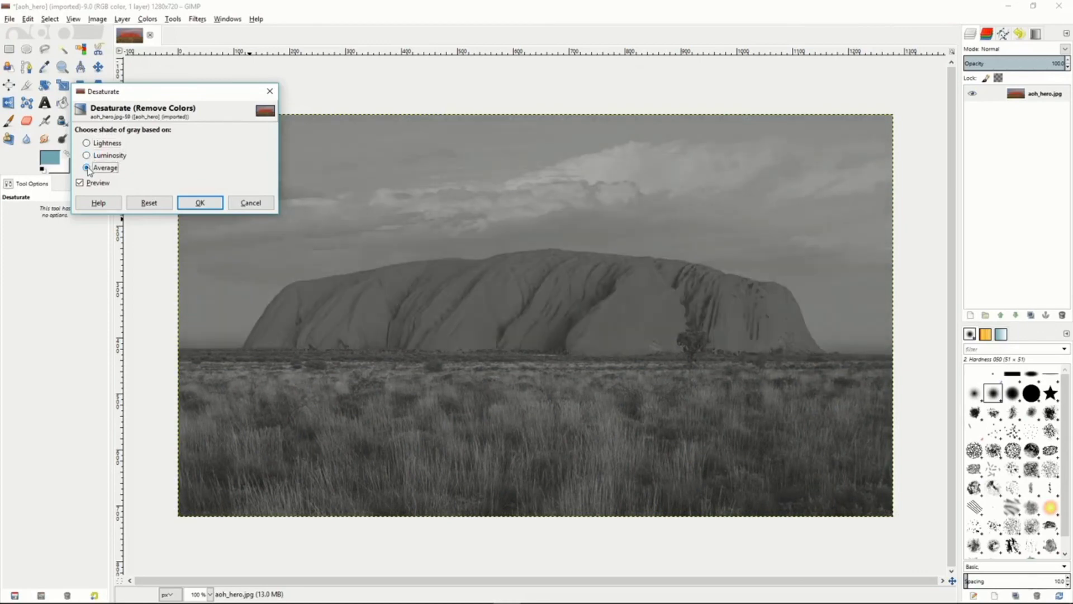
left_click(87, 156)
left_click(87, 144)
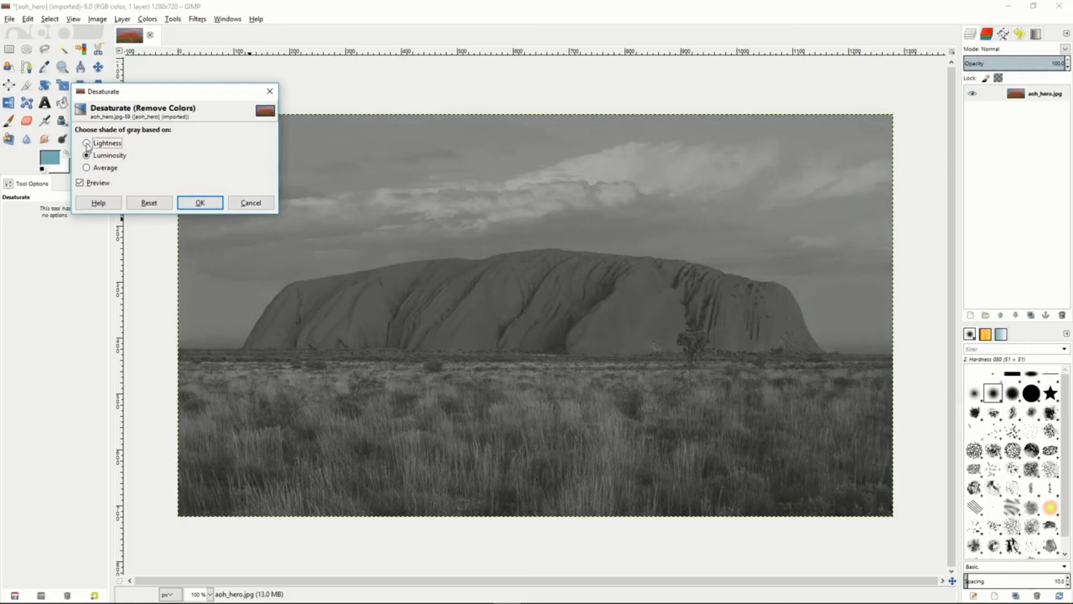
left_click(88, 156)
left_click(246, 202)
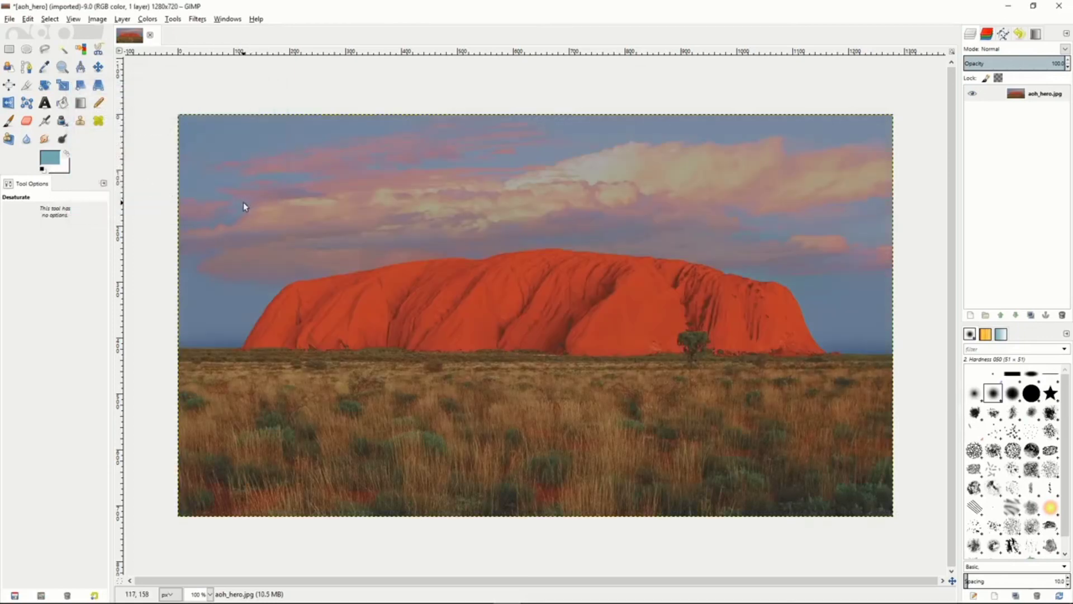
left_click(147, 20)
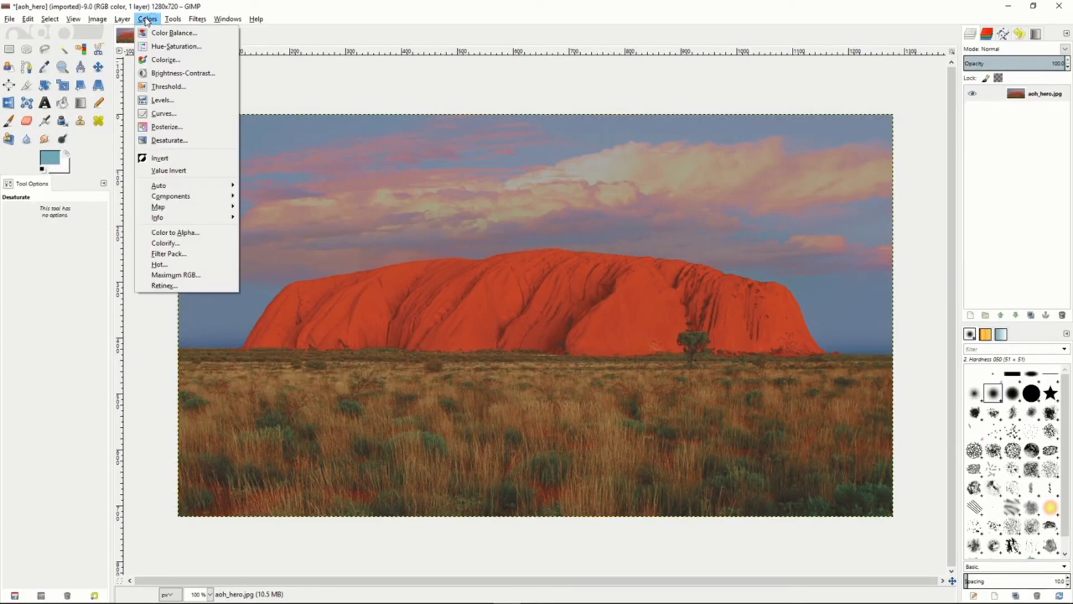
left_click(147, 20)
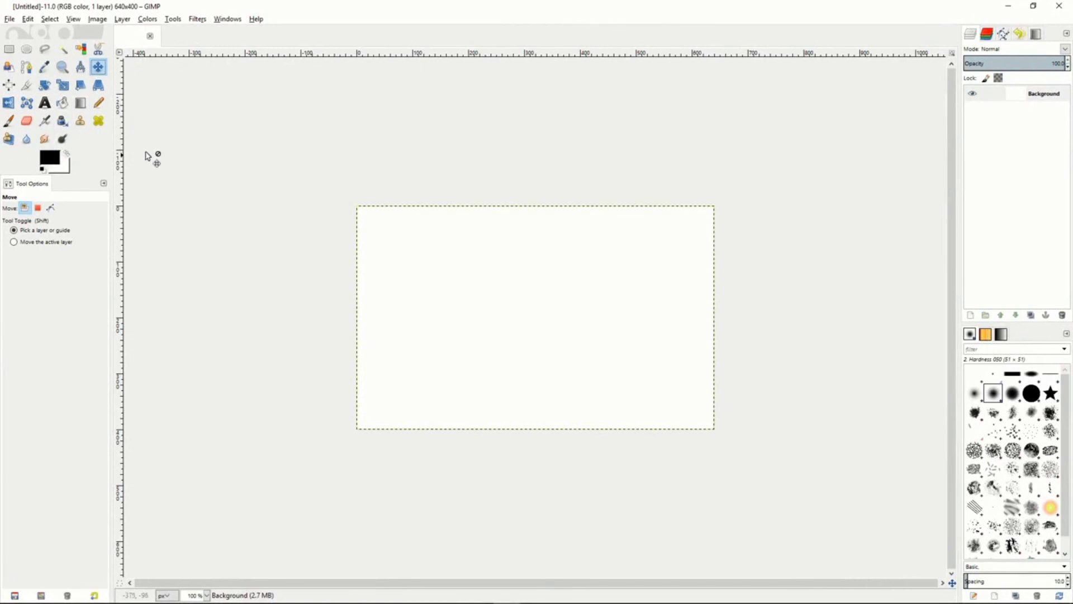
Step: Draw a closed four-point polygonal path with the Paths tool in the upper-left part of the blank 640x400 canvas
left_click(27, 67)
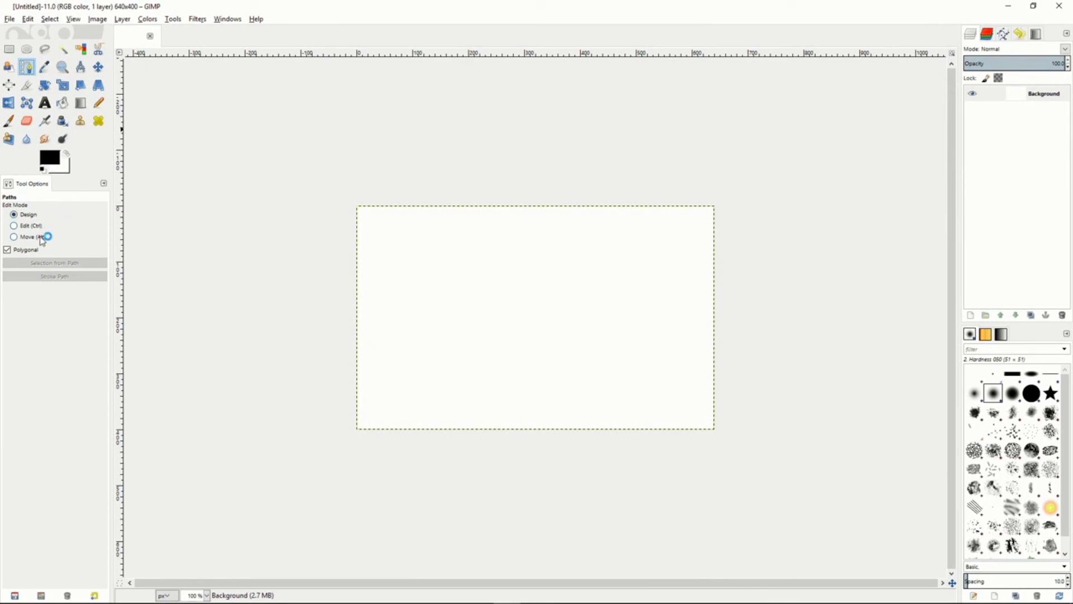
left_click(425, 257)
left_click(541, 254)
left_click(544, 307)
left_click(431, 311)
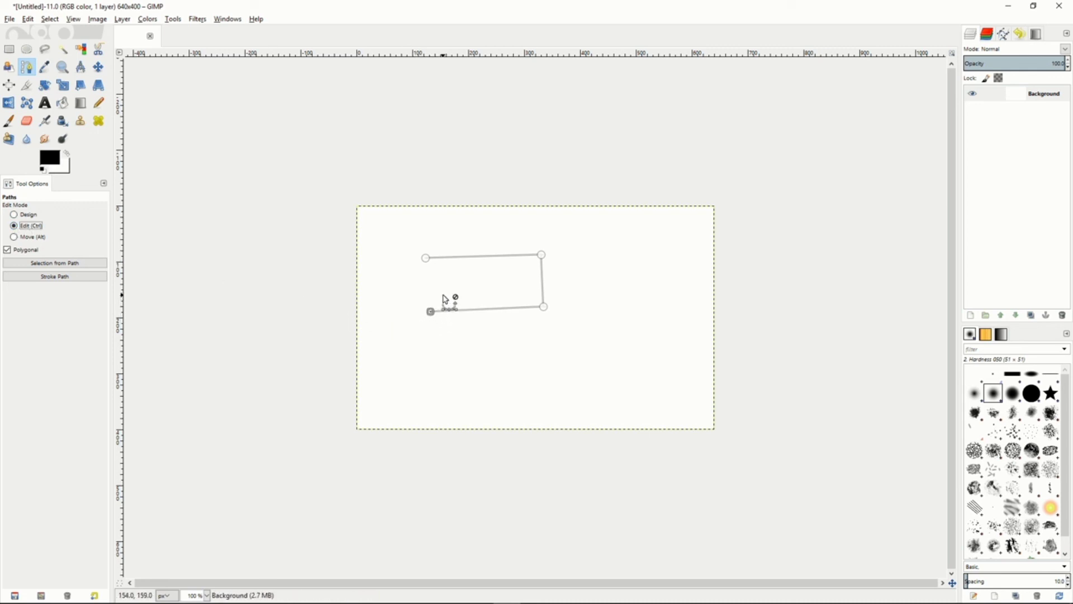
left_click(426, 259)
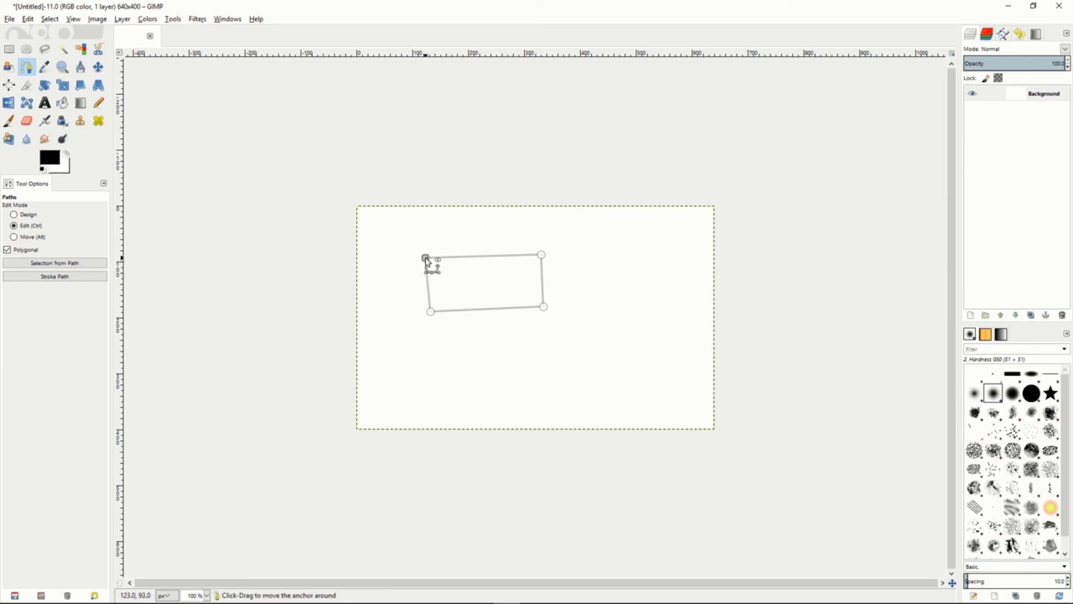
Step: Switch the Paths tool to Move mode and shift the whole rectangular path slightly up and to the left
left_click(14, 237)
left_click_drag(511, 296, 463, 281)
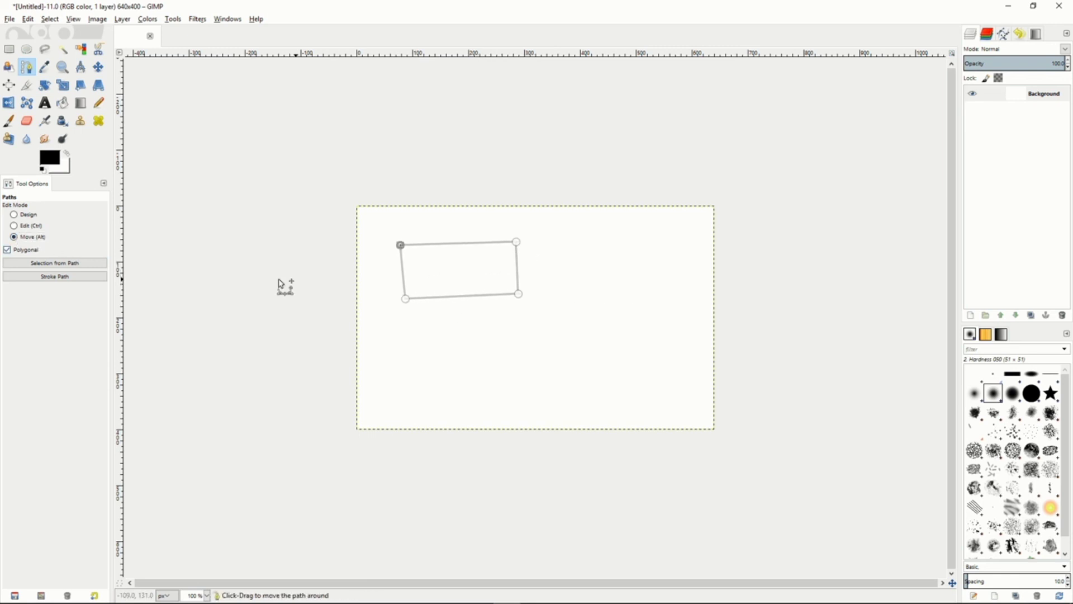
Step: Create a selection from the rectangular path and stroke the path with a solid black line 6 px wide
left_click(43, 265)
left_click(54, 277)
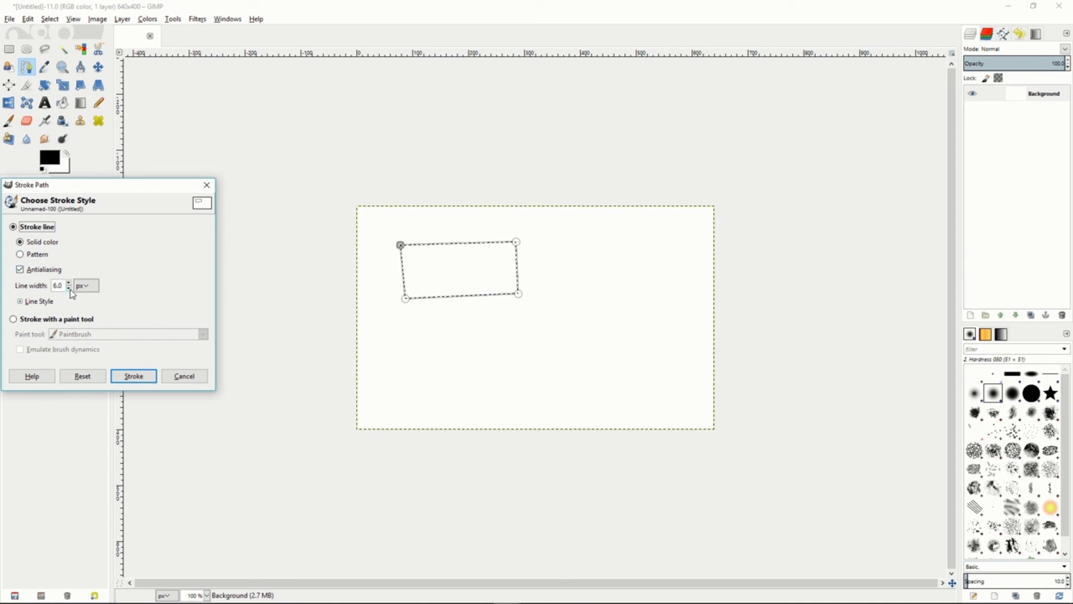
left_click(132, 377)
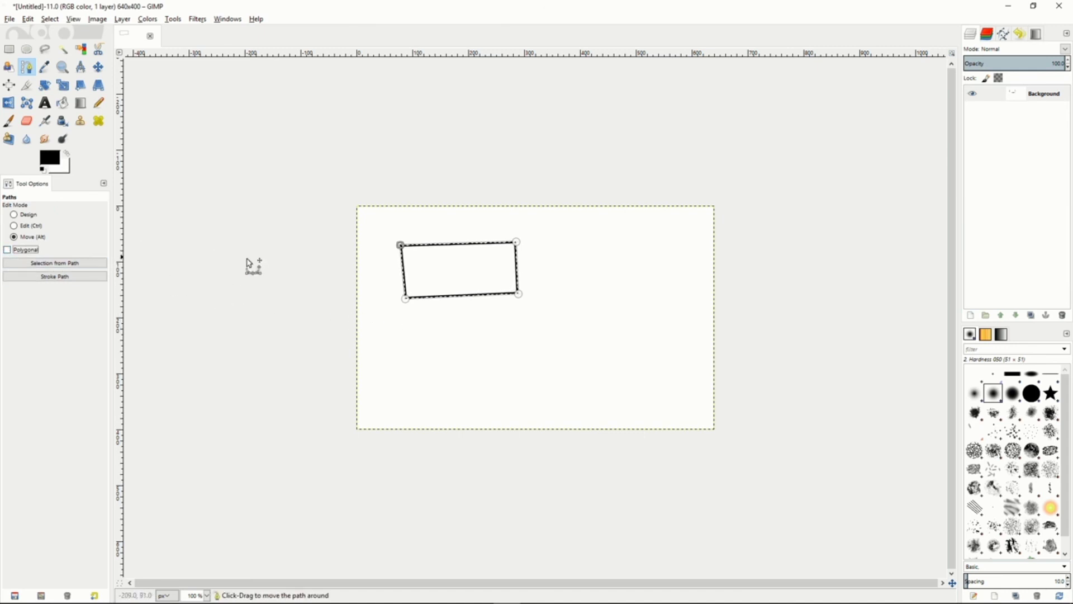
Step: Draw a curved path in Design mode below the stroked rectangle, and switch the Paths tool to Edit mode
left_click(15, 215)
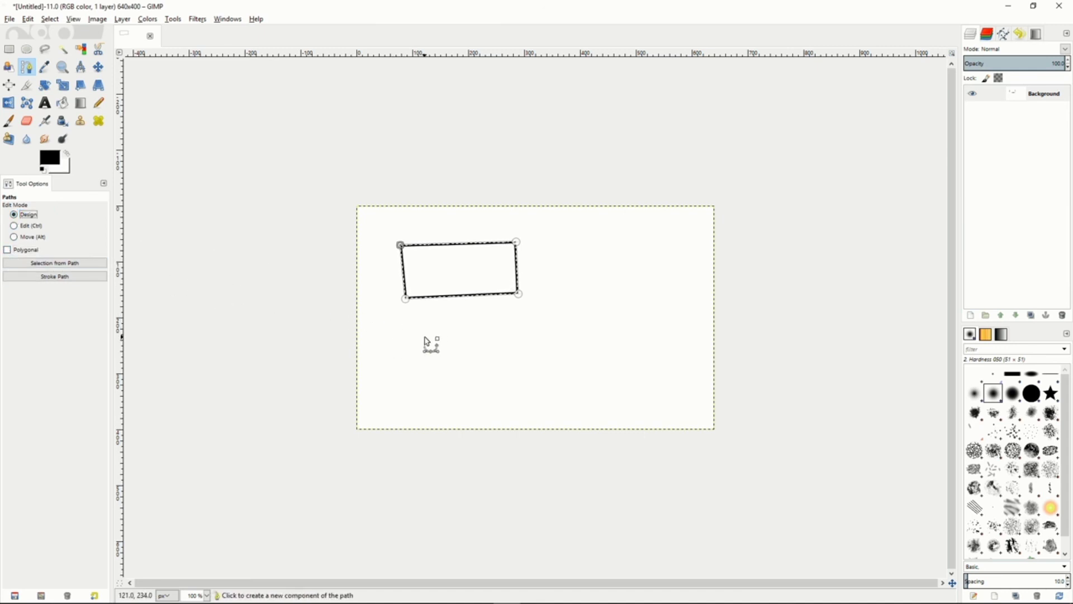
left_click_drag(419, 336, 506, 340)
left_click(577, 368)
mouse_move(575, 368)
left_mouse_down()
mouse_move(542, 353)
mouse_move(548, 375)
mouse_move(555, 367)
left_mouse_up()
left_click_drag(489, 382, 522, 395)
left_click(25, 227)
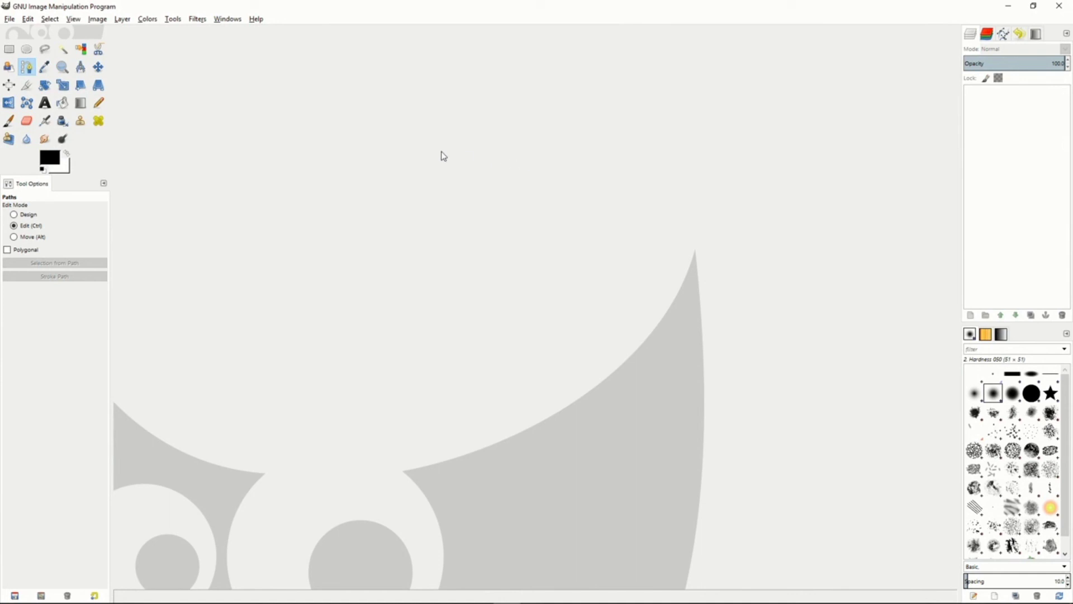
Step: Examine the available Enhance filters, including Advanced Tone Mapping and Wavelet denoise, without applying any
left_click(200, 21)
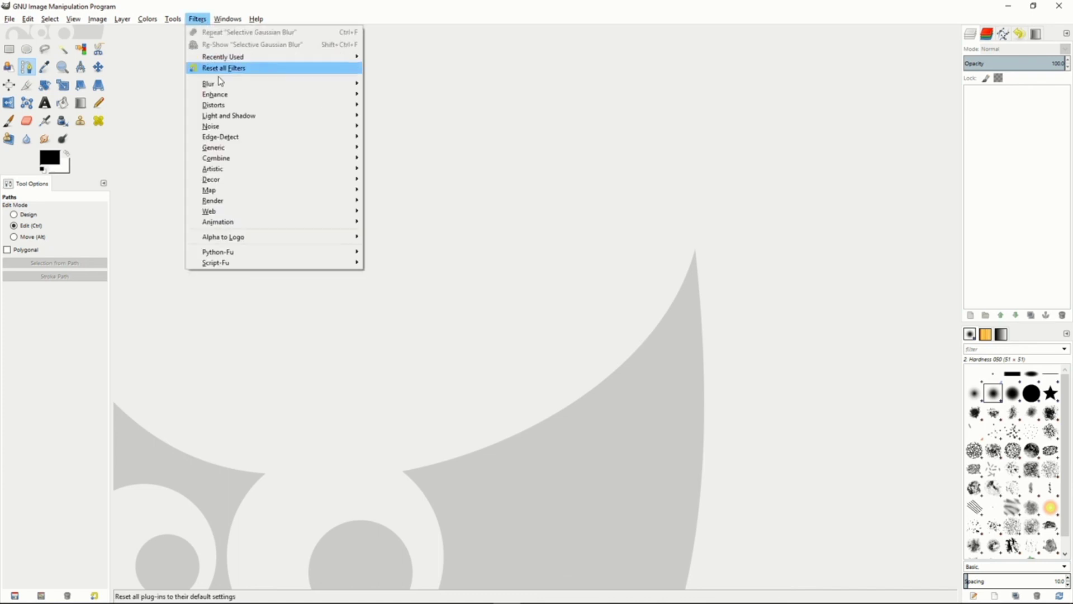
mouse_move(223, 88)
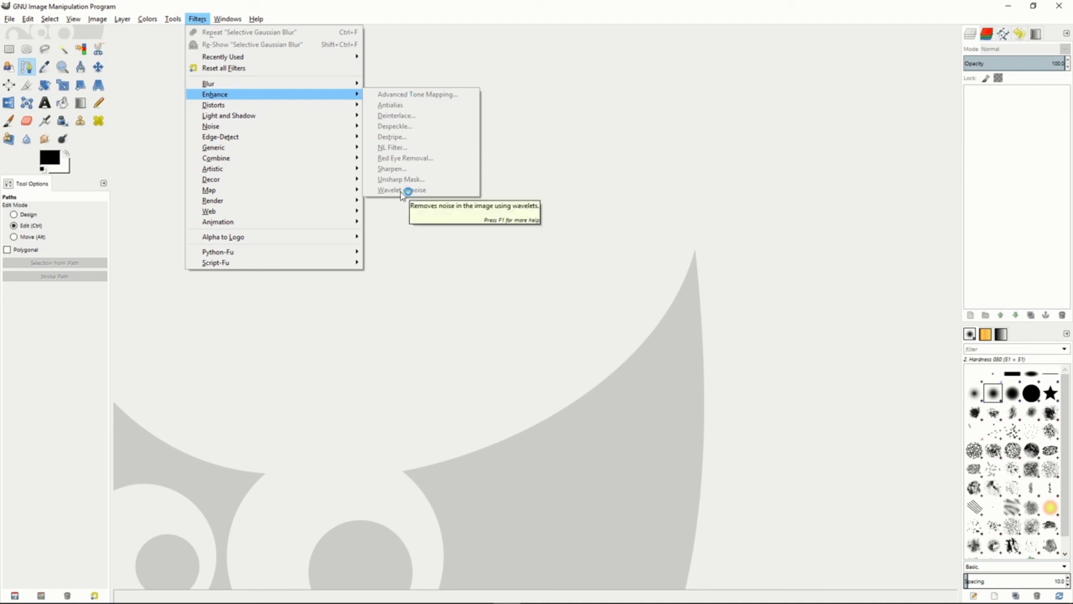
left_click(522, 161)
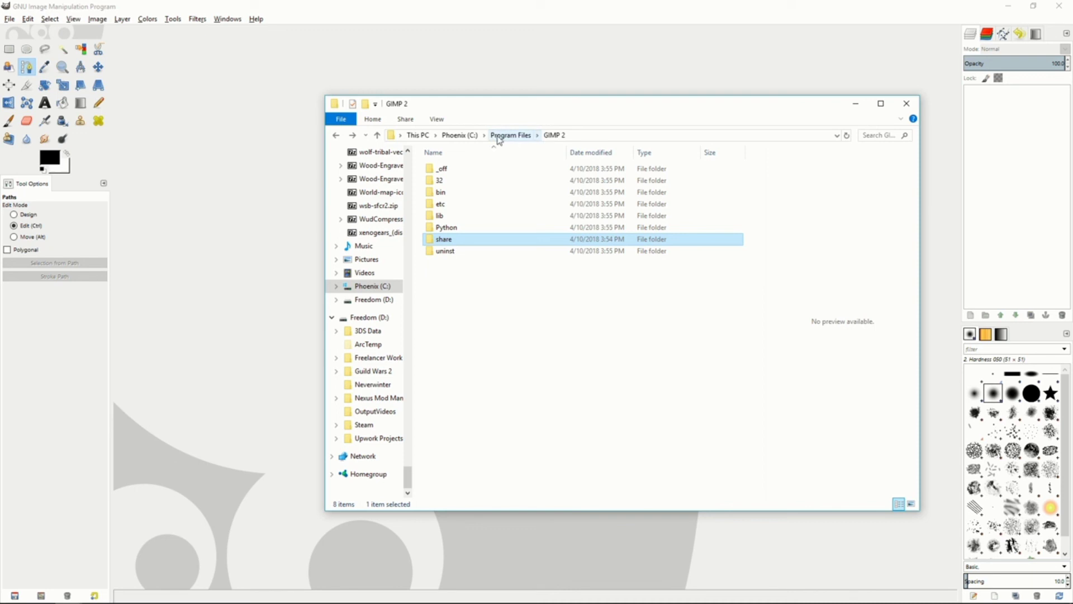
Step: Switch to File Explorer, browse to Program Files\GIMP 2\lib\gimp\2.0\plug-ins and locate wavelet-denoise.exe
left_click(496, 137)
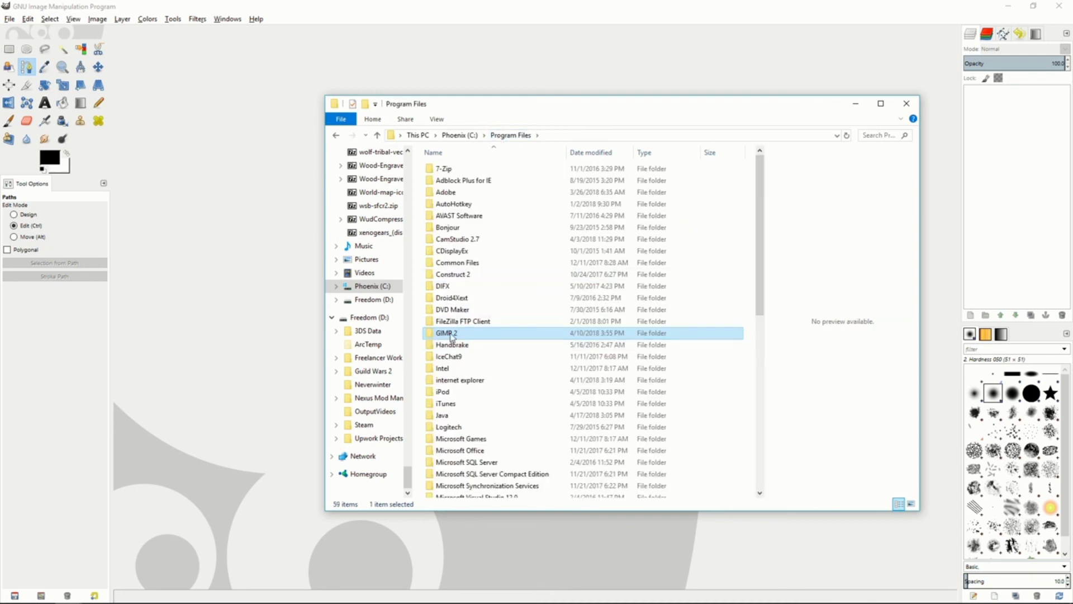
double_click(452, 334)
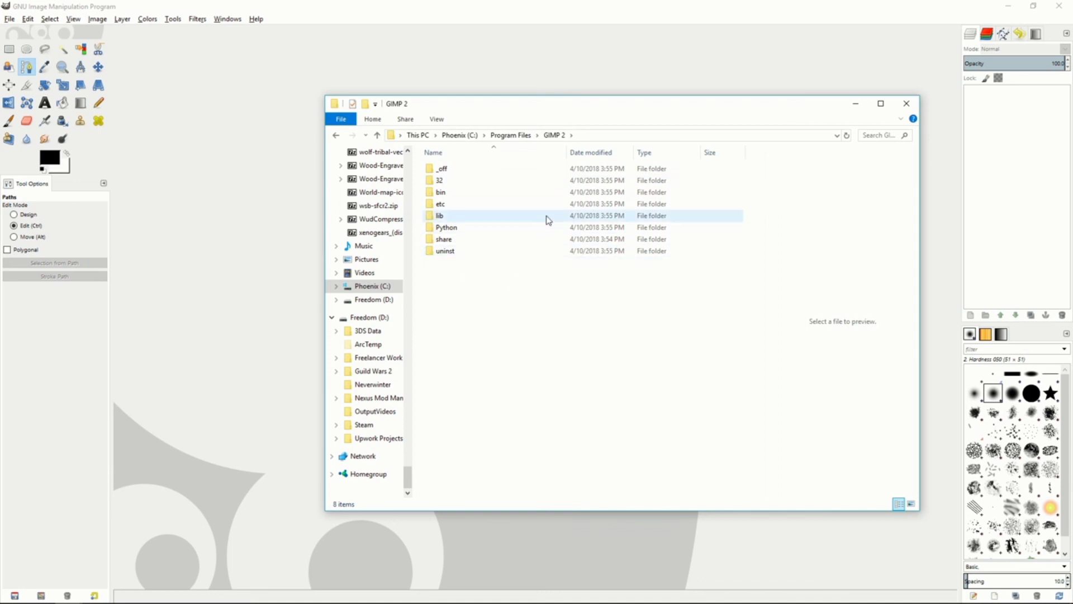
left_click(446, 192)
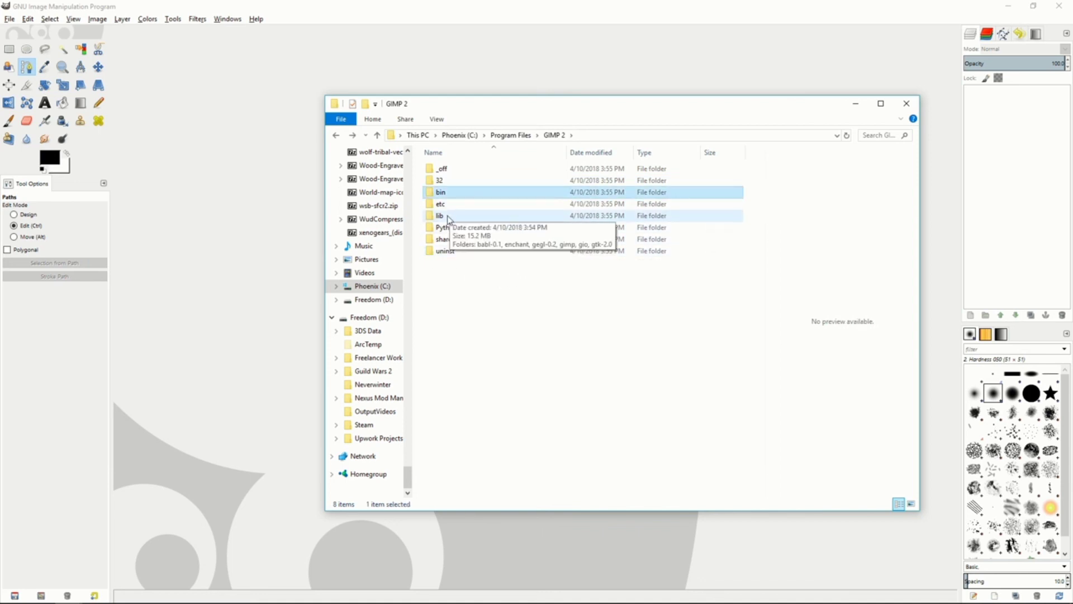
double_click(441, 216)
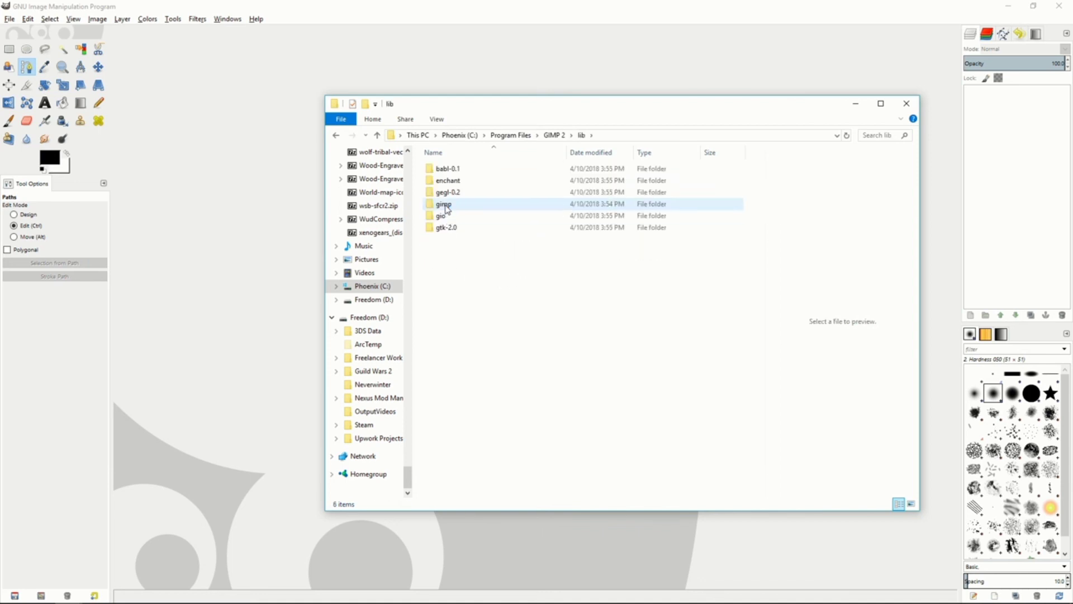
double_click(457, 205)
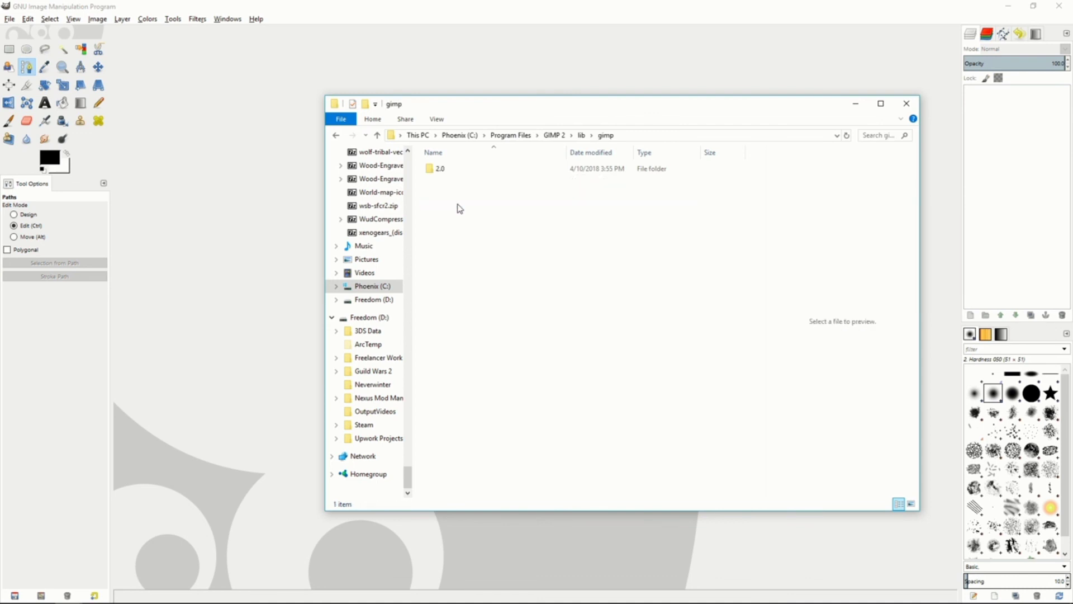
double_click(454, 169)
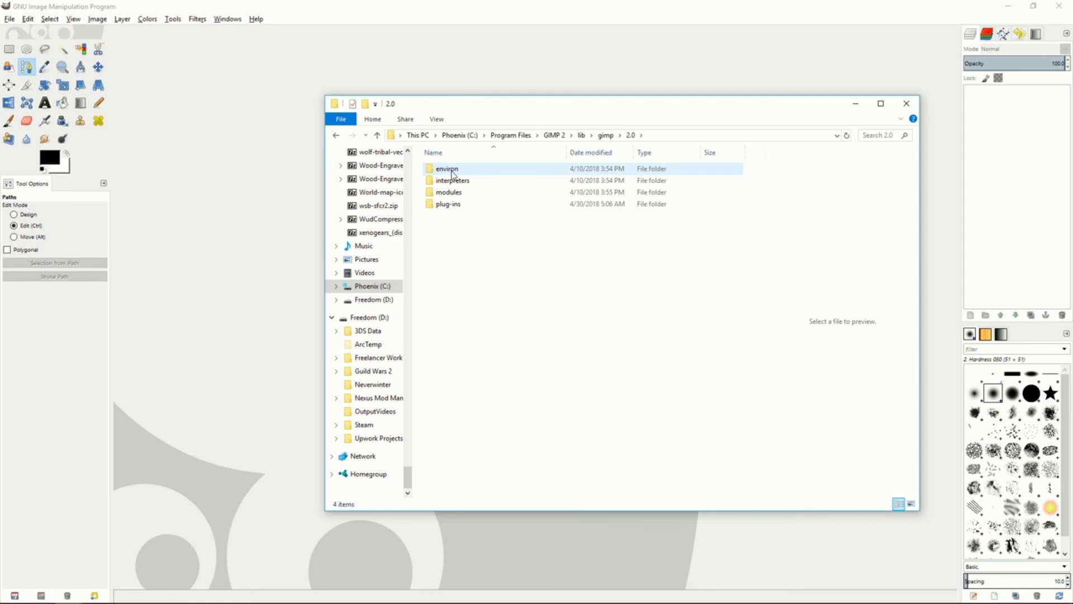
double_click(452, 204)
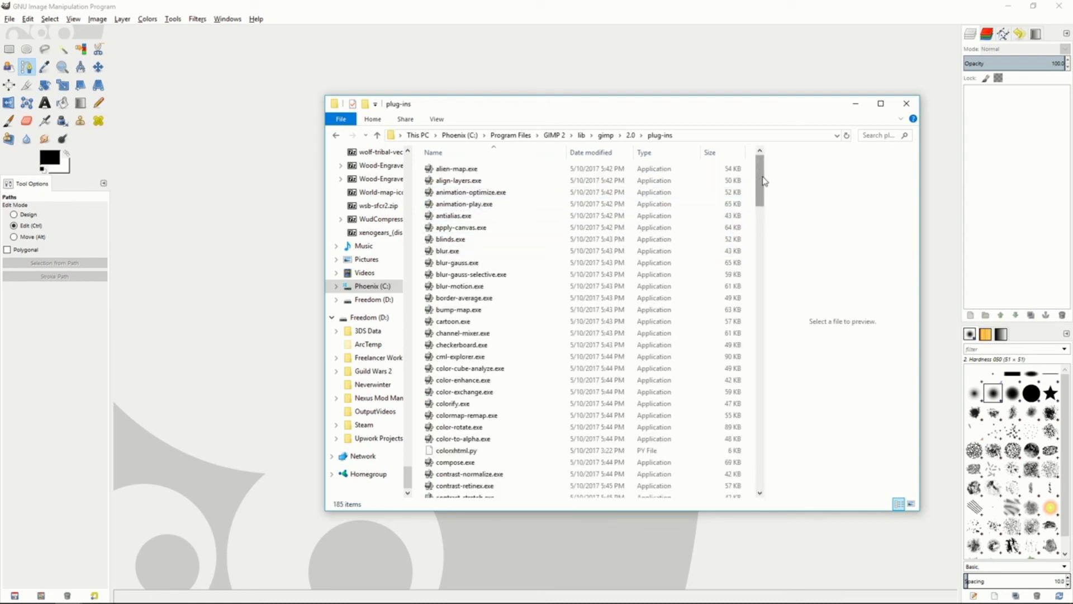
left_click_drag(764, 181, 765, 471)
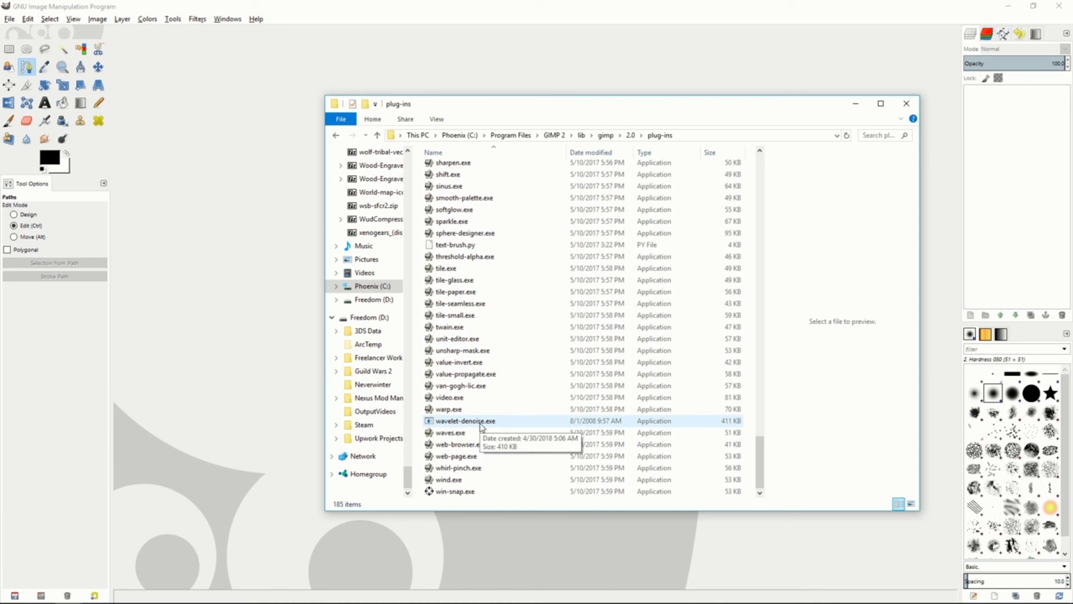
Step: Return to the GIMP 2 folder, browse to share\gimp\2.0\scripts and select advancedtonemapping.scm
key("BackSpace")
key("BackSpace")
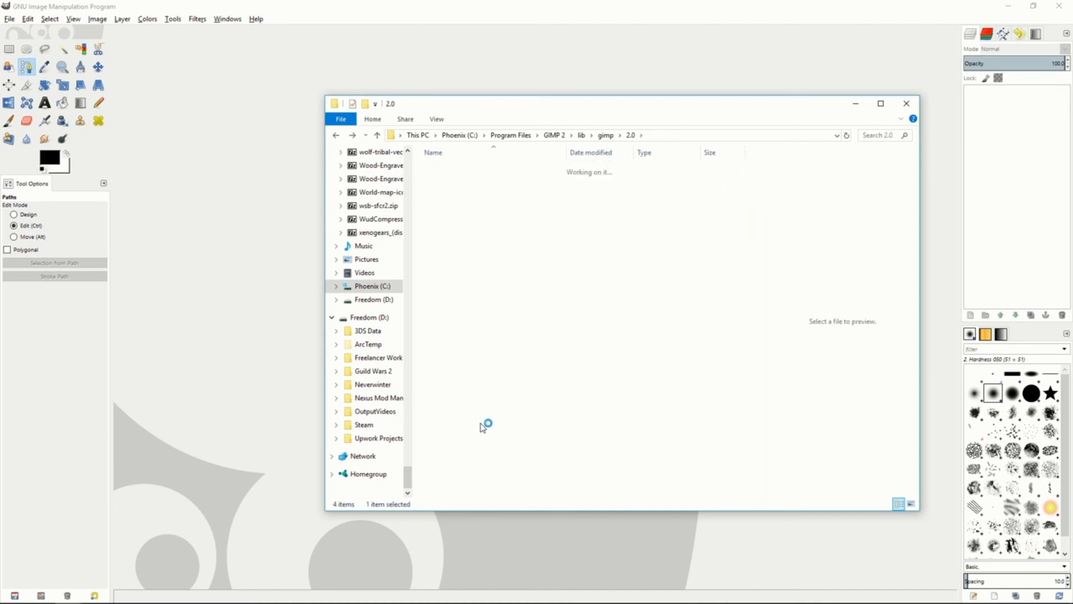
key("BackSpace")
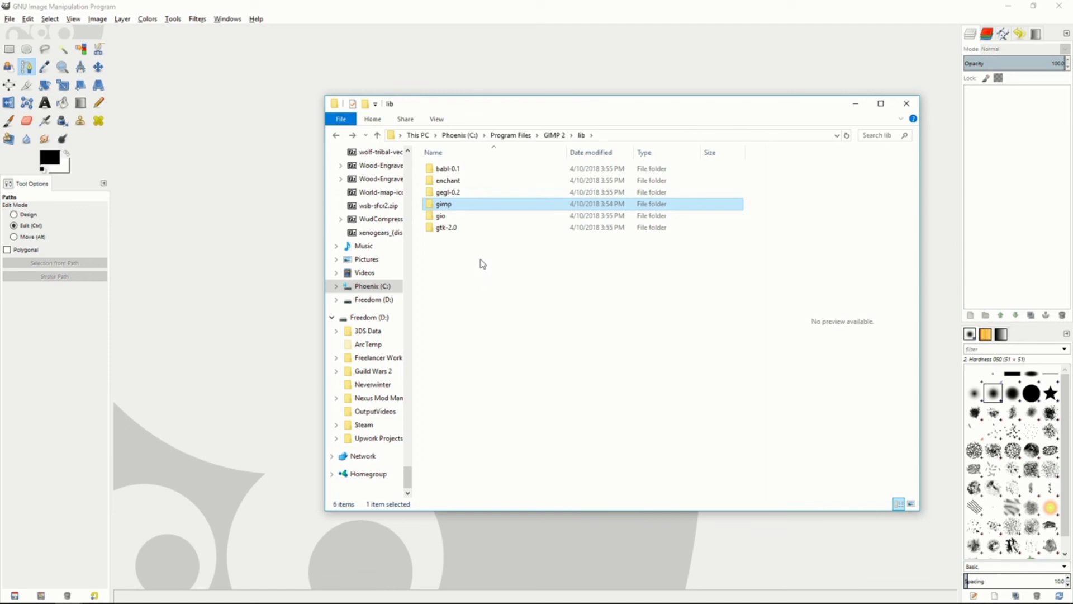
key("BackSpace")
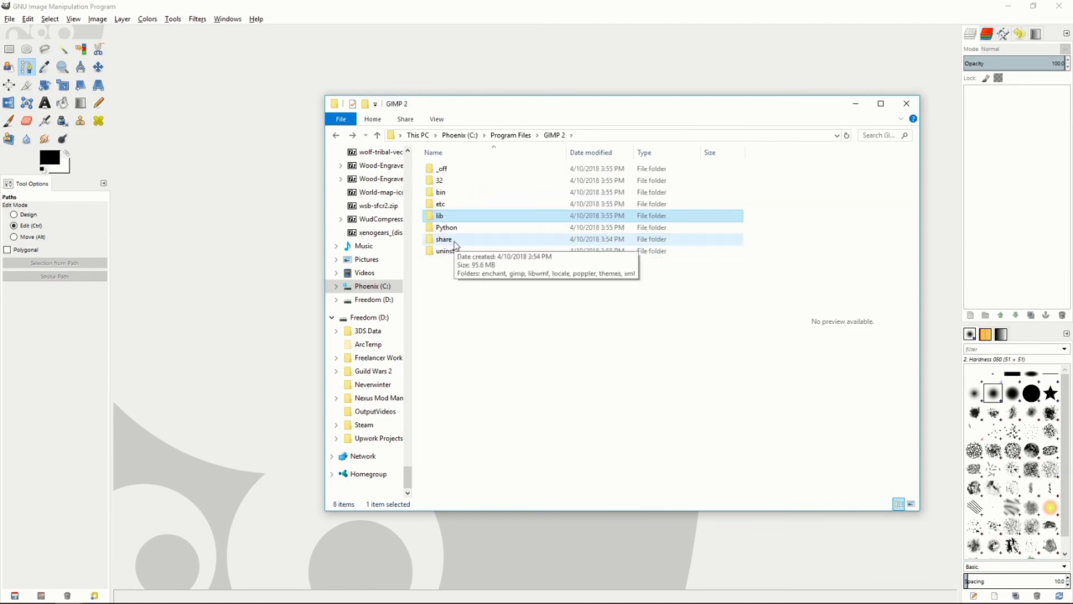
double_click(445, 239)
double_click(448, 181)
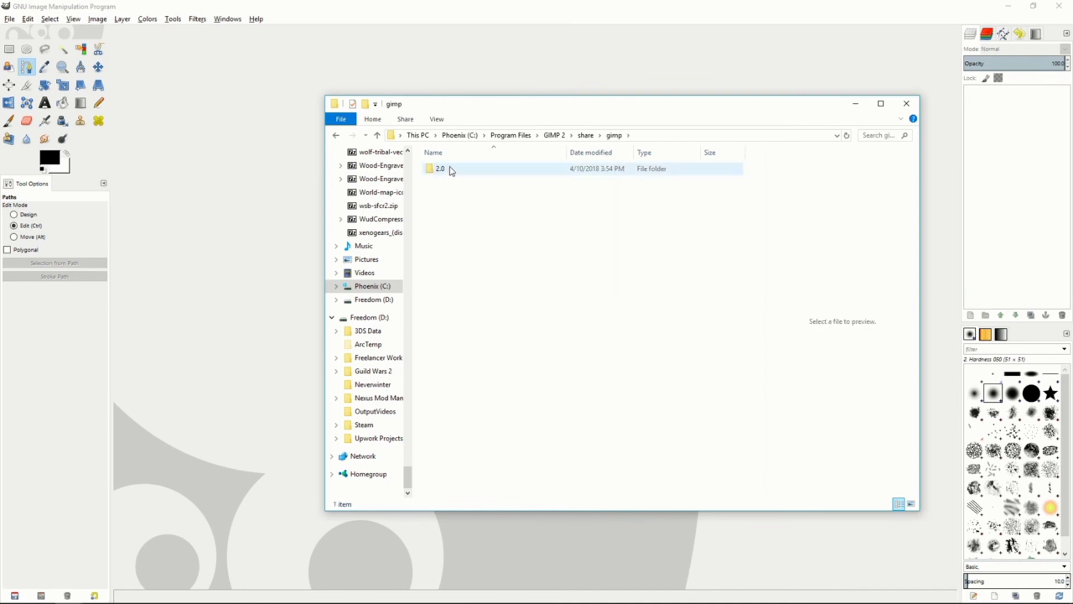
double_click(452, 171)
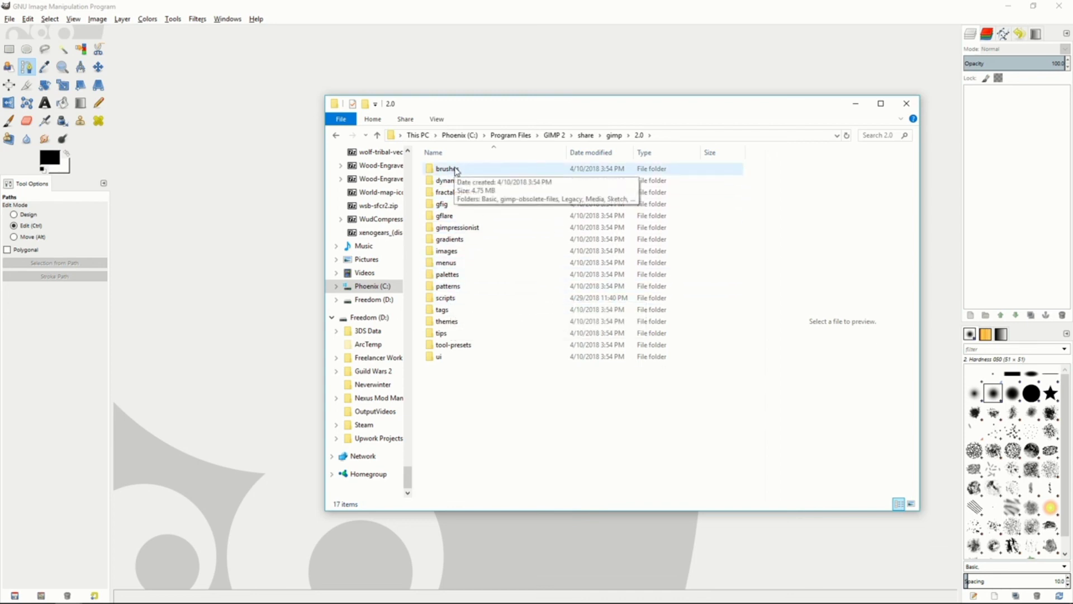
double_click(447, 297)
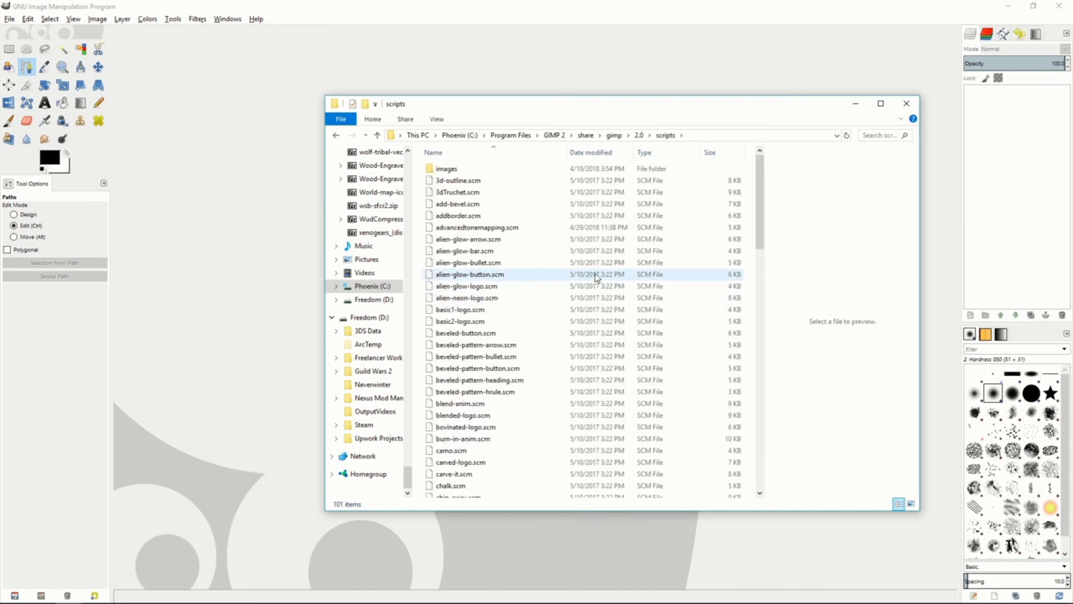
mouse_move(762, 177)
left_mouse_down()
mouse_move(762, 219)
mouse_move(763, 178)
left_mouse_up()
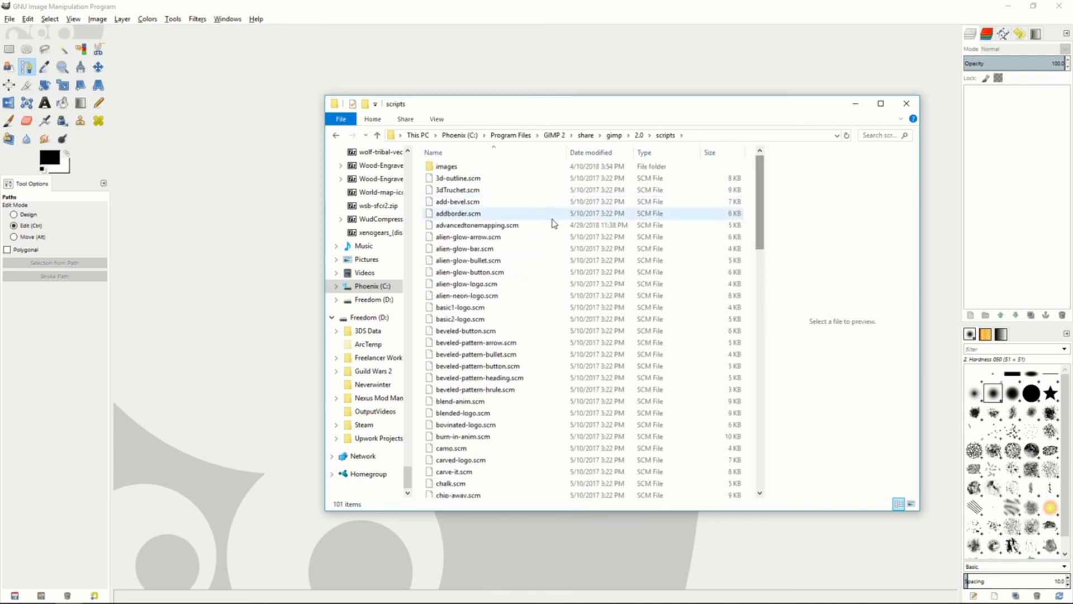
left_click(509, 228)
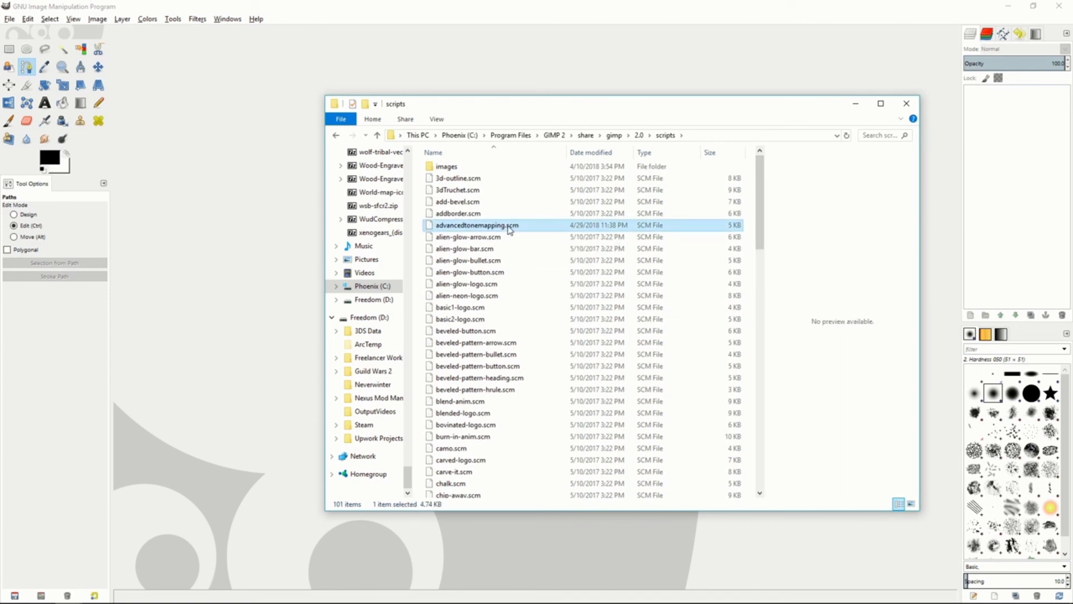